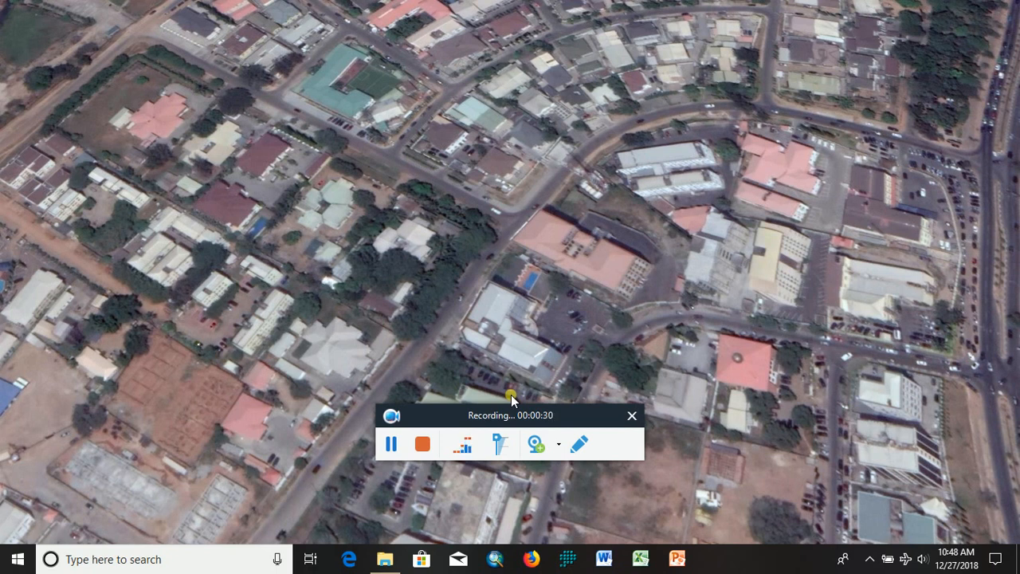
# - Open the DATA folder inside UYO WORK in File Explorer and examine the Landsat band images
pyautogui.moveTo(510, 418); pyautogui.dragTo(927, 546)
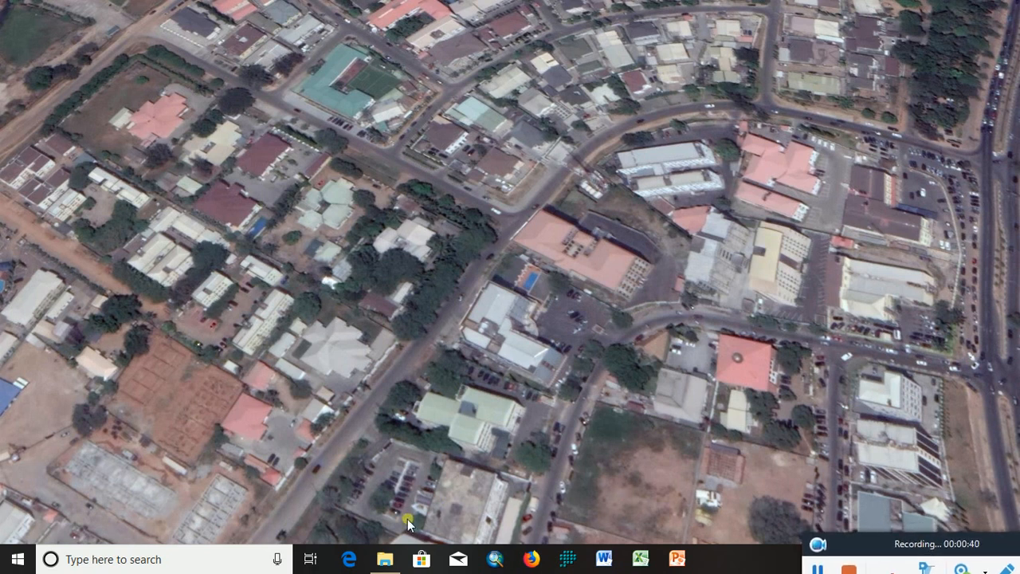
pyautogui.click(385, 560)
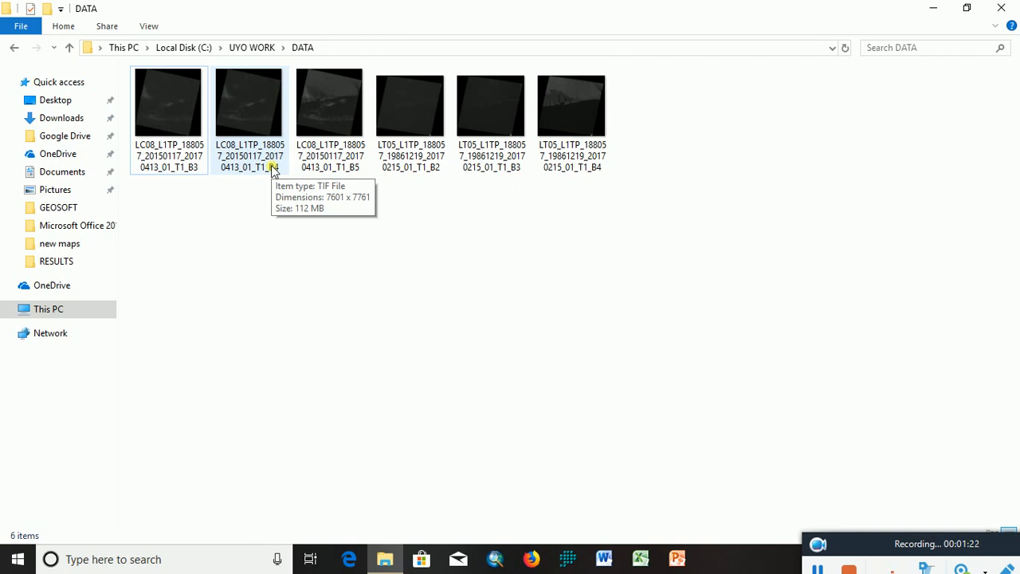
# - Switch to IDRISI and create a new project using the UYO WORK folder on Local Disk (C:) as its working folder
pyautogui.click(570, 557)
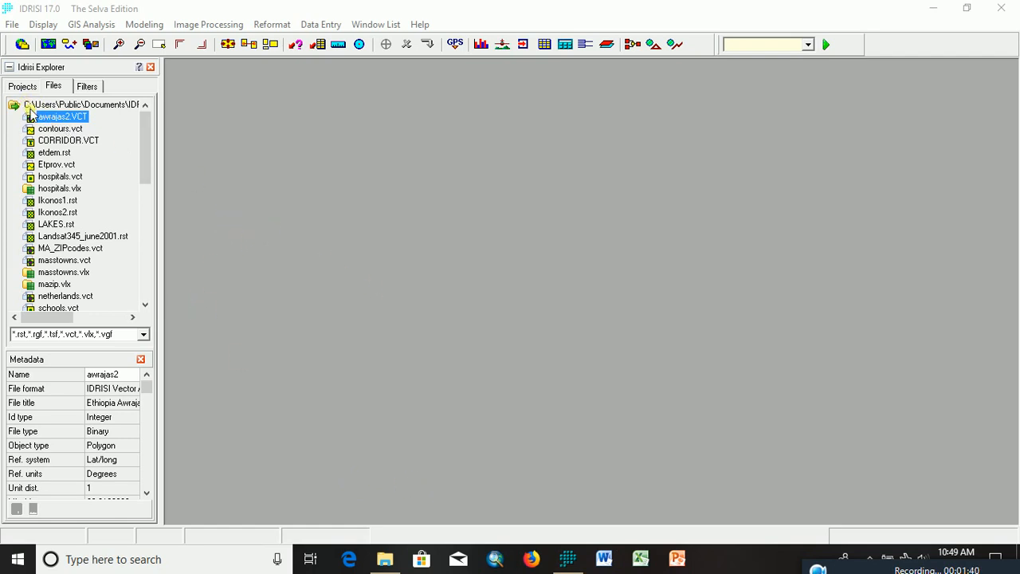
pyautogui.click(20, 87)
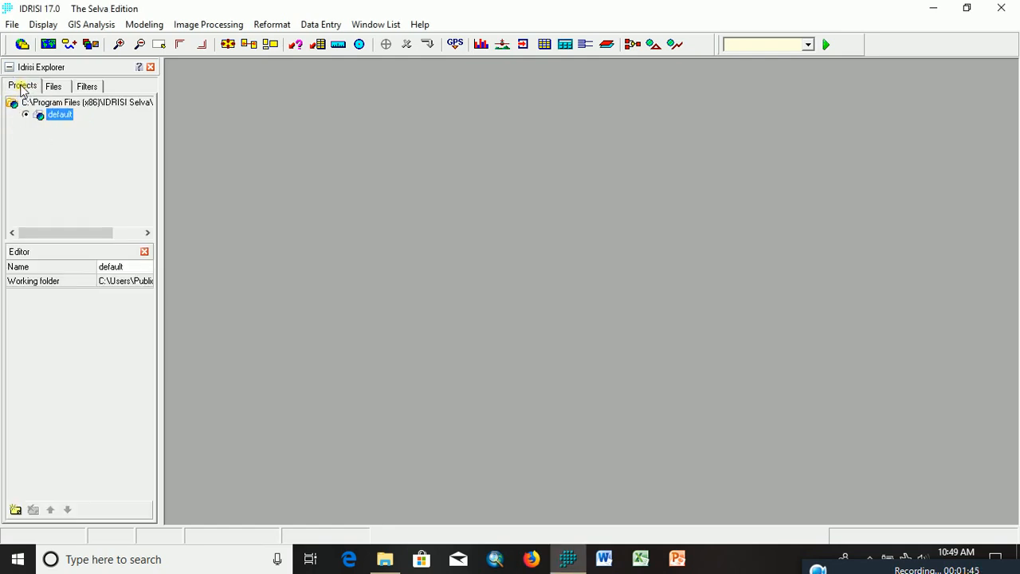
pyautogui.rightClick(84, 149)
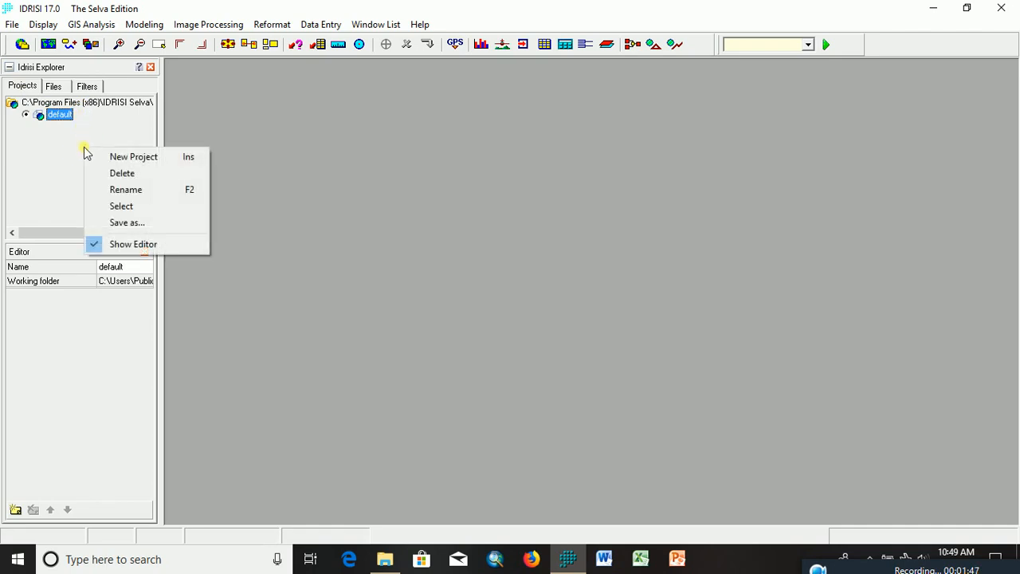
pyautogui.click(132, 157)
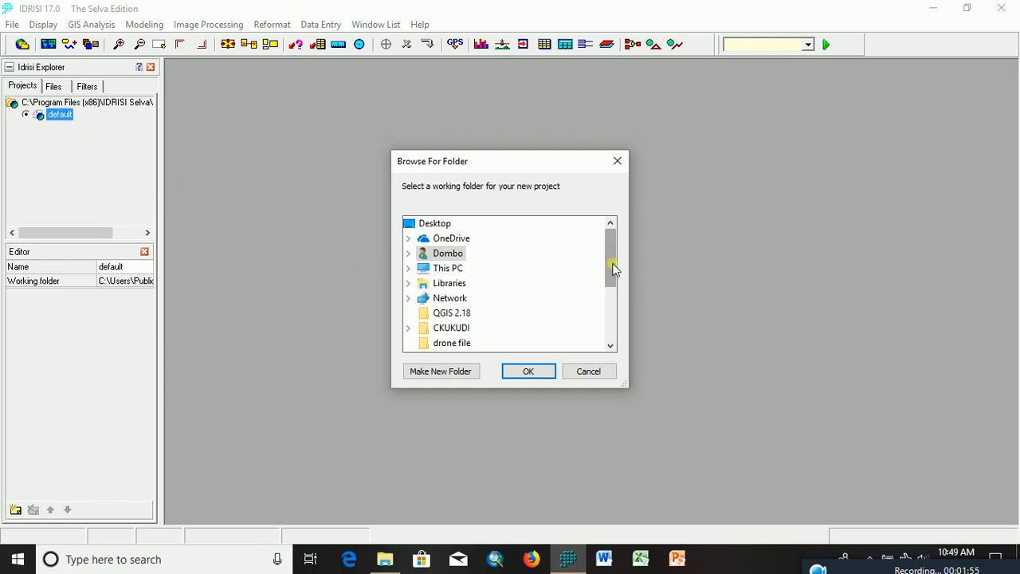
pyautogui.moveTo(614, 270)
pyautogui.mouseDown()
pyautogui.moveTo(614, 296)
pyautogui.moveTo(613, 269)
pyautogui.mouseUp()
pyautogui.click(409, 268)
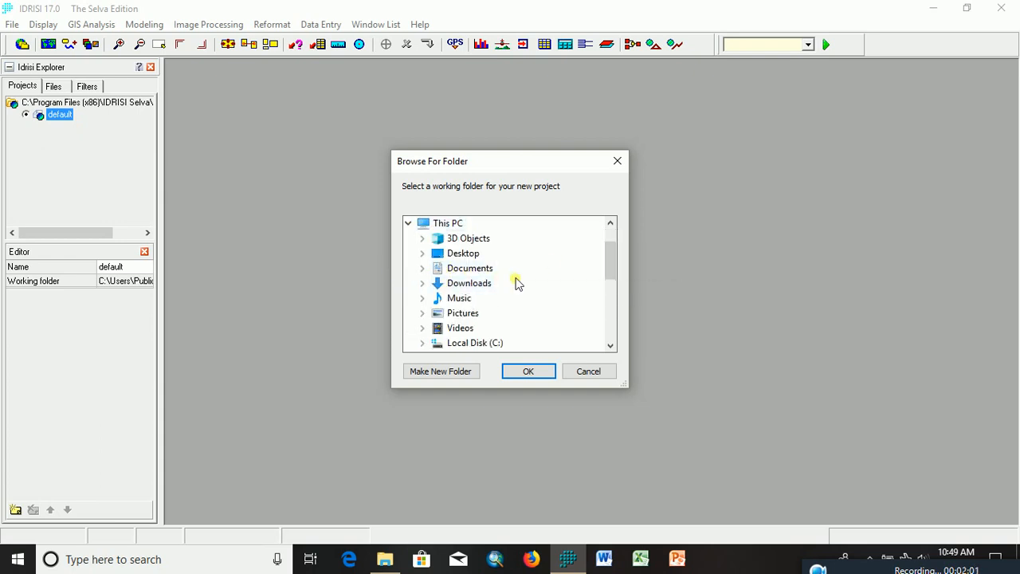
pyautogui.scroll(-1, 441, 303)
pyautogui.doubleClick(469, 299)
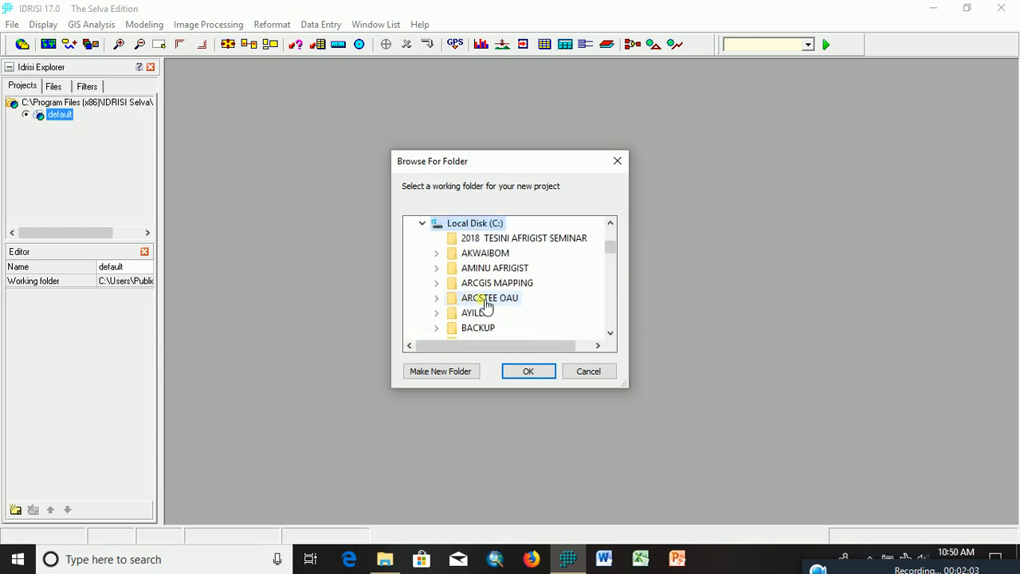
pyautogui.scroll(-3, 494, 307)
pyautogui.scroll(-7, 515, 311)
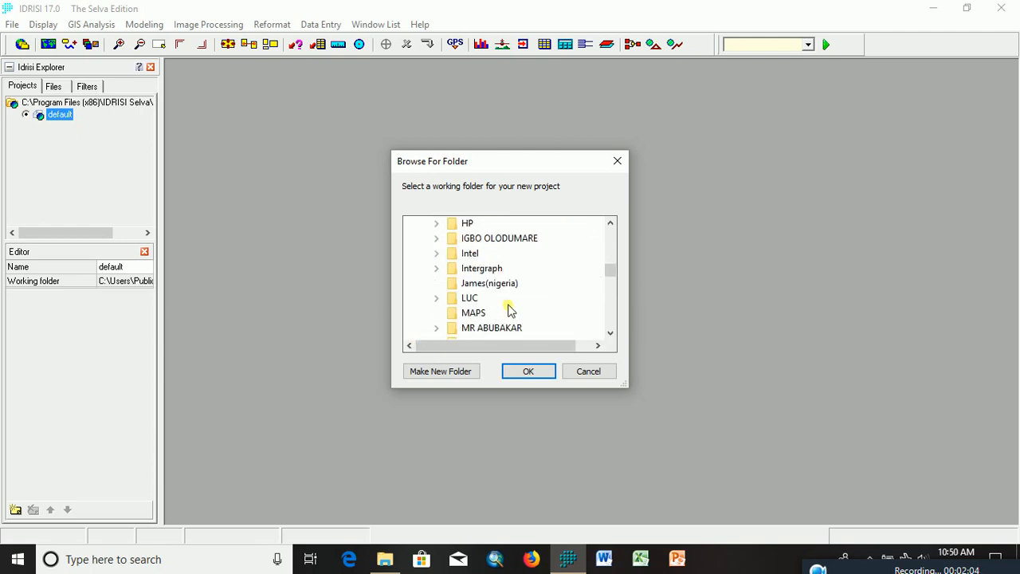
pyautogui.scroll(-3, 514, 311)
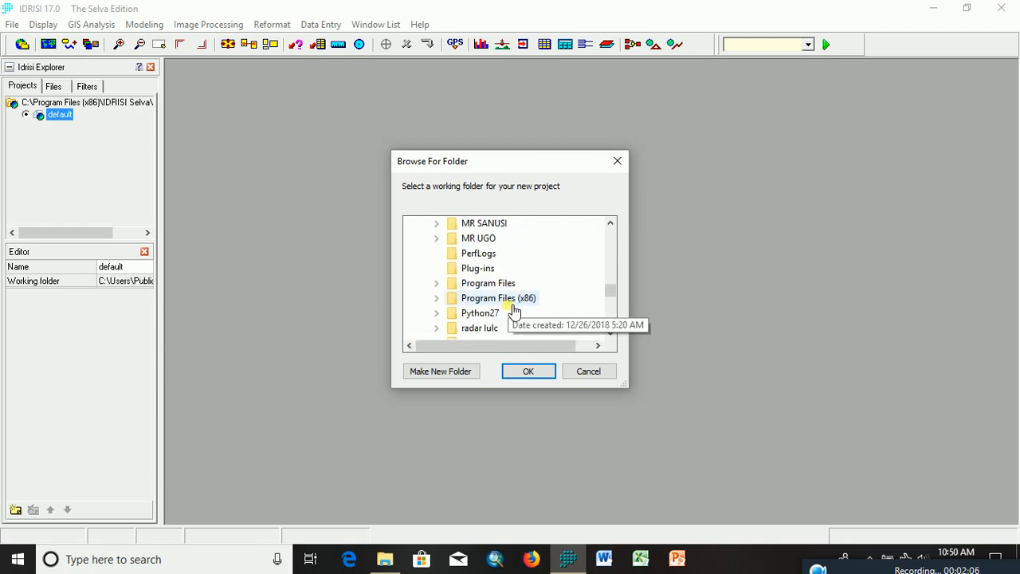
pyautogui.scroll(1, 510, 310)
pyautogui.scroll(-3, 510, 311)
pyautogui.scroll(-2, 510, 310)
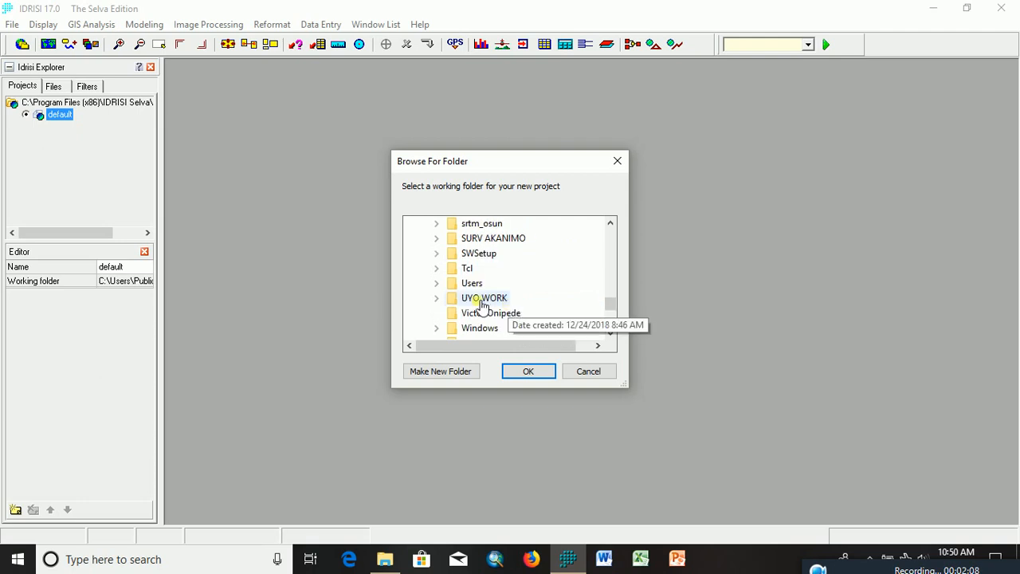
pyautogui.click(435, 298)
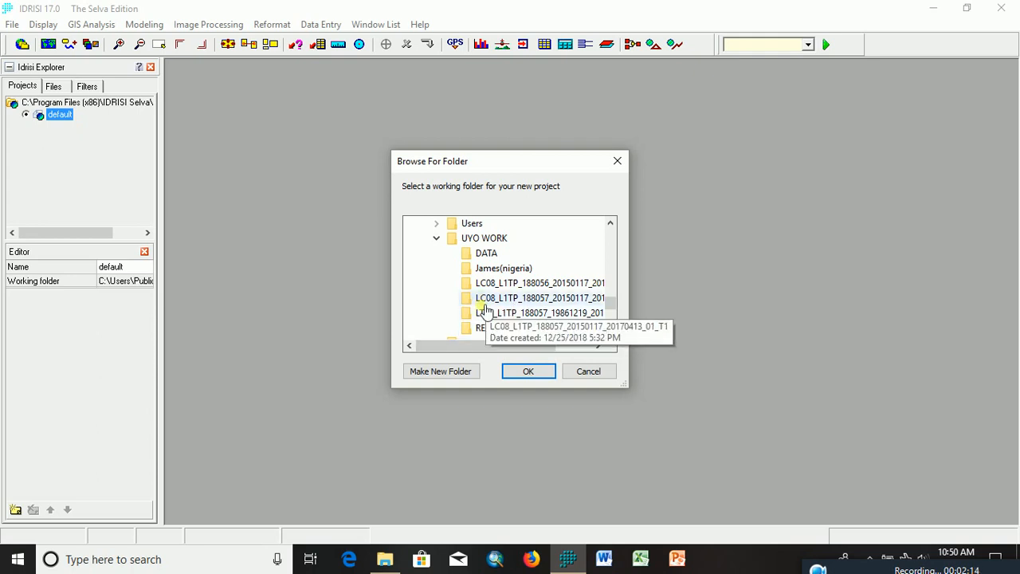
pyautogui.click(478, 238)
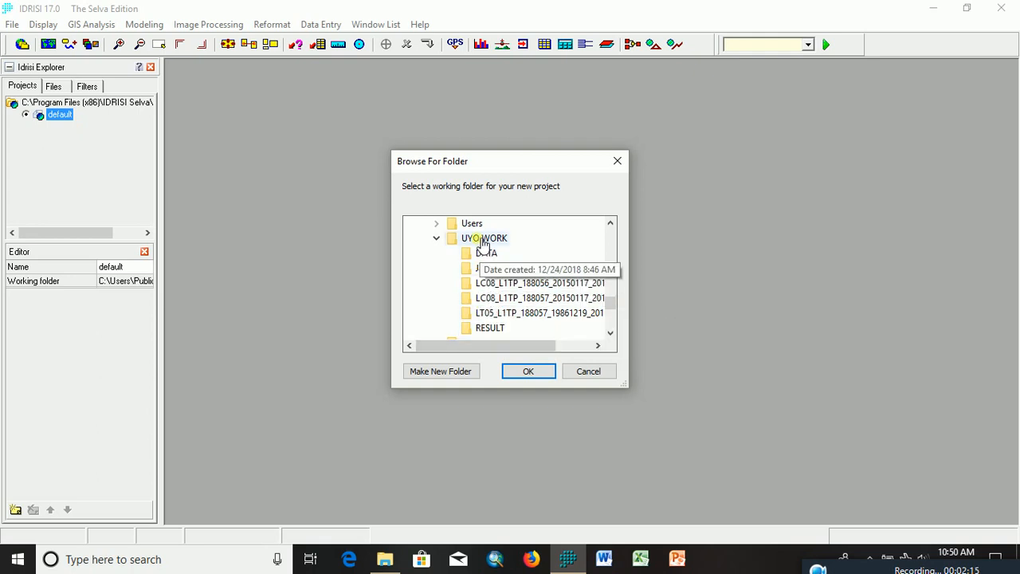
pyautogui.click(531, 371)
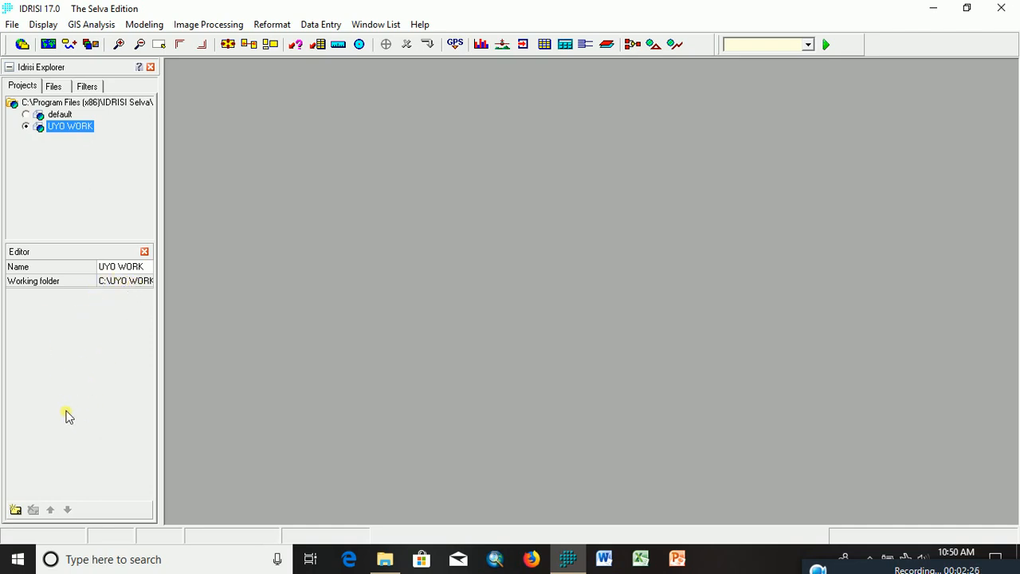
# - Add a resource folder to the UYO WORK project and point it to the DATA subfolder of UYO WORK
pyautogui.click(16, 511)
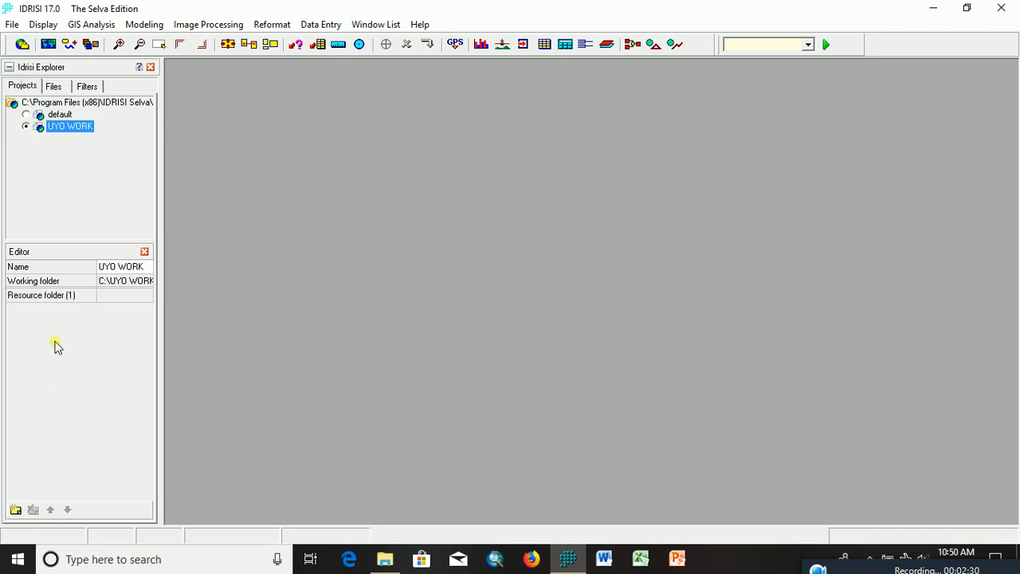
pyautogui.click(142, 302)
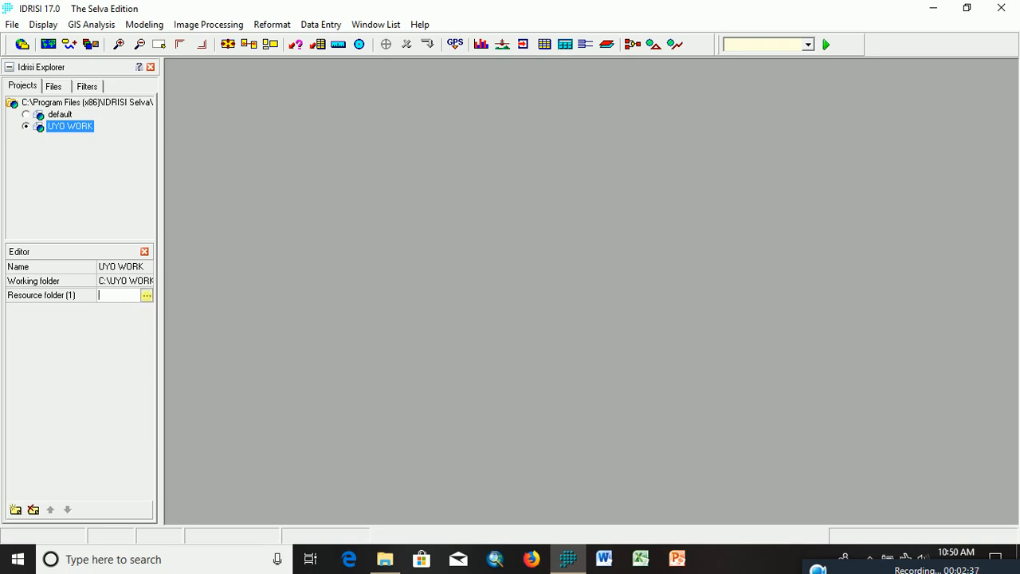
pyautogui.click(146, 295)
pyautogui.scroll(-2, 550, 286)
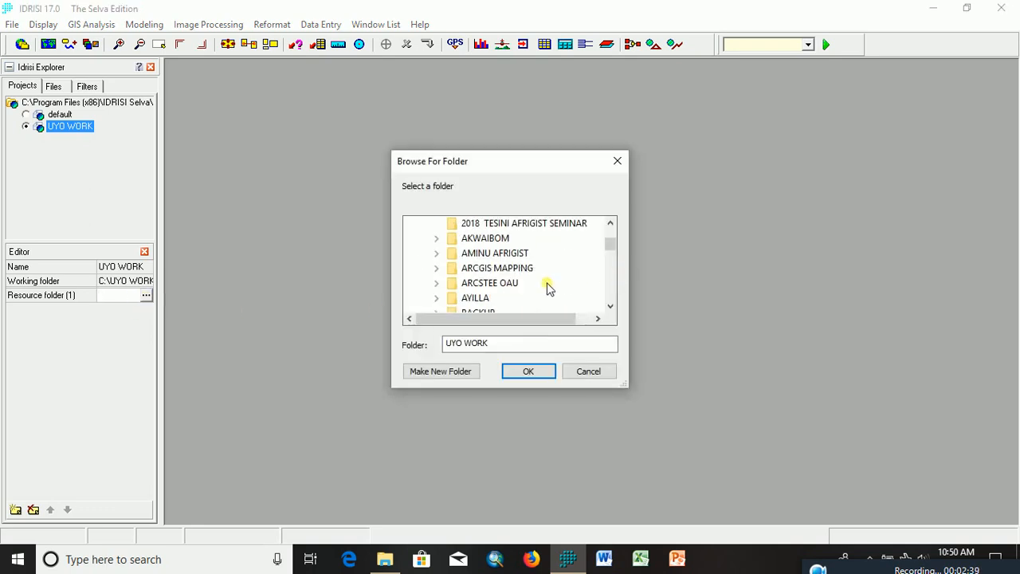
pyautogui.scroll(-10, 549, 287)
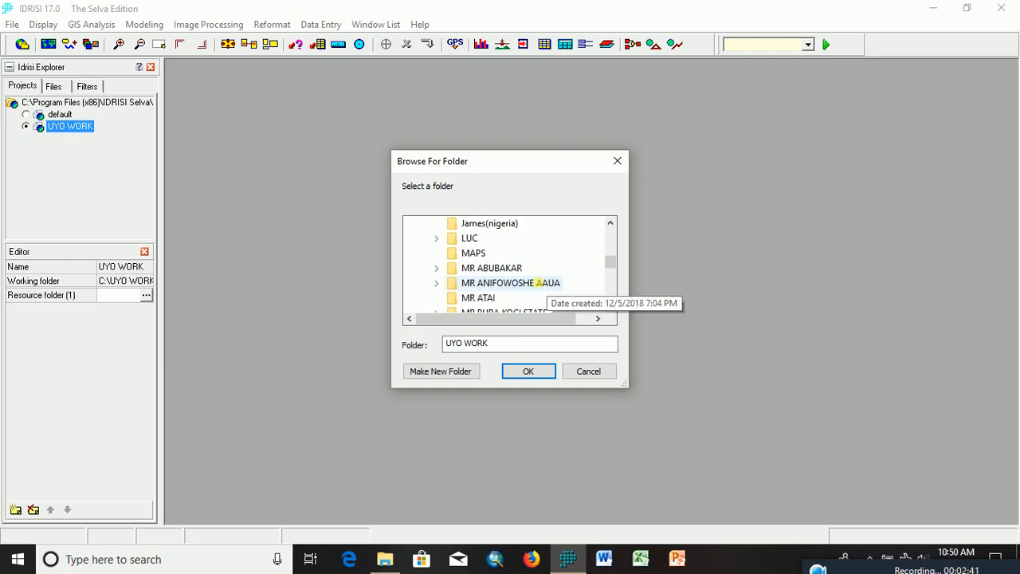
pyautogui.scroll(-15, 539, 286)
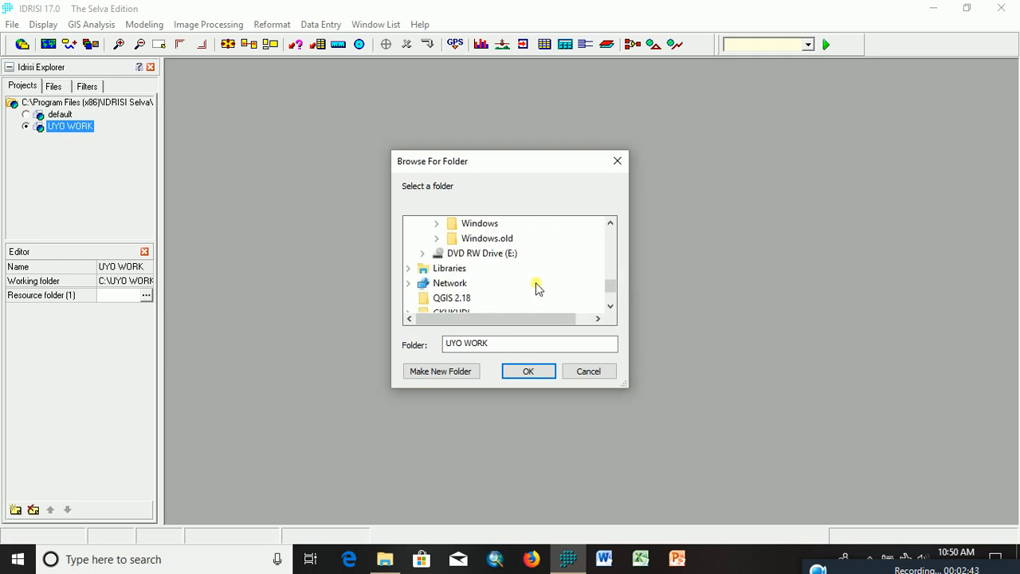
pyautogui.scroll(2, 537, 287)
pyautogui.scroll(3, 533, 287)
pyautogui.scroll(-3, 526, 287)
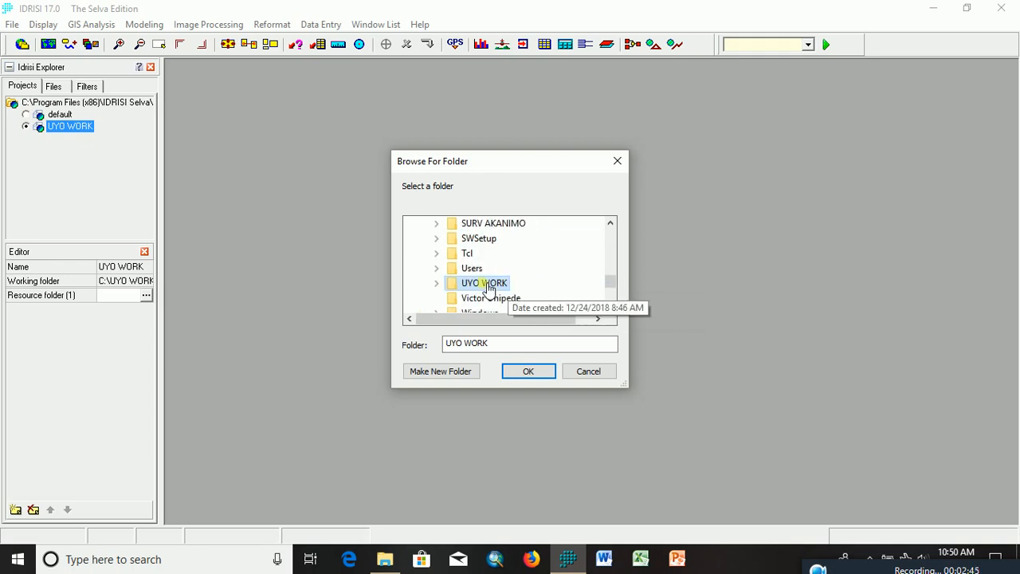
pyautogui.doubleClick(488, 285)
pyautogui.click(485, 239)
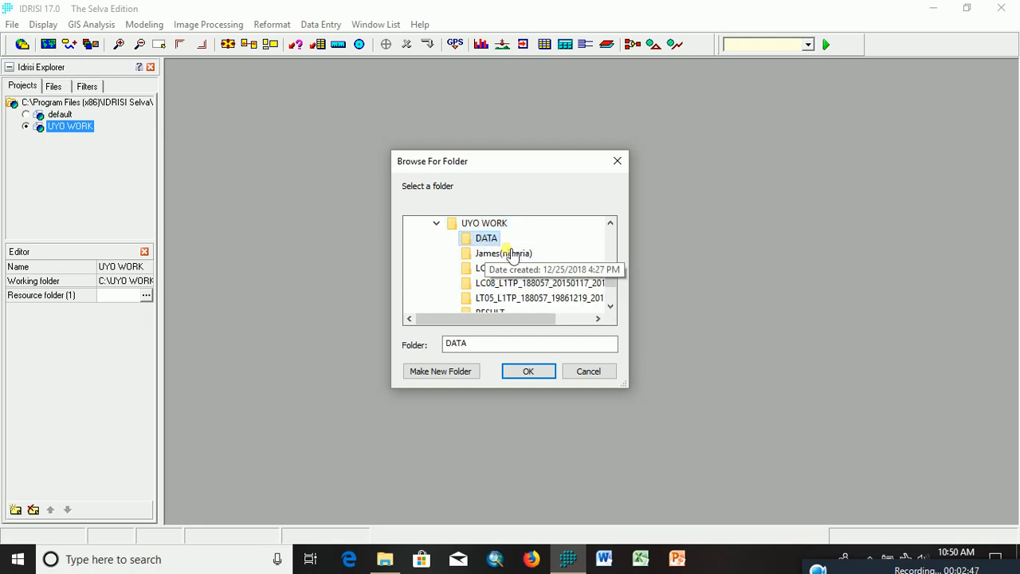
pyautogui.click(527, 371)
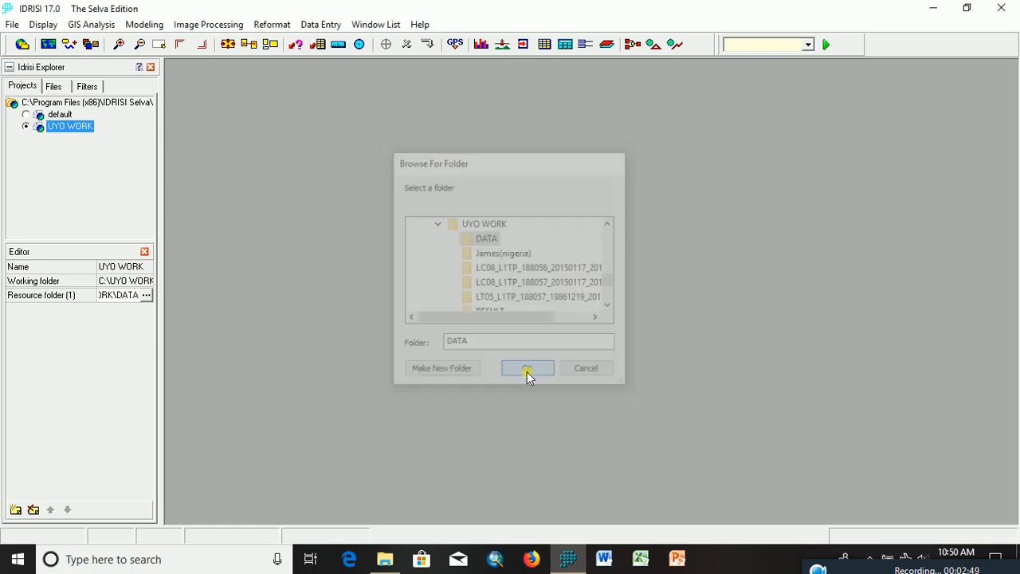
# - Change the project's working folder to the RESULT subfolder of UYO WORK
pyautogui.click(118, 280)
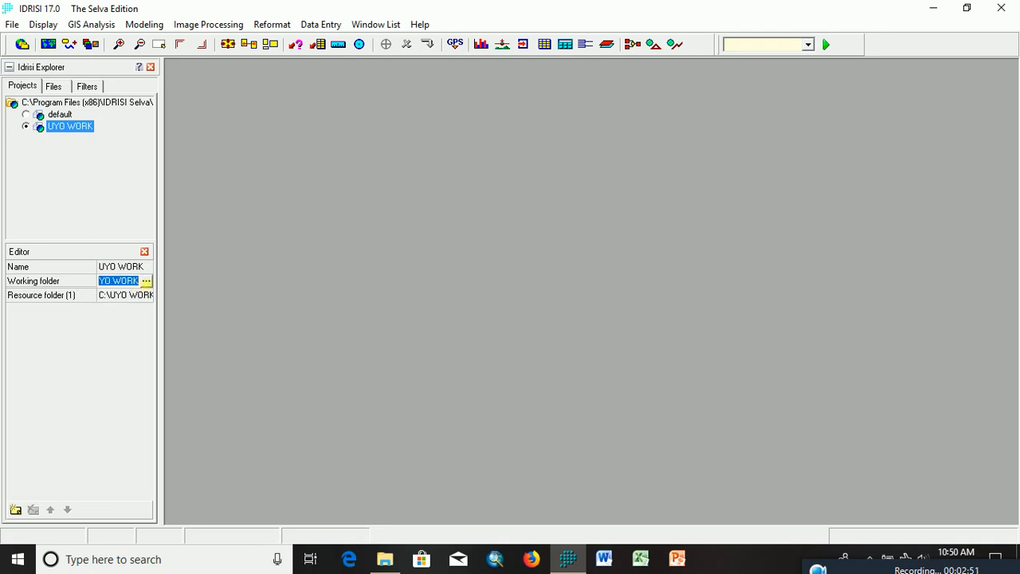
pyautogui.click(146, 281)
pyautogui.scroll(-3, 518, 278)
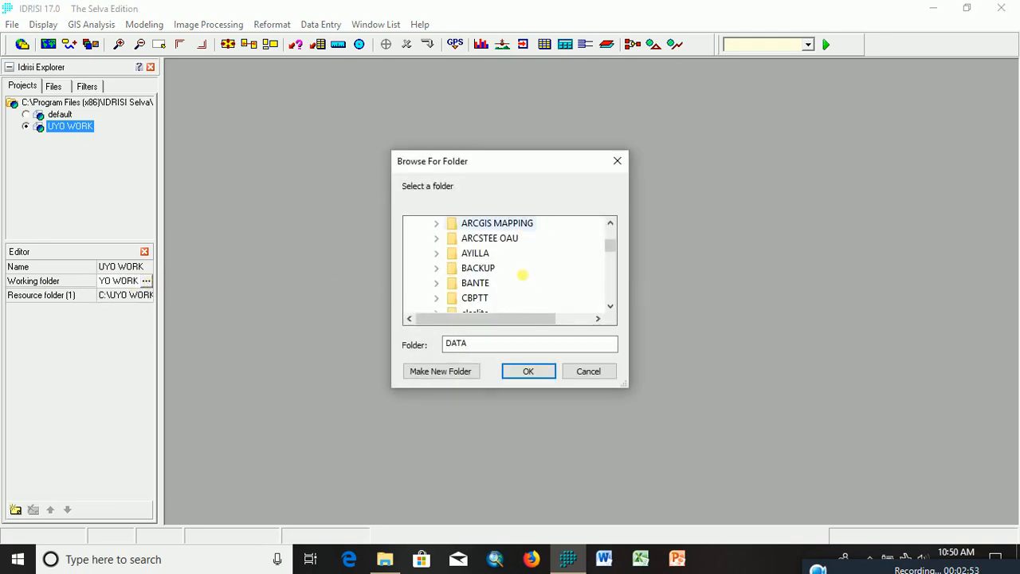
pyautogui.scroll(-10, 522, 274)
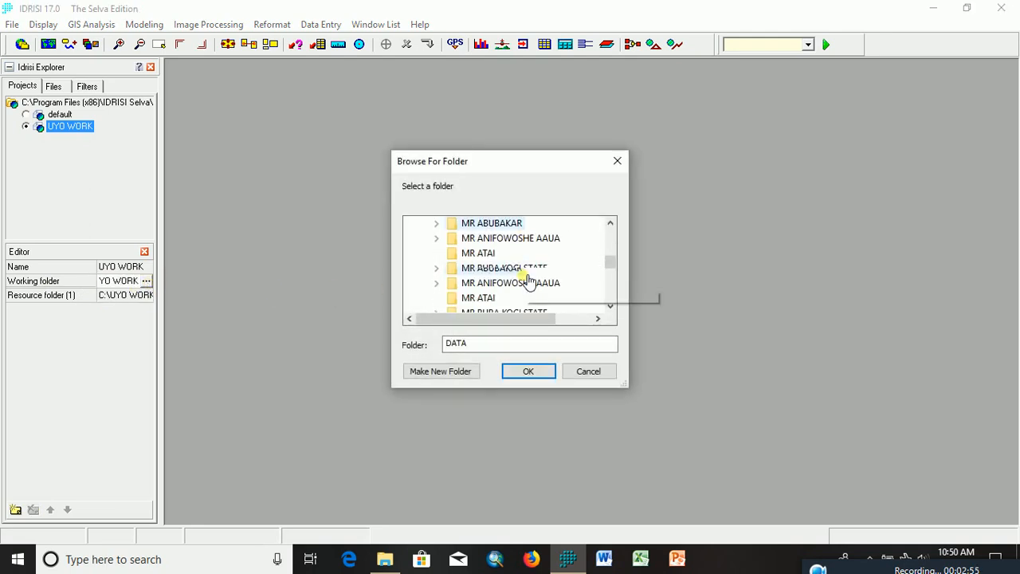
pyautogui.scroll(-15, 526, 279)
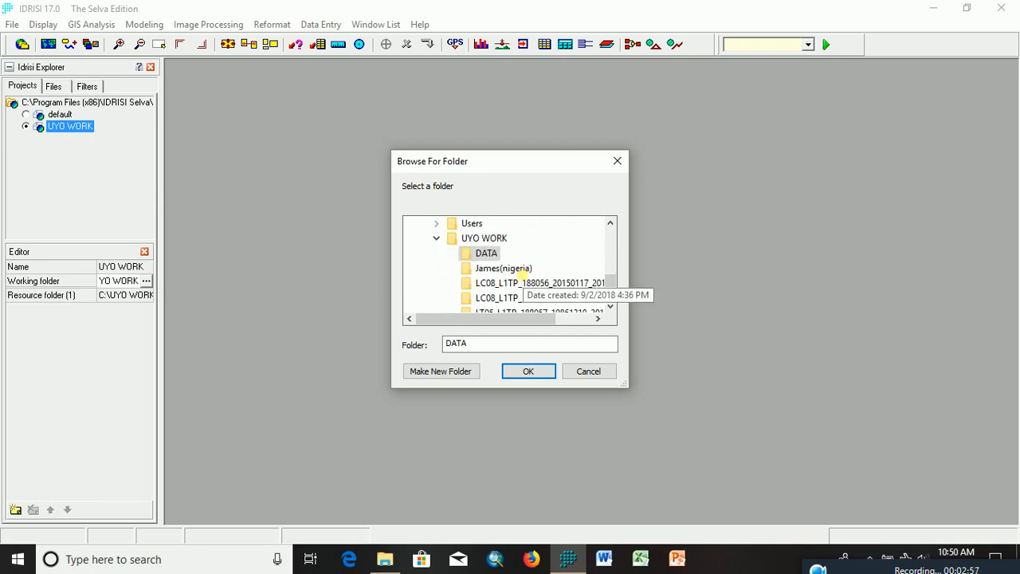
pyautogui.scroll(-1, 524, 277)
pyautogui.scroll(2, 522, 275)
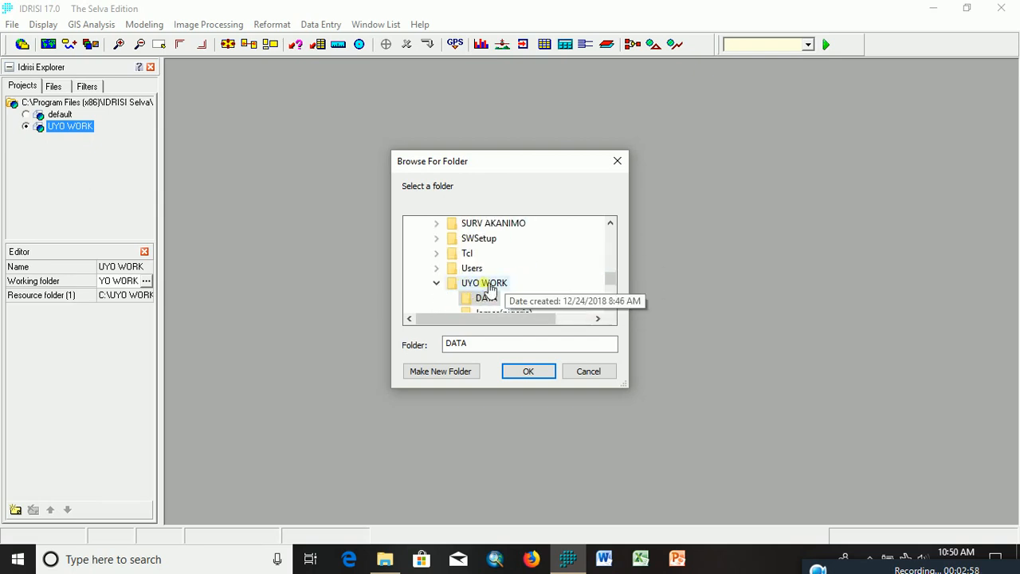
pyautogui.scroll(-2, 489, 290)
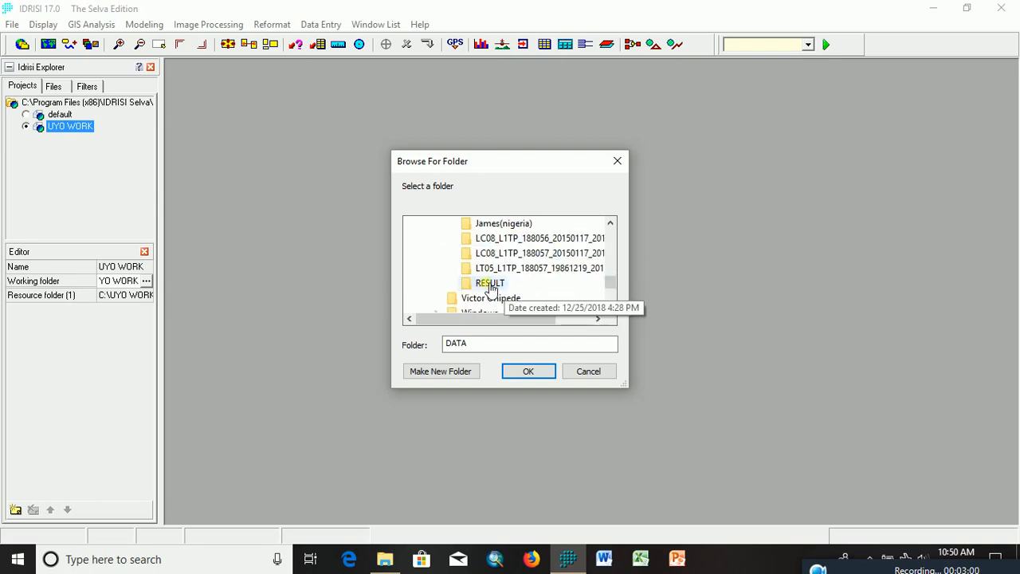
pyautogui.click(489, 284)
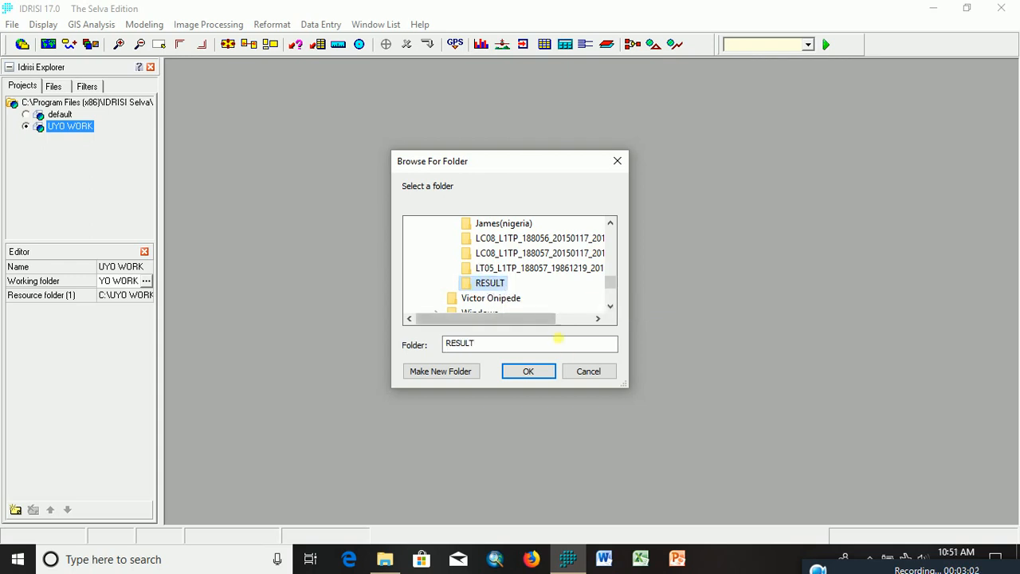
pyautogui.click(540, 372)
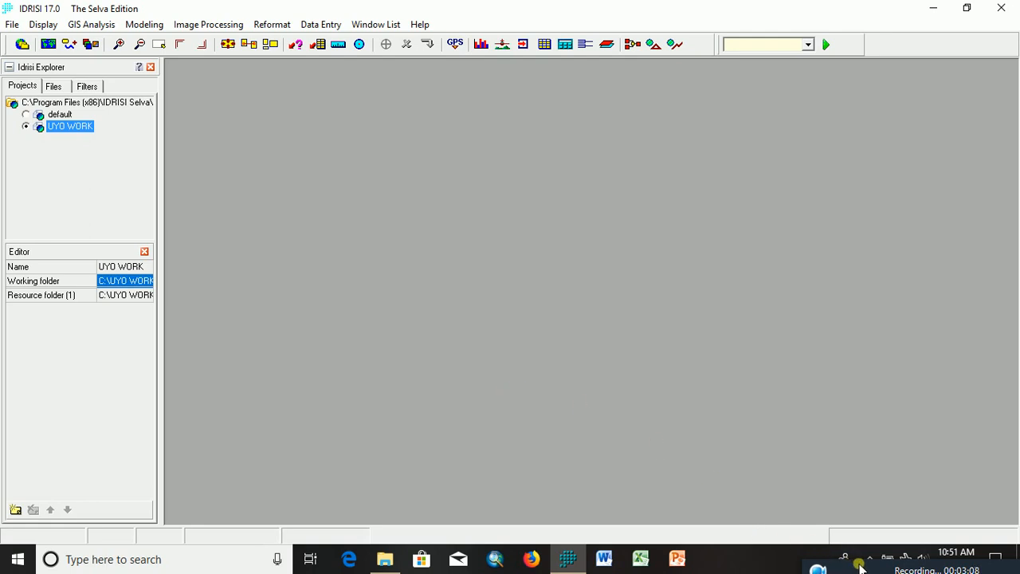
# - Start a GeoTIFF/TIFF to Idrisi import and choose LT05_L1TP_188057_19861219_20170215_01_T1_B2 from the DATA folder as its source
pyautogui.moveTo(860, 565); pyautogui.dragTo(838, 551)
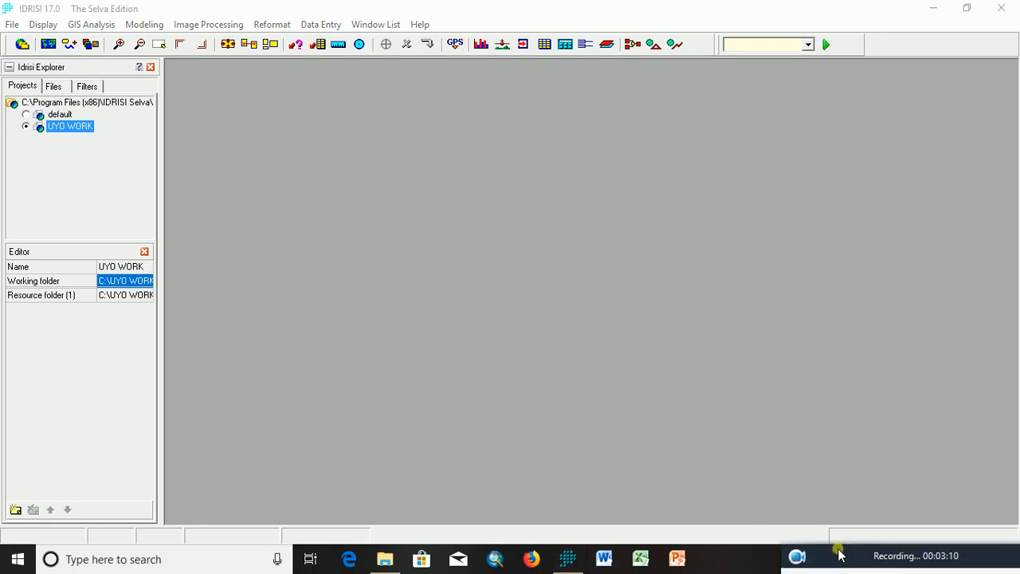
pyautogui.click(12, 25)
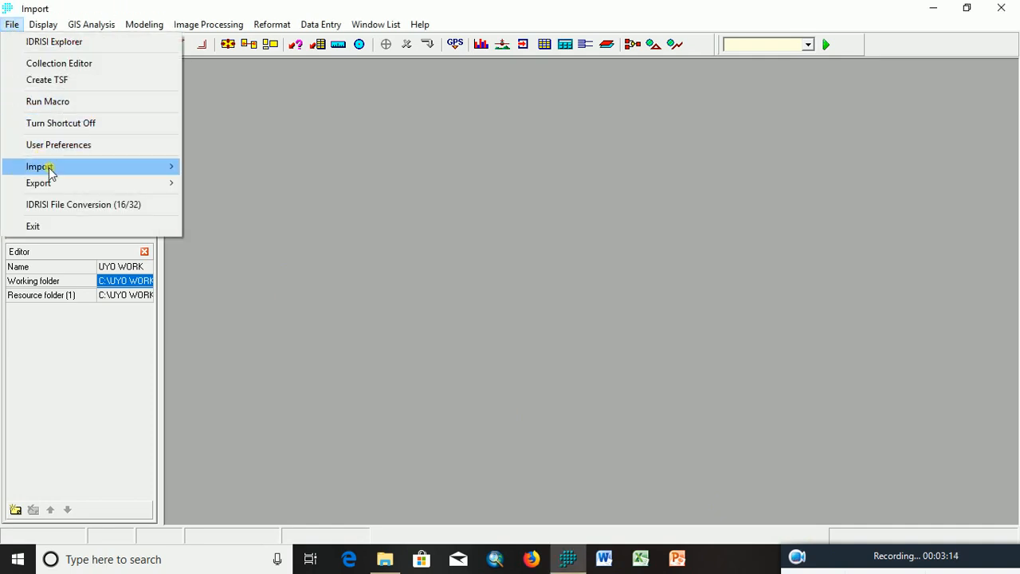
pyautogui.moveTo(50, 170)
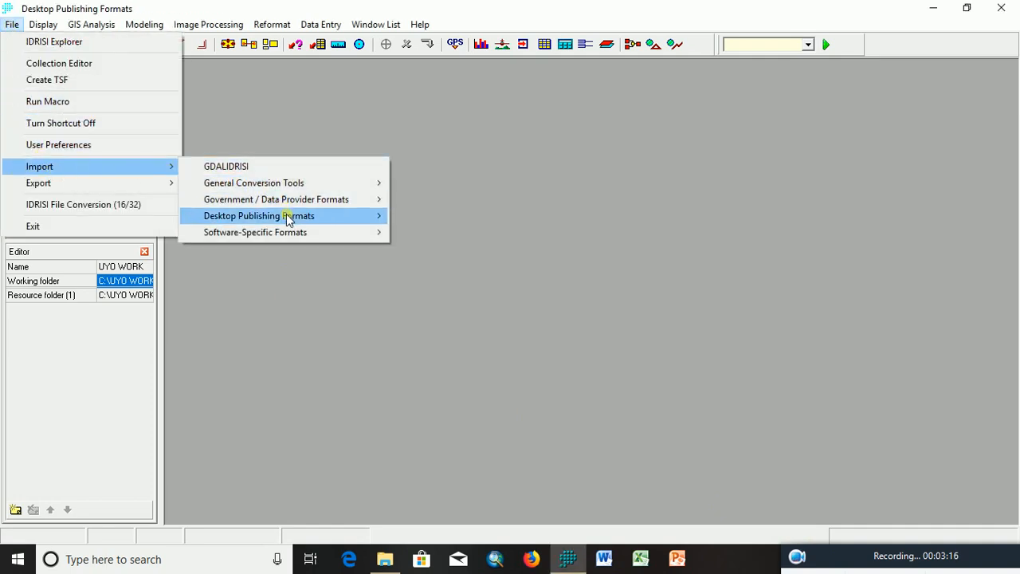
pyautogui.moveTo(289, 221)
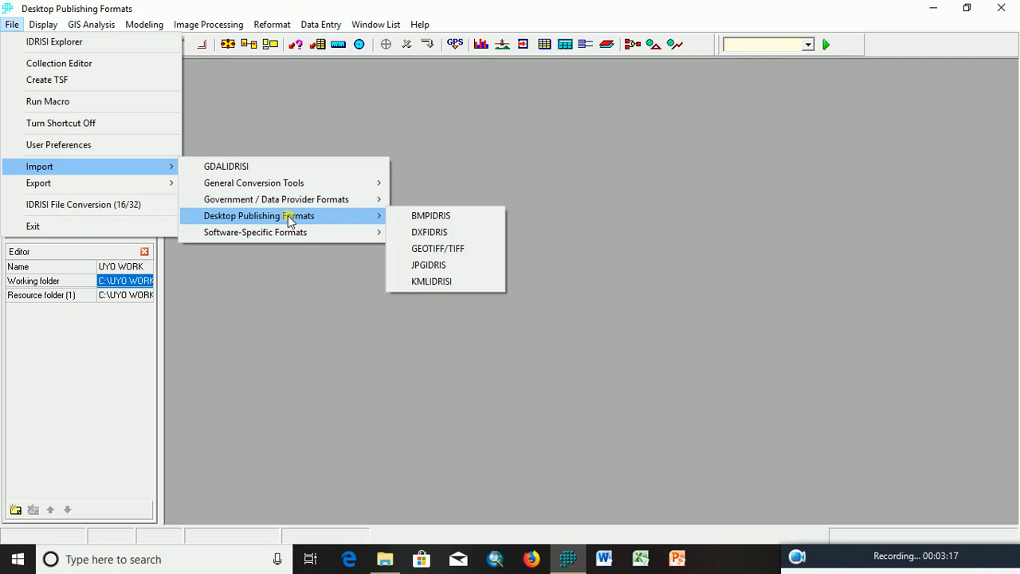
pyautogui.click(446, 253)
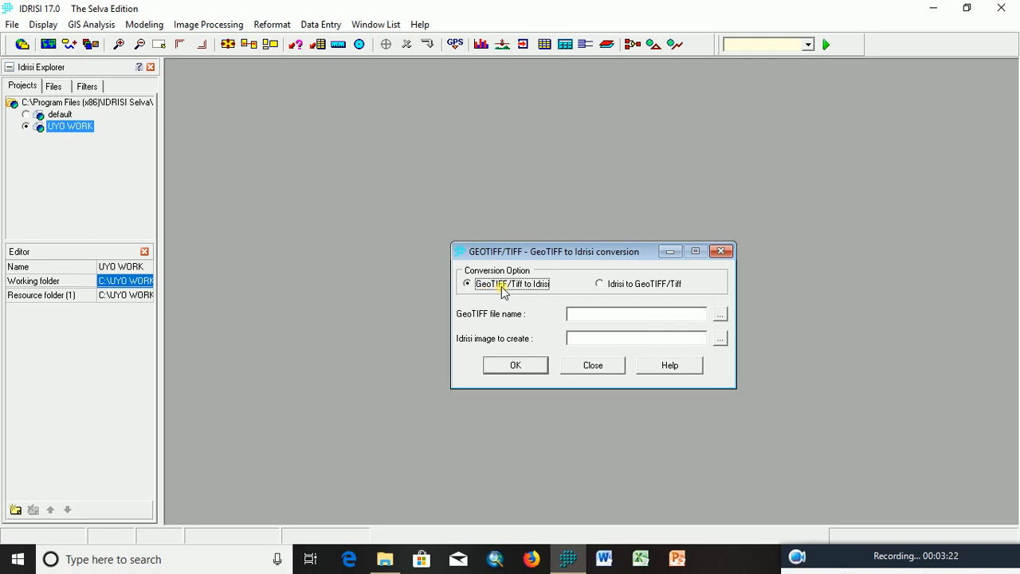
pyautogui.click(721, 315)
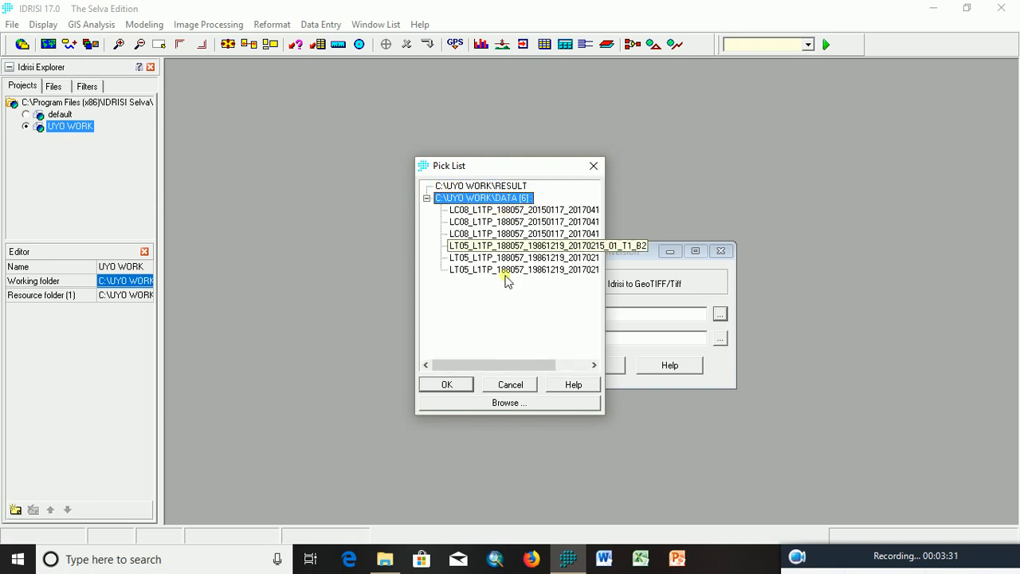
pyautogui.moveTo(491, 364); pyautogui.dragTo(571, 363)
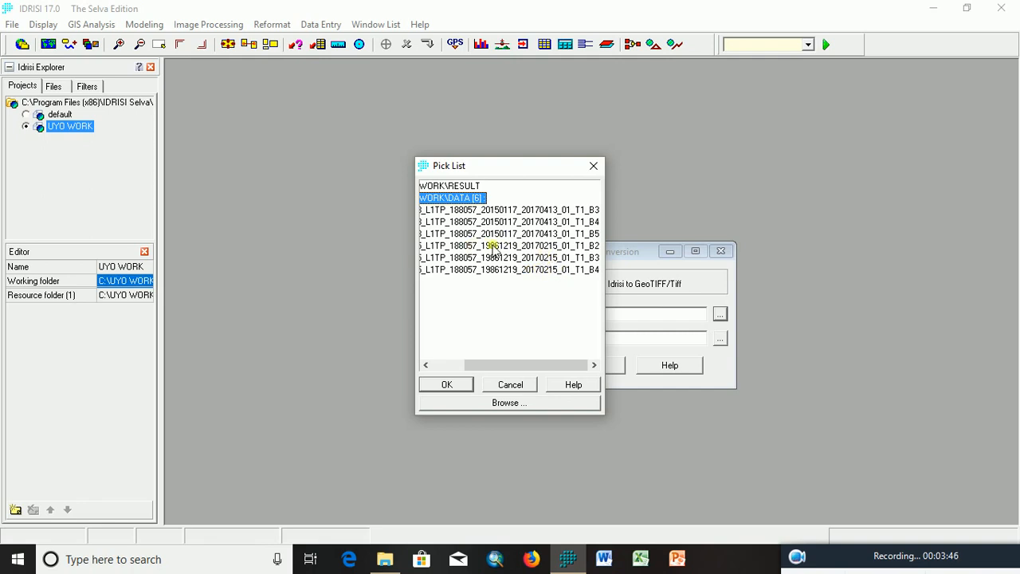
pyautogui.click(526, 246)
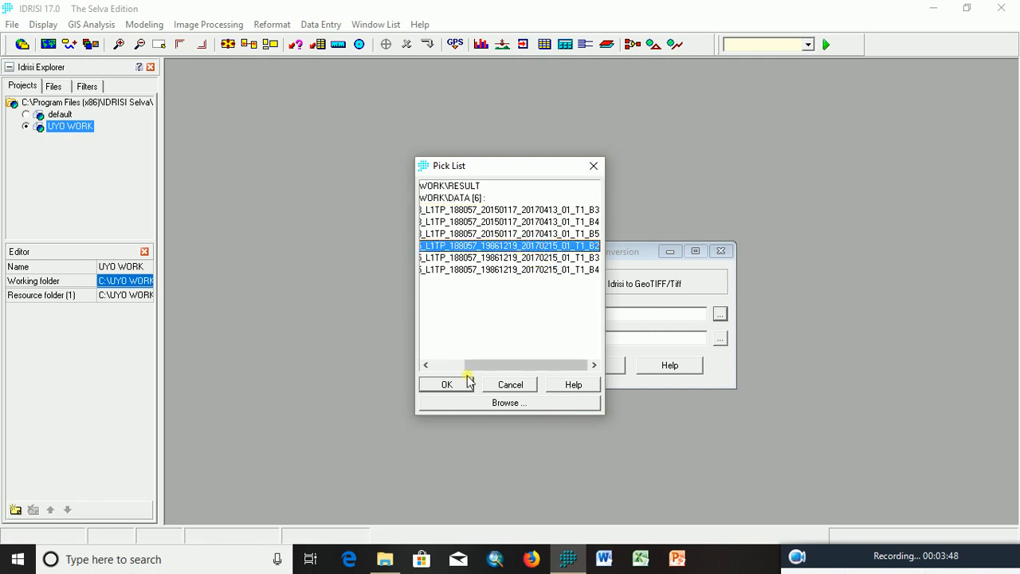
pyautogui.moveTo(515, 365); pyautogui.dragTo(489, 365)
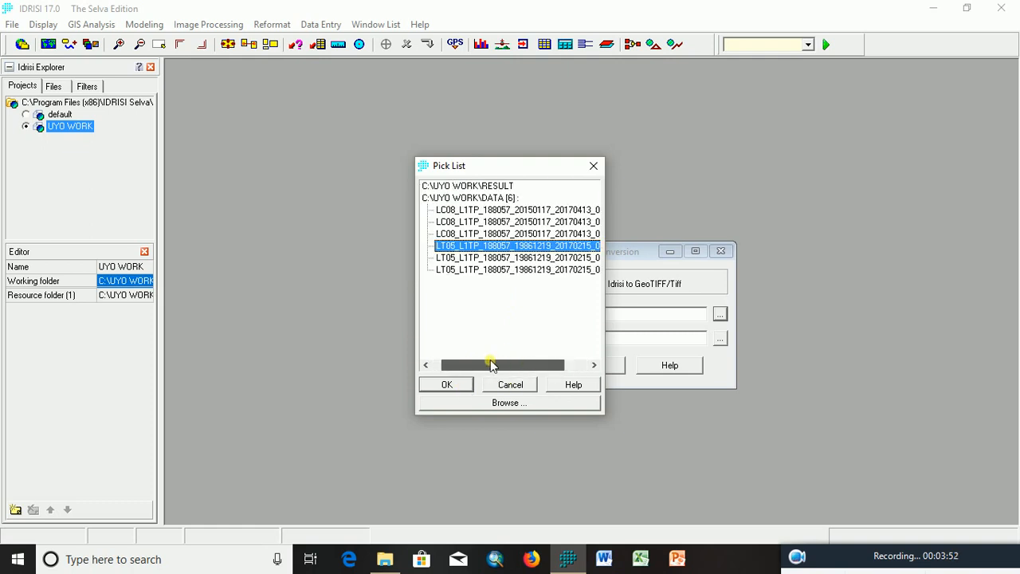
pyautogui.click(451, 386)
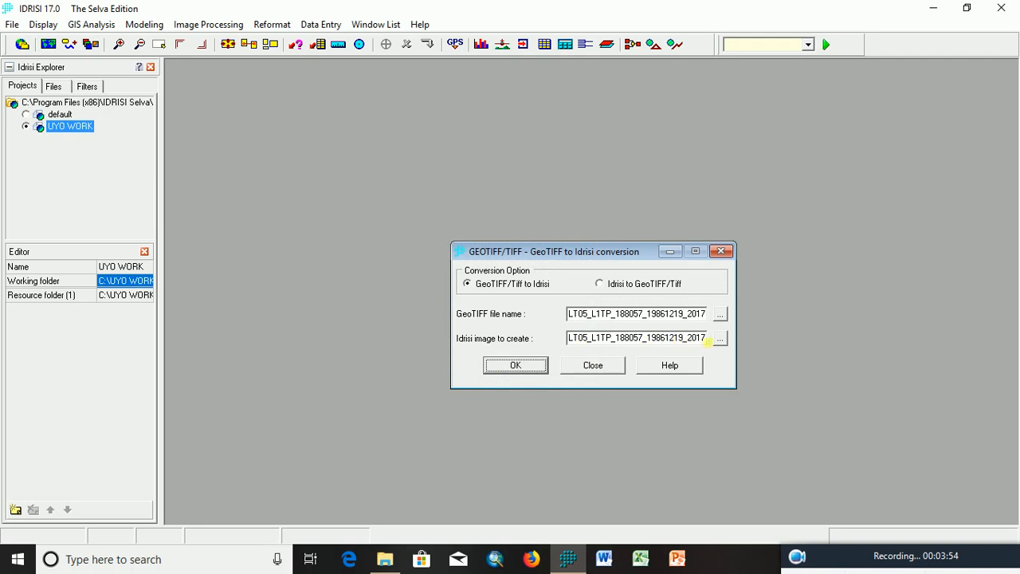
# - Name the output image 1986_BAND2 in the RESULT folder and run the conversion
pyautogui.click(718, 340)
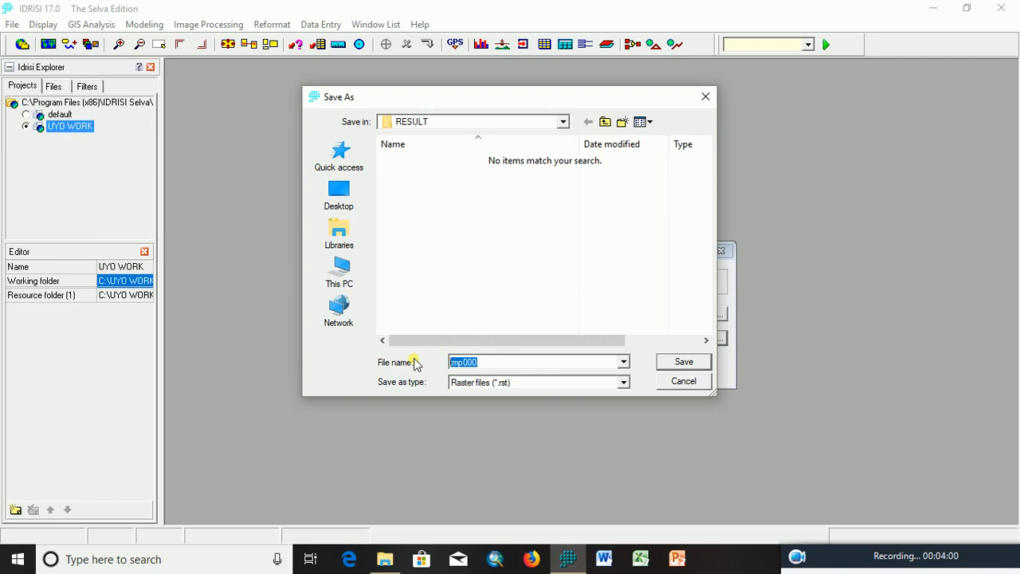
pyautogui.press('BackSpace')
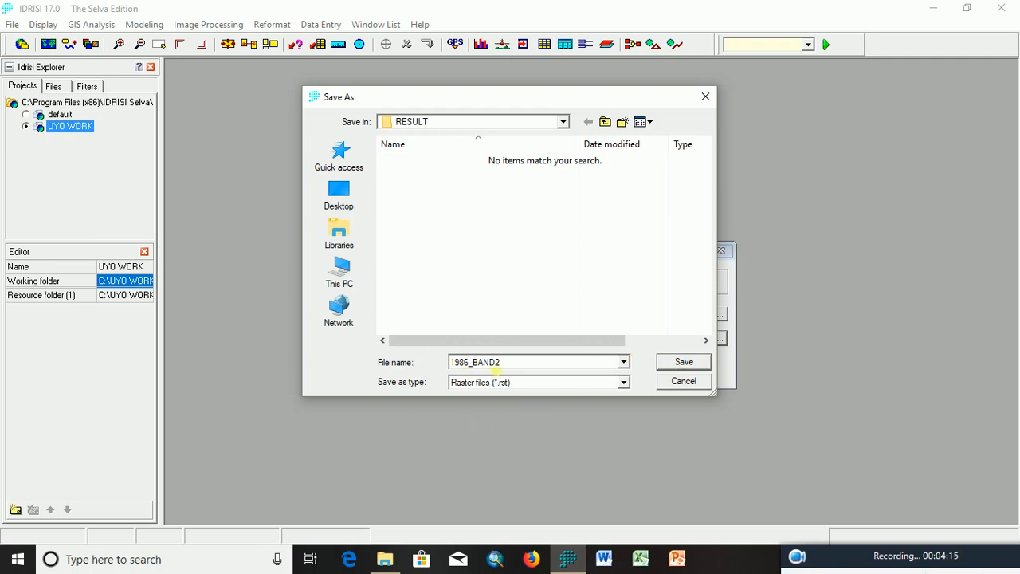
pyautogui.click(679, 365)
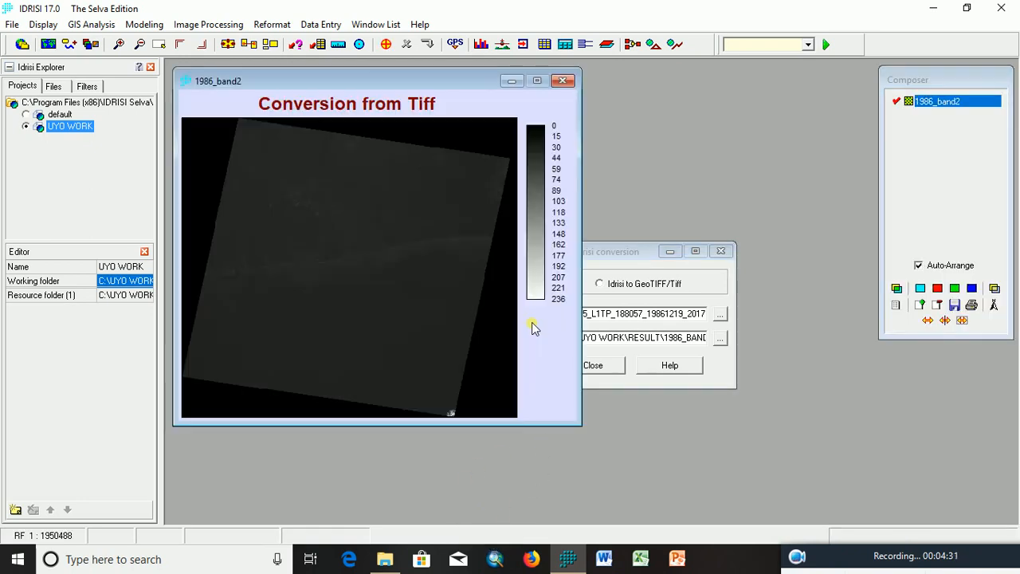
# - Choose the 1986 Landsat band file LT05_L1TP_188057_19861219_20170215_01_T1_B3 as the GeoTIFF to convert
pyautogui.moveTo(602, 256); pyautogui.dragTo(686, 234)
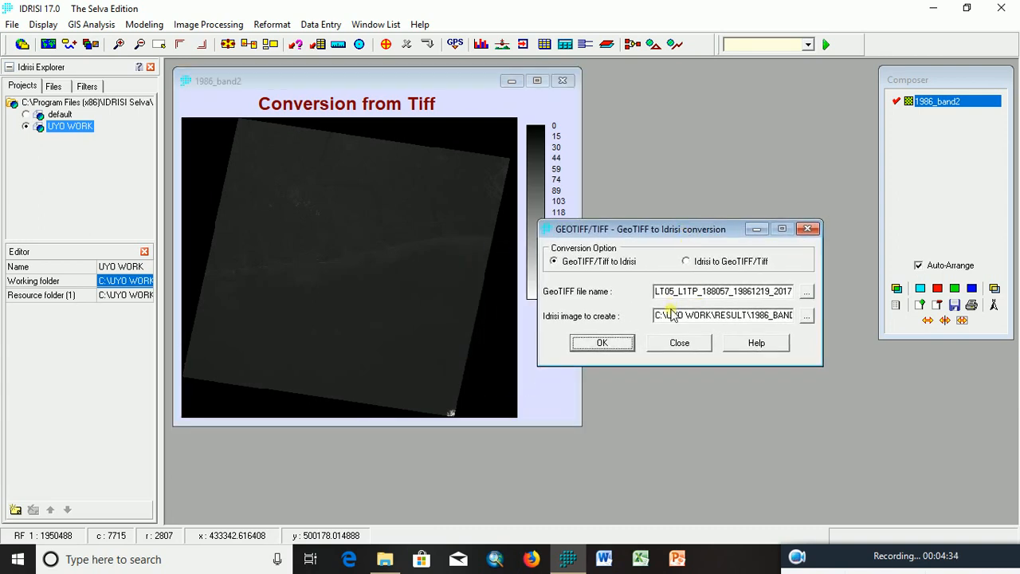
pyautogui.click(809, 292)
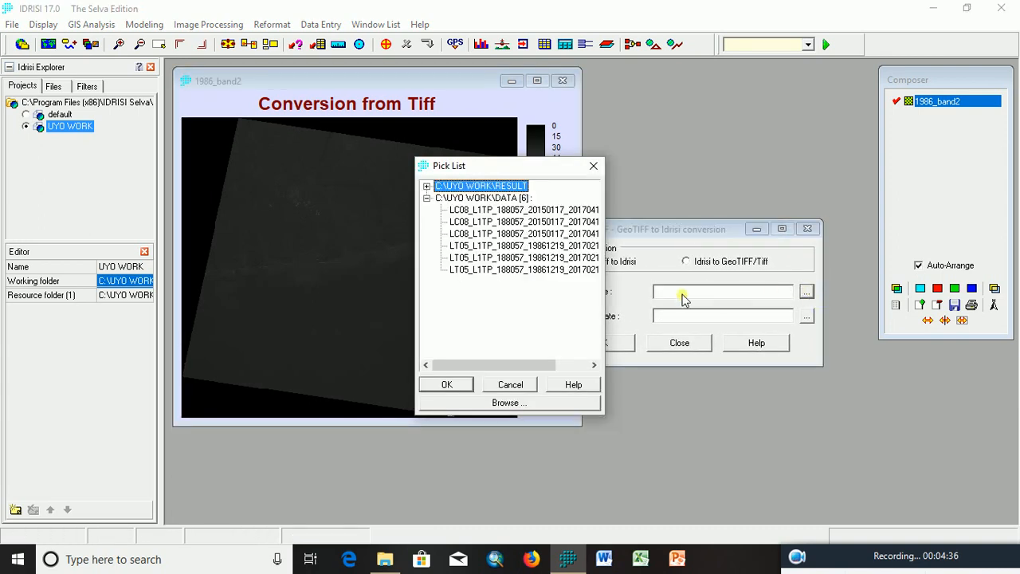
pyautogui.moveTo(496, 364); pyautogui.dragTo(545, 369)
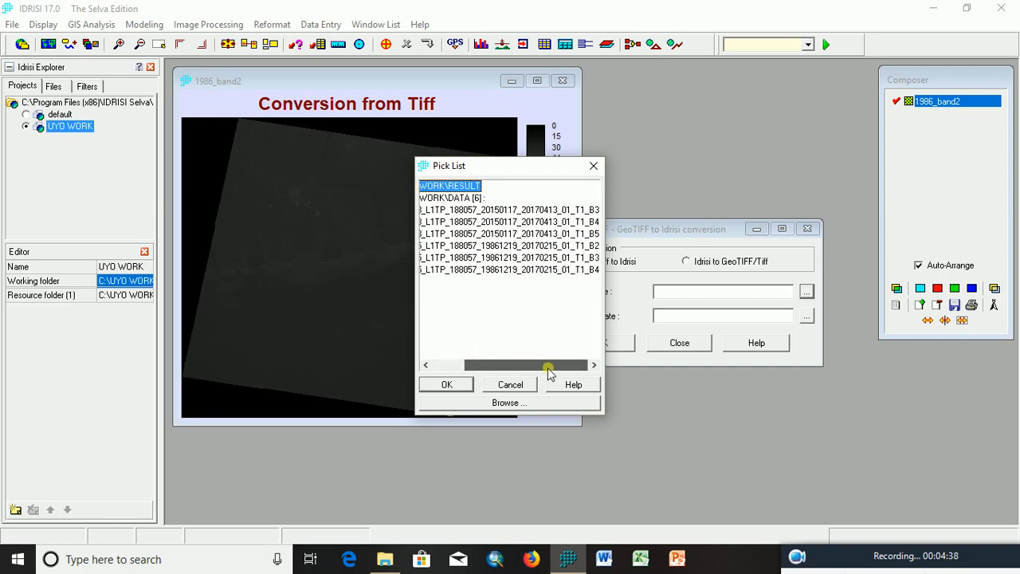
pyautogui.click(515, 257)
pyautogui.click(453, 385)
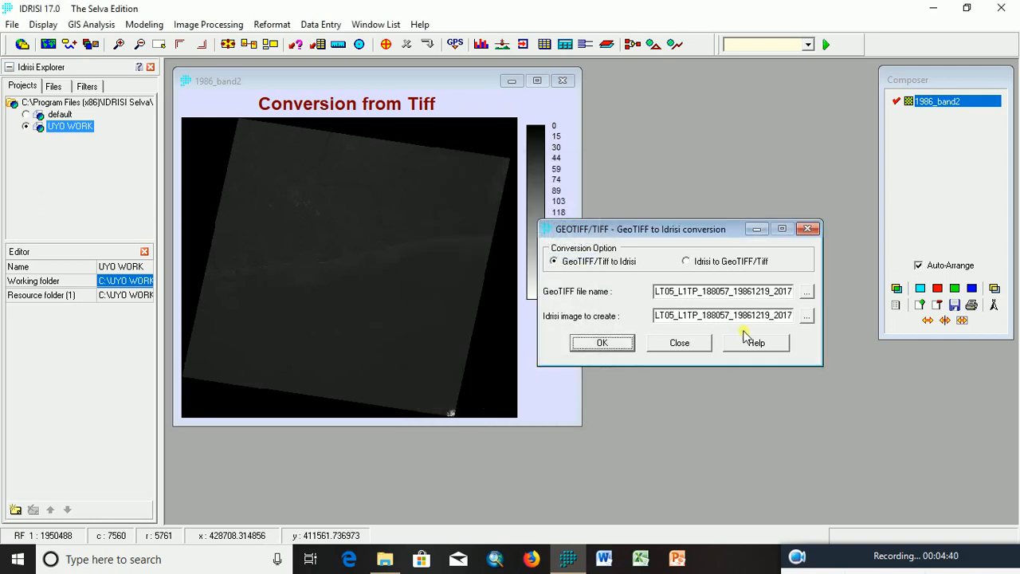
# - Replace the proposed output image name with 1986_BAND3 and run the conversion
pyautogui.click(780, 317)
pyautogui.moveTo(781, 322); pyautogui.dragTo(613, 339)
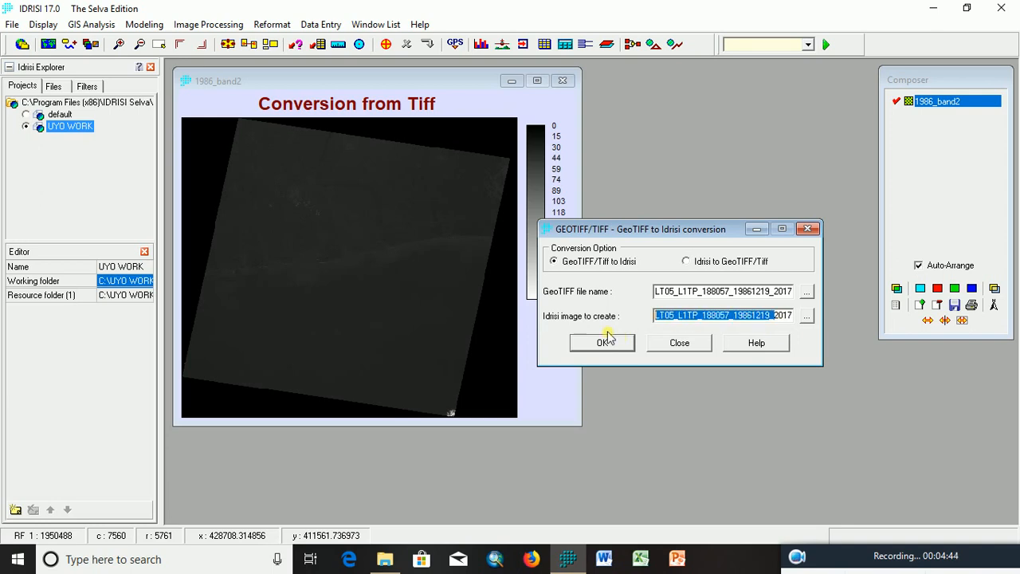
pyautogui.press('BackSpace')
pyautogui.press('Delete')
pyautogui.press('Delete')
pyautogui.press('Delete')
pyautogui.press('Delete')
pyautogui.press('Delete')
pyautogui.press('Delete')
pyautogui.press('Delete')
pyautogui.press('Delete')
pyautogui.press('Delete')
pyautogui.press('Delete')
pyautogui.press('Delete')
pyautogui.press('Delete')
pyautogui.press('Delete')
pyautogui.press('Delete')
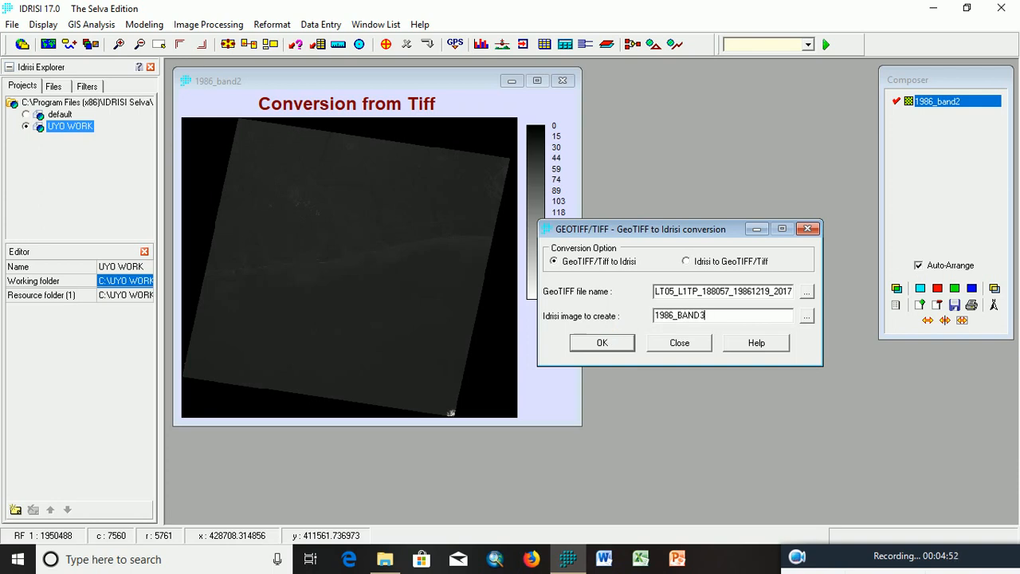
pyautogui.click(608, 347)
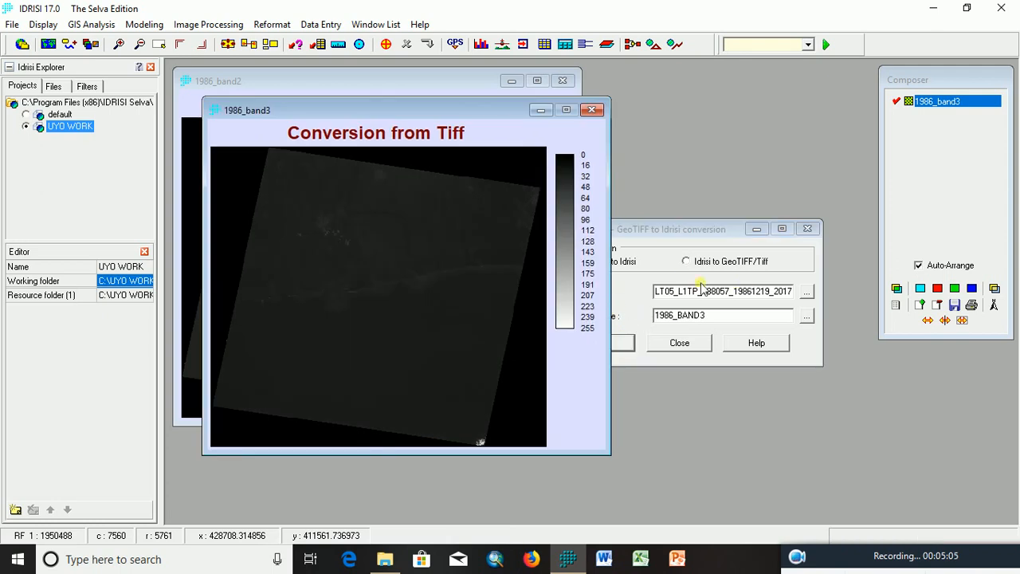
# - Choose the 1986 Landsat band file LT05_L1TP_188057_19861219_20170215_01_T1_B4 as the GeoTIFF to convert
pyautogui.click(670, 237)
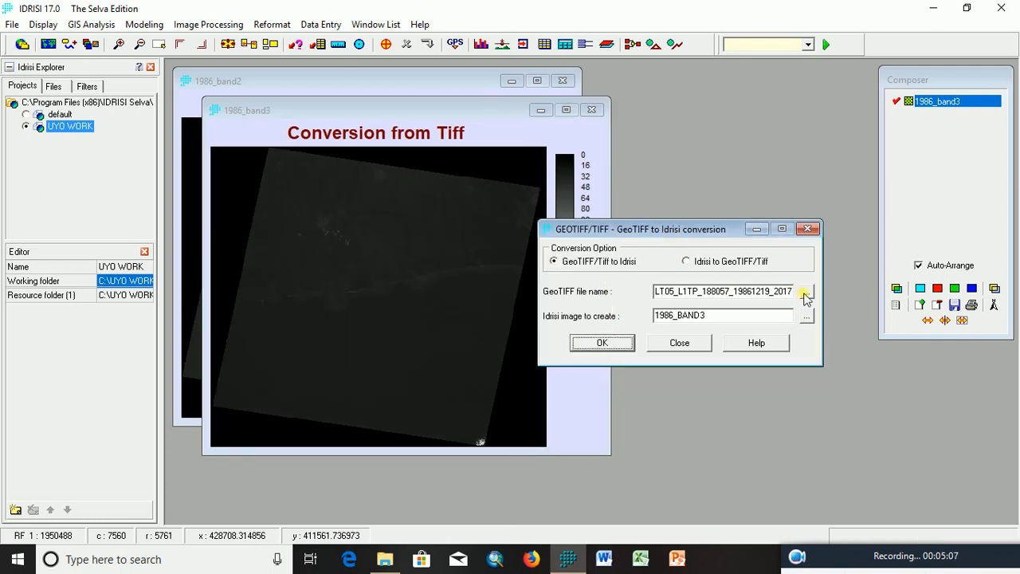
pyautogui.click(806, 294)
pyautogui.click(426, 198)
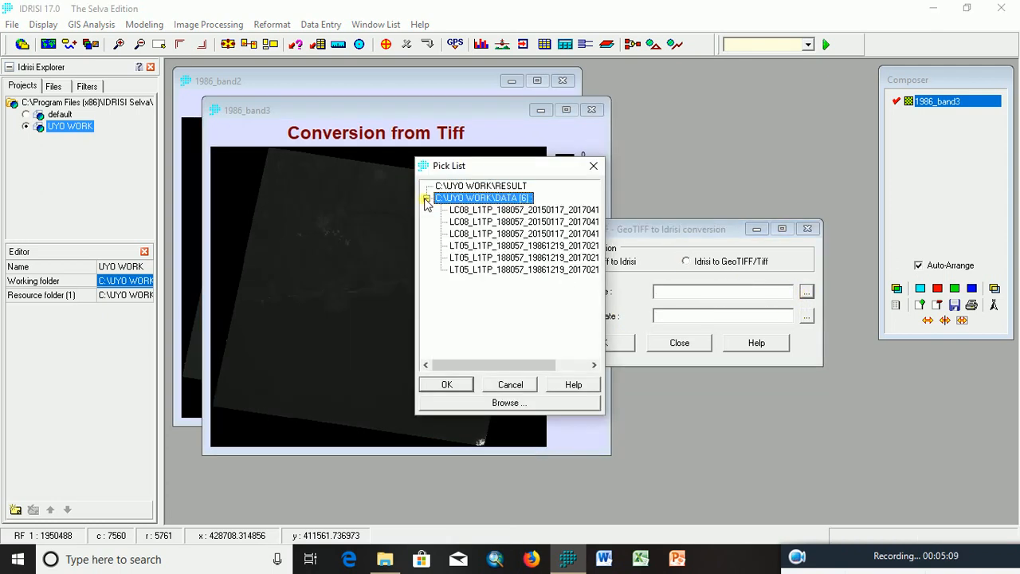
pyautogui.moveTo(485, 367)
pyautogui.mouseDown()
pyautogui.moveTo(570, 369)
pyautogui.moveTo(469, 364)
pyautogui.mouseUp()
pyautogui.click(573, 271)
pyautogui.click(447, 384)
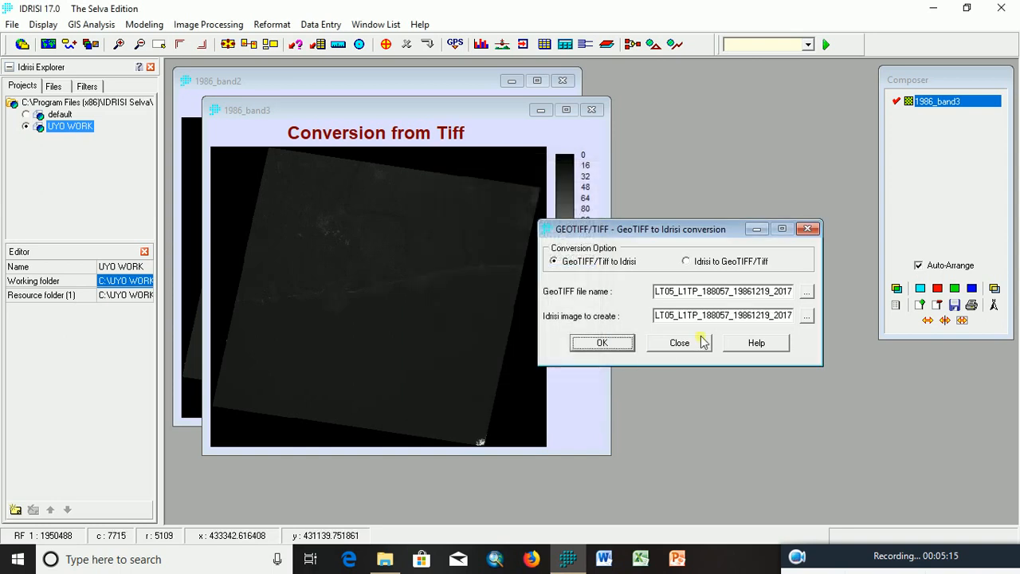
# - Replace the proposed output image name with 1986_BAND4 and run the conversion
pyautogui.click(679, 316)
pyautogui.press('BackSpace')
pyautogui.press('BackSpace')
pyautogui.press('BackSpace')
pyautogui.press('BackSpace')
pyautogui.press('BackSpace')
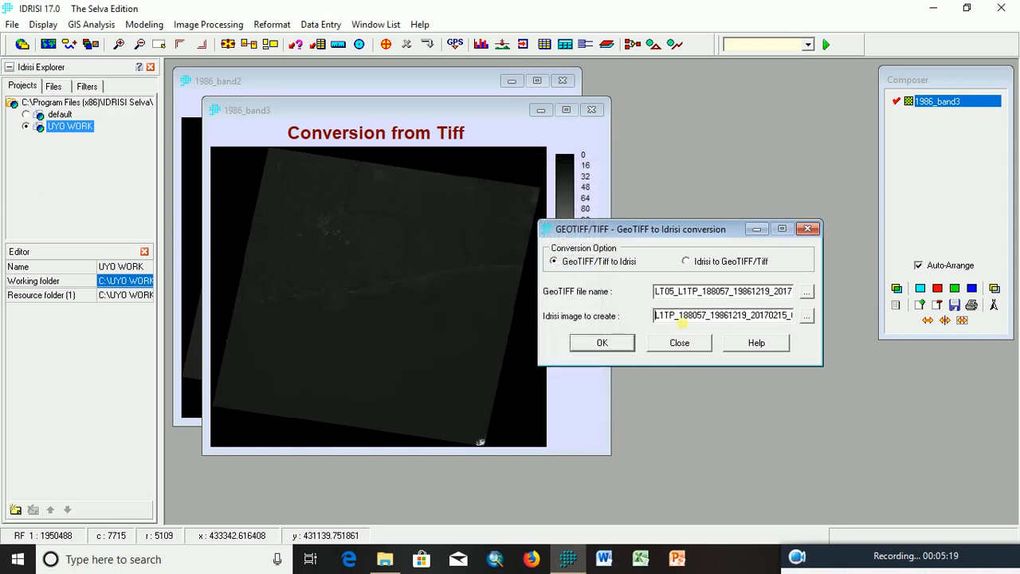
pyautogui.press('Delete')
pyautogui.press('Delete')
pyautogui.press('Delete')
pyautogui.press('Delete')
pyautogui.press('Delete')
pyautogui.press('Delete')
pyautogui.press('Delete')
pyautogui.press('Delete')
pyautogui.press('Delete')
pyautogui.press('Delete')
pyautogui.press('Delete')
pyautogui.press('Delete')
pyautogui.press('Delete')
pyautogui.press('Delete')
pyautogui.press('Delete')
pyautogui.press('Delete')
pyautogui.press('Delete')
pyautogui.press('Delete')
pyautogui.press('Delete')
pyautogui.press('Delete')
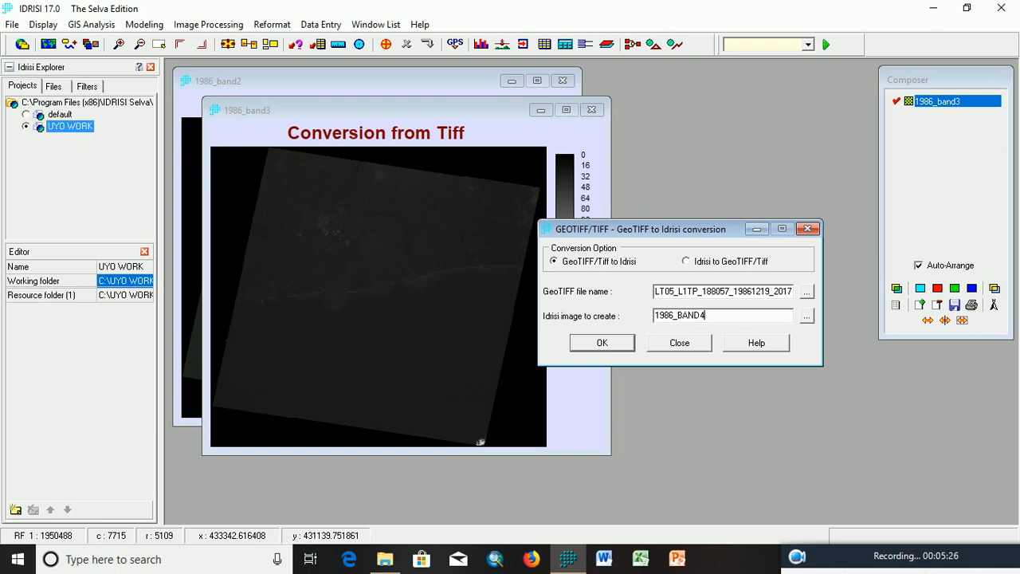
pyautogui.click(598, 344)
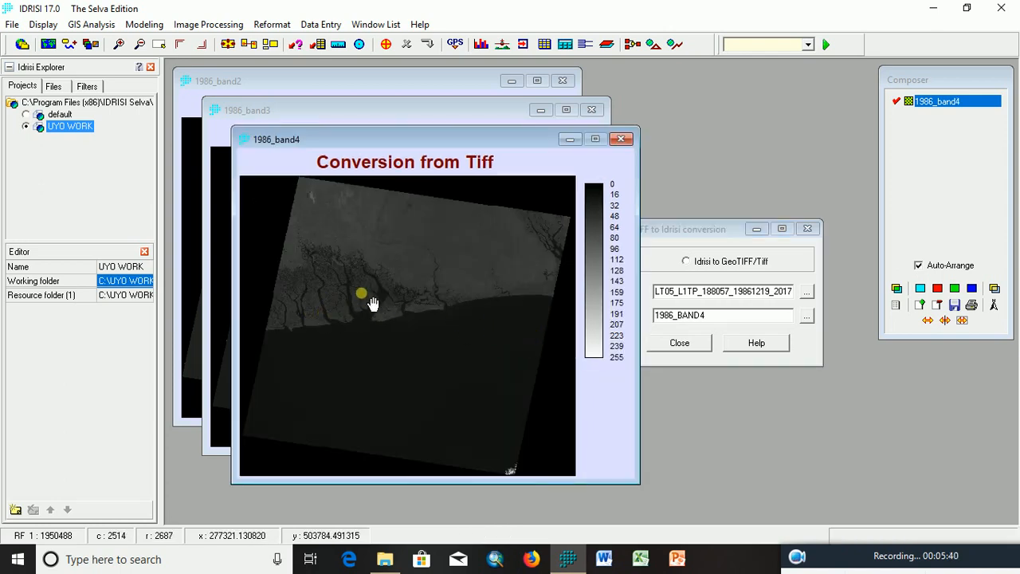
# - Refresh the project's file list in Idrisi Explorer and expand the RESULT folder to check the converted images
pyautogui.moveTo(668, 241); pyautogui.dragTo(732, 244)
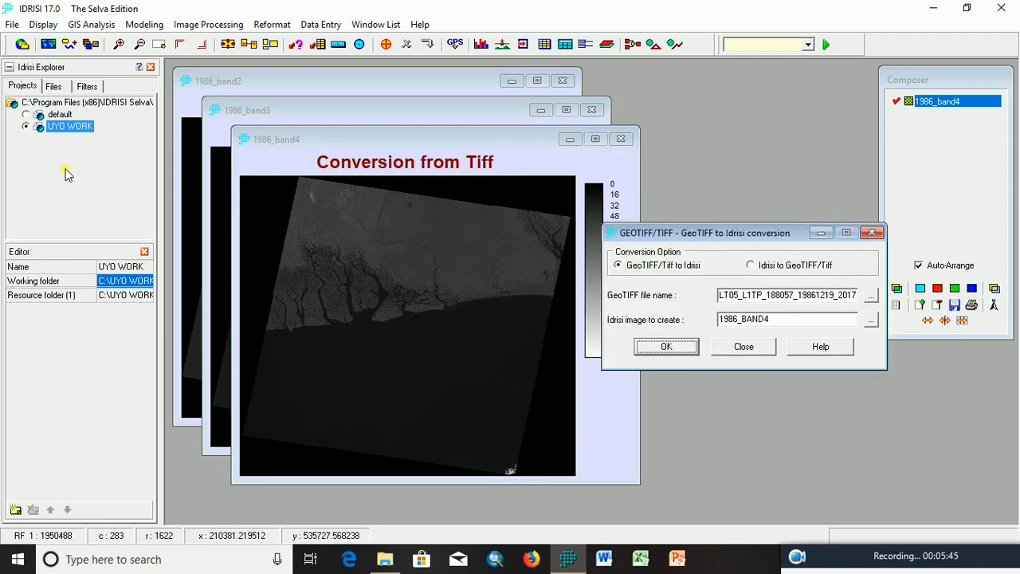
pyautogui.click(53, 87)
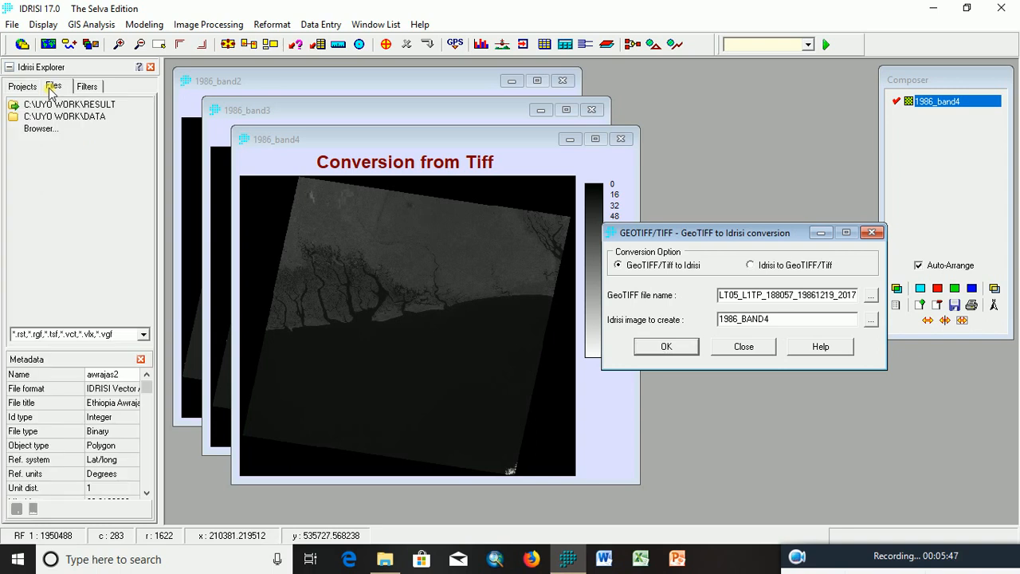
pyautogui.rightClick(26, 154)
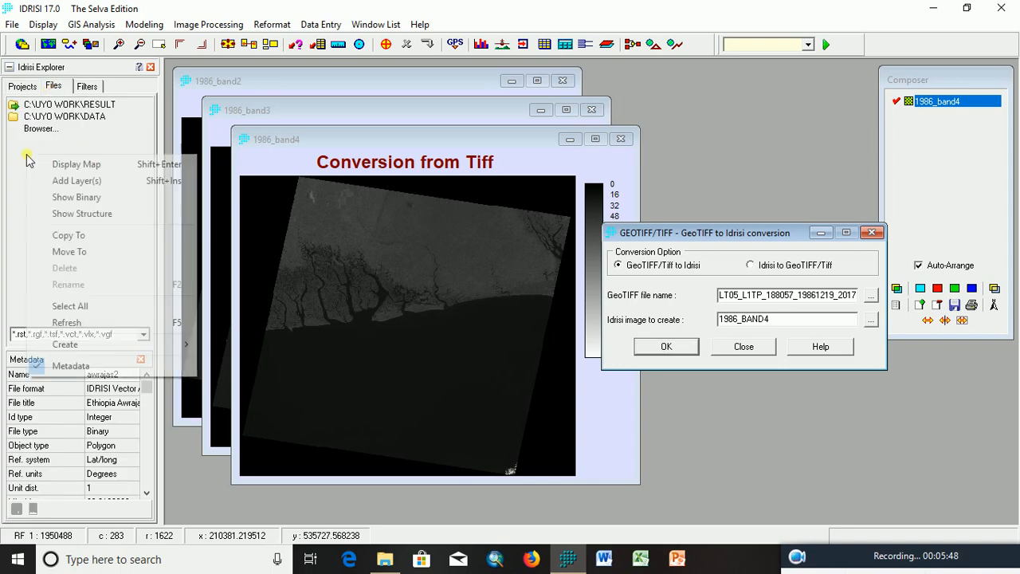
pyautogui.click(65, 320)
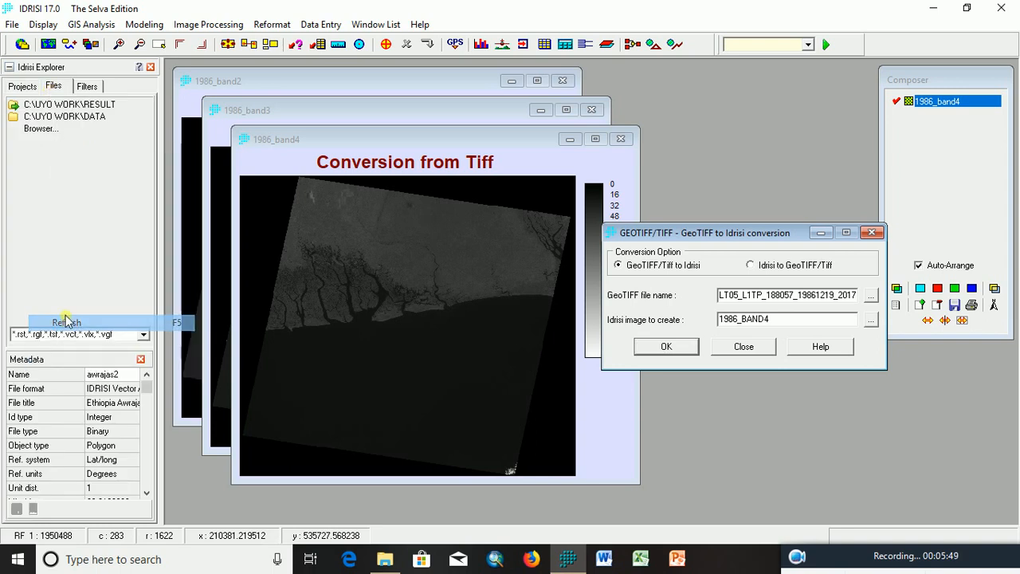
pyautogui.click(14, 106)
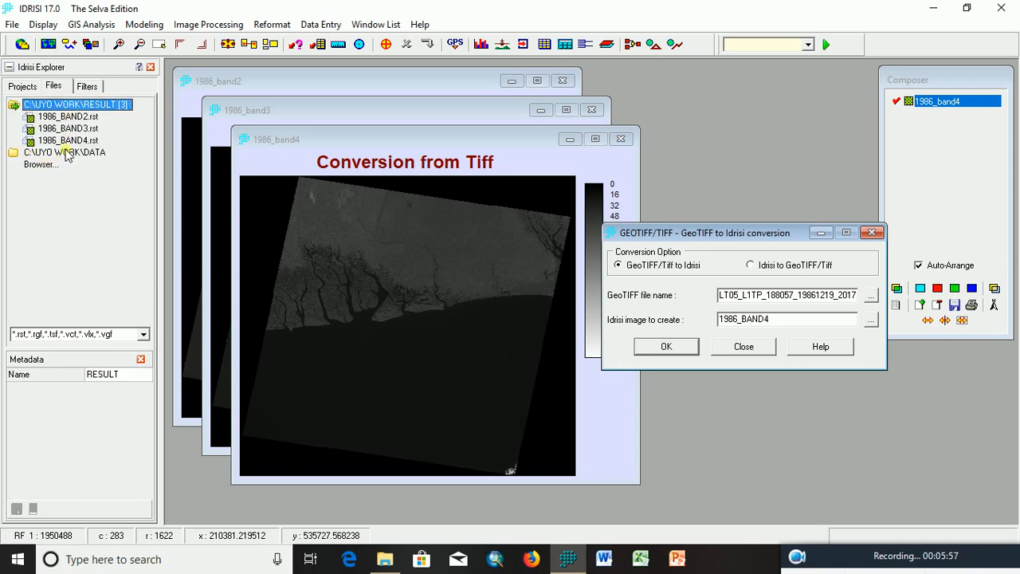
# - Examine the converted 1986_band4 image up close around the northern edge of the scene and the area below it
pyautogui.click(386, 236)
pyautogui.scroll(3, 386, 237)
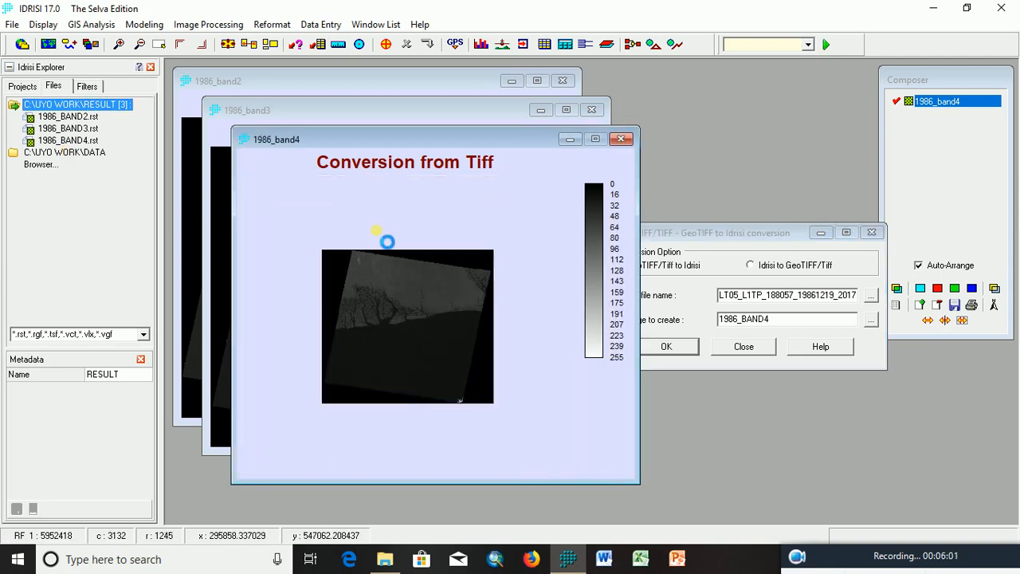
pyautogui.moveTo(383, 213); pyautogui.dragTo(404, 408)
pyautogui.moveTo(346, 255); pyautogui.dragTo(433, 388)
pyautogui.moveTo(347, 293); pyautogui.dragTo(401, 412)
pyautogui.moveTo(444, 366); pyautogui.dragTo(345, 242)
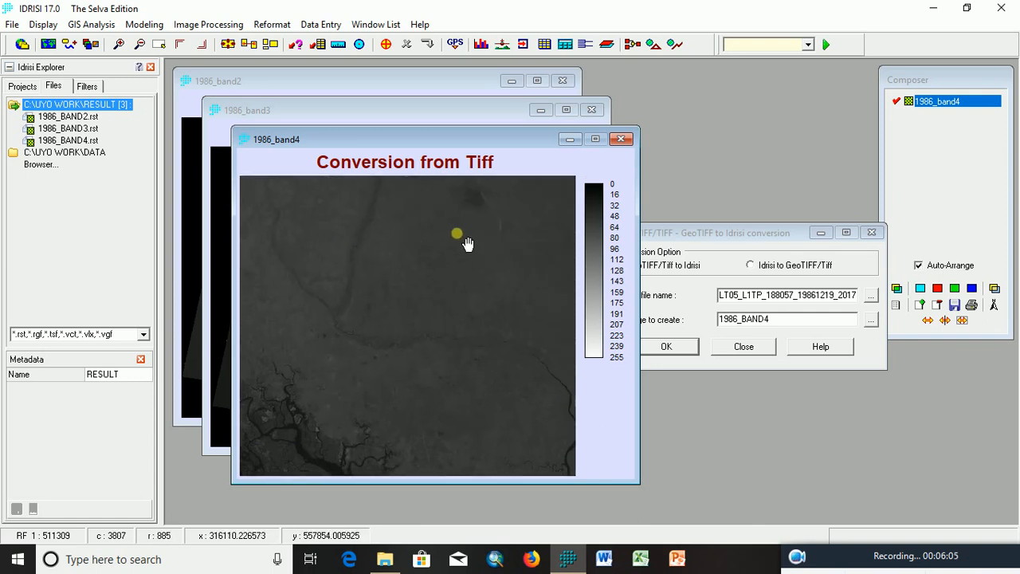
pyautogui.scroll(3, 508, 252)
pyautogui.moveTo(403, 325); pyautogui.dragTo(373, 444)
pyautogui.moveTo(455, 341); pyautogui.dragTo(459, 399)
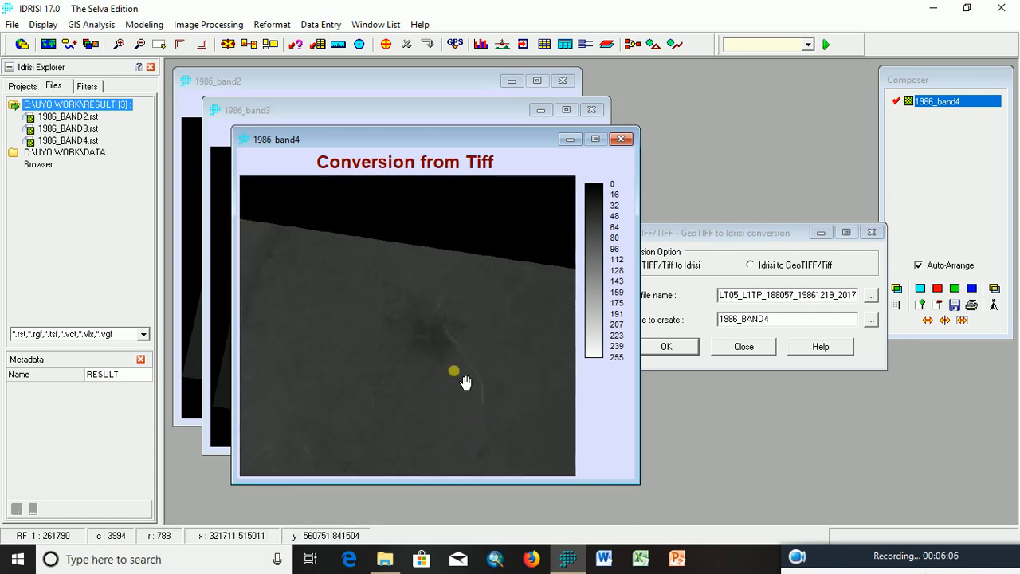
pyautogui.scroll(5, 461, 377)
pyautogui.scroll(-5, 417, 266)
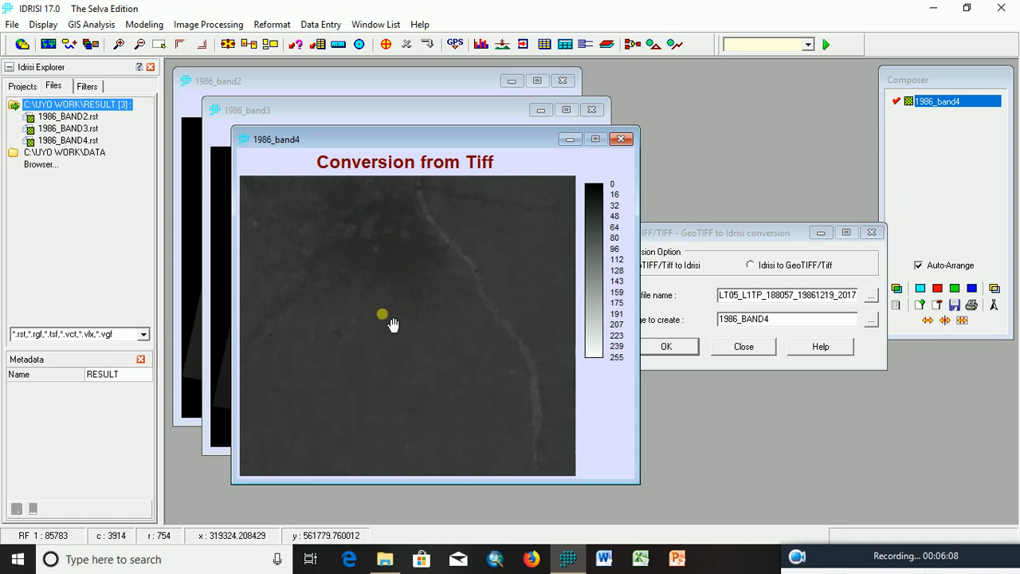
# - Examine the 1986_band4 image along the river channels of the delta and up to the scene's northern edge
pyautogui.moveTo(394, 324); pyautogui.dragTo(433, 248)
pyautogui.moveTo(362, 399); pyautogui.dragTo(467, 239)
pyautogui.moveTo(384, 364); pyautogui.dragTo(458, 215)
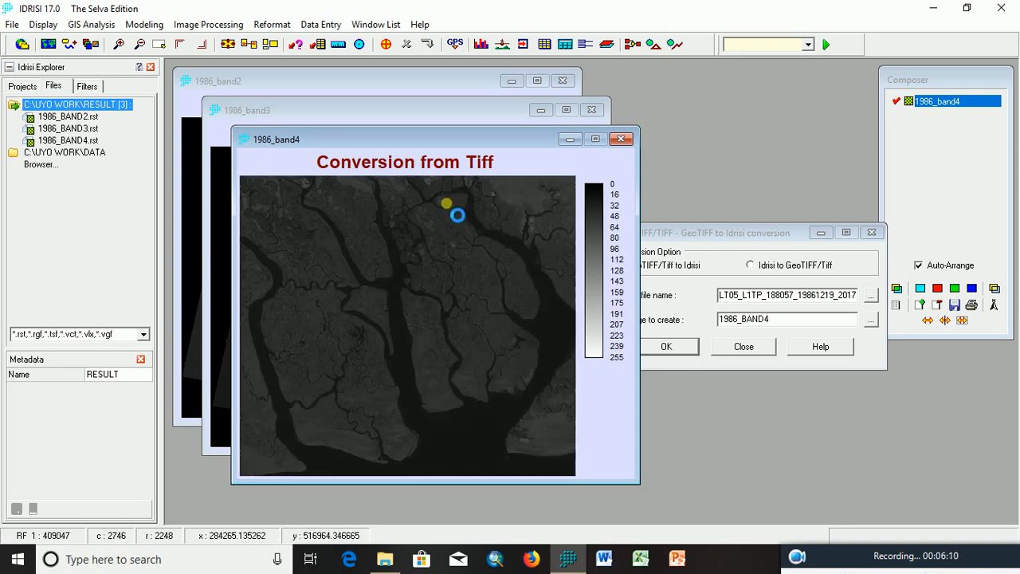
pyautogui.moveTo(348, 235); pyautogui.dragTo(365, 403)
pyautogui.moveTo(302, 307); pyautogui.dragTo(342, 433)
pyautogui.moveTo(369, 323); pyautogui.dragTo(401, 405)
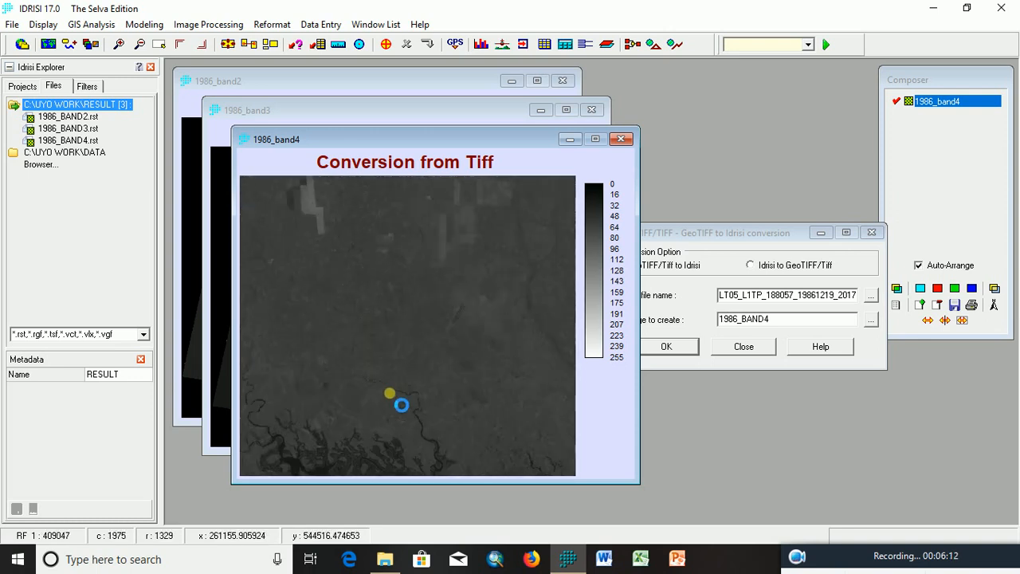
pyautogui.moveTo(311, 270); pyautogui.dragTo(324, 360)
pyautogui.scroll(-2, 404, 365)
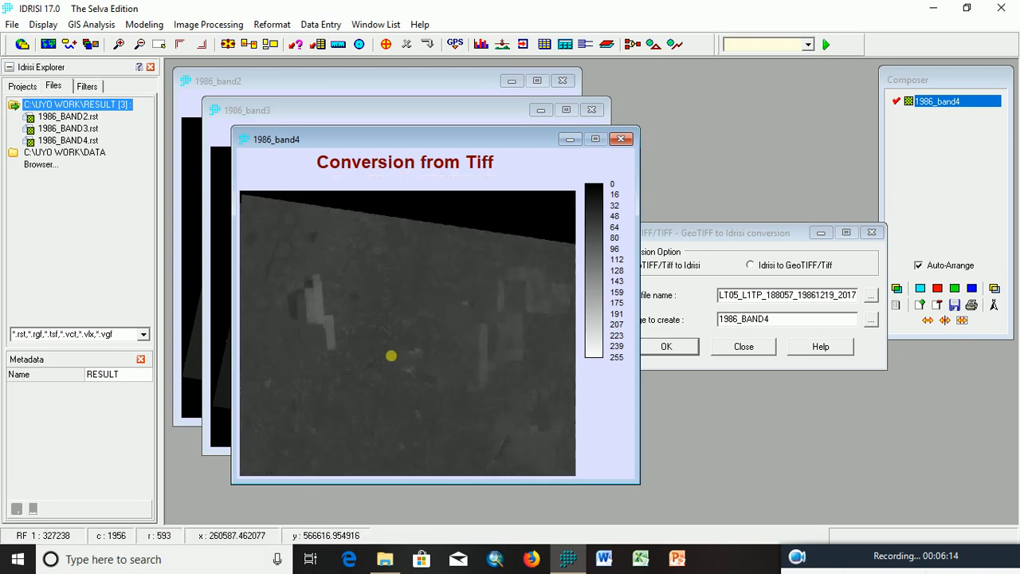
pyautogui.moveTo(428, 380); pyautogui.dragTo(392, 257)
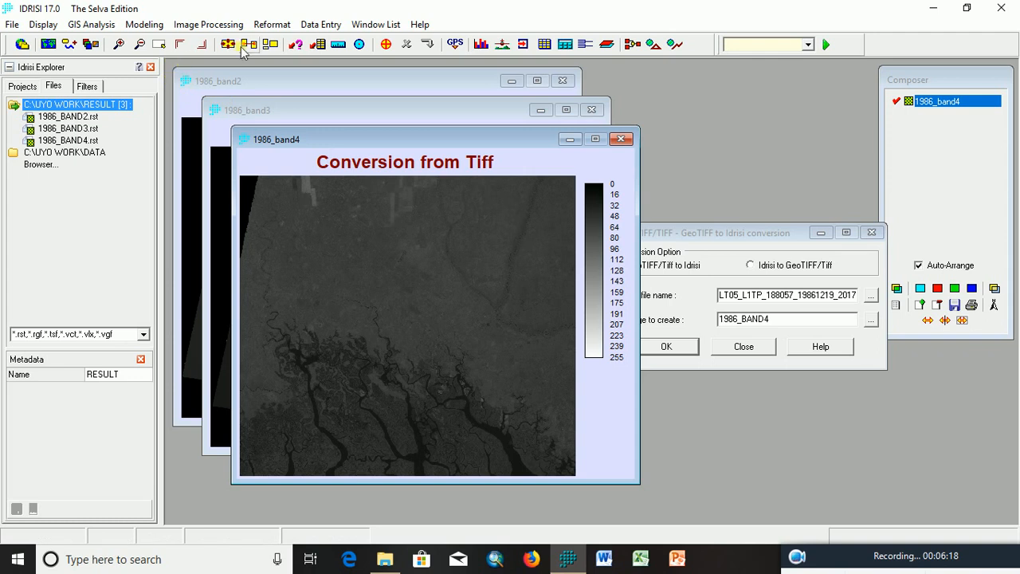
# - Start a COMPOSITE with 1986_BAND2 as the blue band, 1986_BAND3 as green and 1986_BAND4 as red
pyautogui.click(209, 28)
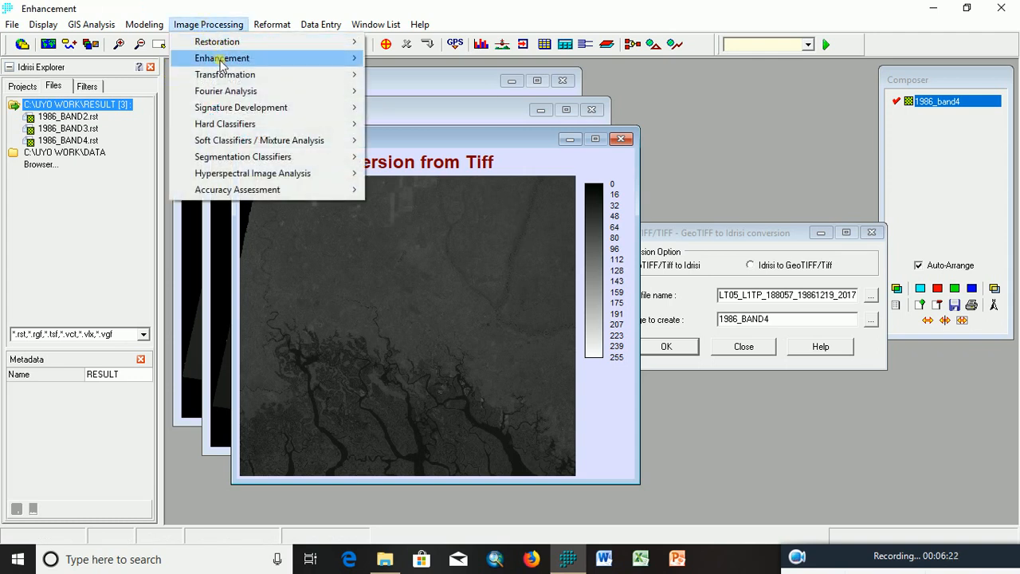
pyautogui.moveTo(216, 58)
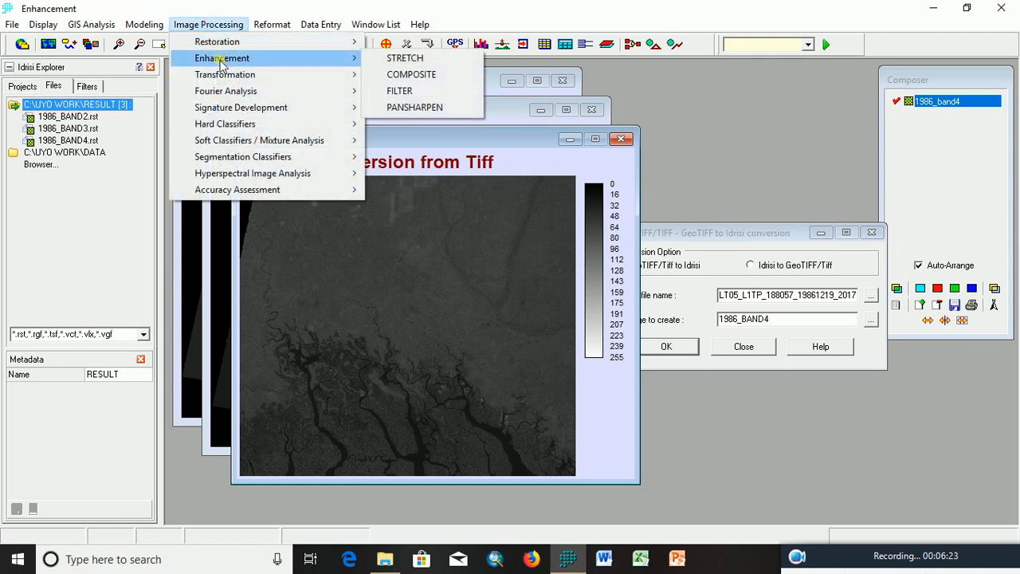
pyautogui.click(432, 77)
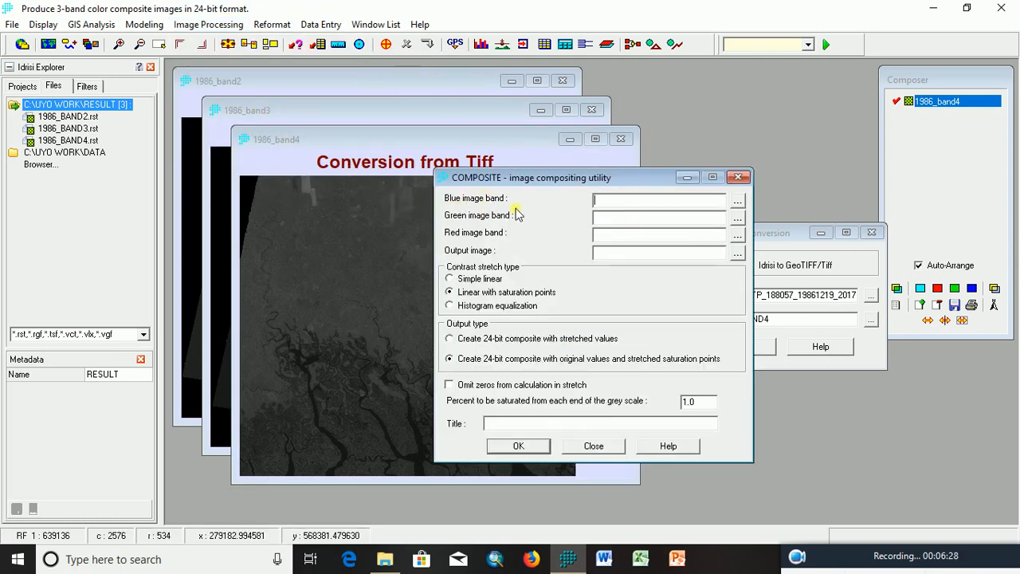
pyautogui.click(737, 204)
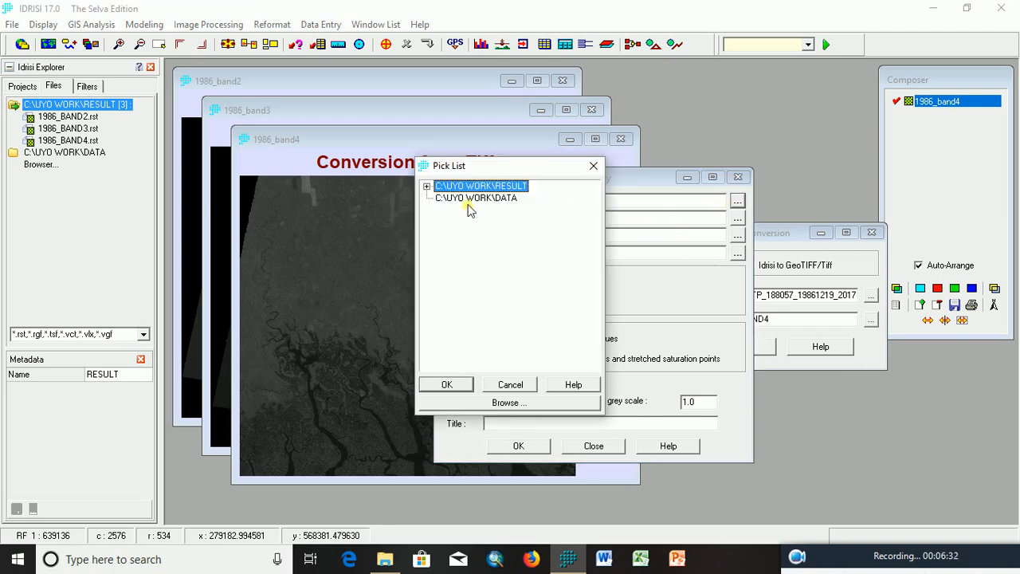
pyautogui.click(427, 186)
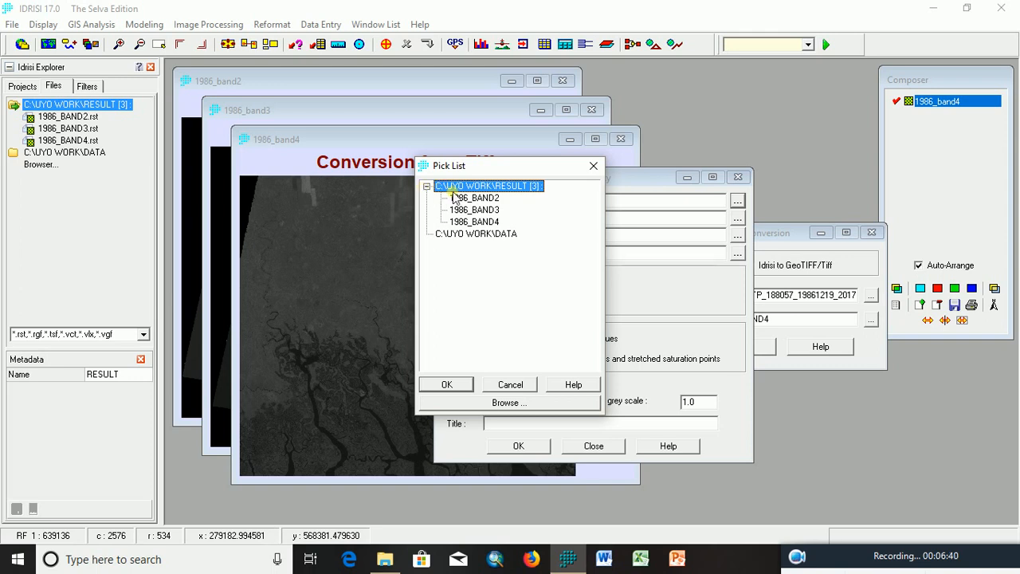
pyautogui.doubleClick(479, 198)
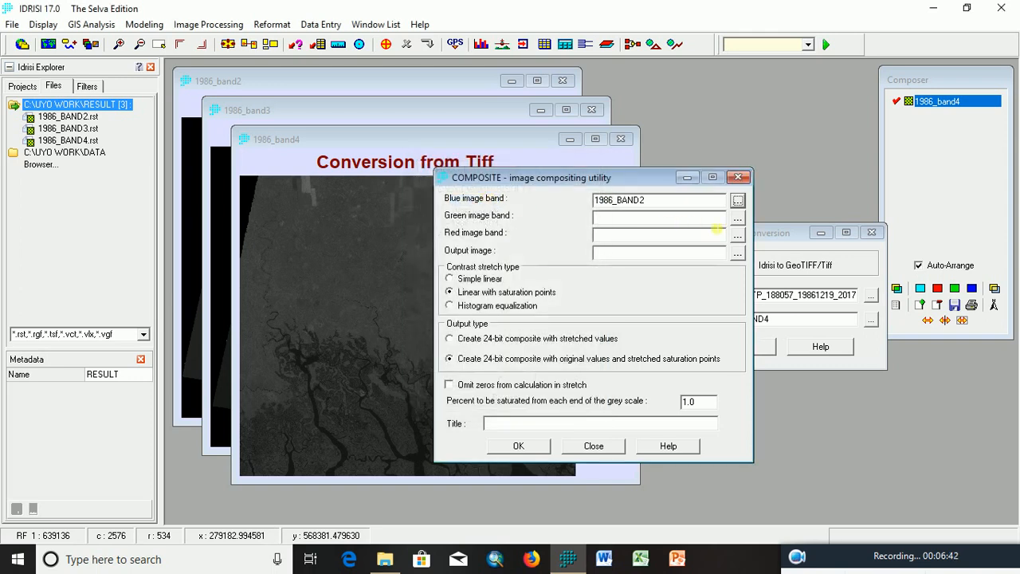
pyautogui.click(738, 221)
pyautogui.doubleClick(475, 210)
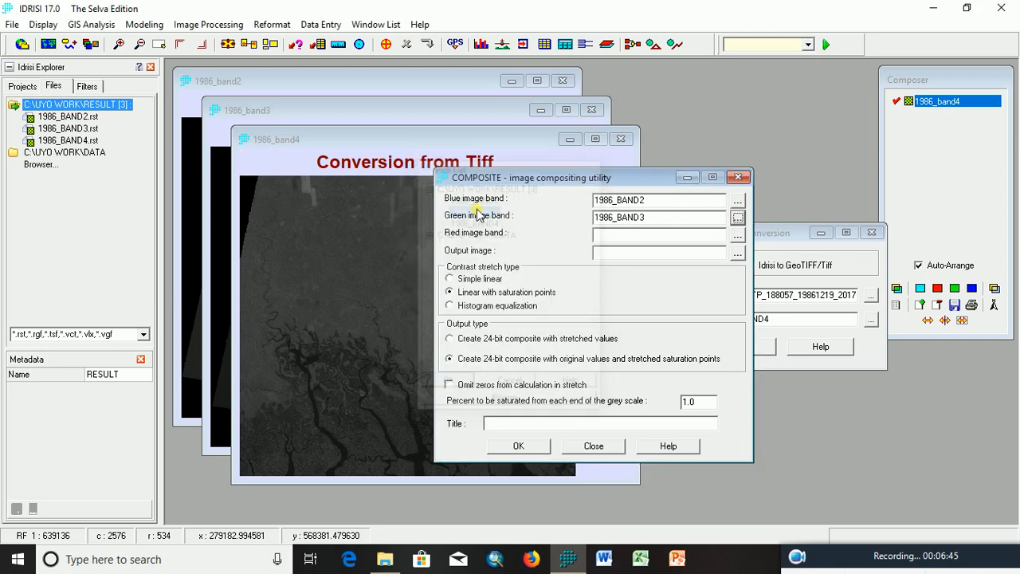
pyautogui.click(737, 238)
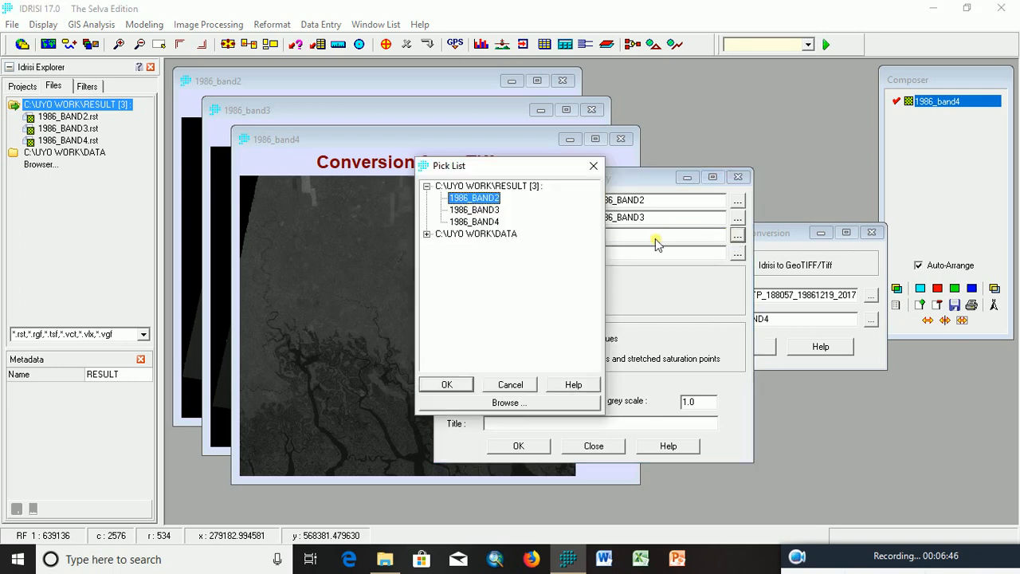
pyautogui.doubleClick(470, 223)
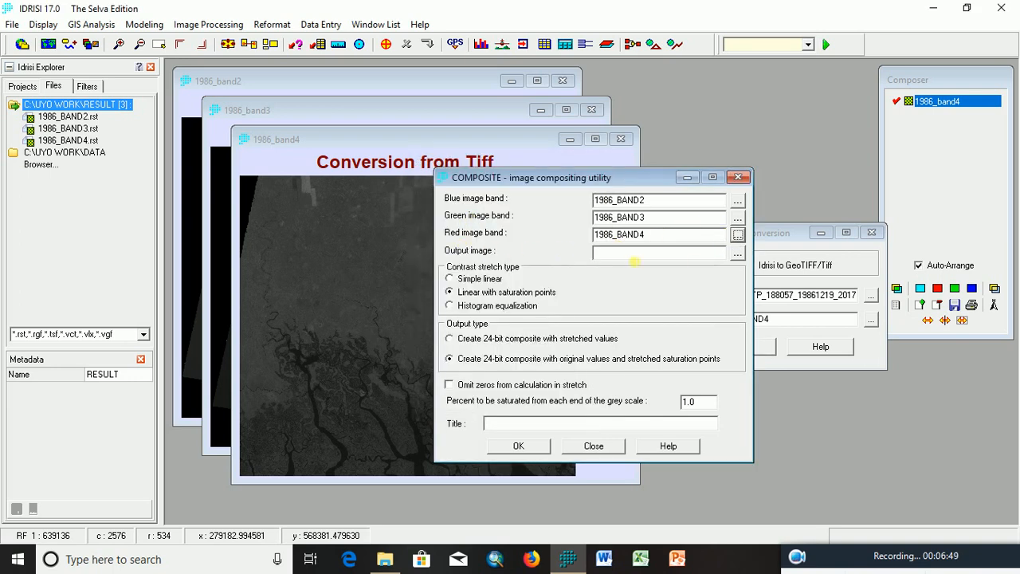
# - Name the composite's output image 1986_COMPOSITE and generate it with the current stretch settings
pyautogui.click(694, 260)
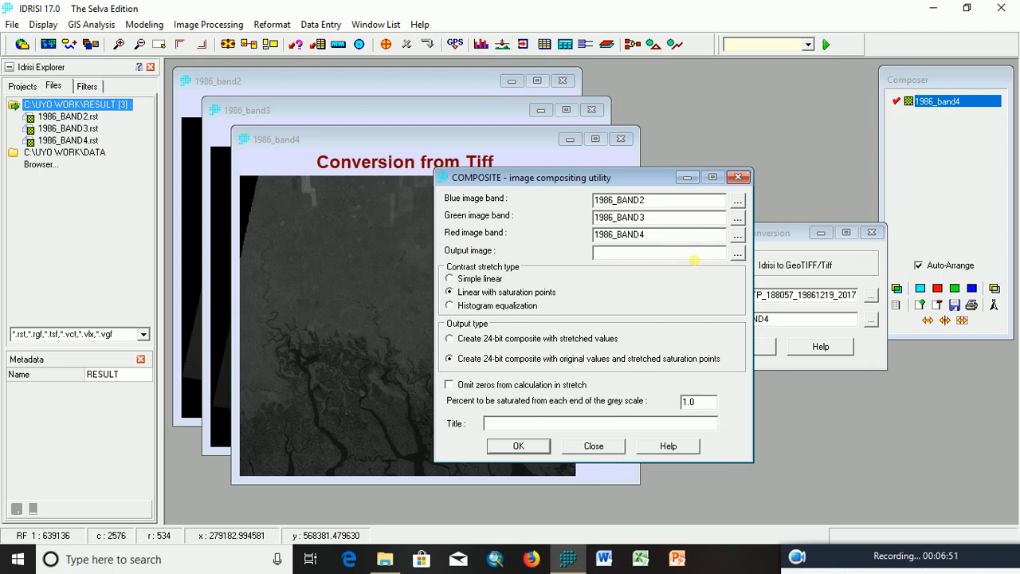
pyautogui.write('1986_COMPOSITE')
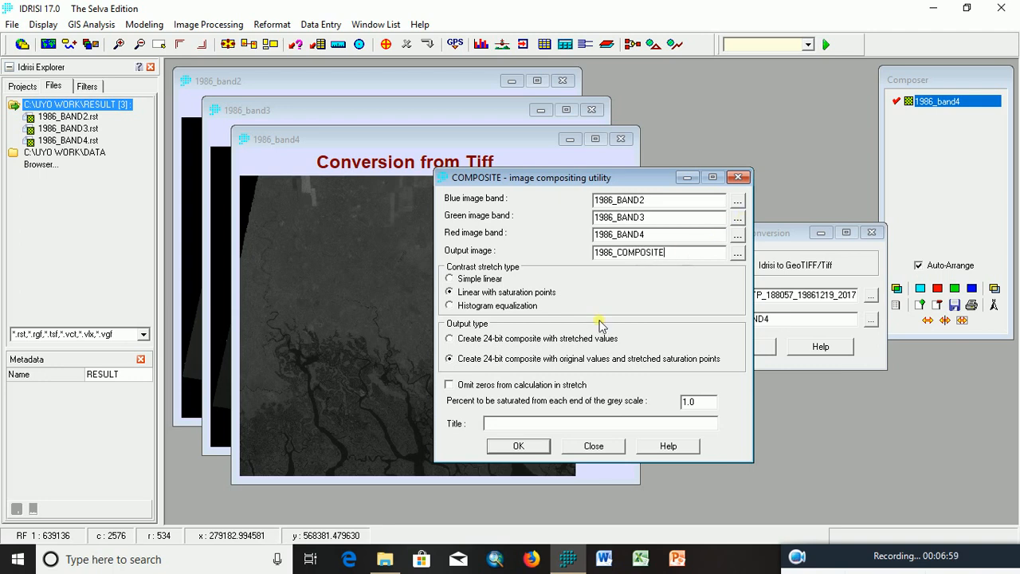
pyautogui.click(518, 447)
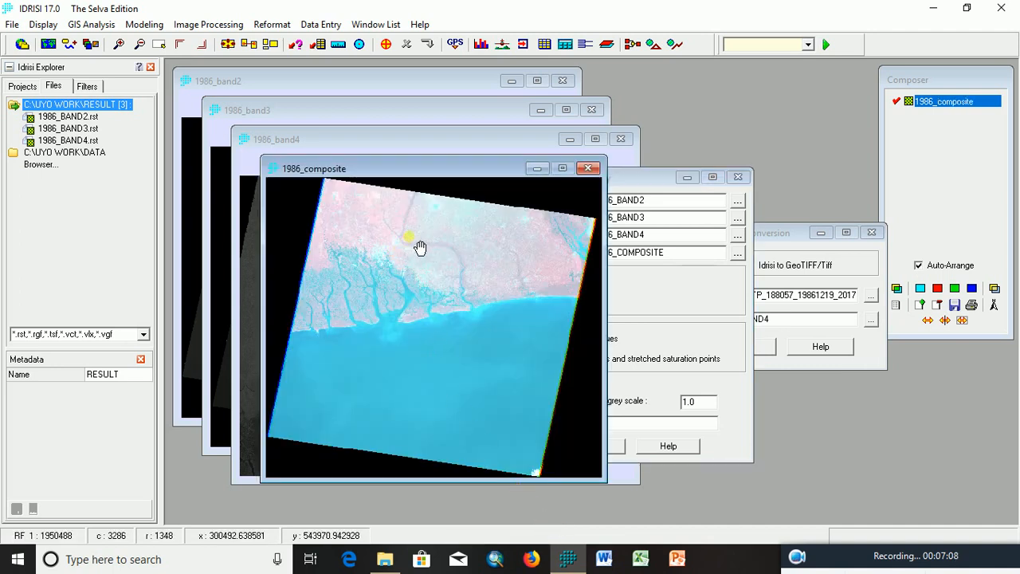
# - Examine the 1986_composite image along the main river and over the bright settlement areas east of it
pyautogui.scroll(1, 414, 243)
pyautogui.scroll(1, 419, 218)
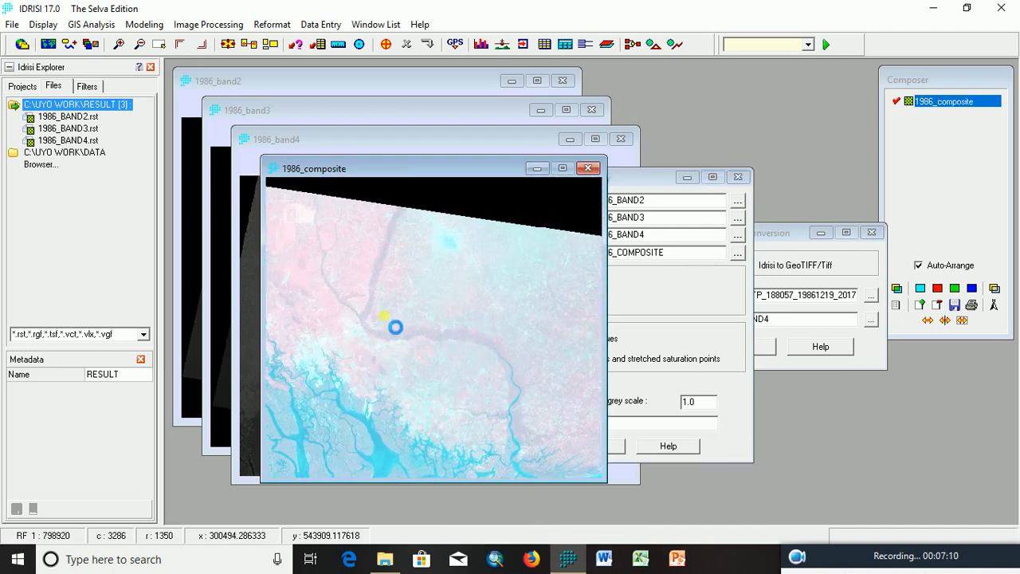
pyautogui.scroll(2, 385, 317)
pyautogui.moveTo(489, 397); pyautogui.dragTo(315, 294)
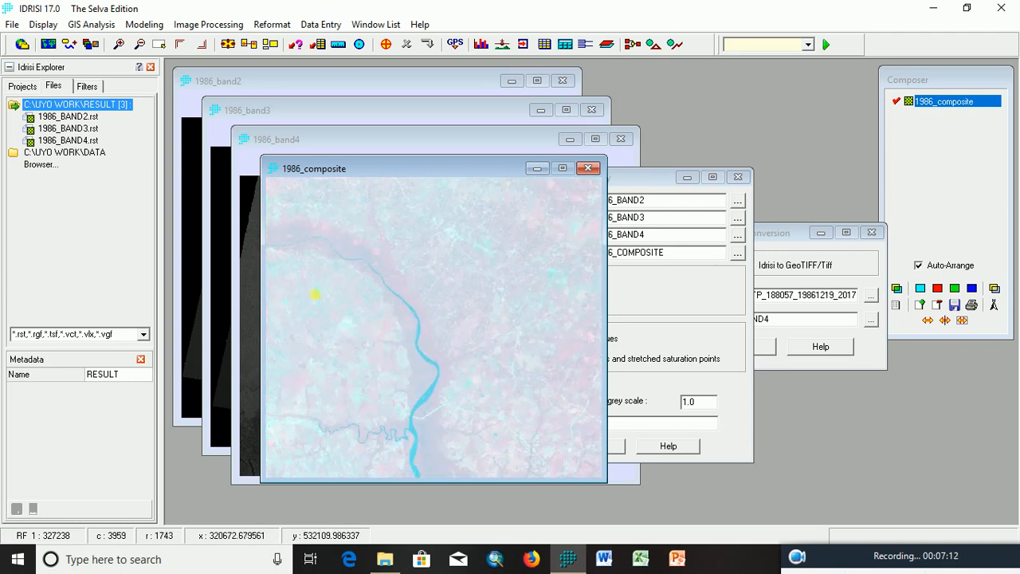
pyautogui.moveTo(568, 349); pyautogui.dragTo(476, 364)
pyautogui.moveTo(590, 312); pyautogui.dragTo(553, 330)
pyautogui.moveTo(588, 271); pyautogui.dragTo(473, 390)
pyautogui.scroll(2, 479, 237)
pyautogui.scroll(3, 487, 316)
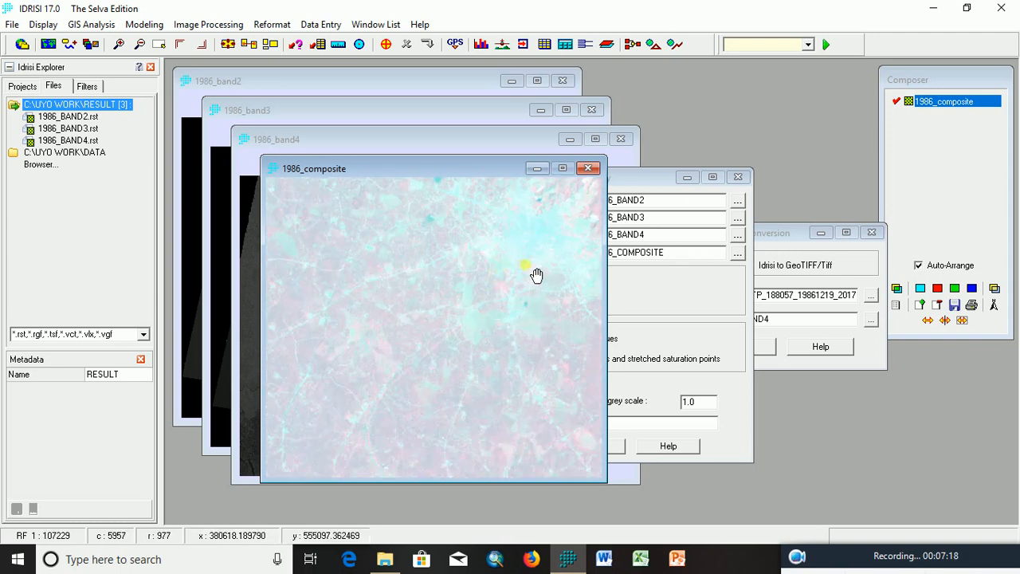
pyautogui.moveTo(537, 275); pyautogui.dragTo(510, 305)
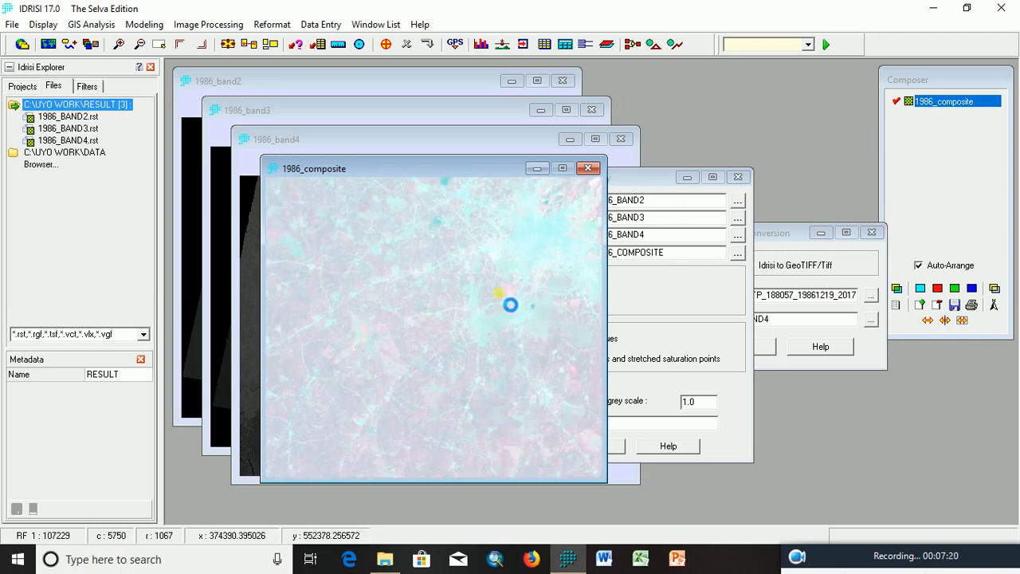
pyautogui.moveTo(342, 375); pyautogui.dragTo(509, 309)
pyautogui.moveTo(385, 359); pyautogui.dragTo(469, 266)
pyautogui.scroll(-2, 526, 306)
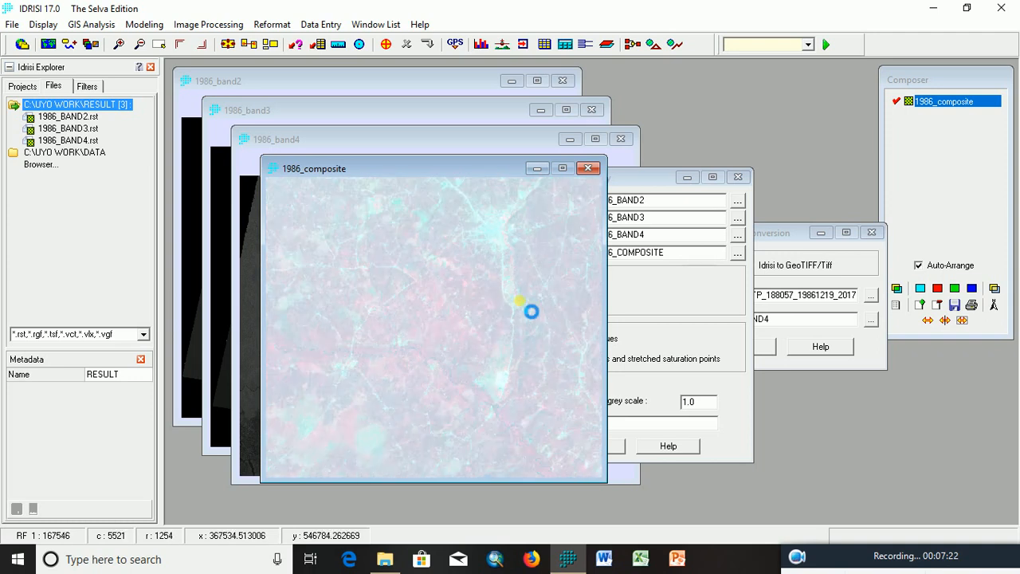
pyautogui.scroll(-2, 532, 311)
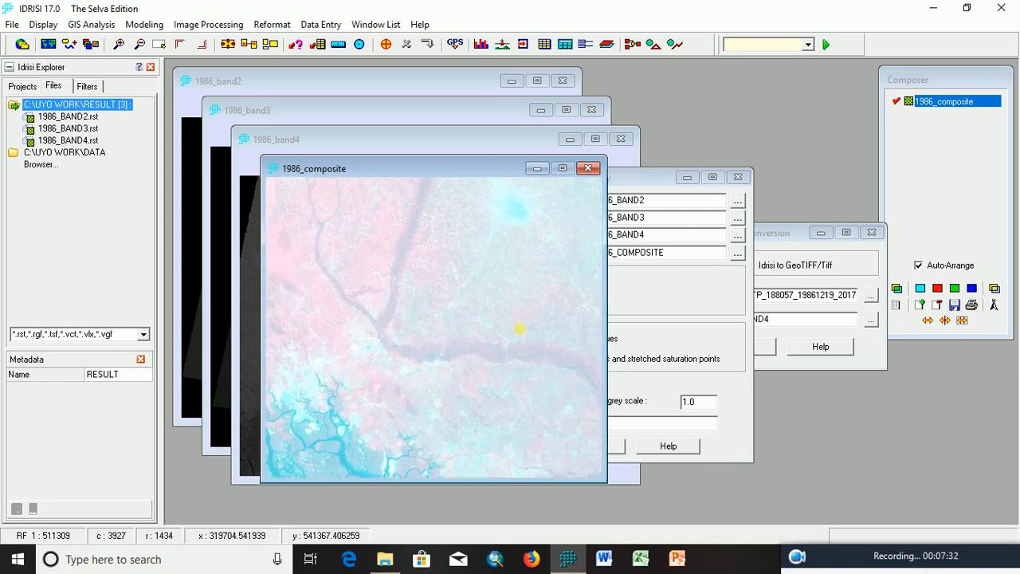
# - Inspect the bright built-up patches near the composite's northern edge, from the one north of the river to the one in the northeast
pyautogui.scroll(4, 487, 264)
pyautogui.moveTo(487, 263); pyautogui.dragTo(477, 235)
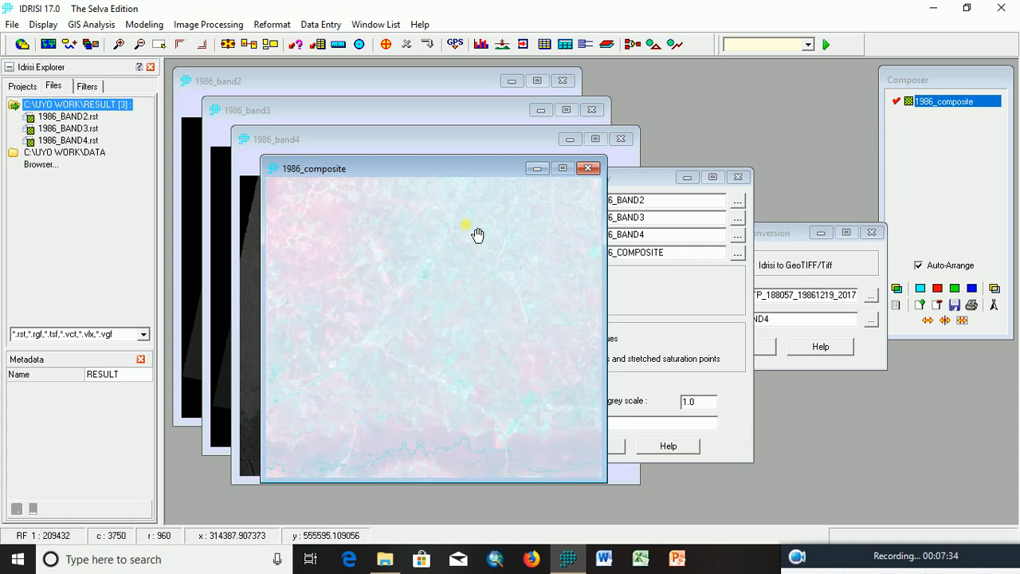
pyautogui.scroll(5, 513, 302)
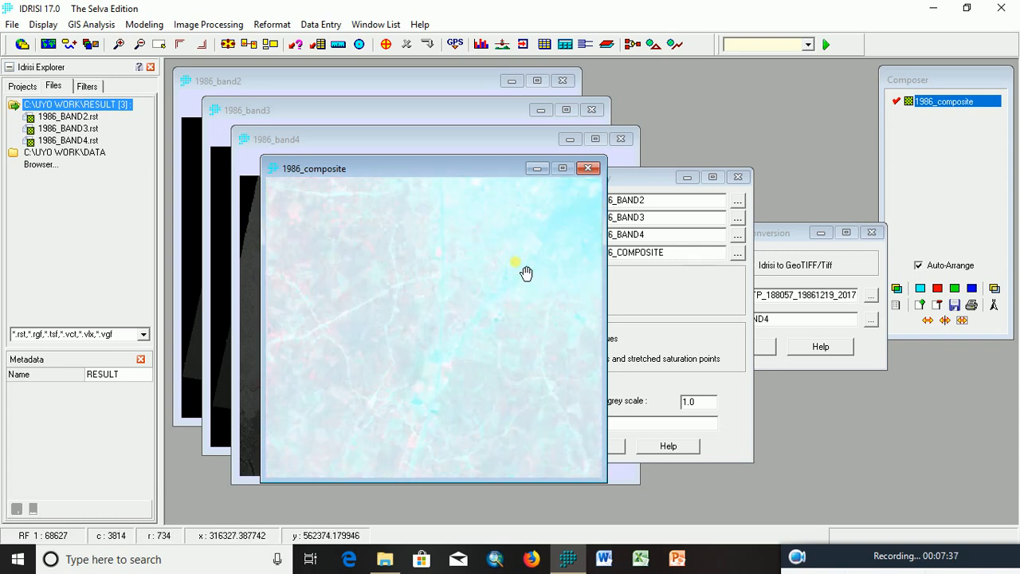
pyautogui.scroll(-9, 474, 340)
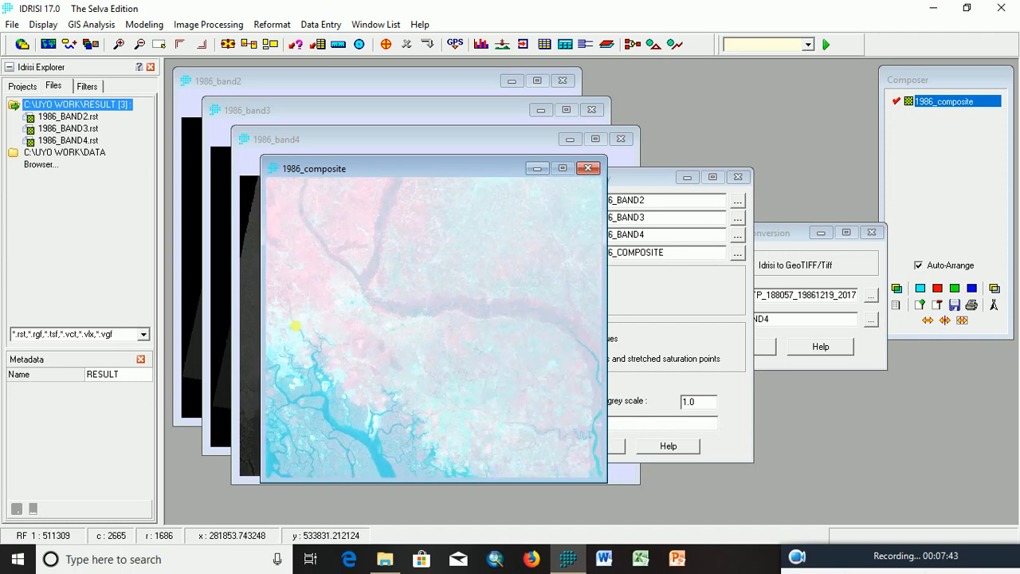
pyautogui.moveTo(507, 290); pyautogui.dragTo(303, 231)
pyautogui.moveTo(463, 325); pyautogui.dragTo(374, 380)
pyautogui.moveTo(474, 305); pyautogui.dragTo(440, 318)
pyautogui.scroll(5, 441, 318)
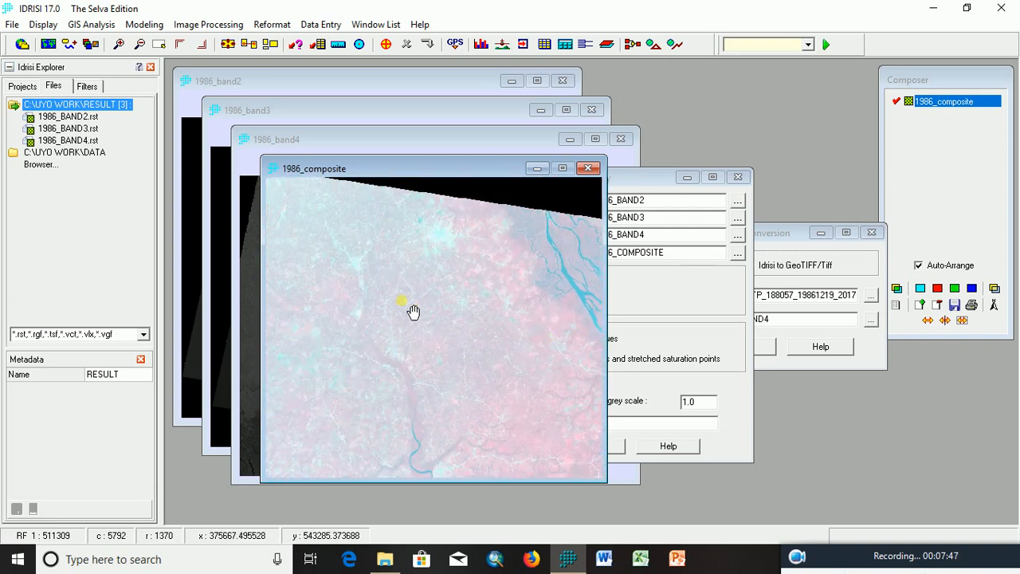
pyautogui.moveTo(429, 269); pyautogui.dragTo(436, 416)
pyautogui.scroll(1, 483, 321)
pyautogui.moveTo(406, 269); pyautogui.dragTo(429, 289)
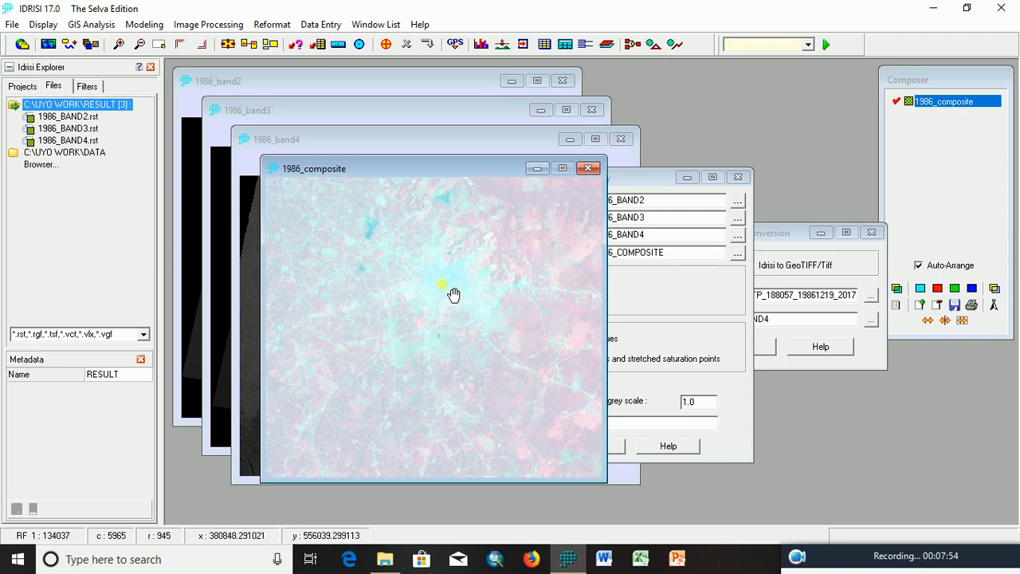
pyautogui.scroll(2, 456, 286)
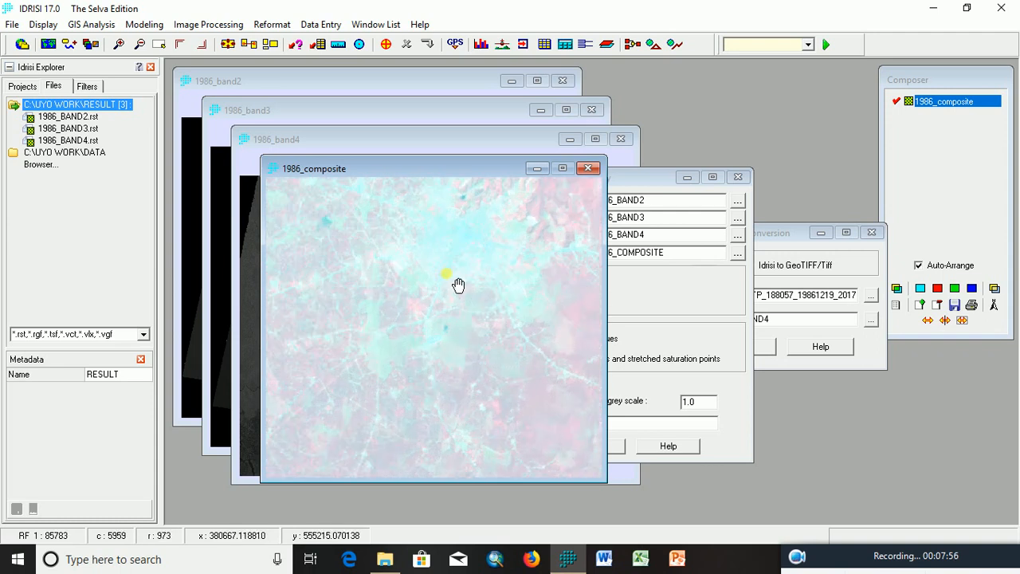
pyautogui.moveTo(944, 558)
pyautogui.moveTo(941, 479); pyautogui.dragTo(943, 497)
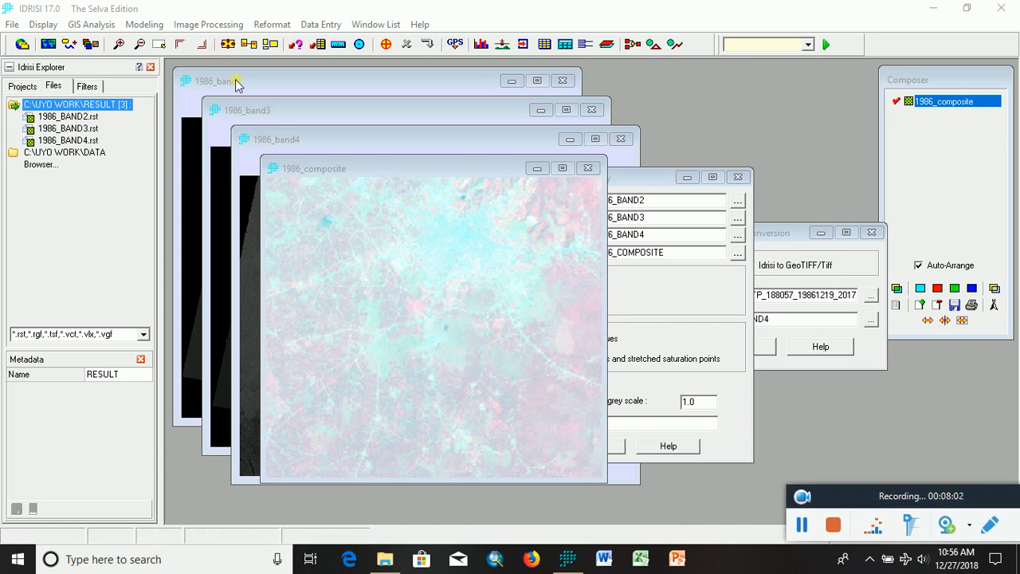
# - Start the WINDOW image windowing for 3 files and choose 1986_BAND2 as the first input image
pyautogui.click(271, 24)
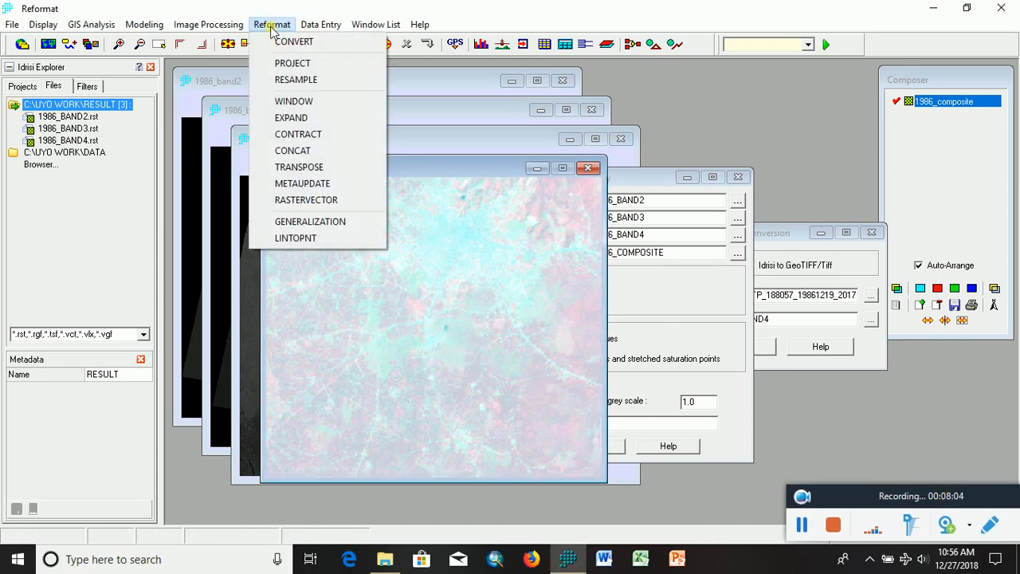
pyautogui.click(296, 103)
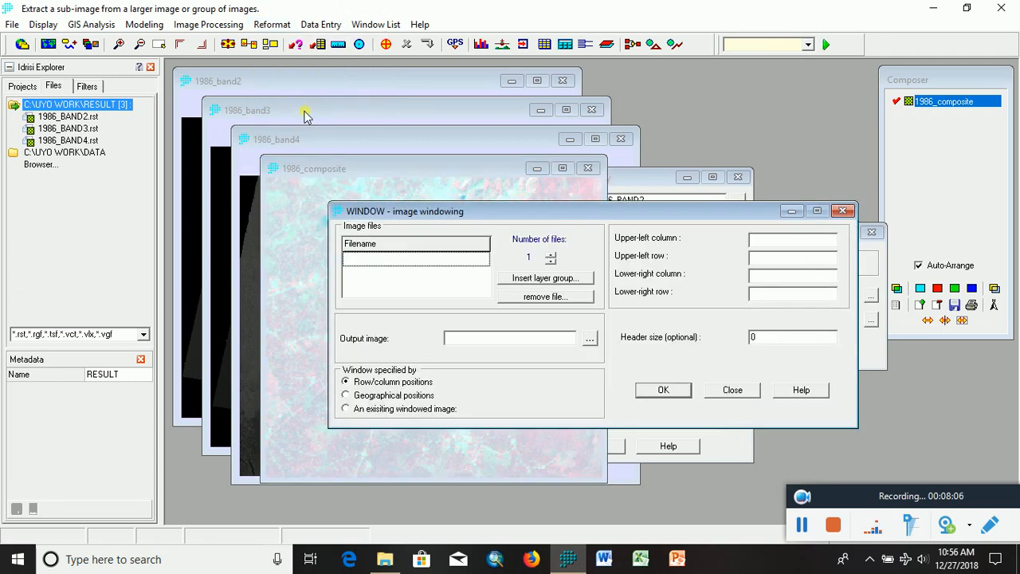
pyautogui.moveTo(487, 211); pyautogui.dragTo(614, 142)
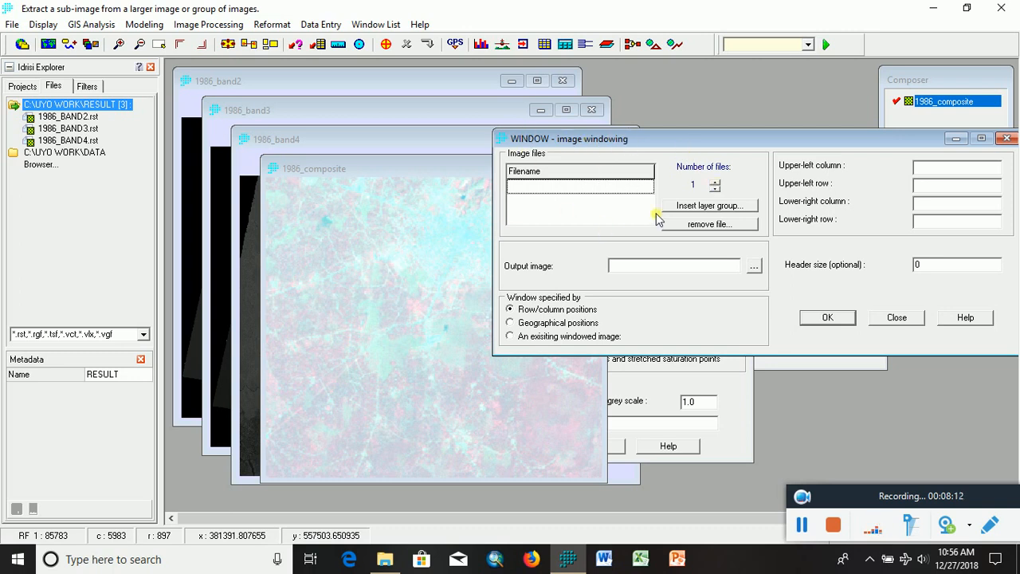
pyautogui.click(715, 182)
pyautogui.click(714, 182)
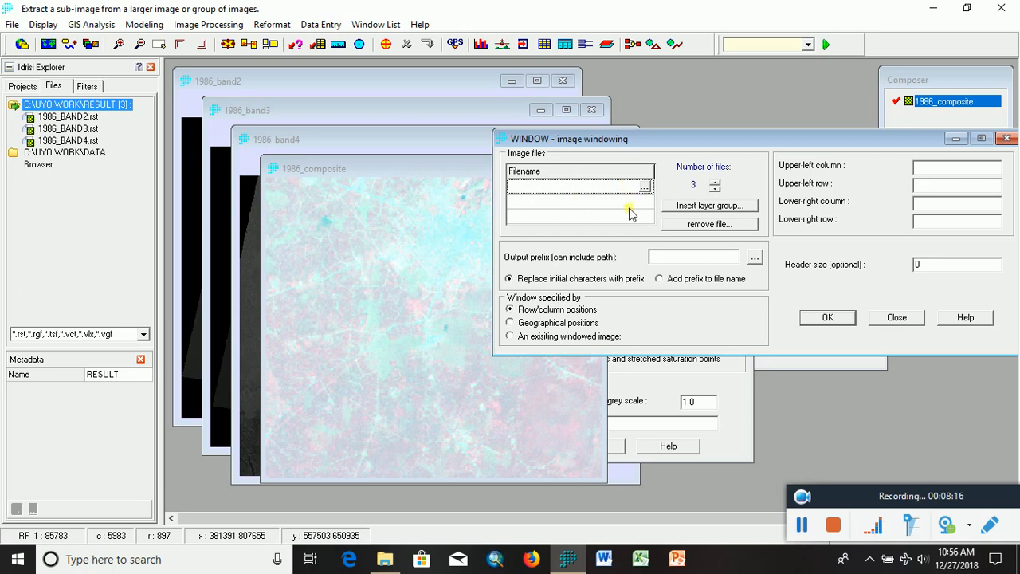
pyautogui.click(644, 186)
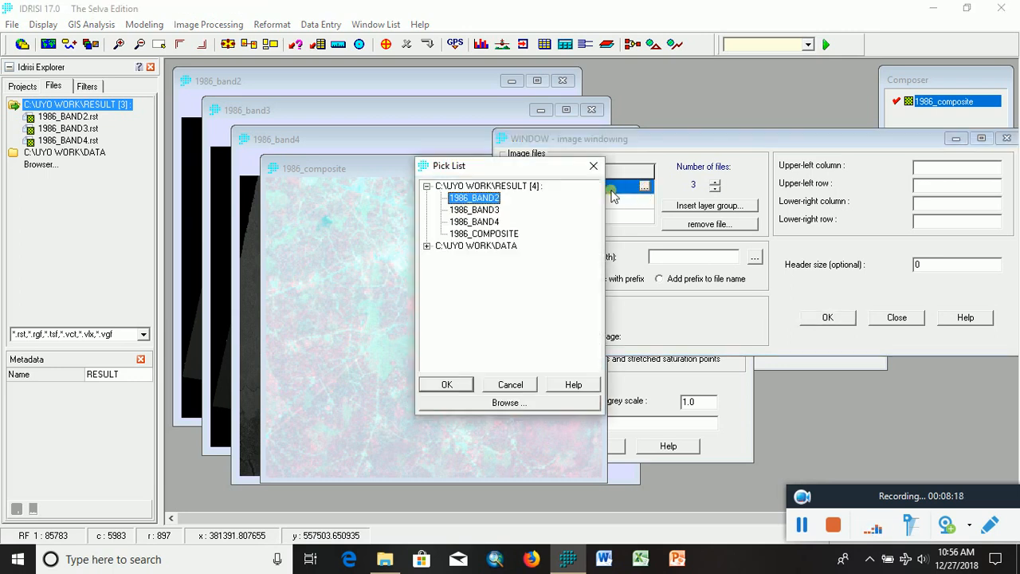
pyautogui.doubleClick(474, 198)
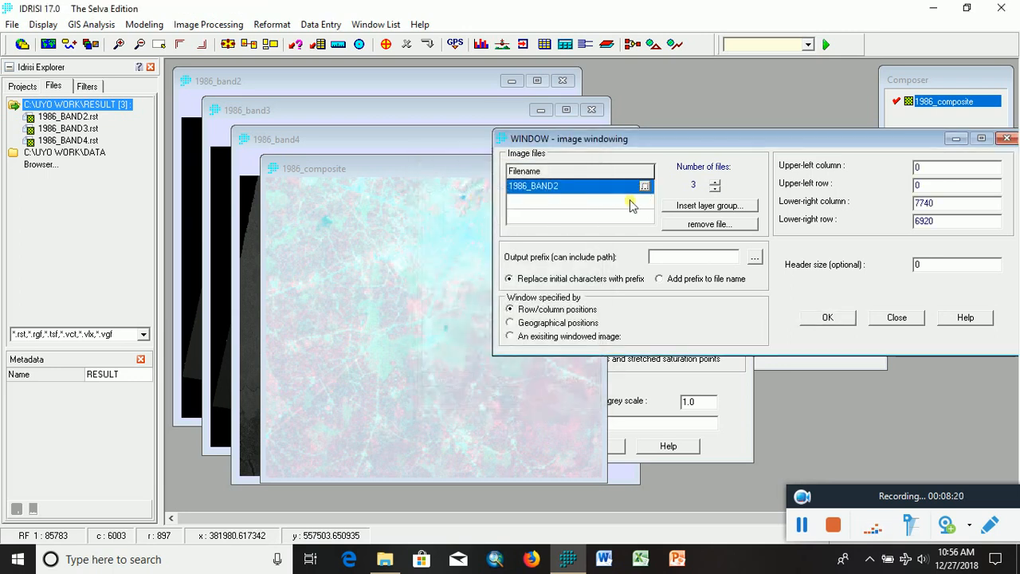
# - Choose 1986_BAND3 and 1986_BAND4 as the second and third input images for the windowing
pyautogui.click(643, 202)
pyautogui.doubleClick(474, 210)
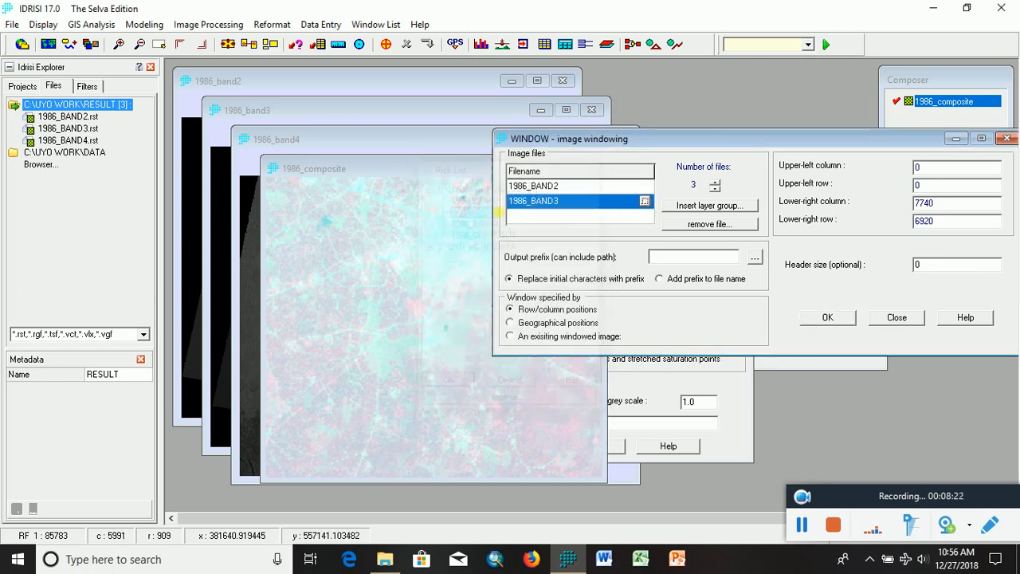
pyautogui.click(644, 216)
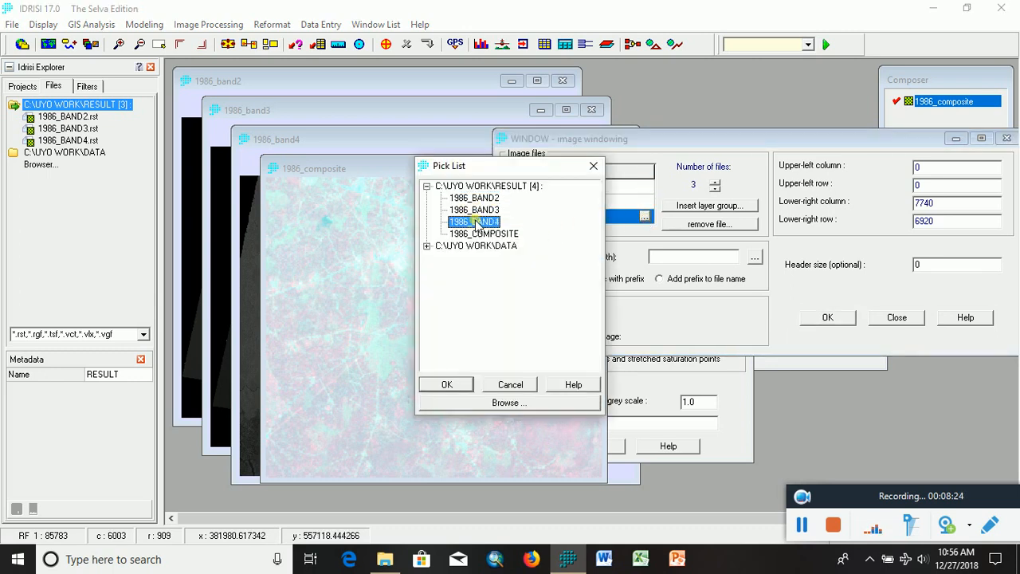
pyautogui.doubleClick(478, 222)
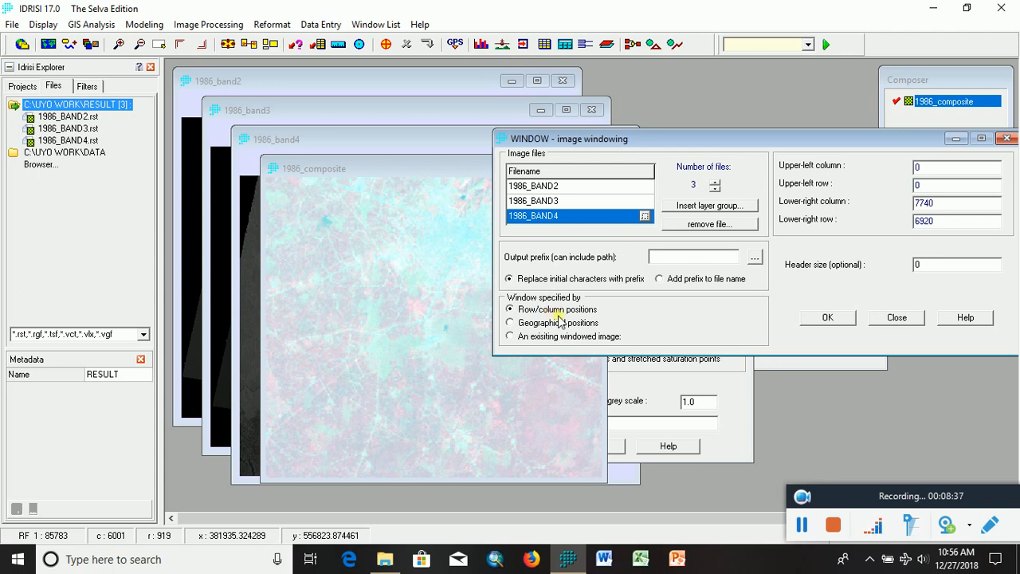
# - Set the window's upper-left corner to column 5778 and row 884
pyautogui.click(550, 141)
pyautogui.moveTo(551, 140); pyautogui.dragTo(690, 142)
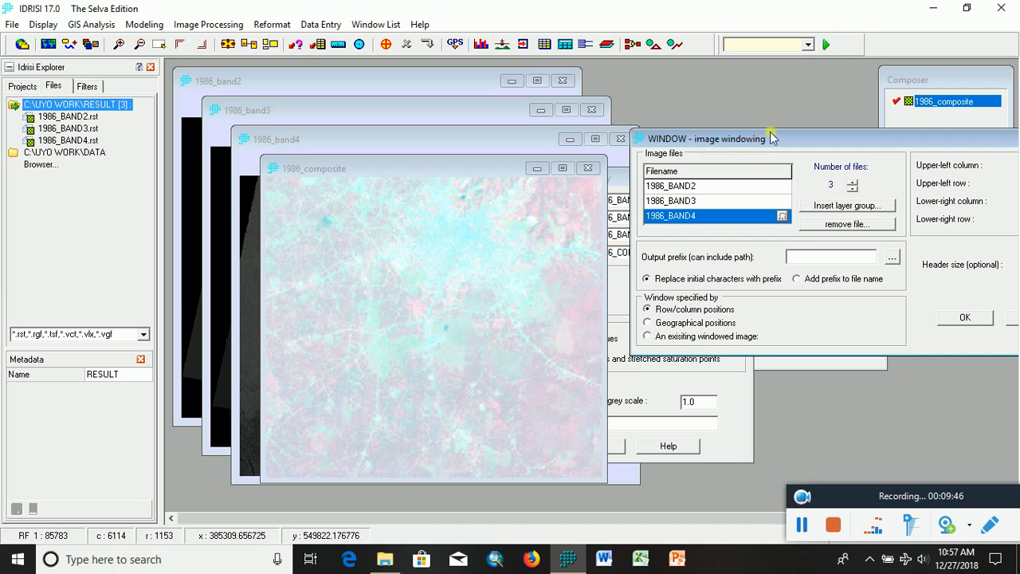
pyautogui.moveTo(789, 138); pyautogui.dragTo(399, 174)
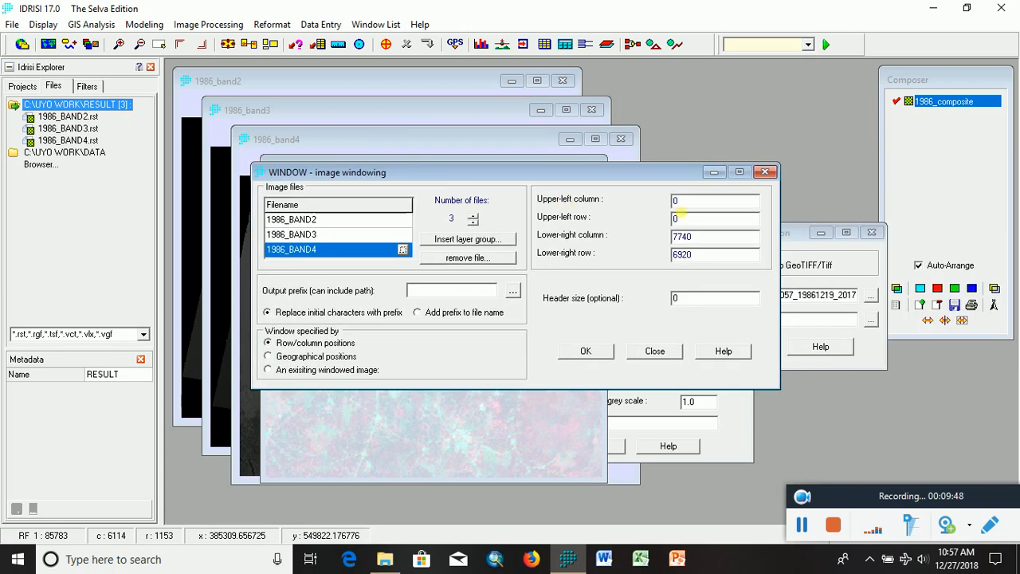
pyautogui.doubleClick(693, 204)
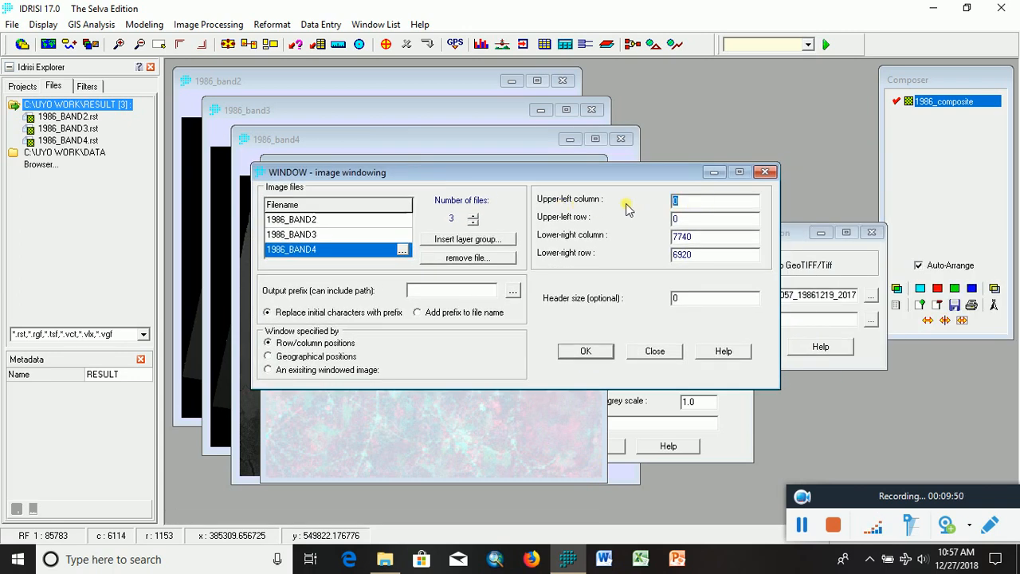
pyautogui.press('BackSpace')
pyautogui.write('5778')
pyautogui.press('Tab')
pyautogui.write('884')
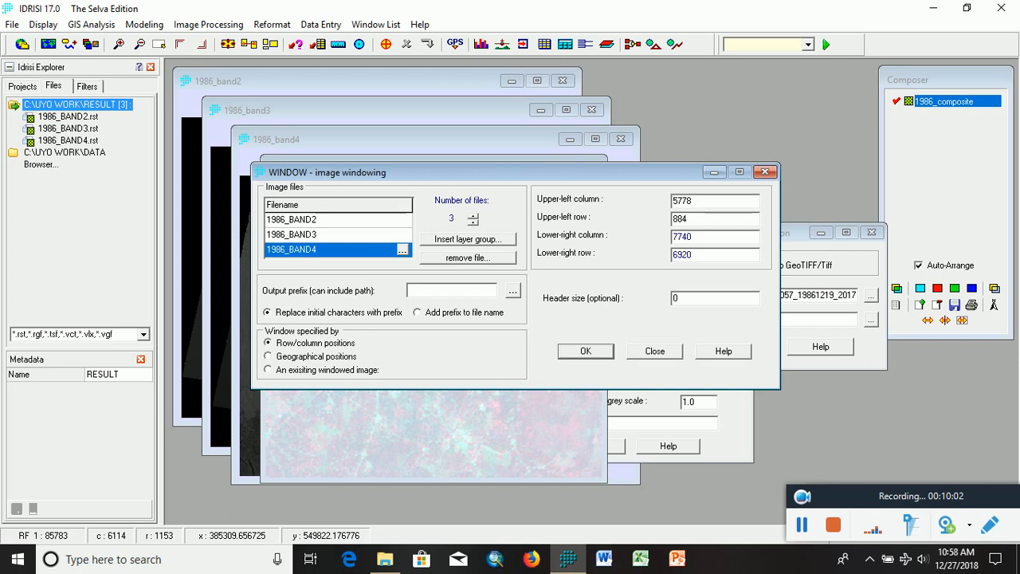
# - Set the window's lower-right corner to column 6111 and row 1178
pyautogui.press('Tab')
pyautogui.write('6111')
pyautogui.press('Tab')
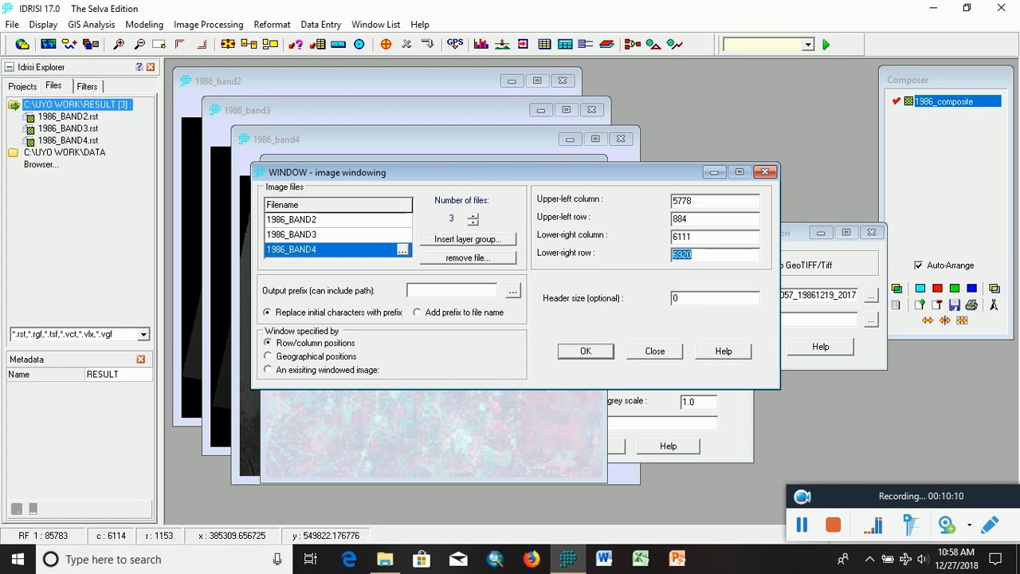
pyautogui.write('1178')
# - Run the windowing with the output prefix 1986_WINDOW and refresh the RESULT folder's file list
pyautogui.moveTo(507, 178); pyautogui.dragTo(630, 117)
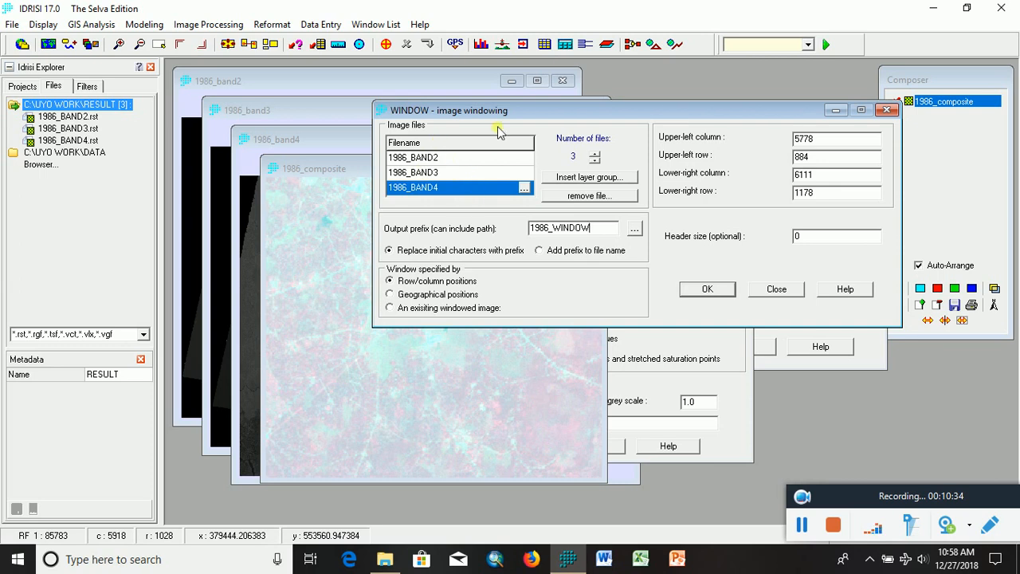
pyautogui.click(707, 294)
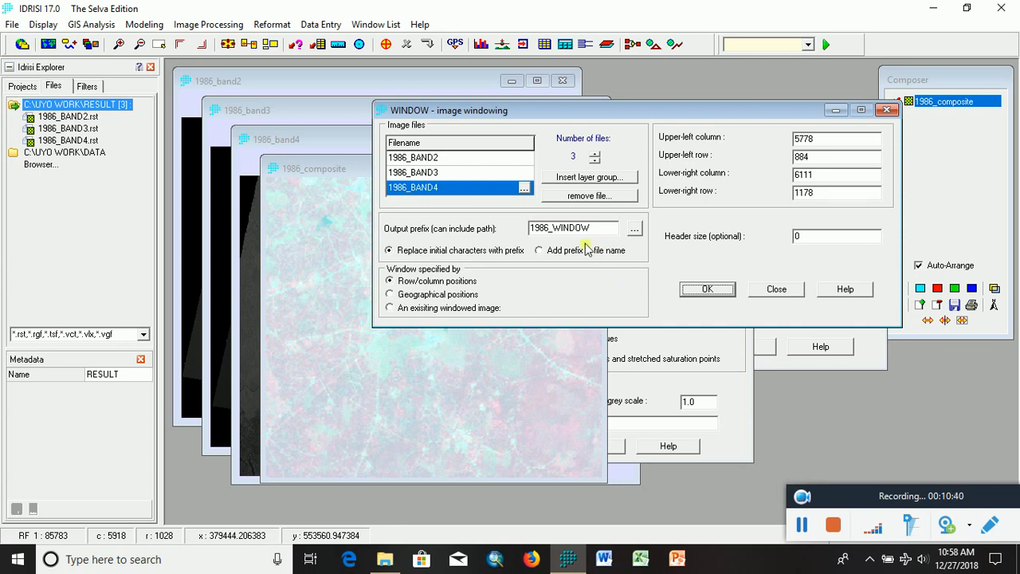
pyautogui.click(706, 290)
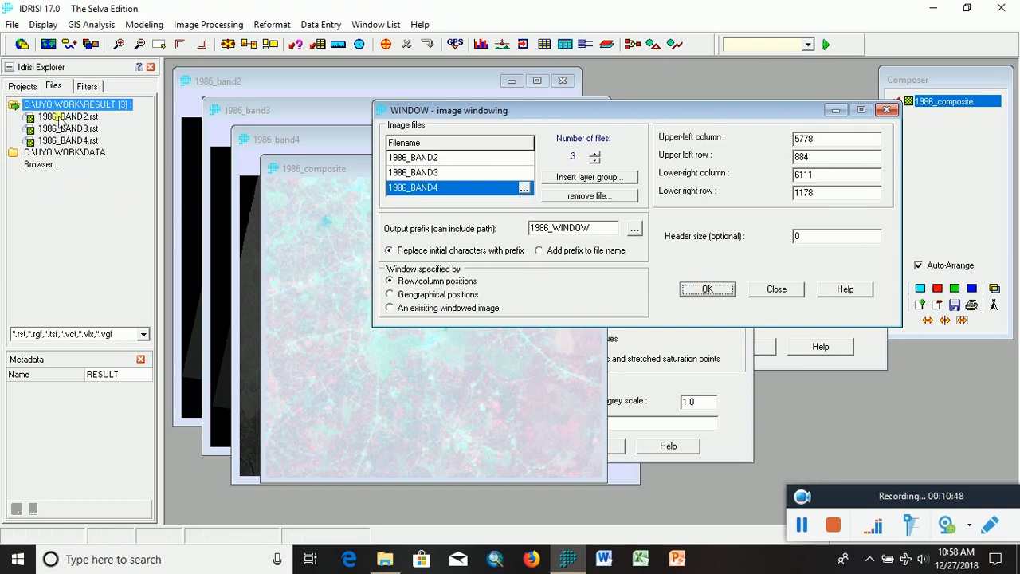
pyautogui.rightClick(67, 219)
pyautogui.click(101, 246)
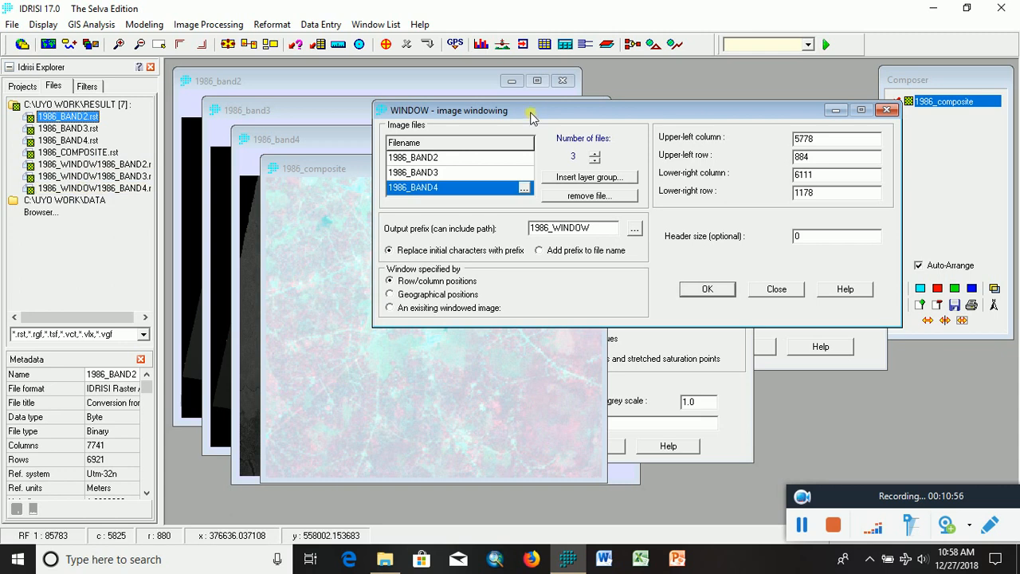
# - Return to the COMPOSITE utility and set its blue image band to 1986_WINDOW1986_BAND2
pyautogui.moveTo(538, 106); pyautogui.dragTo(569, 320)
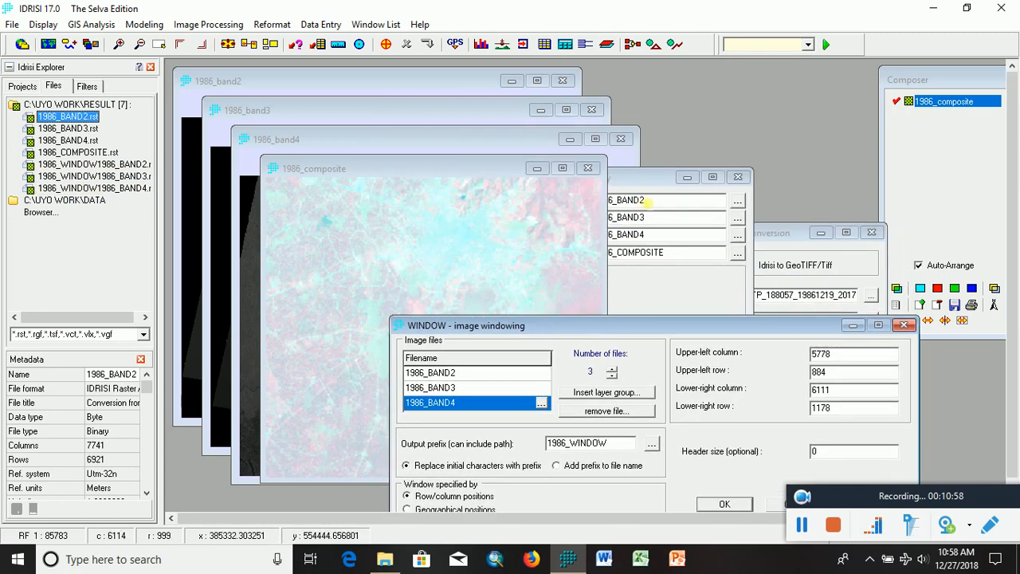
pyautogui.click(635, 178)
pyautogui.moveTo(590, 182); pyautogui.dragTo(543, 129)
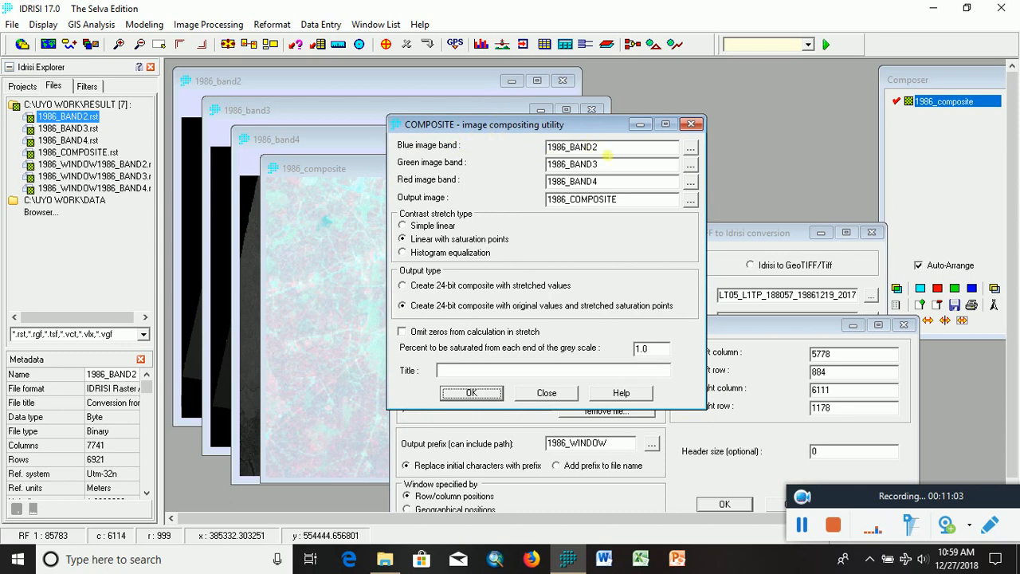
pyautogui.click(195, 25)
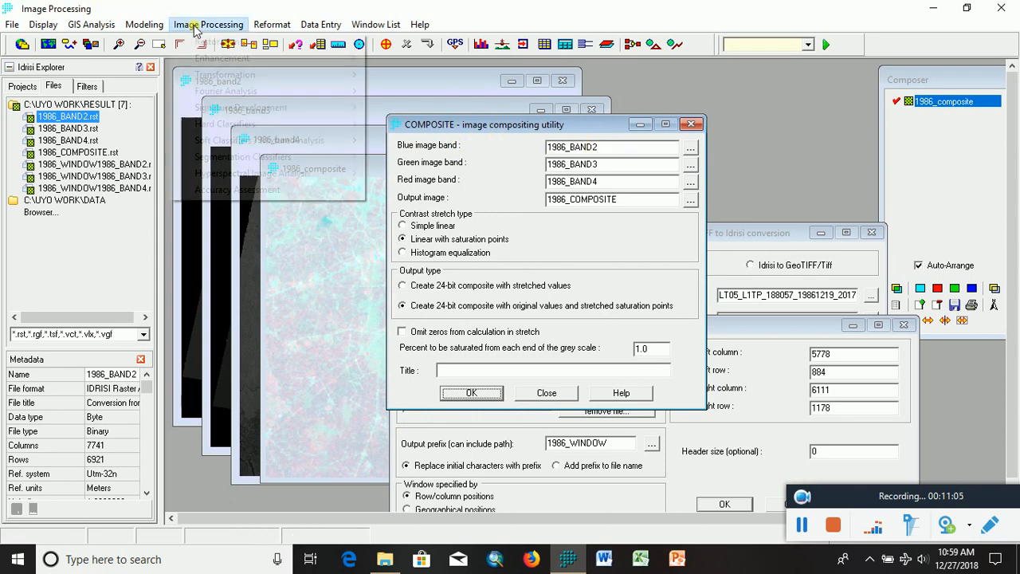
pyautogui.moveTo(230, 64)
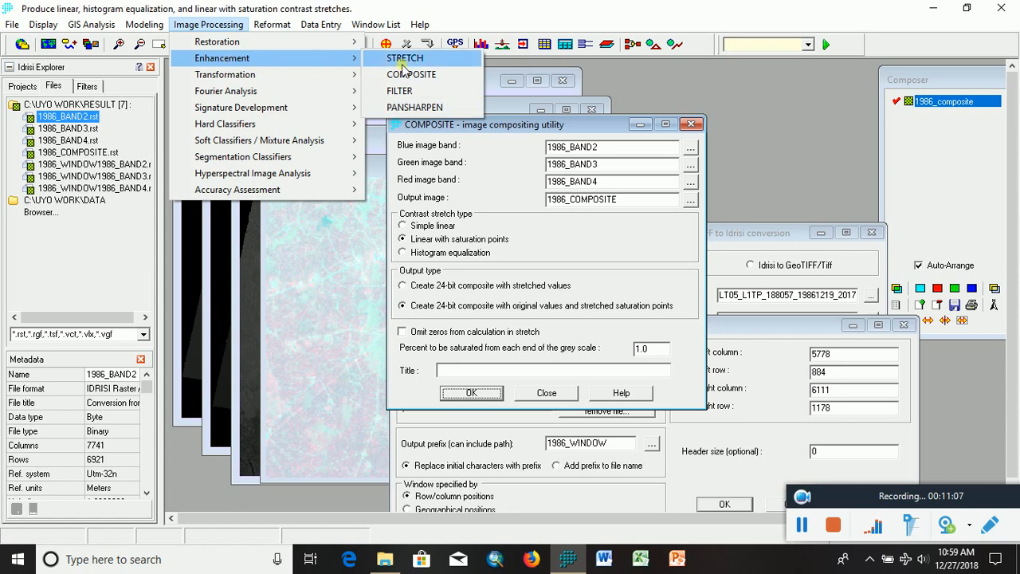
pyautogui.click(533, 129)
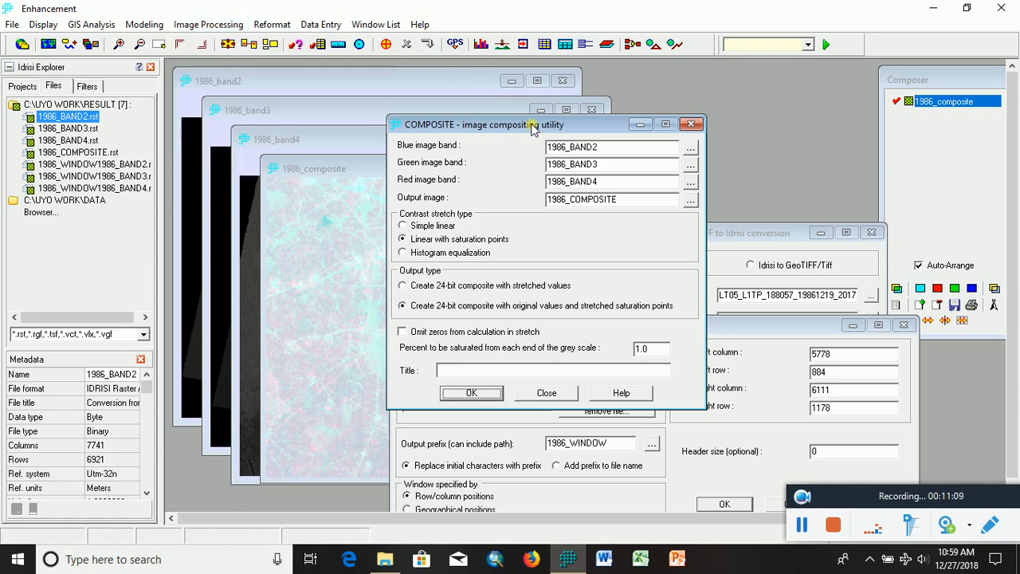
pyautogui.moveTo(521, 125); pyautogui.dragTo(500, 110)
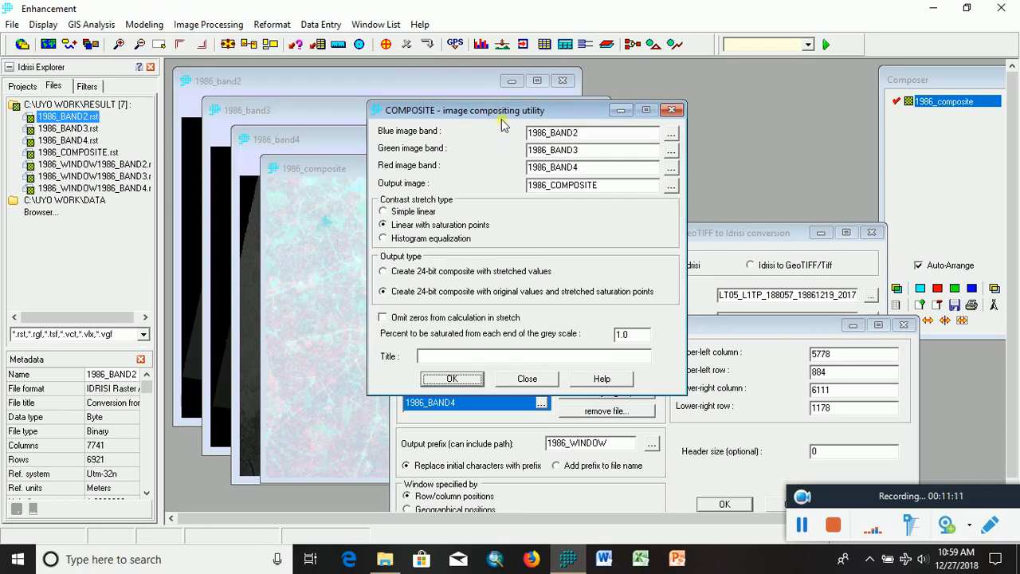
pyautogui.click(671, 134)
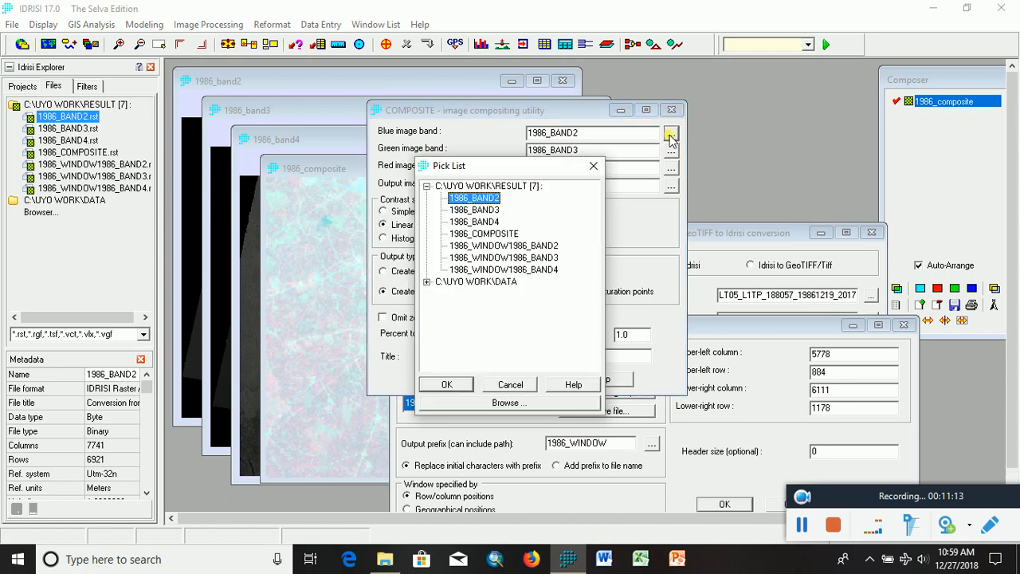
pyautogui.click(531, 247)
pyautogui.doubleClick(531, 247)
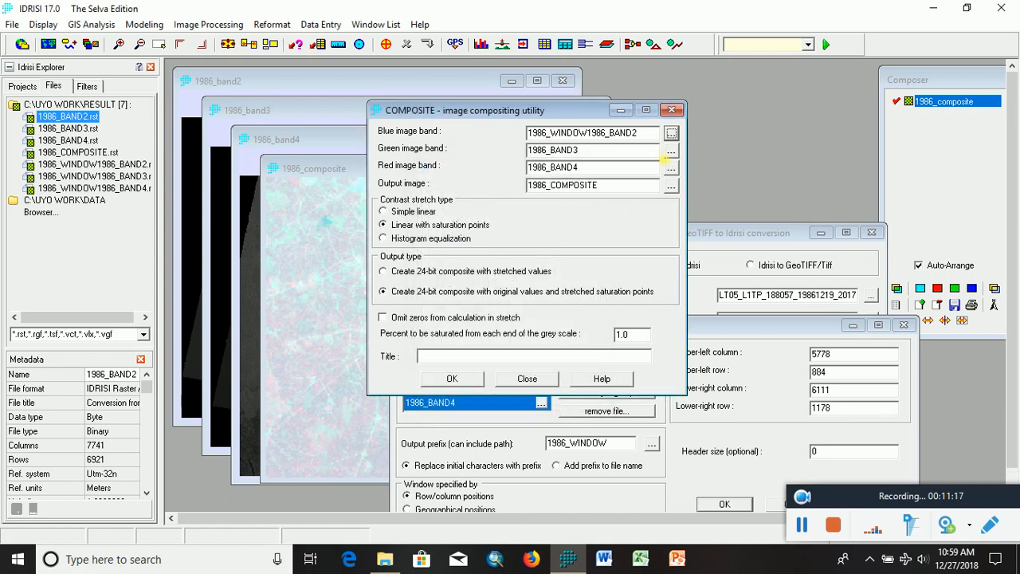
# - Set the composite's green band to 1986_WINDOW1986_BAND3 and its red band to 1986_WINDOW1986_BAND4
pyautogui.click(671, 152)
pyautogui.doubleClick(540, 260)
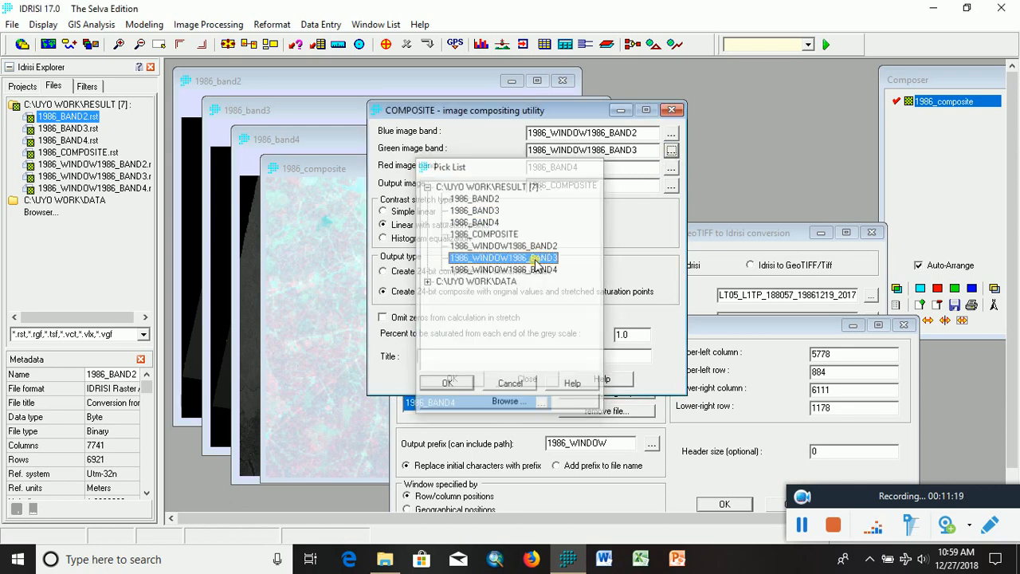
pyautogui.click(671, 168)
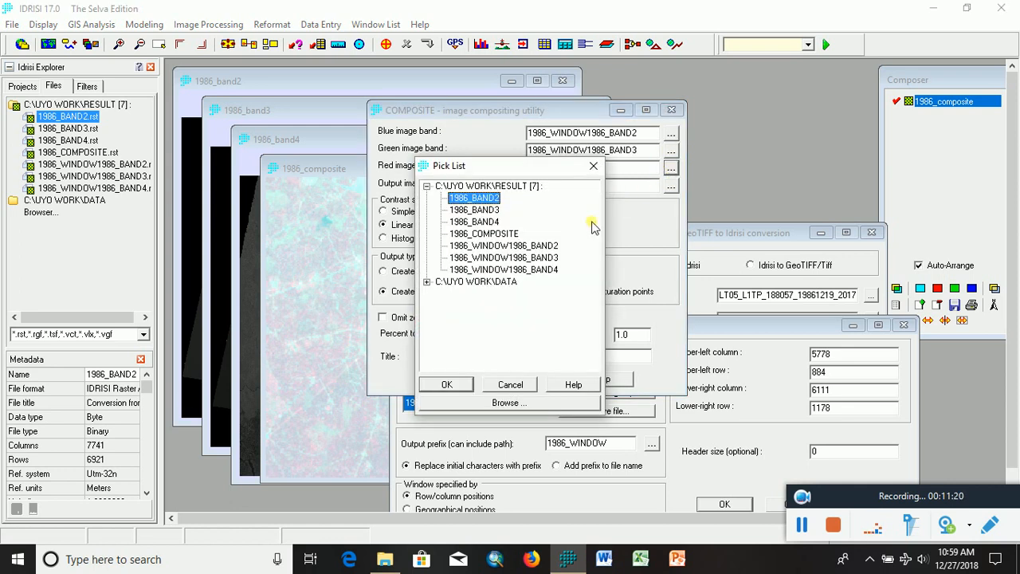
pyautogui.doubleClick(539, 271)
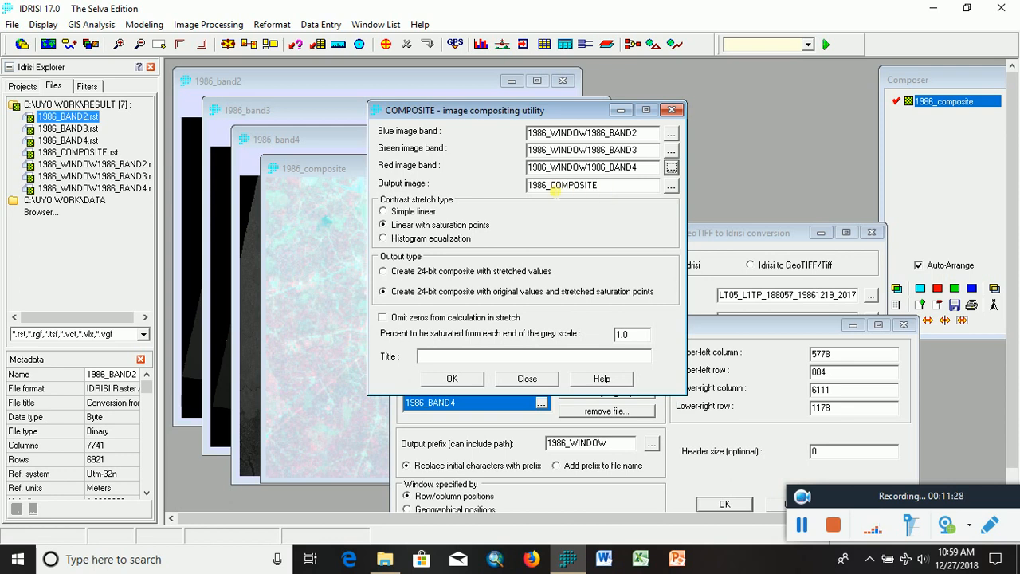
# - Name the composite's output image 1986_WINDOW_COMPOSITE and generate it with the current stretch settings
pyautogui.click(551, 185)
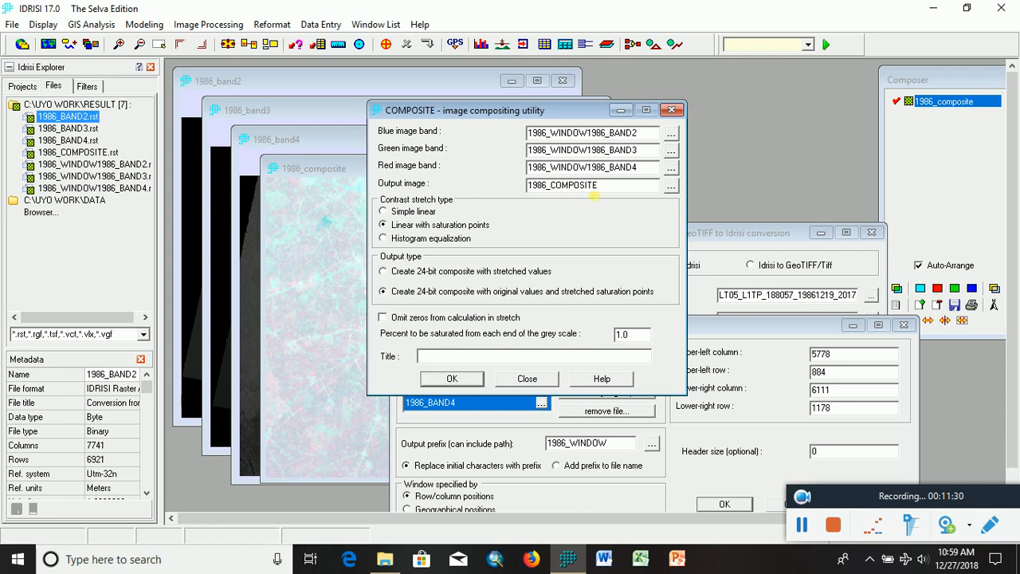
pyautogui.write('WINDOW')
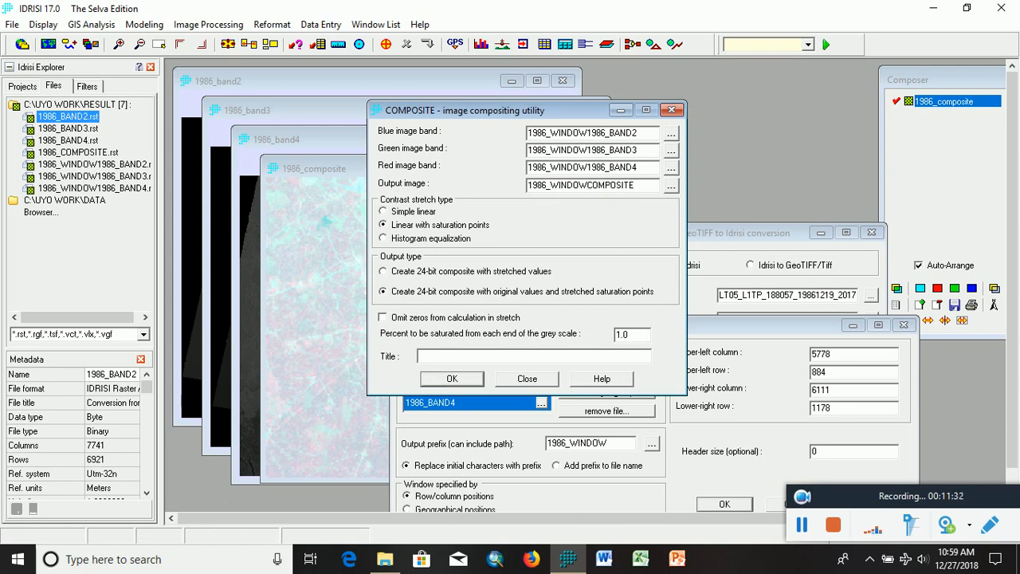
pyautogui.write('_')
pyautogui.click(458, 382)
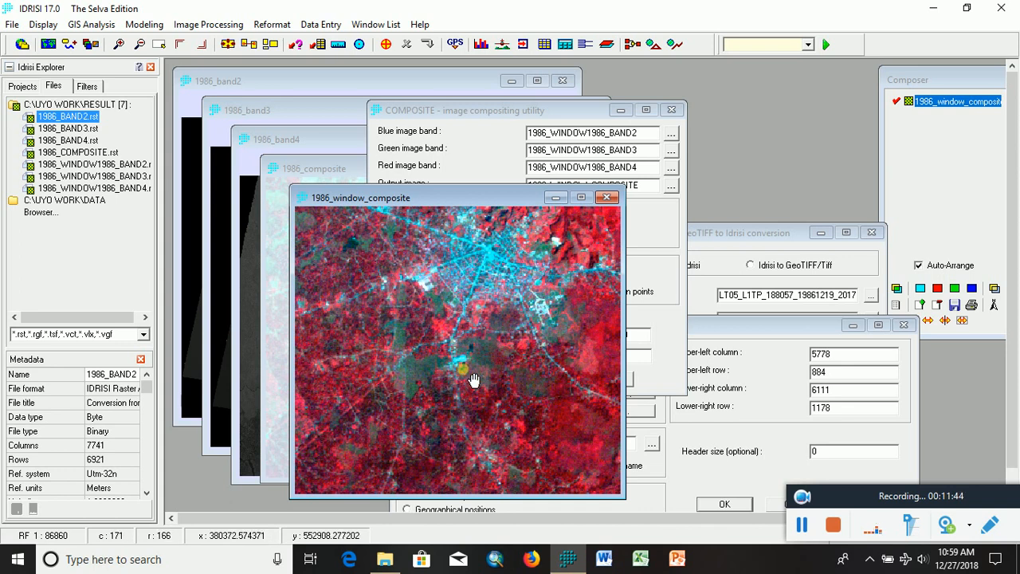
# - Examine the windowed composite's full extent, the town centre's road junction and the bright patch along the road to the south
pyautogui.scroll(-4, 491, 357)
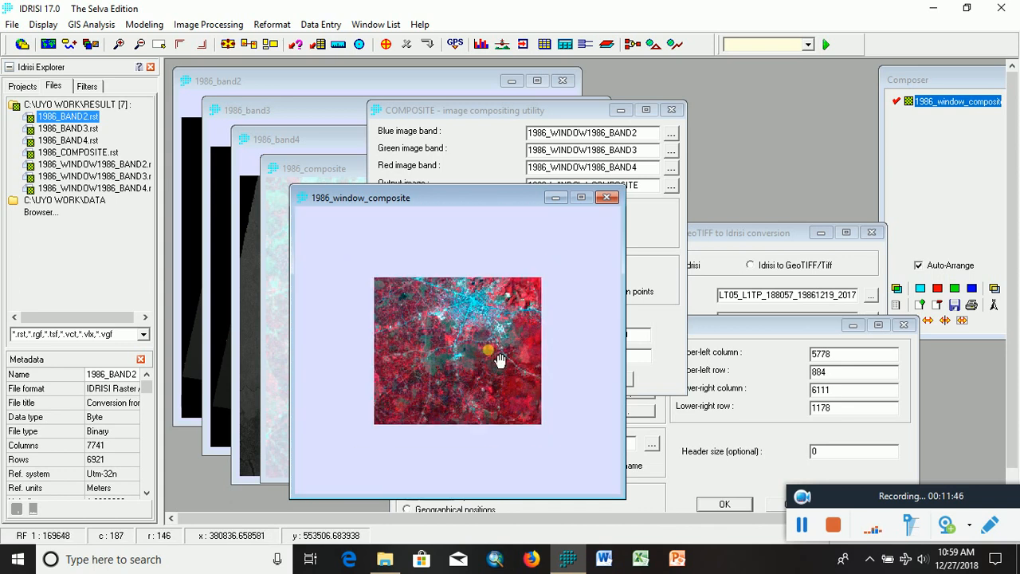
pyautogui.scroll(3, 499, 361)
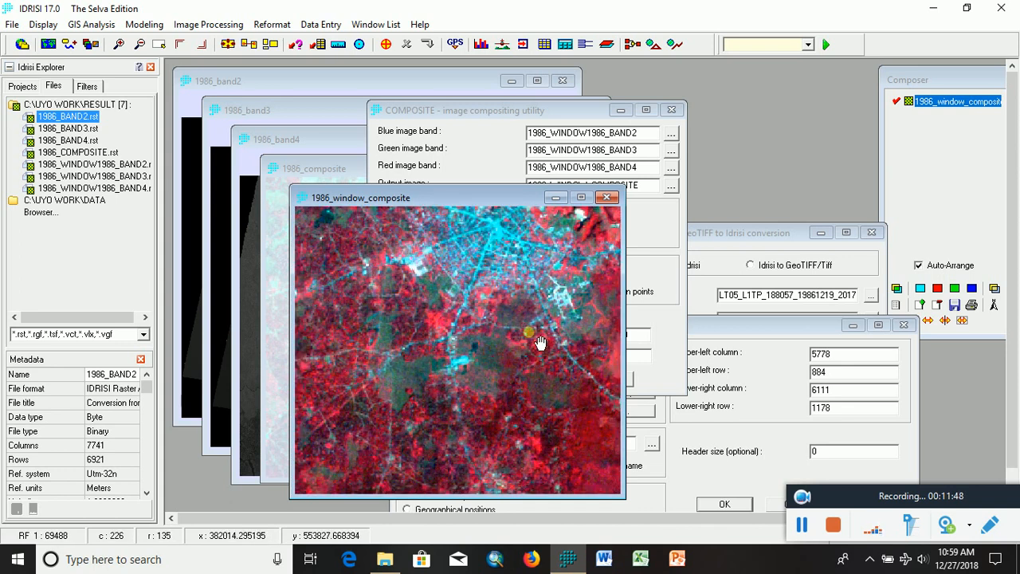
pyautogui.scroll(-2, 498, 363)
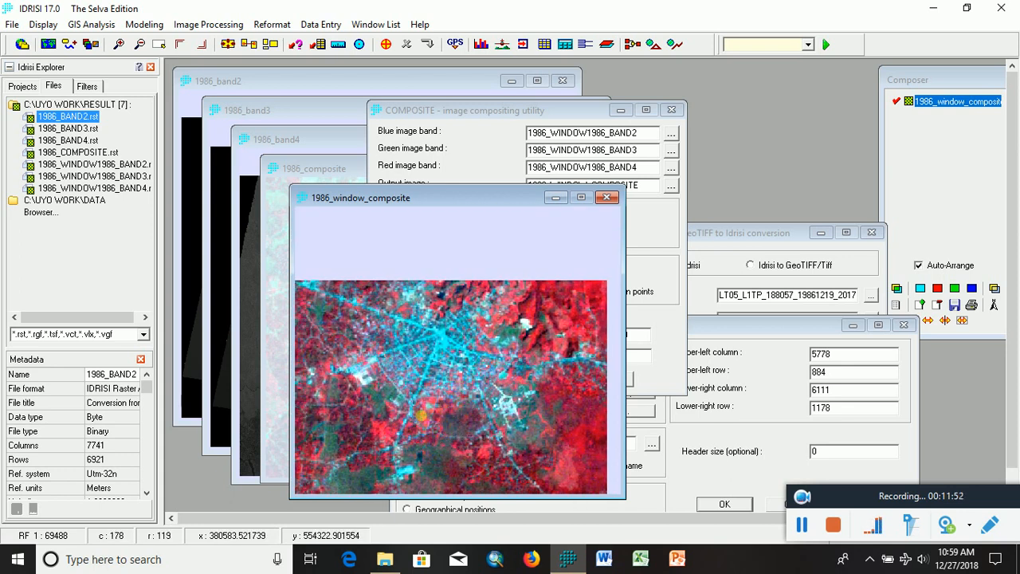
pyautogui.scroll(2, 453, 418)
pyautogui.scroll(-1, 493, 374)
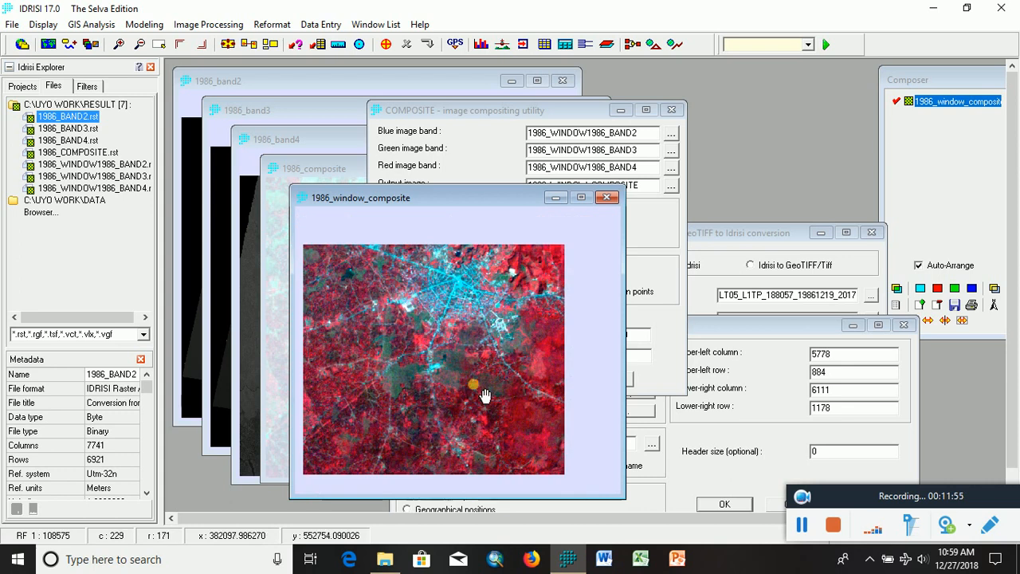
pyautogui.moveTo(443, 389); pyautogui.dragTo(466, 389)
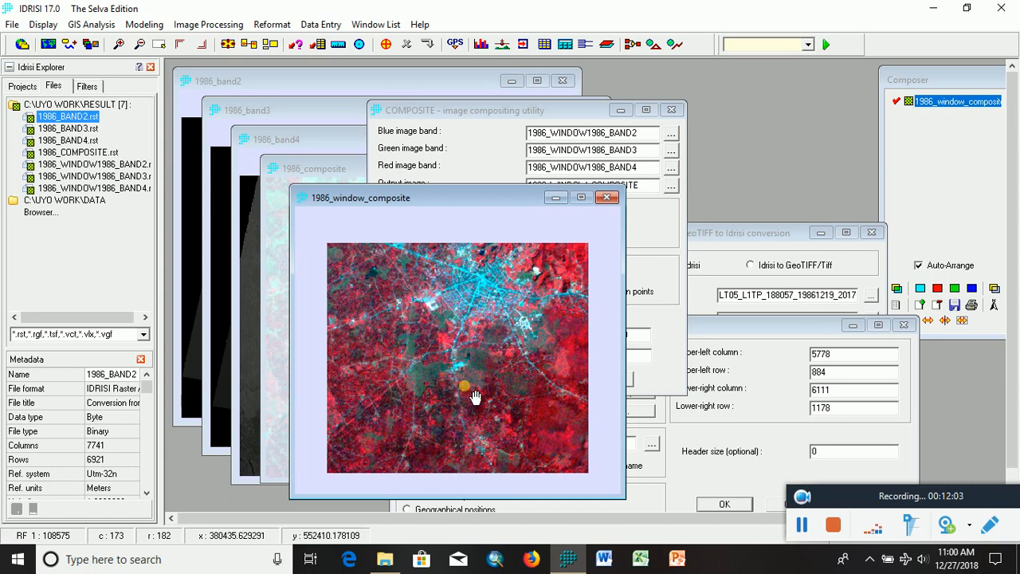
pyautogui.scroll(6, 478, 351)
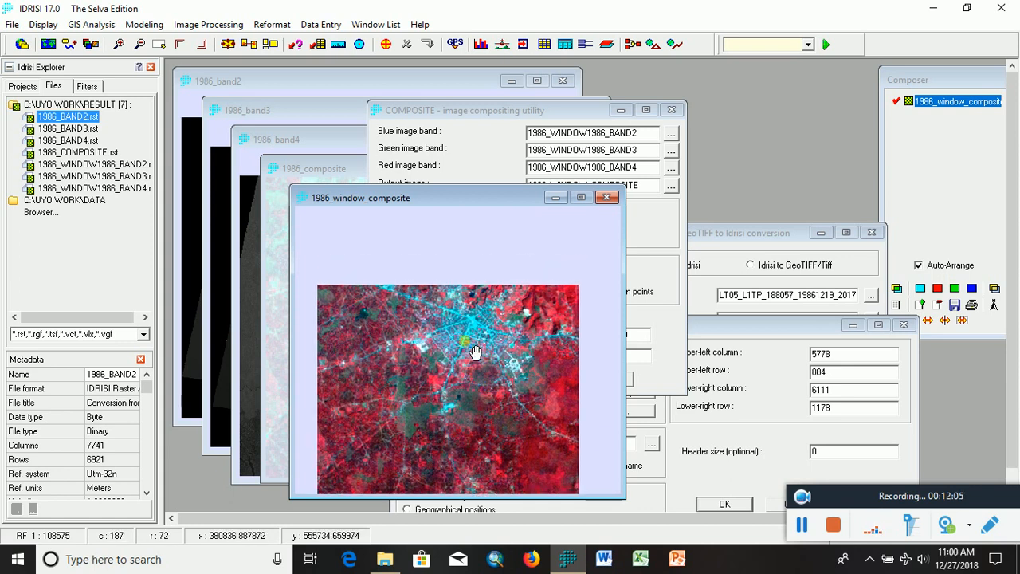
pyautogui.moveTo(509, 327); pyautogui.dragTo(473, 377)
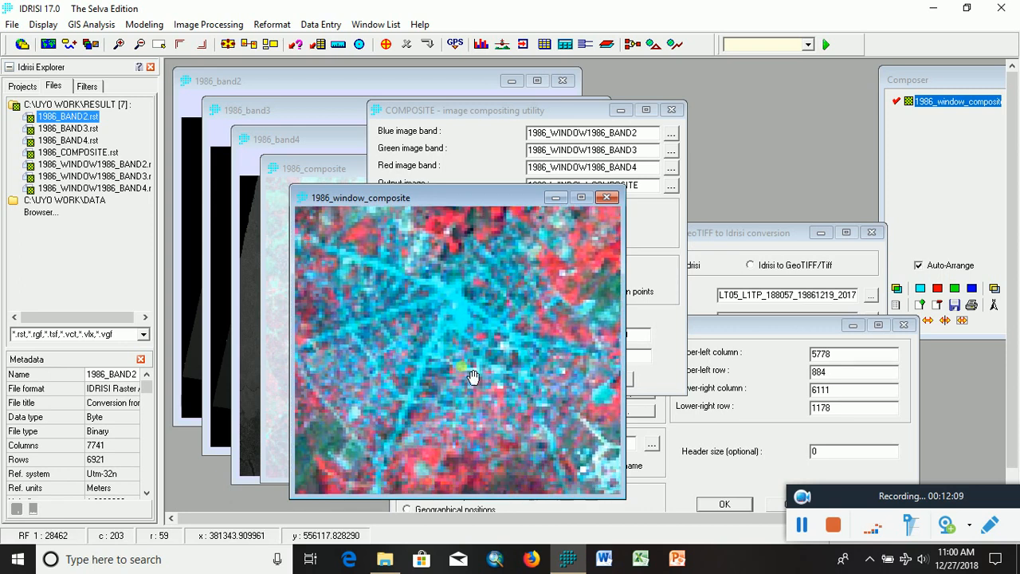
pyautogui.moveTo(433, 424); pyautogui.dragTo(490, 349)
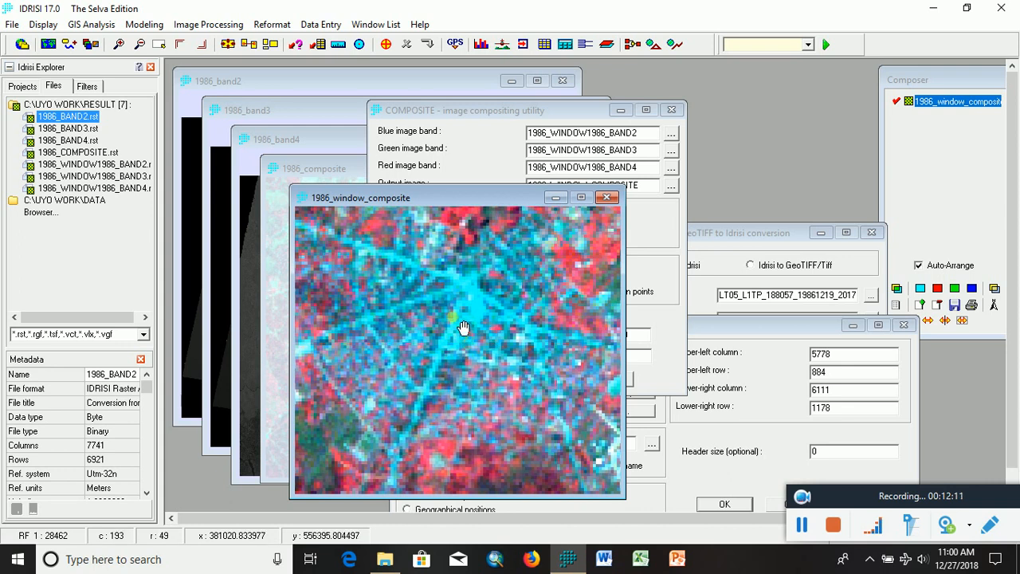
pyautogui.moveTo(426, 412); pyautogui.dragTo(432, 227)
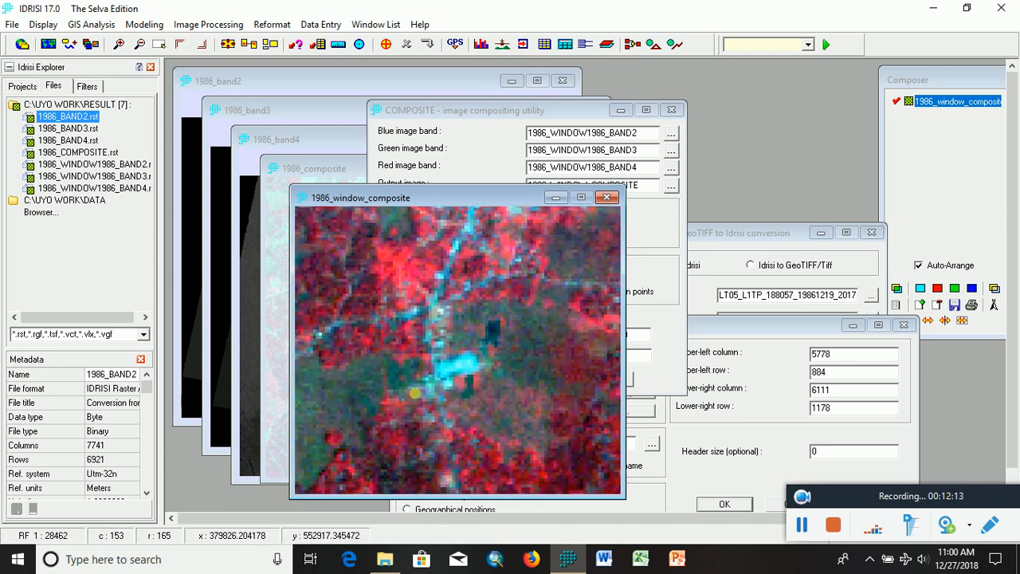
# - Examine the windowed composite's southern area, its northern edge and the road junction in the town centre
pyautogui.moveTo(414, 393); pyautogui.dragTo(534, 304)
pyautogui.scroll(-3, 454, 404)
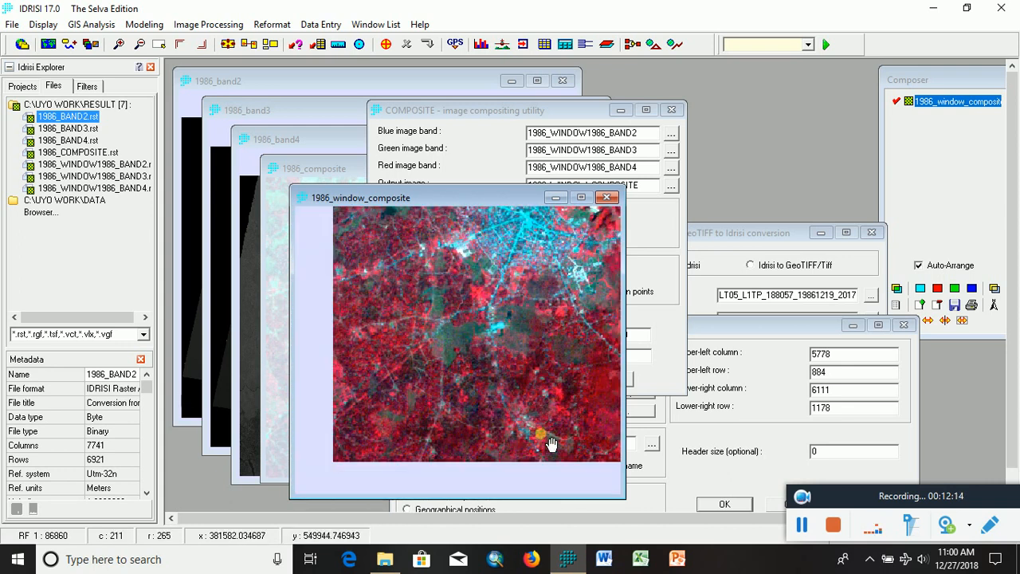
pyautogui.moveTo(551, 444); pyautogui.dragTo(436, 426)
pyautogui.moveTo(419, 370); pyautogui.dragTo(505, 369)
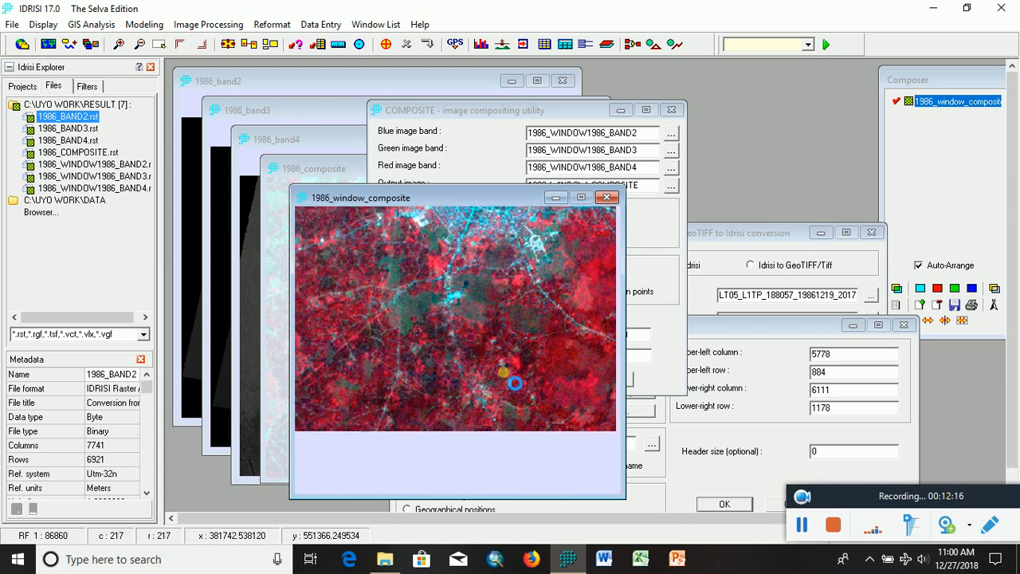
pyautogui.moveTo(406, 337); pyautogui.dragTo(387, 432)
pyautogui.moveTo(431, 318)
pyautogui.mouseDown()
pyautogui.moveTo(443, 411)
pyautogui.moveTo(421, 428)
pyautogui.mouseUp()
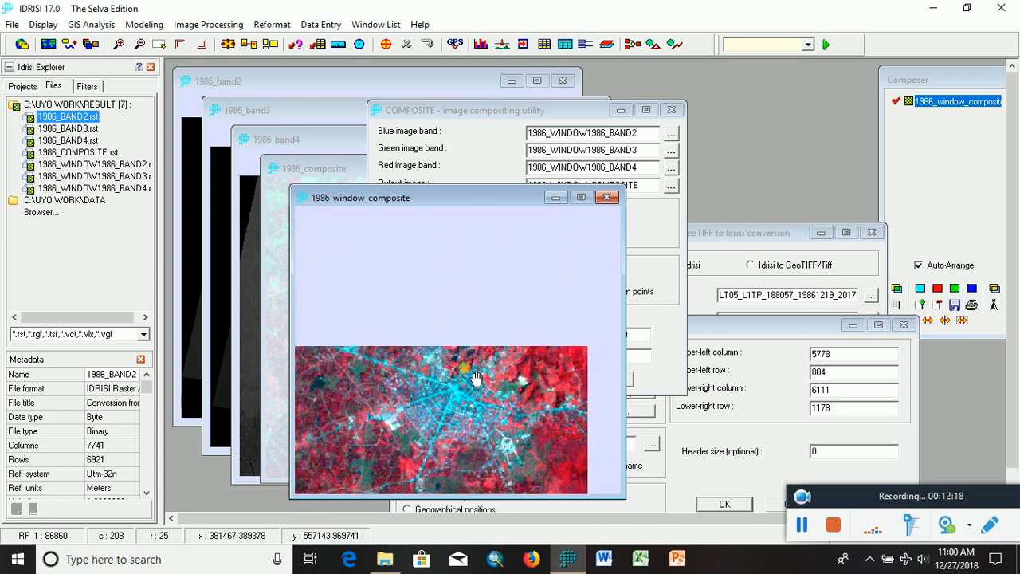
pyautogui.scroll(4, 470, 367)
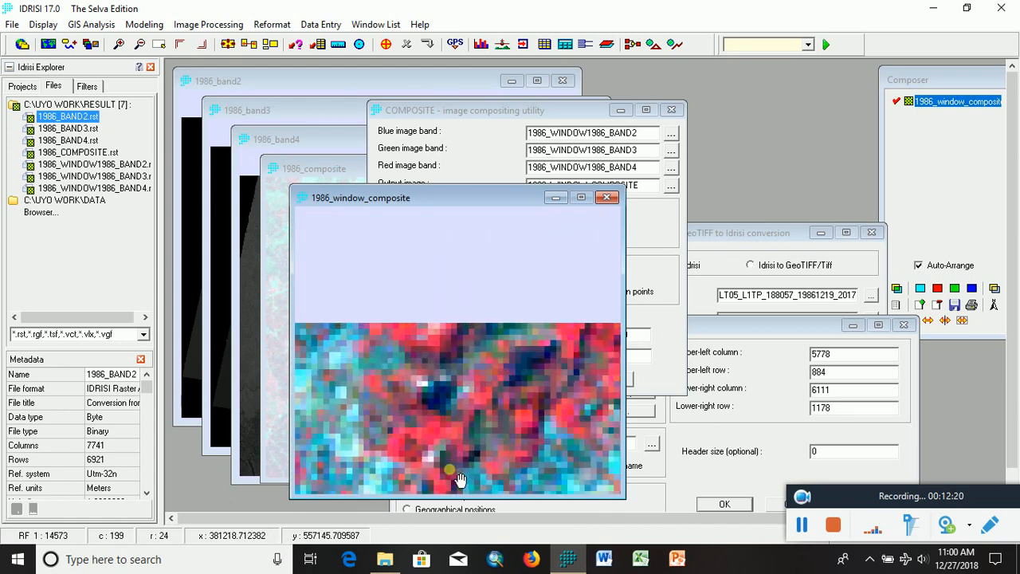
pyautogui.moveTo(449, 470); pyautogui.dragTo(453, 338)
pyautogui.moveTo(460, 412)
pyautogui.mouseDown()
pyautogui.moveTo(391, 321)
pyautogui.moveTo(481, 323)
pyautogui.mouseUp()
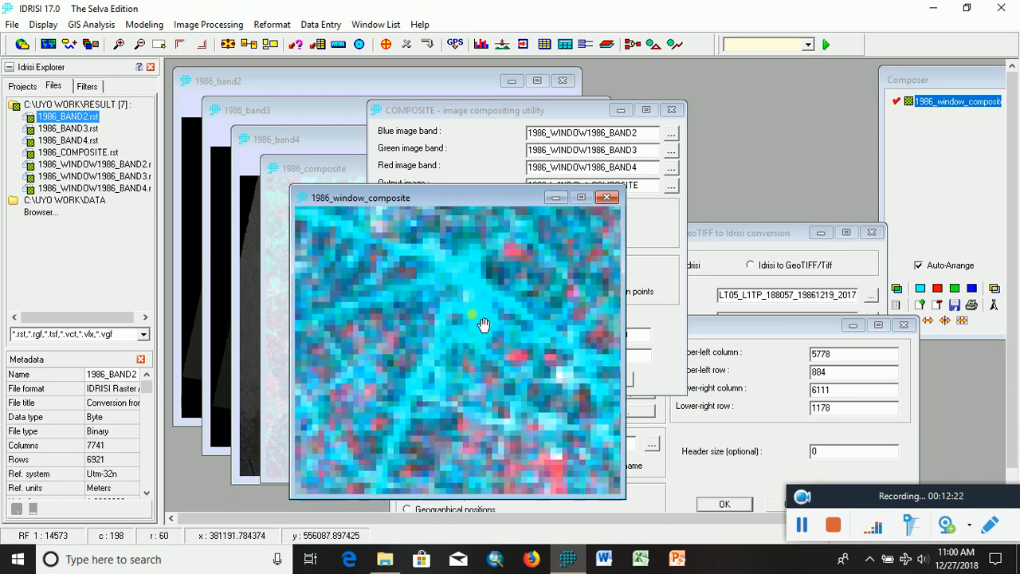
pyautogui.scroll(-3, 476, 387)
pyautogui.scroll(-2, 476, 386)
pyautogui.moveTo(473, 436); pyautogui.dragTo(453, 457)
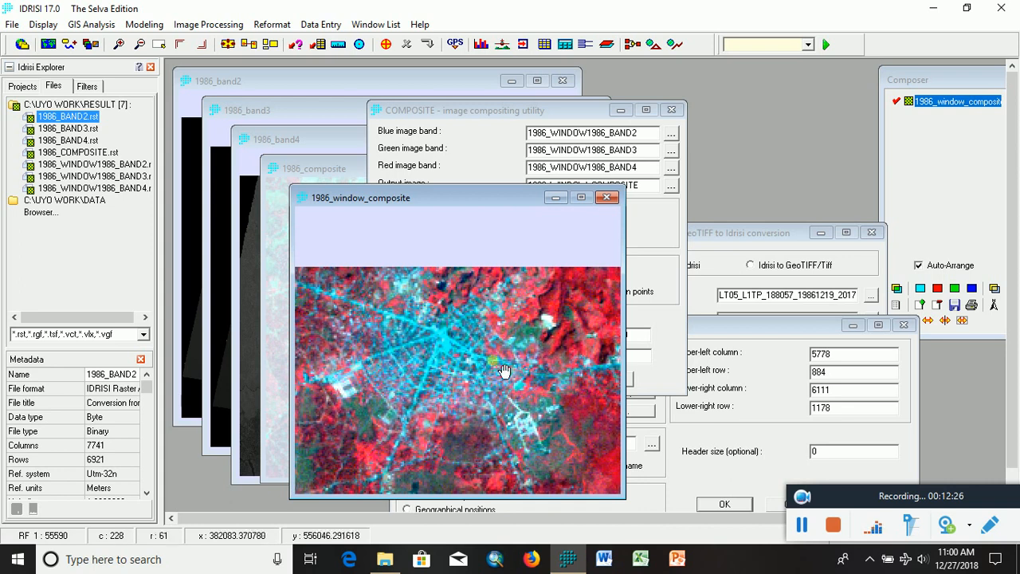
# - Examine the composite's northeastern edge, the dark green vegetation in the southwest and the bright built-up patch west of the town centre
pyautogui.moveTo(503, 371); pyautogui.dragTo(440, 429)
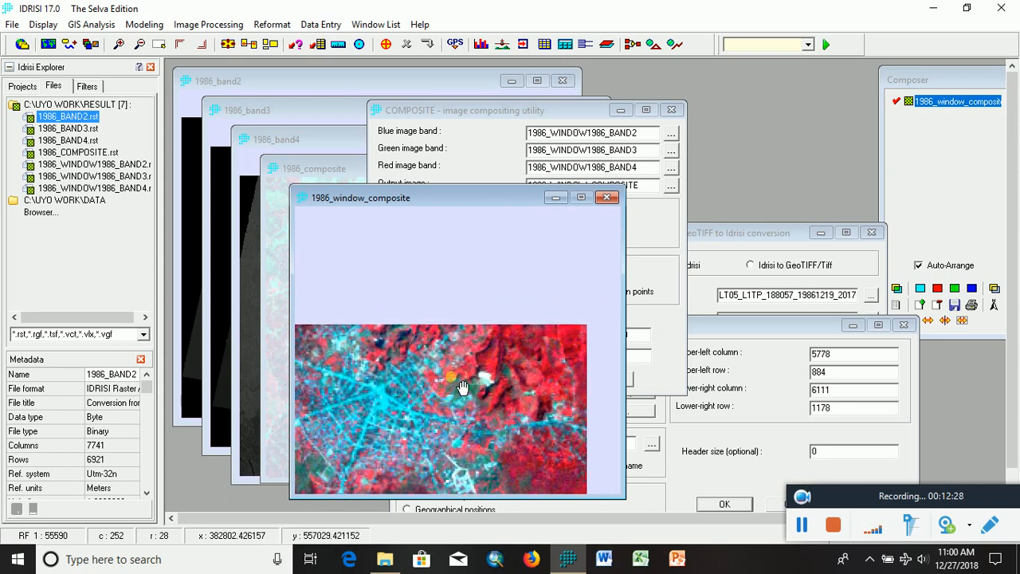
pyautogui.moveTo(463, 388); pyautogui.dragTo(460, 248)
pyautogui.moveTo(444, 337); pyautogui.dragTo(438, 296)
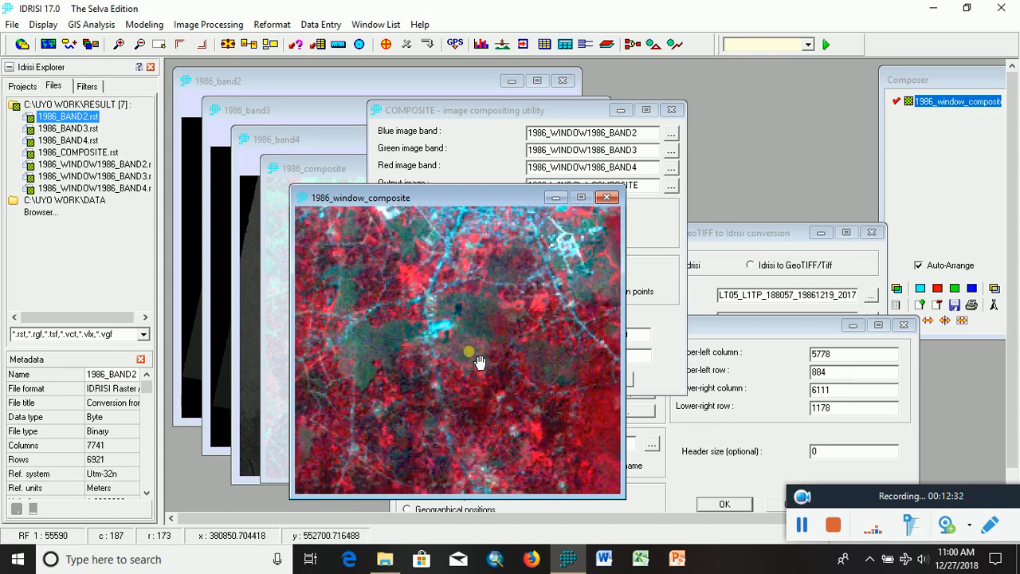
pyautogui.moveTo(391, 372); pyautogui.dragTo(462, 345)
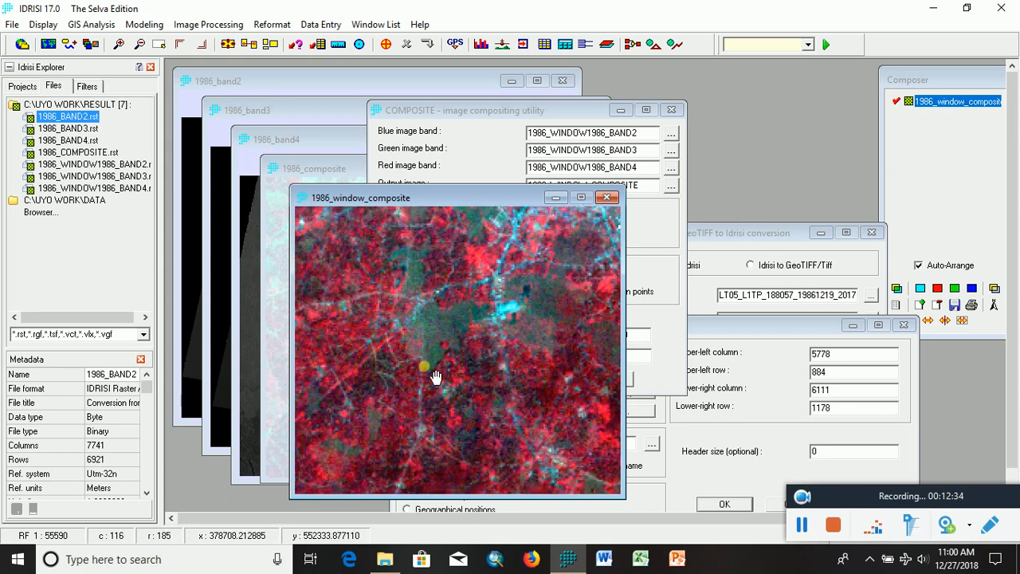
pyautogui.moveTo(435, 377); pyautogui.dragTo(454, 287)
pyautogui.scroll(-5, 395, 373)
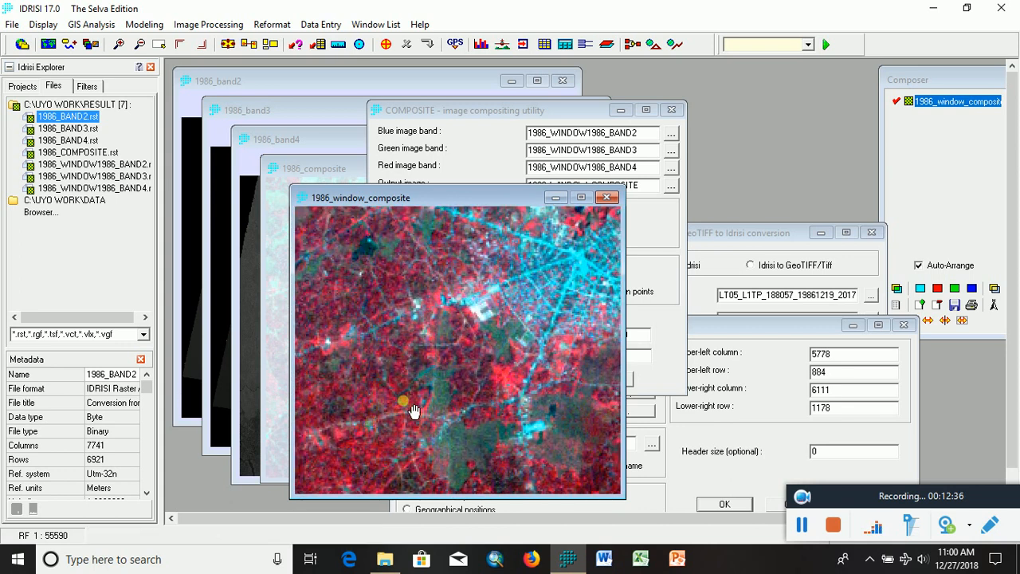
pyautogui.moveTo(405, 387); pyautogui.dragTo(361, 338)
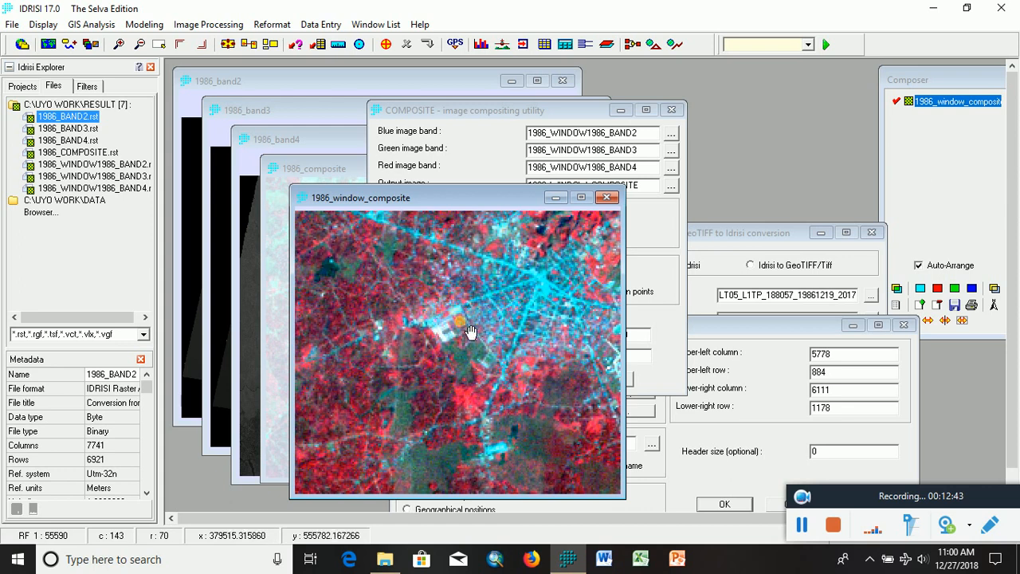
pyautogui.moveTo(509, 353); pyautogui.dragTo(480, 345)
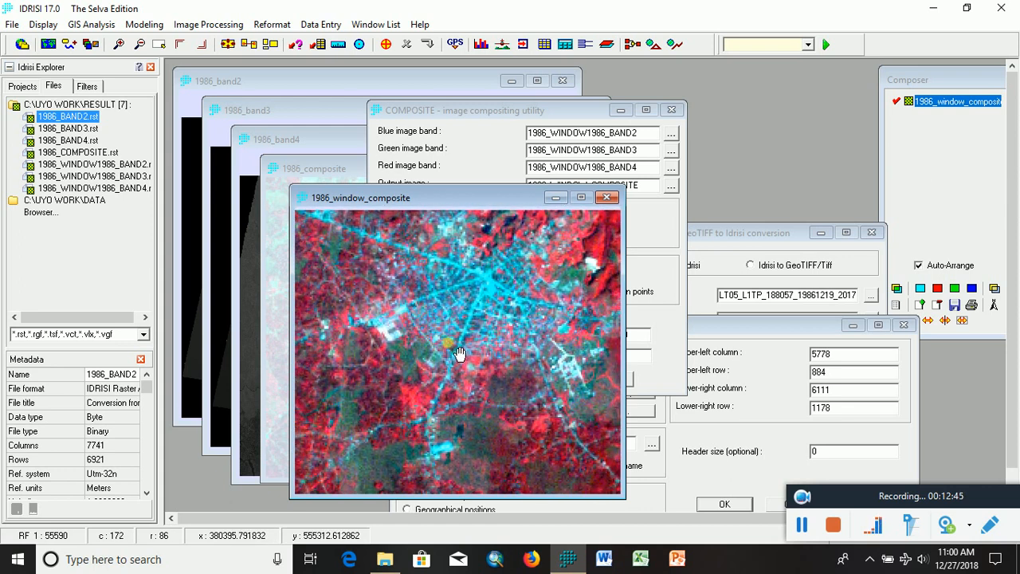
# - Start digitizing a new integer polygon layer named 1986LULC with the Qual symbol file and ID 1
pyautogui.click(385, 45)
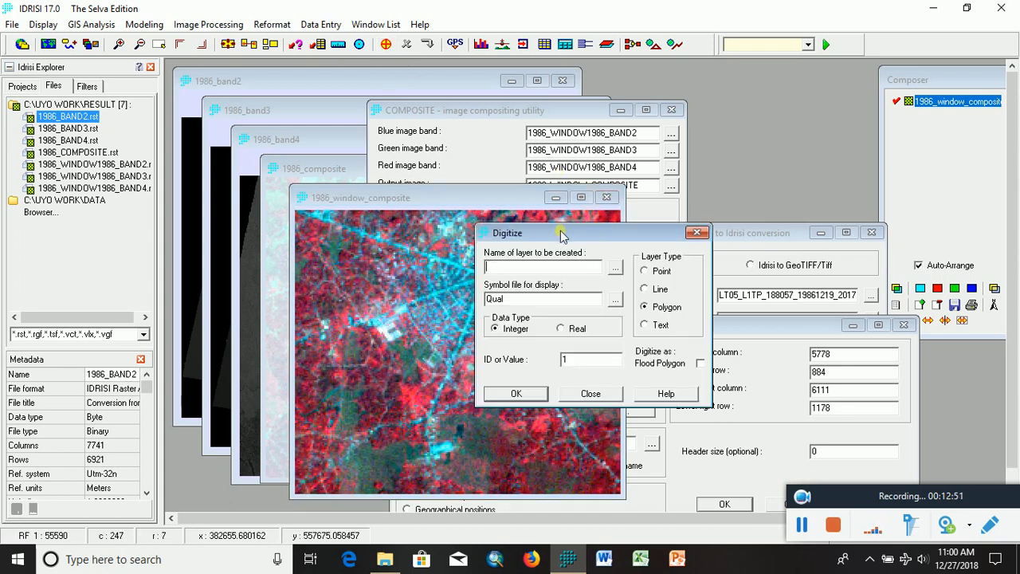
pyautogui.moveTo(582, 227); pyautogui.dragTo(692, 170)
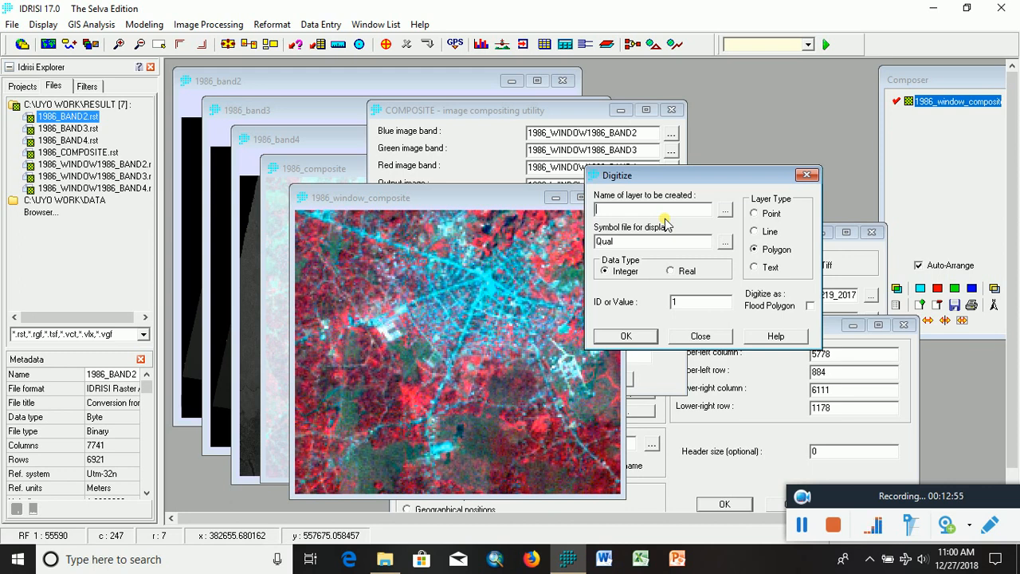
pyautogui.write('1986LULC')
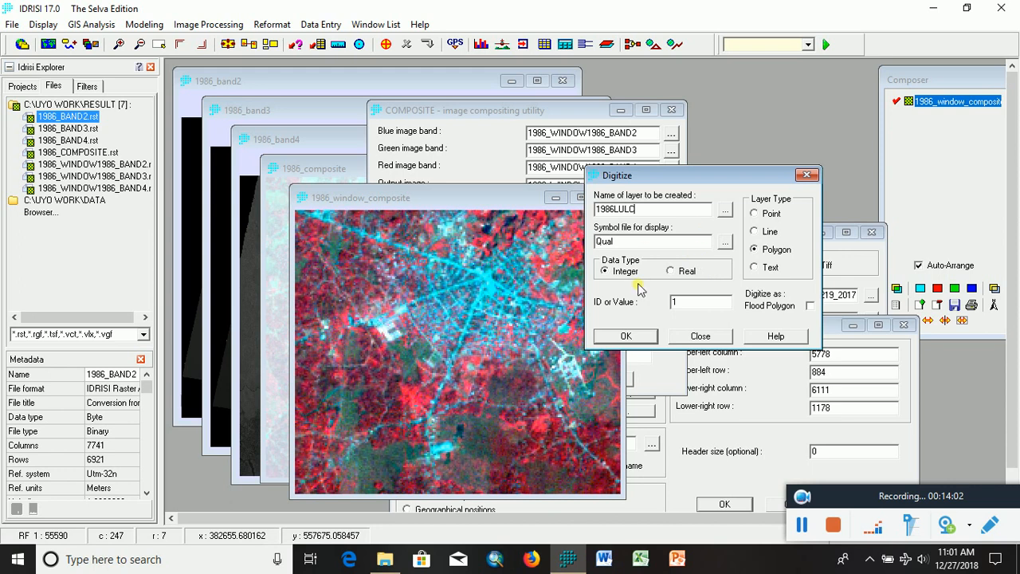
pyautogui.click(627, 337)
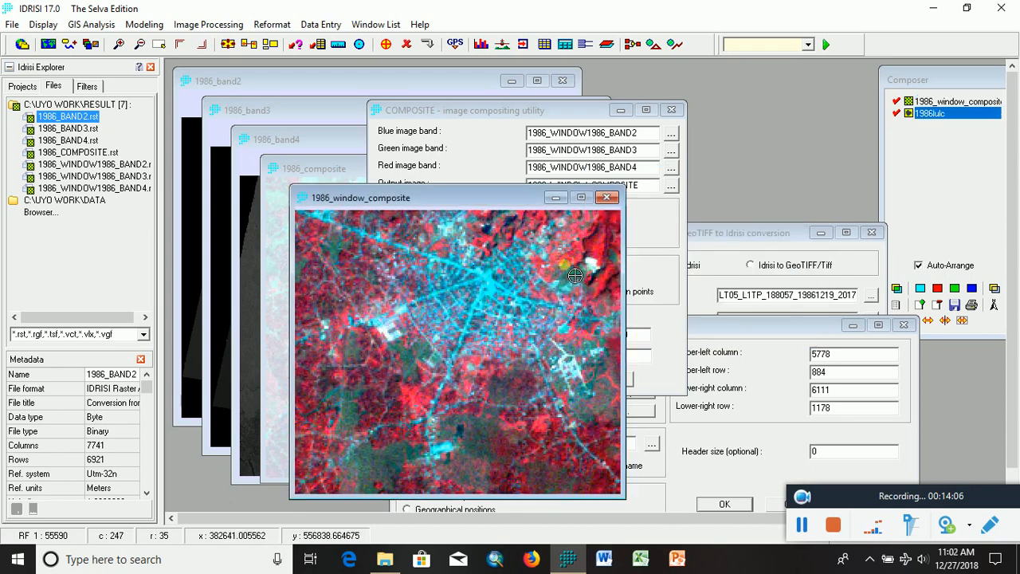
# - Digitize a small training polygon around the bright cyan pixels on the road southwest of the town centre
pyautogui.scroll(3, 489, 292)
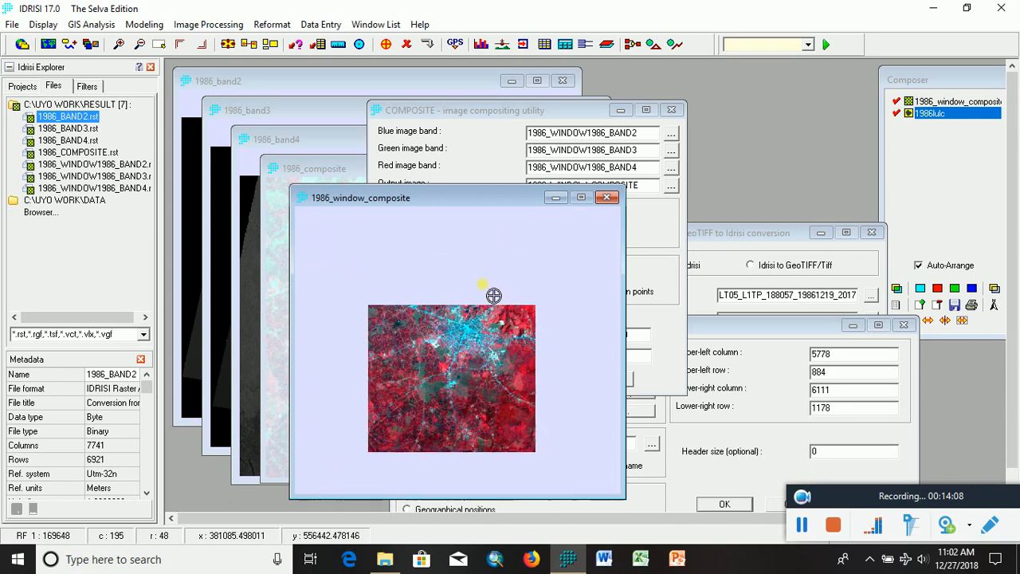
pyautogui.scroll(1, 497, 322)
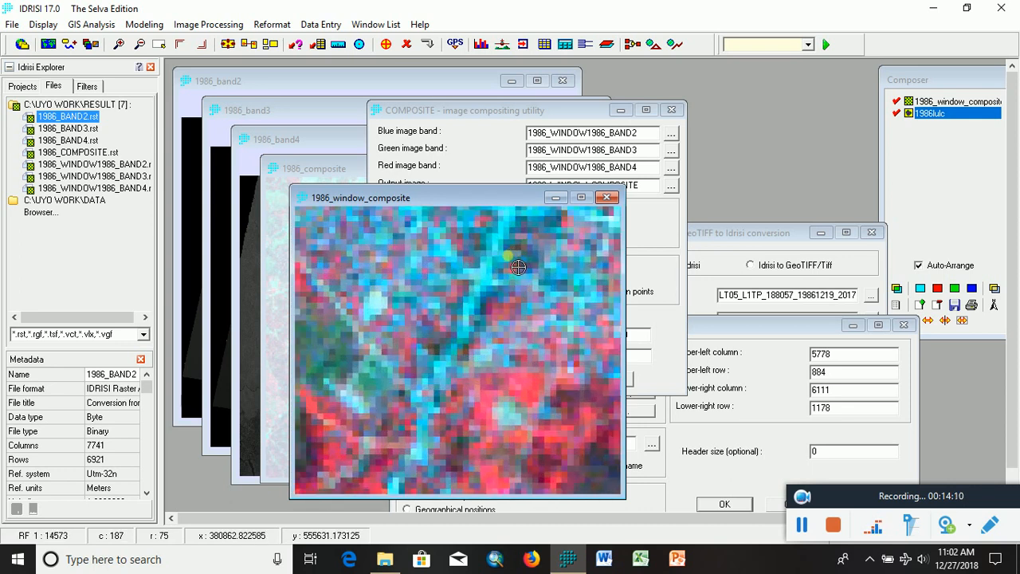
pyautogui.scroll(3, 509, 269)
pyautogui.scroll(3, 509, 269)
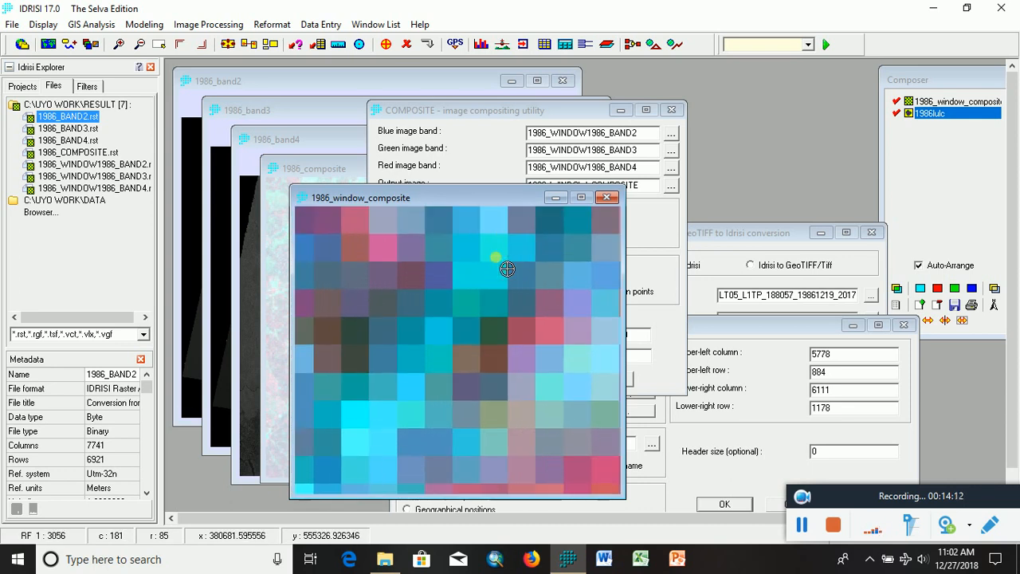
pyautogui.click(454, 284)
pyautogui.click(510, 271)
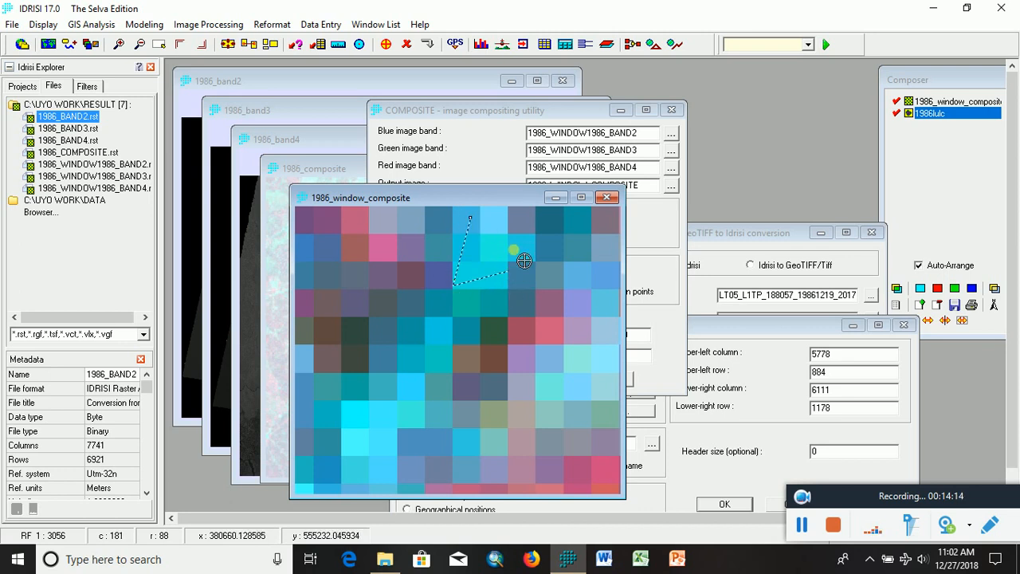
pyautogui.click(514, 239)
pyautogui.click(491, 217)
pyautogui.click(472, 217)
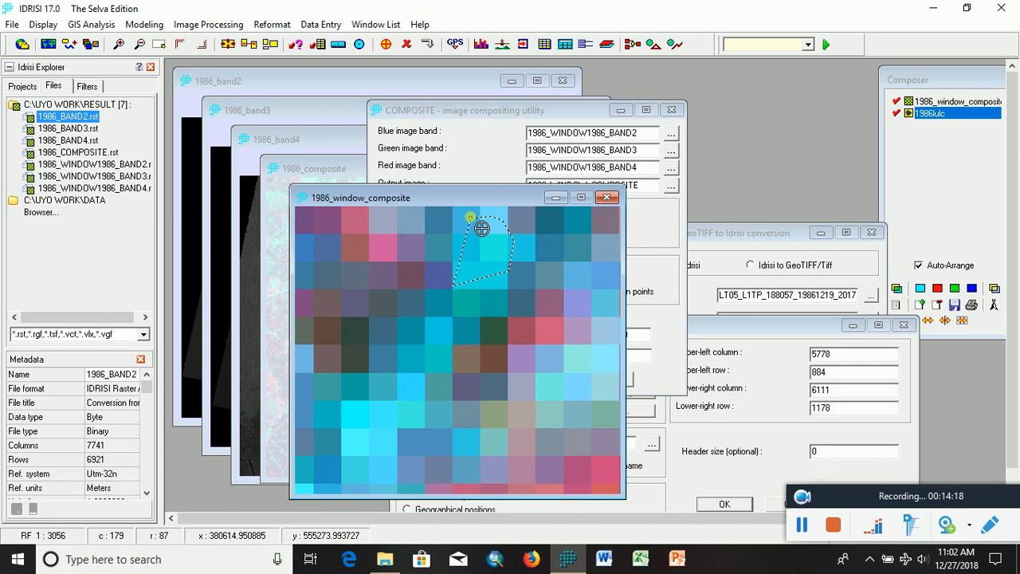
pyautogui.rightClick(481, 229)
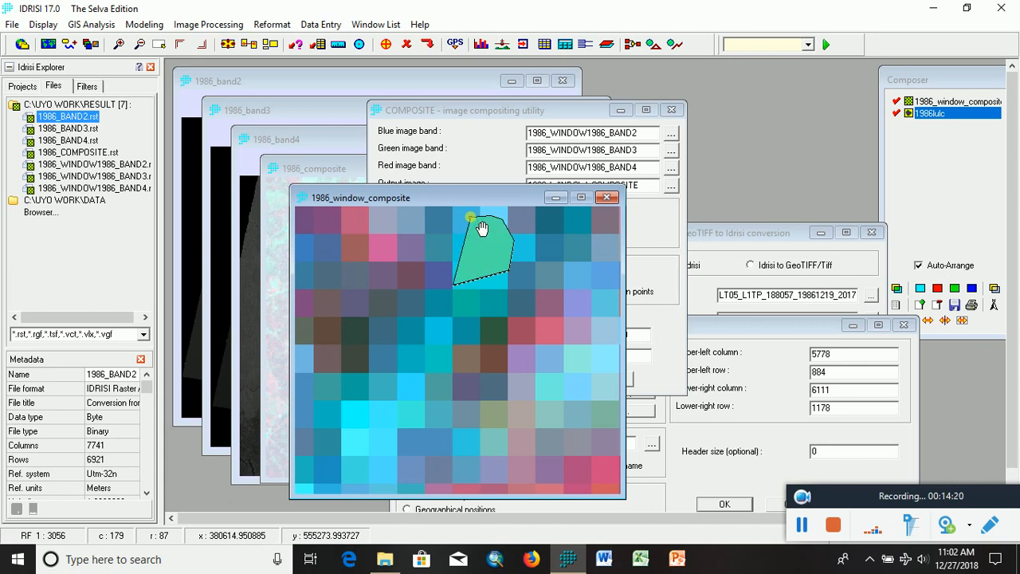
# - Resume digitizing at the town centre's road junction, adding to the active 1986LULC layer and reusing the first polygon's ID
pyautogui.scroll(-5, 482, 228)
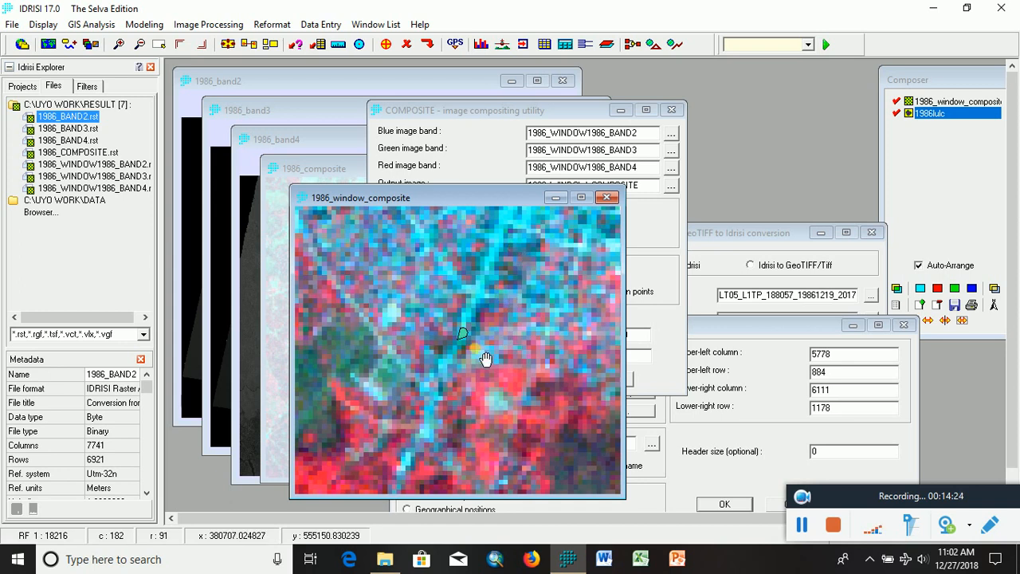
pyautogui.moveTo(501, 253); pyautogui.dragTo(445, 402)
pyautogui.scroll(6, 488, 315)
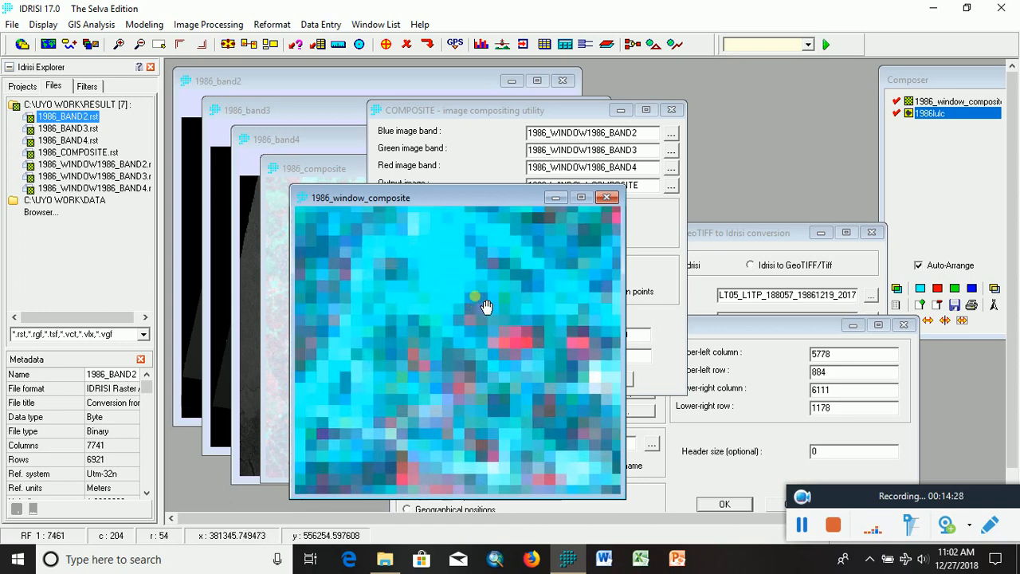
pyautogui.moveTo(508, 325); pyautogui.dragTo(523, 392)
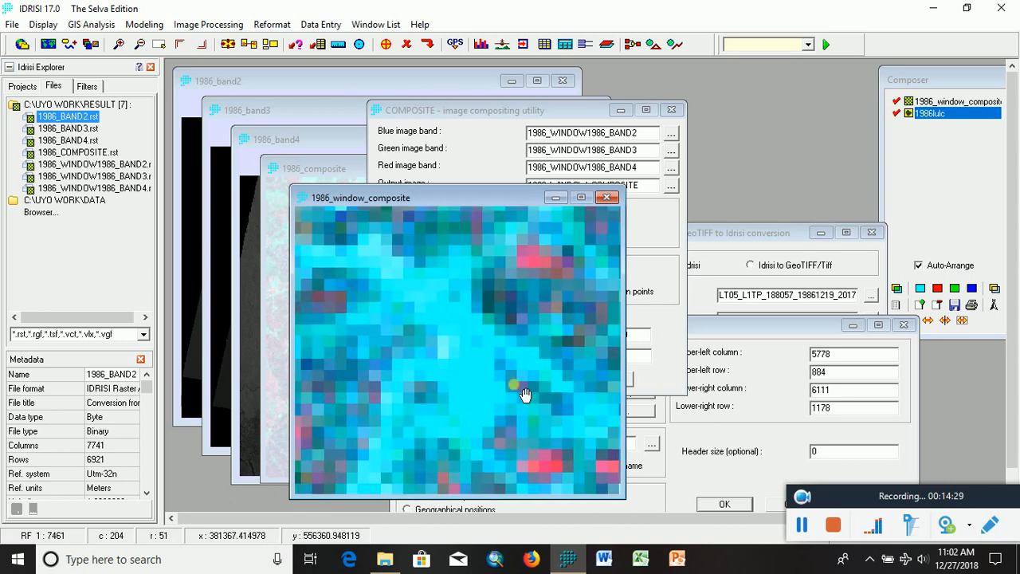
pyautogui.click(386, 45)
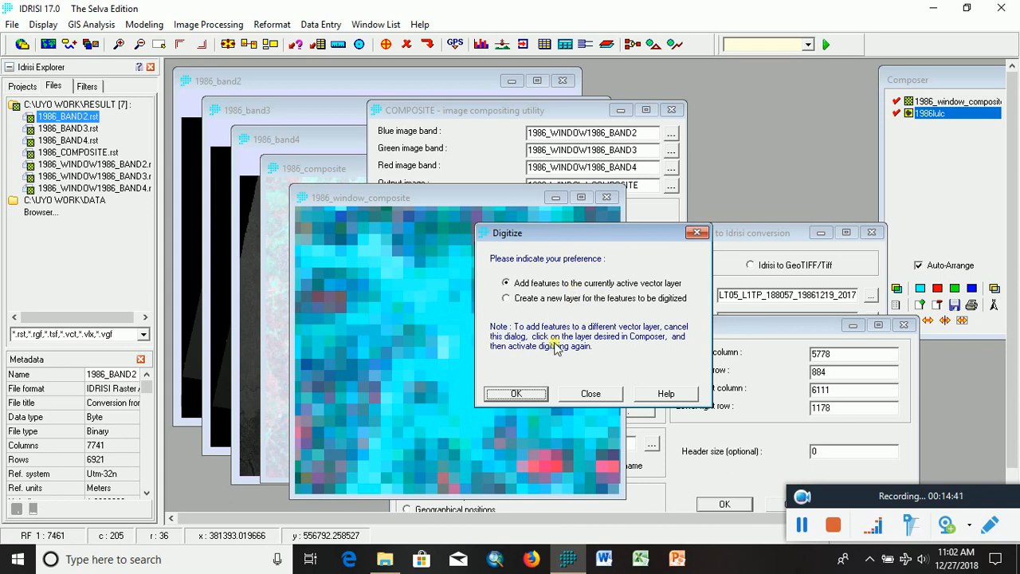
pyautogui.click(519, 394)
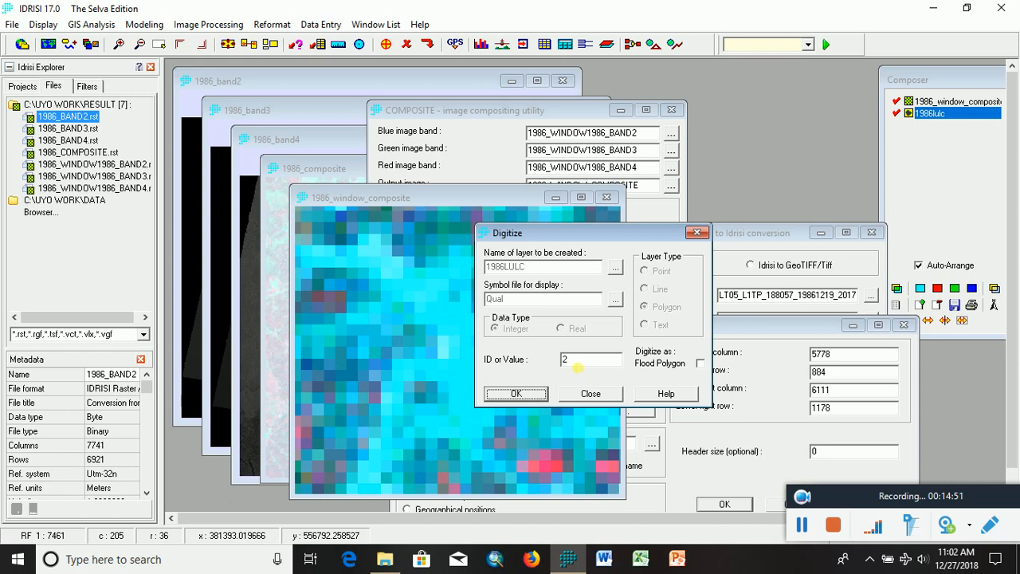
pyautogui.moveTo(578, 366); pyautogui.dragTo(551, 369)
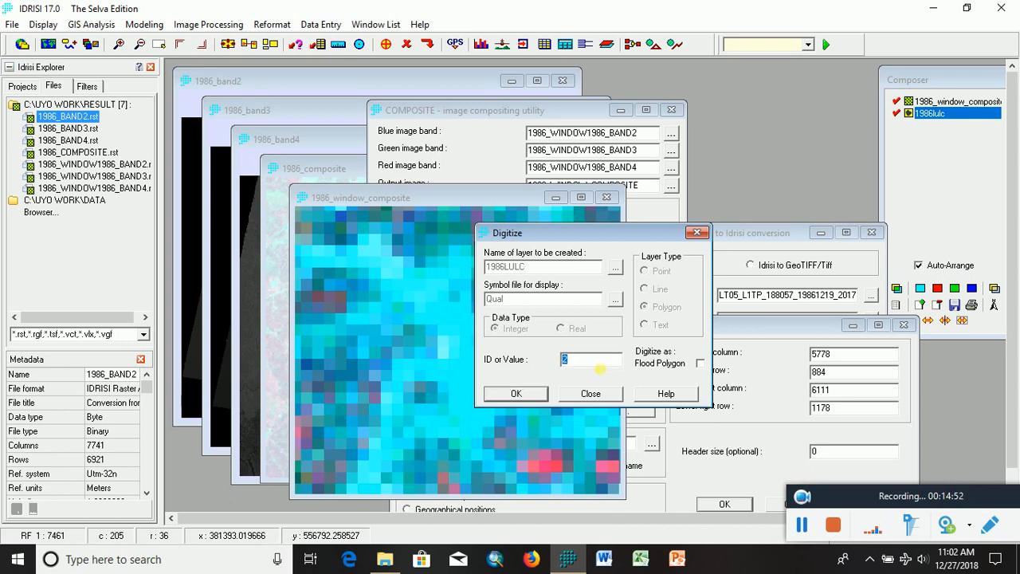
pyautogui.click(517, 394)
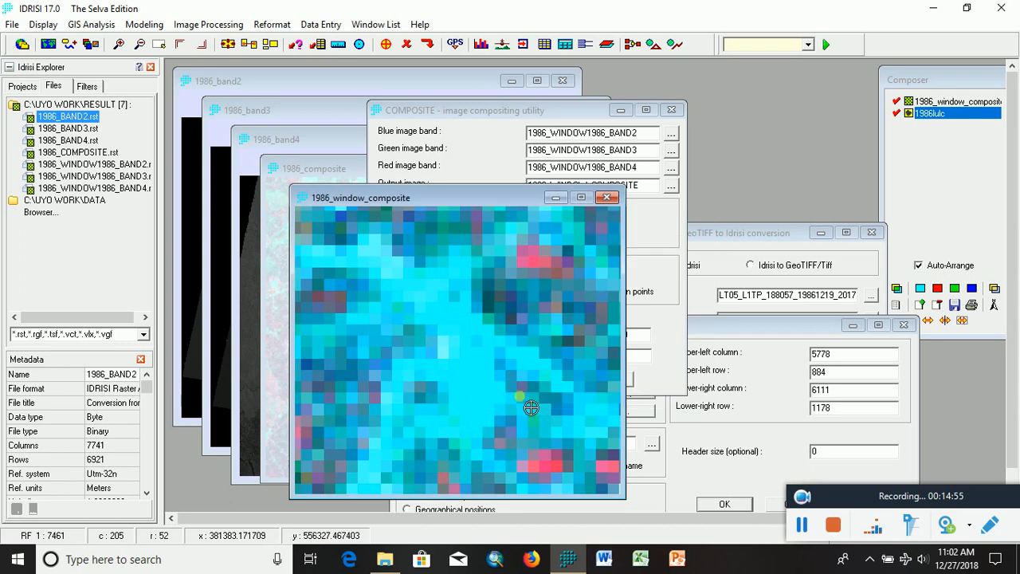
# - Digitize a larger training polygon around the bright cyan area at the town centre's road junction and inspect its placement
pyautogui.click(393, 265)
pyautogui.click(352, 325)
pyautogui.click(384, 347)
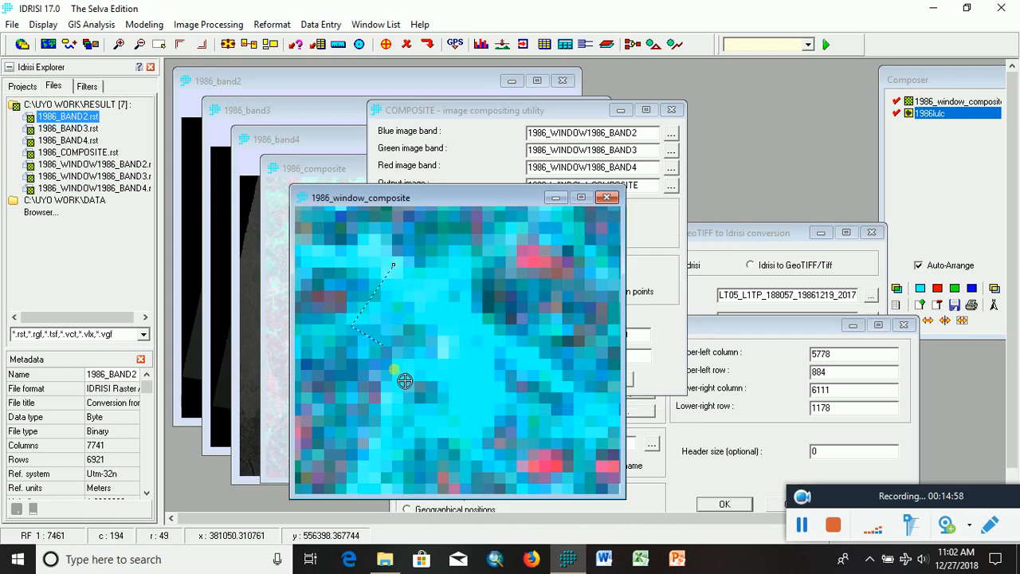
pyautogui.click(394, 369)
pyautogui.click(389, 416)
pyautogui.click(434, 432)
pyautogui.click(487, 435)
pyautogui.click(518, 411)
pyautogui.click(521, 374)
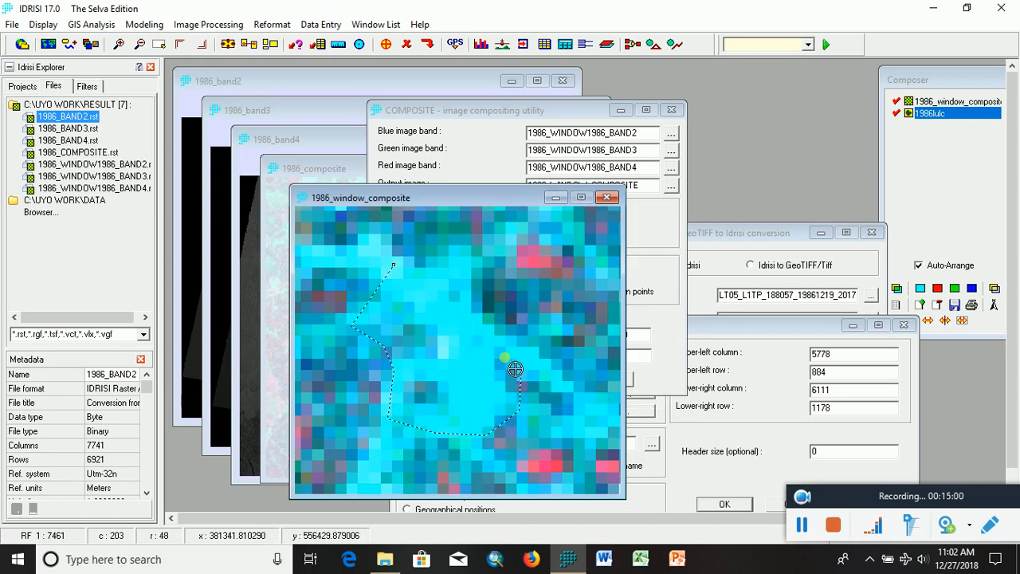
pyautogui.click(502, 350)
pyautogui.click(487, 318)
pyautogui.click(458, 263)
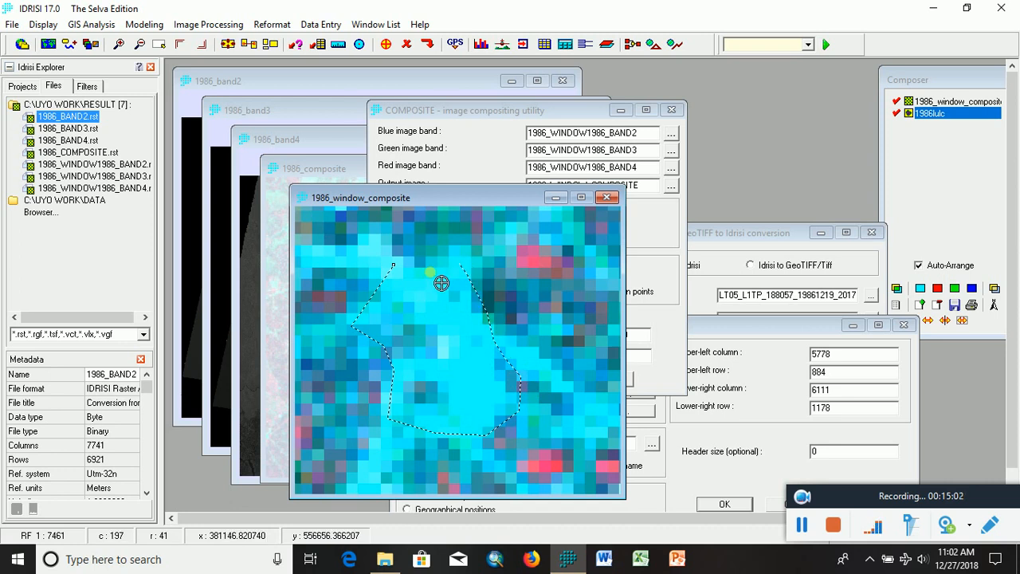
pyautogui.rightClick(394, 266)
pyautogui.scroll(-3, 458, 383)
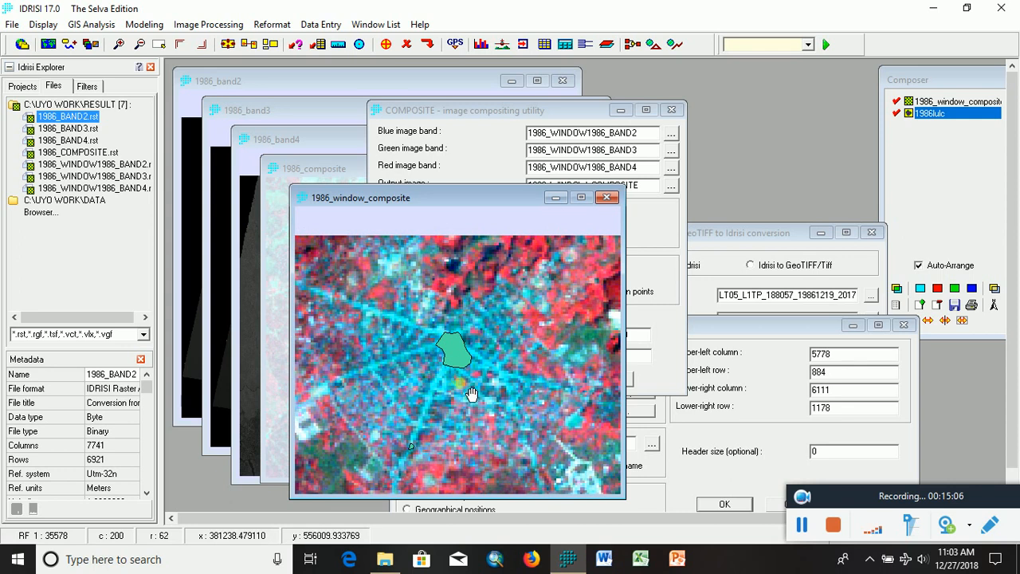
pyautogui.scroll(-2, 471, 393)
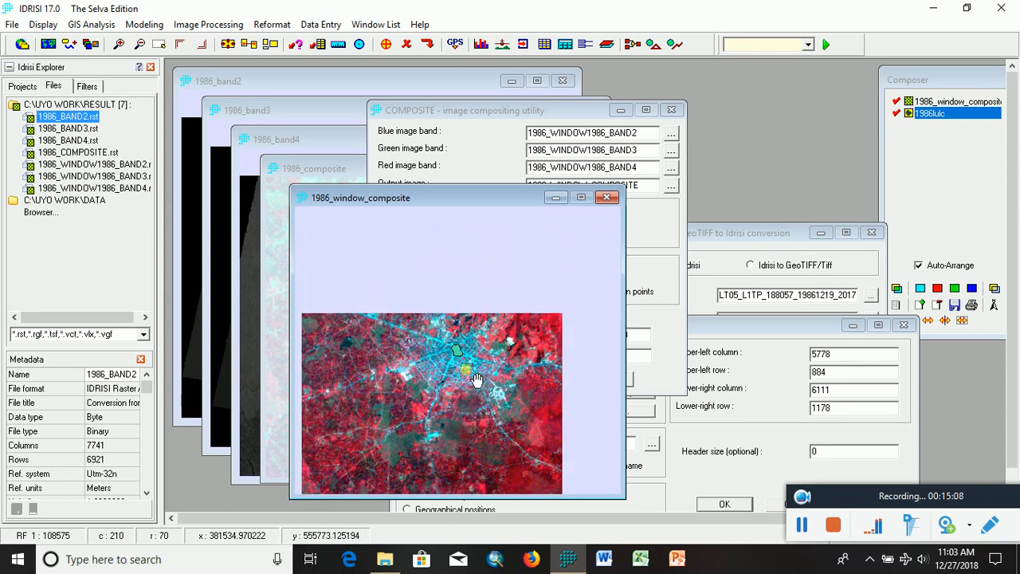
pyautogui.scroll(5, 476, 380)
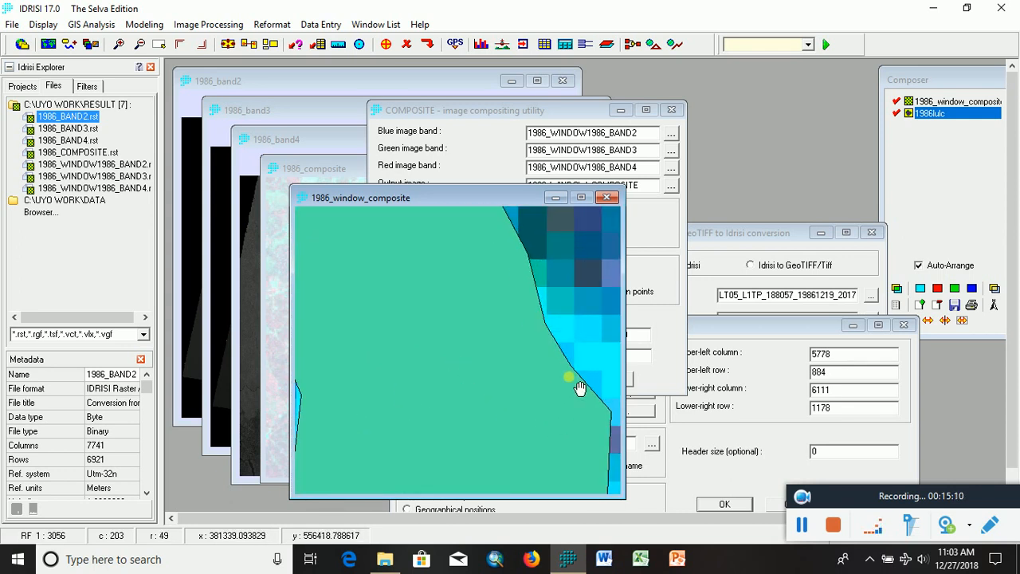
# - Resume digitizing just southeast of the town-centre polygon, adding to the active 1986LULC layer with ID 1
pyautogui.moveTo(580, 388); pyautogui.dragTo(289, 314)
pyautogui.moveTo(471, 423); pyautogui.dragTo(431, 291)
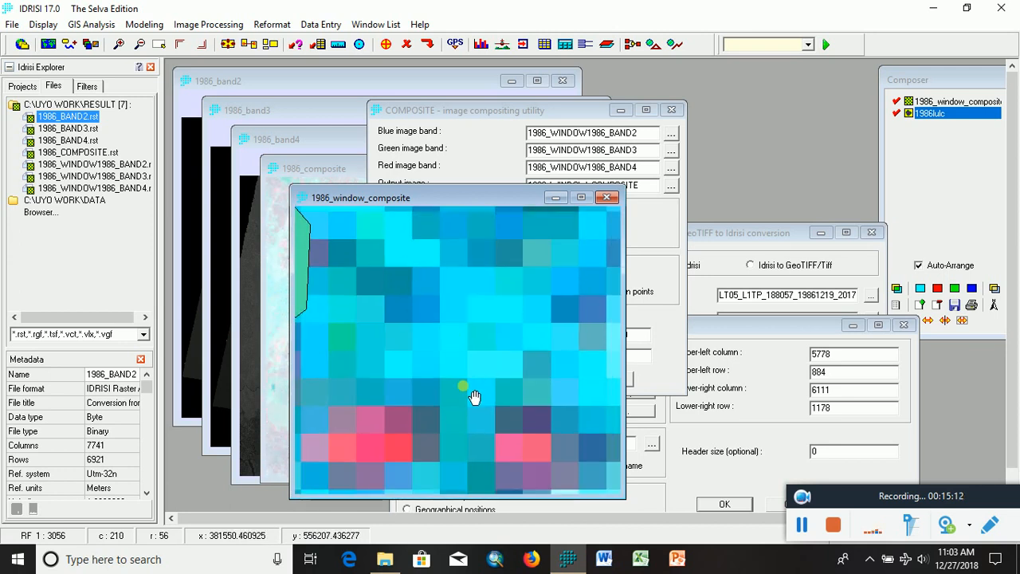
pyautogui.moveTo(474, 397); pyautogui.dragTo(469, 351)
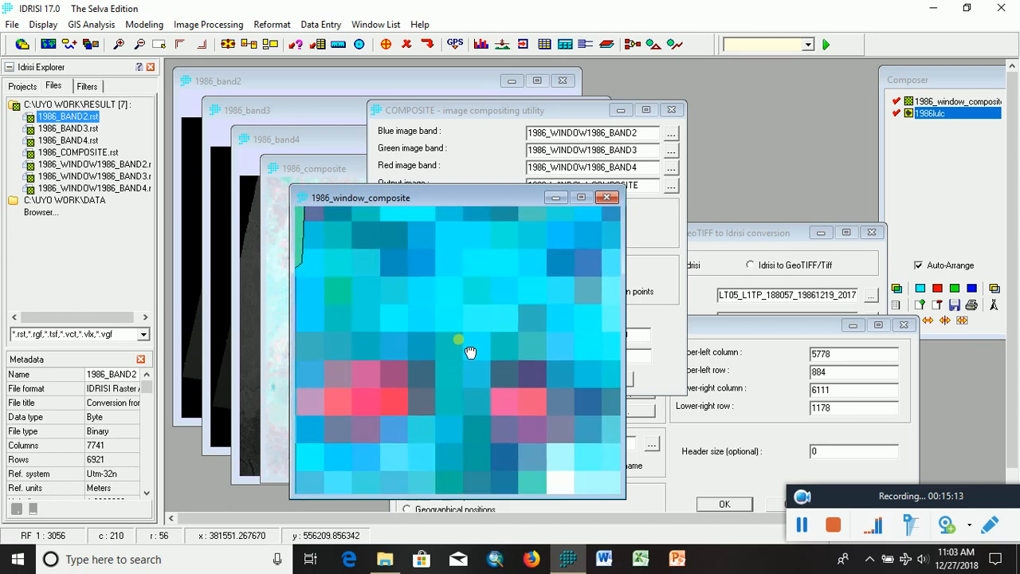
pyautogui.click(386, 44)
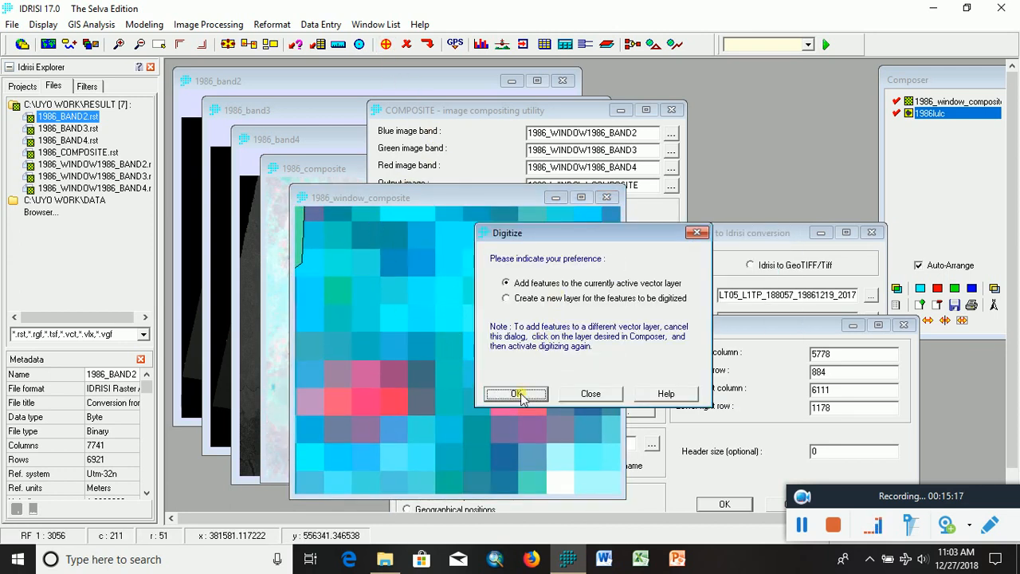
pyautogui.click(519, 394)
pyautogui.doubleClick(592, 361)
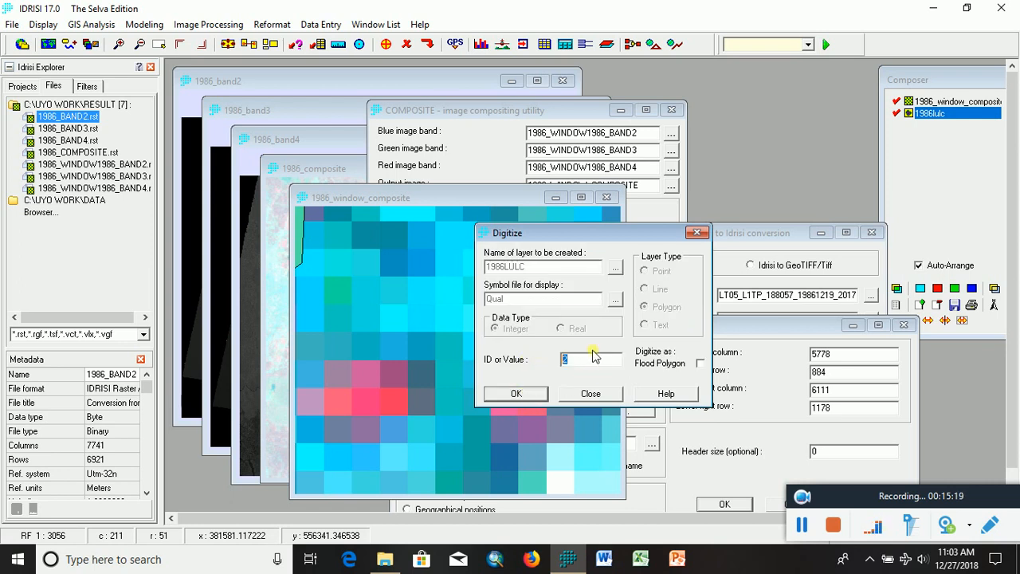
pyautogui.write('1')
pyautogui.click(517, 394)
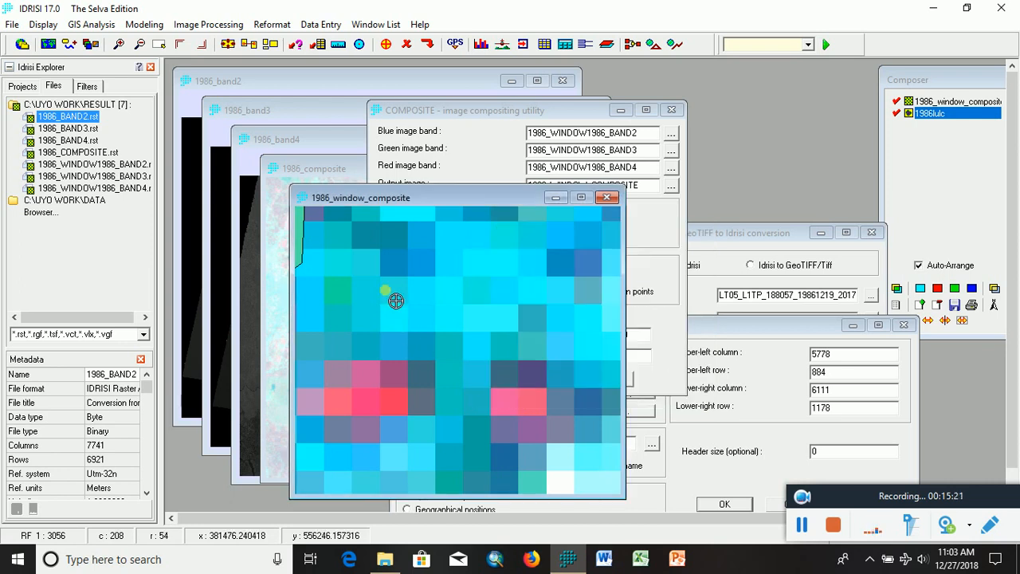
# - Digitize an elongated, curved training polygon around the bright cyan pixels just southeast of the large town-centre polygon
pyautogui.click(351, 260)
pyautogui.moveTo(405, 294)
pyautogui.mouseDown()
pyautogui.moveTo(440, 286)
pyautogui.moveTo(471, 234)
pyautogui.moveTo(533, 269)
pyautogui.moveTo(496, 313)
pyautogui.moveTo(446, 335)
pyautogui.moveTo(353, 319)
pyautogui.moveTo(348, 262)
pyautogui.mouseUp()
pyautogui.rightClick(351, 263)
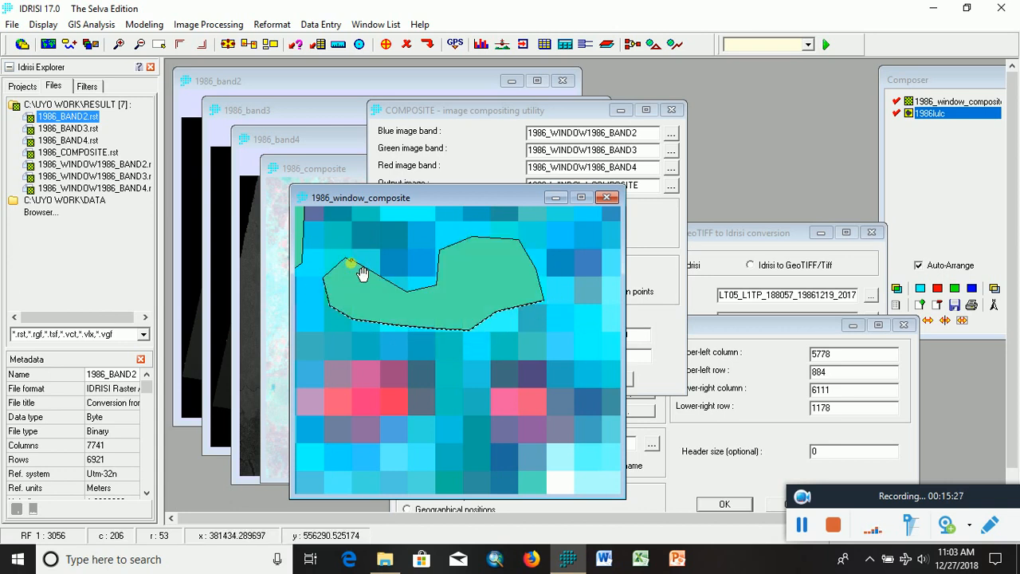
# - Resume digitizing at the next bright cyan area further southeast, adding to the active 1986LULC layer and reusing ID 1
pyautogui.scroll(-11, 351, 263)
pyautogui.scroll(8, 499, 419)
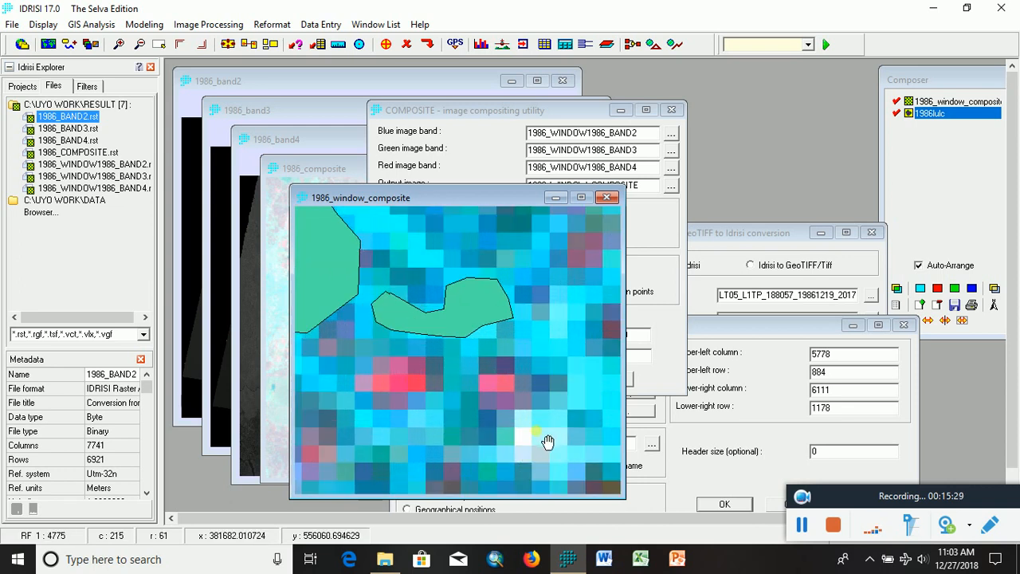
pyautogui.moveTo(461, 308); pyautogui.dragTo(456, 279)
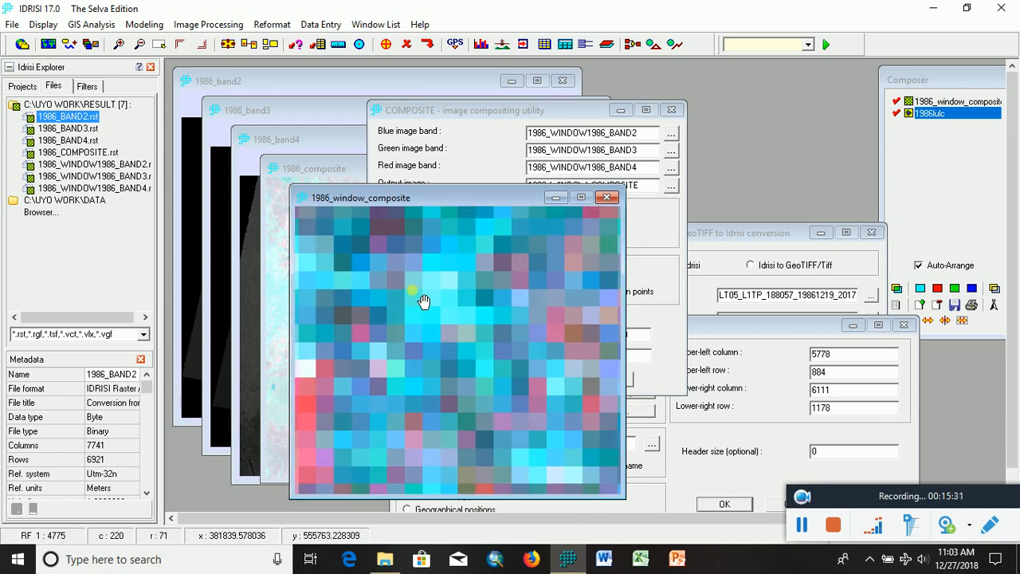
pyautogui.click(385, 45)
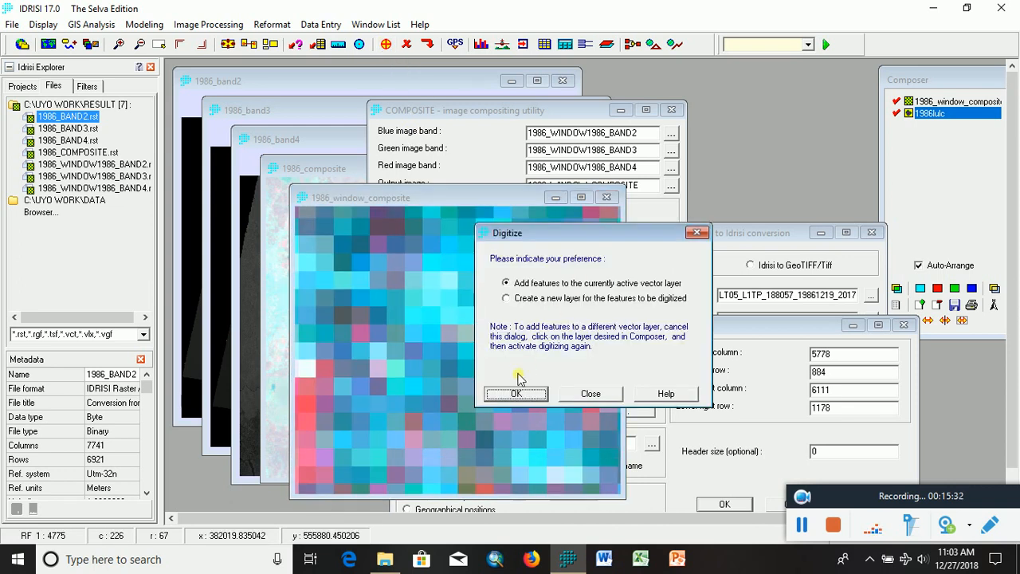
pyautogui.click(517, 393)
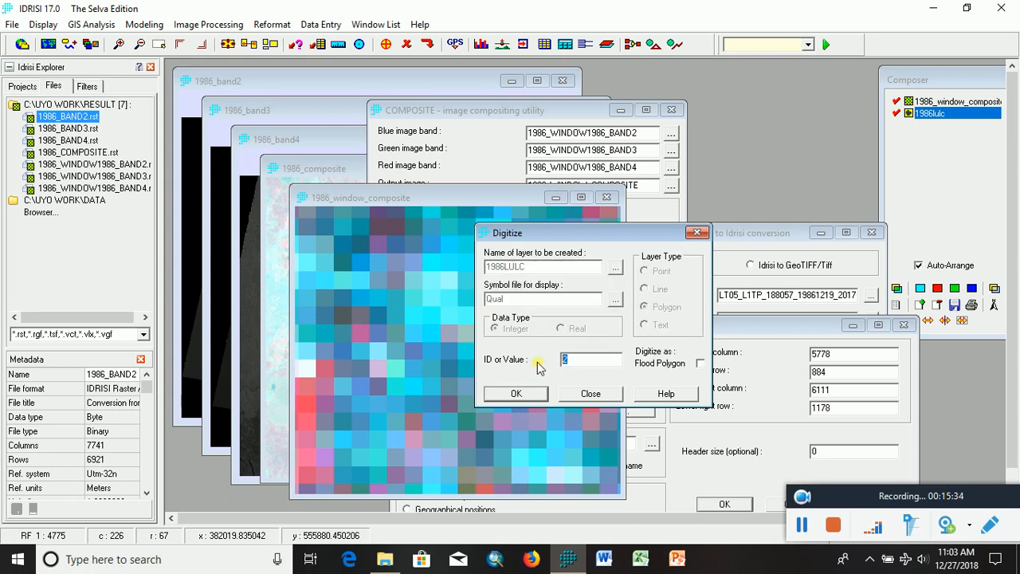
pyautogui.click(520, 393)
# - Digitize a rounded training polygon around the light cyan pixel cluster southeast of the town centre
pyautogui.click(451, 245)
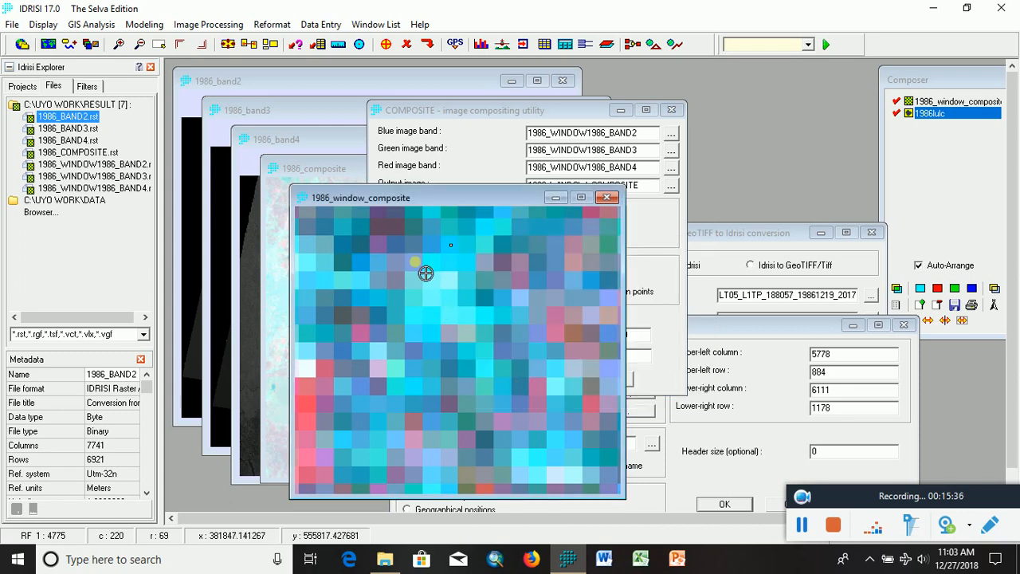
pyautogui.click(408, 267)
pyautogui.click(415, 368)
pyautogui.click(458, 384)
pyautogui.click(520, 383)
pyautogui.click(520, 351)
pyautogui.click(484, 254)
pyautogui.click(478, 250)
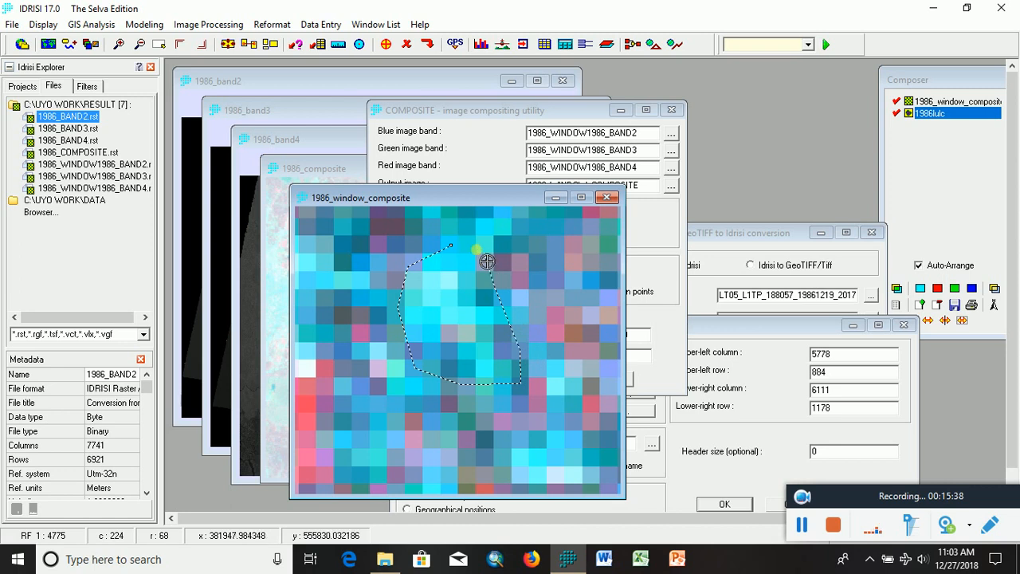
pyautogui.rightClick(459, 258)
# - Start digitizing a new class with ID 2 in the active 1986LULC layer, over the dark red vegetation in the image's southeast
pyautogui.scroll(-2, 459, 258)
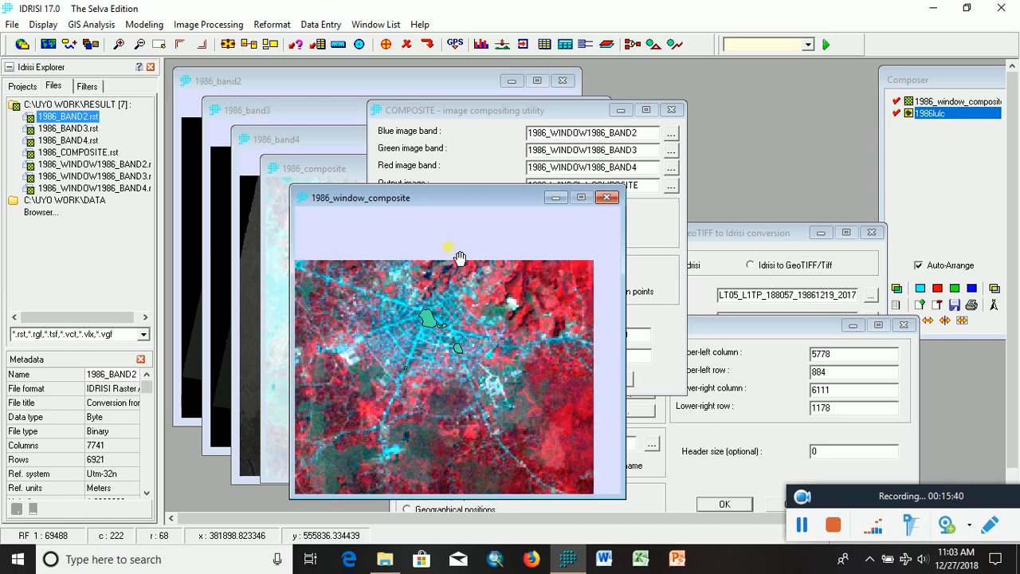
pyautogui.scroll(-2, 424, 362)
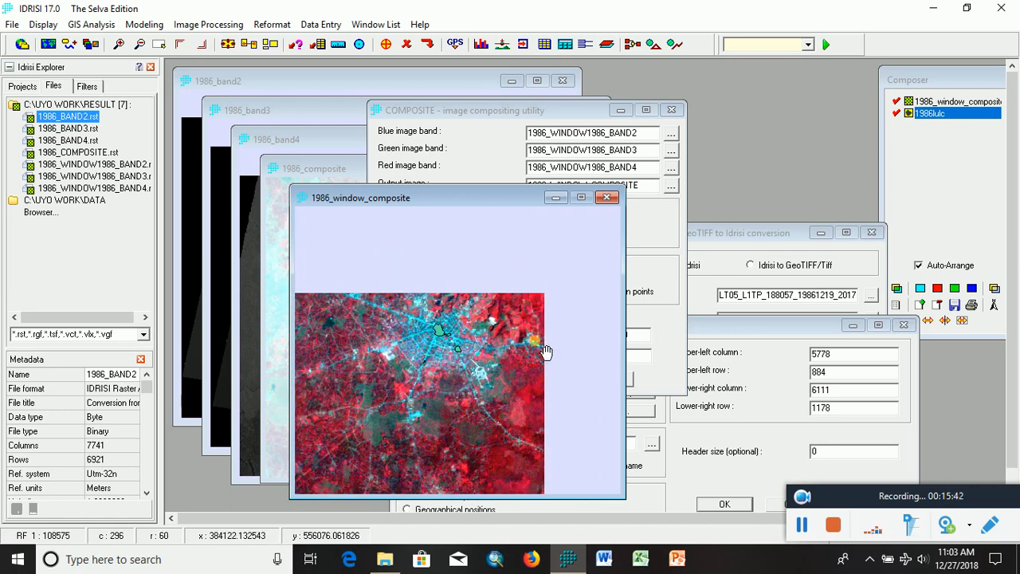
pyautogui.moveTo(383, 314); pyautogui.dragTo(449, 343)
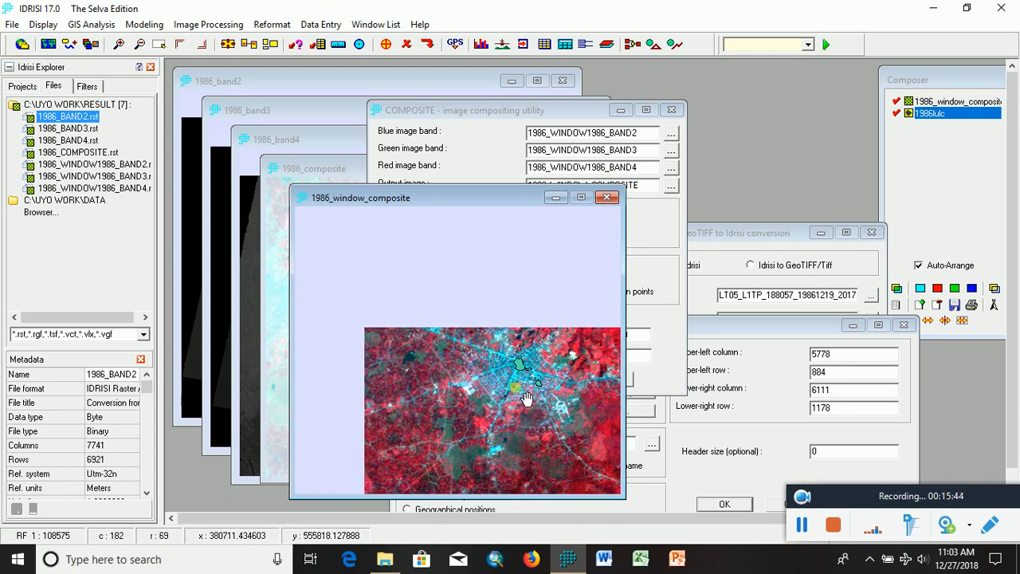
pyautogui.moveTo(519, 390); pyautogui.dragTo(443, 320)
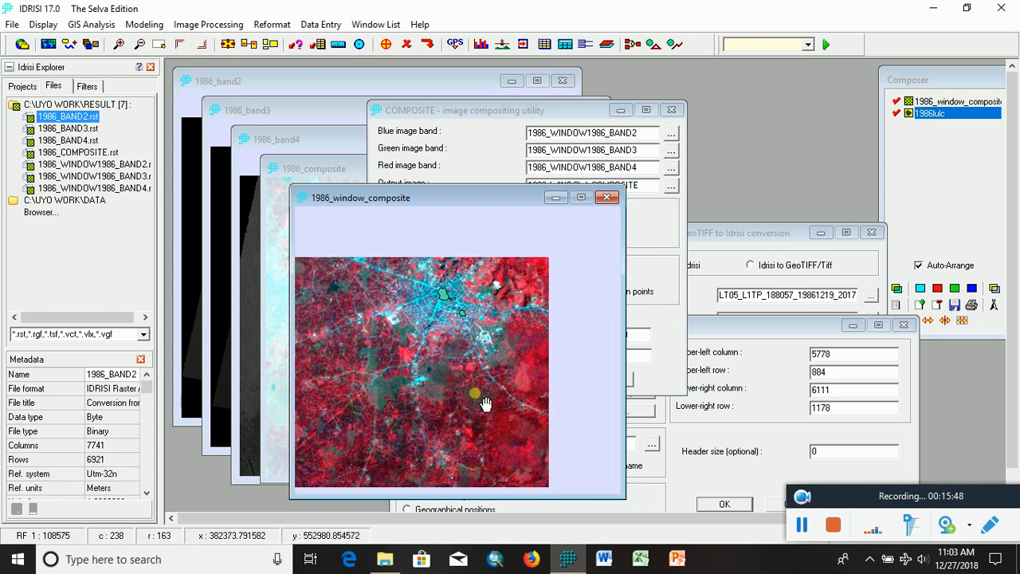
pyautogui.scroll(3, 478, 402)
pyautogui.scroll(4, 515, 377)
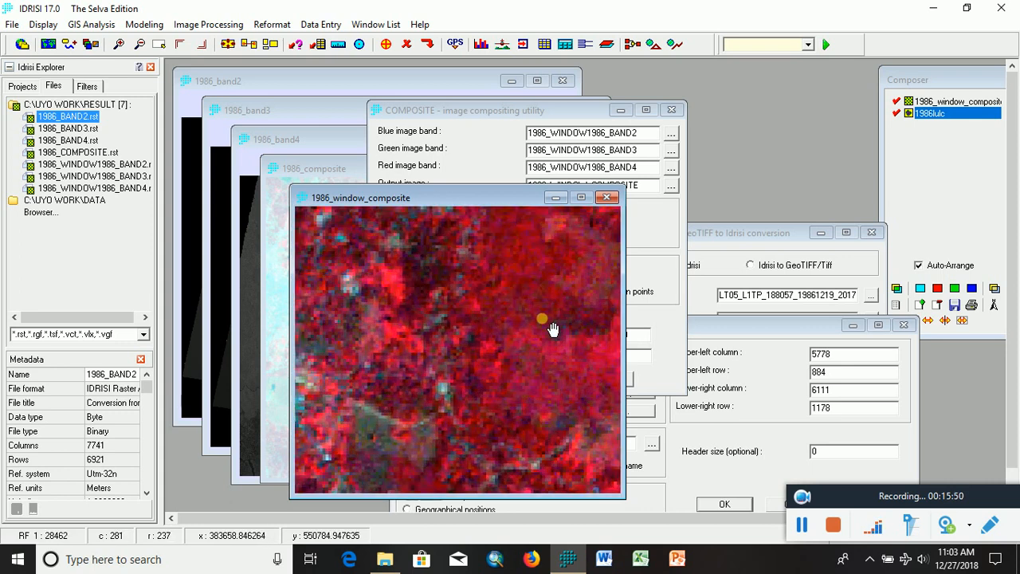
pyautogui.scroll(2, 455, 337)
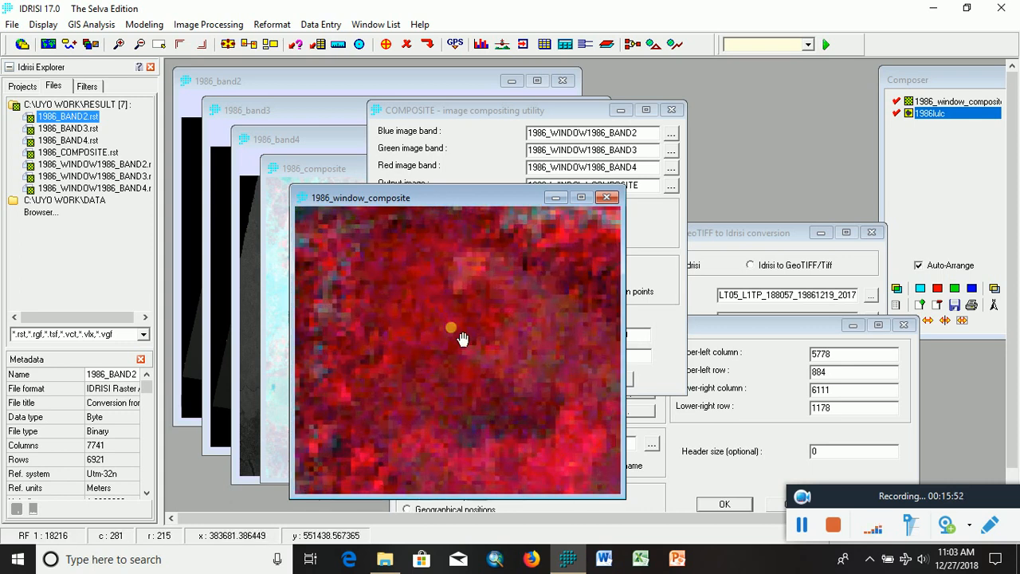
pyautogui.scroll(2, 483, 371)
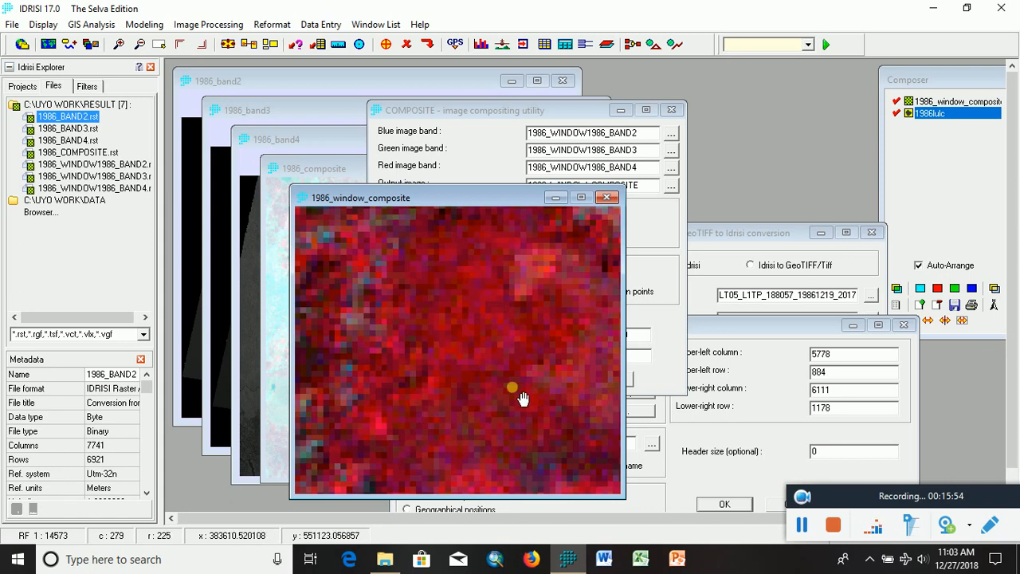
pyautogui.click(385, 44)
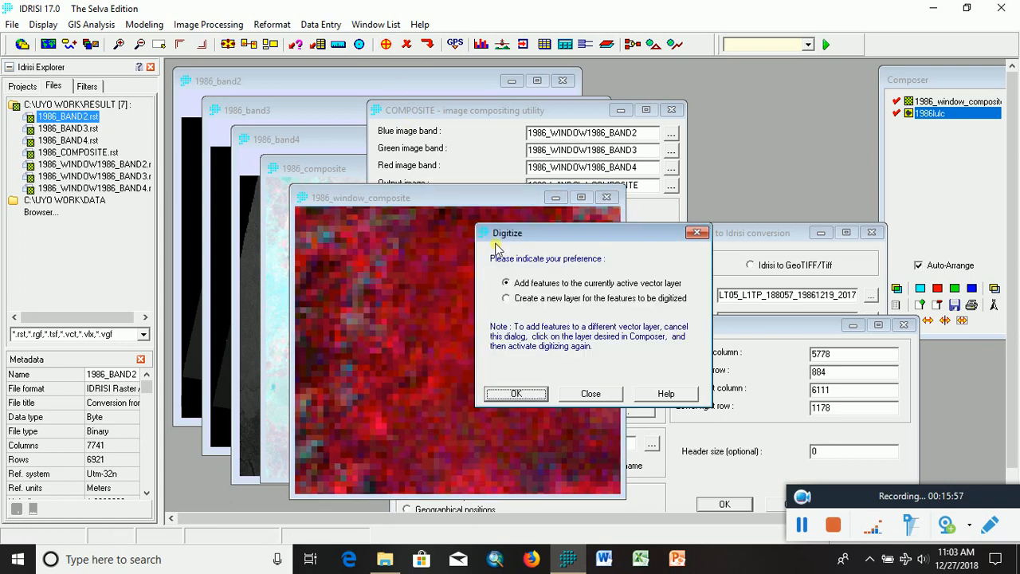
pyautogui.click(514, 393)
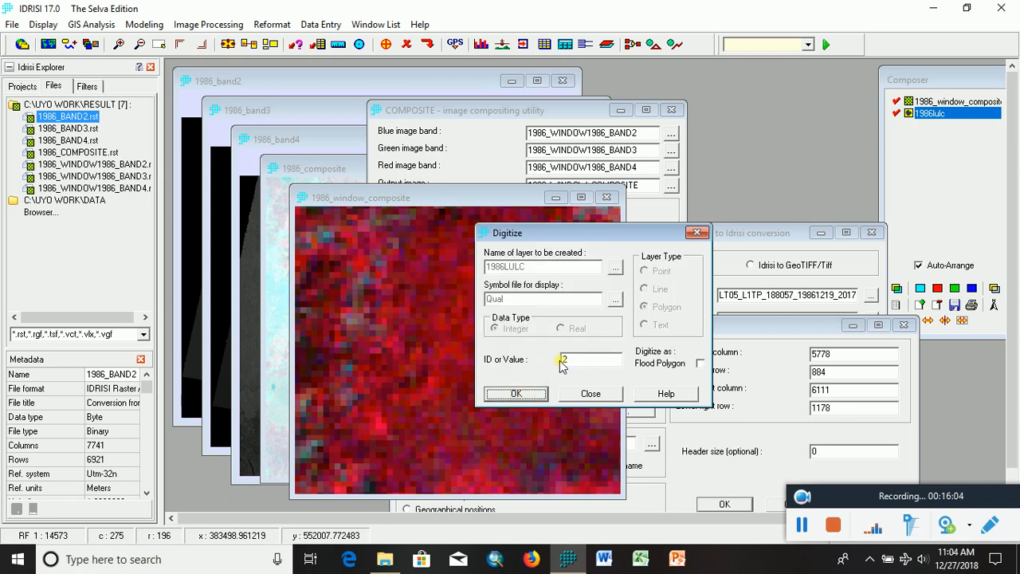
pyautogui.click(518, 394)
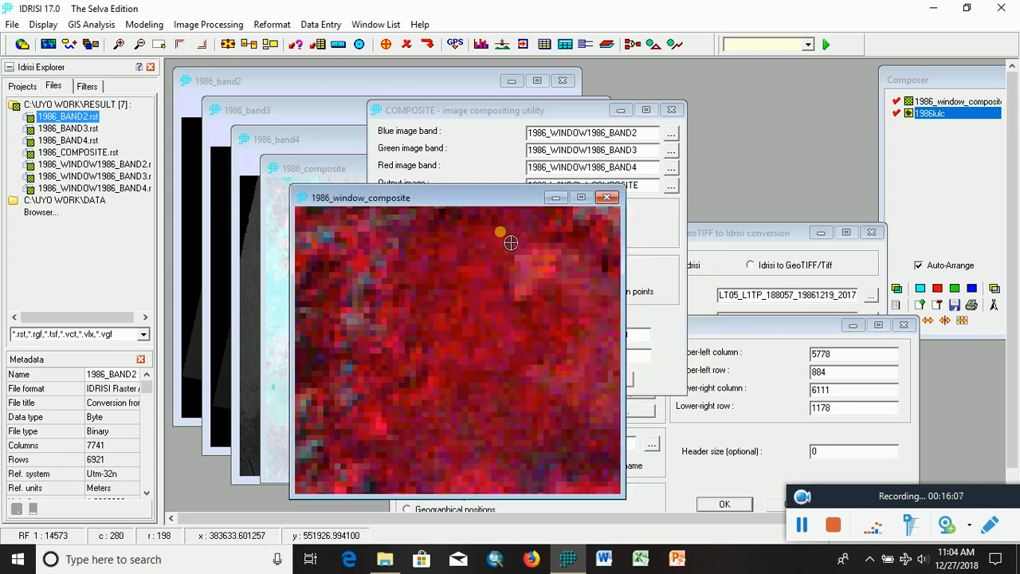
# - Digitize a large rounded training polygon over the uniform dark red vegetation in the southeast of the composite
pyautogui.click(440, 239)
pyautogui.click(412, 301)
pyautogui.click(426, 386)
pyautogui.click(478, 416)
pyautogui.click(532, 416)
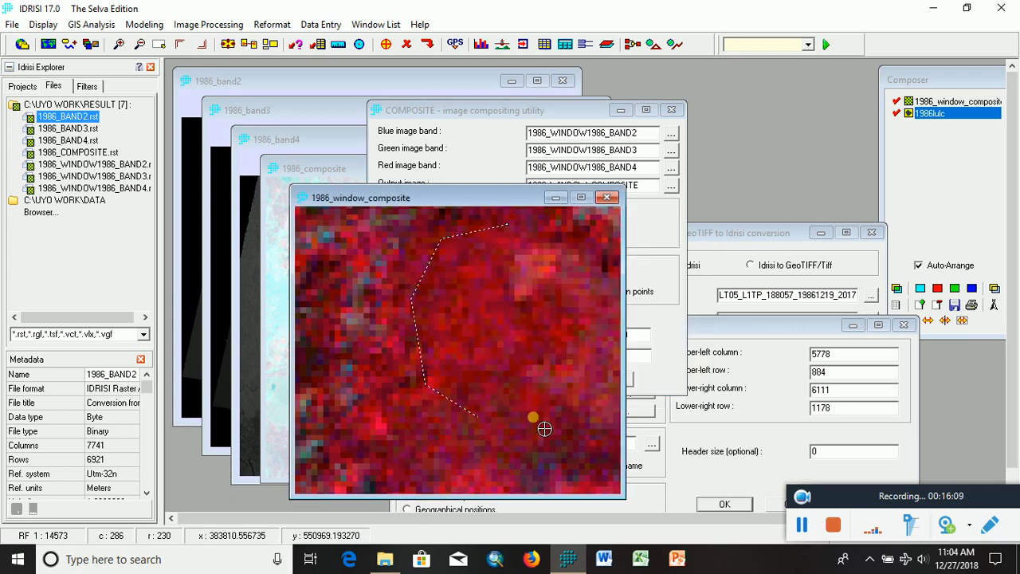
pyautogui.click(560, 396)
pyautogui.click(585, 354)
pyautogui.click(584, 302)
pyautogui.click(550, 231)
pyautogui.click(508, 227)
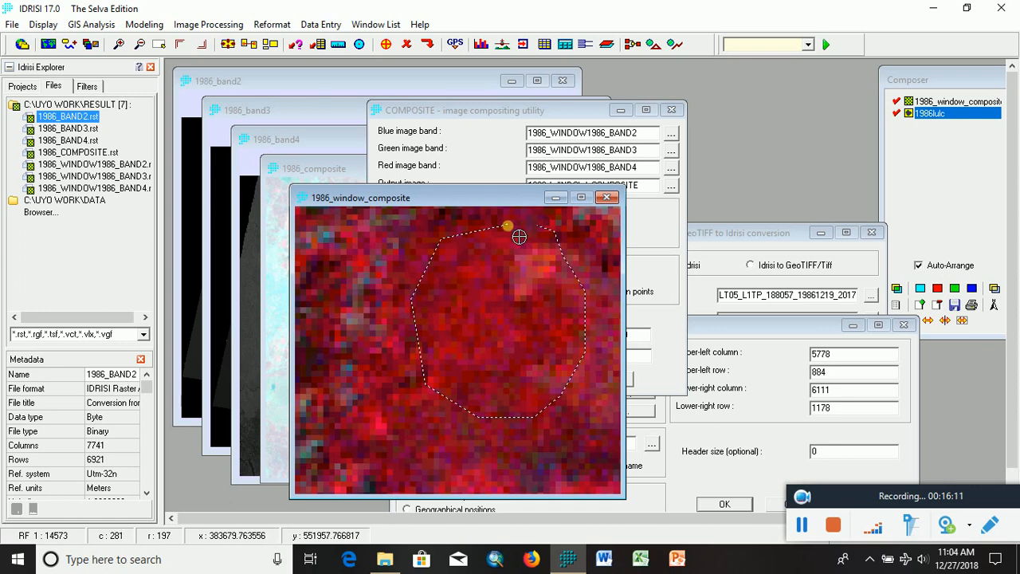
pyautogui.rightClick(519, 237)
# - Resume digitizing at the bright red vegetation northeast of the first vegetation polygon, adding to the active 1986LULC layer with ID 2
pyautogui.scroll(-3, 483, 337)
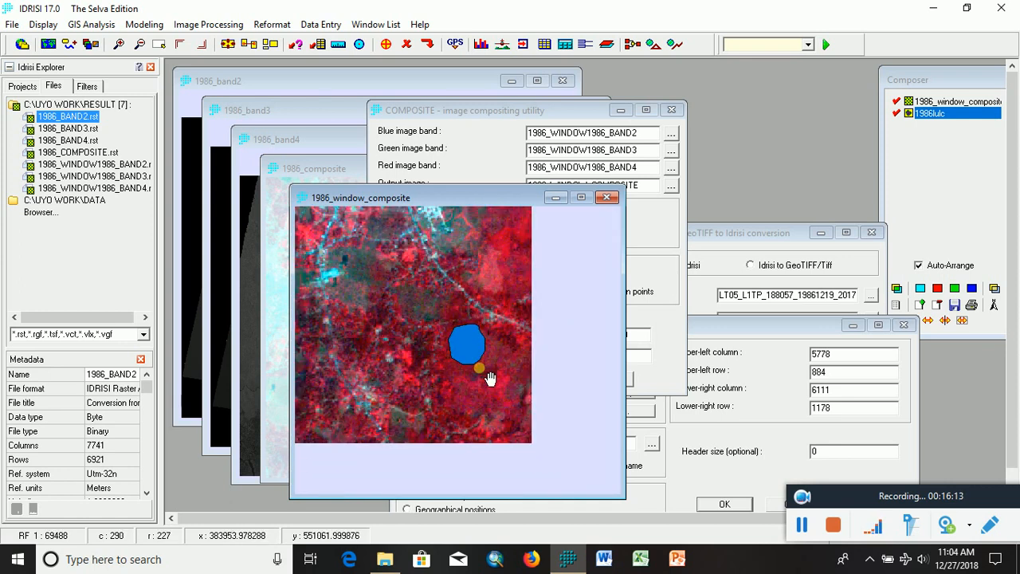
pyautogui.scroll(5, 478, 347)
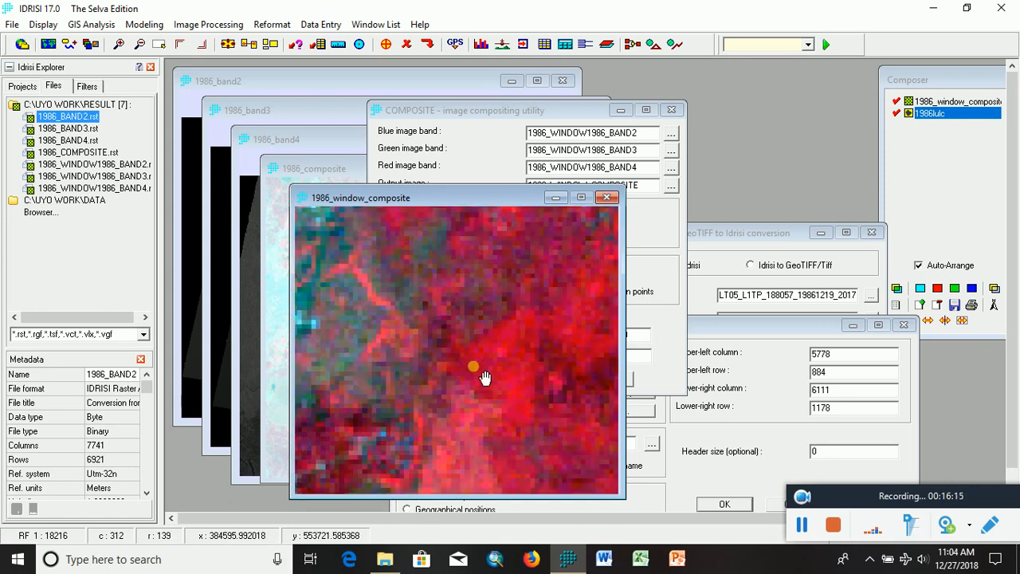
pyautogui.scroll(4, 486, 333)
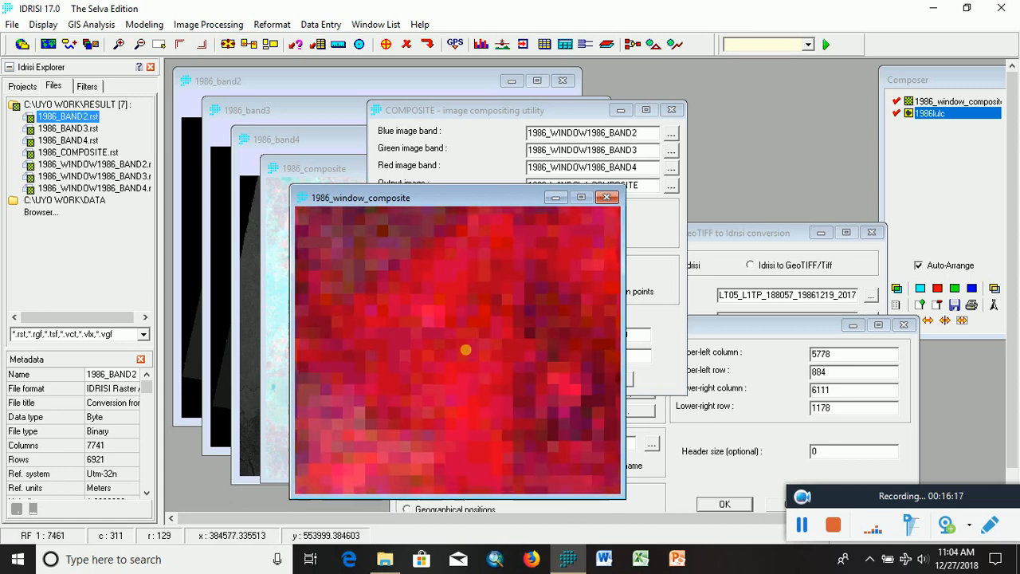
pyautogui.click(386, 44)
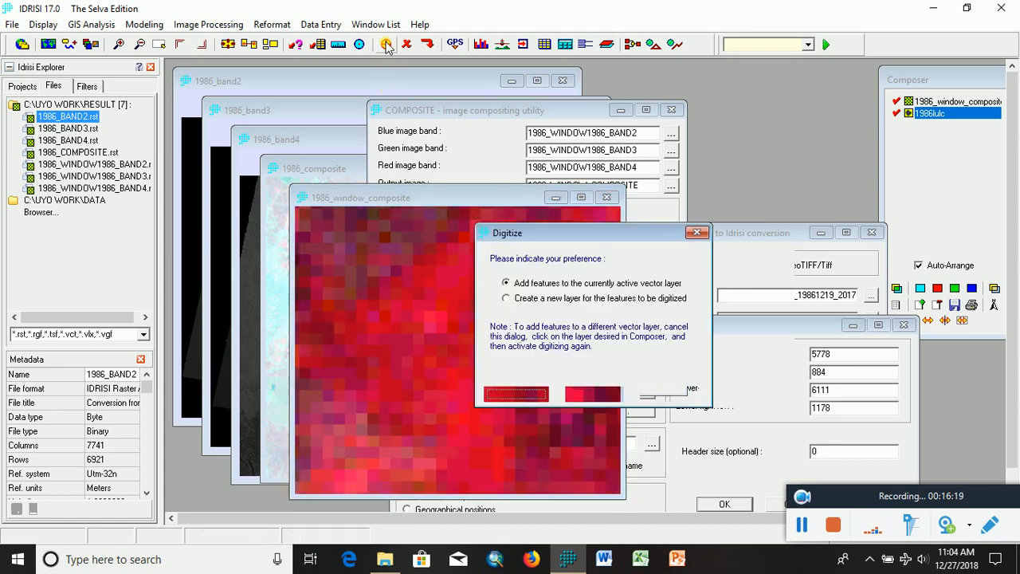
pyautogui.click(520, 393)
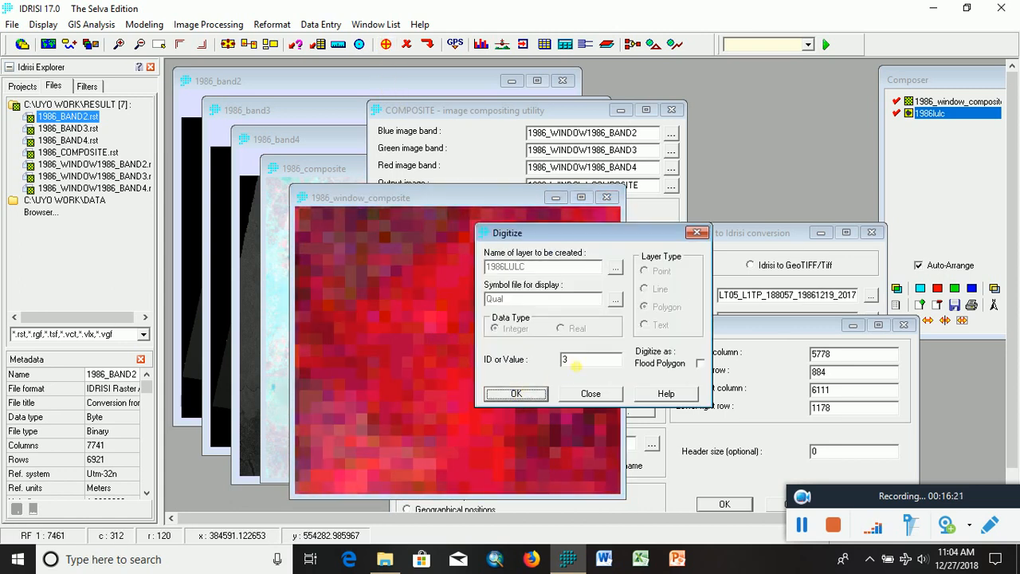
pyautogui.moveTo(576, 364); pyautogui.dragTo(545, 360)
pyautogui.click(516, 395)
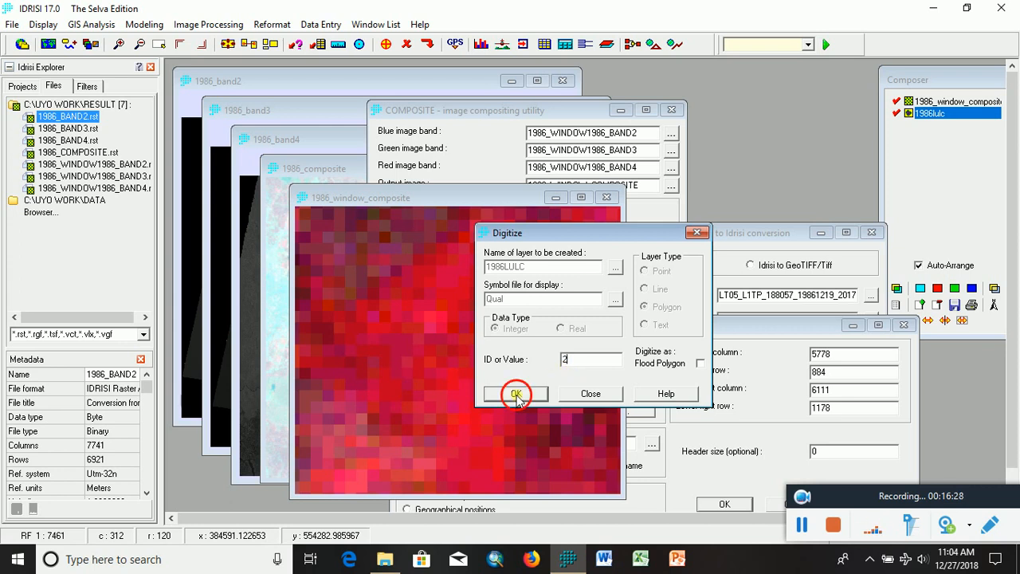
# - Digitize a rounded training polygon over the bright red vegetation near the eastern edge and inspect its placement on the composite
pyautogui.click(472, 232)
pyautogui.click(387, 361)
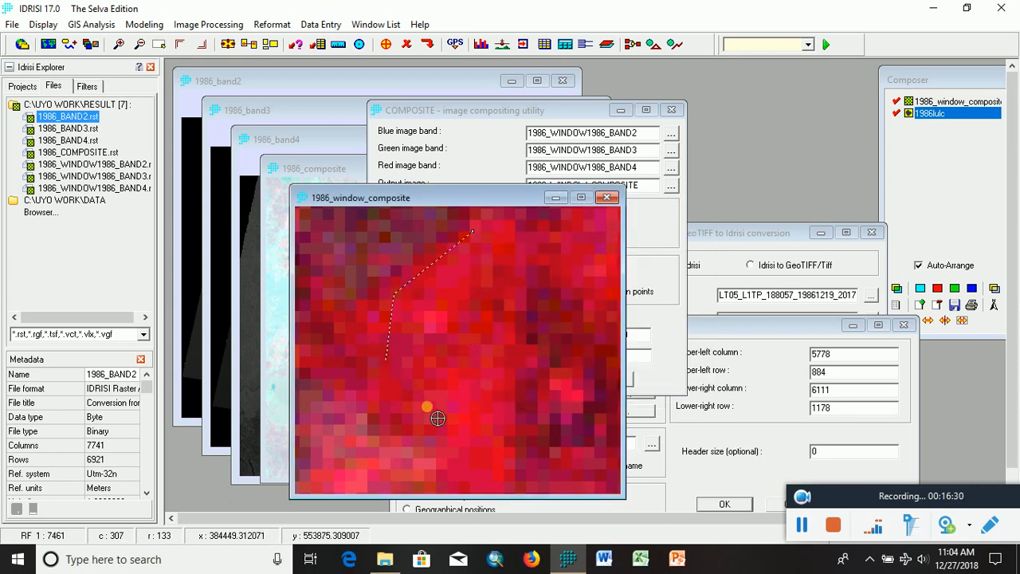
pyautogui.click(438, 412)
pyautogui.click(480, 436)
pyautogui.click(516, 434)
pyautogui.click(564, 442)
pyautogui.click(607, 386)
pyautogui.click(603, 331)
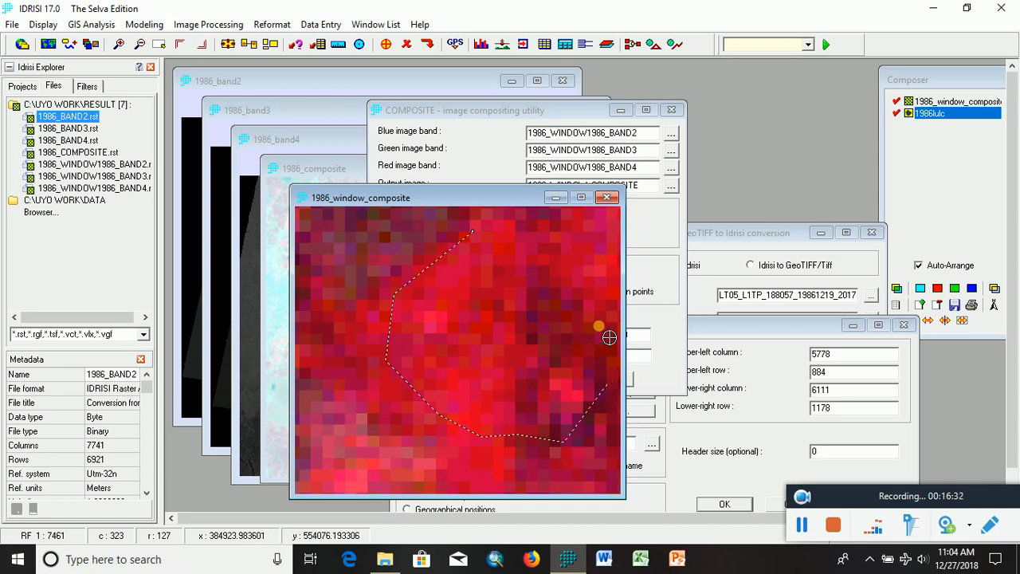
pyautogui.click(599, 267)
pyautogui.click(590, 237)
pyautogui.click(548, 229)
pyautogui.click(494, 231)
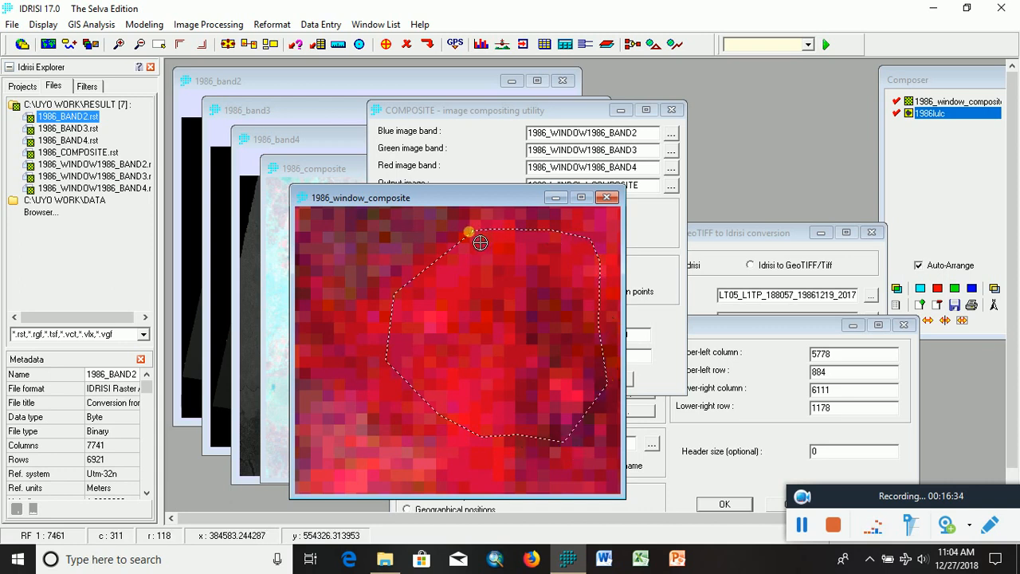
pyautogui.rightClick(480, 242)
pyautogui.scroll(-3, 478, 343)
pyautogui.scroll(-1, 524, 355)
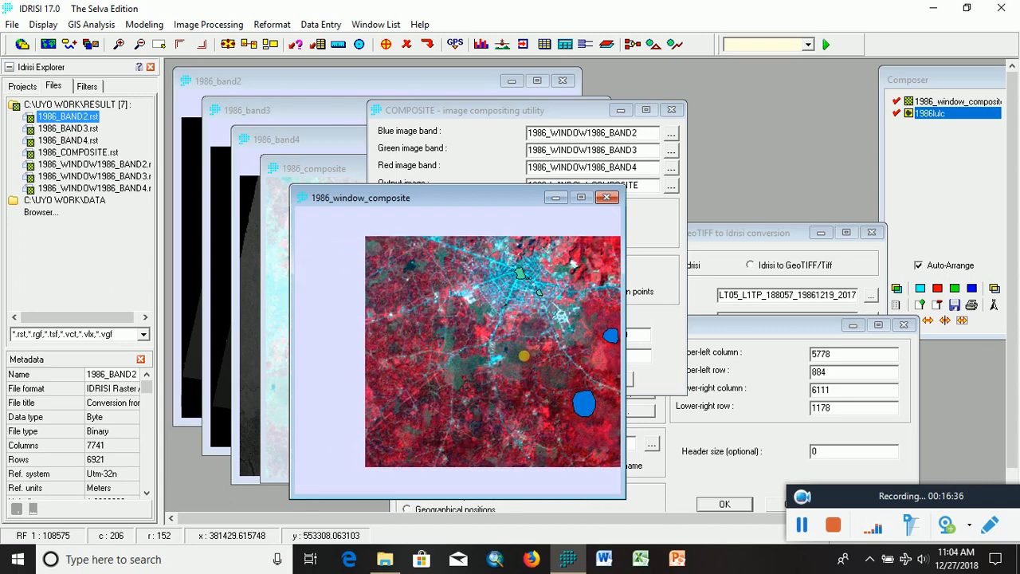
pyautogui.scroll(4, 458, 390)
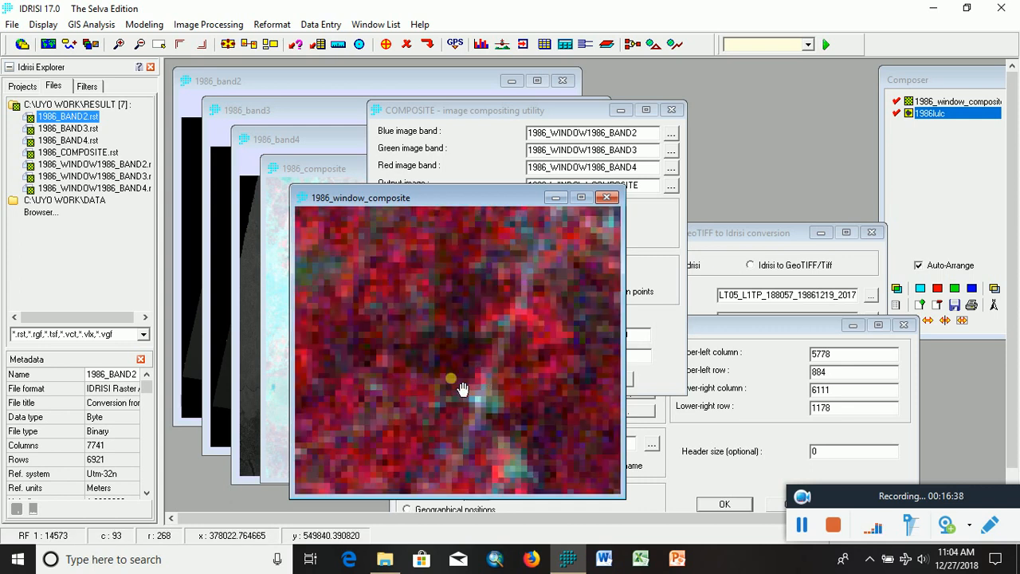
# - Digitize a large rounded training polygon with ID 2 over the dark red vegetation in the composite's southwest, adding it to the active 1986LULC layer
pyautogui.scroll(1, 463, 348)
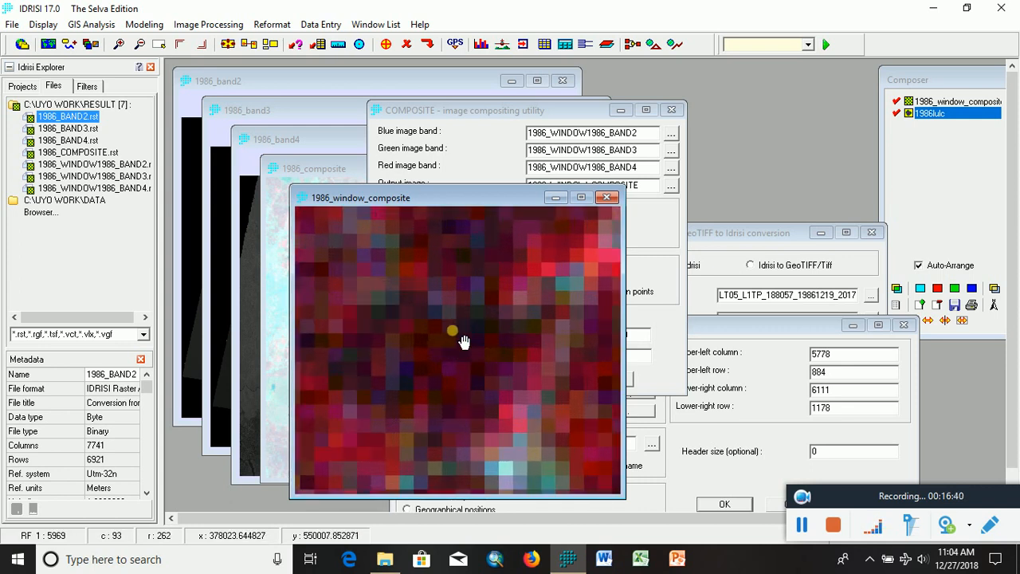
pyautogui.click(384, 44)
pyautogui.click(516, 394)
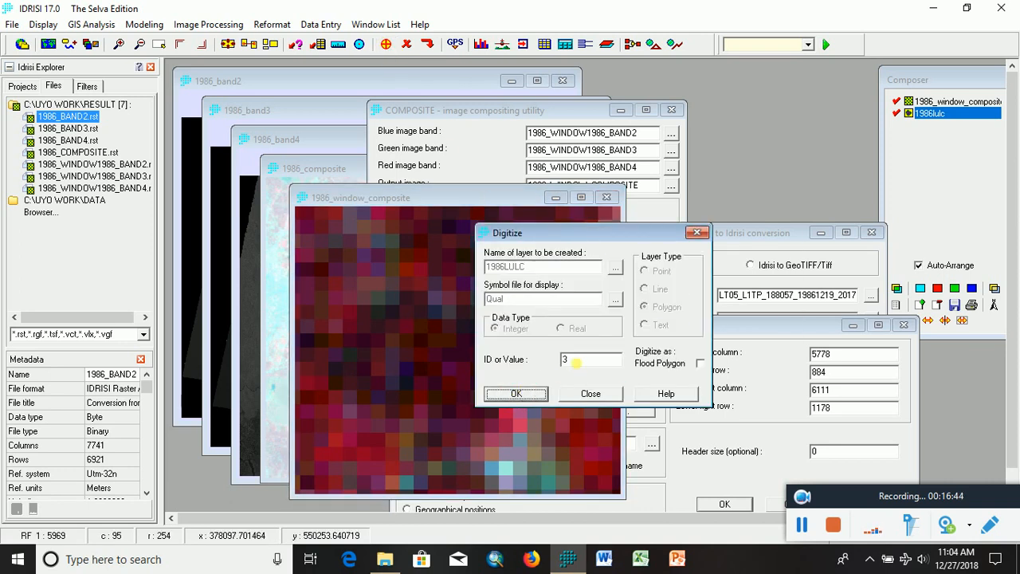
pyautogui.doubleClick(575, 361)
pyautogui.write('2')
pyautogui.click(518, 394)
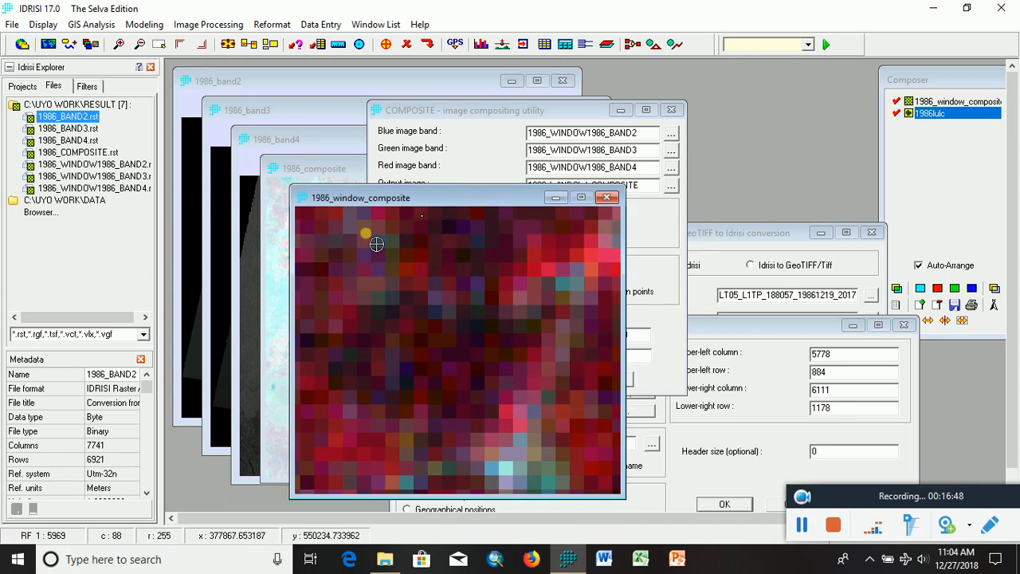
pyautogui.click(334, 251)
pyautogui.click(317, 386)
pyautogui.moveTo(462, 428)
pyautogui.mouseDown()
pyautogui.moveTo(512, 366)
pyautogui.moveTo(534, 263)
pyautogui.moveTo(480, 235)
pyautogui.moveTo(433, 228)
pyautogui.mouseUp()
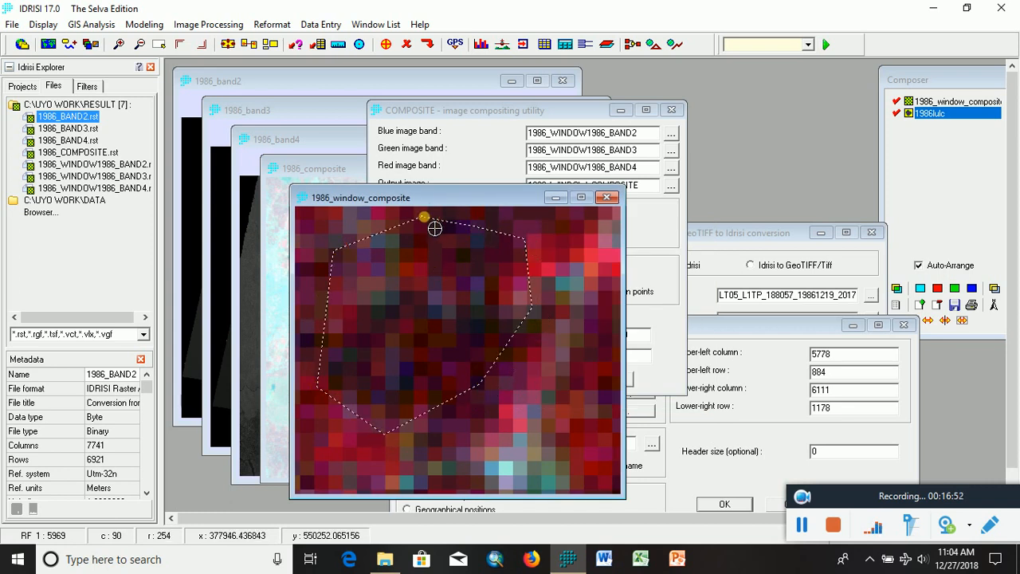
pyautogui.rightClick(432, 228)
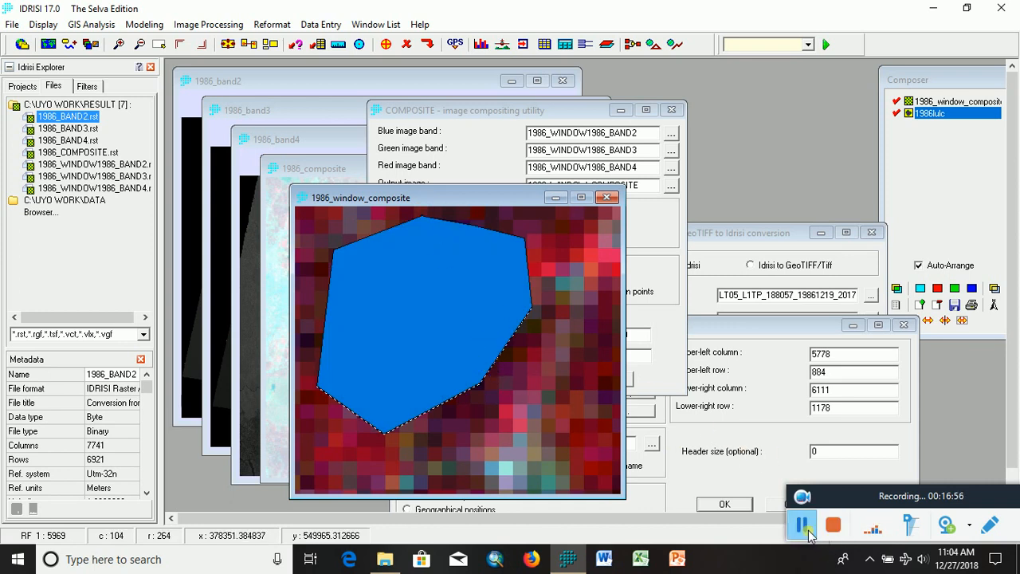
pyautogui.click(802, 525)
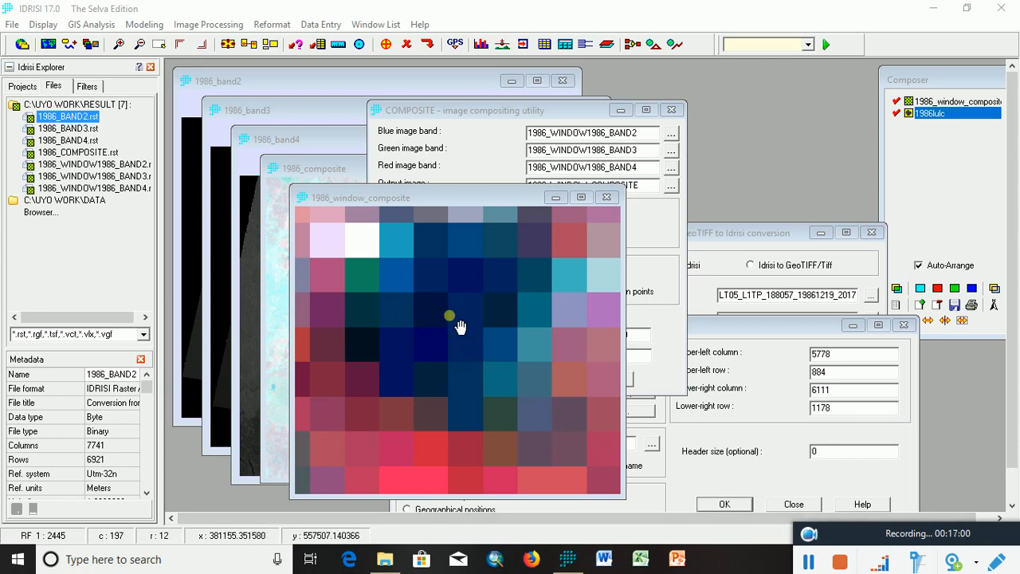
# - Digitize a rounded training polygon with ID 3 over the dark blue patch near the composite's northern edge, in the active 1986LULC layer
pyautogui.click(386, 44)
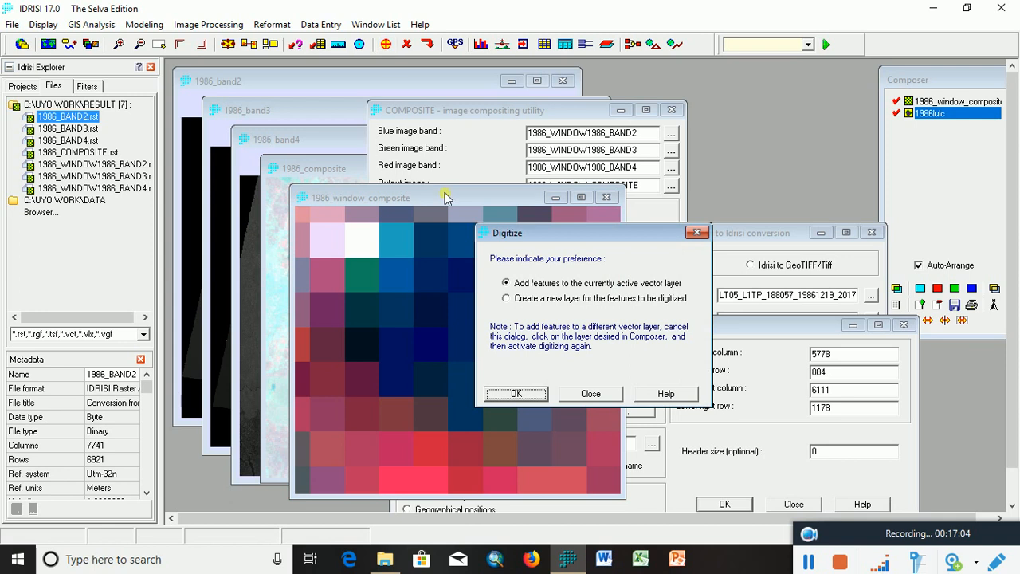
pyautogui.click(517, 393)
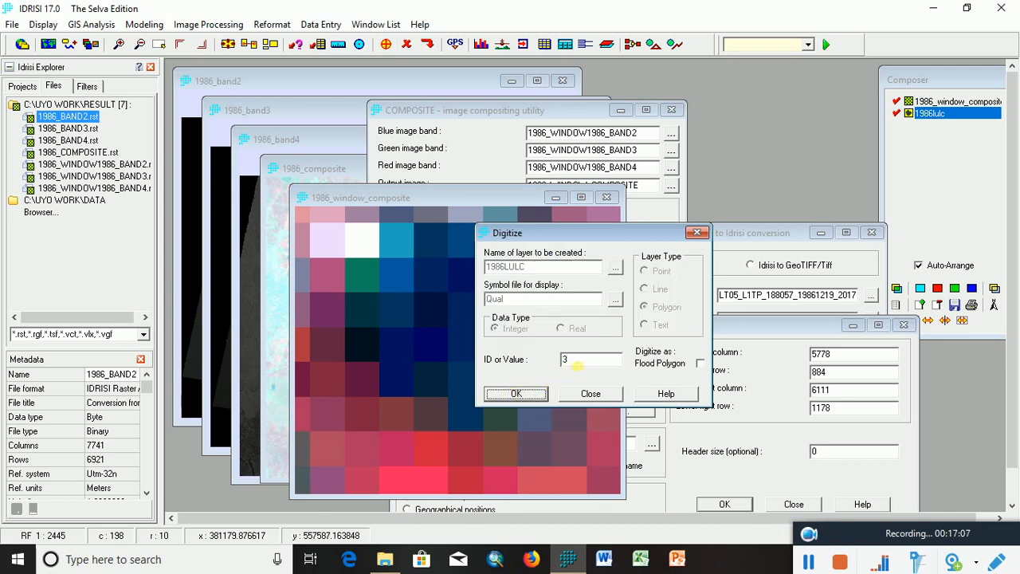
pyautogui.click(516, 394)
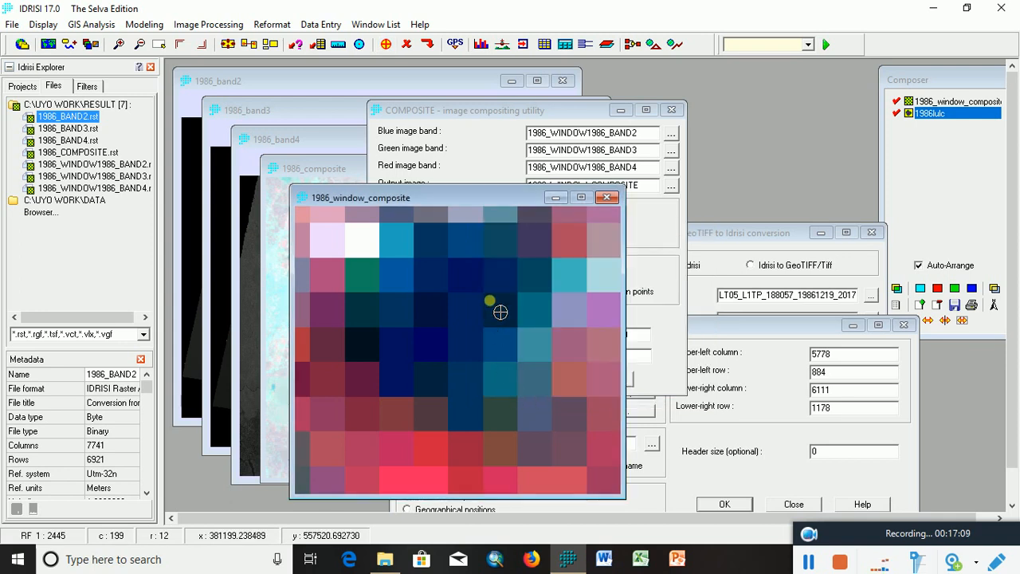
pyautogui.click(502, 241)
pyautogui.click(437, 234)
pyautogui.moveTo(373, 324)
pyautogui.mouseDown()
pyautogui.moveTo(421, 391)
pyautogui.moveTo(505, 410)
pyautogui.moveTo(542, 338)
pyautogui.moveTo(533, 277)
pyautogui.moveTo(510, 256)
pyautogui.mouseUp()
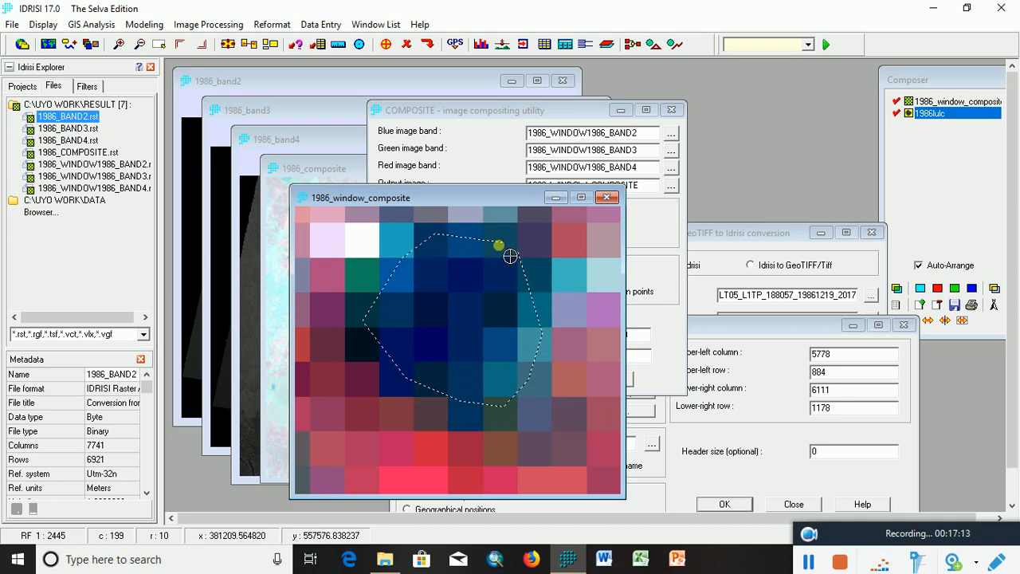
pyautogui.rightClick(510, 255)
# - Resume digitizing in the active 1986LULC layer with ID 3 at the dark blue pixels just southeast of the bright white patch
pyautogui.scroll(-10, 507, 260)
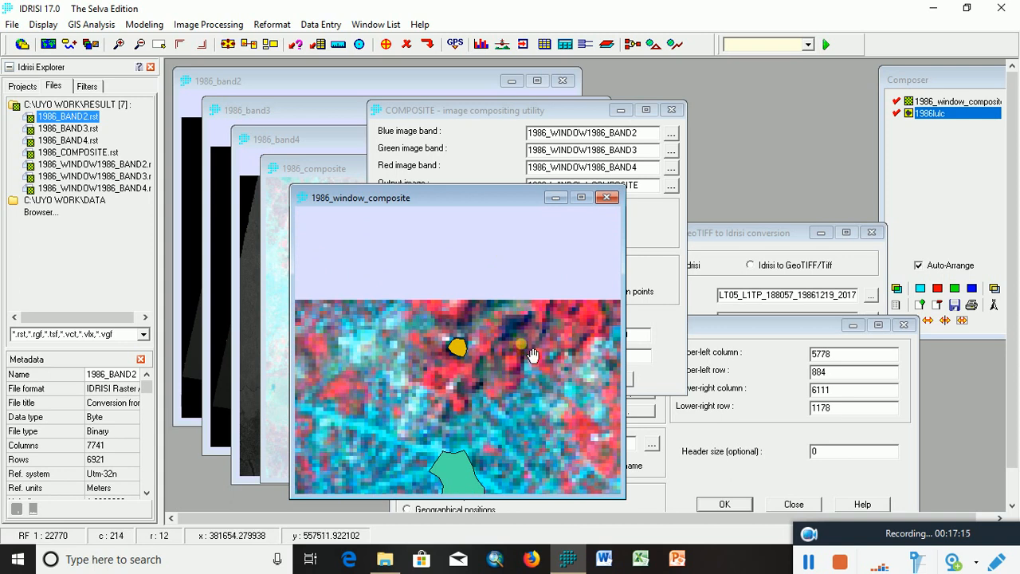
pyautogui.moveTo(537, 341); pyautogui.dragTo(421, 369)
pyautogui.moveTo(552, 413); pyautogui.dragTo(456, 406)
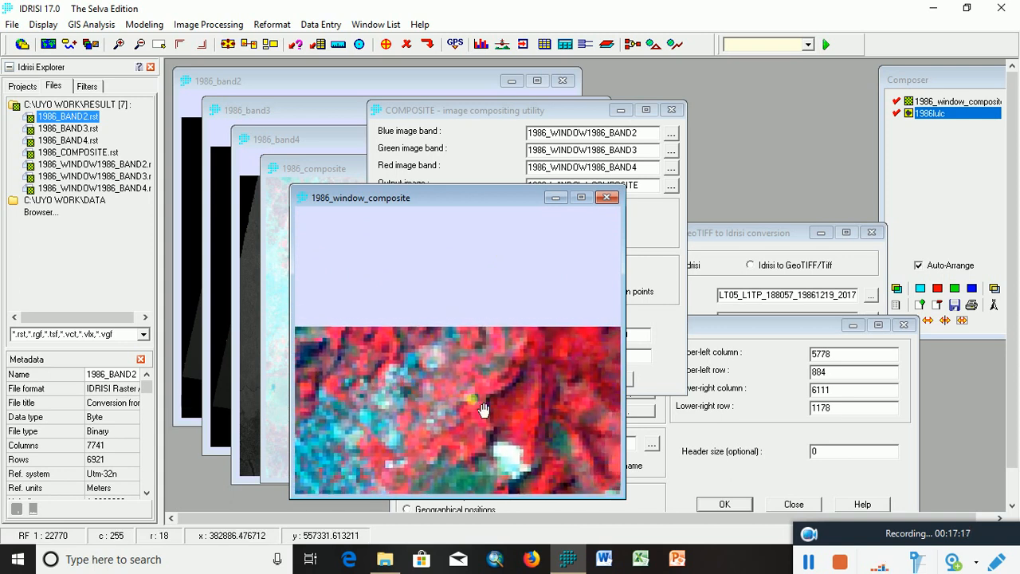
pyautogui.moveTo(520, 363); pyautogui.dragTo(513, 319)
pyautogui.scroll(5, 517, 428)
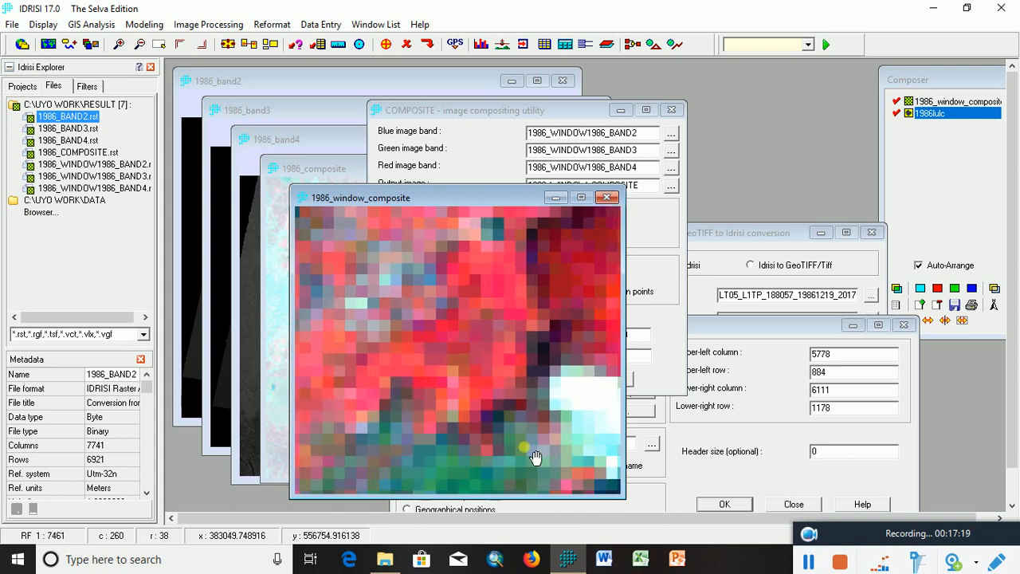
pyautogui.moveTo(511, 416); pyautogui.dragTo(361, 297)
pyautogui.moveTo(452, 418); pyautogui.dragTo(441, 353)
pyautogui.scroll(5, 442, 353)
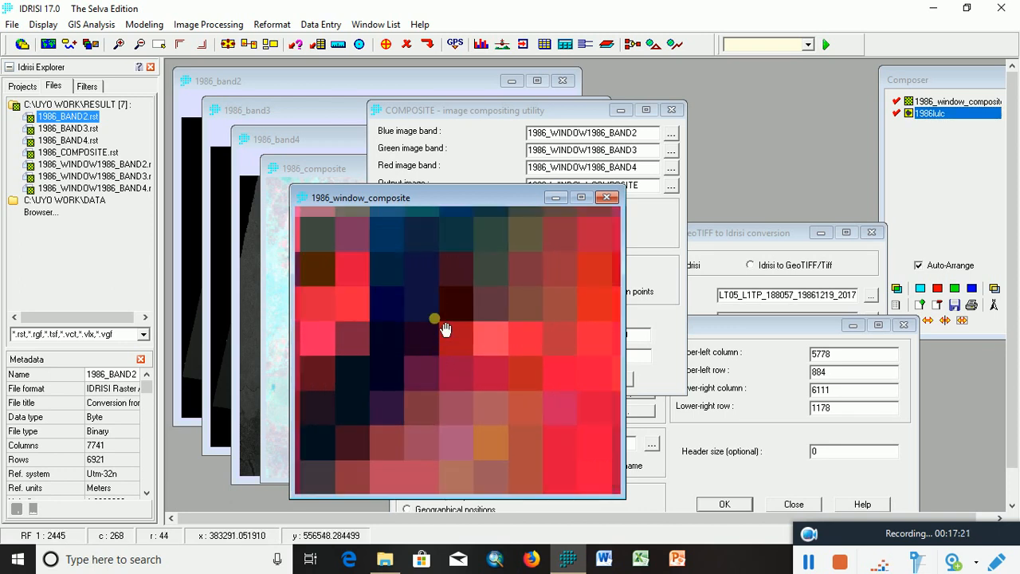
pyautogui.moveTo(434, 319); pyautogui.dragTo(491, 325)
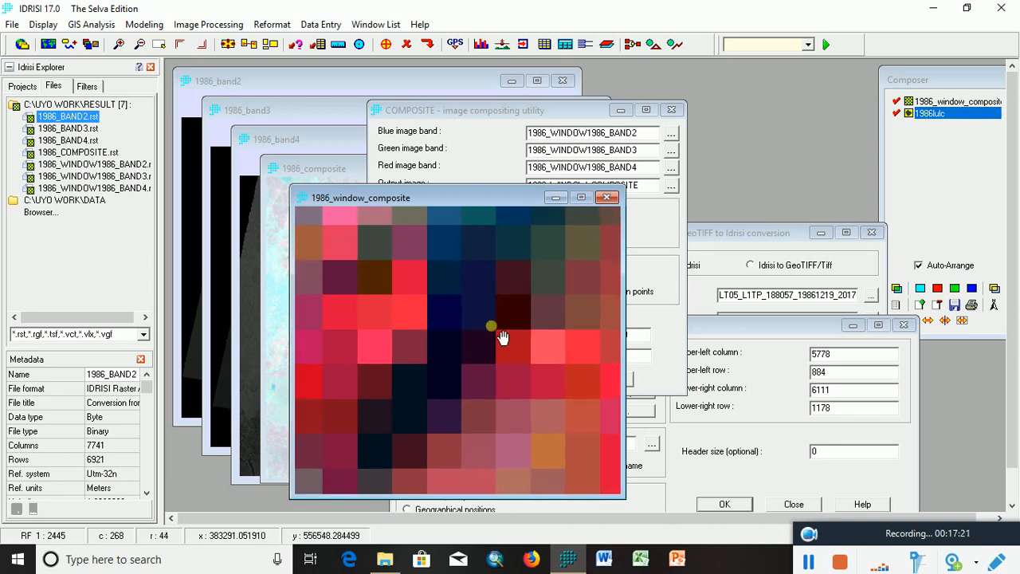
pyautogui.click(386, 44)
pyautogui.click(516, 393)
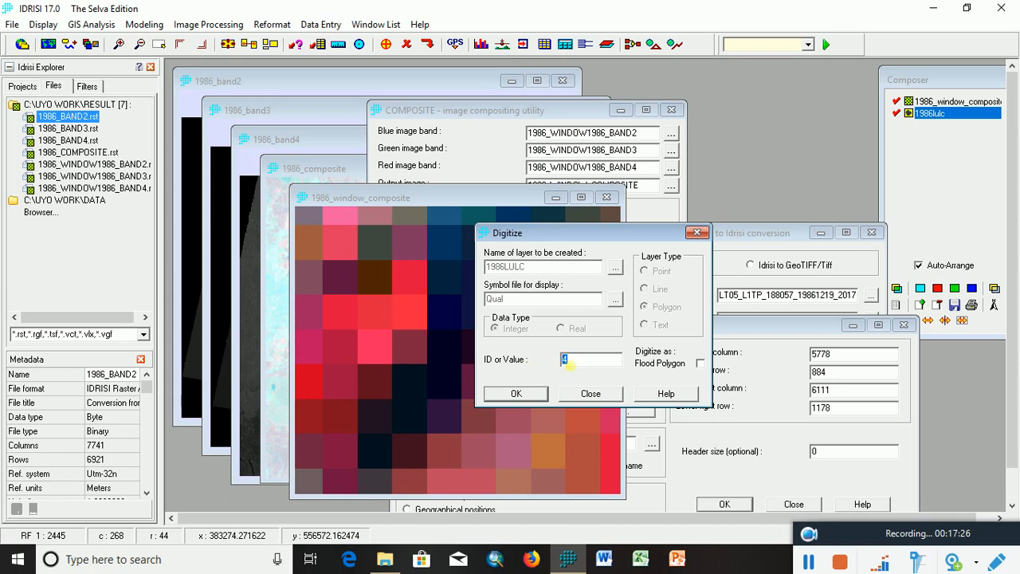
pyautogui.click(517, 394)
# - Digitize a narrow, slanted training polygon around the dark blue pixels southeast of the white patch
pyautogui.click(529, 213)
pyautogui.click(416, 364)
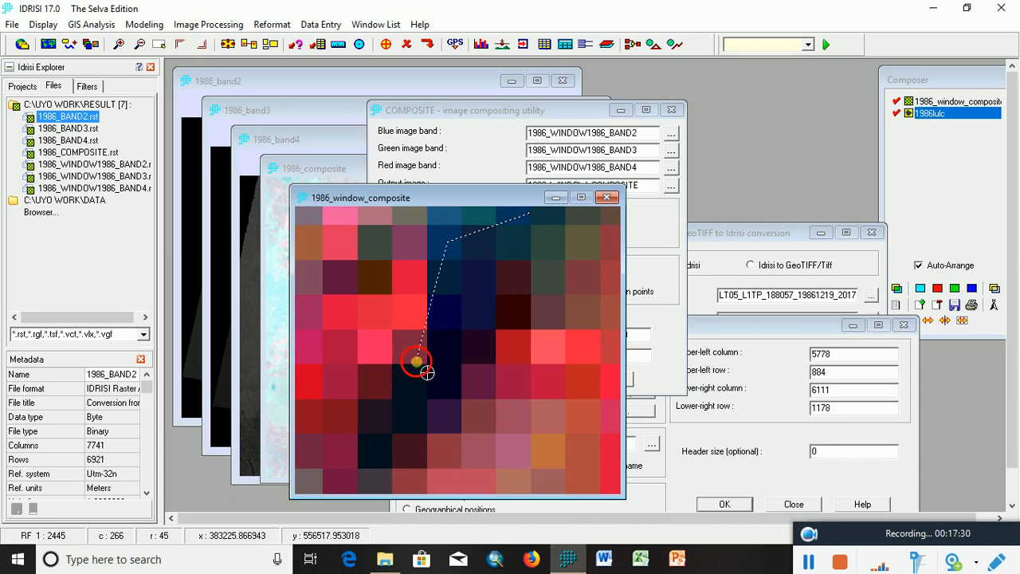
pyautogui.click(399, 422)
pyautogui.click(475, 372)
pyautogui.click(504, 325)
pyautogui.click(524, 285)
pyautogui.click(529, 214)
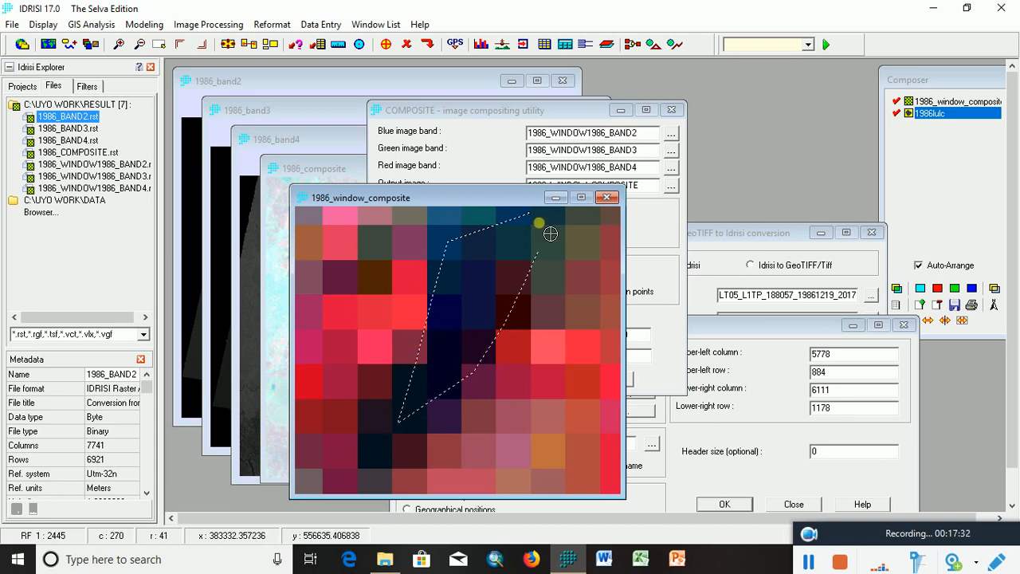
pyautogui.rightClick(540, 225)
# - Resume digitizing in the active 1986LULC layer with ID 3 at the dark blue strip northeast of the first dark blue polygon
pyautogui.scroll(-10, 507, 259)
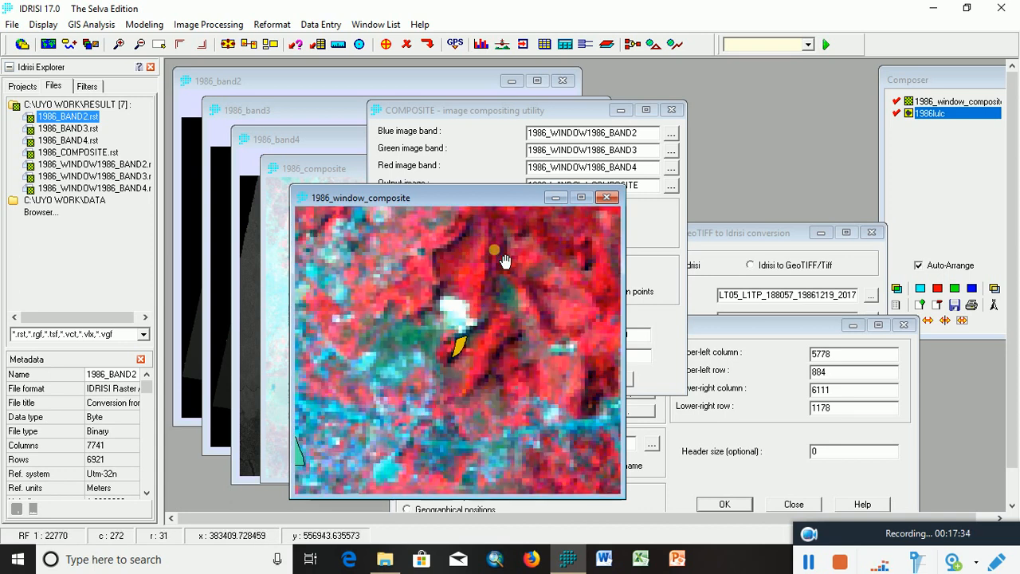
pyautogui.scroll(-4, 487, 362)
pyautogui.scroll(8, 409, 335)
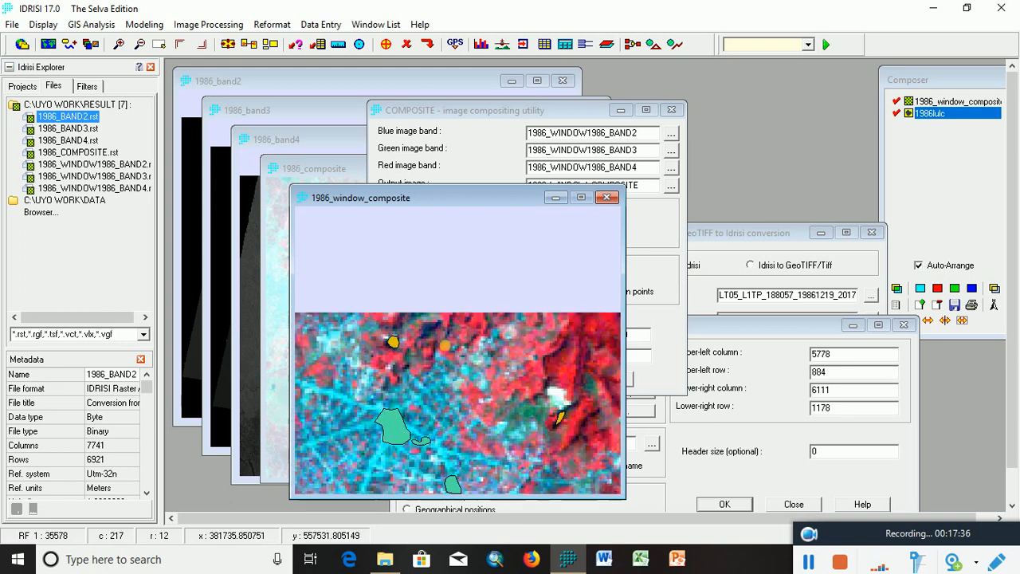
pyautogui.scroll(3, 430, 339)
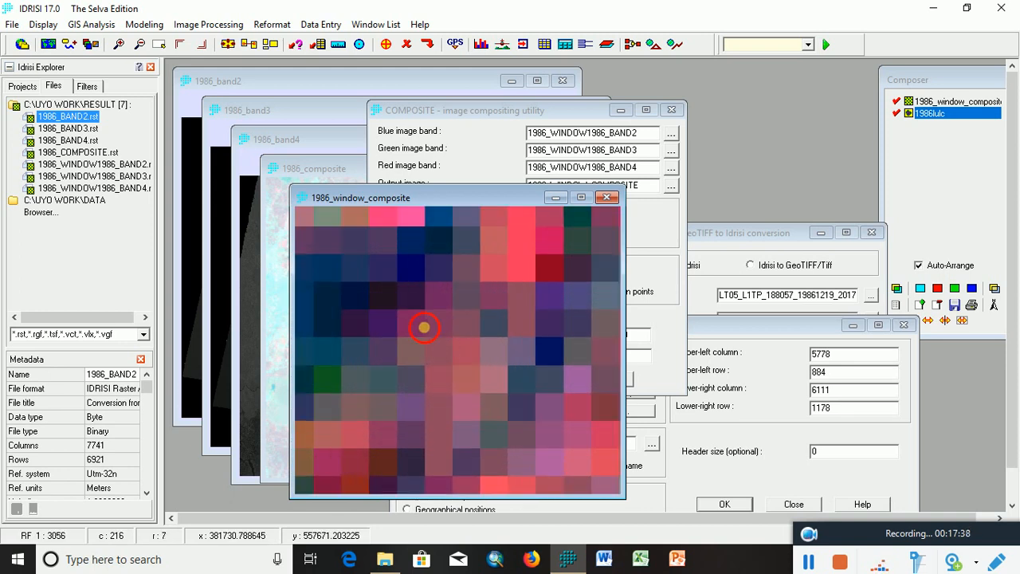
pyautogui.scroll(3, 522, 337)
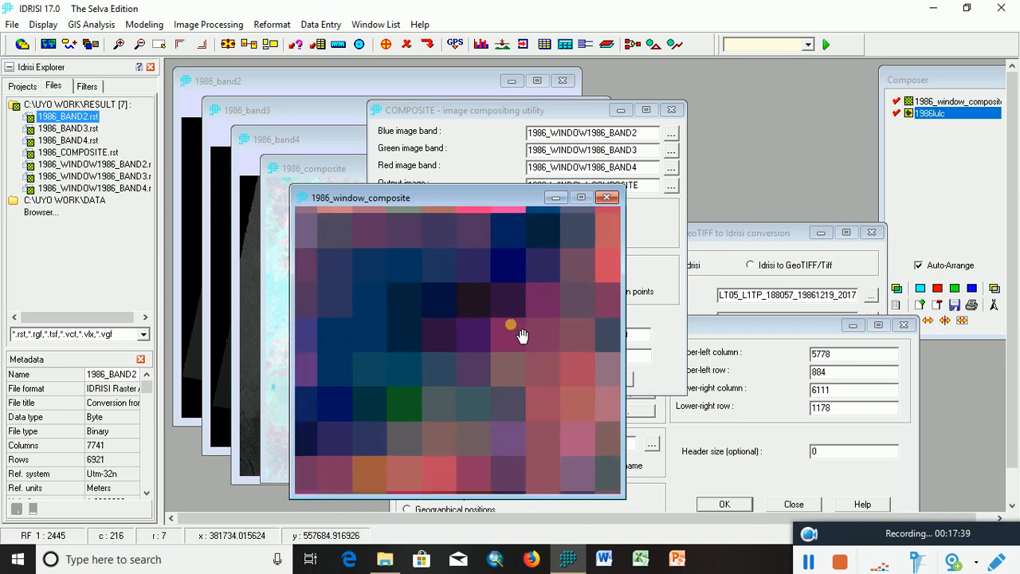
pyautogui.click(386, 44)
pyautogui.click(518, 392)
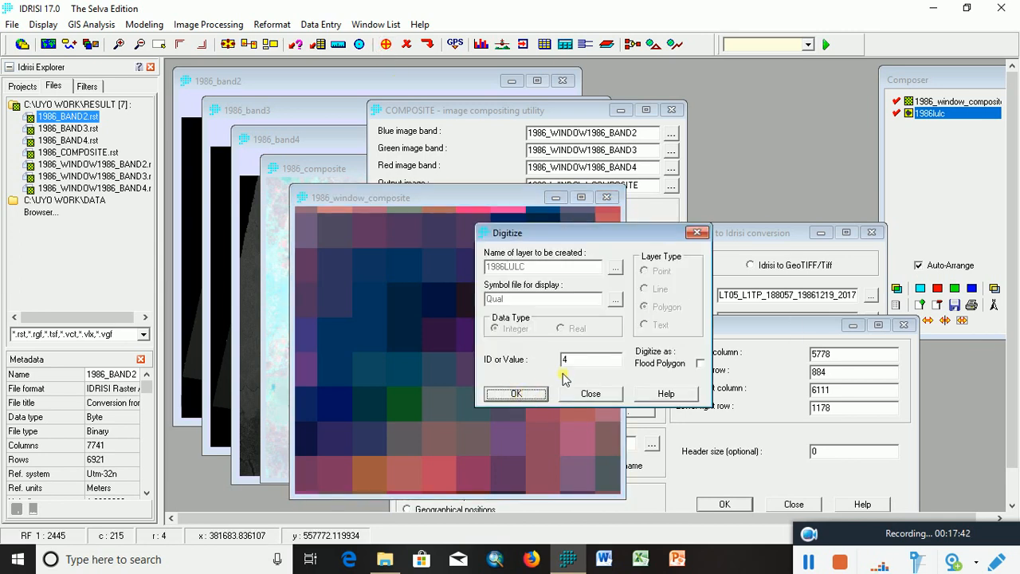
pyautogui.click(579, 359)
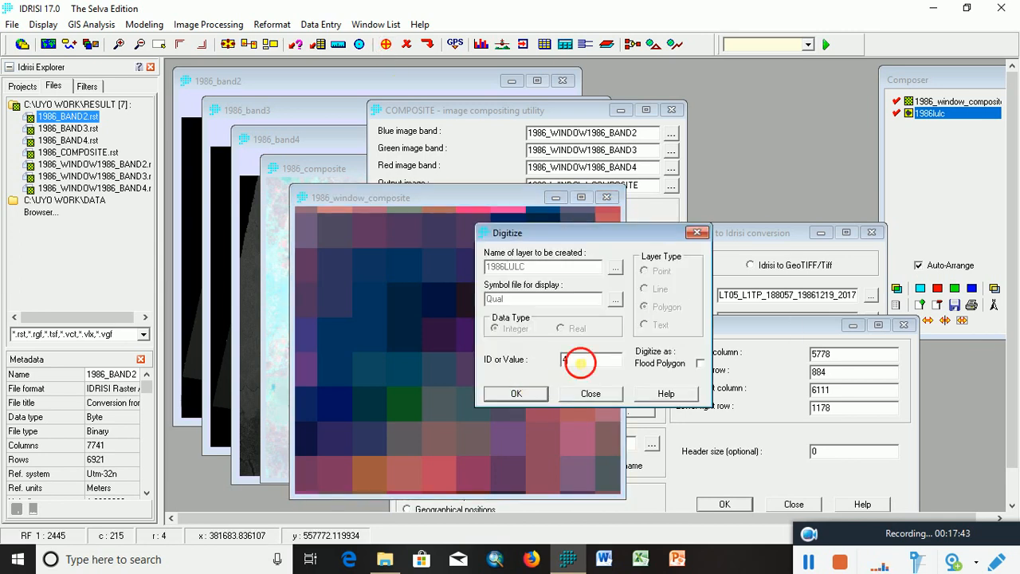
pyautogui.write('3')
pyautogui.click(517, 392)
# - Digitize a small elongated training polygon along the dark blue strip near the composite's northern edge
pyautogui.click(532, 225)
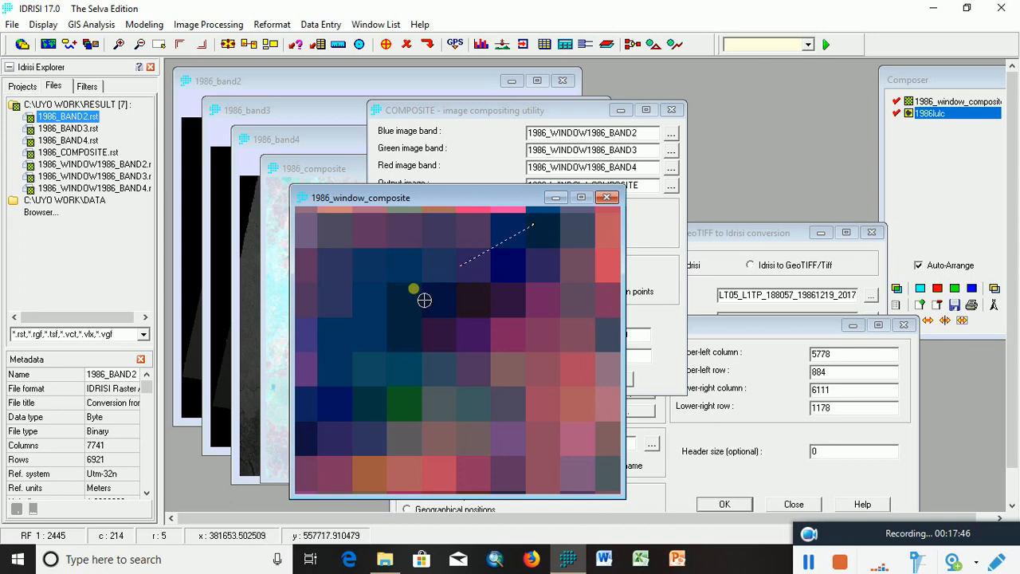
pyautogui.click(391, 296)
pyautogui.click(380, 329)
pyautogui.click(429, 341)
pyautogui.click(499, 319)
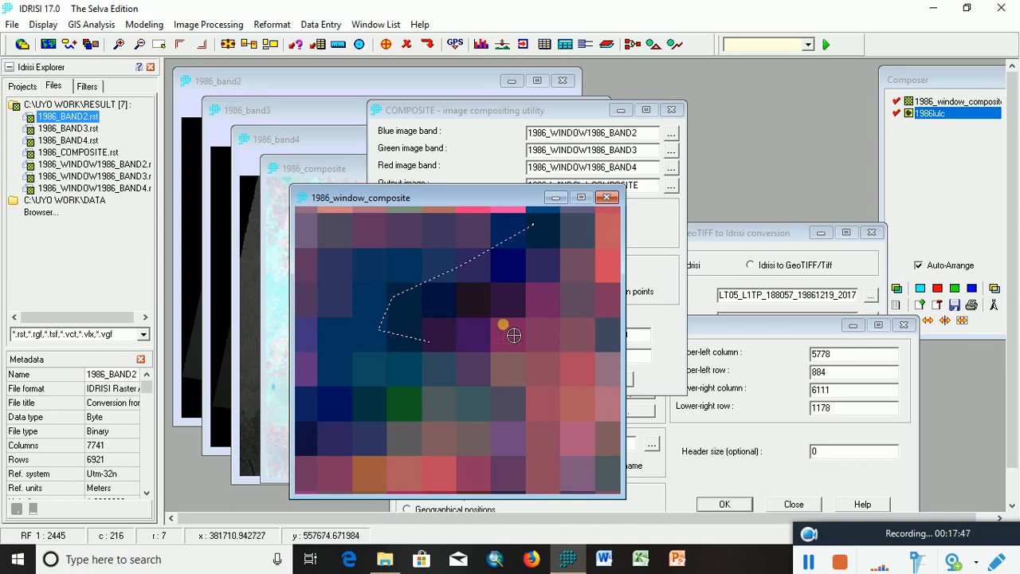
pyautogui.rightClick(543, 238)
# - Start digitizing a new class with ID 4 in the active 1986LULC layer, over the grey-green area south of the cyan urban core
pyautogui.scroll(-5, 519, 229)
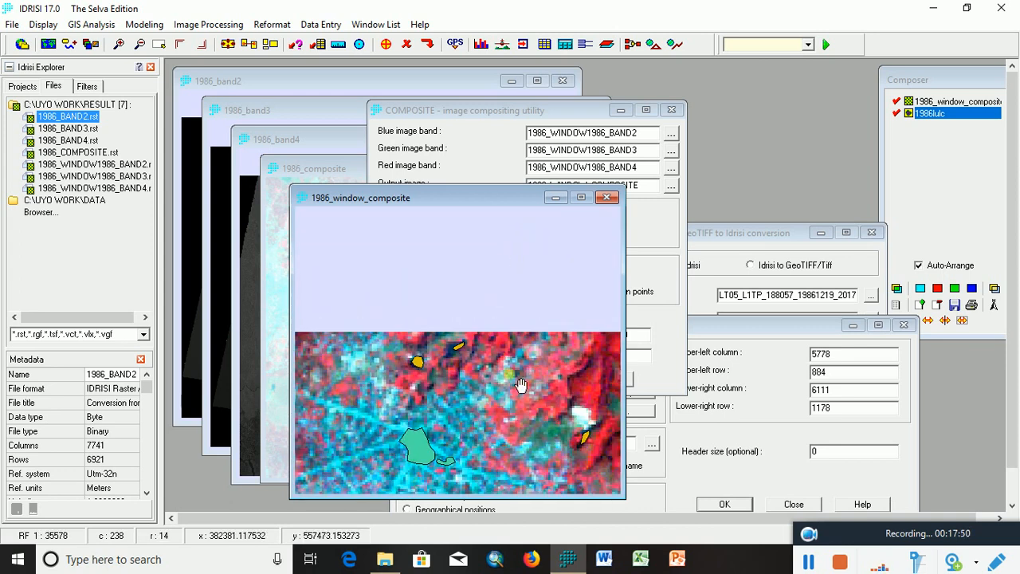
pyautogui.moveTo(490, 458); pyautogui.dragTo(522, 344)
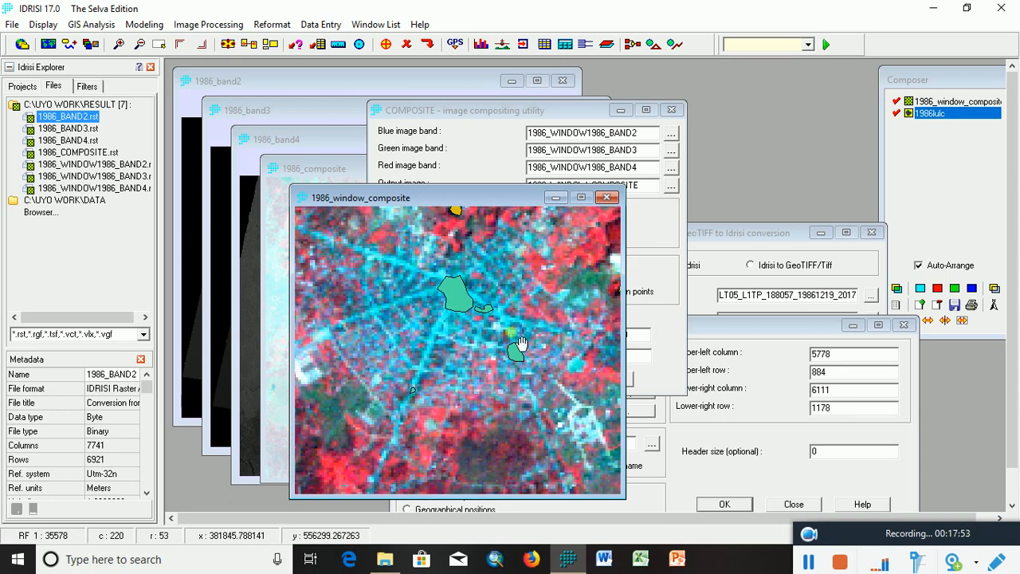
pyautogui.moveTo(494, 383); pyautogui.dragTo(494, 320)
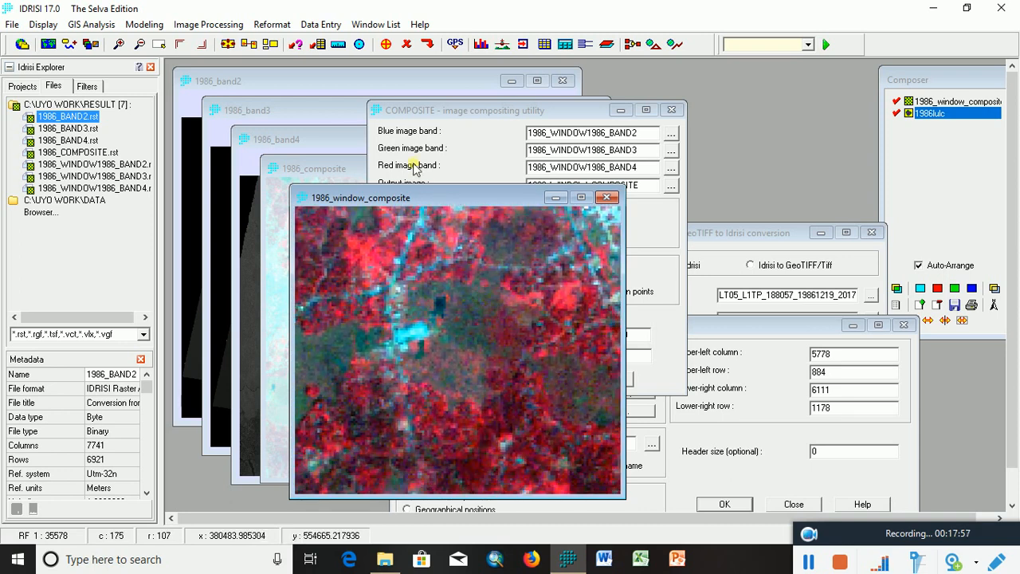
pyautogui.click(386, 44)
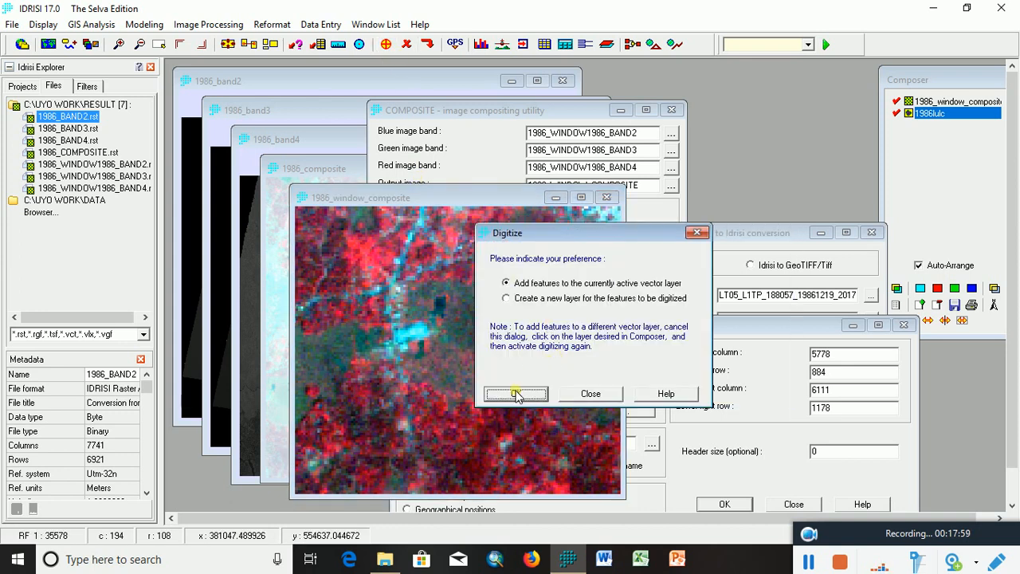
pyautogui.click(516, 394)
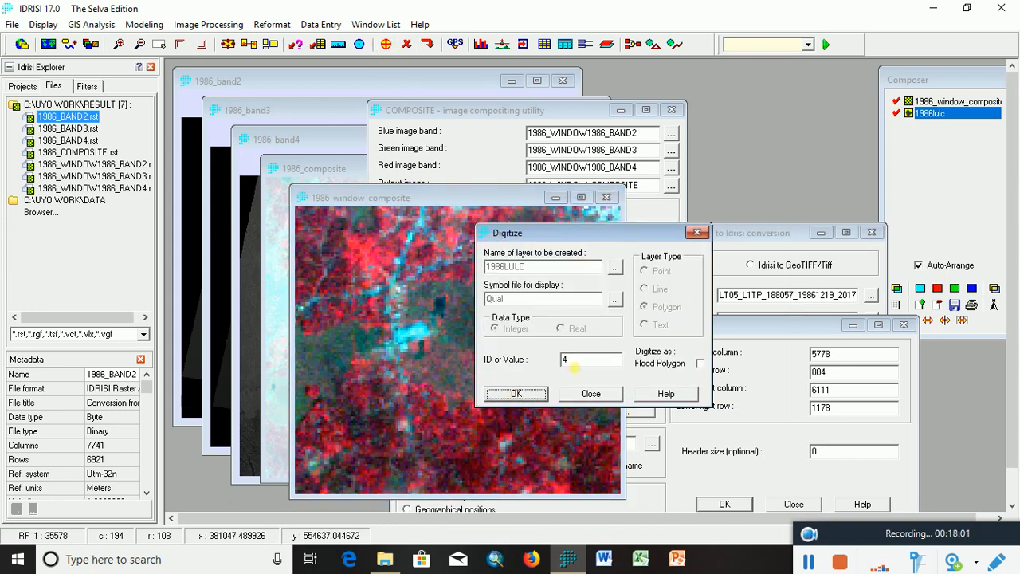
pyautogui.click(525, 401)
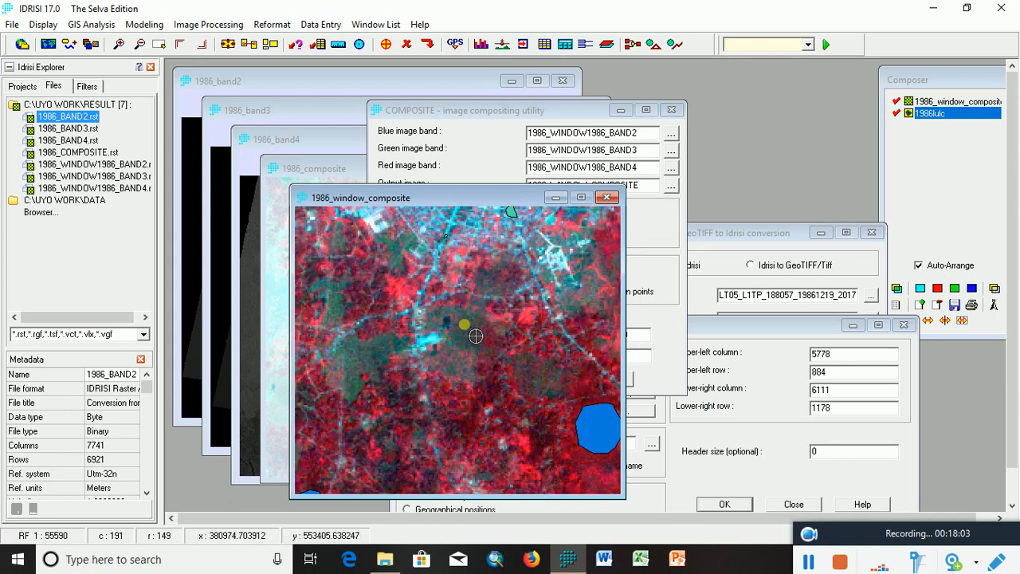
# - Digitize a tall training polygon over the grey-green area just east of the bright cyan patch
pyautogui.scroll(3, 464, 323)
pyautogui.click(503, 216)
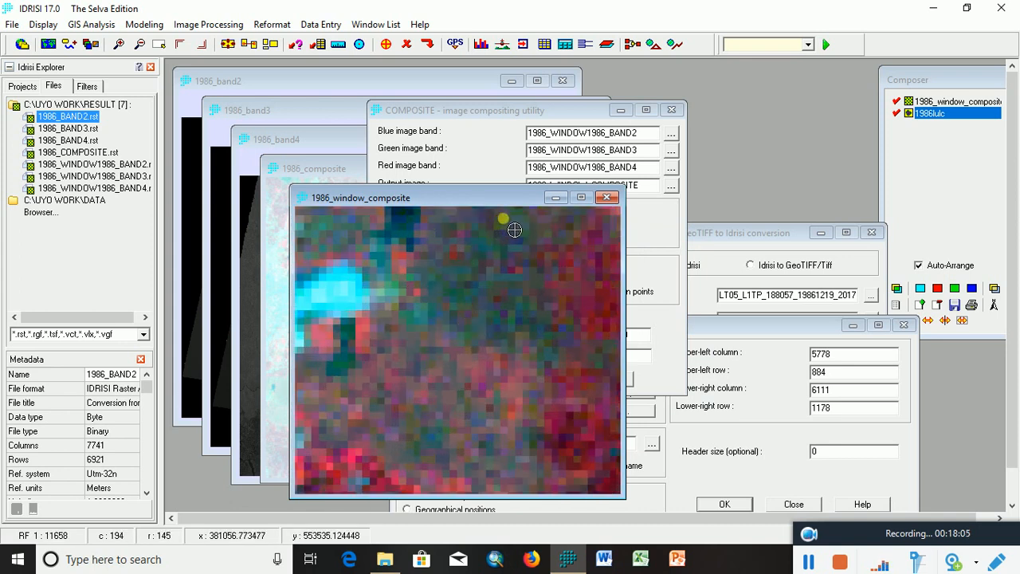
pyautogui.click(440, 247)
pyautogui.click(401, 414)
pyautogui.click(478, 446)
pyautogui.click(503, 441)
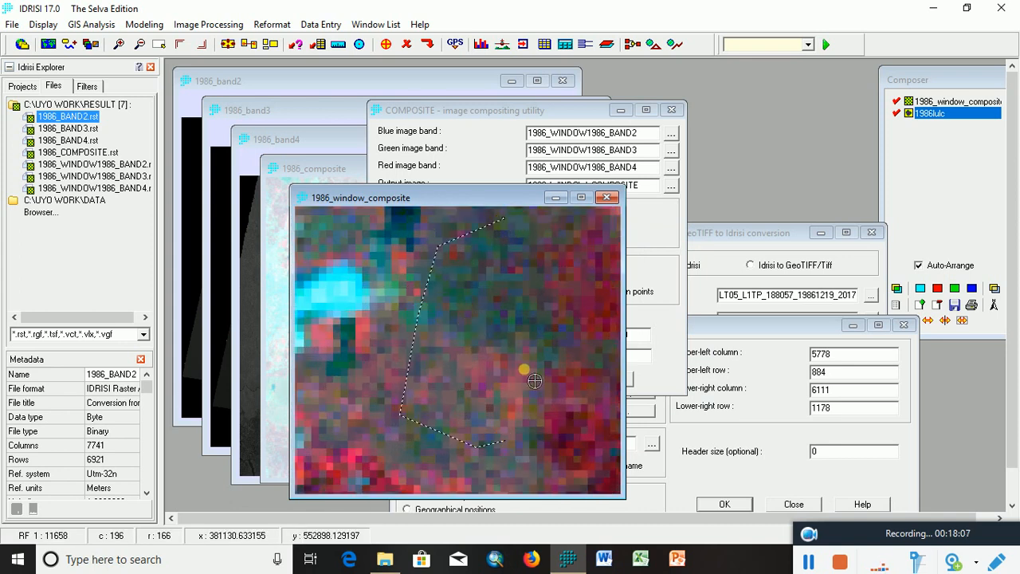
pyautogui.rightClick(499, 221)
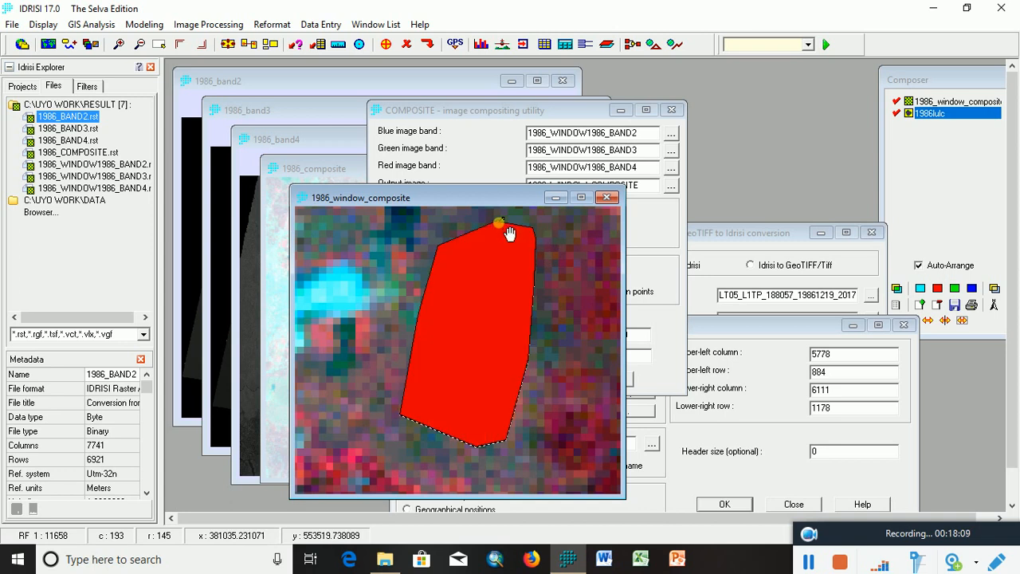
# - Resume digitizing in the active 1986LULC layer with ID 4, over the grey-green area west of the first ID 4 polygon
pyautogui.scroll(-3, 494, 263)
pyautogui.scroll(5, 494, 263)
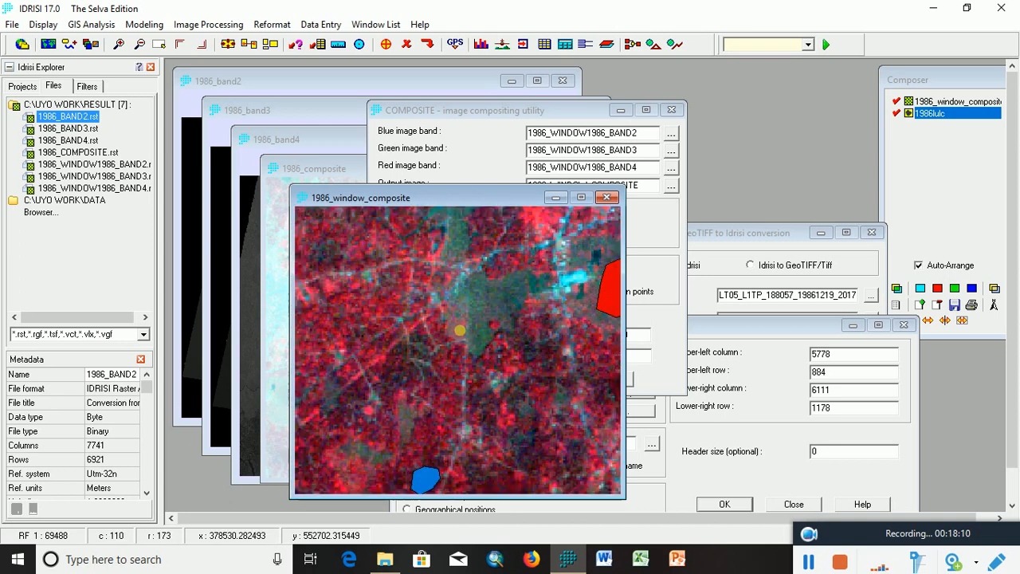
pyautogui.moveTo(538, 285); pyautogui.dragTo(412, 356)
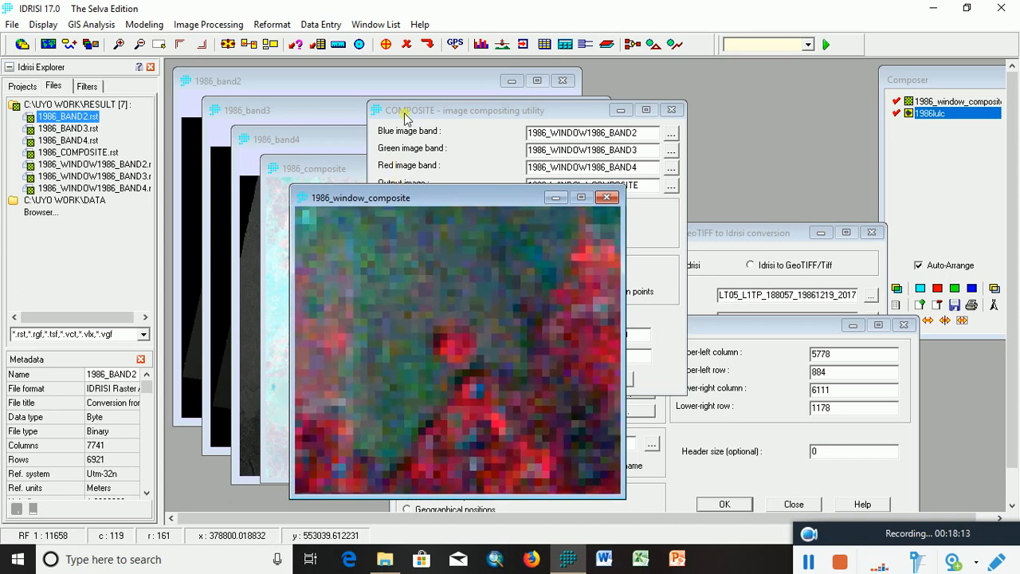
pyautogui.click(386, 45)
pyautogui.click(517, 394)
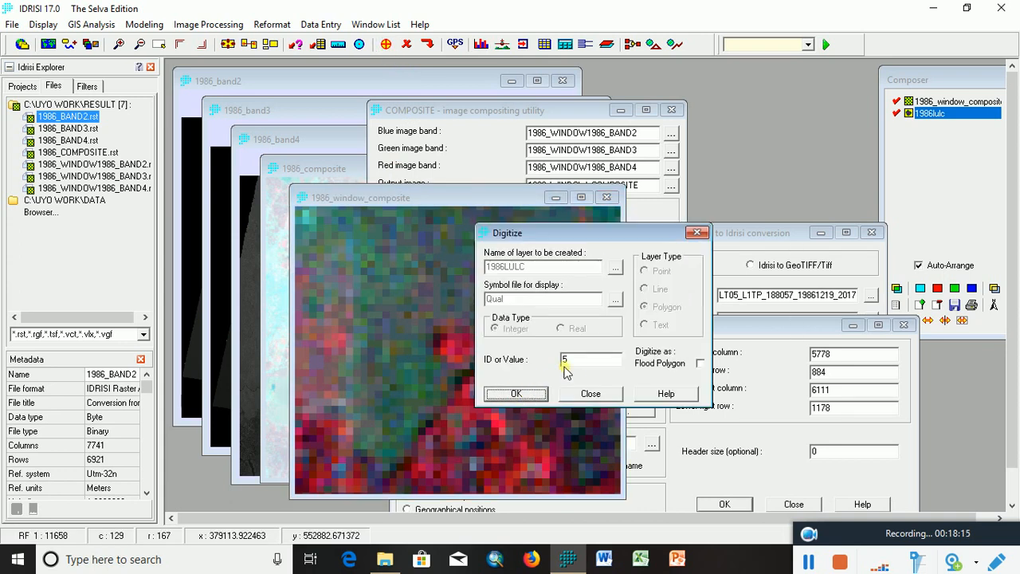
pyautogui.write('4')
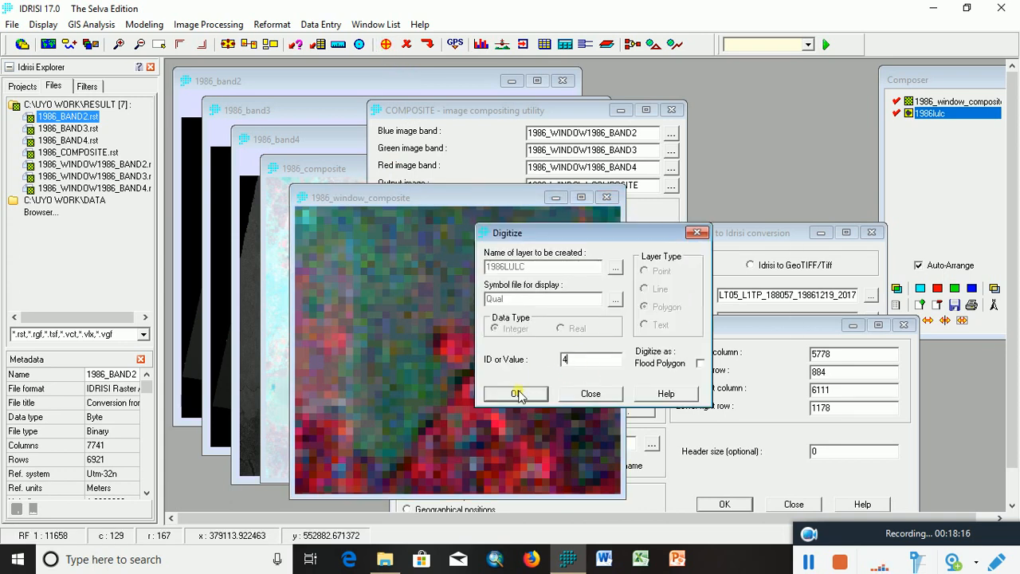
pyautogui.click(518, 394)
# - Digitize an L-shaped training polygon over the grey-green area, going around the red vegetation patch on its southeast side
pyautogui.click(369, 227)
pyautogui.click(349, 321)
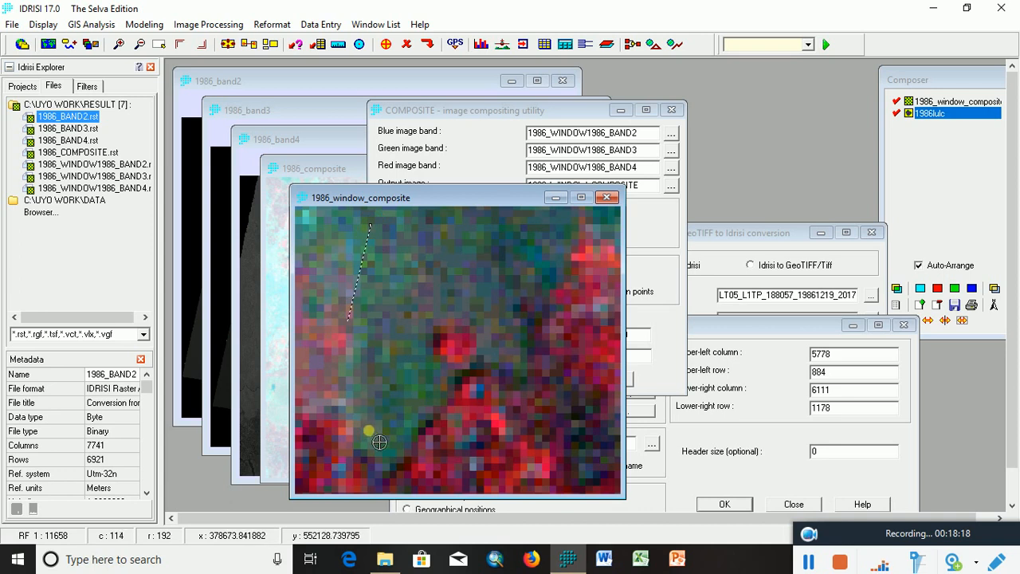
pyautogui.click(372, 433)
pyautogui.click(415, 422)
pyautogui.click(420, 337)
pyautogui.click(436, 303)
pyautogui.click(487, 336)
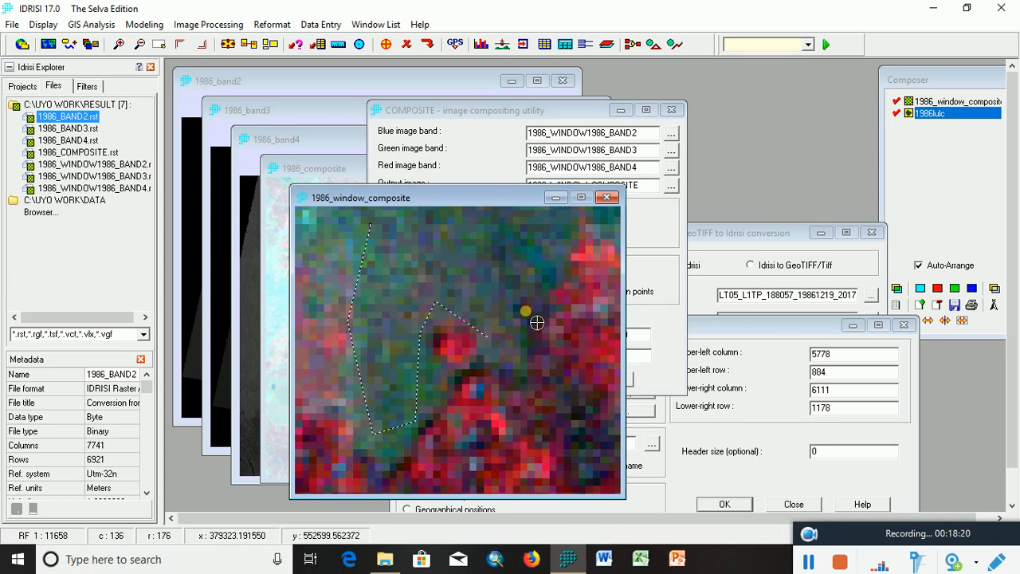
pyautogui.click(534, 300)
pyautogui.click(549, 253)
pyautogui.click(551, 220)
pyautogui.click(388, 213)
pyautogui.click(373, 226)
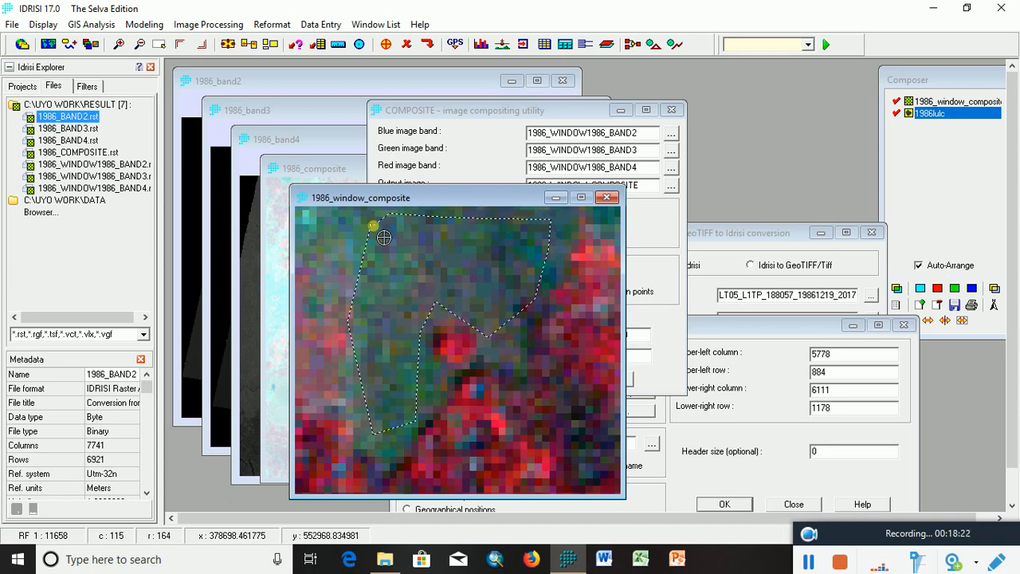
pyautogui.rightClick(382, 236)
# - Save the digitized training polygons to the 1986LULC vector layer and move the composite window up beside the other dialogs
pyautogui.scroll(-1, 410, 267)
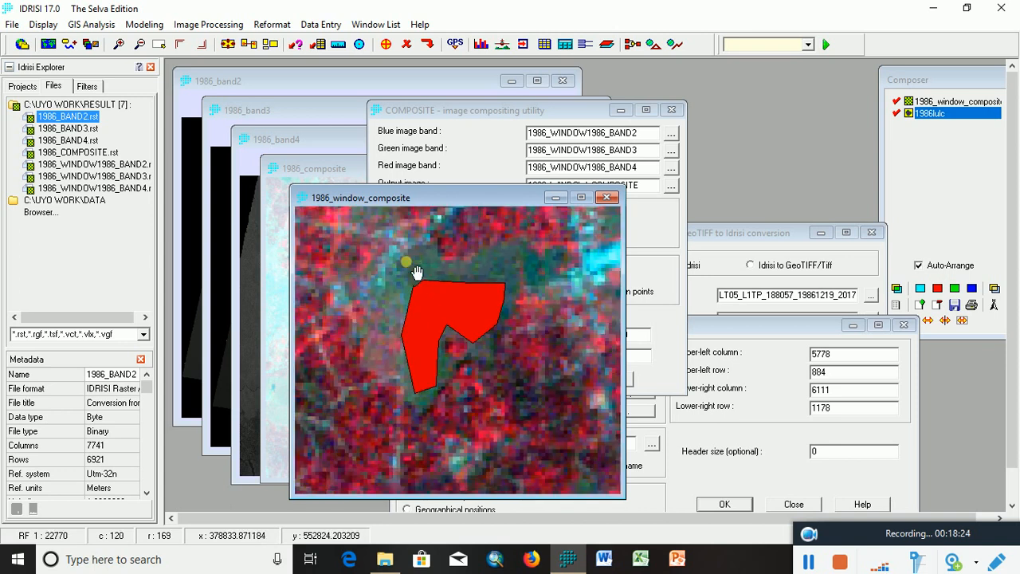
pyautogui.scroll(-4, 417, 272)
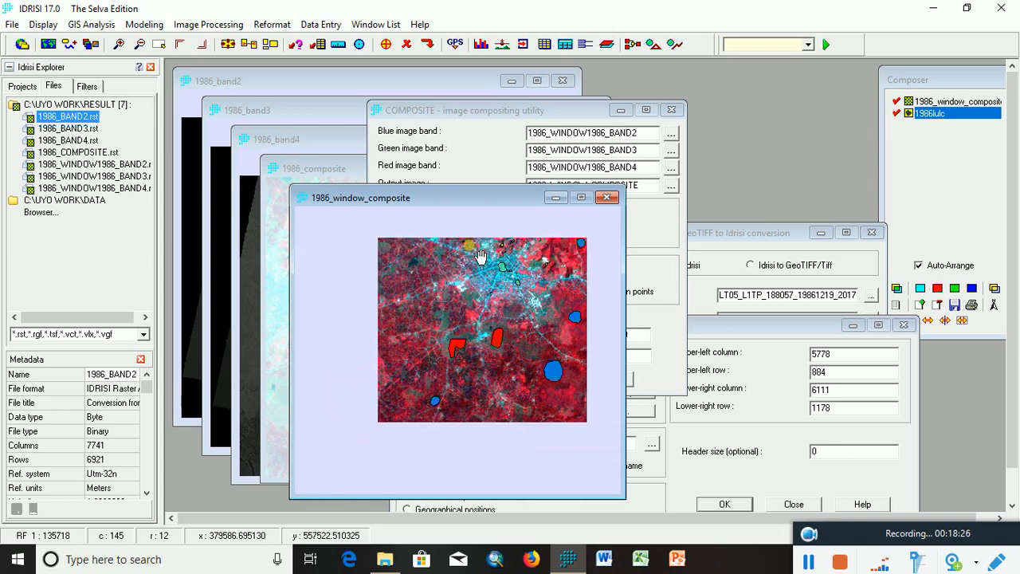
pyautogui.moveTo(497, 290); pyautogui.dragTo(457, 304)
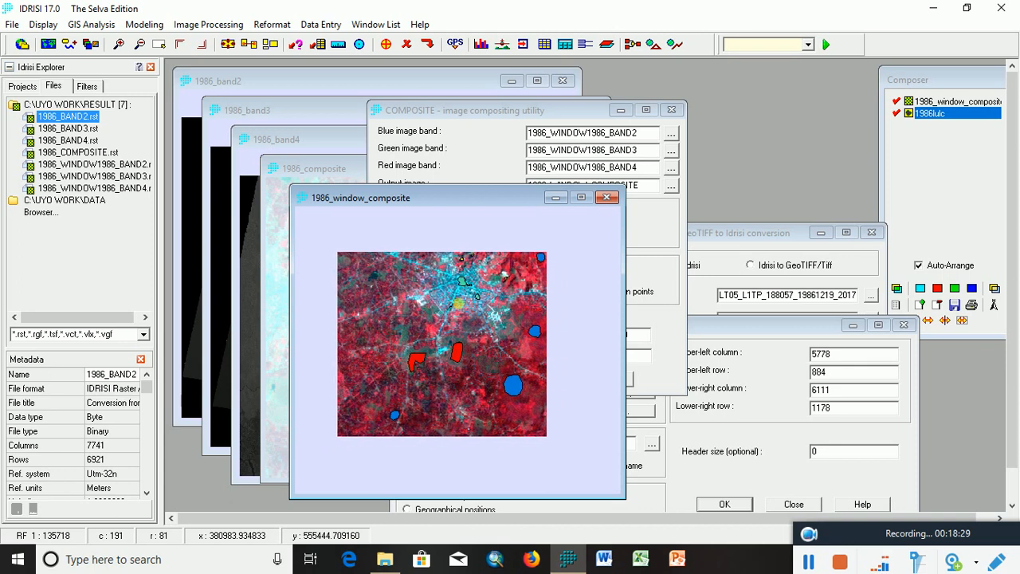
pyautogui.click(430, 43)
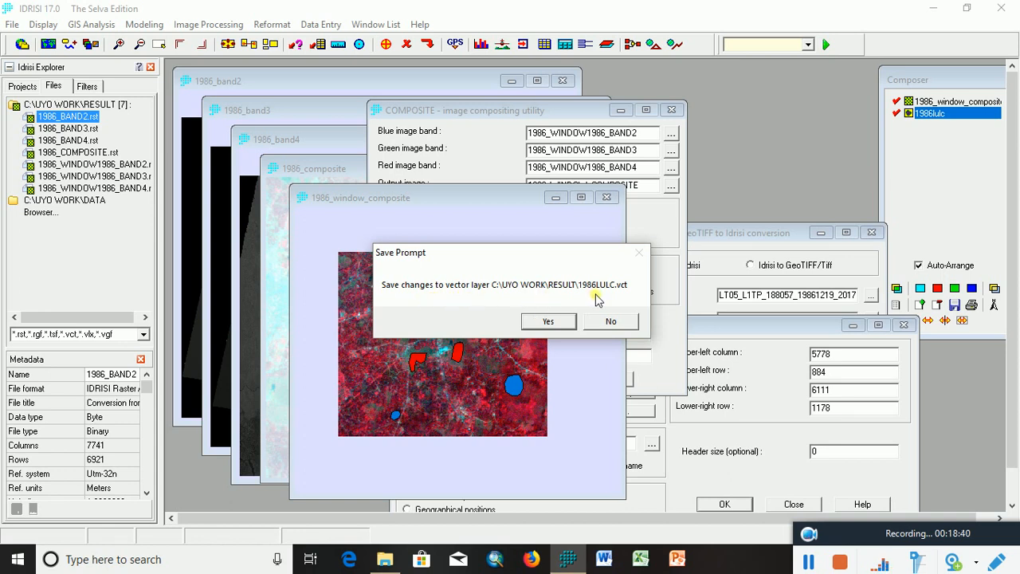
pyautogui.click(547, 324)
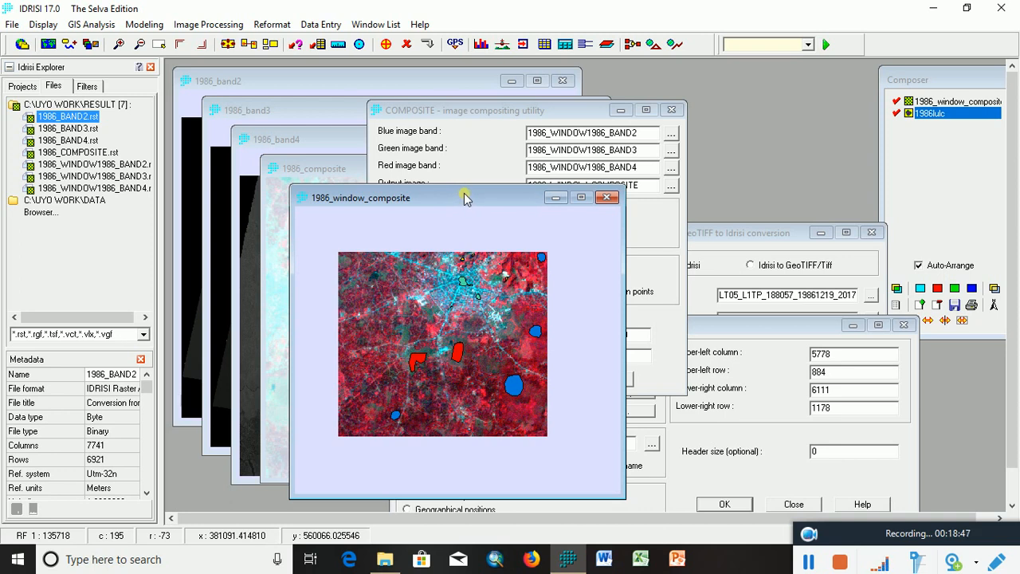
pyautogui.moveTo(465, 198); pyautogui.dragTo(414, 147)
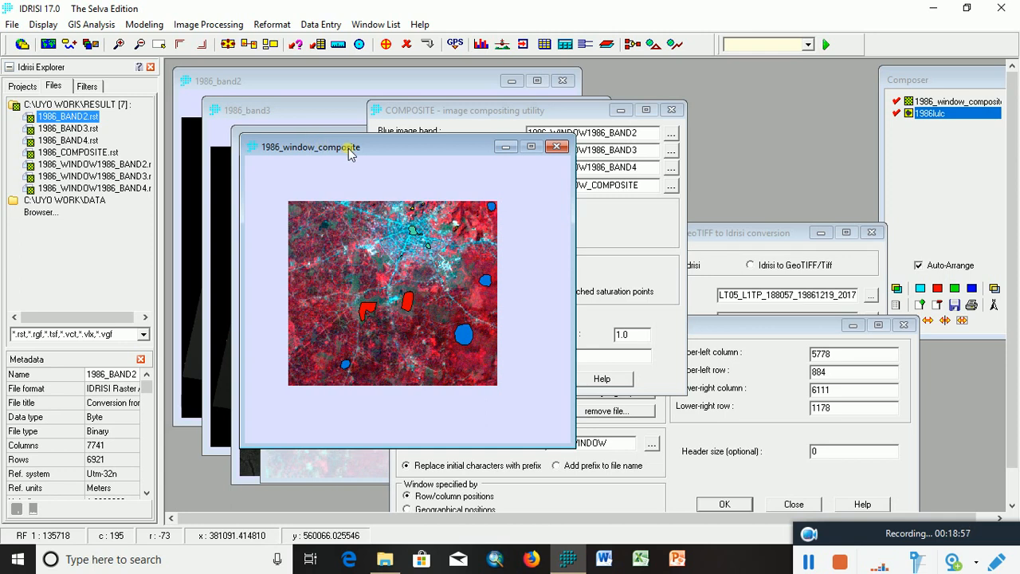
pyautogui.moveTo(352, 151); pyautogui.dragTo(335, 133)
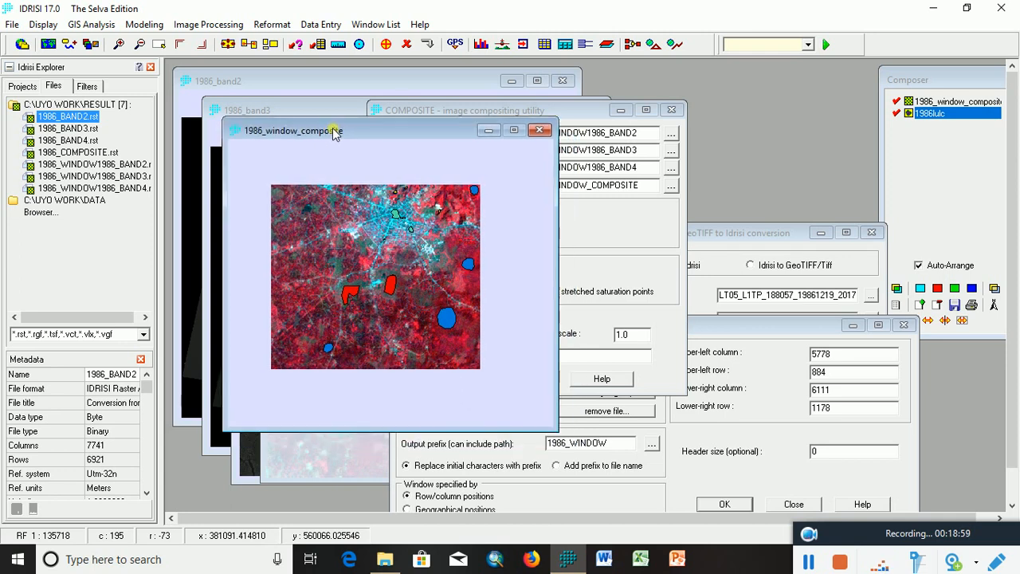
# - Start MAKESIG signature extraction with the vector file 1986LULC defining the training sites
pyautogui.click(188, 26)
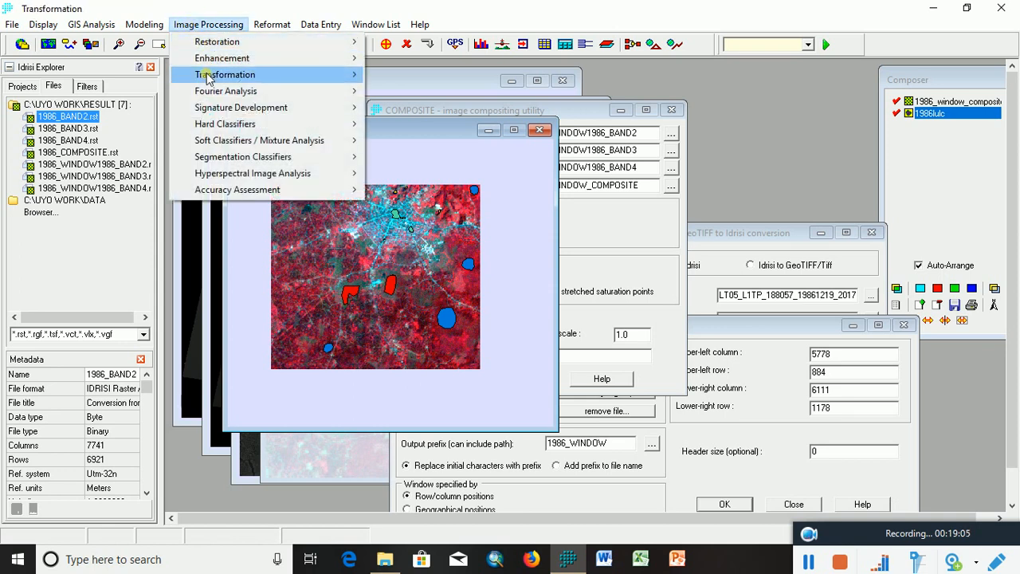
pyautogui.moveTo(243, 112)
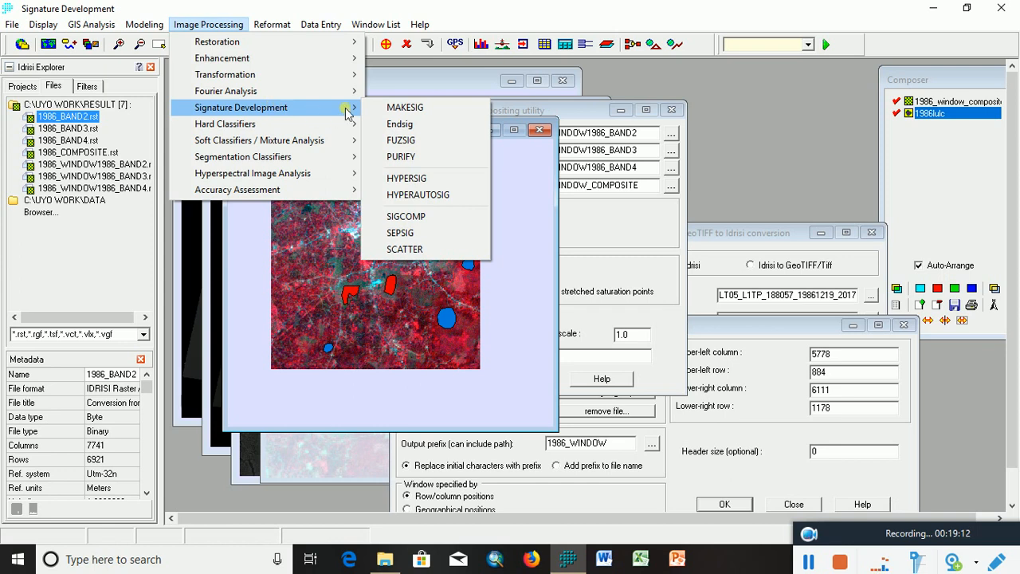
pyautogui.click(429, 110)
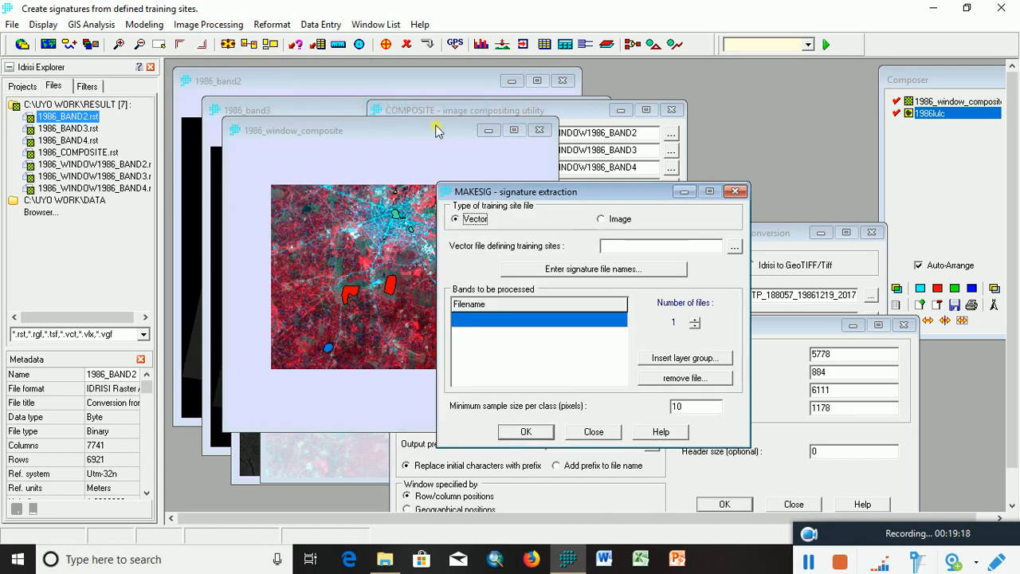
pyautogui.click(586, 328)
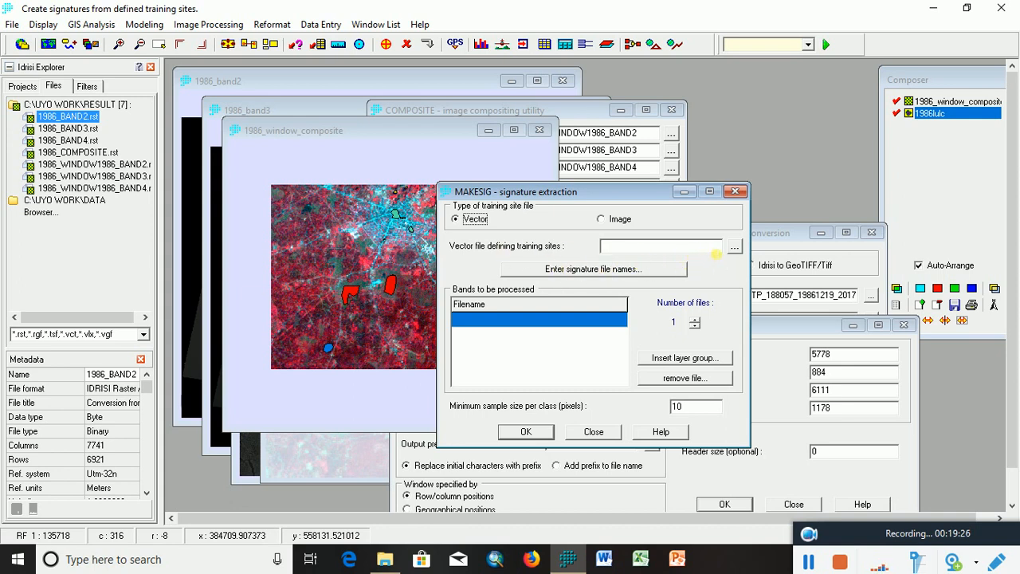
pyautogui.click(733, 249)
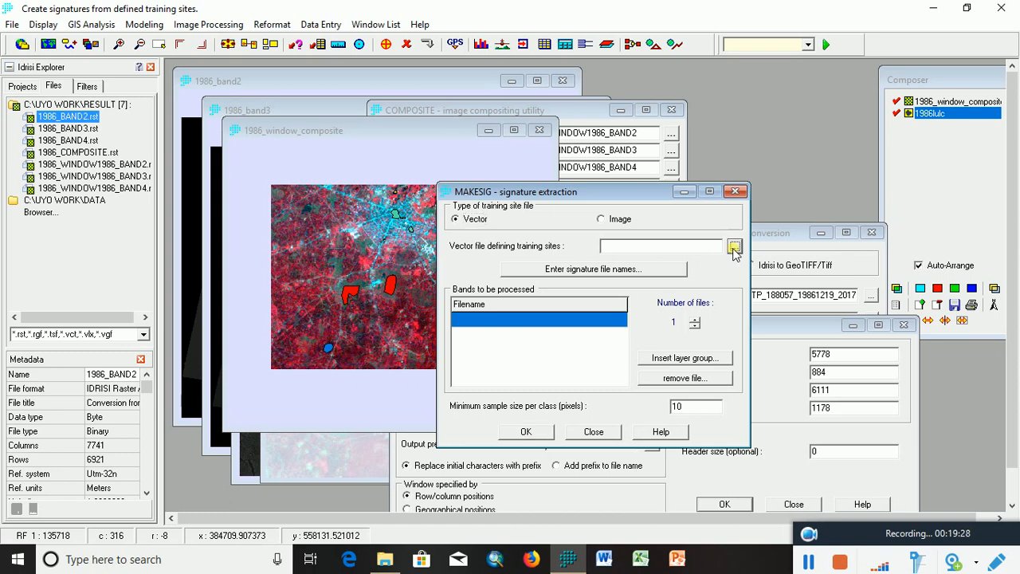
pyautogui.click(481, 198)
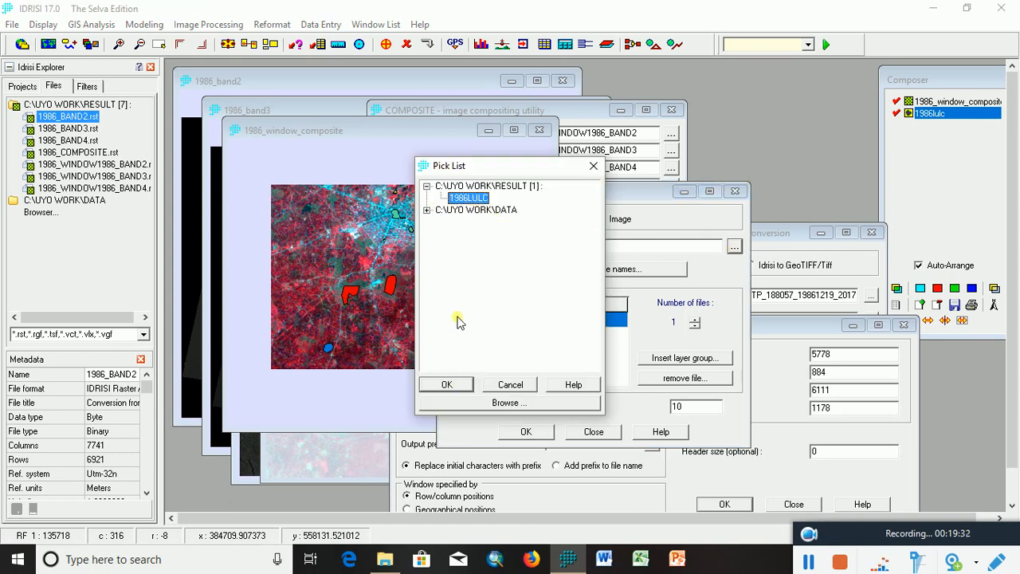
pyautogui.click(448, 385)
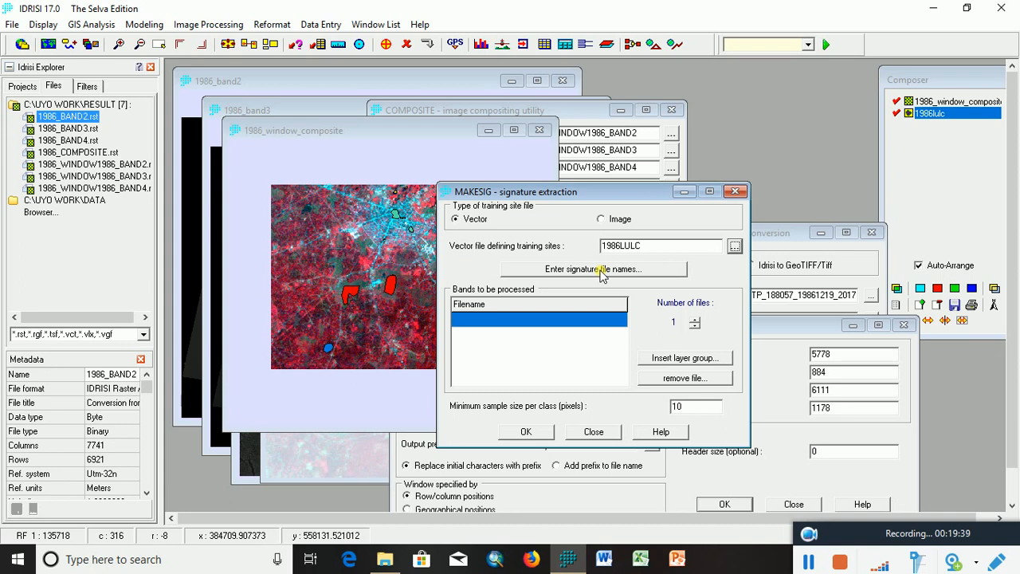
# - Name the signatures for IDs 1 to 4 BUILTUP, VEGETATION, WATERBODY and UNCULTIVATED LAND, with 1986LULC as the signature group file
pyautogui.click(601, 269)
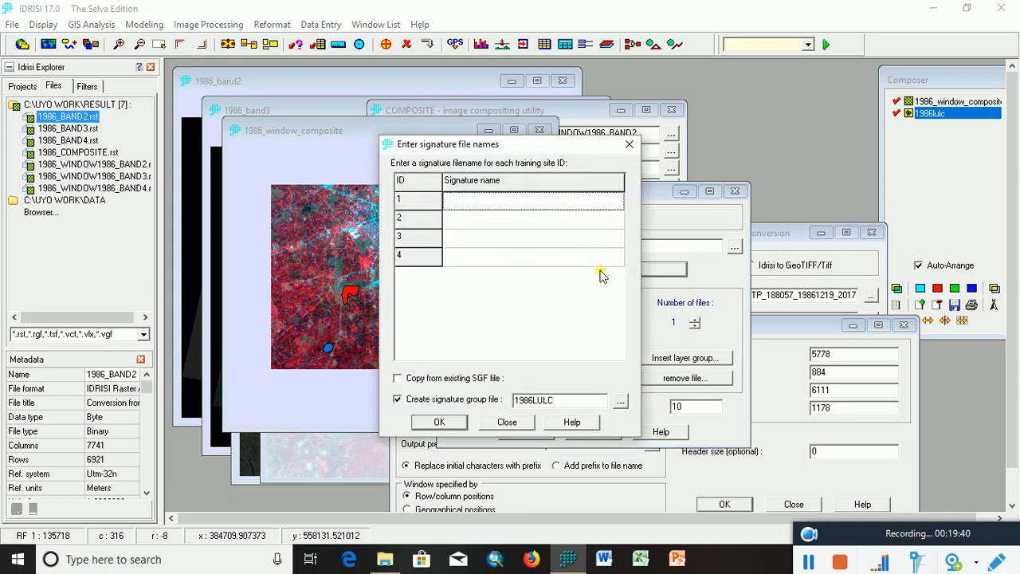
pyautogui.click(463, 202)
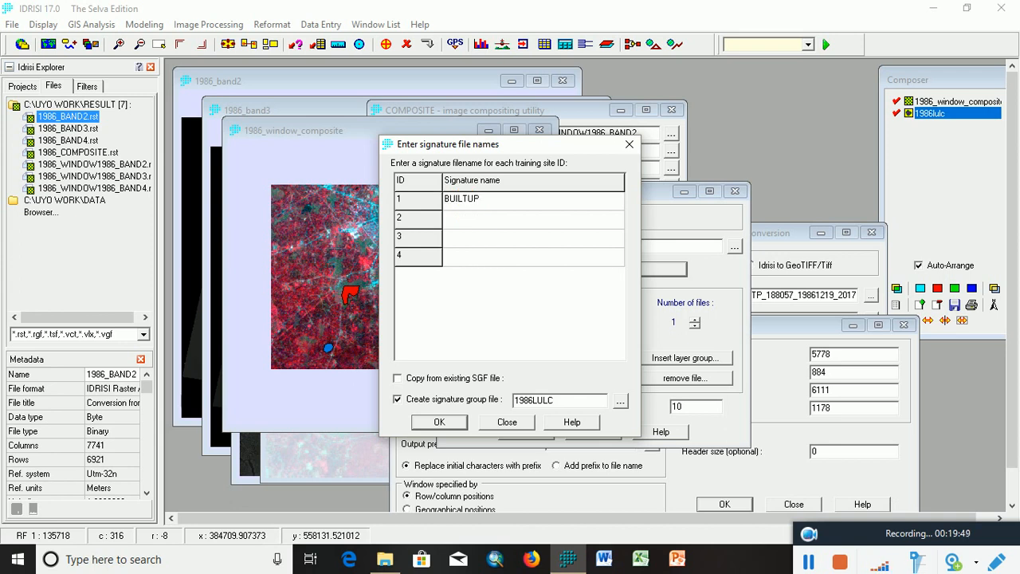
pyautogui.click(463, 221)
pyautogui.click(459, 240)
pyautogui.write('WATERBODY')
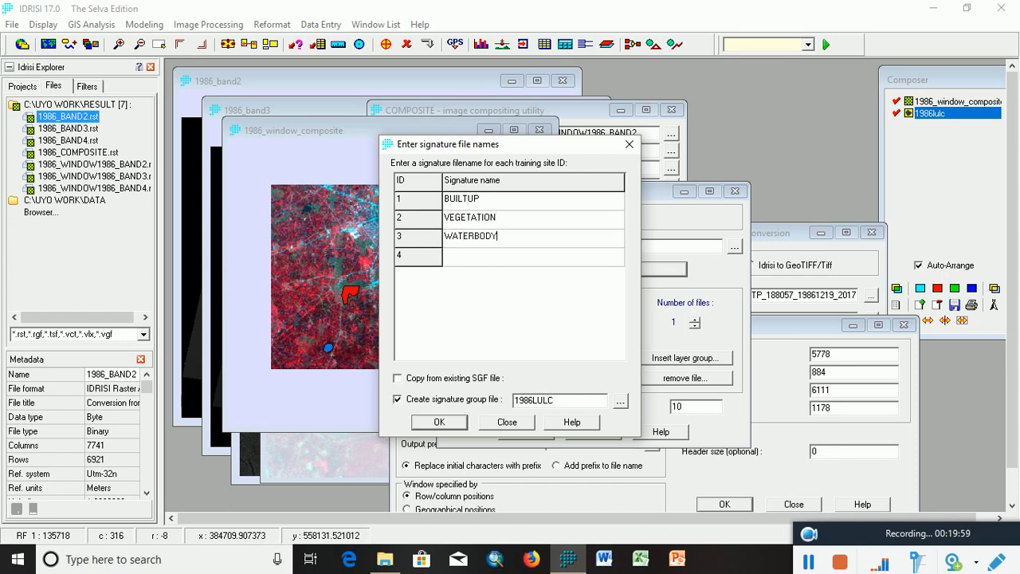
pyautogui.click(448, 258)
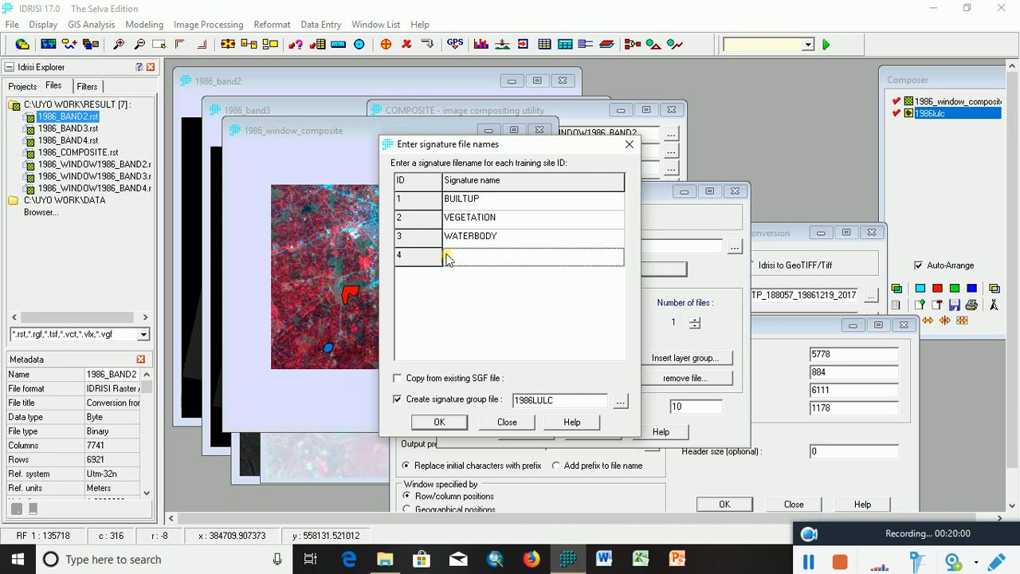
pyautogui.write('UNCULTIVATED LAND')
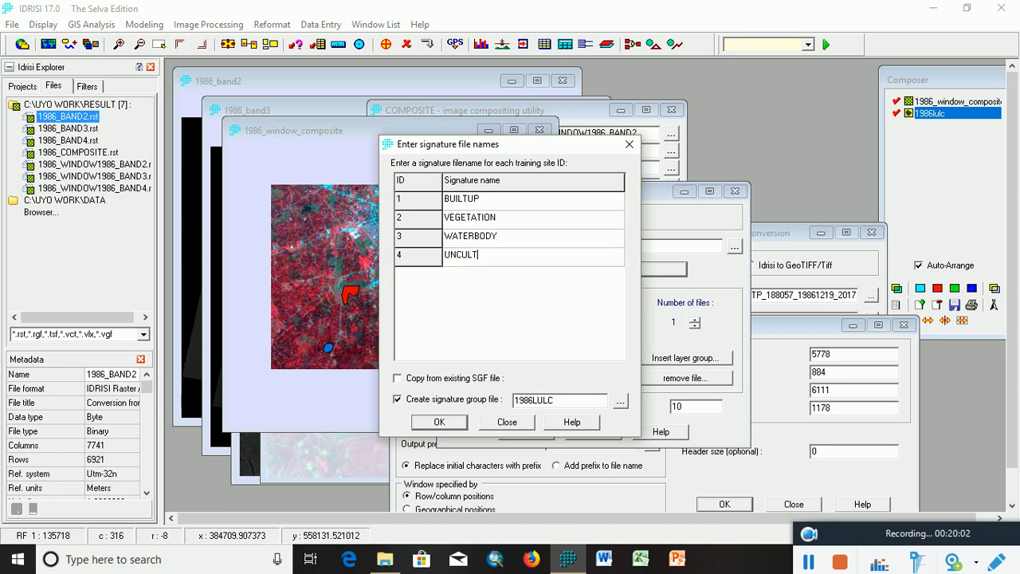
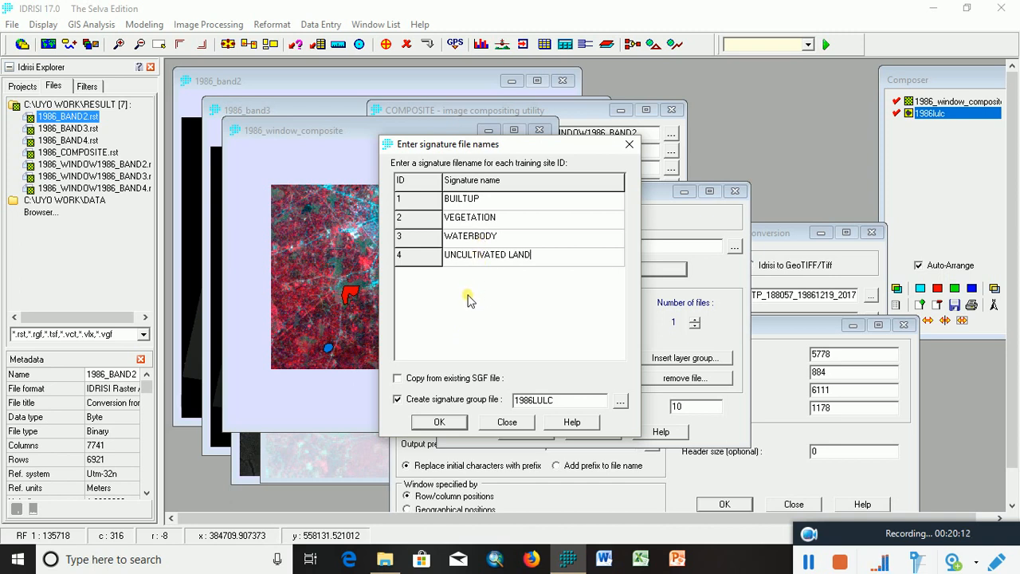
pyautogui.click(440, 422)
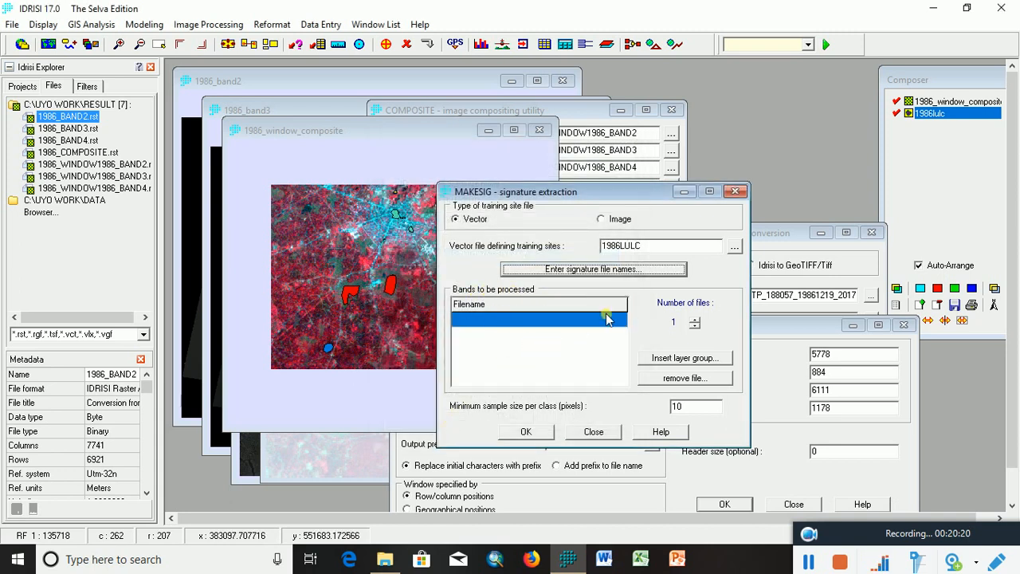
# - Set the number of bands to be processed to 3 and assign 1986_WINDOW1986_BAND2 as the first band
pyautogui.click(695, 320)
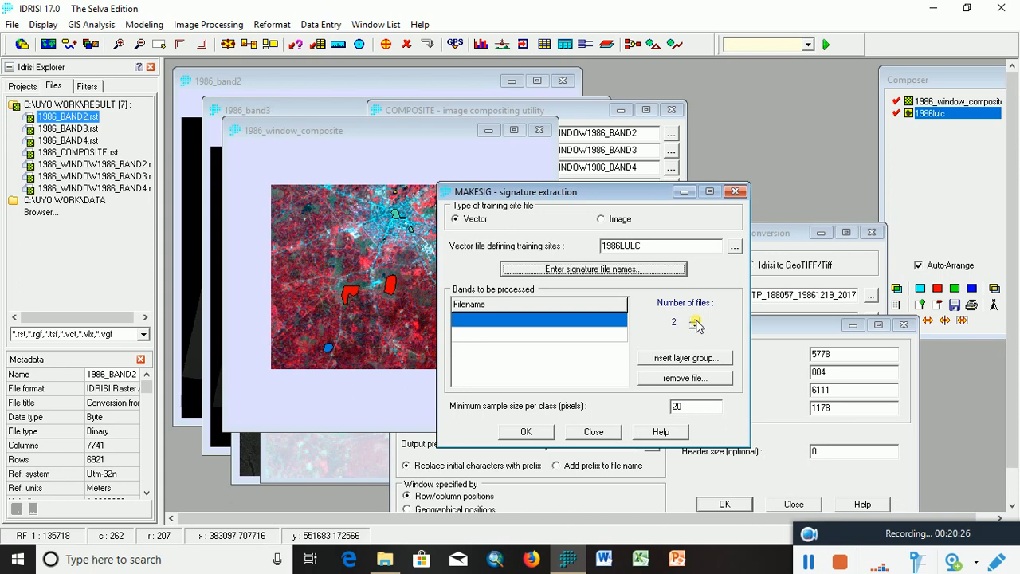
pyautogui.click(695, 320)
pyautogui.click(618, 319)
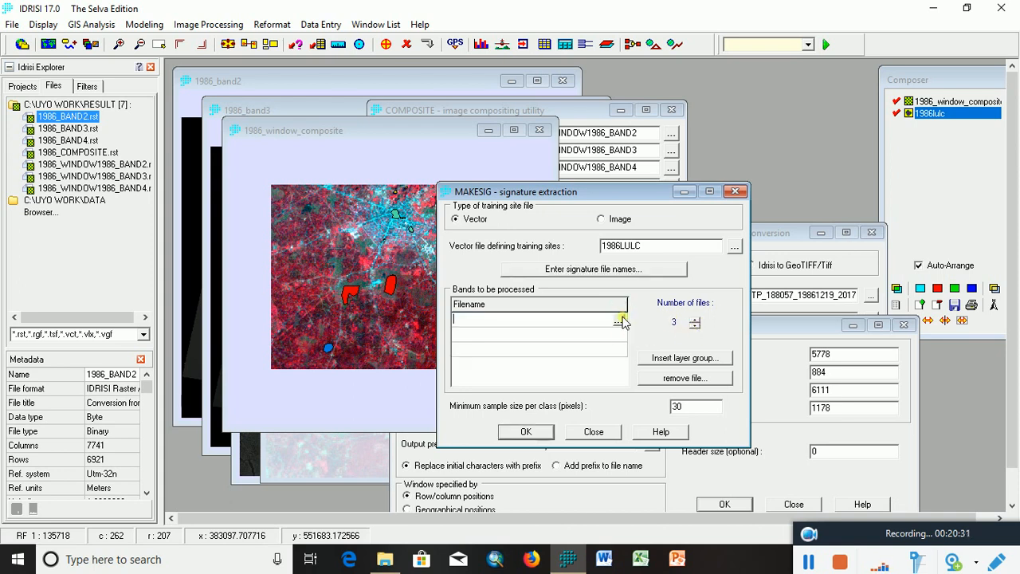
pyautogui.click(618, 318)
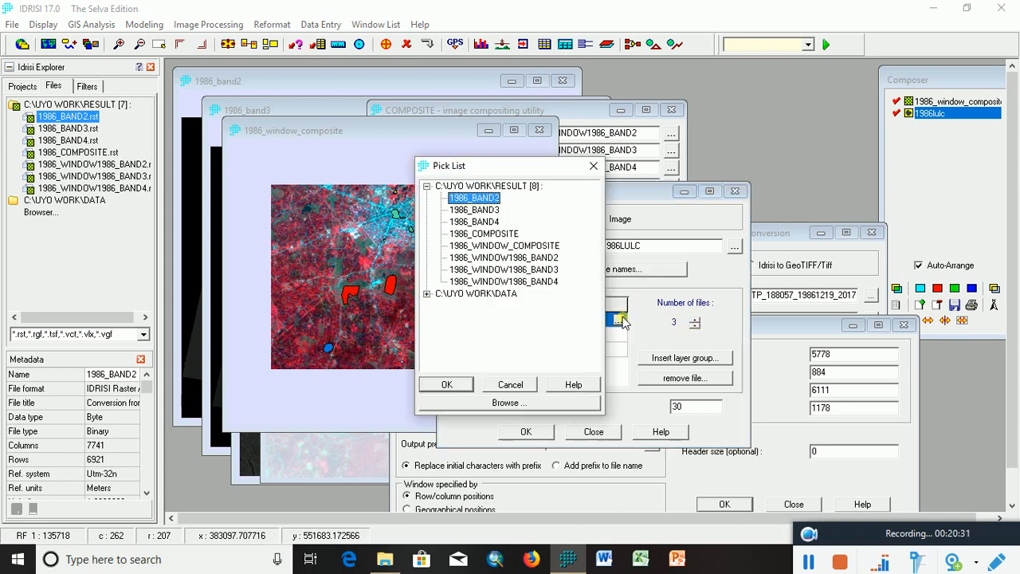
pyautogui.click(505, 259)
pyautogui.doubleClick(505, 258)
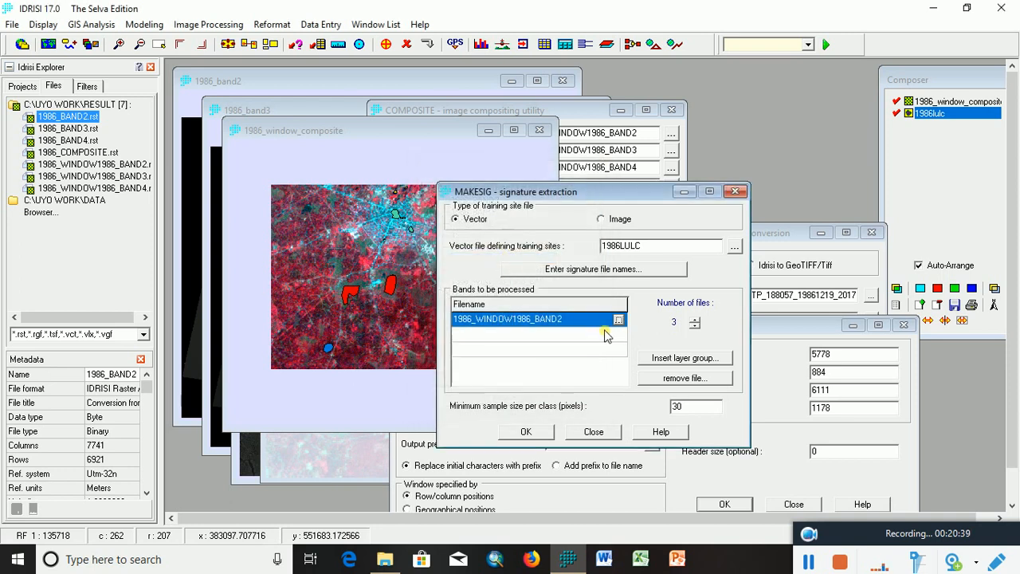
# - Assign 1986_WINDOW1986_BAND3 and 1986_WINDOW1986_BAND4 as the second and third bands to be processed
pyautogui.click(619, 334)
pyautogui.click(504, 269)
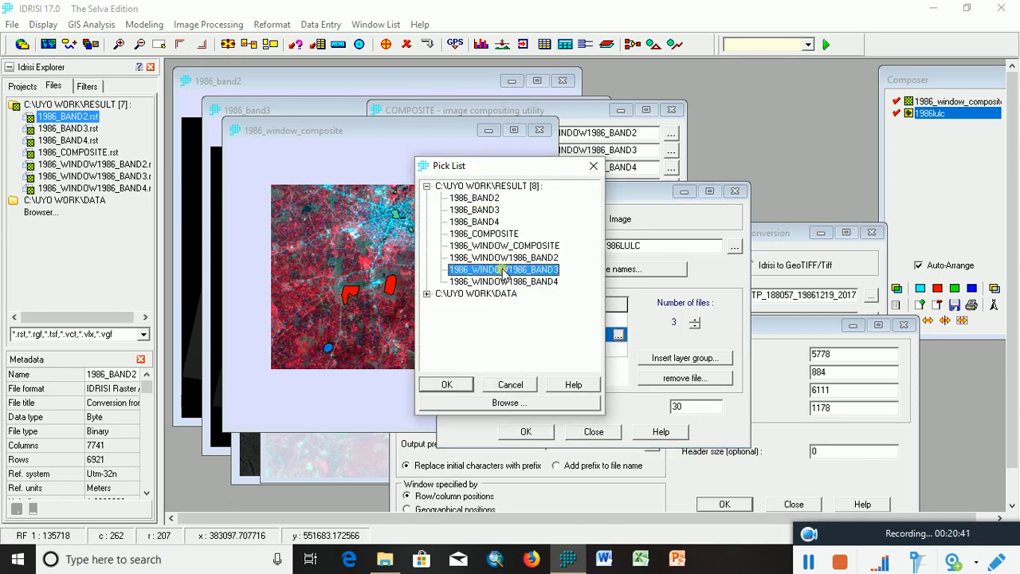
pyautogui.doubleClick(505, 269)
pyautogui.click(618, 351)
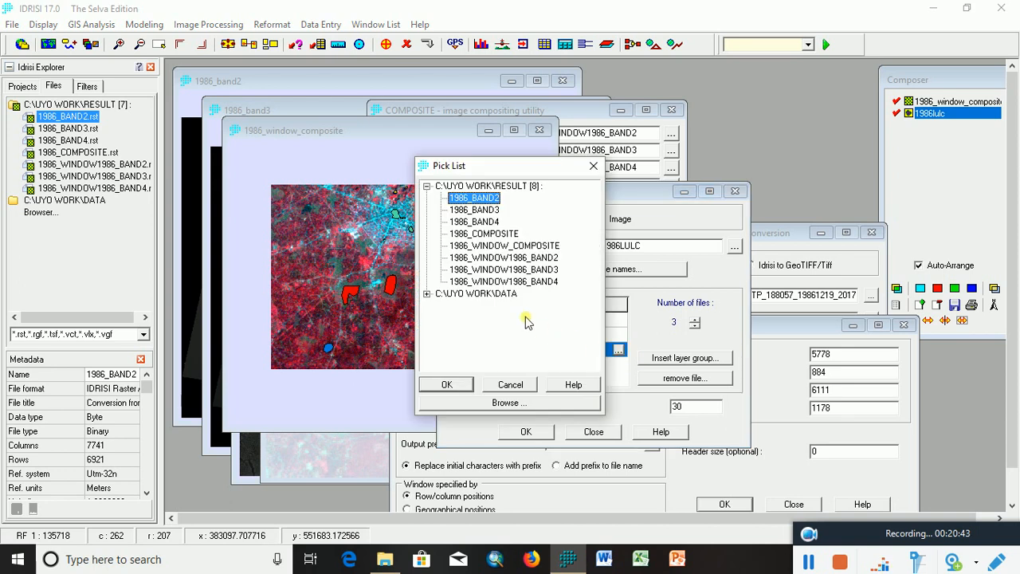
pyautogui.click(510, 280)
pyautogui.doubleClick(510, 280)
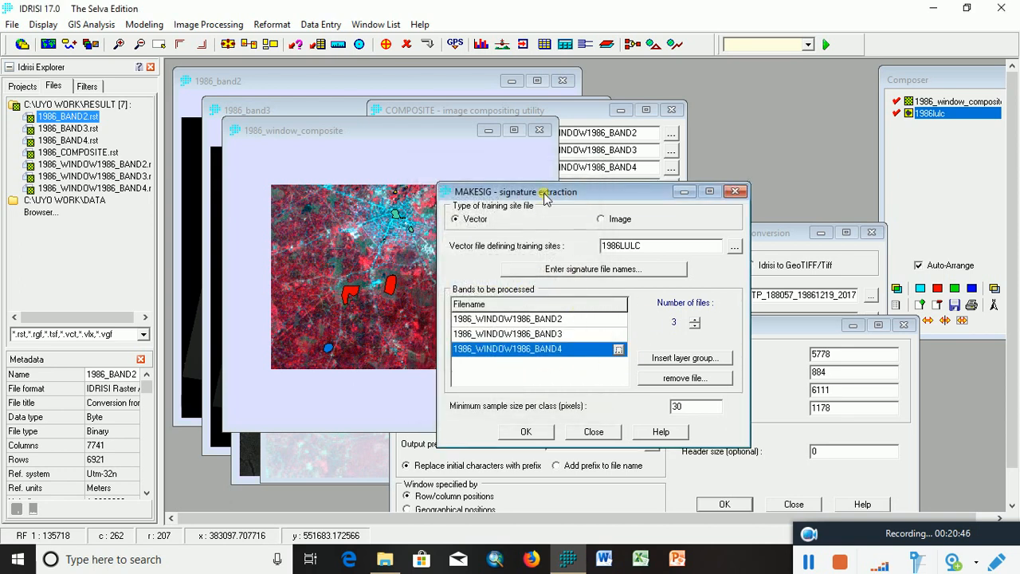
# - Run the MAKESIG signature extraction on the three windowed 1986 bands
pyautogui.moveTo(546, 192); pyautogui.dragTo(522, 139)
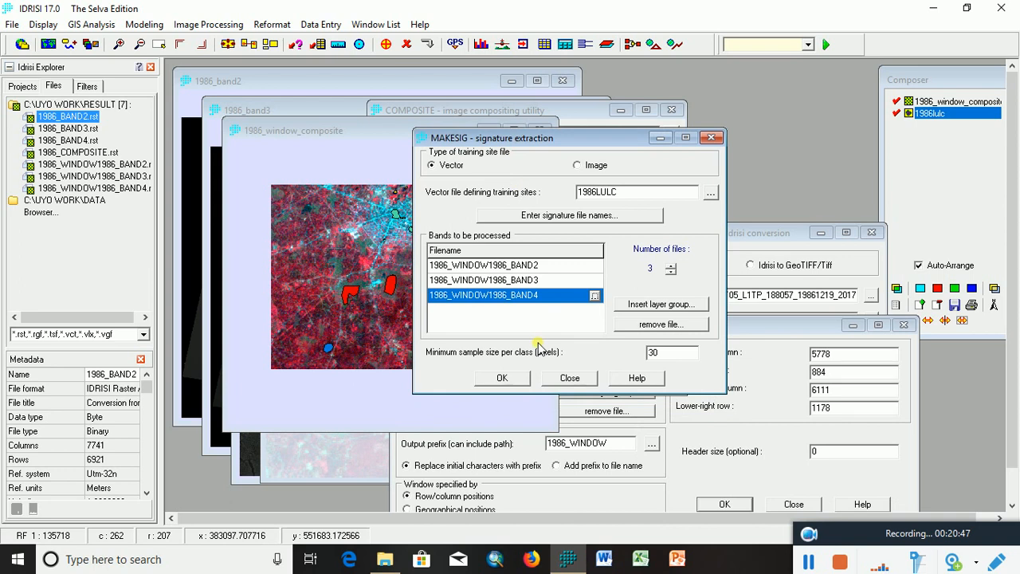
pyautogui.click(508, 380)
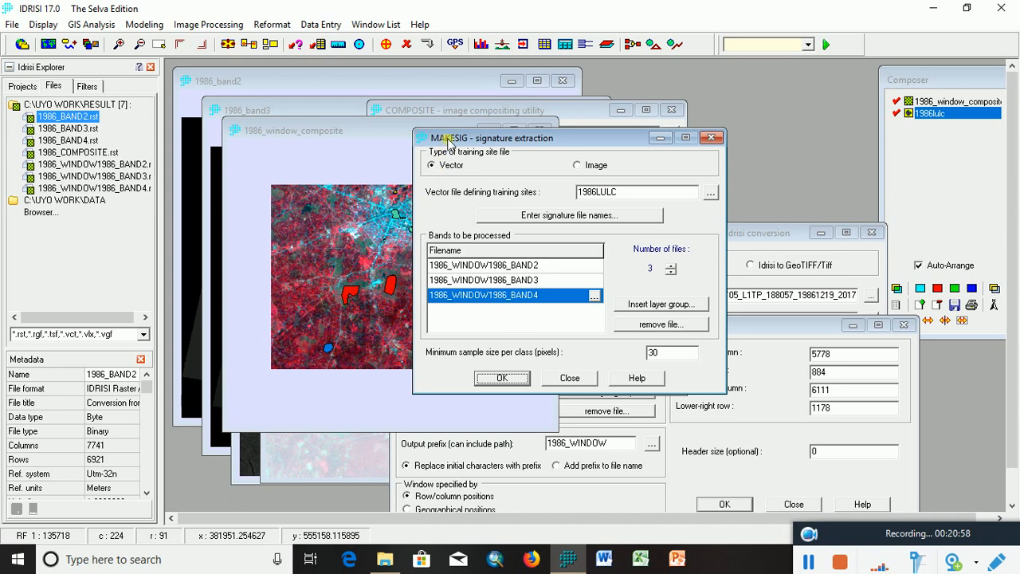
pyautogui.moveTo(445, 142); pyautogui.dragTo(504, 147)
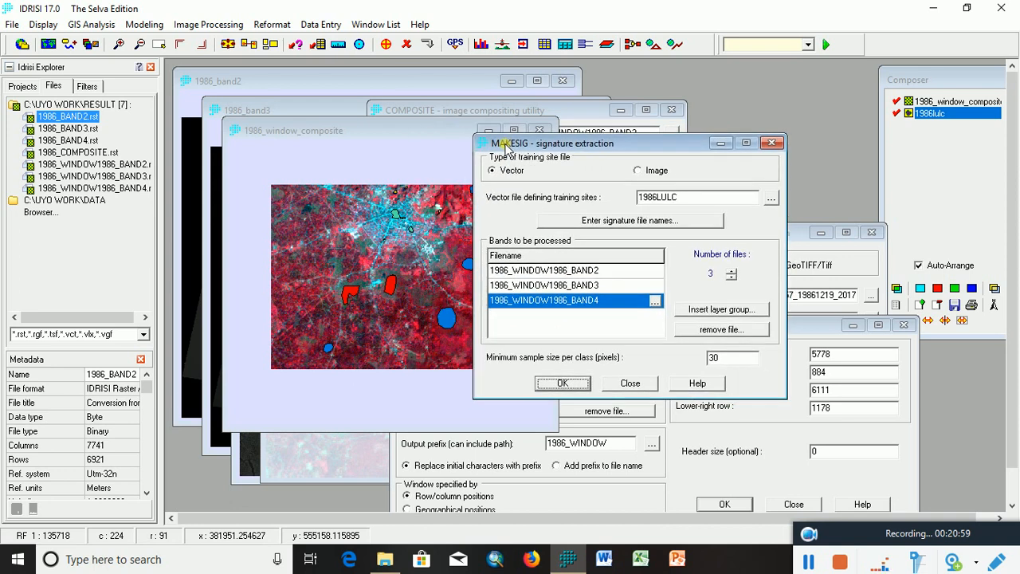
# - Run a MAXLIKE maximum likelihood classification using the 1986LULC signature group, with 1986MAXLIKE as the output image
pyautogui.click(207, 26)
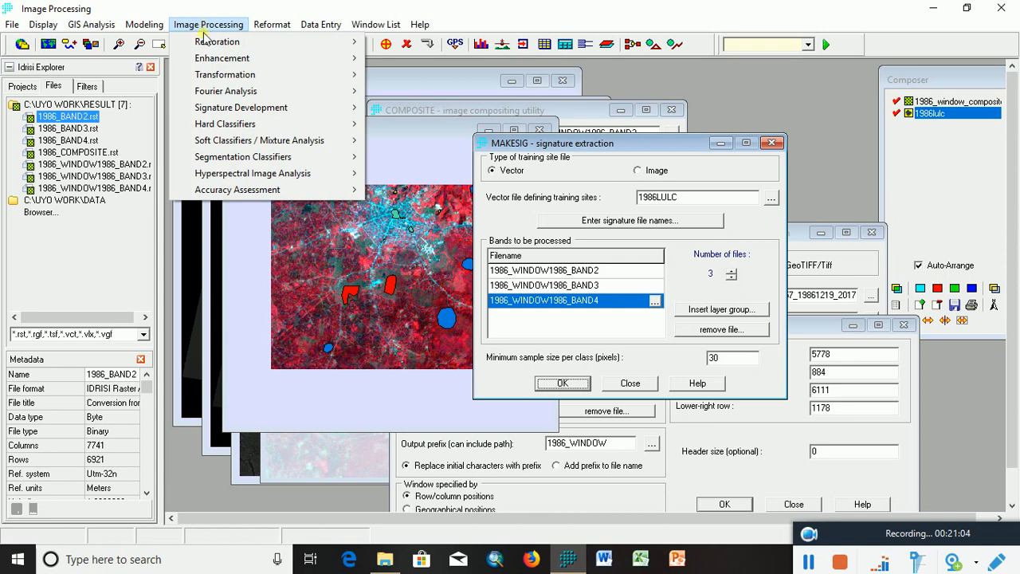
pyautogui.moveTo(213, 130)
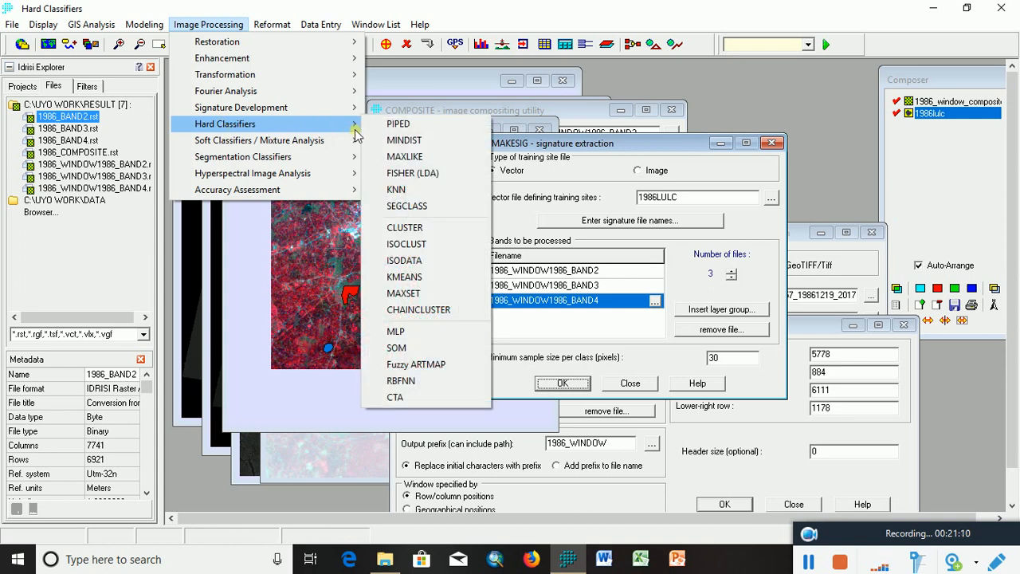
pyautogui.click(420, 157)
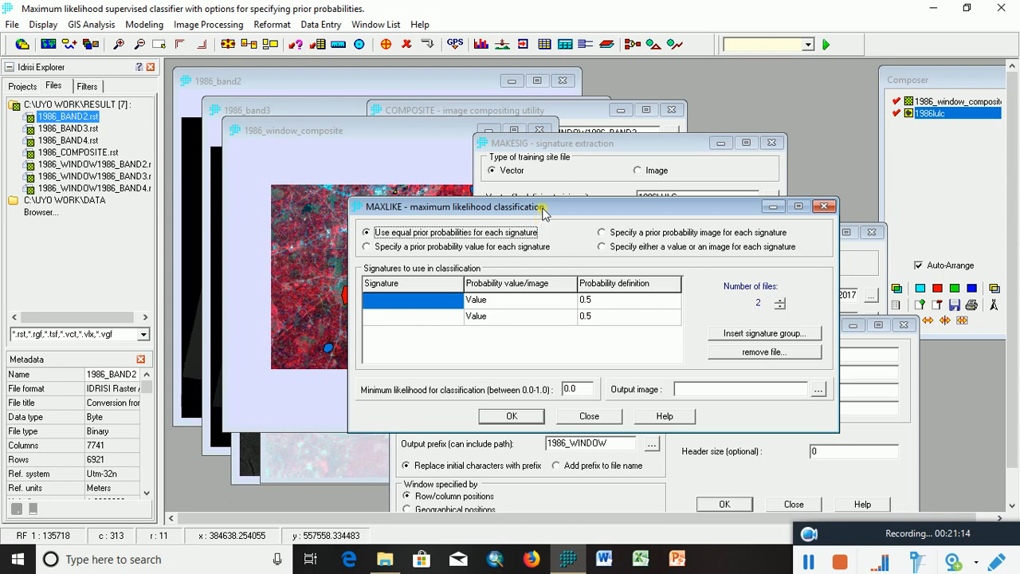
pyautogui.moveTo(542, 210)
pyautogui.mouseDown()
pyautogui.moveTo(419, 137)
pyautogui.moveTo(425, 129)
pyautogui.mouseUp()
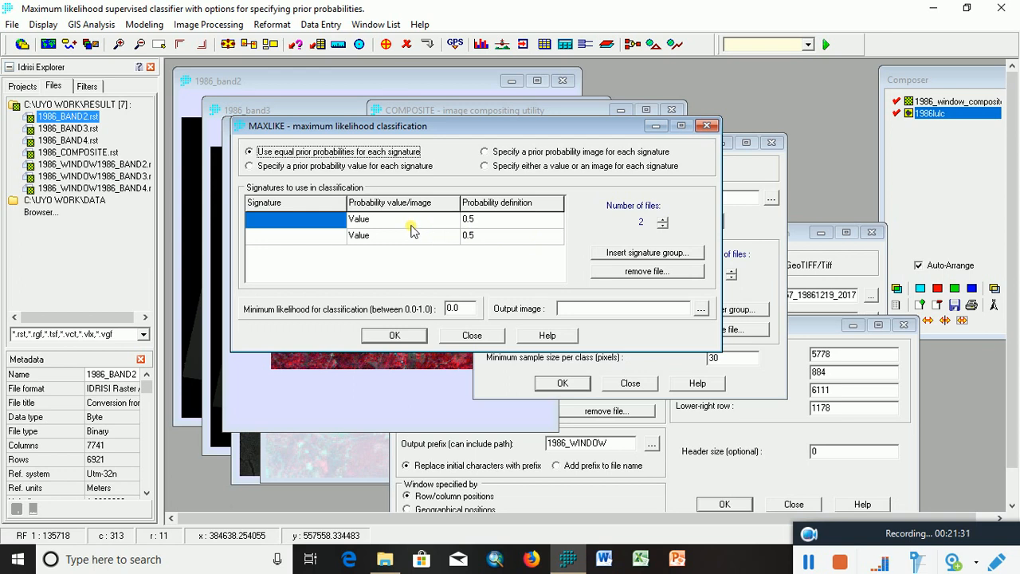
pyautogui.click(648, 253)
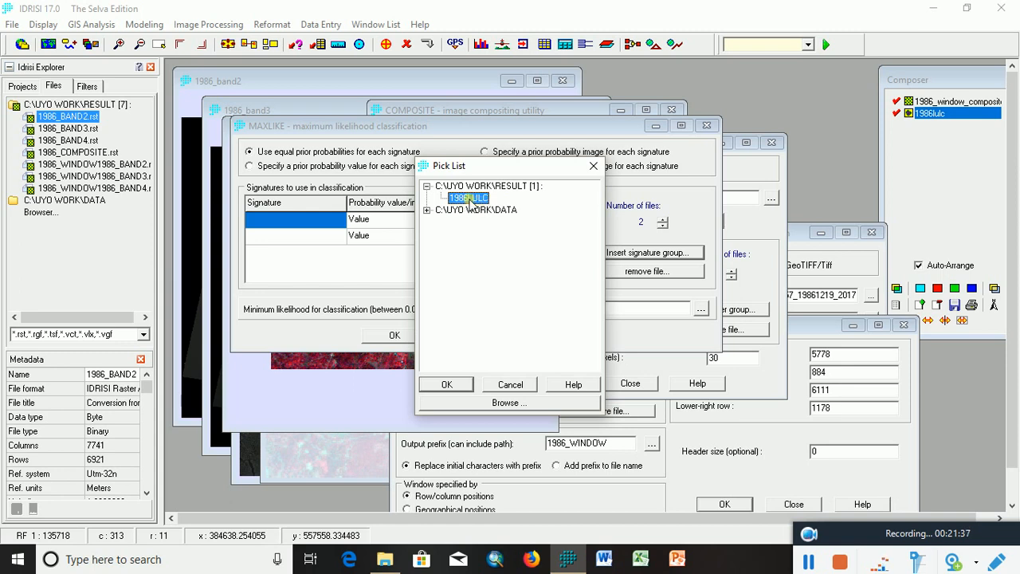
pyautogui.click(448, 385)
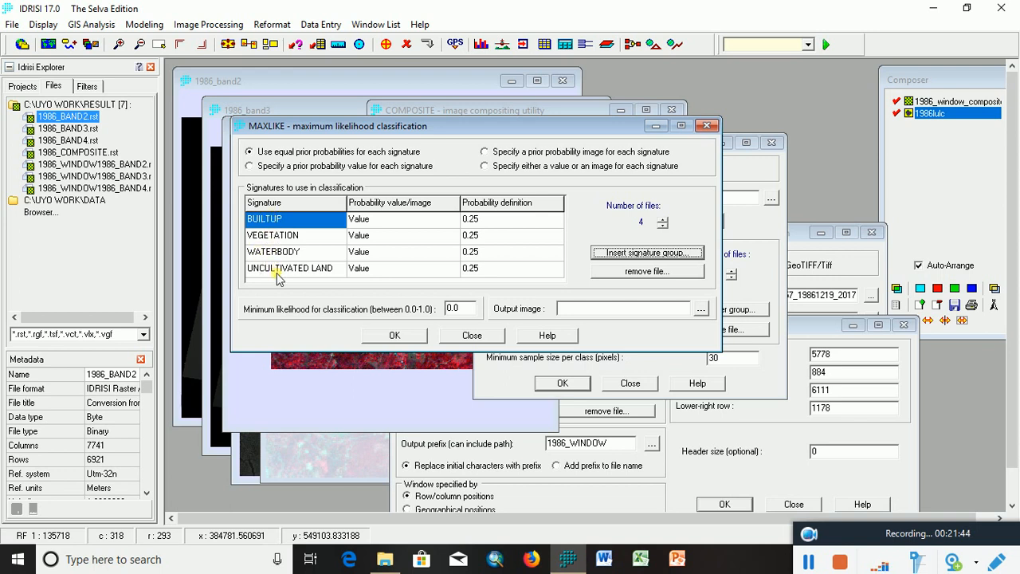
pyautogui.click(600, 315)
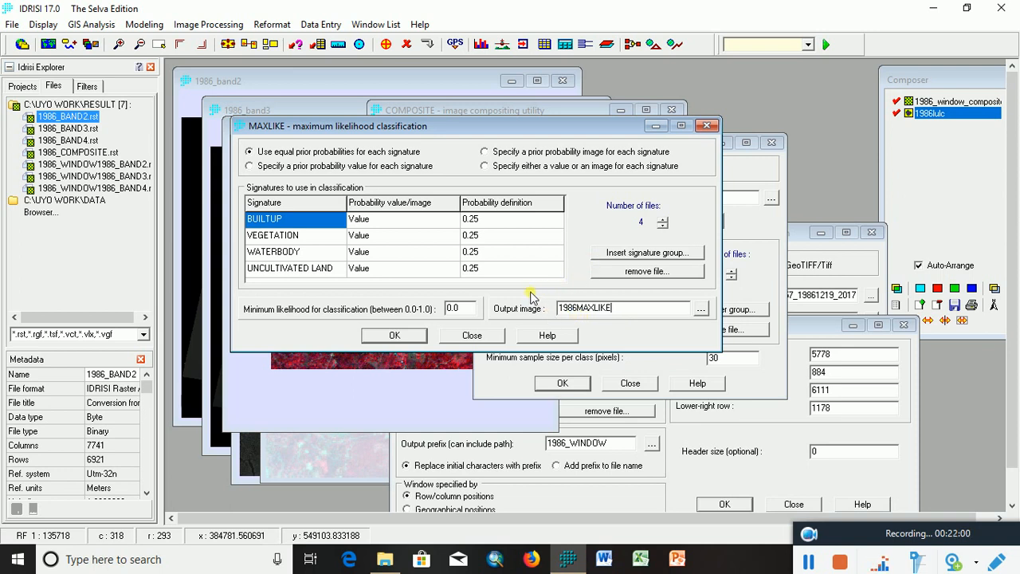
pyautogui.click(390, 338)
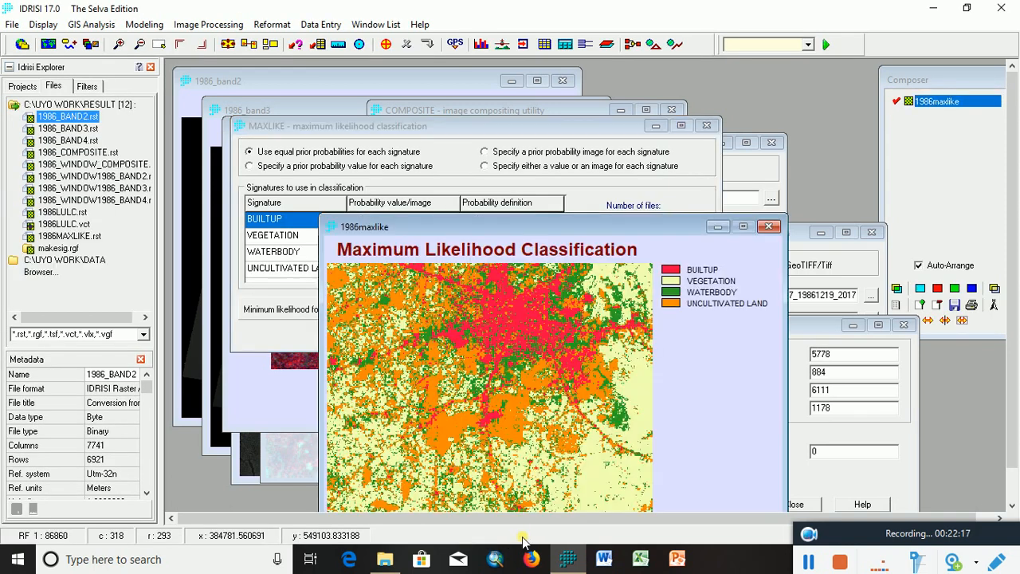
# - Examine how the four land-cover classes are distributed across the 1986MAXLIKE classification map
pyautogui.click(487, 227)
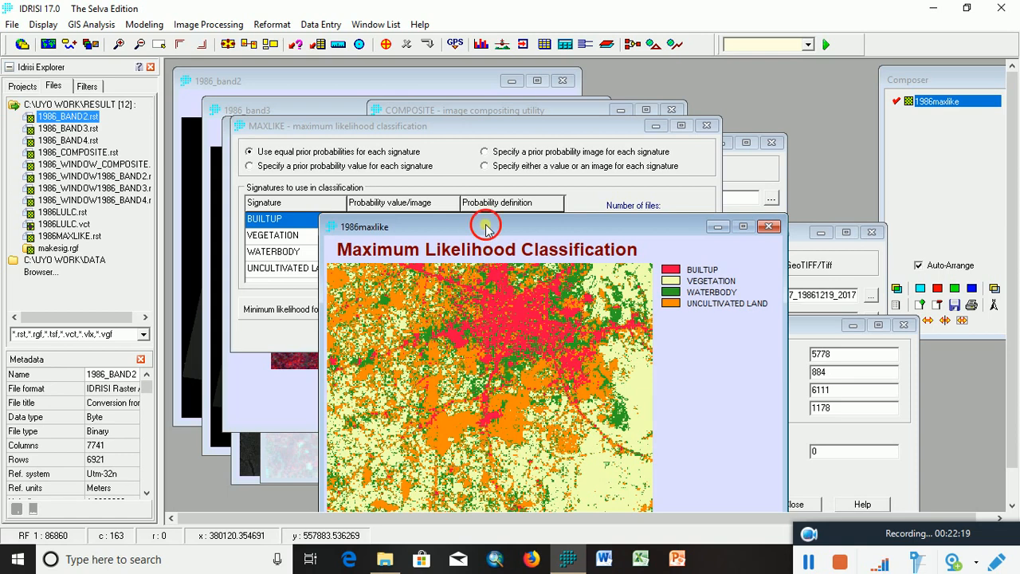
pyautogui.moveTo(487, 227); pyautogui.dragTo(450, 106)
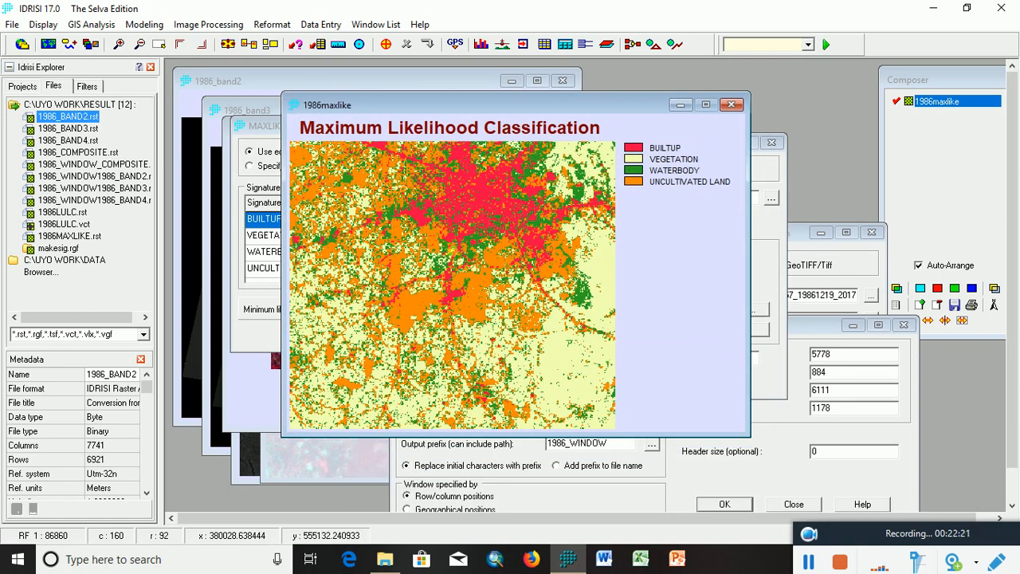
pyautogui.moveTo(457, 239); pyautogui.dragTo(482, 316)
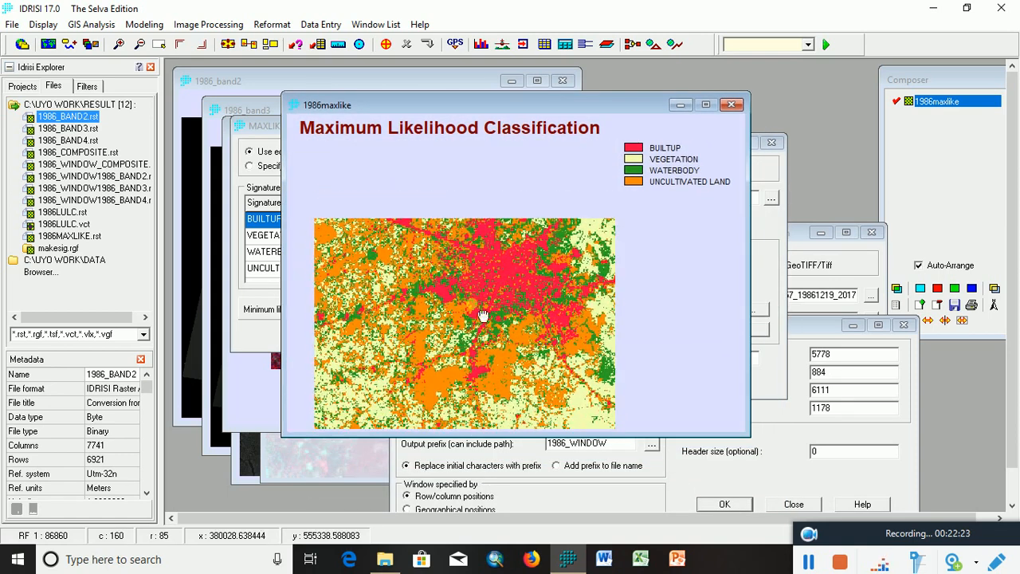
pyautogui.scroll(4, 483, 316)
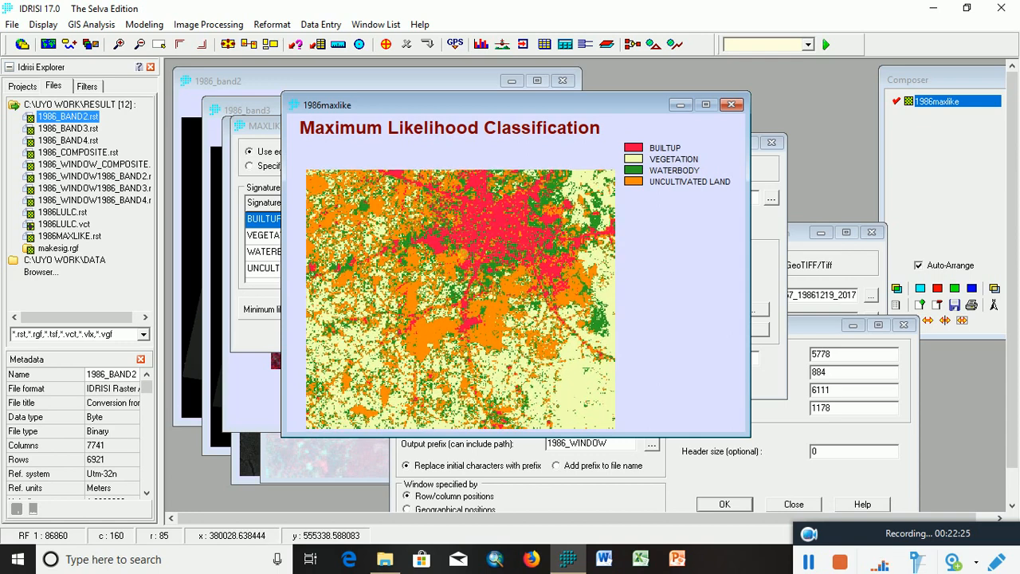
pyautogui.scroll(3, 483, 323)
pyautogui.scroll(-4, 490, 335)
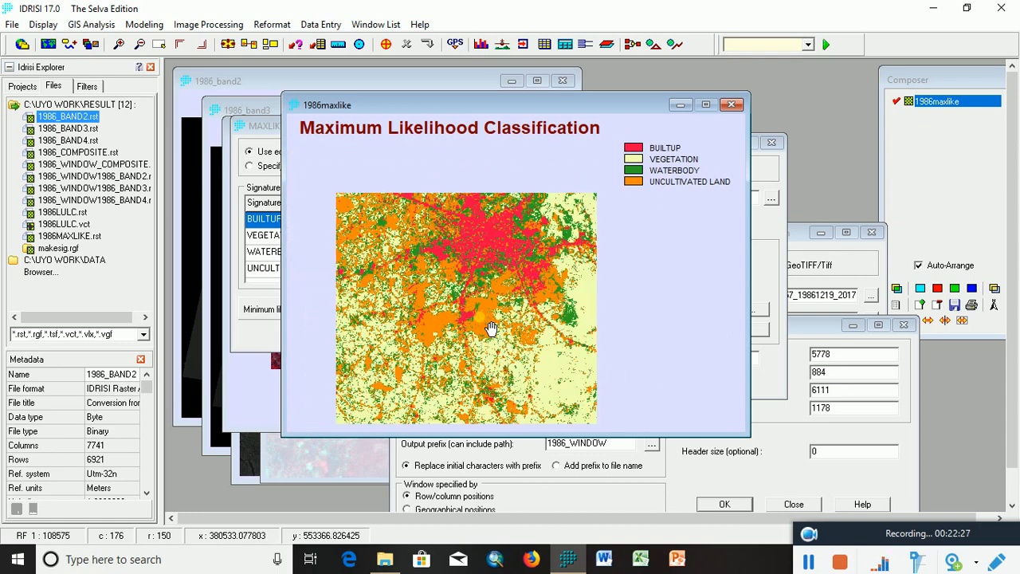
pyautogui.scroll(-1, 494, 341)
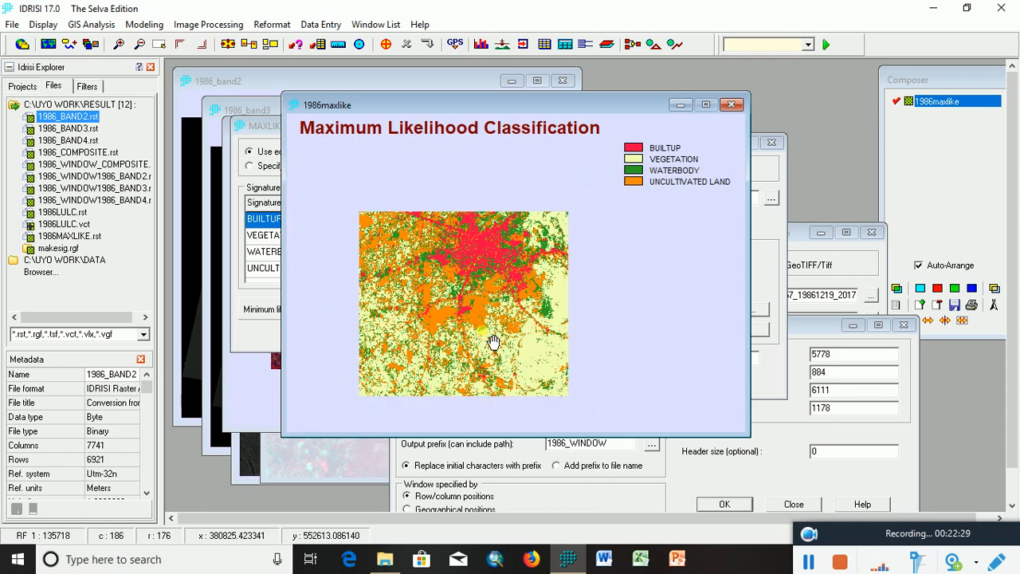
pyautogui.scroll(2, 494, 341)
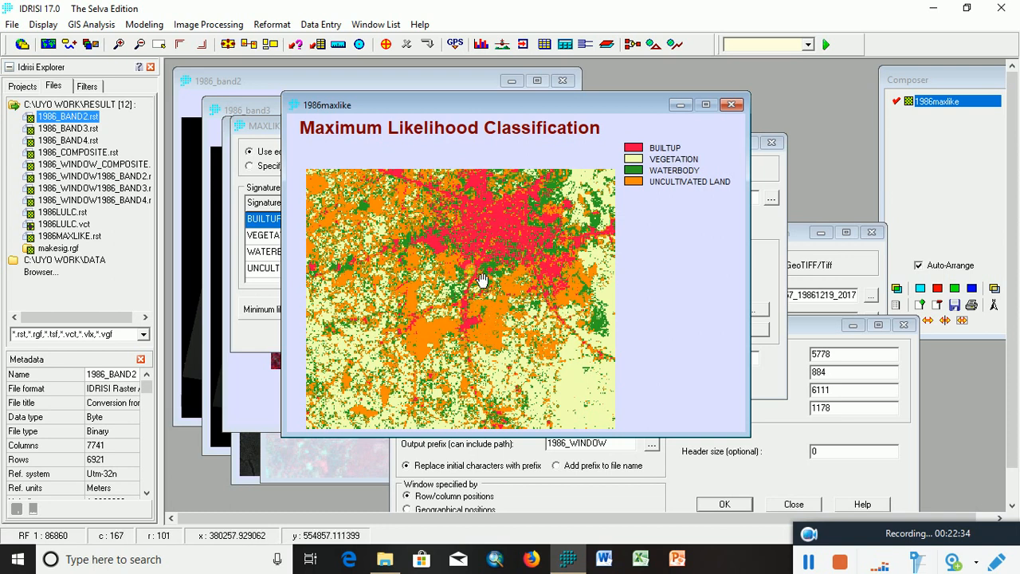
pyautogui.moveTo(481, 279); pyautogui.dragTo(487, 391)
pyautogui.moveTo(413, 358); pyautogui.dragTo(398, 252)
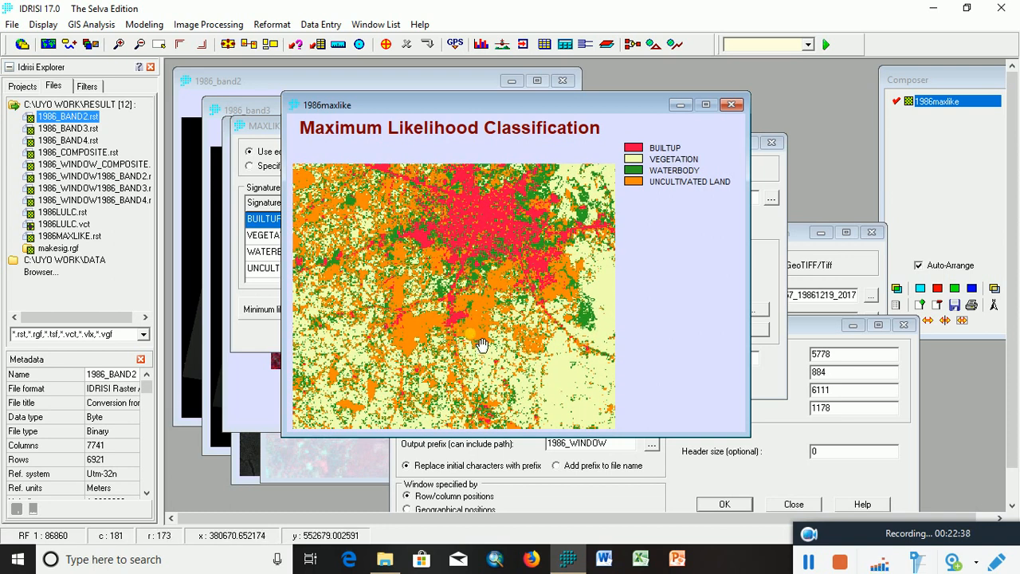
pyautogui.scroll(-1, 482, 344)
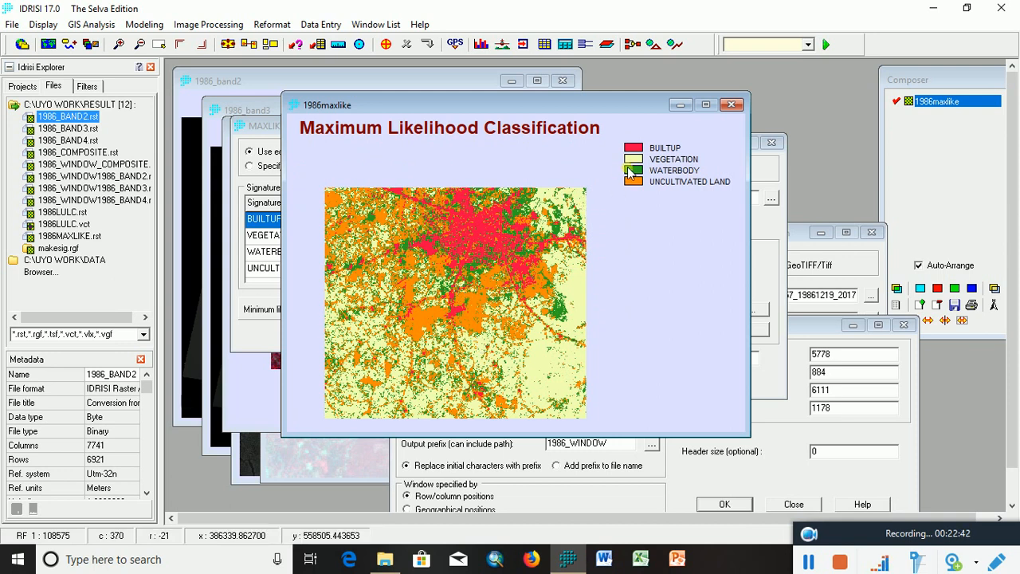
# - Calculate the area of each 1986MAXLIKE land-cover class in square kilometers and move the results beside the map
pyautogui.rightClick(653, 152)
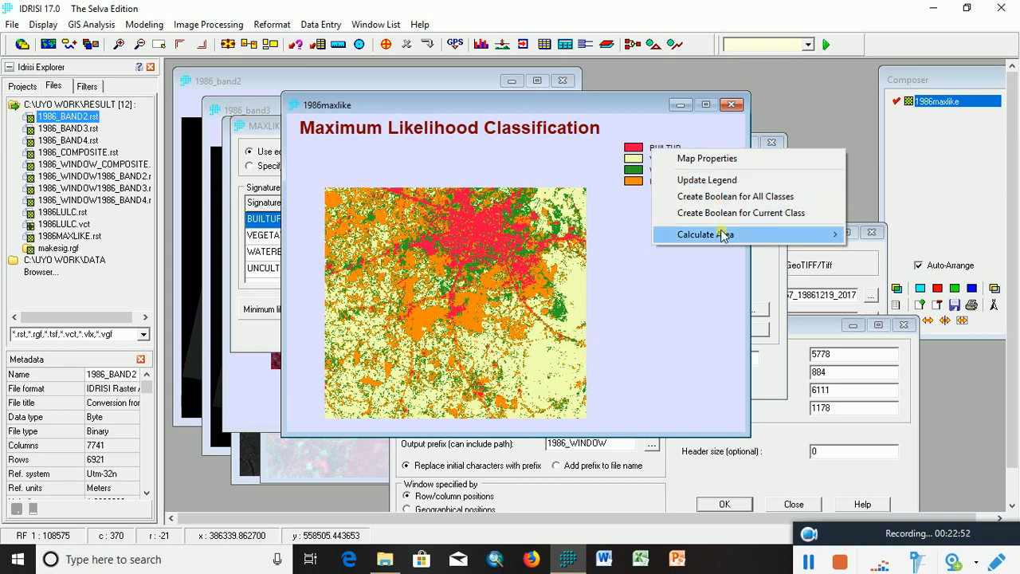
pyautogui.moveTo(724, 234)
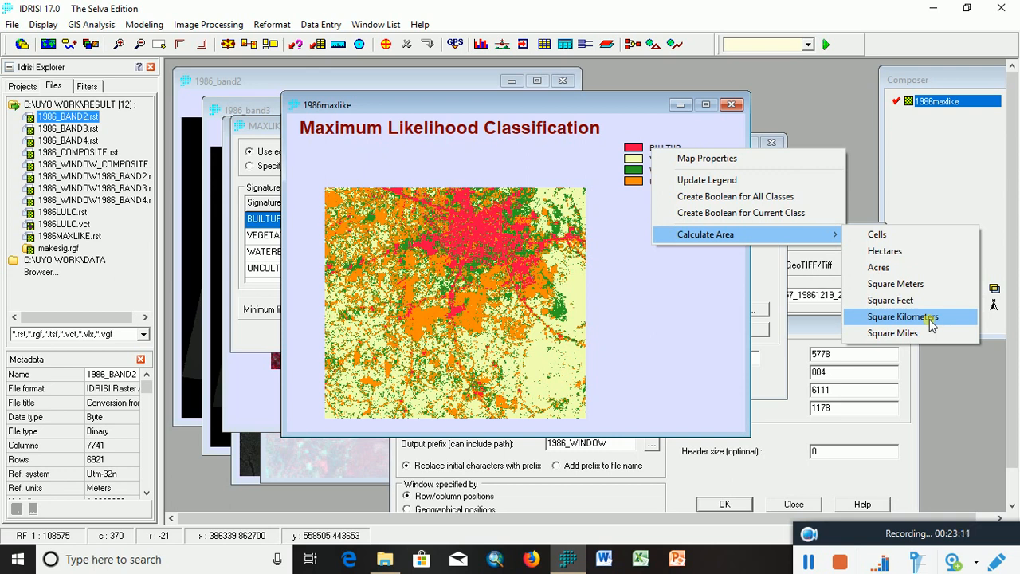
pyautogui.click(896, 317)
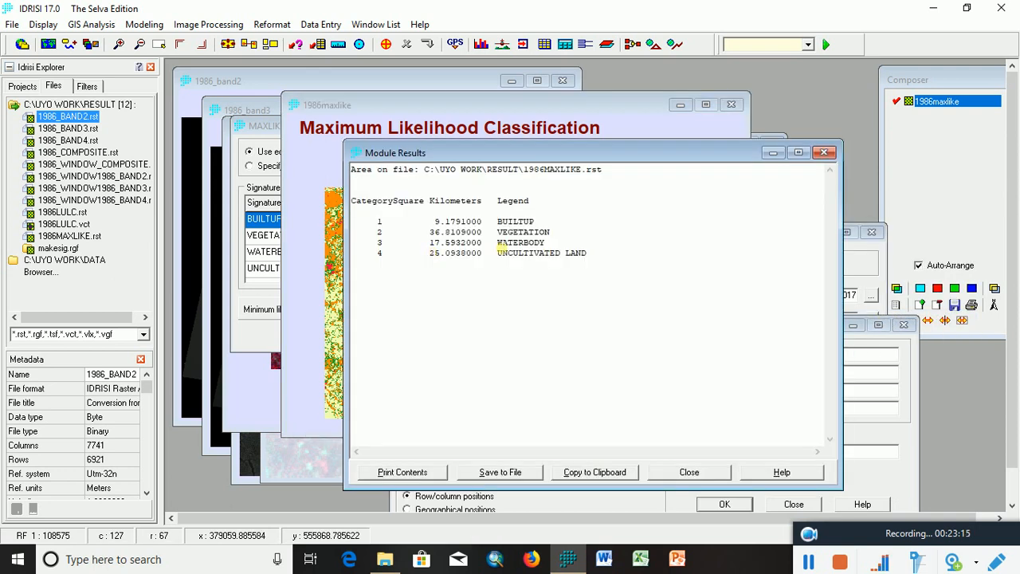
pyautogui.moveTo(499, 151); pyautogui.dragTo(774, 117)
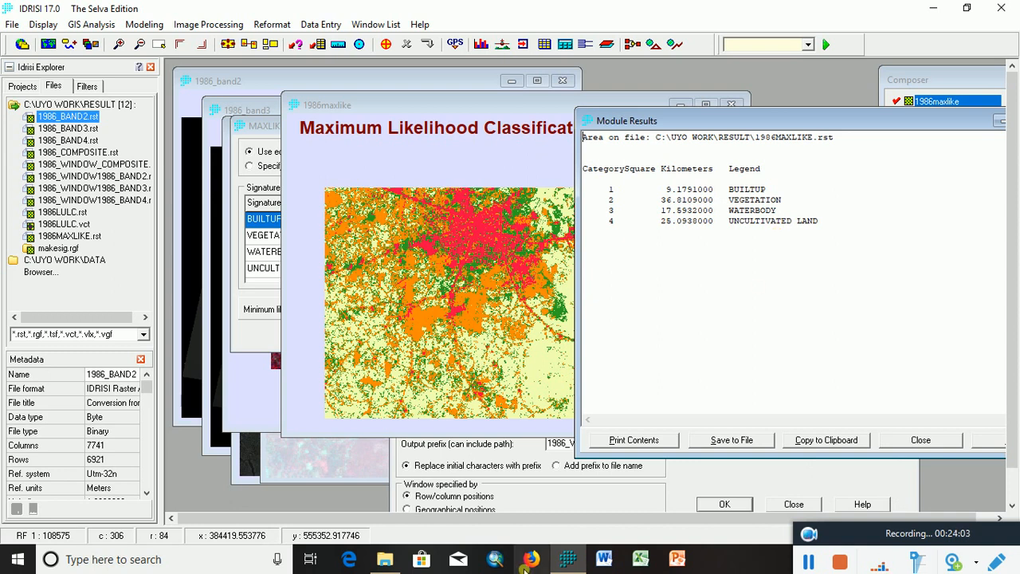
# - Check the 1986 and 2015 Landsat band files in the DATA folder of UYO WORK in File Explorer
pyautogui.click(385, 559)
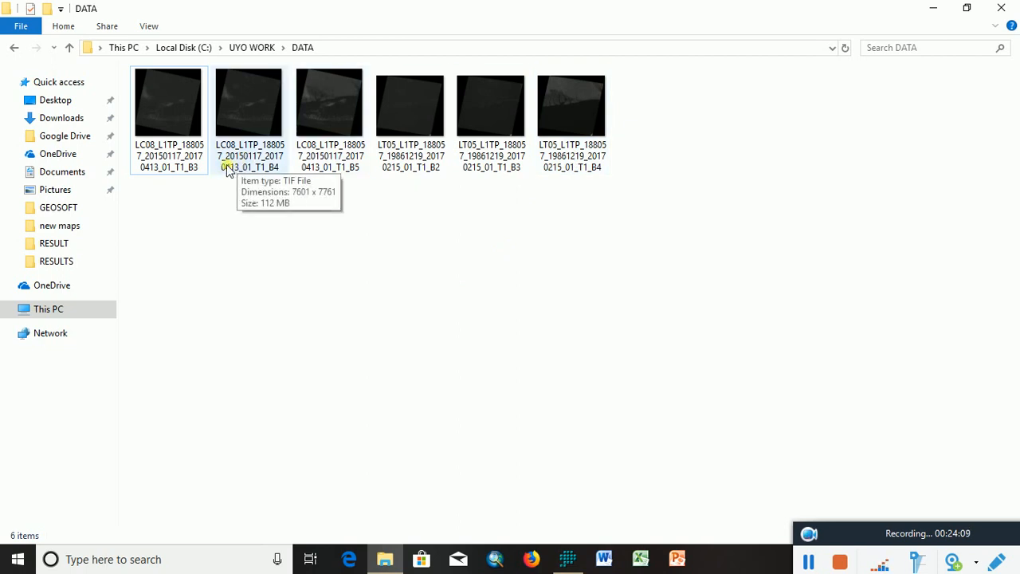
pyautogui.click(933, 9)
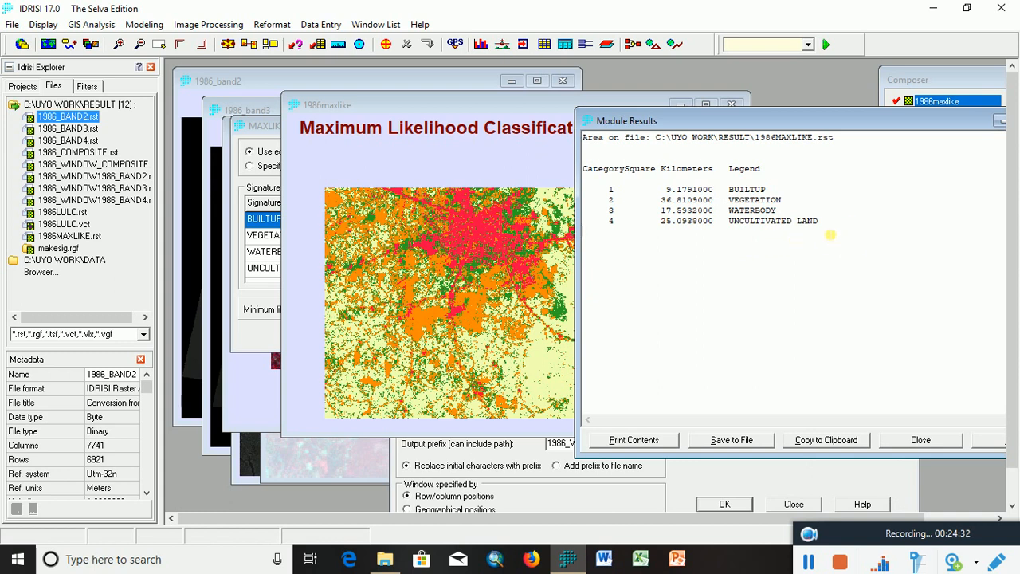
# - Copy the class area table from the heading row through UNCULTIVATED LAND and paste it into a blank Excel workbook at A1
pyautogui.moveTo(830, 234); pyautogui.dragTo(585, 169)
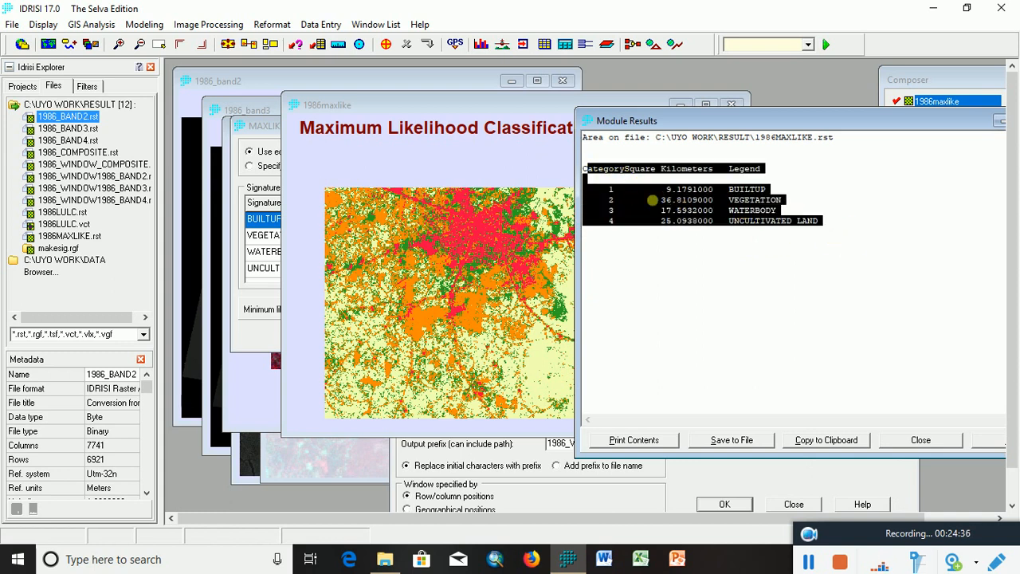
pyautogui.click(825, 443)
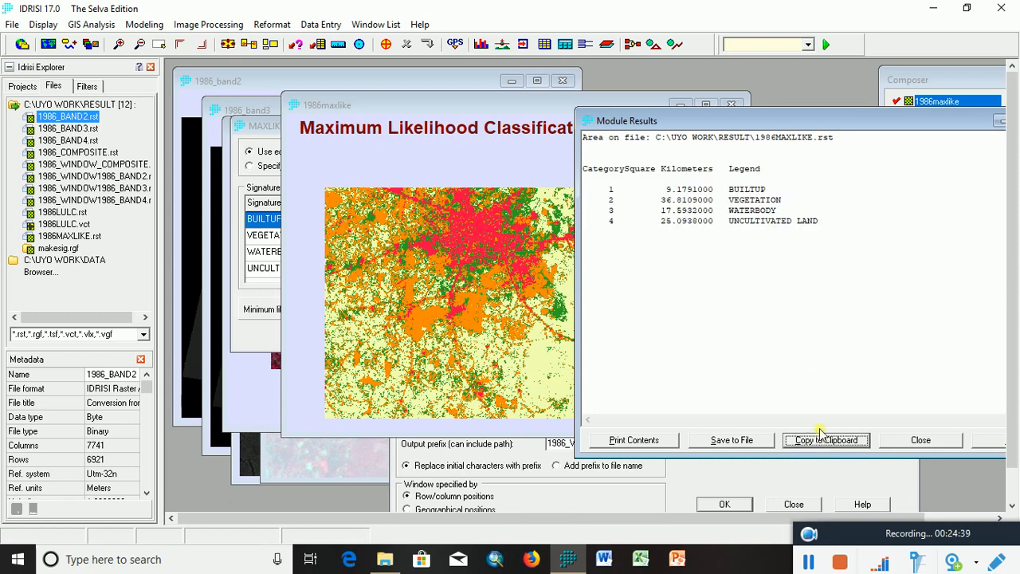
pyautogui.click(642, 560)
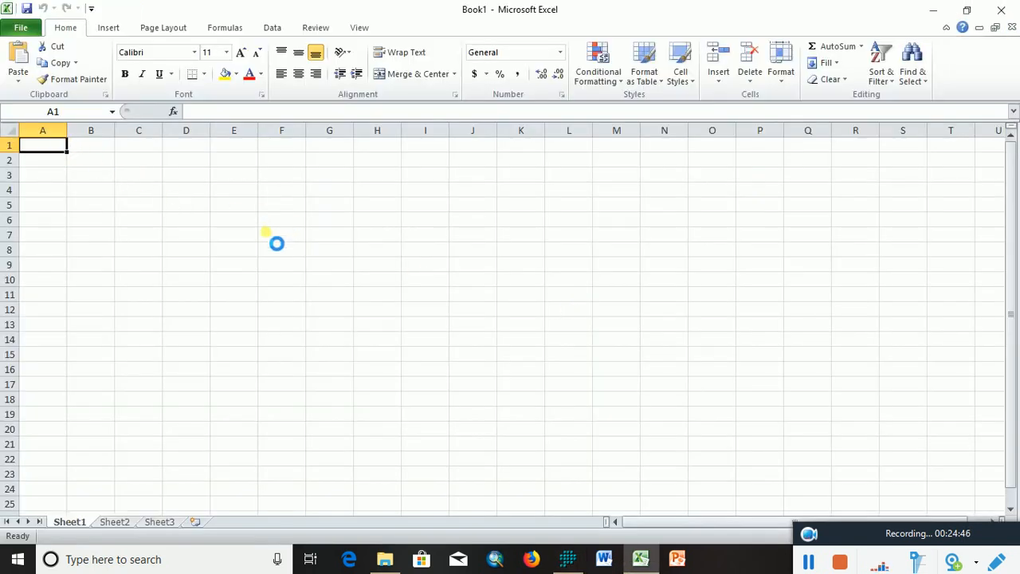
pyautogui.hotkey('ctrl', 'v')
pyautogui.click(295, 283)
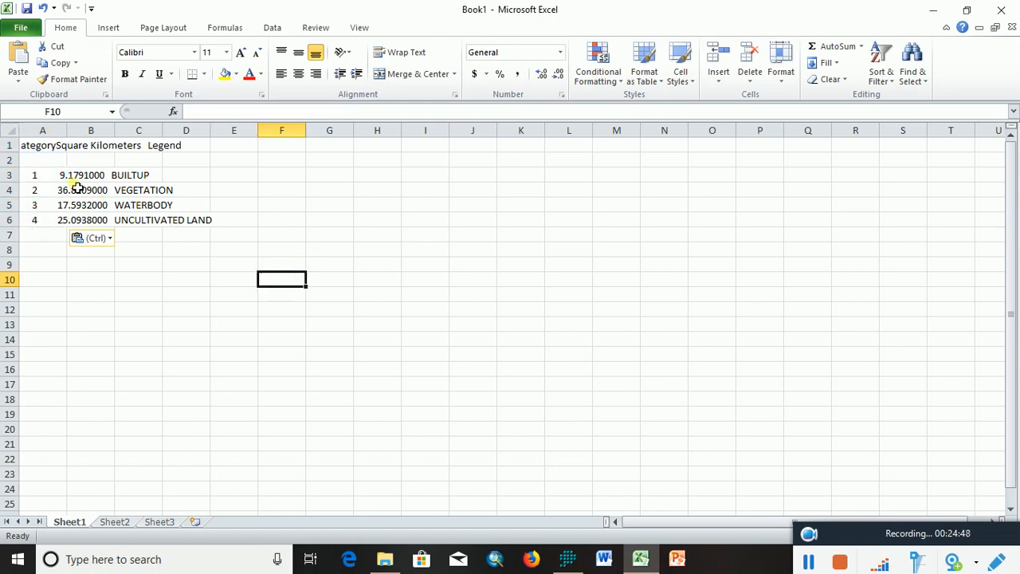
# - Label the pasted area table with the year 1986 in cell E1
pyautogui.moveTo(65, 143); pyautogui.dragTo(78, 145)
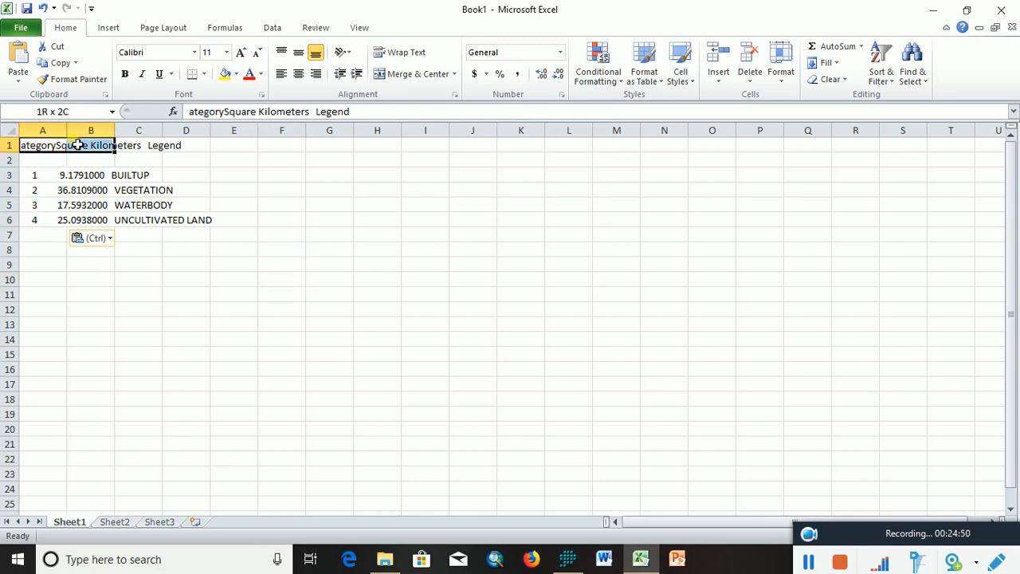
pyautogui.click(234, 204)
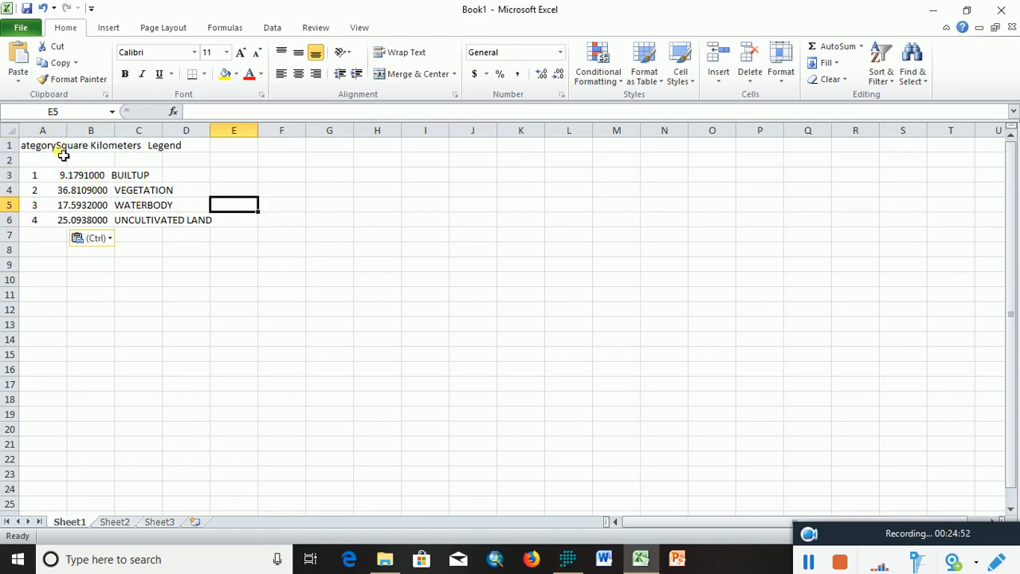
pyautogui.click(197, 148)
pyautogui.click(231, 150)
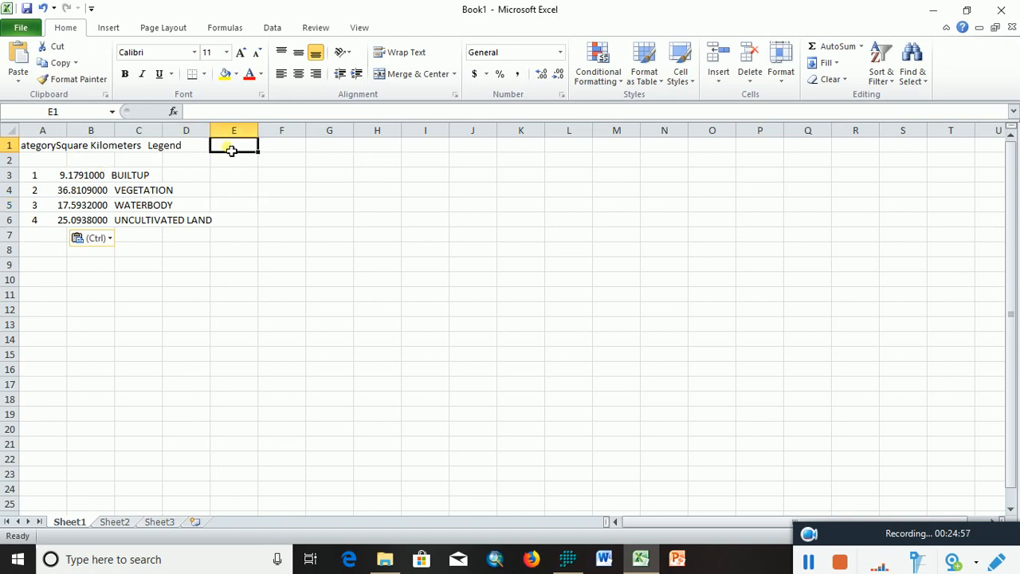
pyautogui.write('1986')
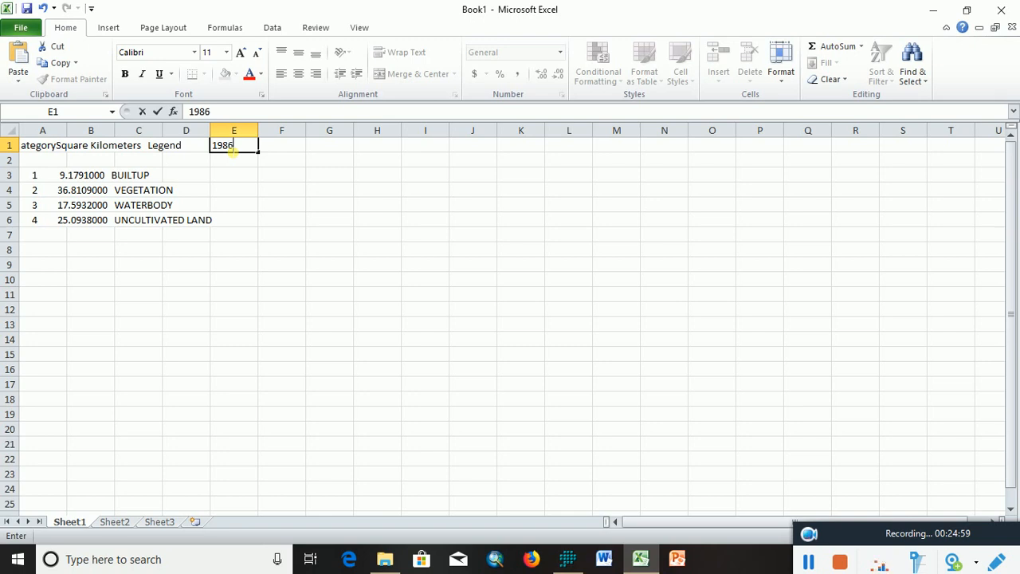
pyautogui.click(266, 294)
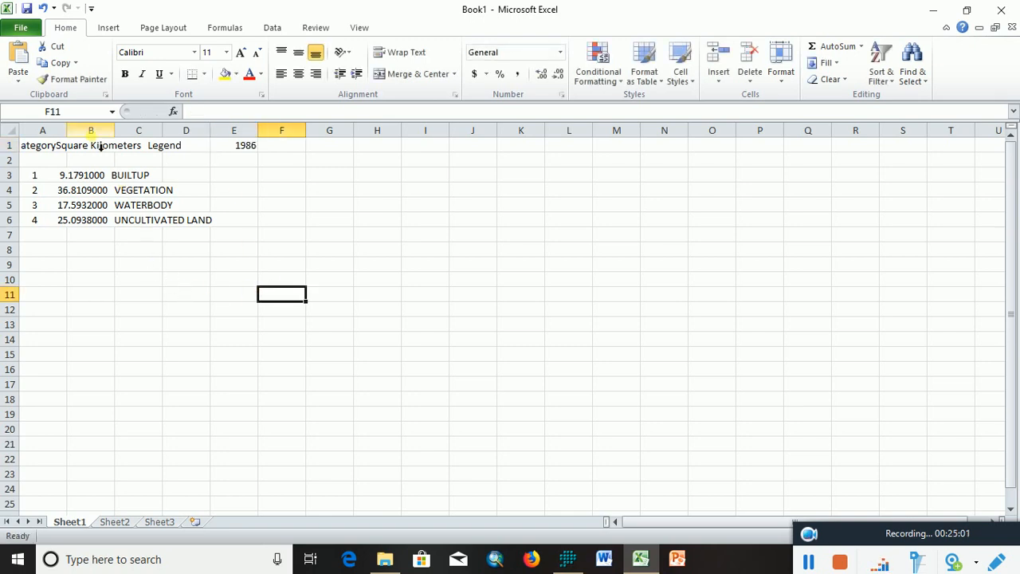
# - Switch to IDRISI and close the 1986 maximum likelihood map, the 1986 band and composite images, and the area results
pyautogui.click(934, 15)
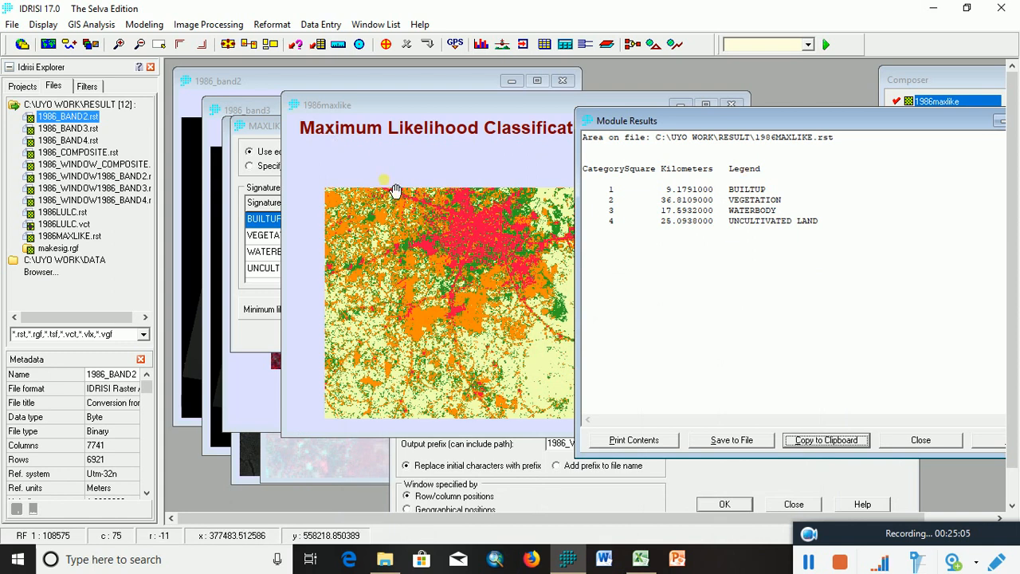
pyautogui.moveTo(394, 110); pyautogui.dragTo(343, 121)
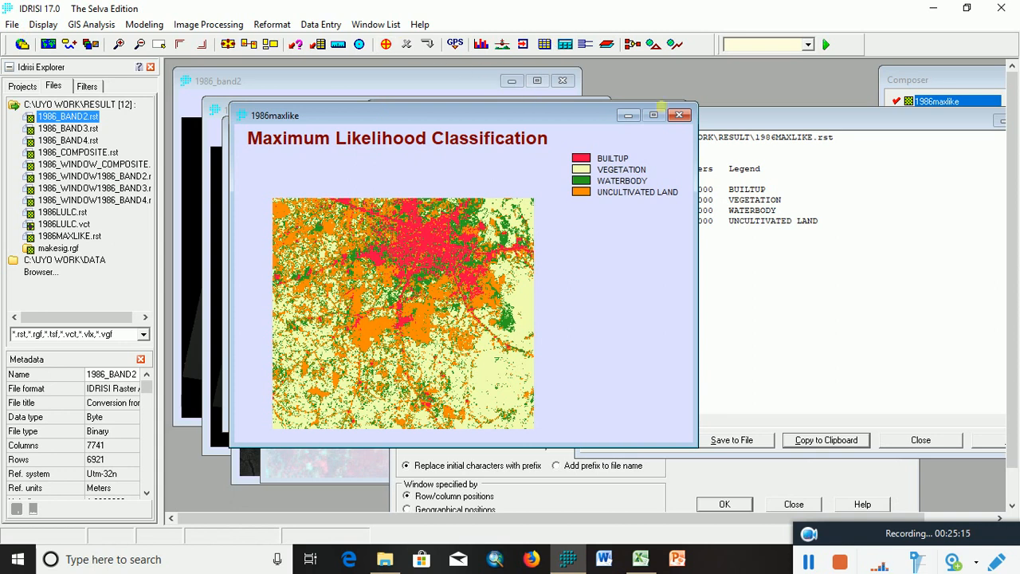
pyautogui.click(680, 116)
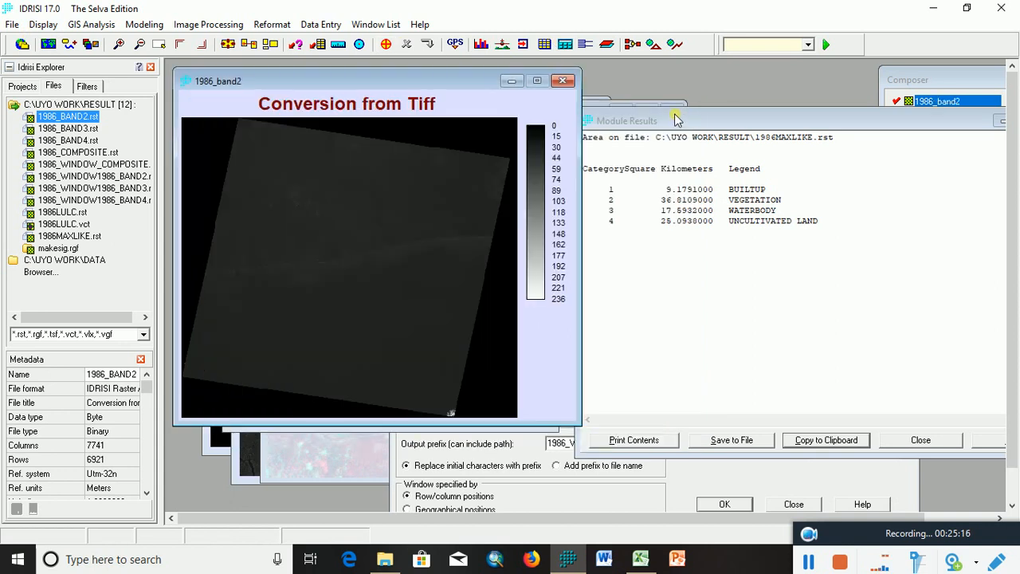
pyautogui.click(562, 80)
pyautogui.click(593, 110)
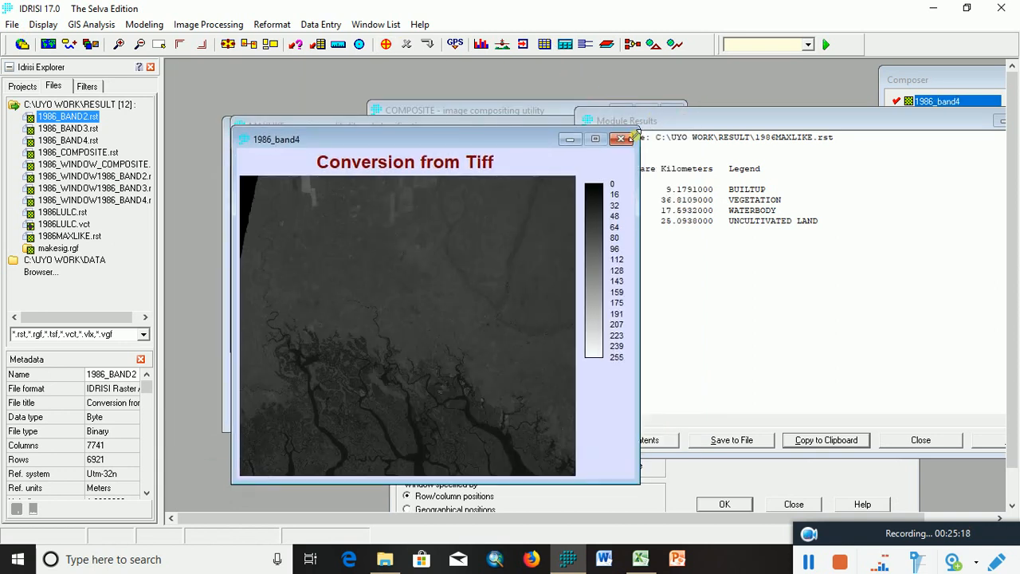
pyautogui.click(610, 121)
pyautogui.moveTo(642, 126); pyautogui.dragTo(455, 132)
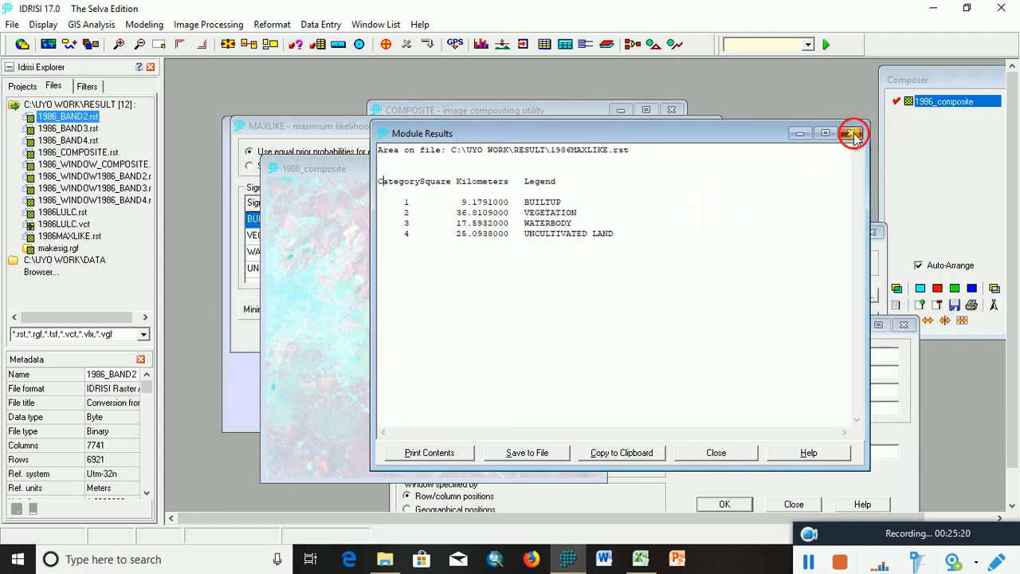
pyautogui.click(853, 126)
pyautogui.click(588, 168)
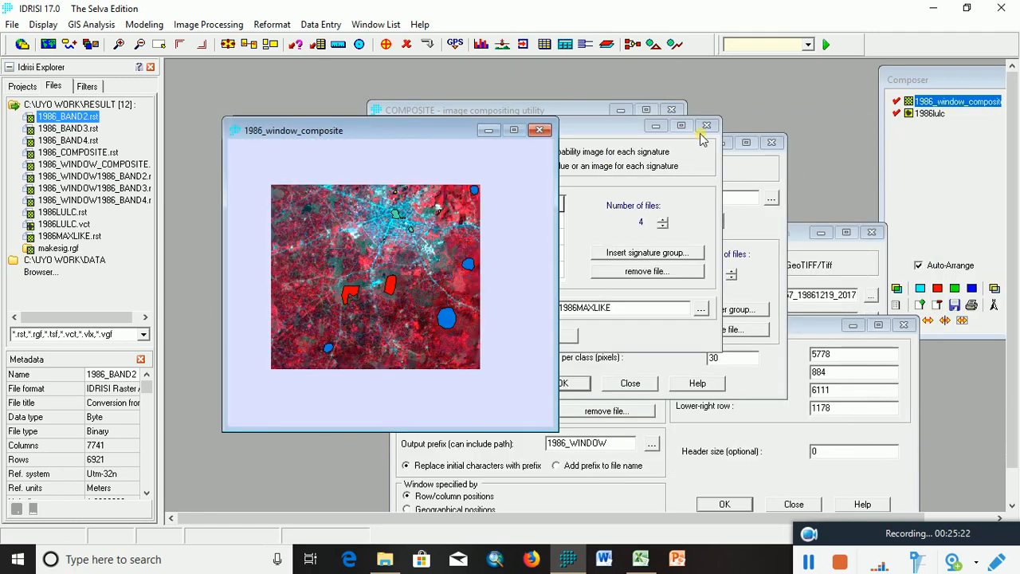
# - Close the 1986 window composite and the remaining MAXLIKE, MAKESIG, COMPOSITE, GeoTIFF and WINDOW dialogs to clear the workspace
pyautogui.click(706, 126)
pyautogui.click(540, 129)
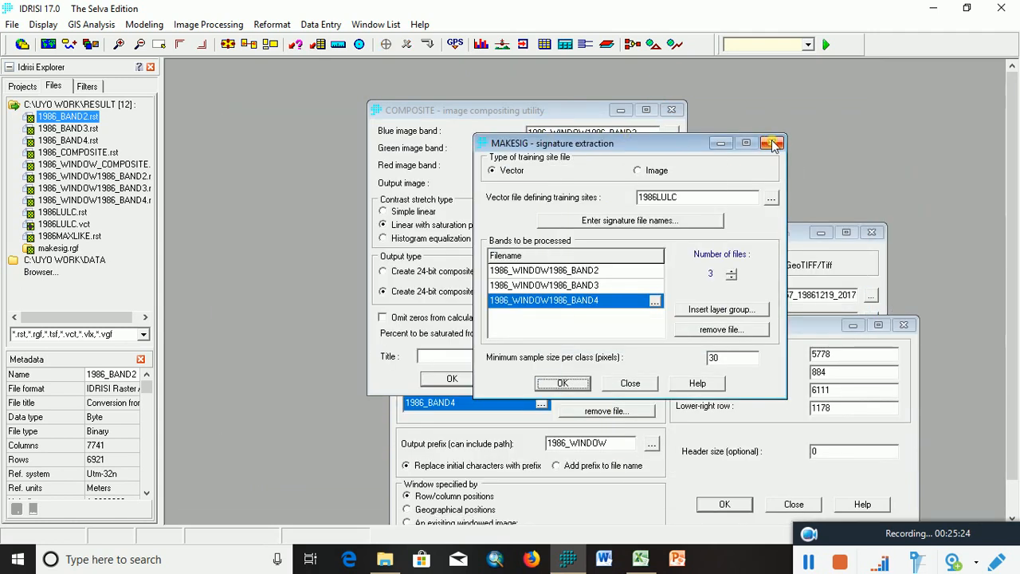
pyautogui.click(770, 141)
pyautogui.click(672, 110)
pyautogui.click(872, 232)
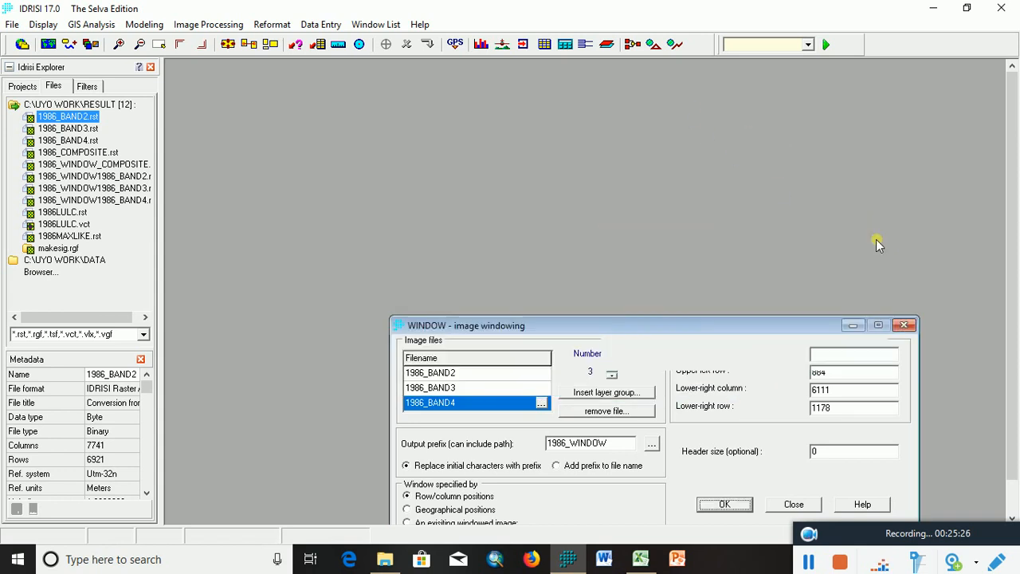
pyautogui.click(905, 326)
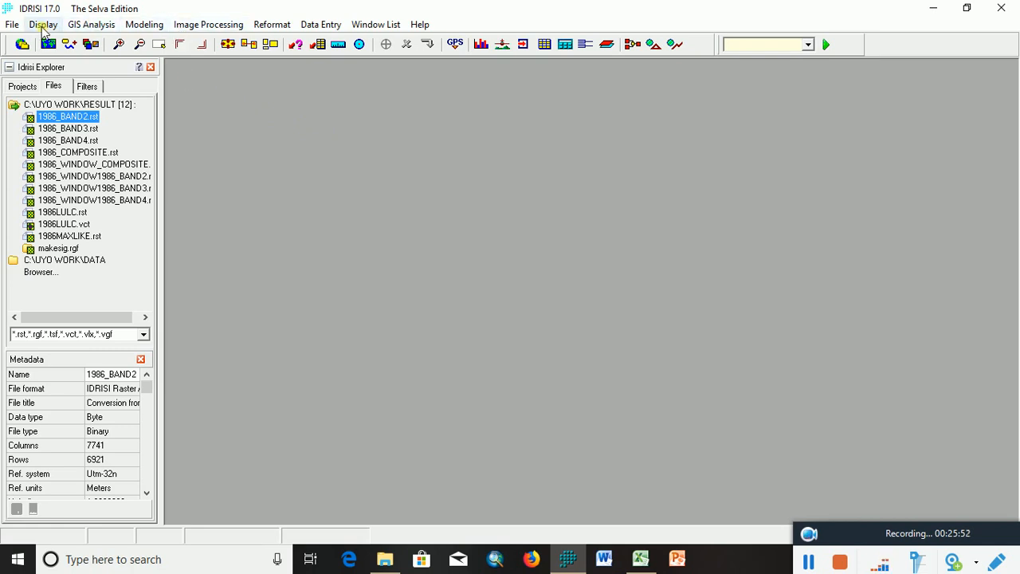
# - Start a GeoTIFF to Idrisi import with LC08_L1TP_188057_20150117_20170413_01_T1_B3 from the UYO WORK DATA folder as the input file
pyautogui.click(12, 24)
pyautogui.moveTo(59, 169)
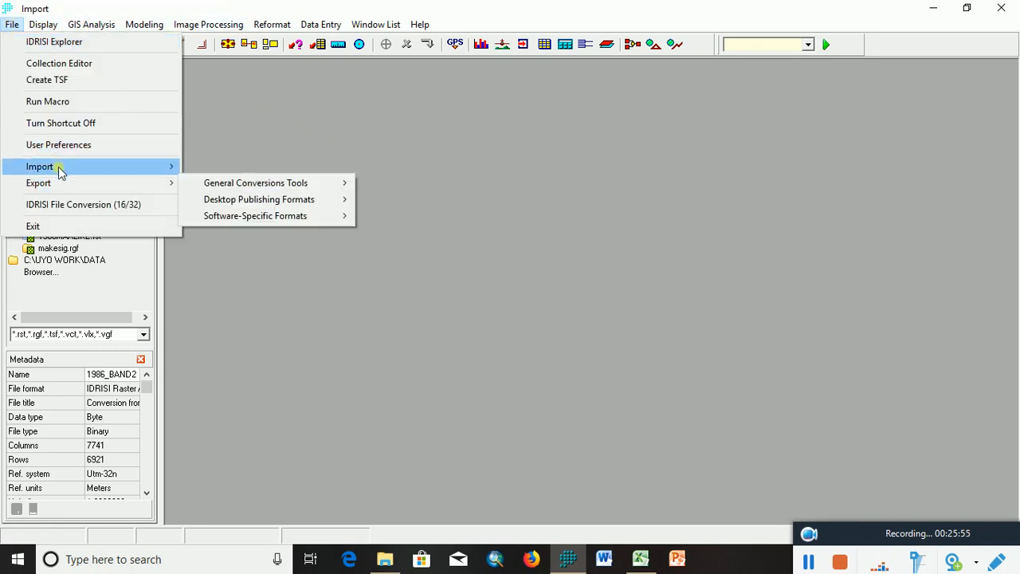
pyautogui.moveTo(283, 200)
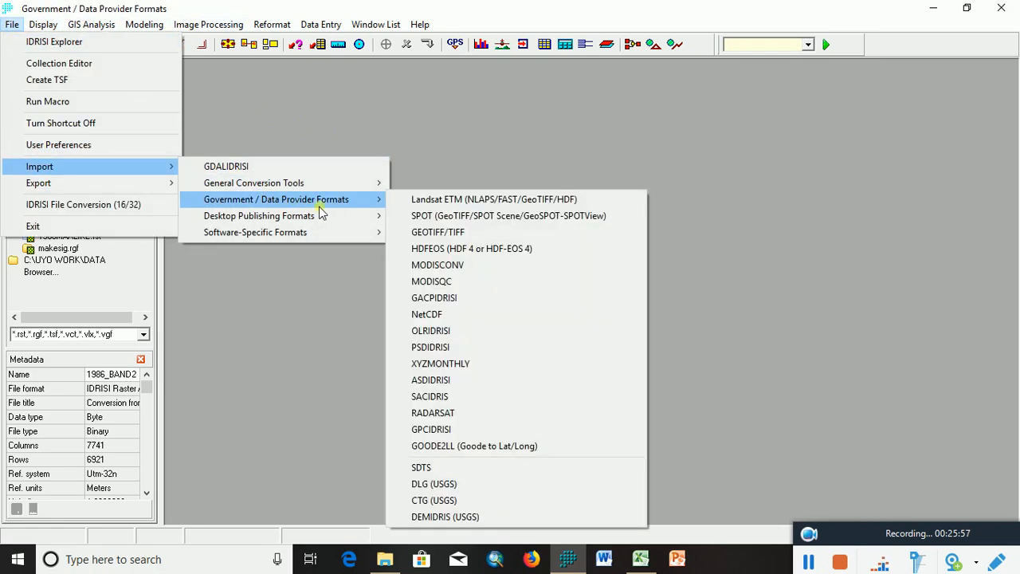
pyautogui.moveTo(328, 219)
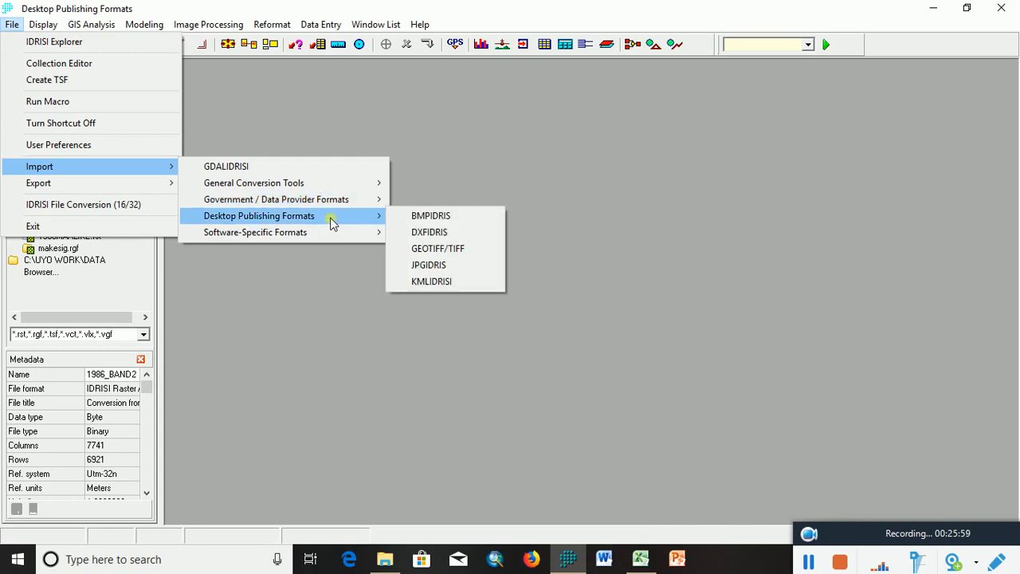
pyautogui.click(455, 254)
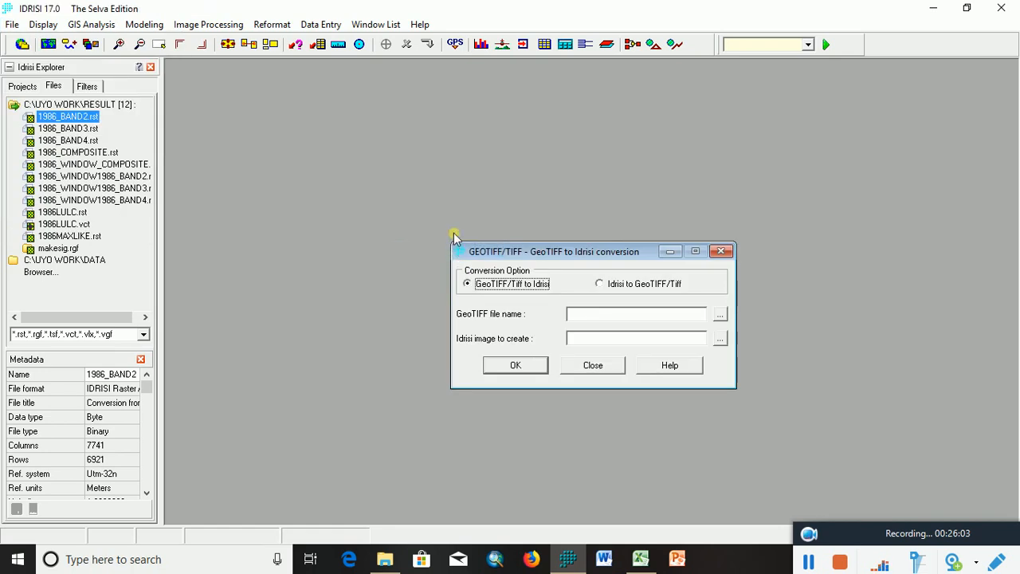
pyautogui.click(723, 316)
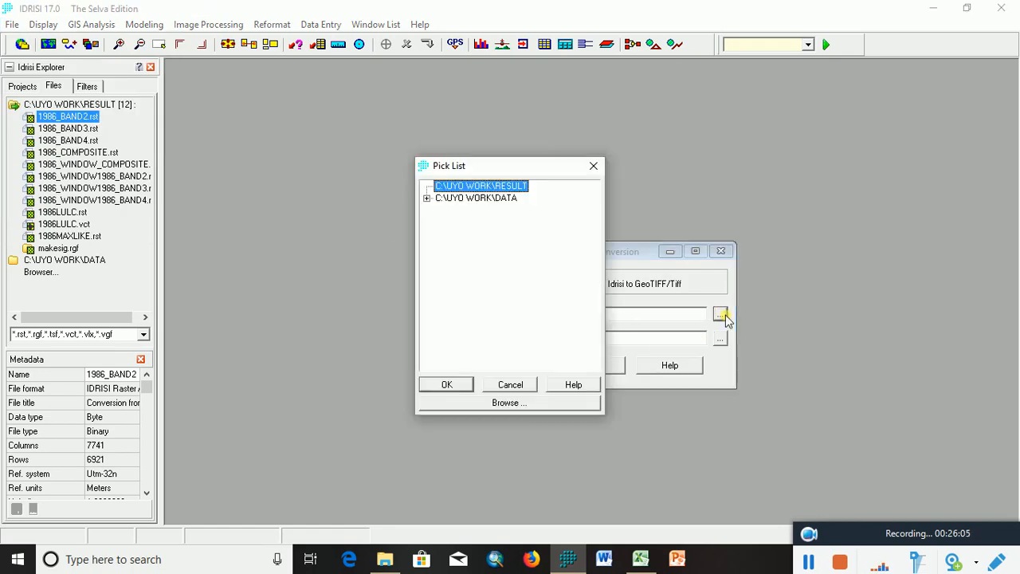
pyautogui.click(426, 199)
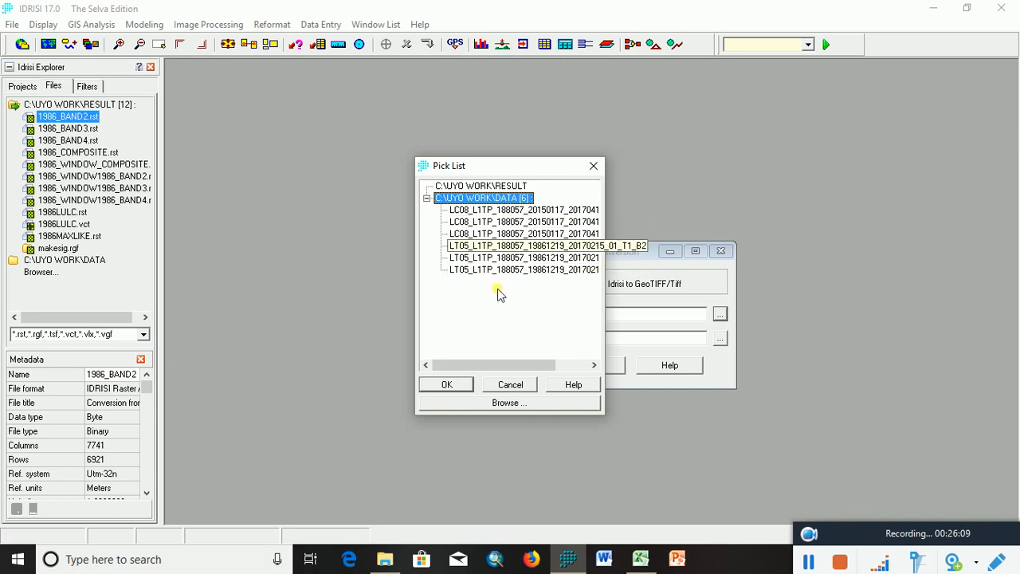
pyautogui.moveTo(480, 364); pyautogui.dragTo(563, 365)
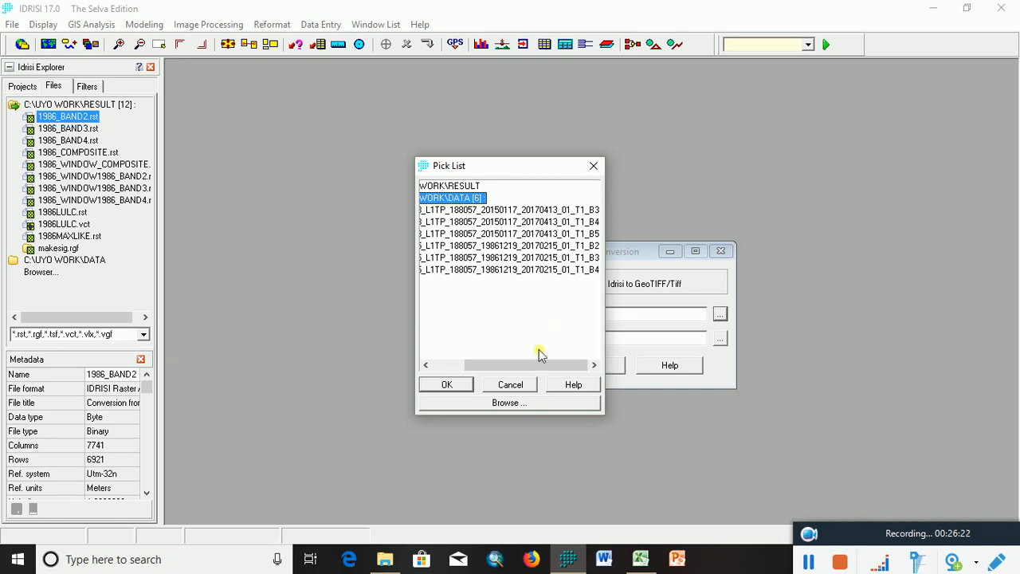
pyautogui.moveTo(540, 364)
pyautogui.mouseDown()
pyautogui.moveTo(510, 366)
pyautogui.moveTo(569, 367)
pyautogui.mouseUp()
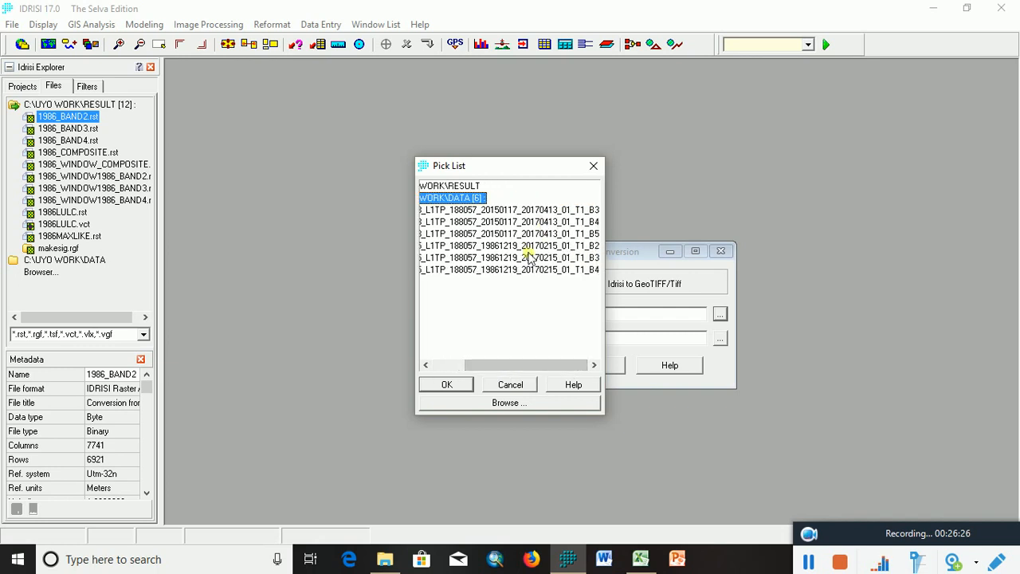
pyautogui.click(554, 210)
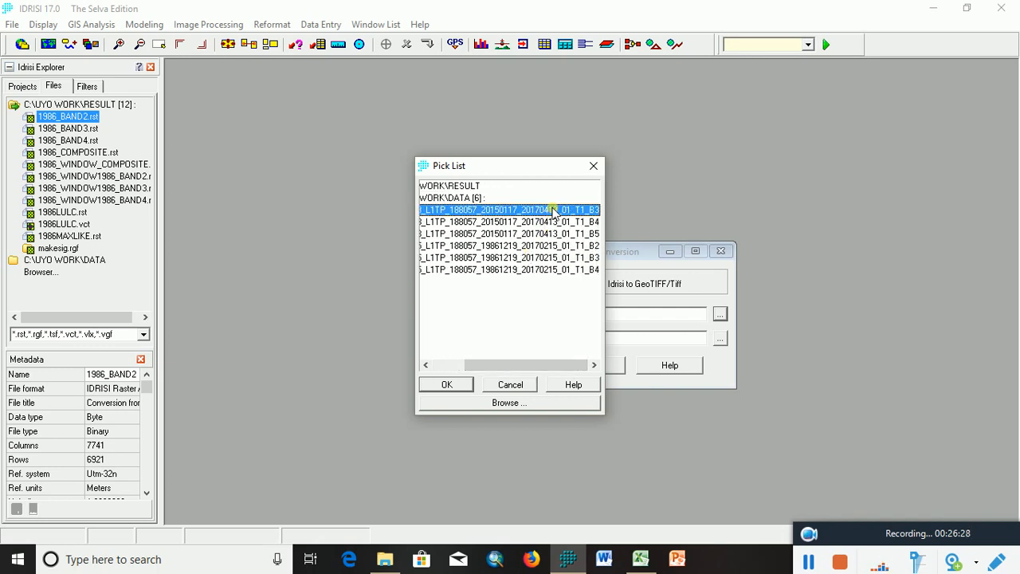
pyautogui.click(447, 384)
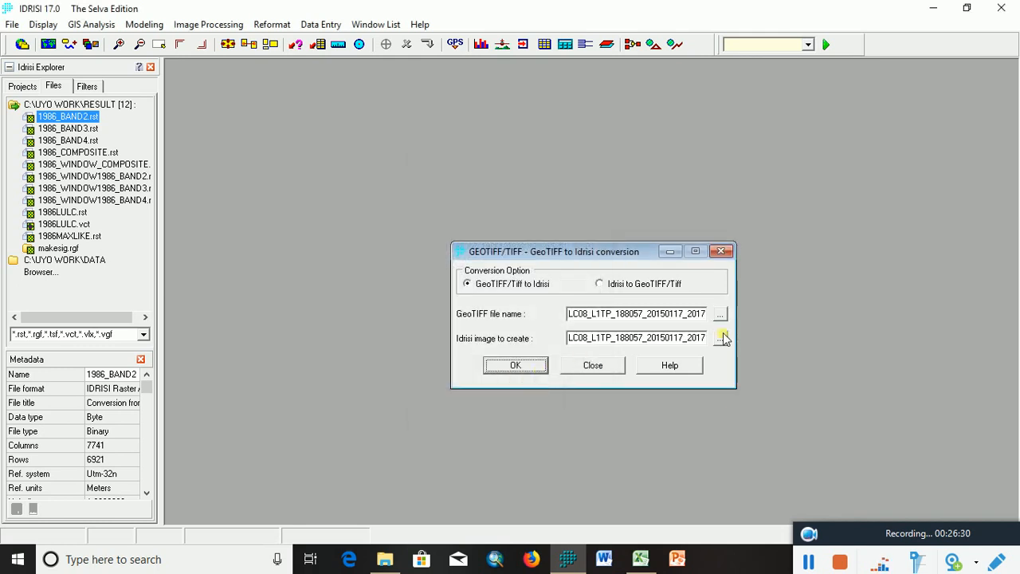
# - Name the output image 2015_BAND3 and run the GeoTIFF to Idrisi conversion
pyautogui.moveTo(703, 338); pyautogui.dragTo(525, 345)
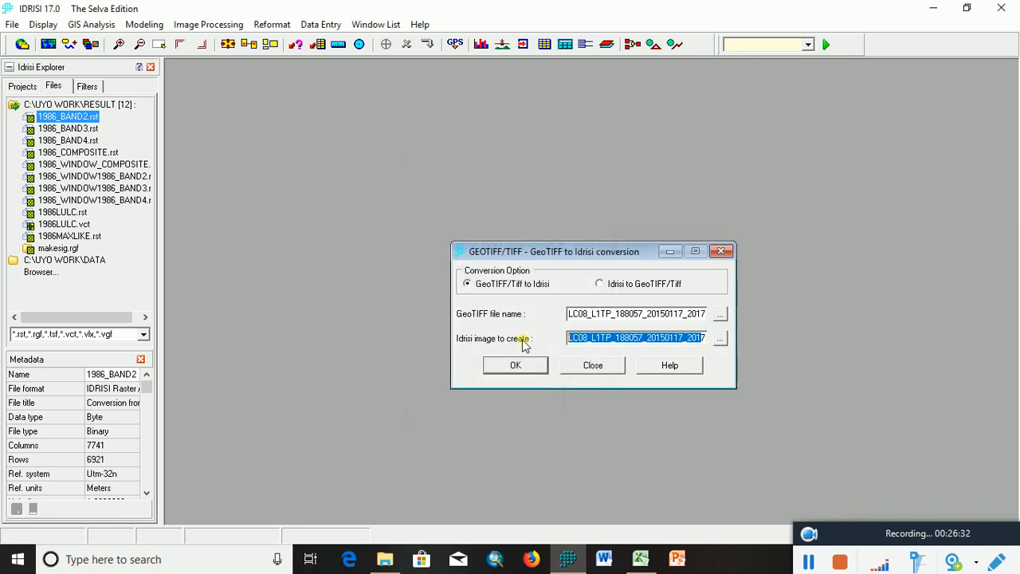
pyautogui.press('BackSpace')
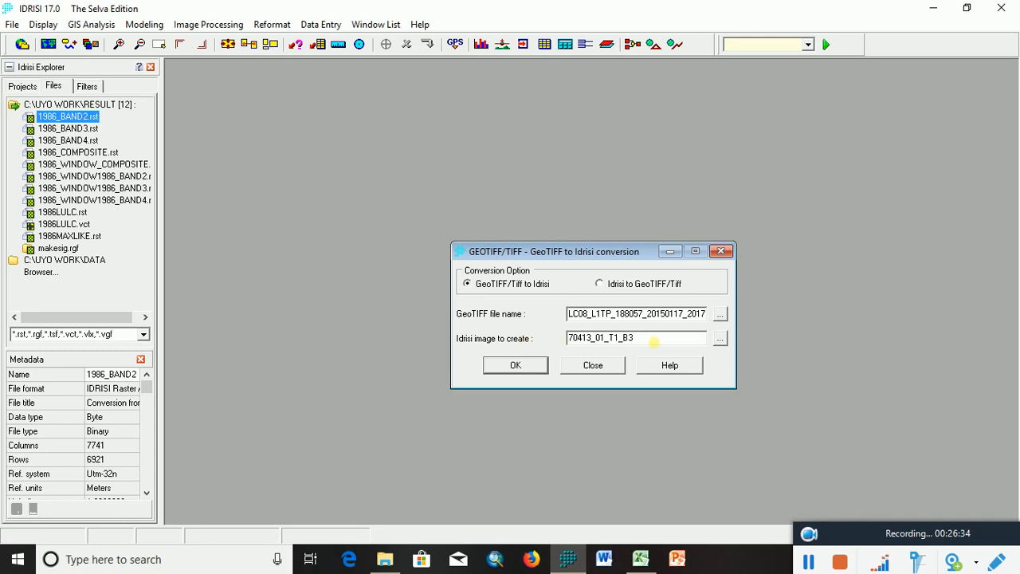
pyautogui.moveTo(647, 344); pyautogui.dragTo(542, 343)
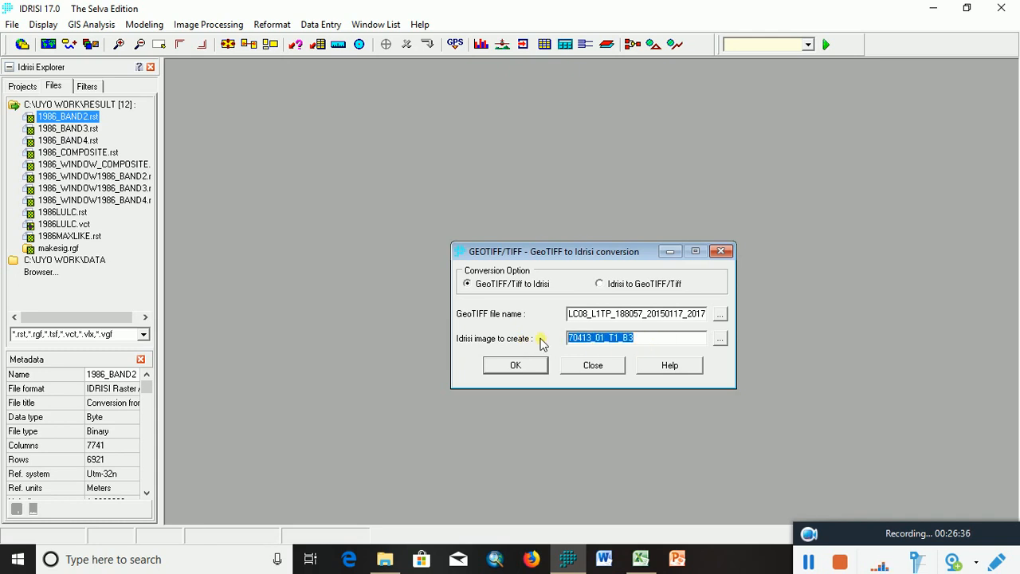
pyautogui.write('2015')
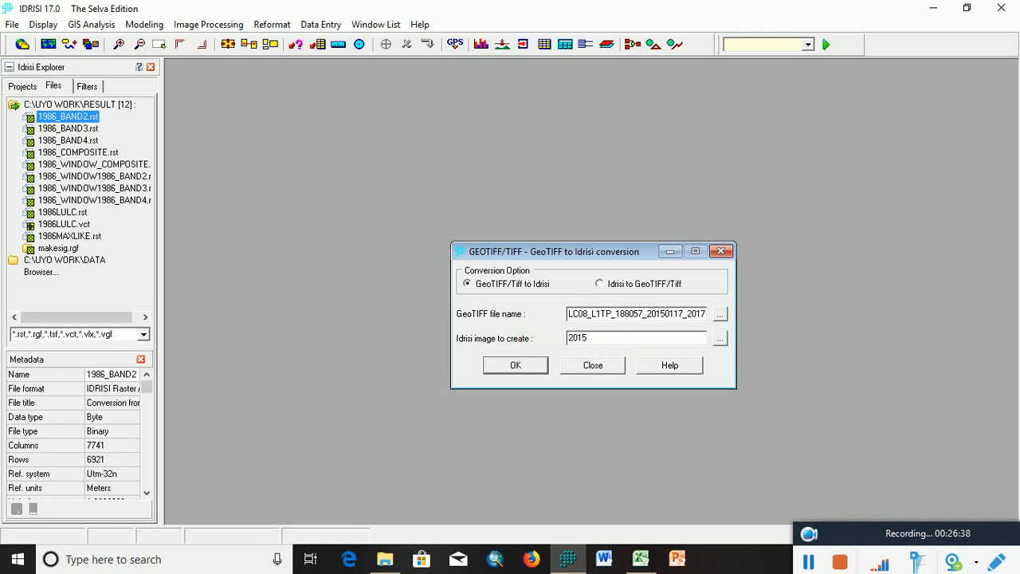
pyautogui.write('_BAND3')
pyautogui.click(510, 367)
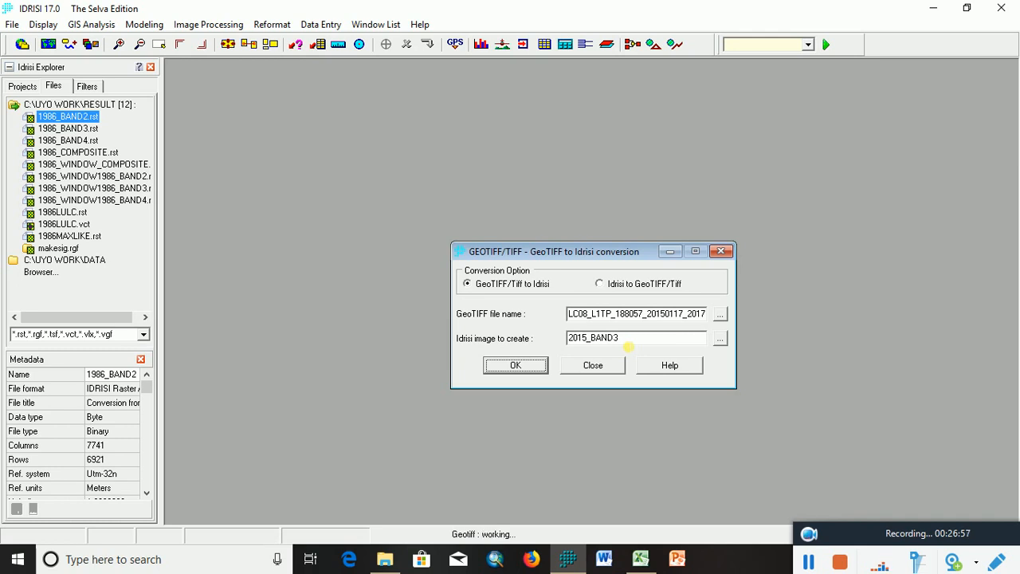
# - Choose LC08_L1TP_188057_20150117_20170413_01_T1_B4 as the next GeoTIFF file to convert
pyautogui.click(611, 251)
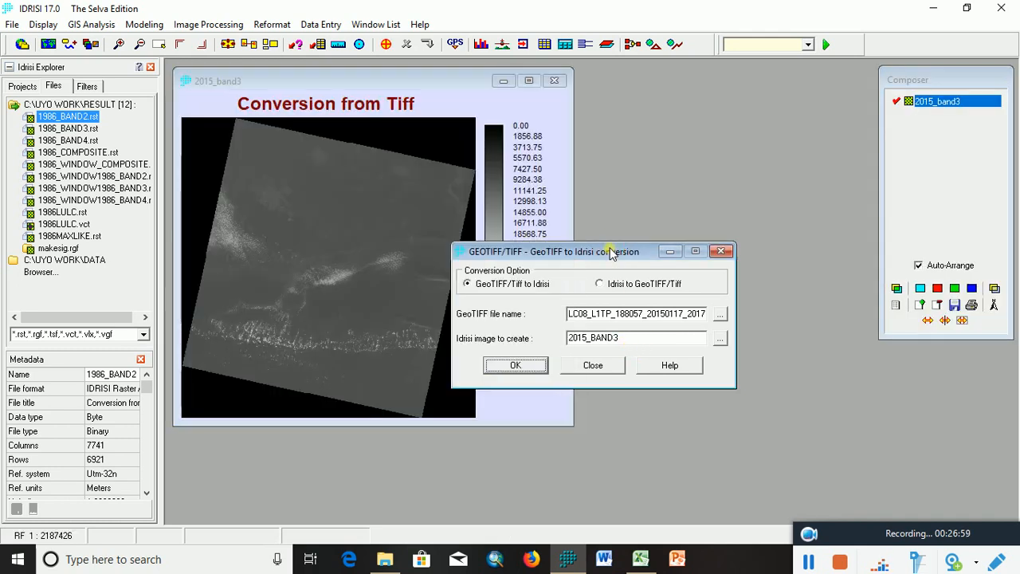
pyautogui.click(720, 316)
pyautogui.moveTo(485, 364); pyautogui.dragTo(523, 225)
pyautogui.click(523, 223)
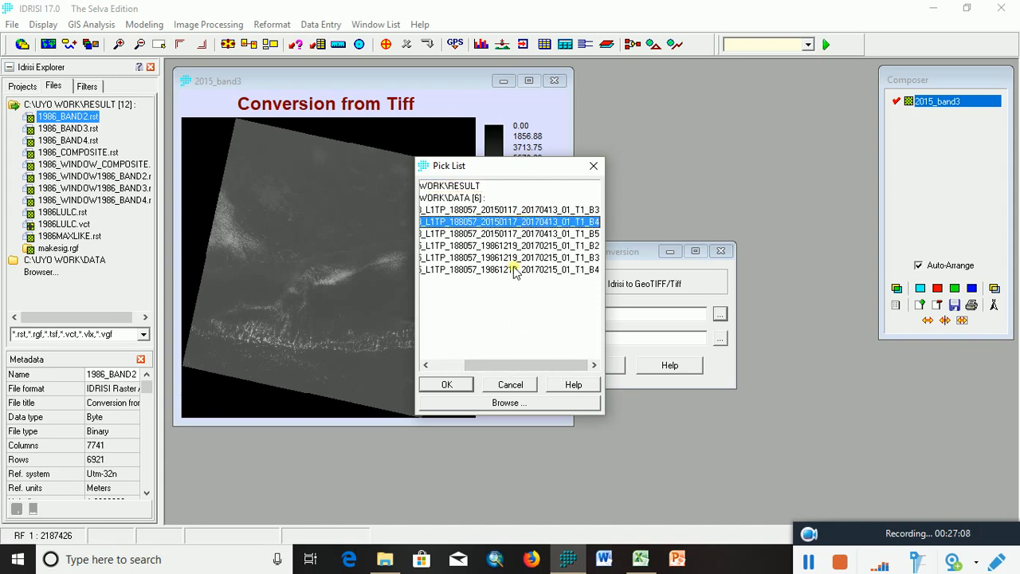
pyautogui.click(448, 384)
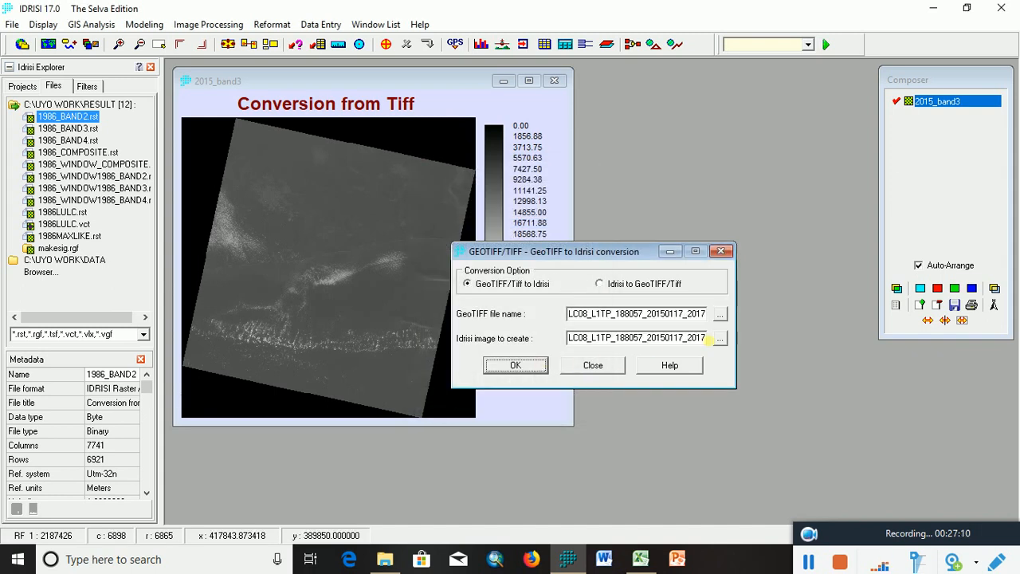
# - Name the output image 2015_BAND4, run the conversion and shift the resulting map over the band 3 image
pyautogui.moveTo(707, 337); pyautogui.dragTo(526, 351)
pyautogui.press('Delete')
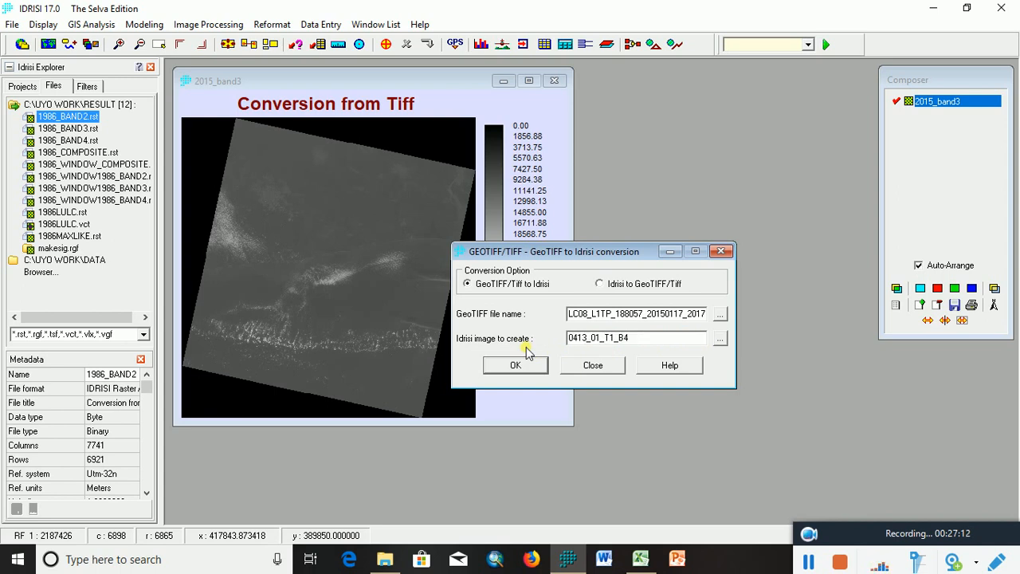
pyautogui.press('Delete')
pyautogui.press('Delete')
pyautogui.press('Delete')
pyautogui.press('Delete')
pyautogui.press('Delete')
pyautogui.press('Delete')
pyautogui.press('Delete')
pyautogui.press('Delete')
pyautogui.press('Delete')
pyautogui.press('Delete')
pyautogui.press('Delete')
pyautogui.press('Delete')
pyautogui.press('Delete')
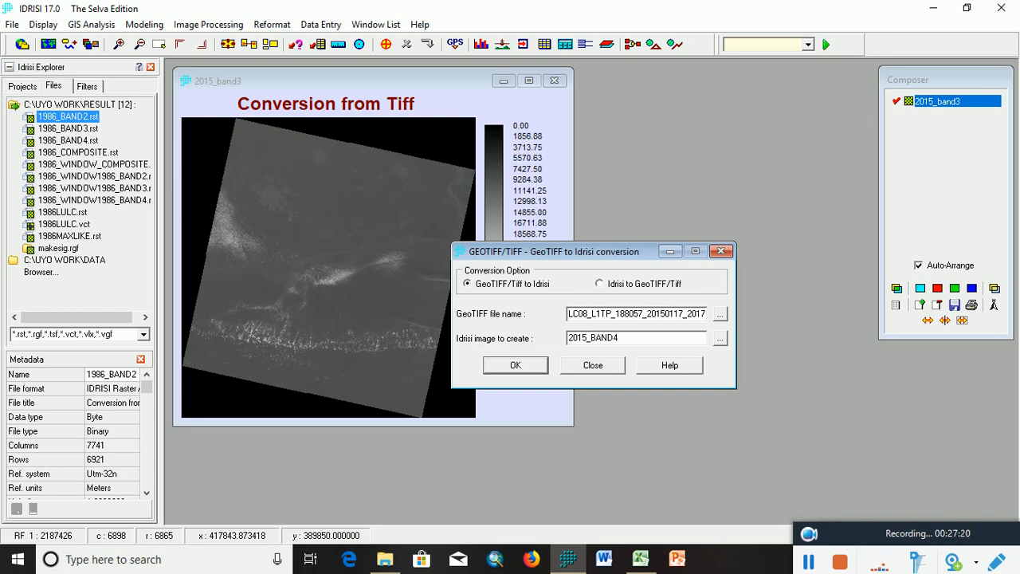
pyautogui.click(515, 369)
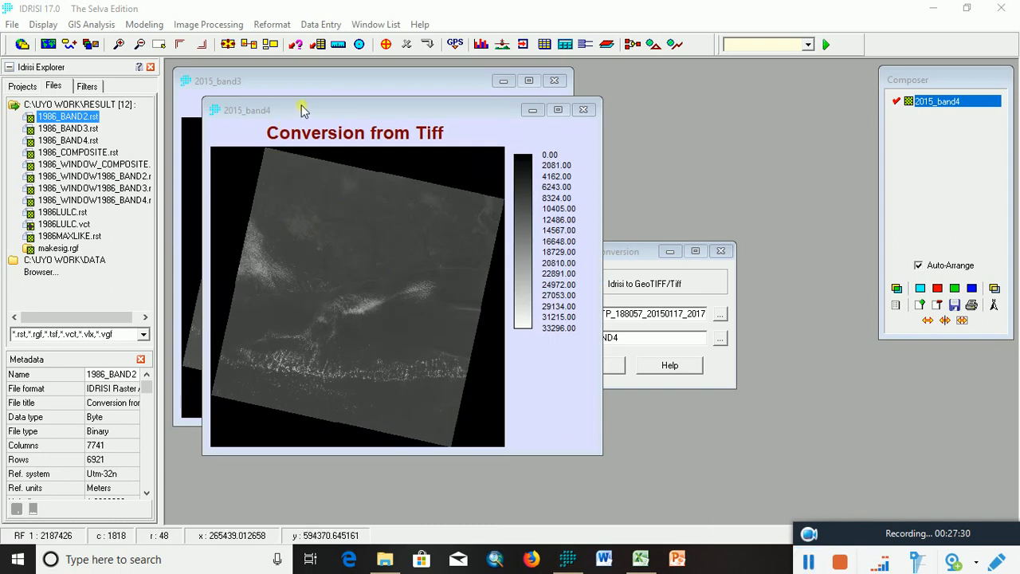
pyautogui.moveTo(301, 106); pyautogui.dragTo(279, 135)
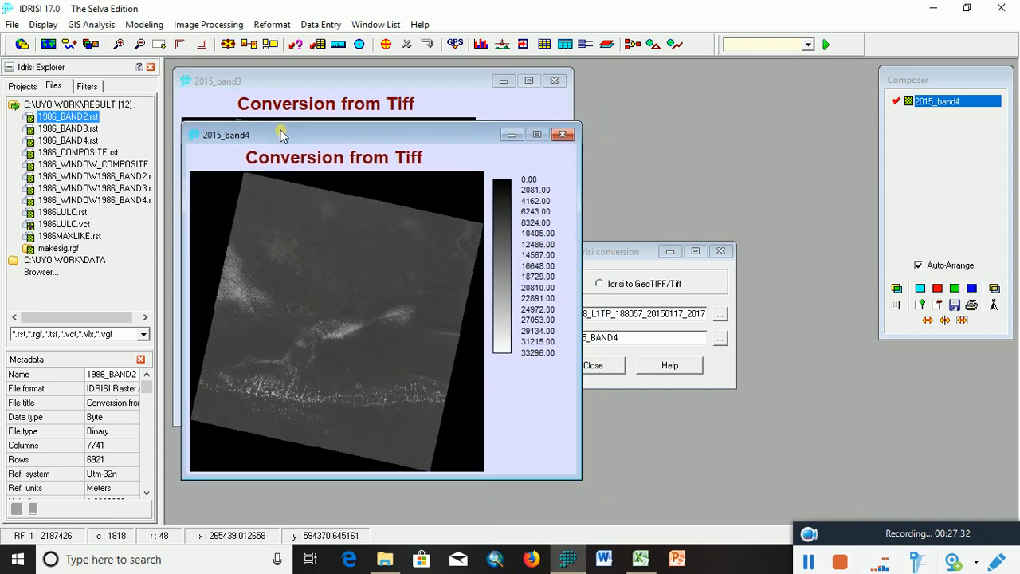
# - Choose LC08_L1TP_188057_20150117_20170413_01_T1_B5 from the DATA folder as the next GeoTIFF file to convert
pyautogui.click(612, 251)
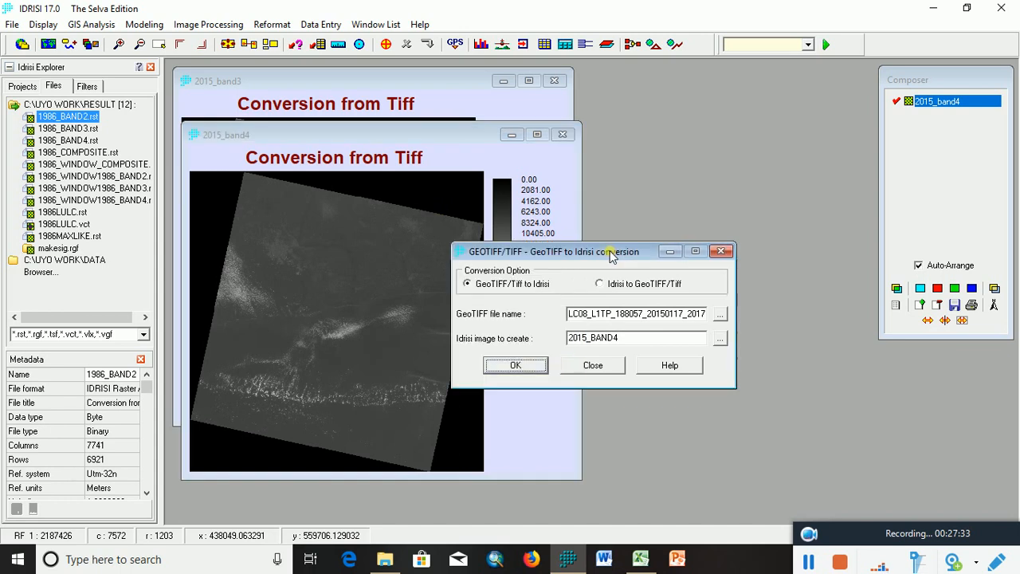
pyautogui.click(721, 315)
pyautogui.doubleClick(437, 199)
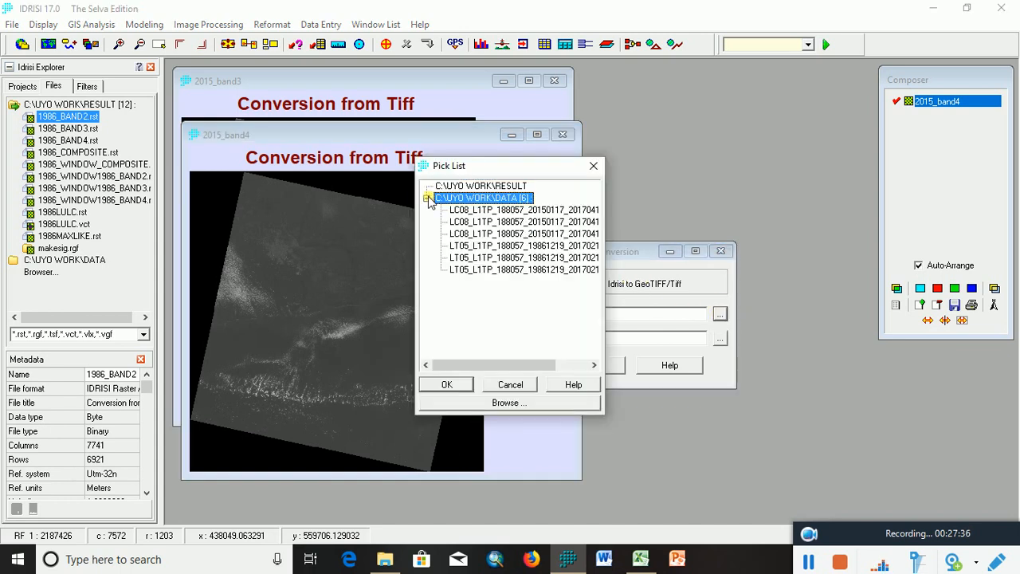
pyautogui.moveTo(494, 369); pyautogui.dragTo(565, 365)
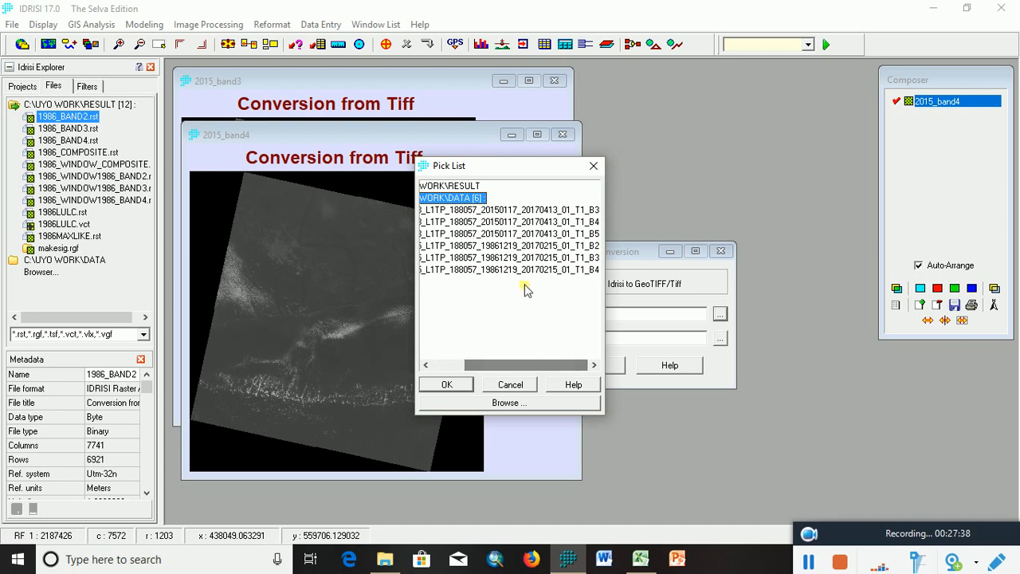
pyautogui.click(494, 234)
pyautogui.click(446, 384)
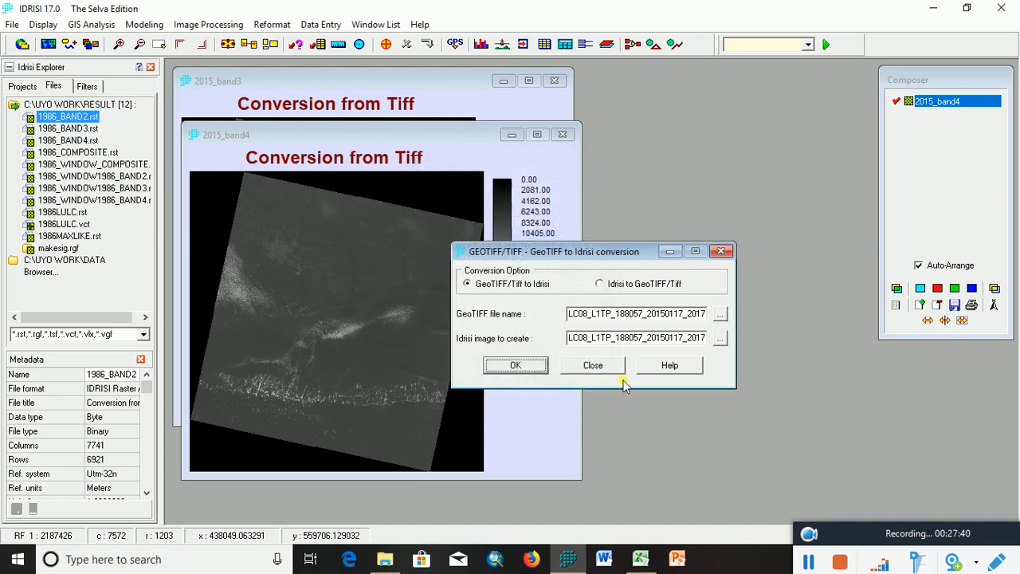
# - Name the output image 2015_BAND5 and run the GeoTIFF to Idrisi conversion
pyautogui.moveTo(705, 341); pyautogui.dragTo(557, 338)
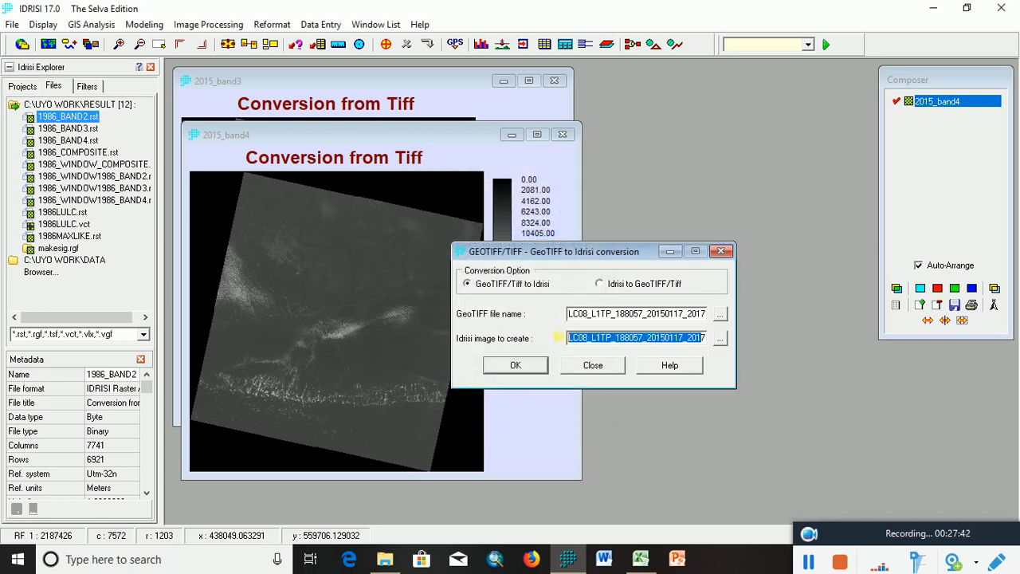
pyautogui.press('End')
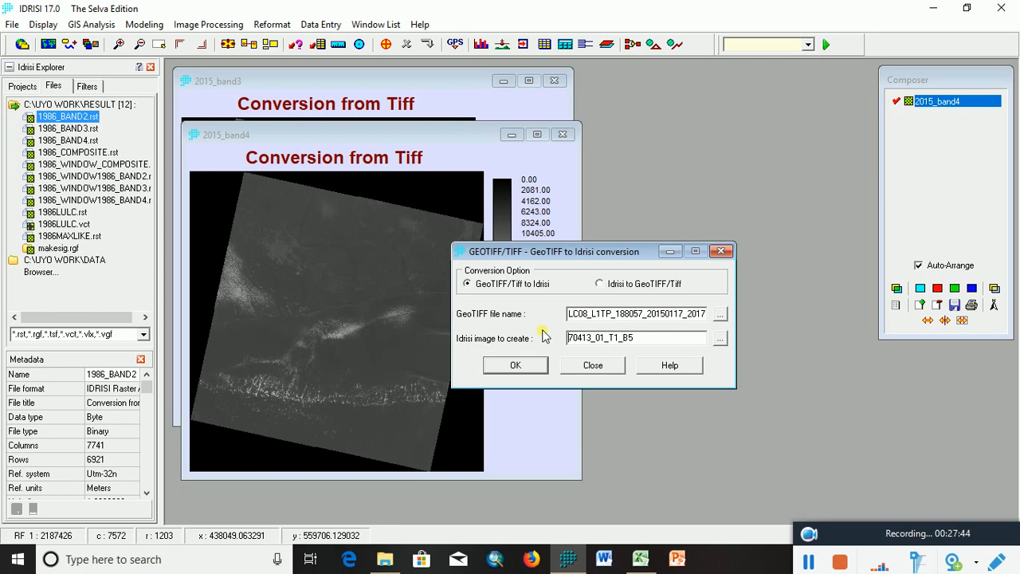
pyautogui.press('Delete')
pyautogui.press('Delete')
pyautogui.press('Delete')
pyautogui.press('Delete')
pyautogui.press('Delete')
pyautogui.press('Delete')
pyautogui.press('Delete')
pyautogui.press('Delete')
pyautogui.press('Delete')
pyautogui.press('Delete')
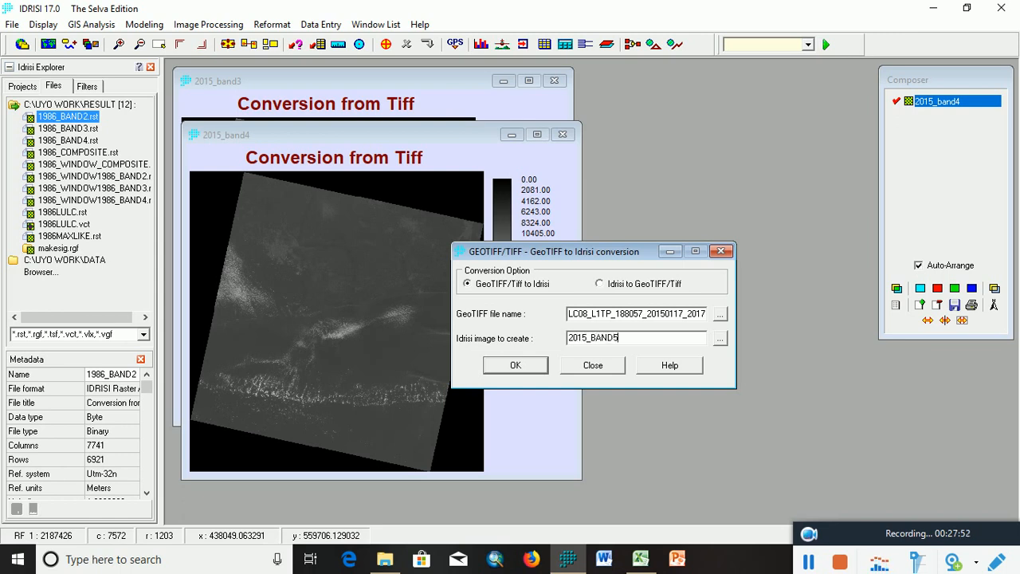
pyautogui.click(526, 369)
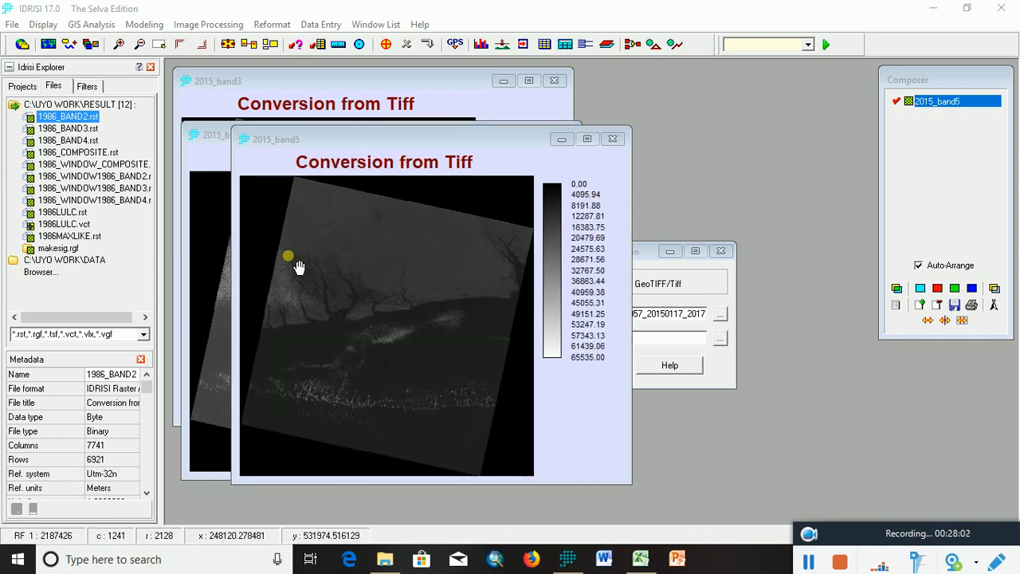
# - Spread out the 2015_band5 and 2015_band4 map windows so all three converted bands can be seen
pyautogui.moveTo(257, 142); pyautogui.dragTo(526, 167)
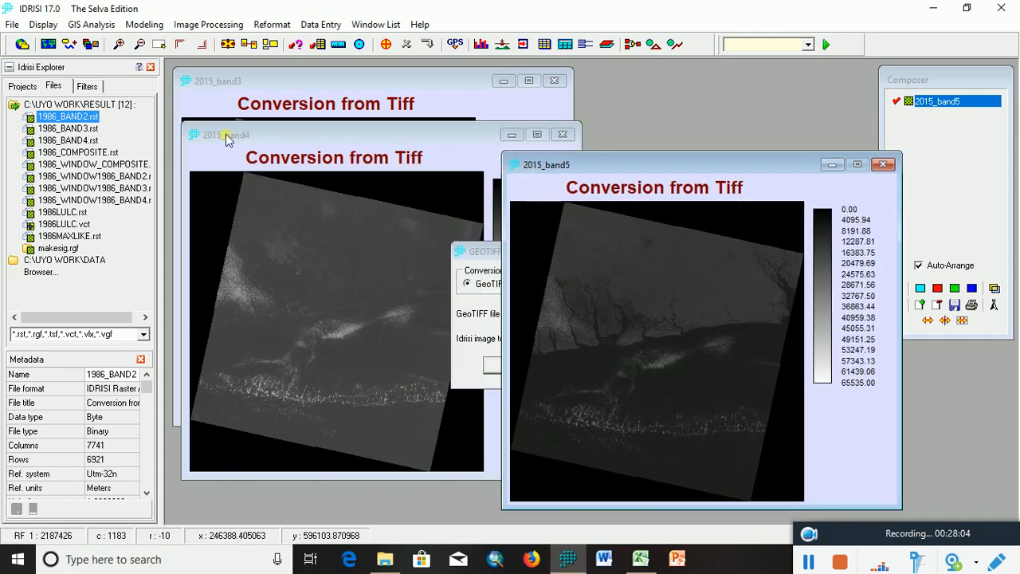
pyautogui.moveTo(247, 141); pyautogui.dragTo(369, 212)
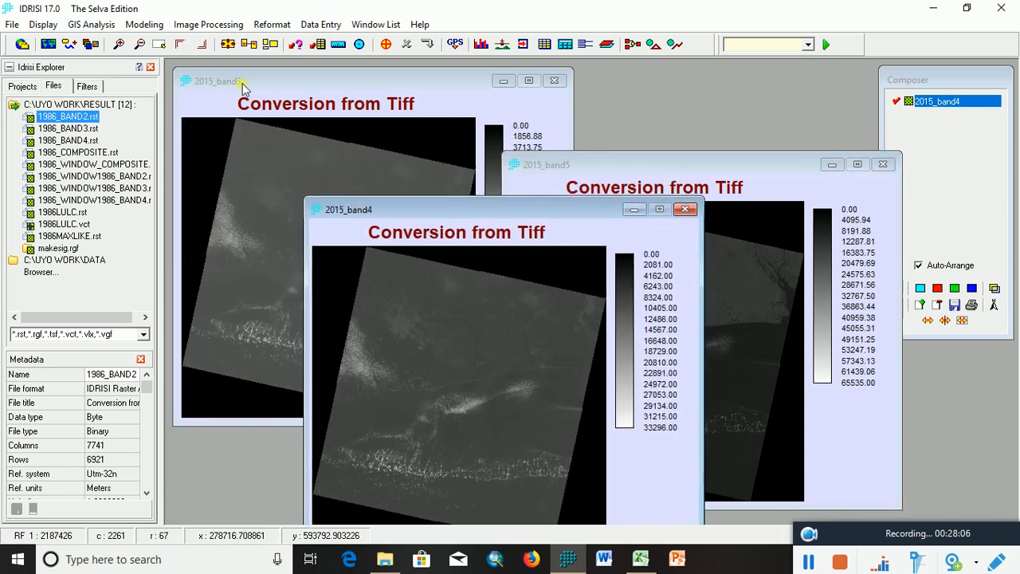
pyautogui.click(236, 83)
pyautogui.click(581, 208)
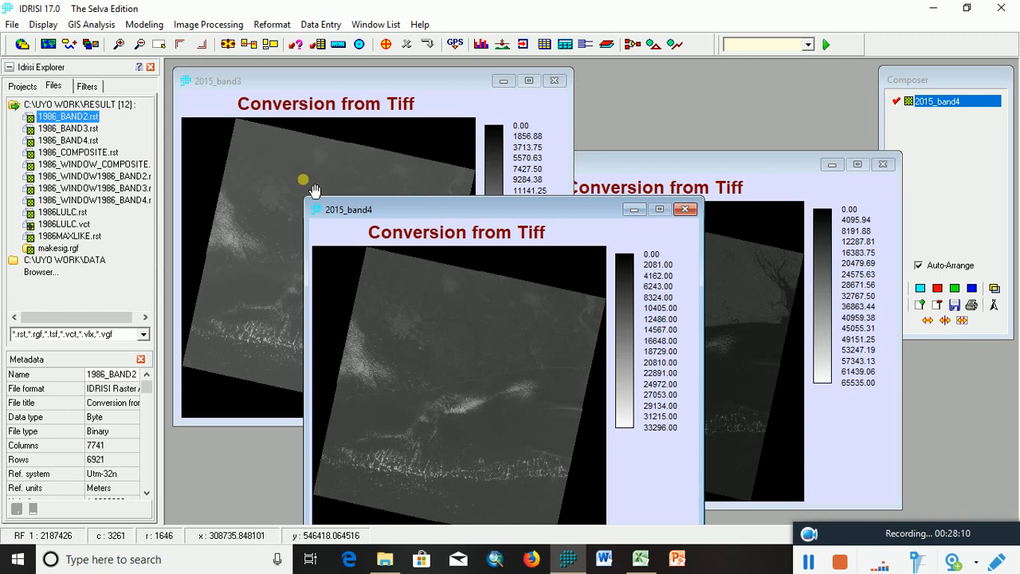
# - Start the COMPOSITE image enhancement utility and choose 2015_BAND3 from the RESULT folder as the blue image band
pyautogui.click(191, 24)
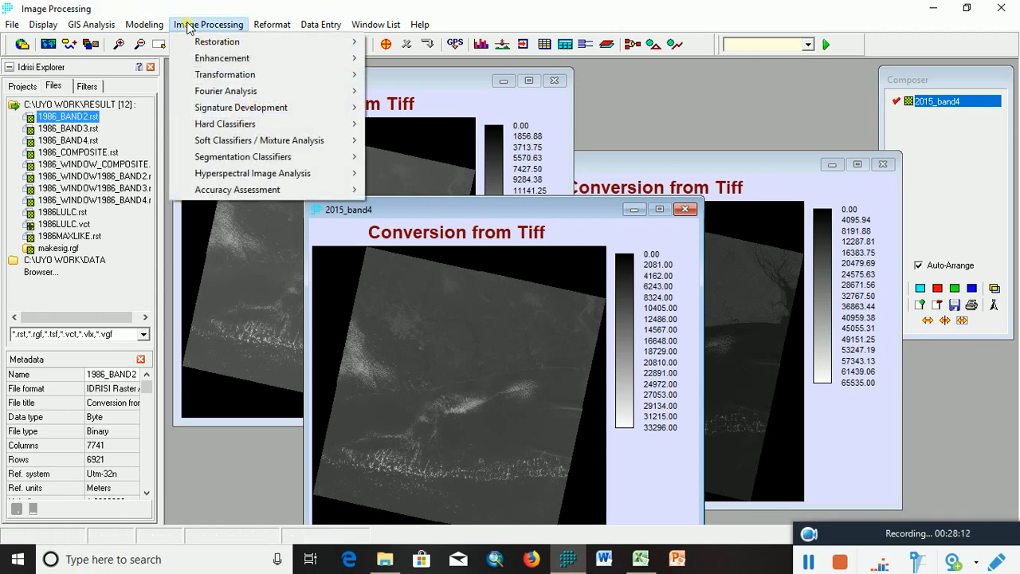
pyautogui.moveTo(215, 124)
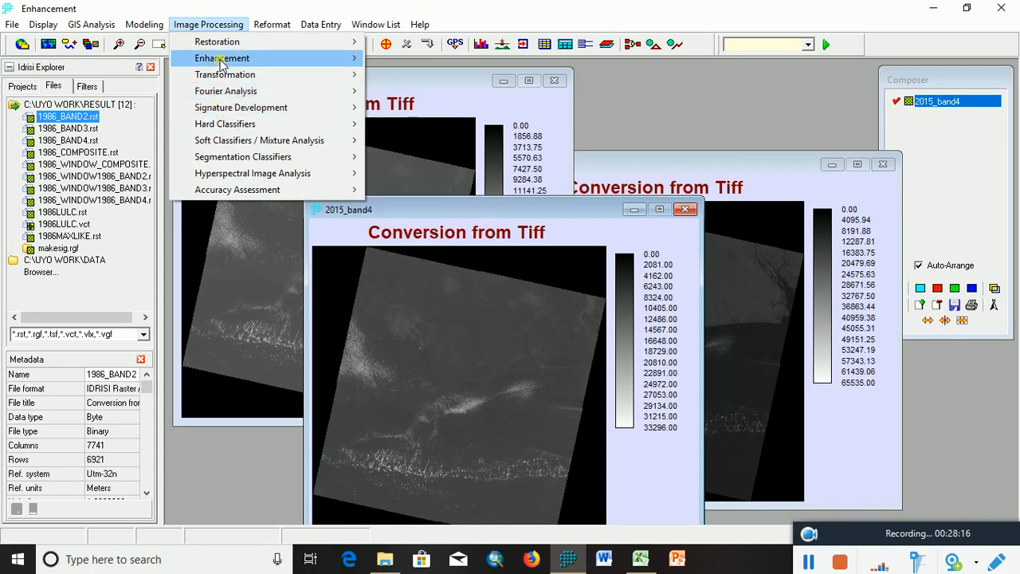
pyautogui.moveTo(222, 66)
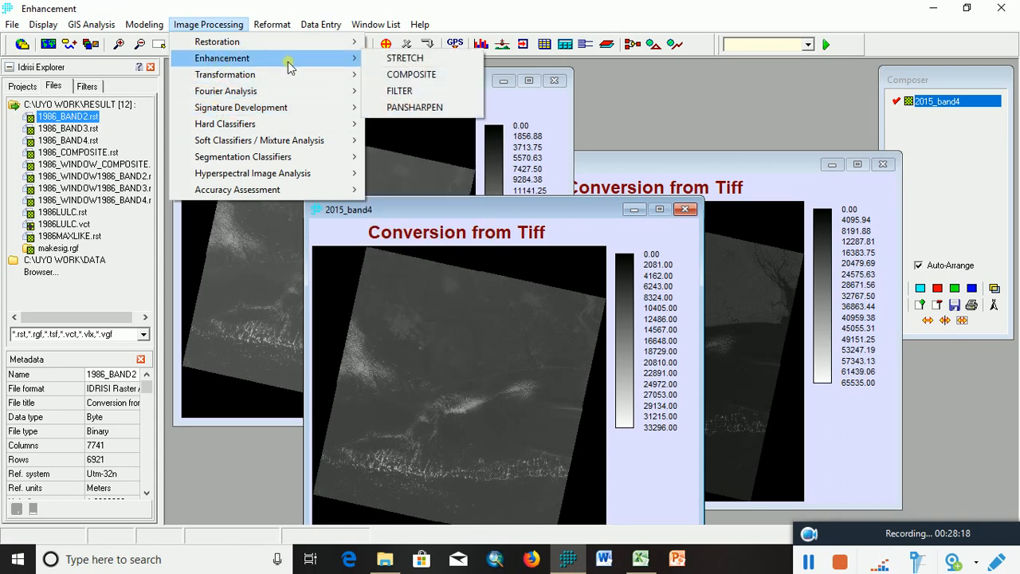
pyautogui.click(412, 74)
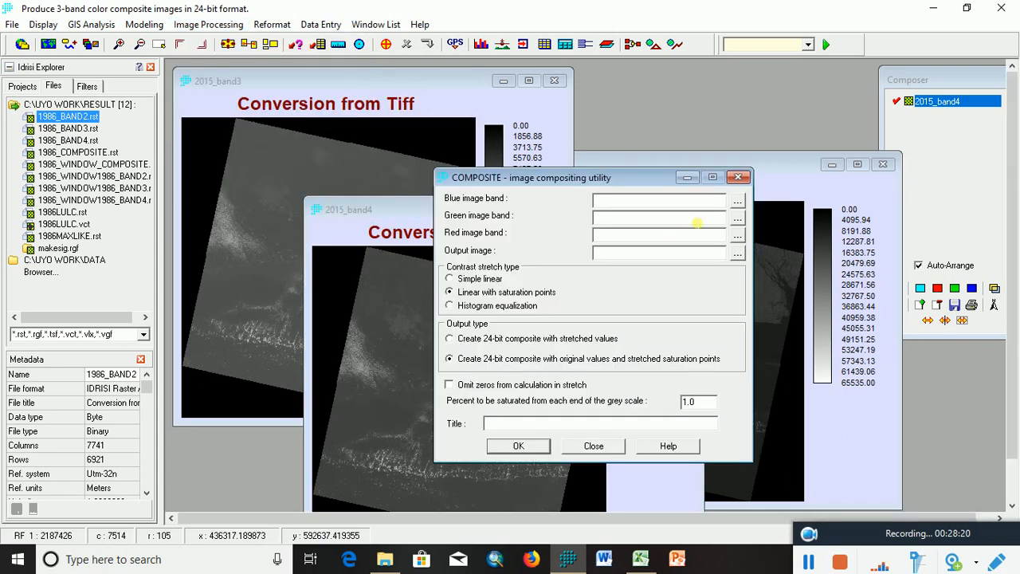
pyautogui.click(737, 200)
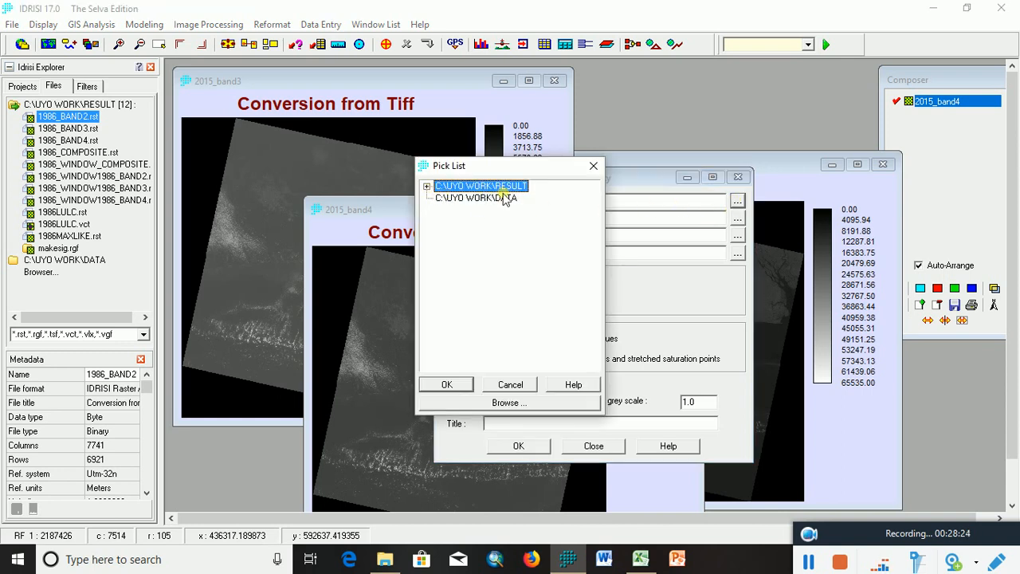
pyautogui.click(426, 186)
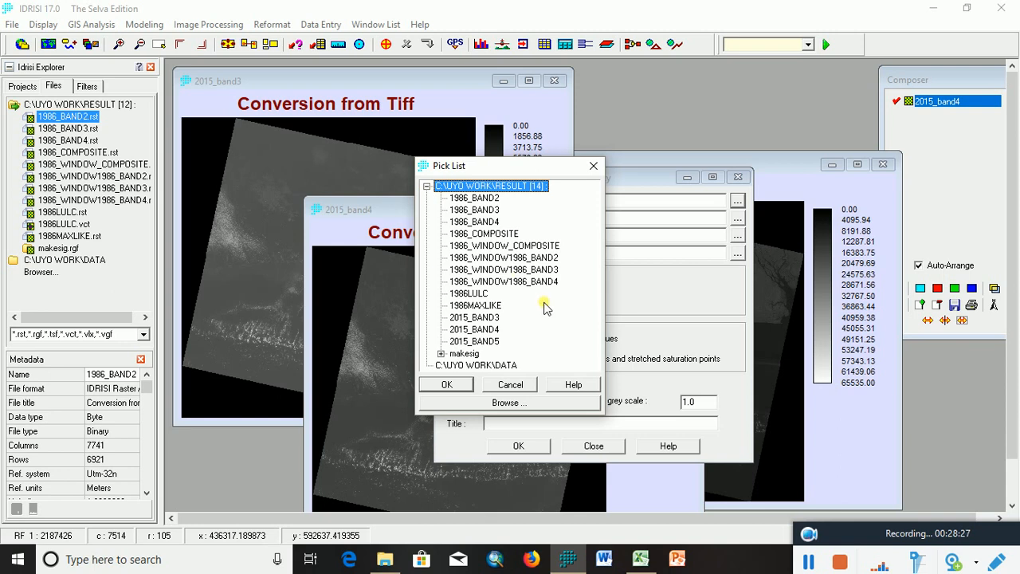
pyautogui.click(466, 319)
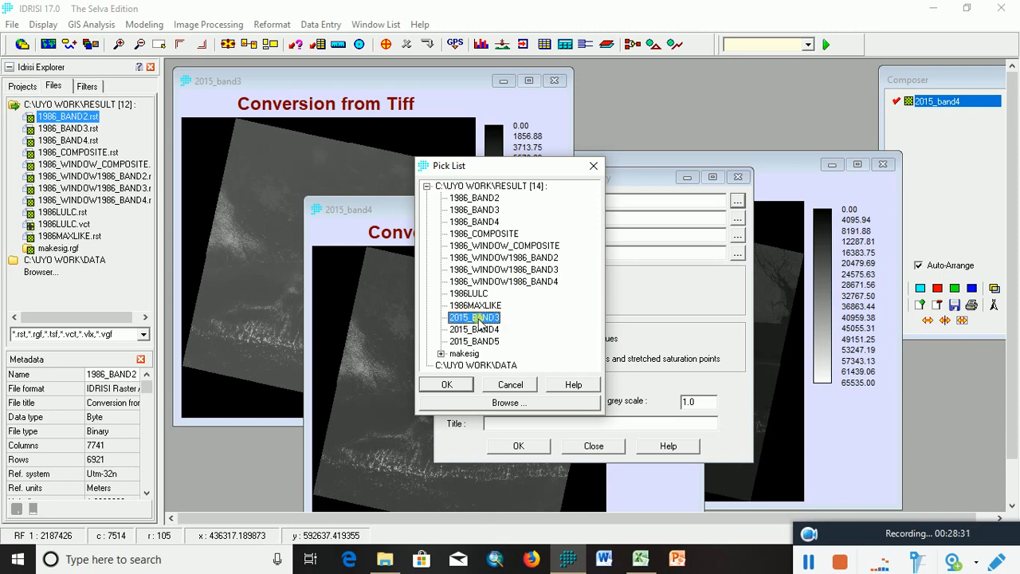
pyautogui.doubleClick(479, 323)
# - Assign 2015_BAND4 as the green image band and 2015_BAND5 as the red image band of the composite
pyautogui.click(737, 217)
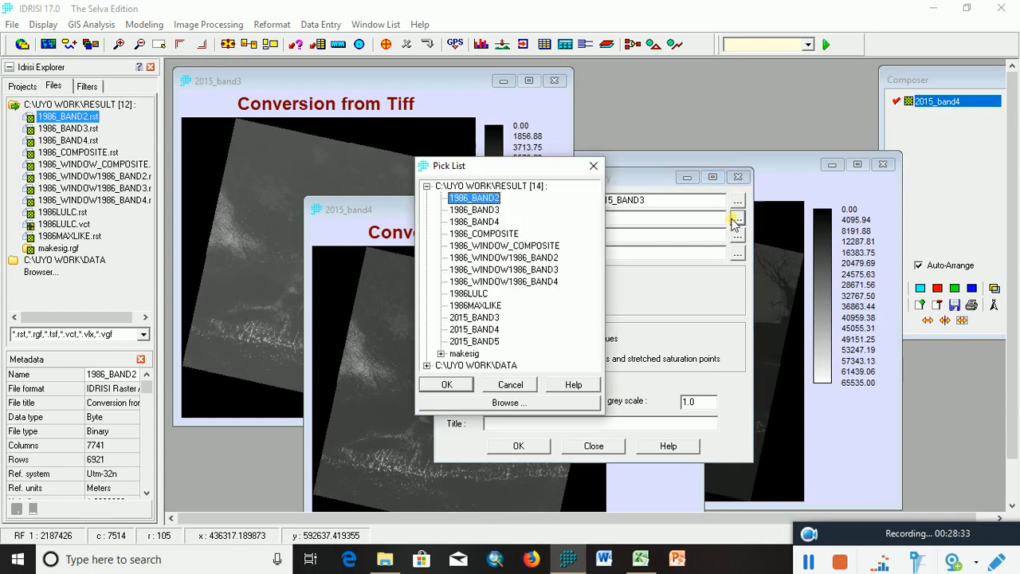
pyautogui.doubleClick(478, 329)
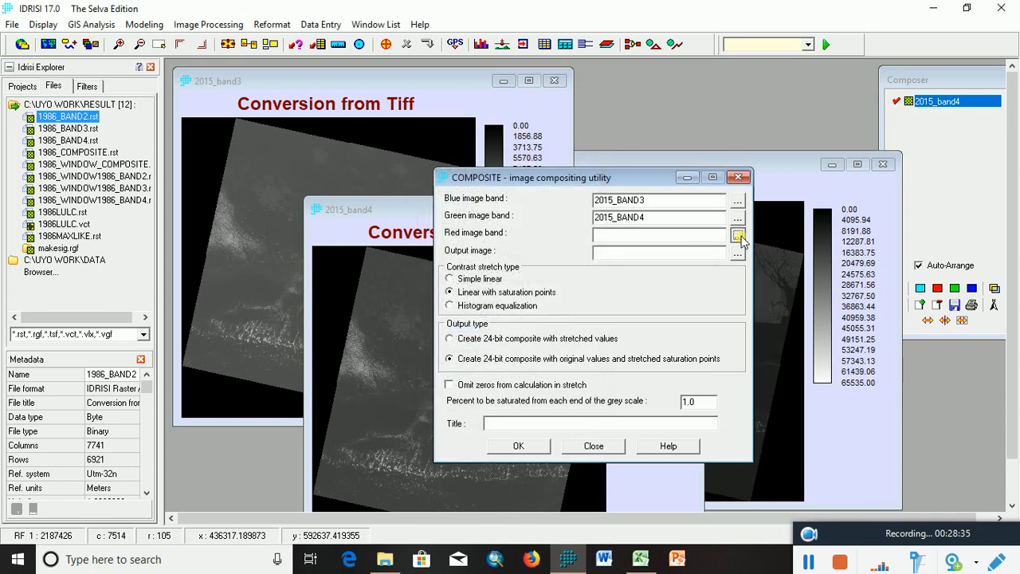
pyautogui.click(738, 235)
pyautogui.doubleClick(496, 337)
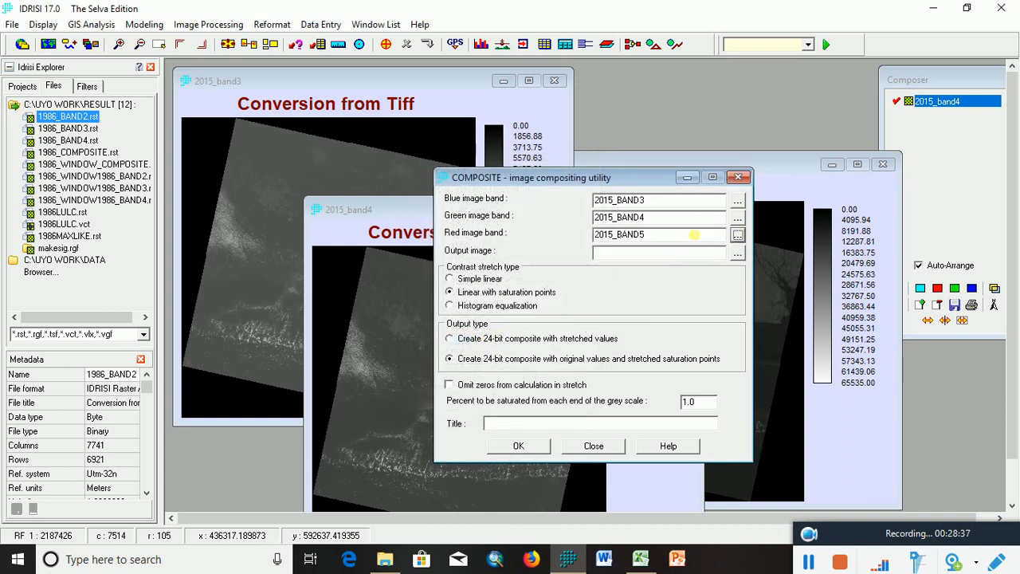
# - Name the output image 2015_COMPOSITE and create the composite, using linear stretch with saturation points
pyautogui.click(616, 255)
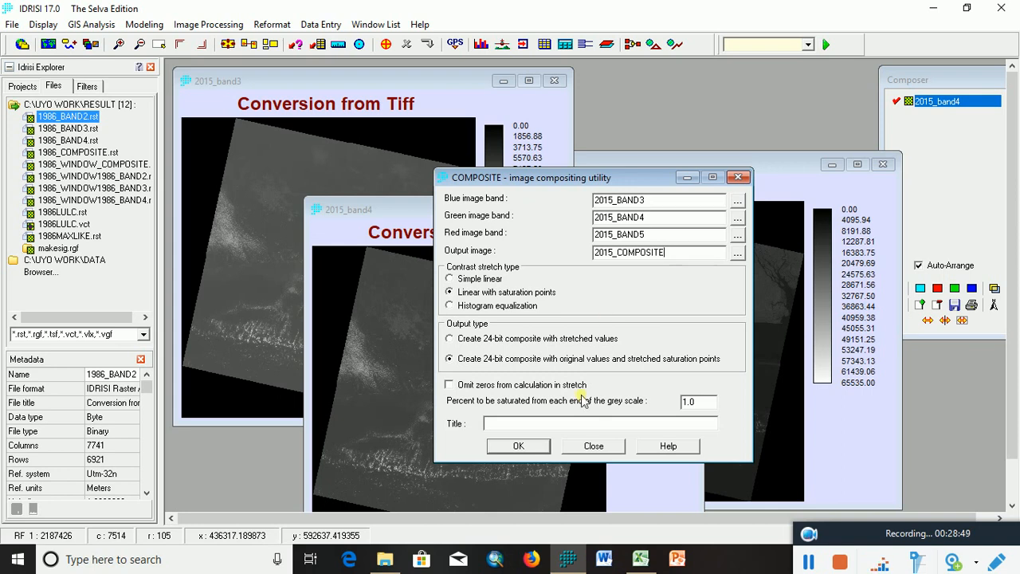
pyautogui.click(539, 447)
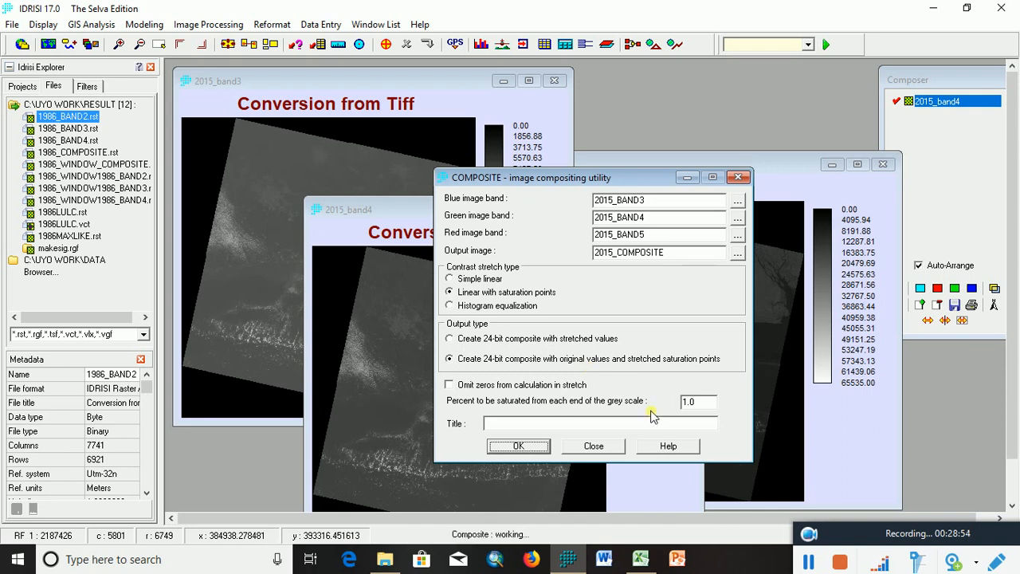
pyautogui.click(806, 563)
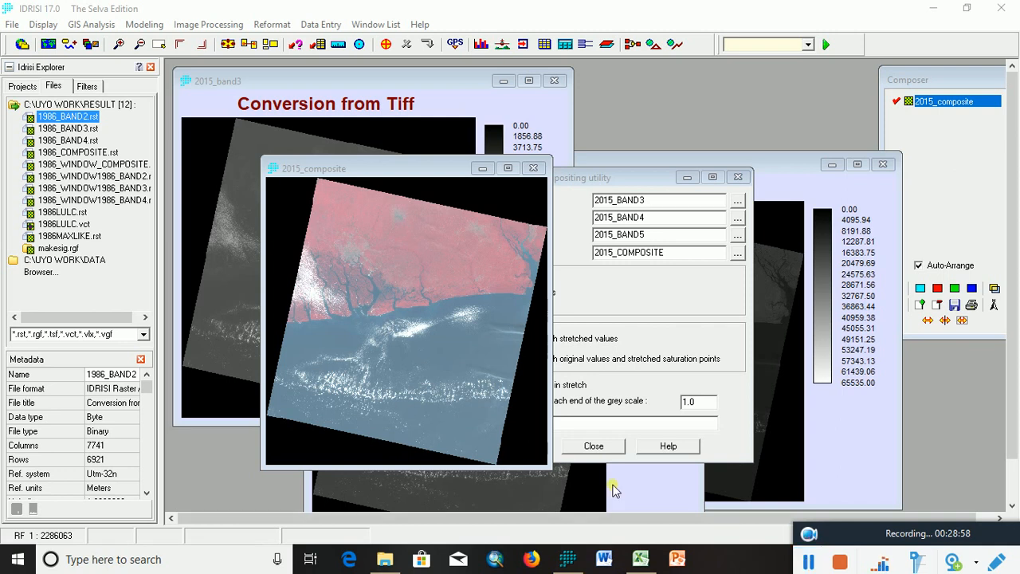
# - Examine the land area north of the coast in the 2015 composite up close to locate the study area
pyautogui.scroll(4, 466, 256)
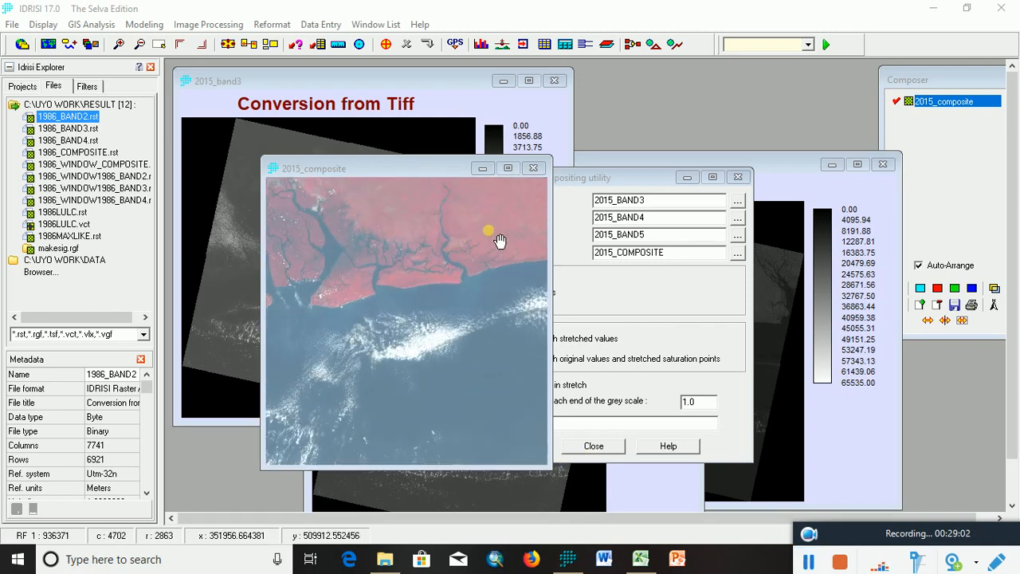
pyautogui.moveTo(450, 259); pyautogui.dragTo(391, 424)
pyautogui.moveTo(485, 343); pyautogui.dragTo(351, 344)
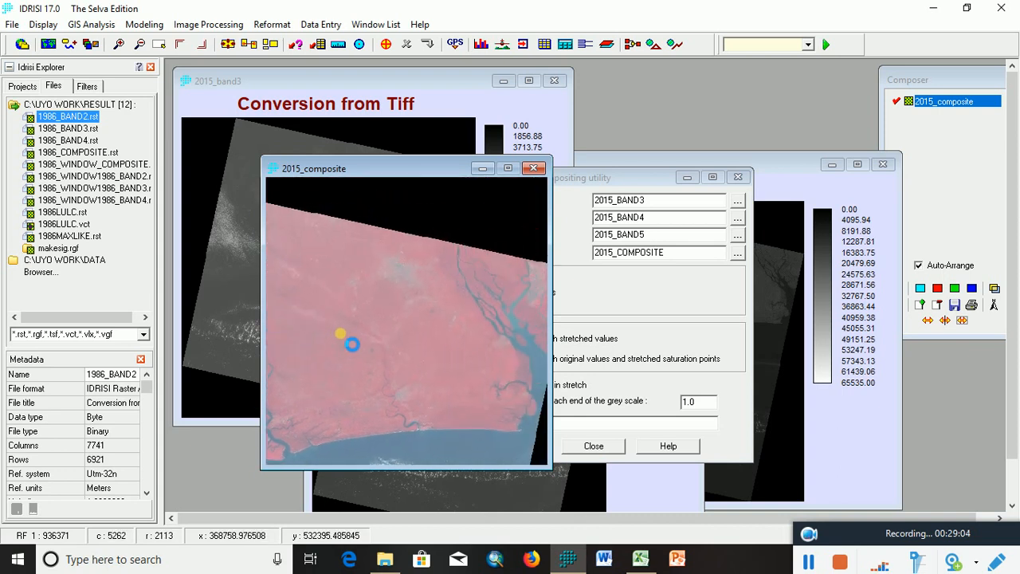
pyautogui.scroll(-3, 388, 311)
pyautogui.scroll(4, 388, 310)
pyautogui.scroll(5, 389, 310)
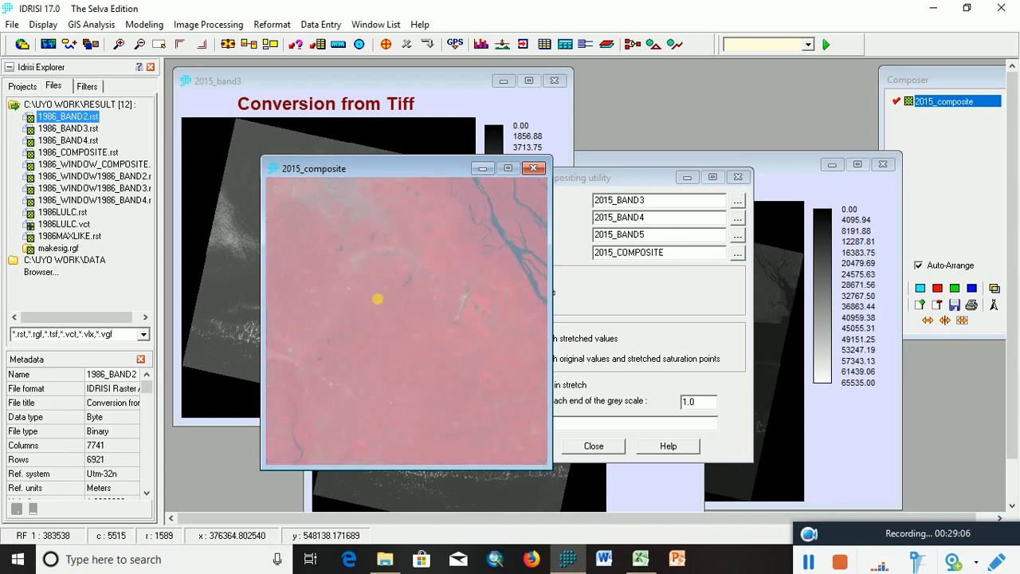
pyautogui.moveTo(327, 269); pyautogui.dragTo(522, 362)
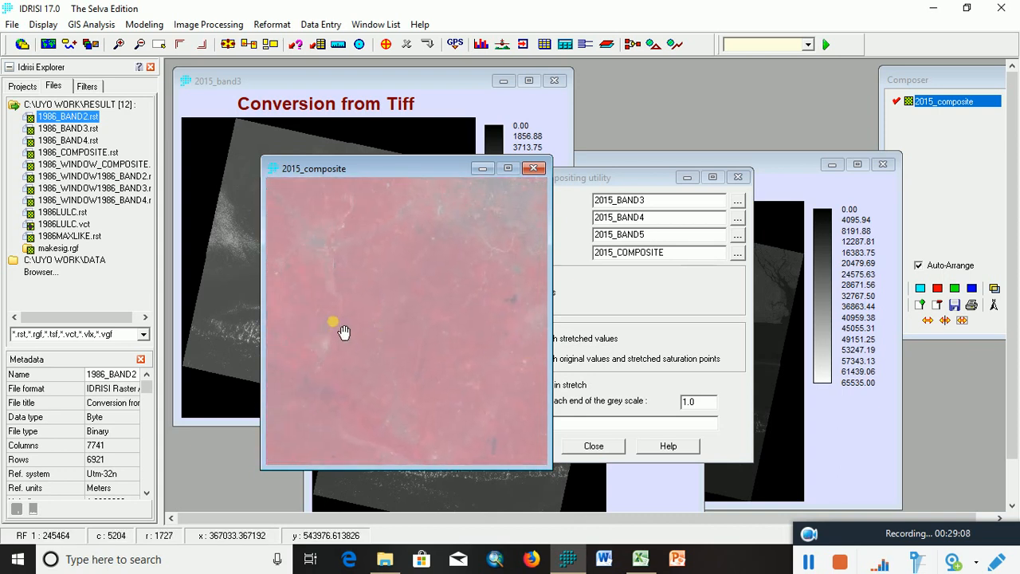
pyautogui.moveTo(344, 334); pyautogui.dragTo(483, 349)
pyautogui.moveTo(400, 341); pyautogui.dragTo(457, 353)
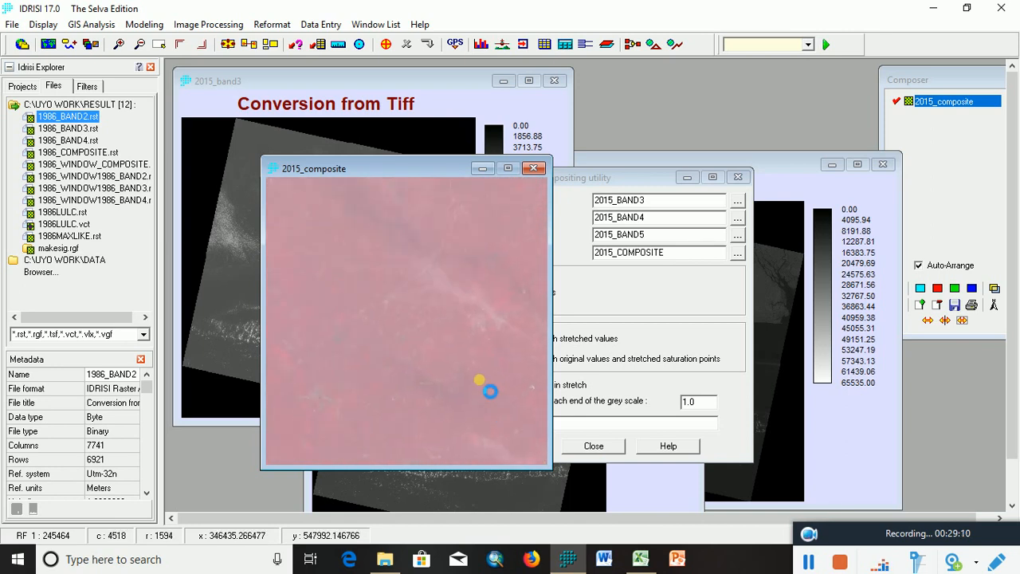
pyautogui.click(645, 296)
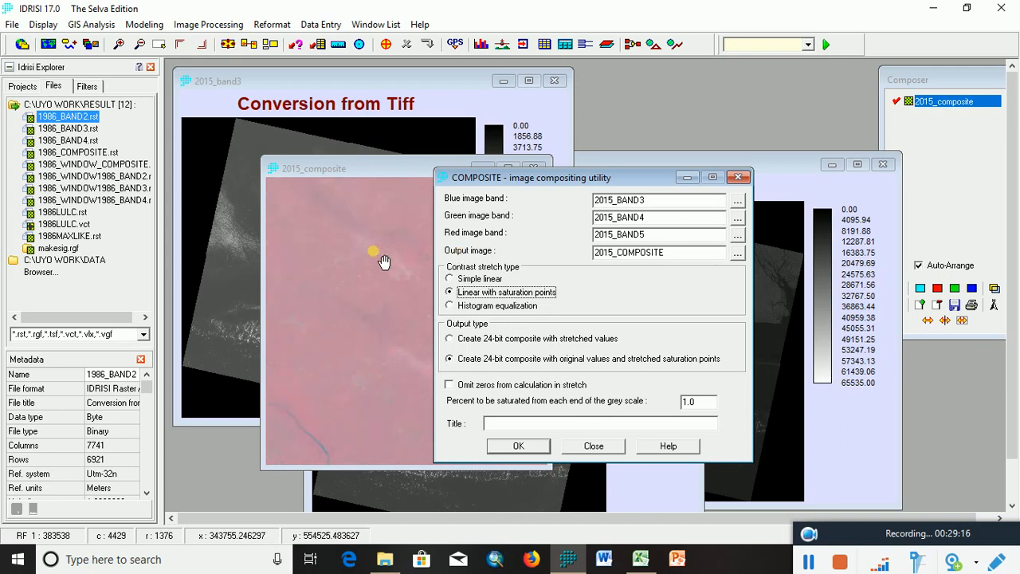
pyautogui.moveTo(371, 247); pyautogui.dragTo(391, 212)
pyautogui.click(377, 294)
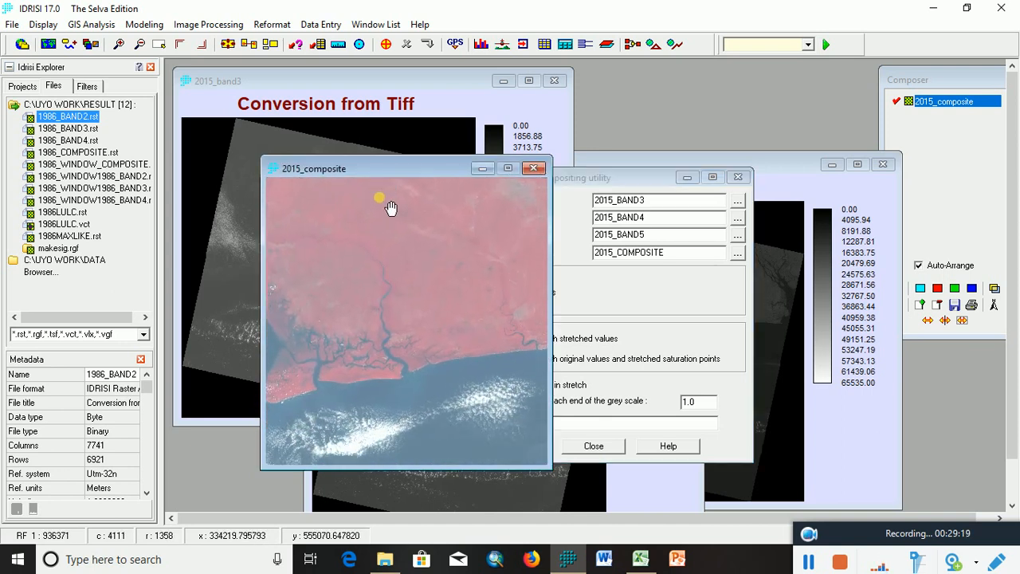
# - Start the WINDOW image windowing tool beside the composite and set the number of files to 3
pyautogui.click(271, 24)
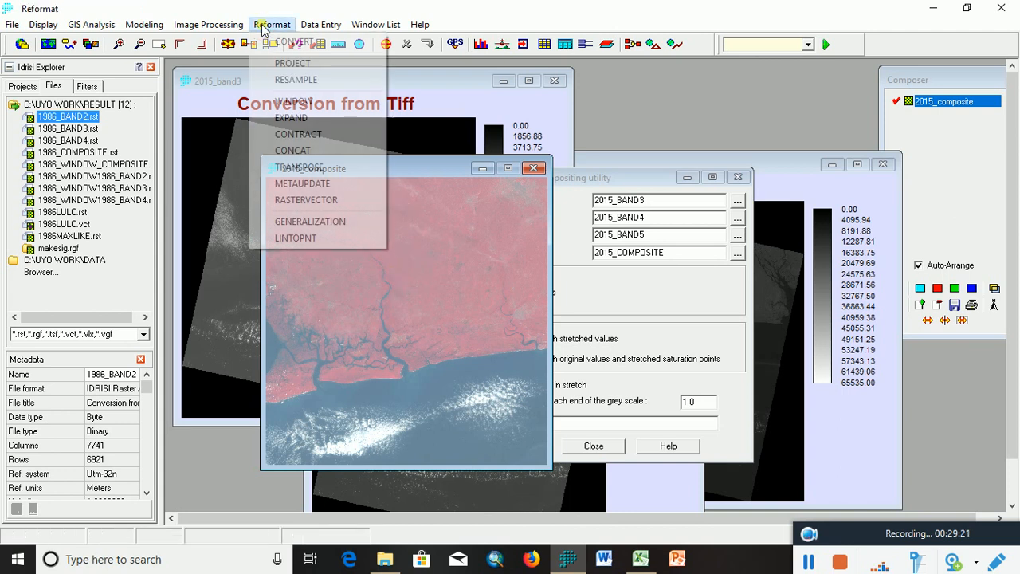
pyautogui.click(309, 107)
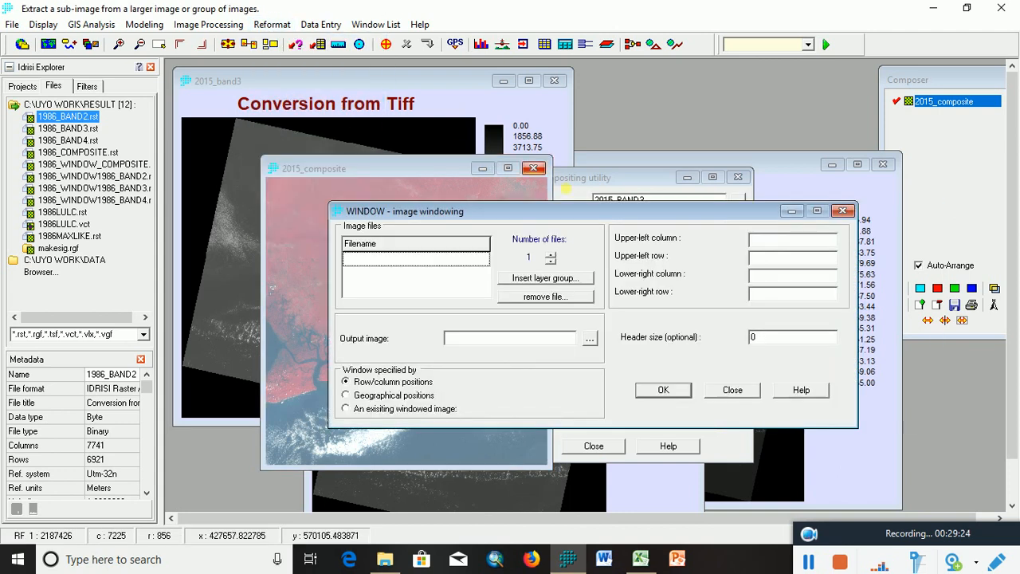
pyautogui.moveTo(414, 178); pyautogui.dragTo(547, 187)
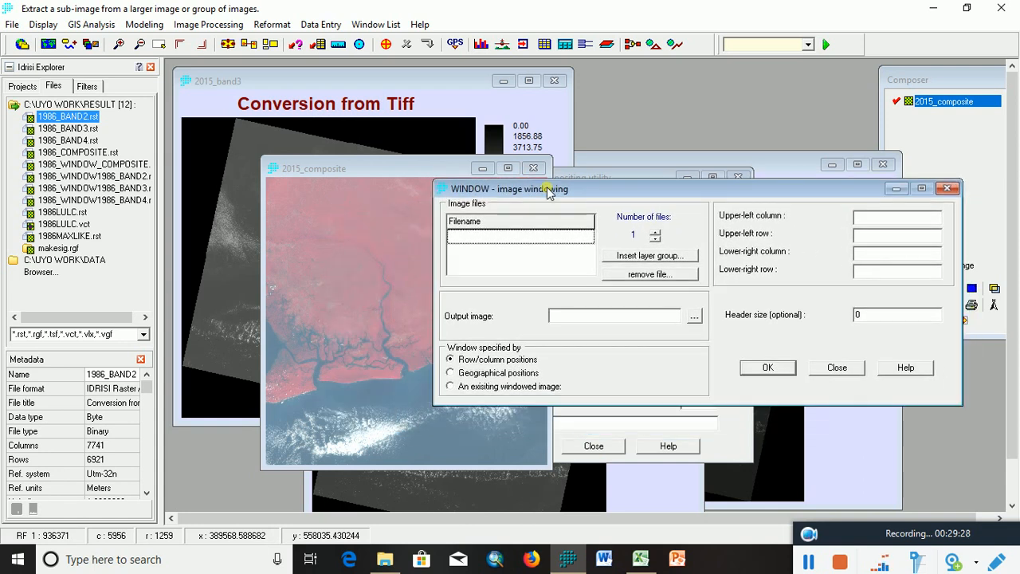
pyautogui.click(655, 232)
pyautogui.click(656, 232)
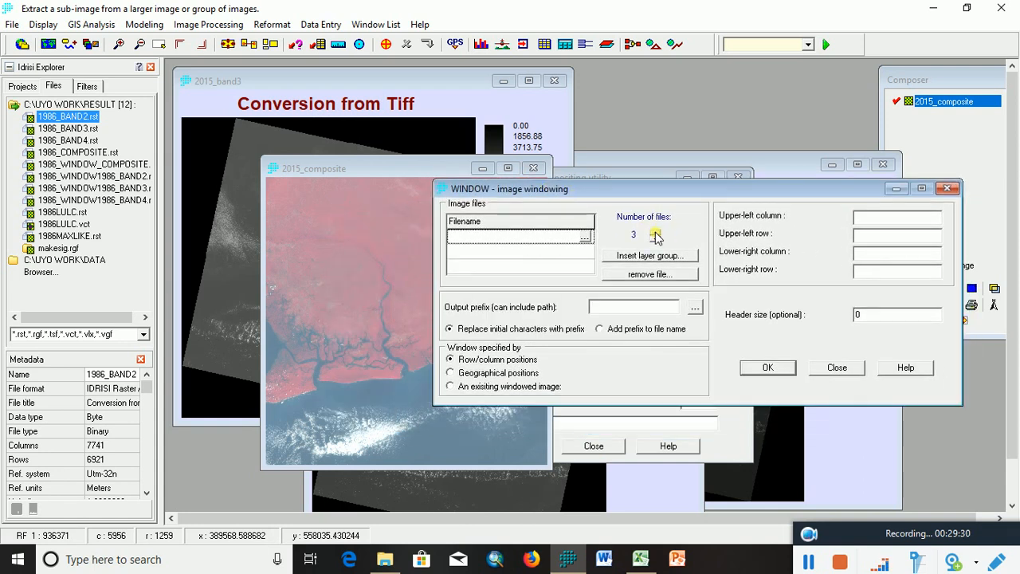
# - Fill the three image file rows of the windowing setup with 2015_BAND3, 2015_BAND4 and 2015_BAND5
pyautogui.click(585, 238)
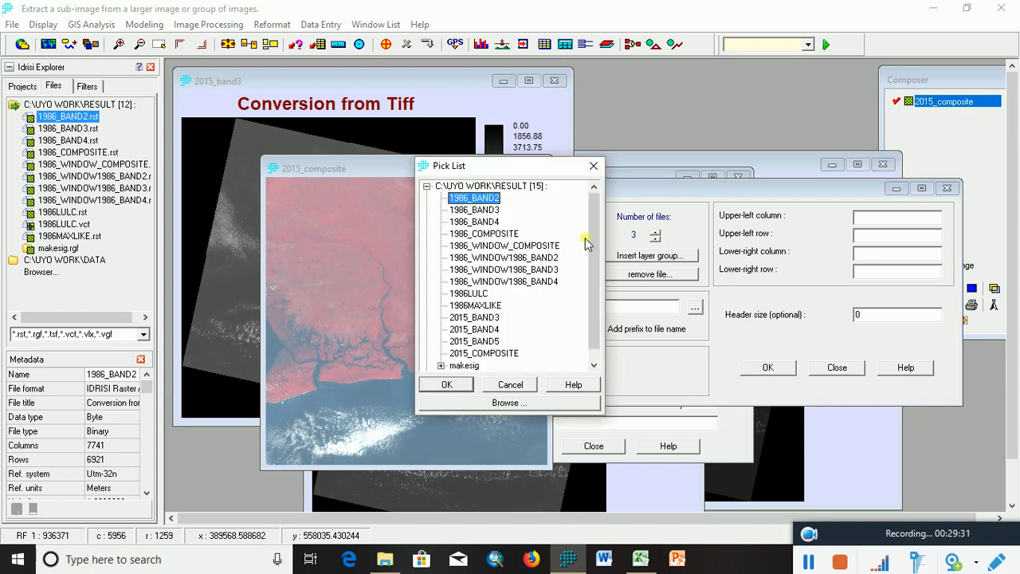
pyautogui.doubleClick(478, 321)
pyautogui.click(584, 255)
pyautogui.click(585, 255)
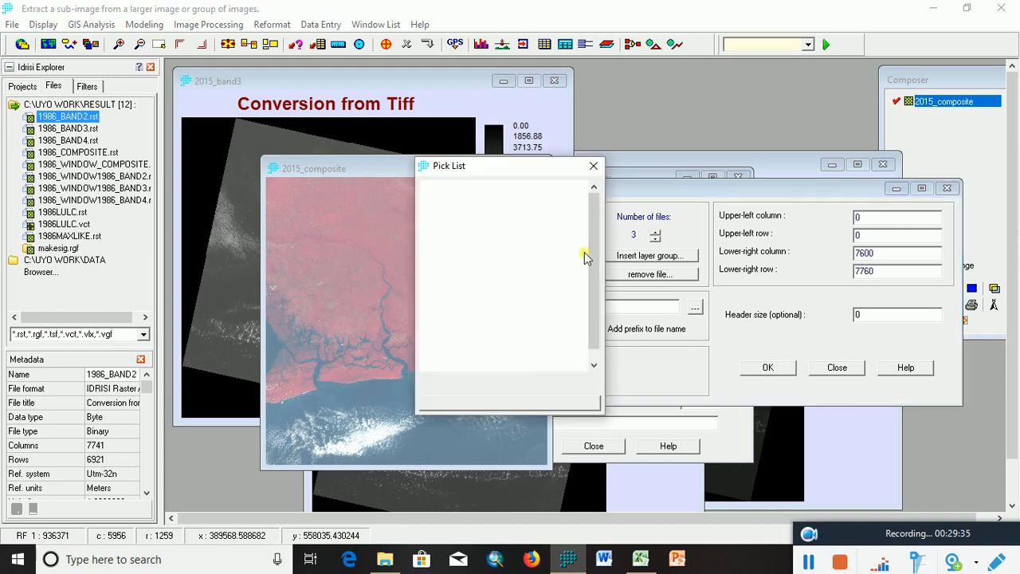
pyautogui.click(486, 318)
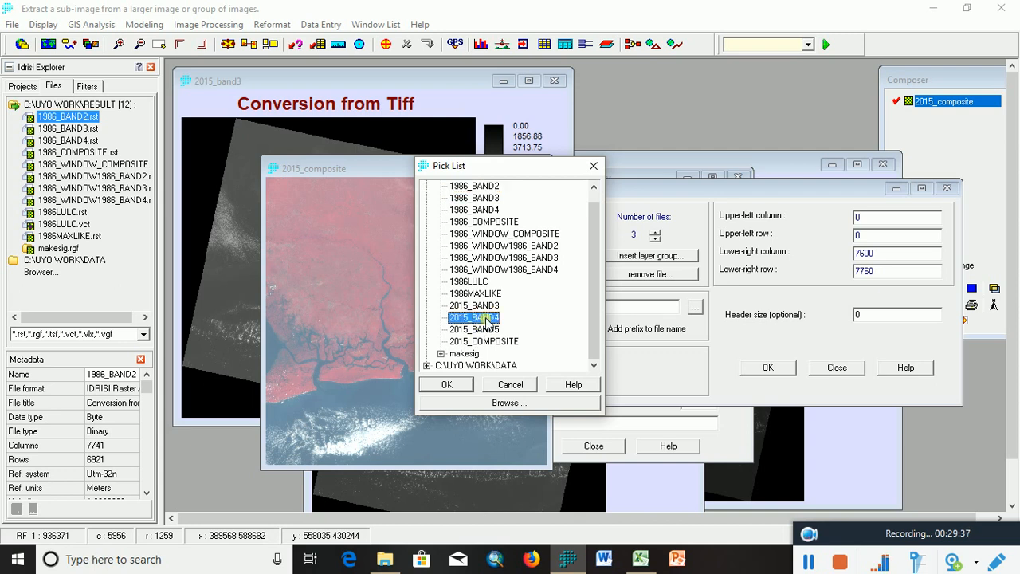
pyautogui.doubleClick(486, 318)
pyautogui.click(575, 268)
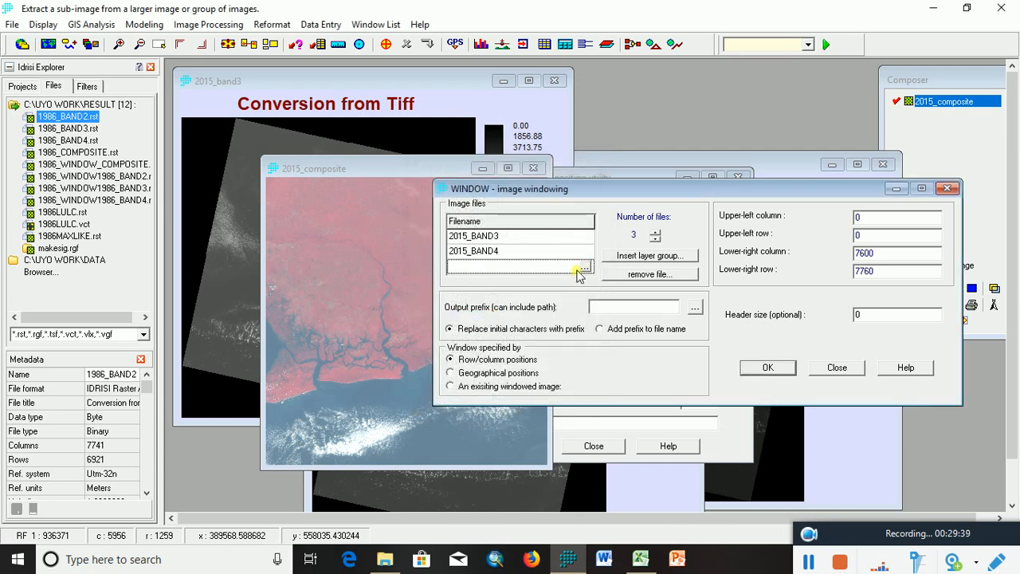
pyautogui.click(586, 267)
pyautogui.click(471, 348)
pyautogui.doubleClick(475, 346)
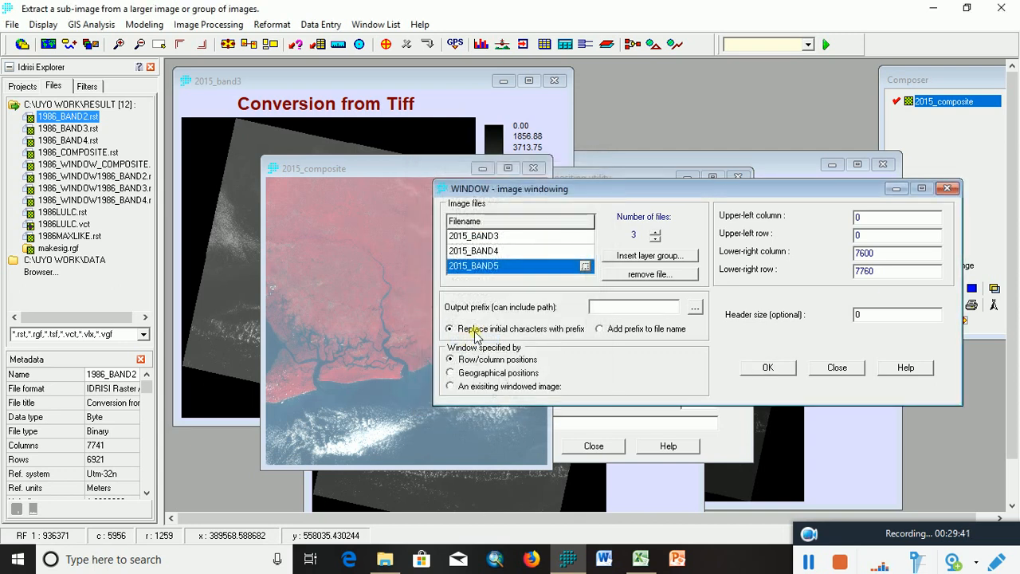
# - Specify the window by an existing windowed image, using 1986_WINDOW_COMPOSITE as the reference
pyautogui.moveTo(632, 191); pyautogui.dragTo(542, 149)
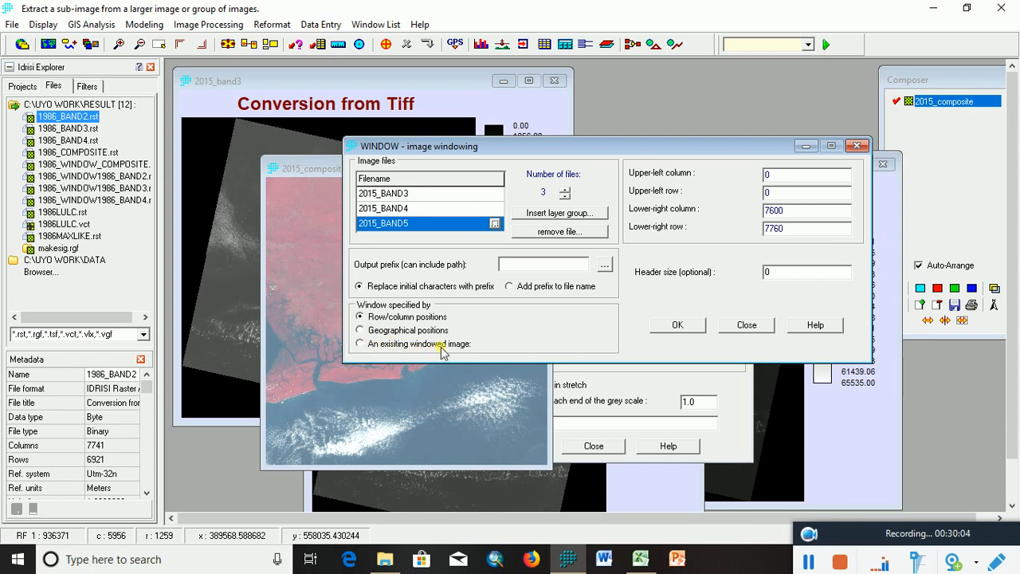
pyautogui.click(359, 345)
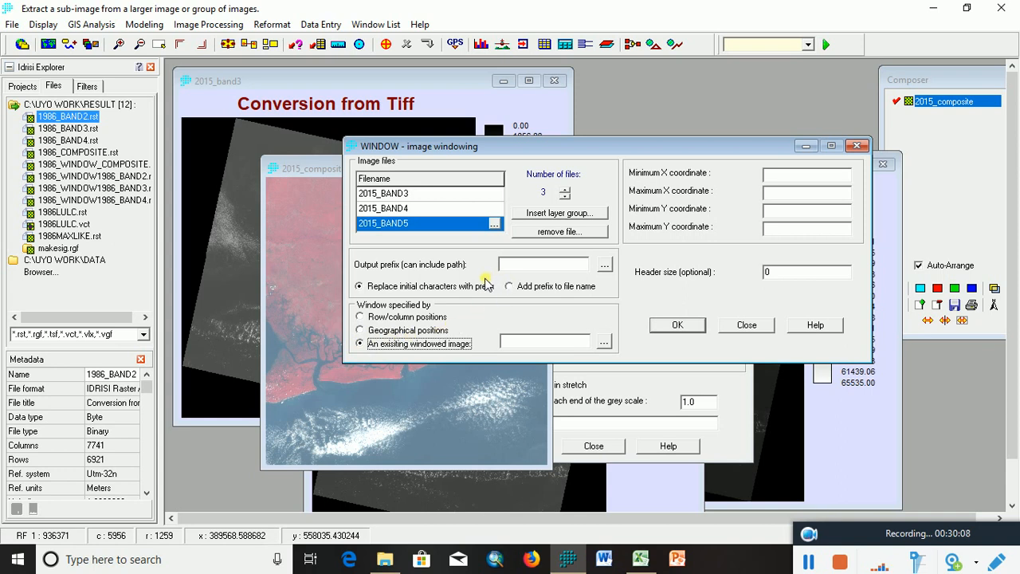
pyautogui.click(603, 342)
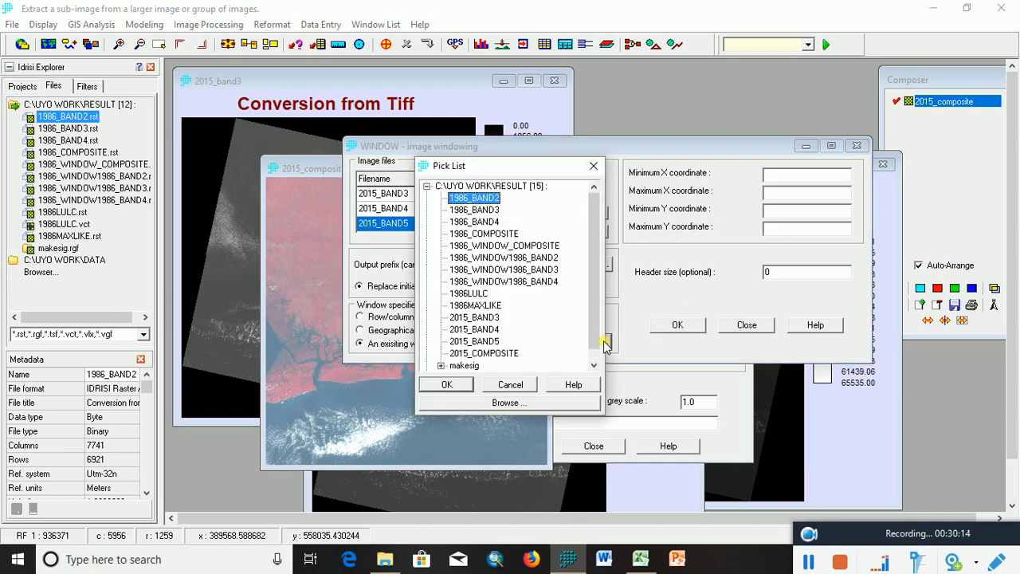
pyautogui.click(516, 245)
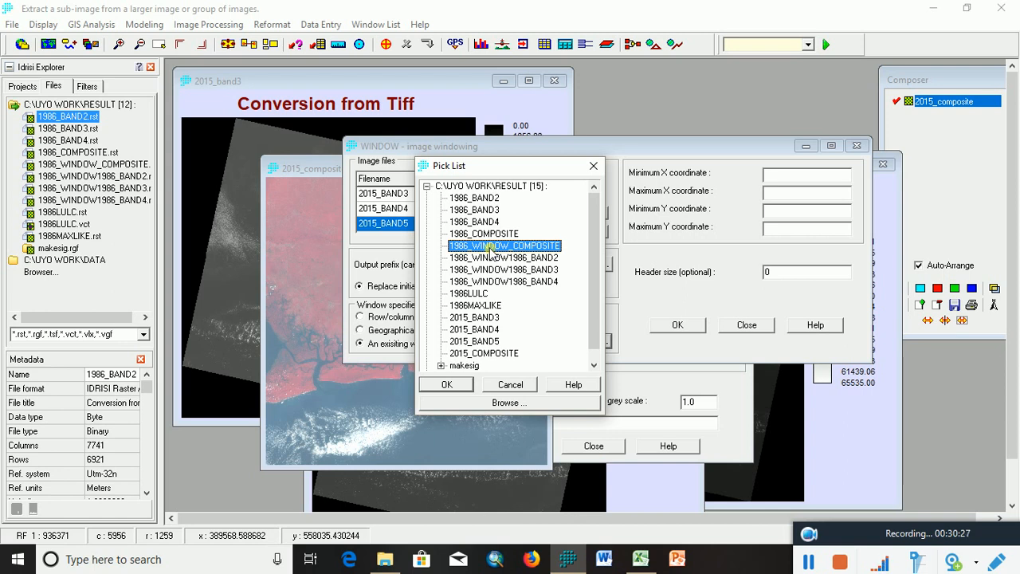
pyautogui.click(446, 384)
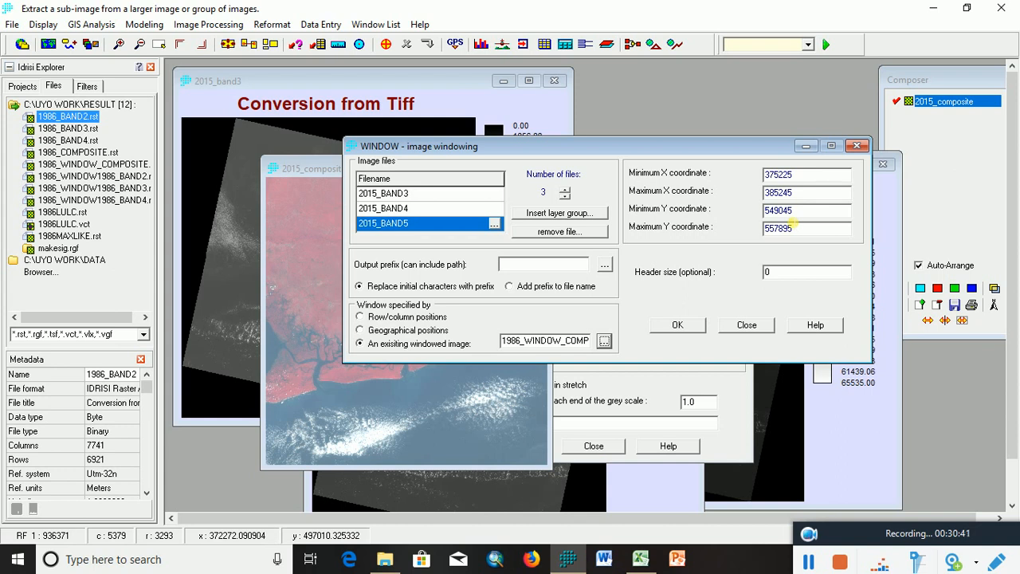
# - Set the output prefix to 2015_WINDOW and run the windowing on the 2015 bands
pyautogui.click(532, 268)
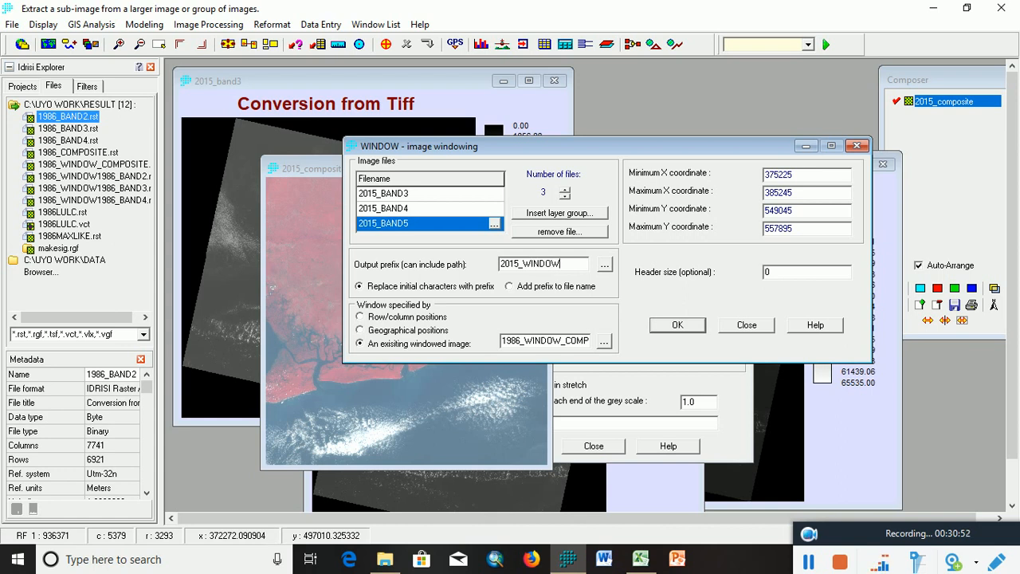
pyautogui.click(676, 327)
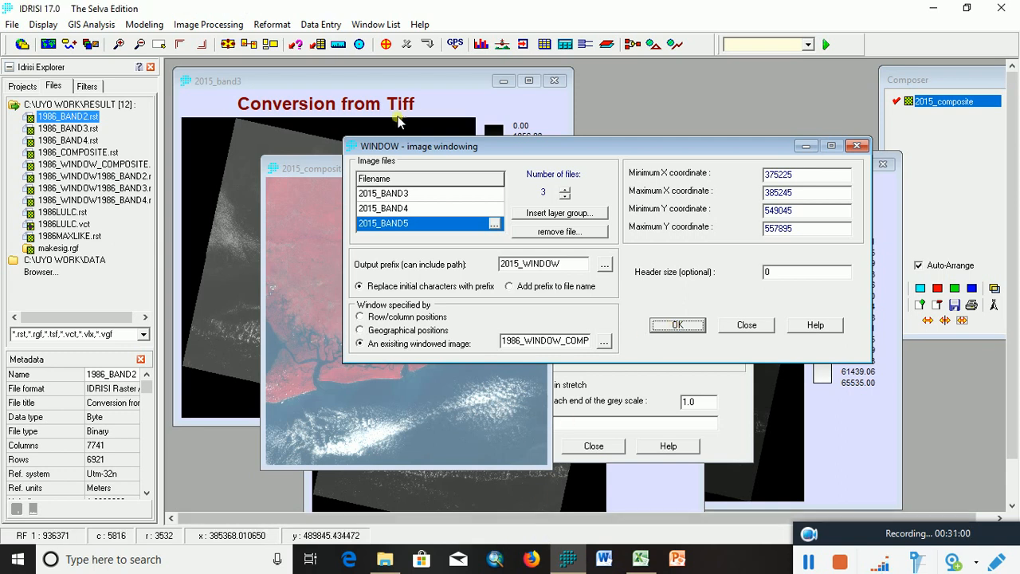
# - Bring the image compositing utility forward and refresh the RESULT folder's file list to include the windowed 2015 bands
pyautogui.click(630, 387)
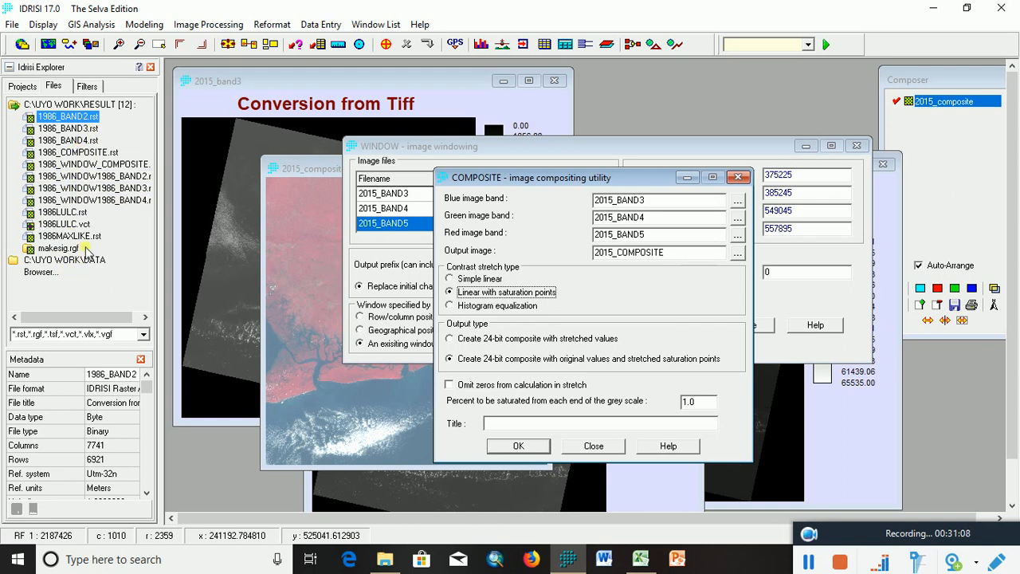
pyautogui.rightClick(86, 296)
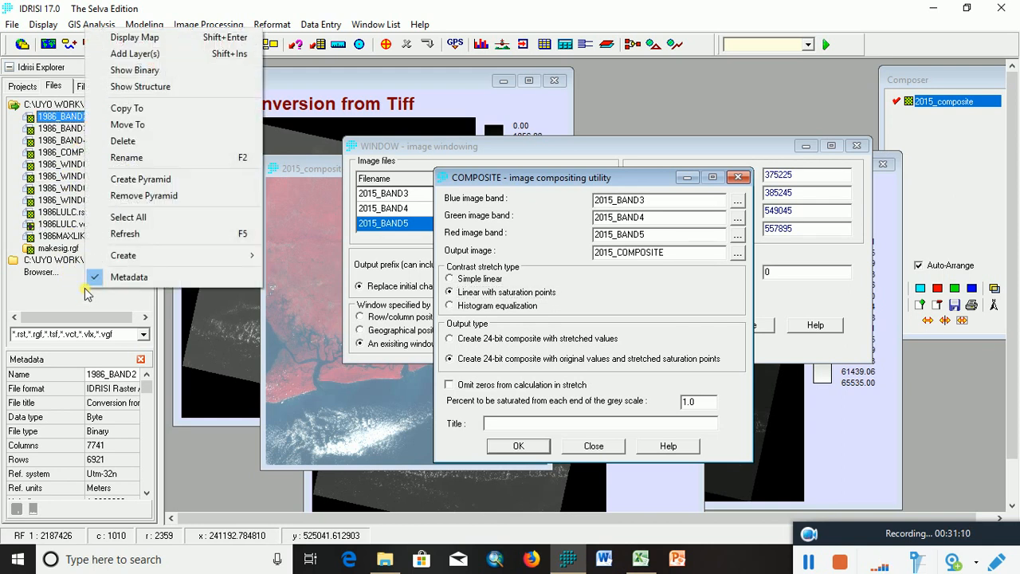
pyautogui.click(137, 235)
pyautogui.click(147, 296)
pyautogui.click(147, 296)
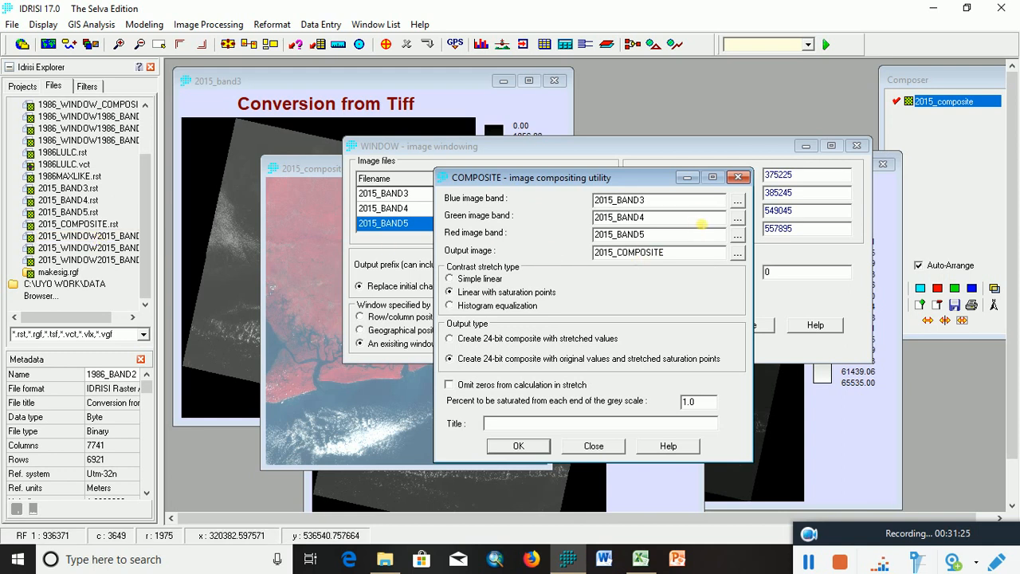
# - Assign 2015_WINDOW2015_BAND3 to blue, 2015_WINDOW2015_BAND4 to green and 2015_WINDOW2015_BAND5 to red in the composite
pyautogui.click(738, 203)
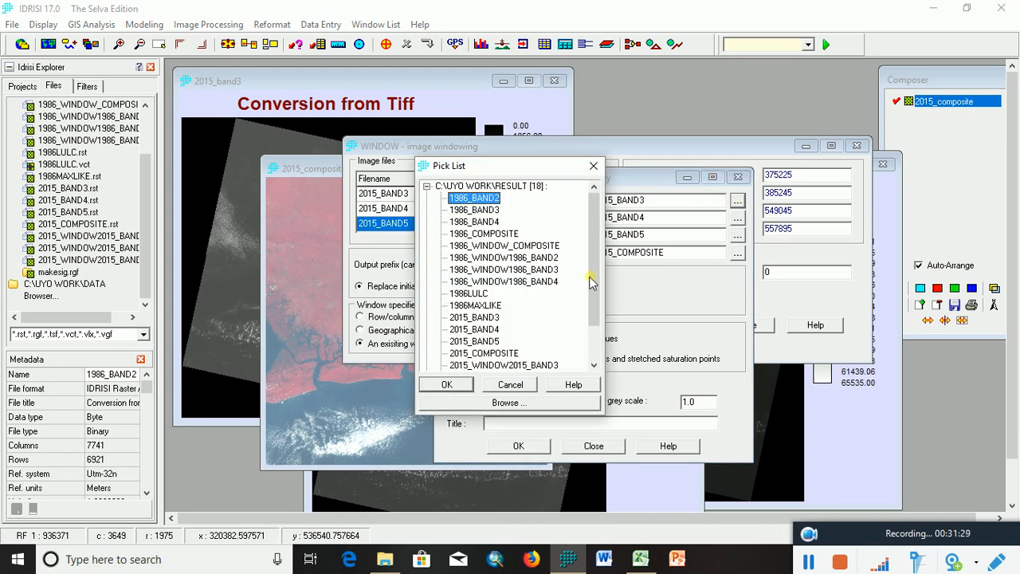
pyautogui.scroll(-1, 552, 321)
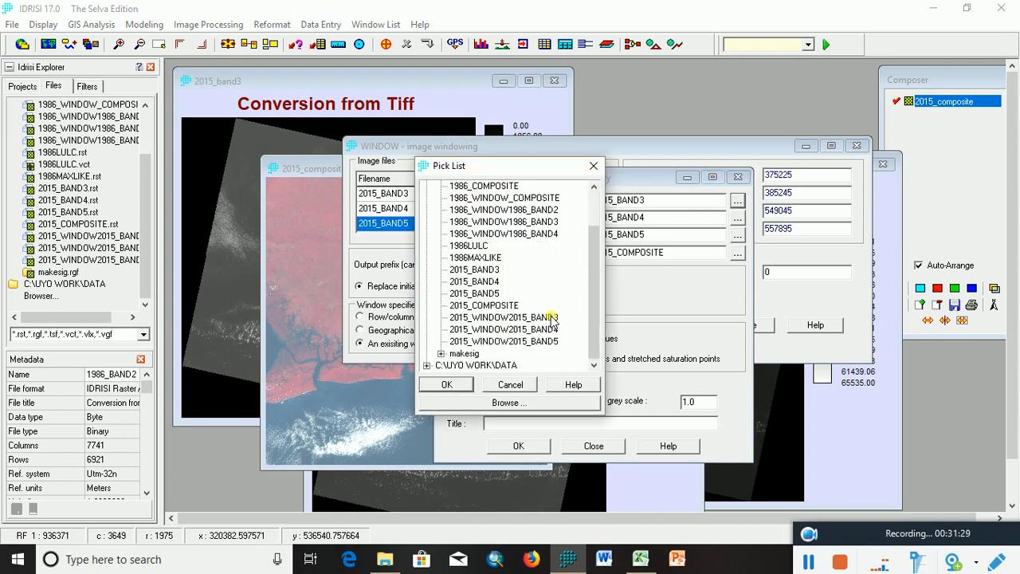
pyautogui.click(510, 318)
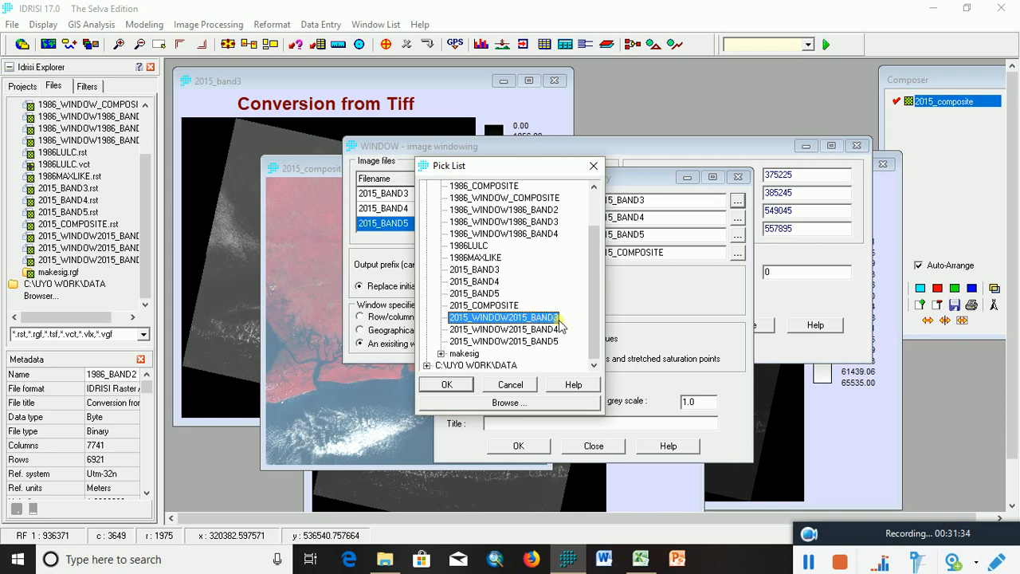
pyautogui.click(448, 385)
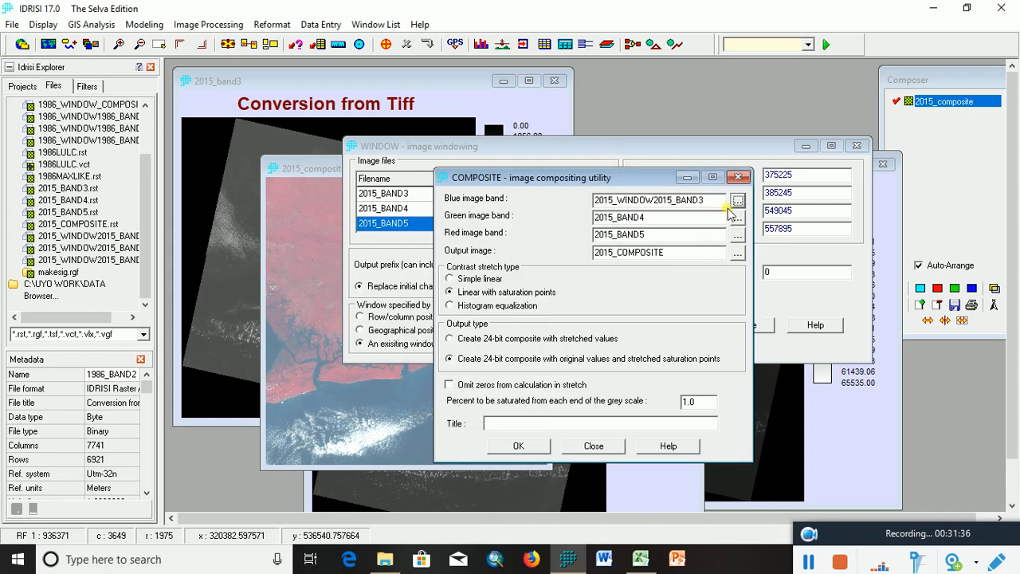
pyautogui.click(738, 220)
pyautogui.scroll(-2, 506, 345)
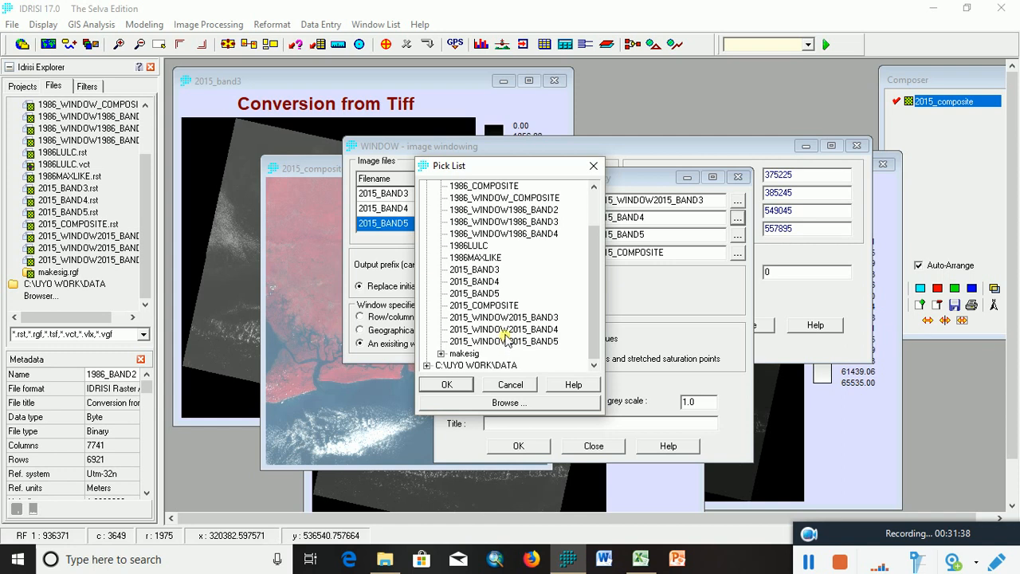
pyautogui.doubleClick(505, 330)
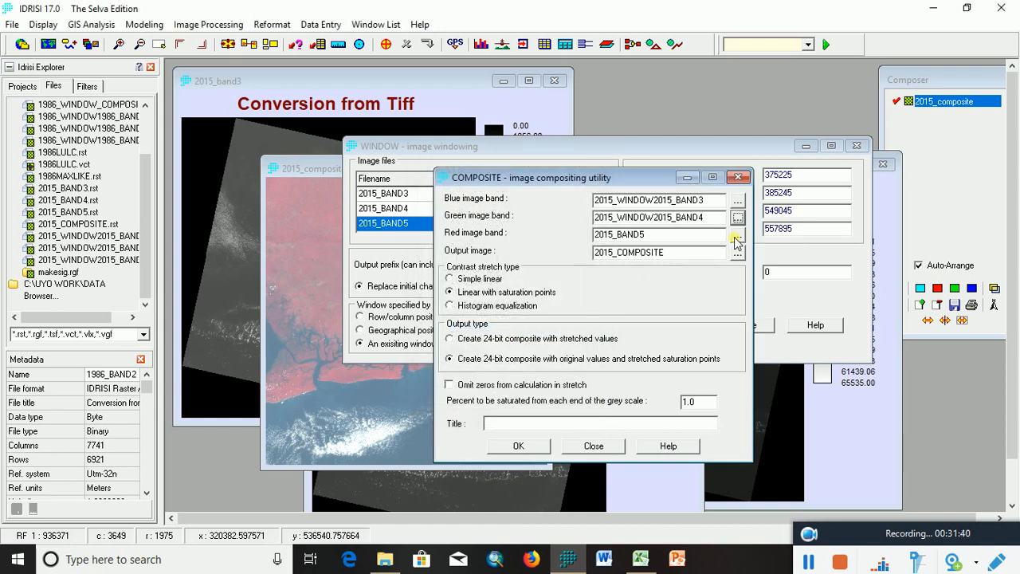
pyautogui.click(738, 238)
pyautogui.scroll(-2, 493, 343)
pyautogui.doubleClick(492, 343)
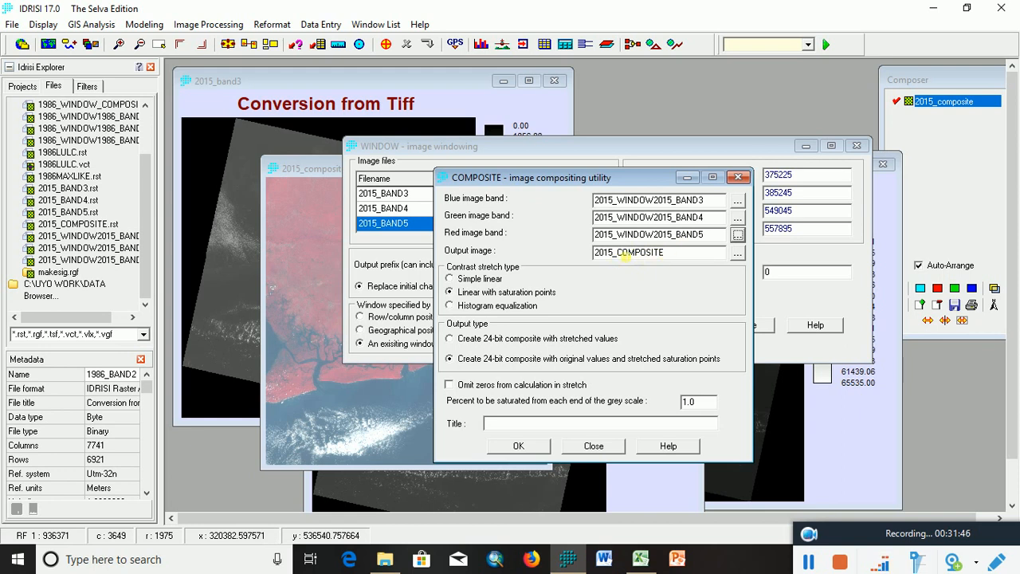
# - Name the output image 2015_WINDOW_COMPOSITE and generate the composite
pyautogui.click(622, 254)
pyautogui.write('WINDOW')
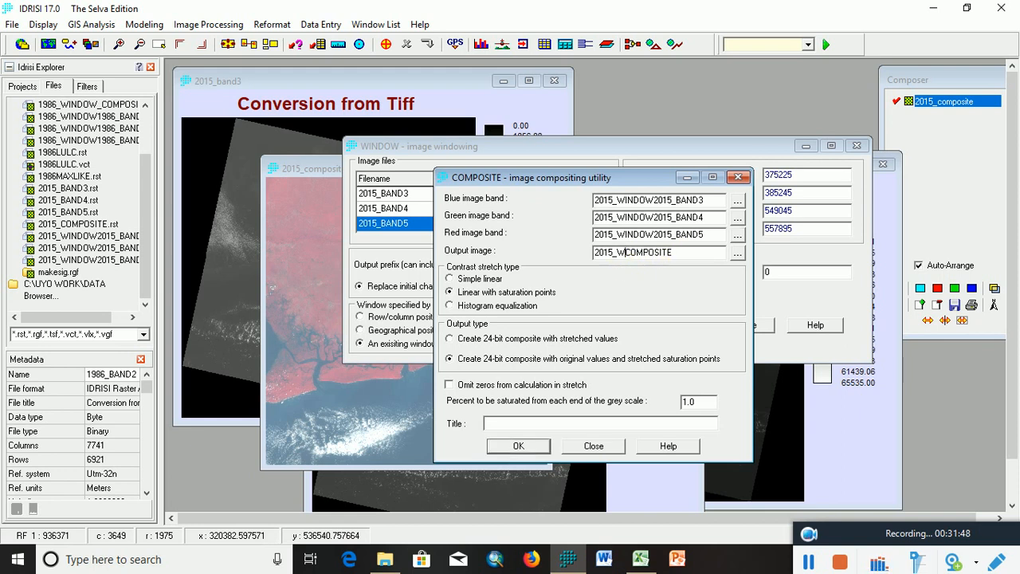
pyautogui.write('_')
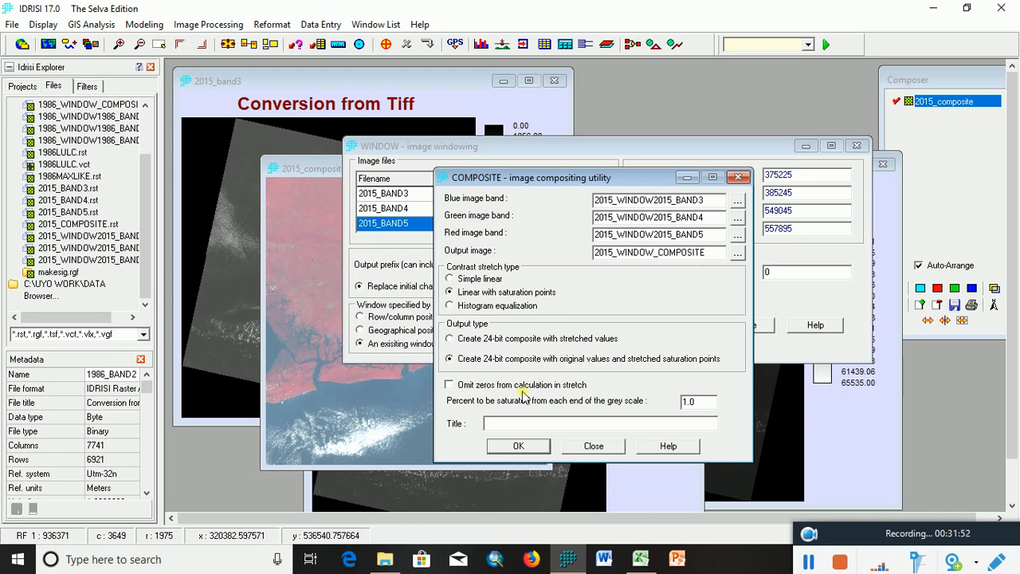
pyautogui.click(518, 447)
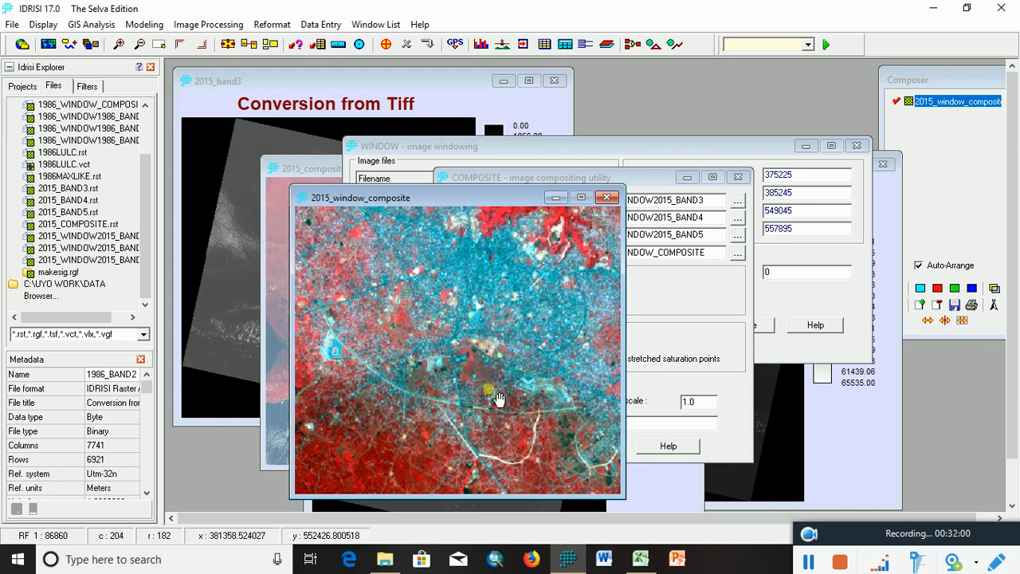
# - Display 1986_WINDOW_COMPOSITE and arrange its map window side by side with the 2015 windowed composite
pyautogui.moveTo(522, 303); pyautogui.dragTo(509, 347)
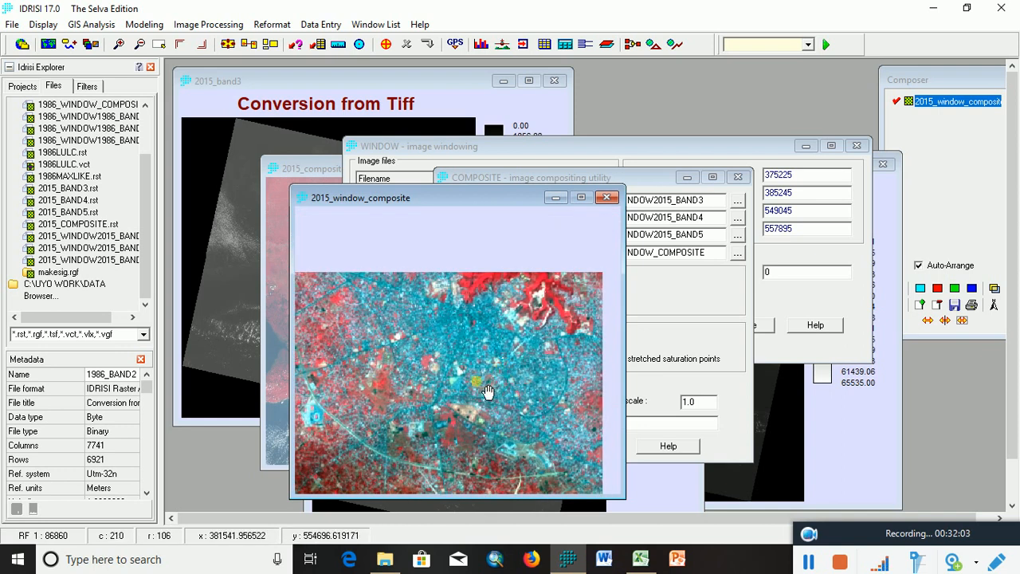
pyautogui.moveTo(453, 429); pyautogui.dragTo(474, 346)
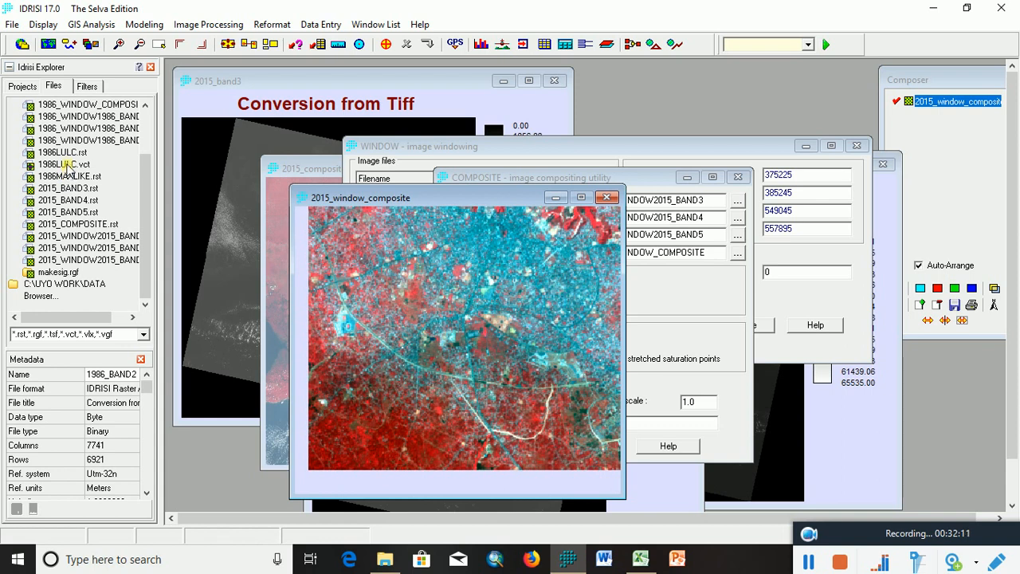
pyautogui.moveTo(141, 221); pyautogui.dragTo(145, 179)
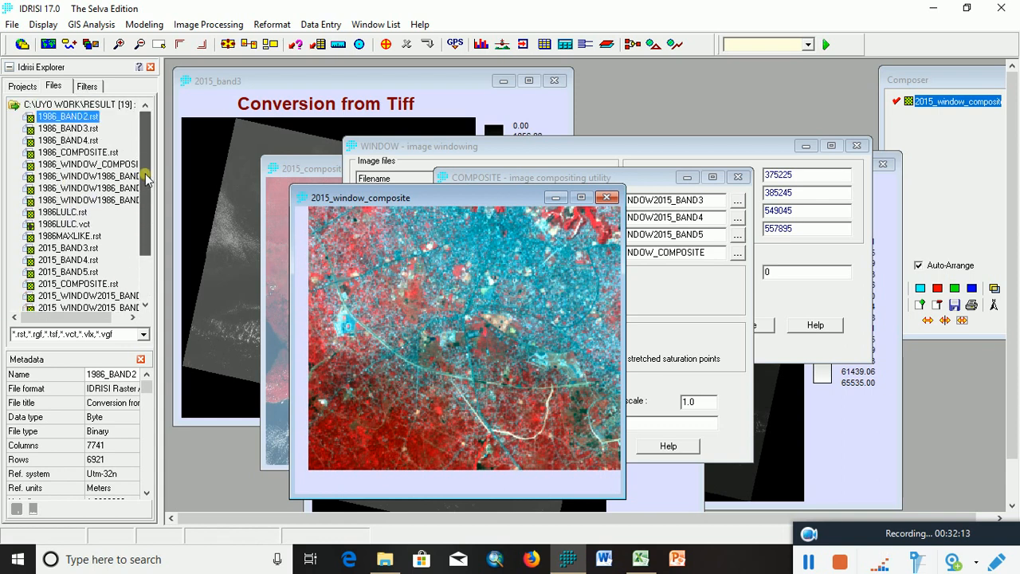
pyautogui.doubleClick(75, 164)
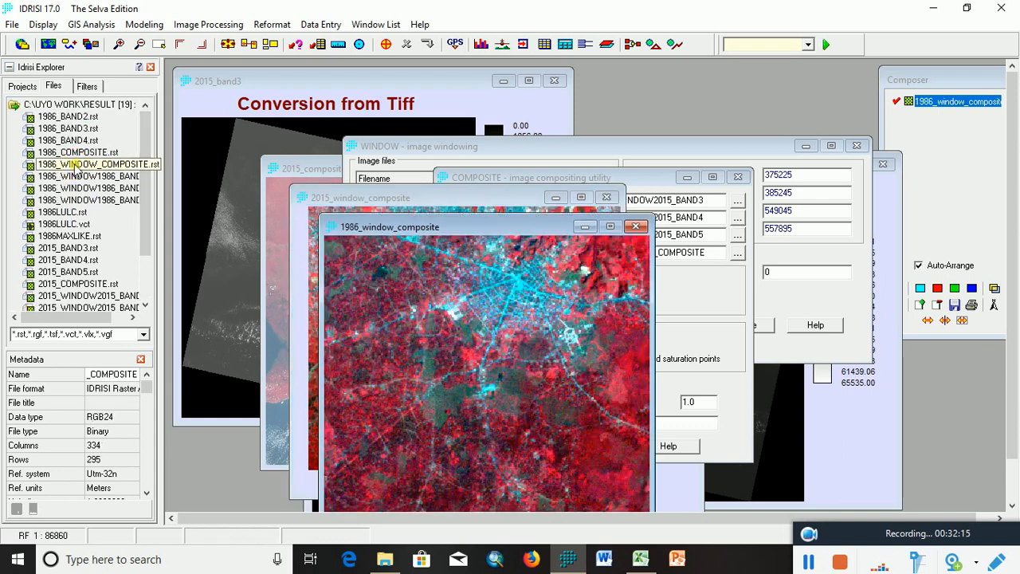
pyautogui.moveTo(459, 195); pyautogui.dragTo(833, 205)
pyautogui.moveTo(505, 226); pyautogui.dragTo(454, 176)
pyautogui.moveTo(709, 208); pyautogui.dragTo(673, 182)
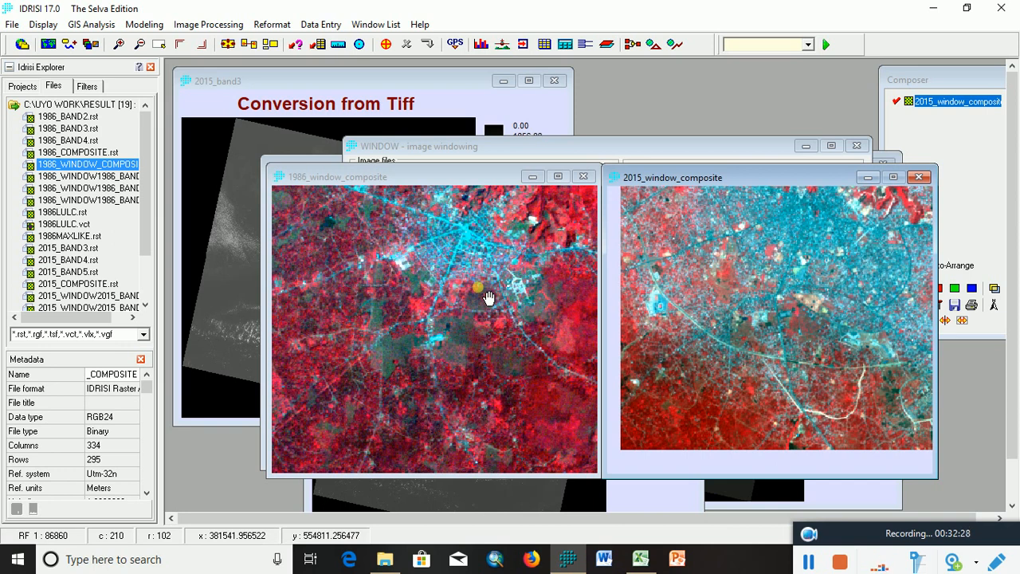
# - Compare the 1986 and 2015 windowed composites at different zoom levels
pyautogui.scroll(-4, 805, 329)
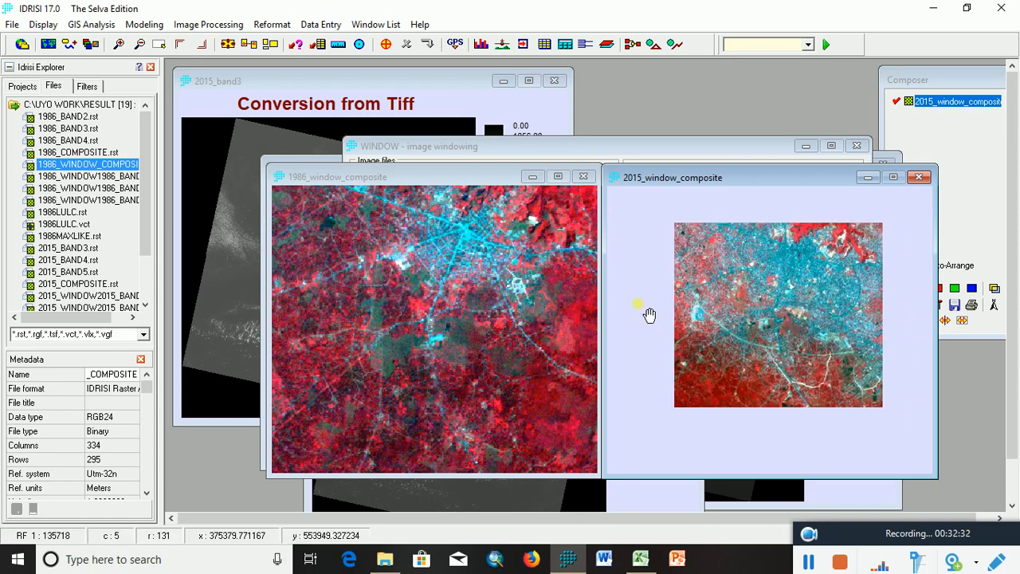
pyautogui.scroll(-3, 422, 317)
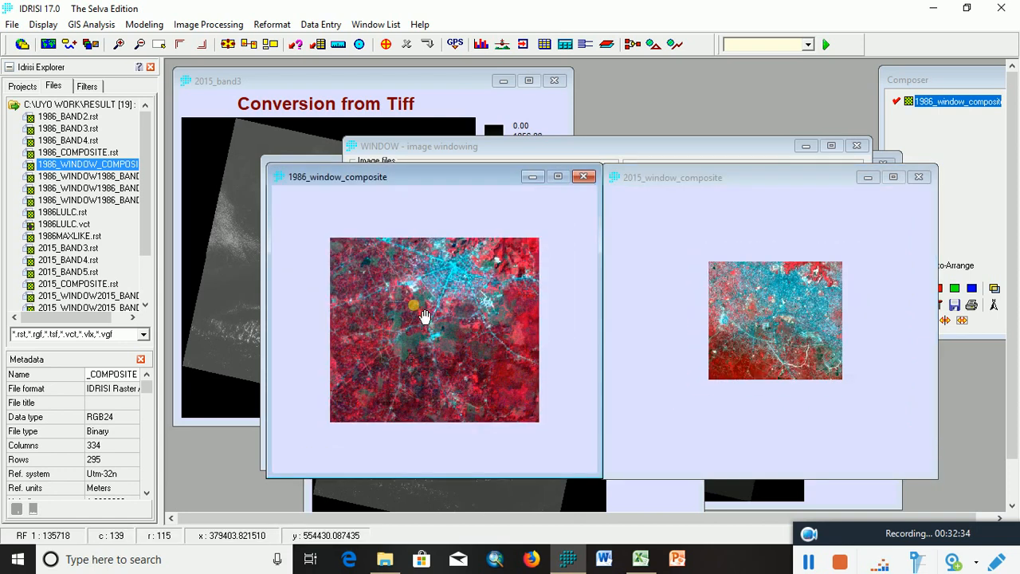
pyautogui.scroll(3, 461, 304)
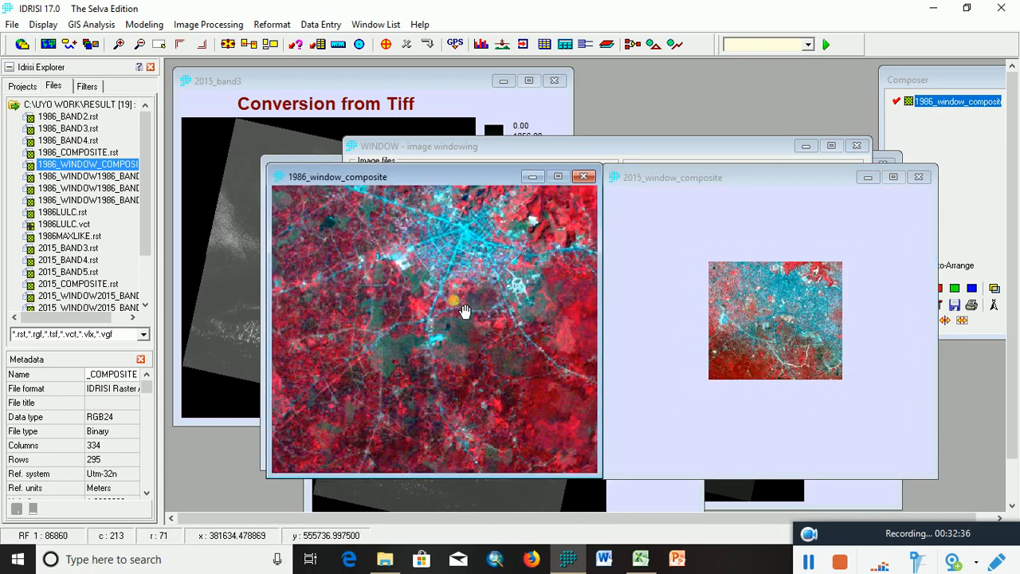
pyautogui.scroll(3, 793, 357)
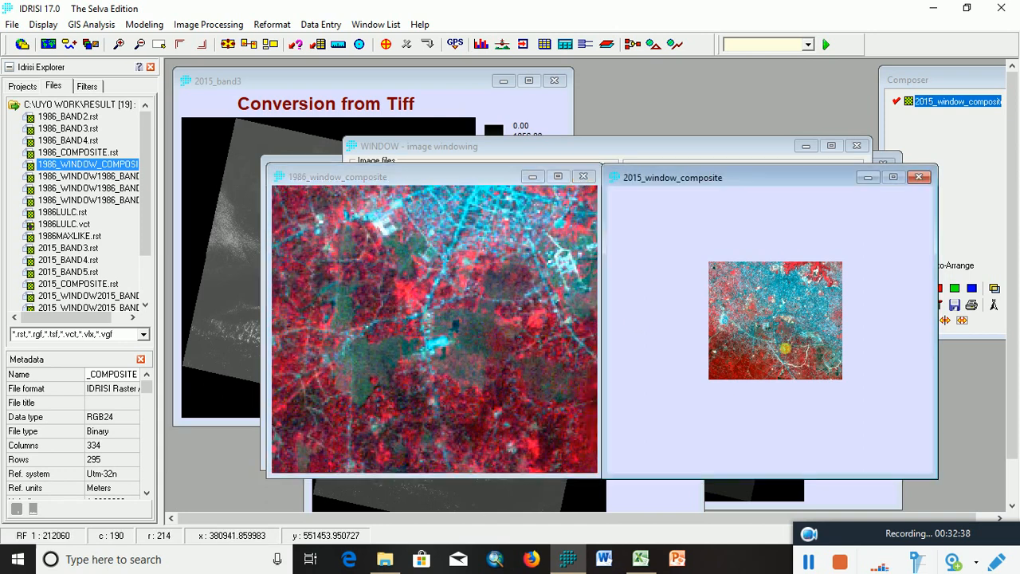
pyautogui.scroll(3, 795, 354)
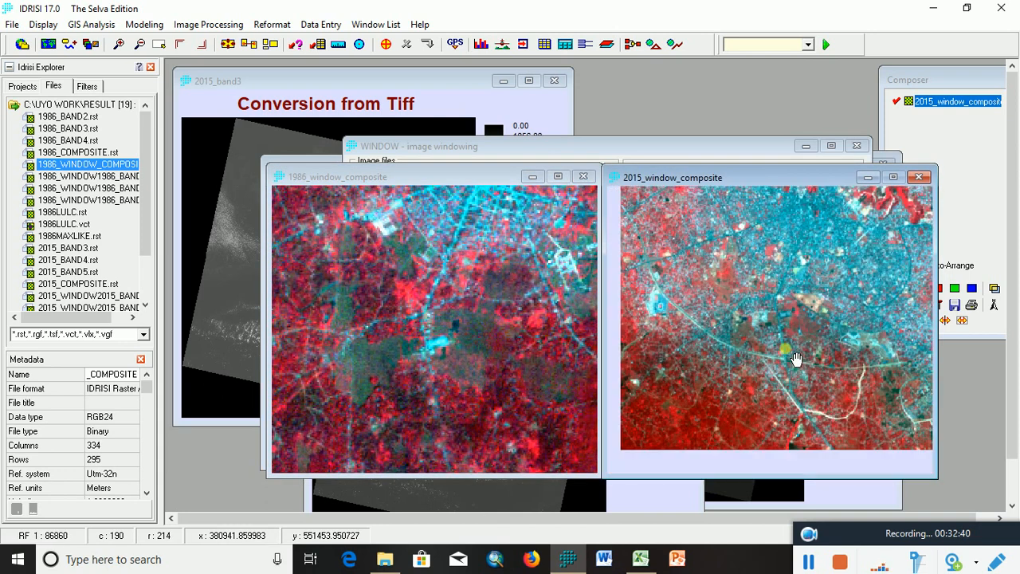
# - Compare the extent of the urban area between the 1986 and 2015 windowed composites
pyautogui.moveTo(782, 336); pyautogui.dragTo(781, 342)
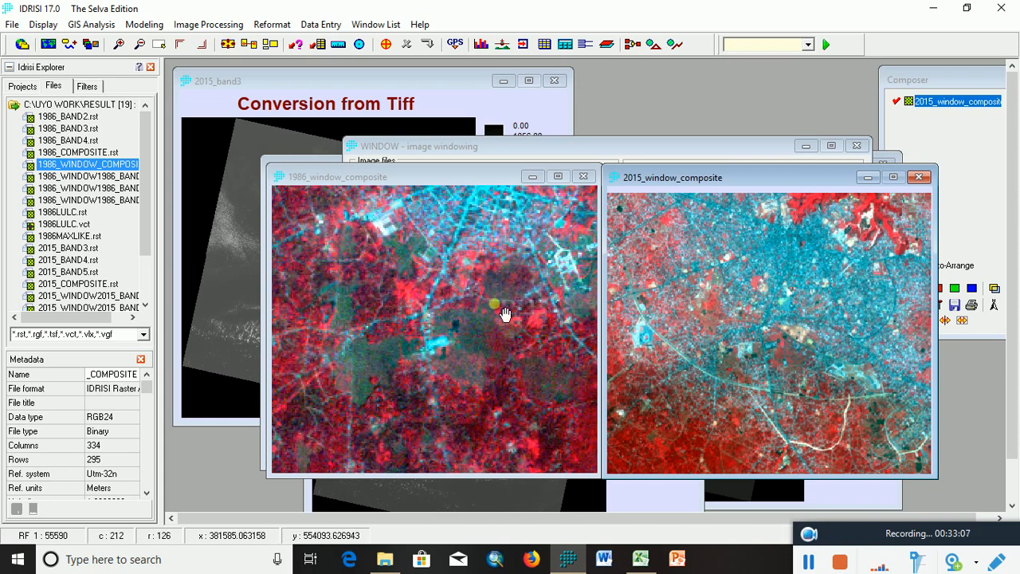
pyautogui.moveTo(484, 249); pyautogui.dragTo(467, 319)
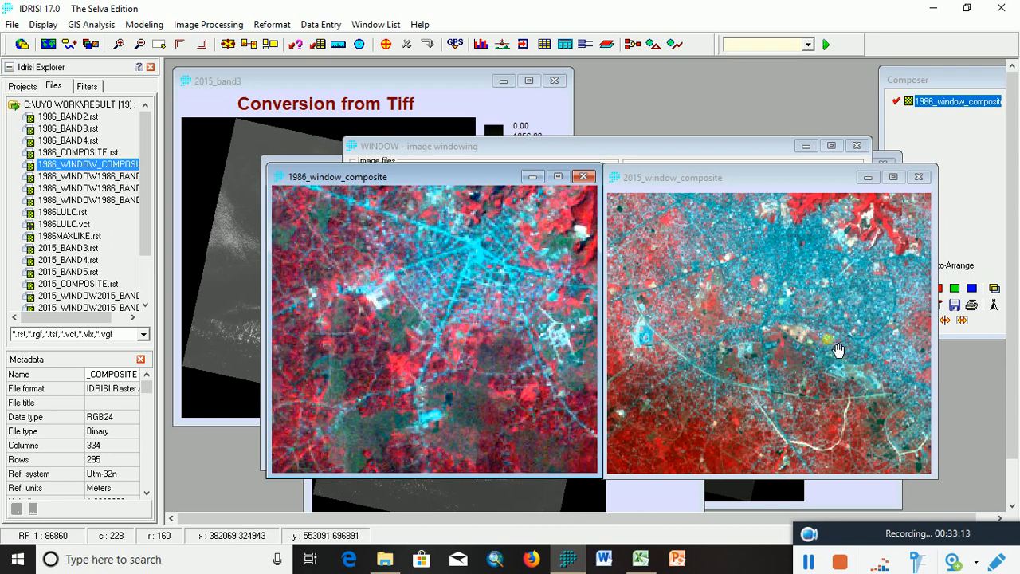
pyautogui.scroll(2, 810, 371)
pyautogui.scroll(-2, 811, 371)
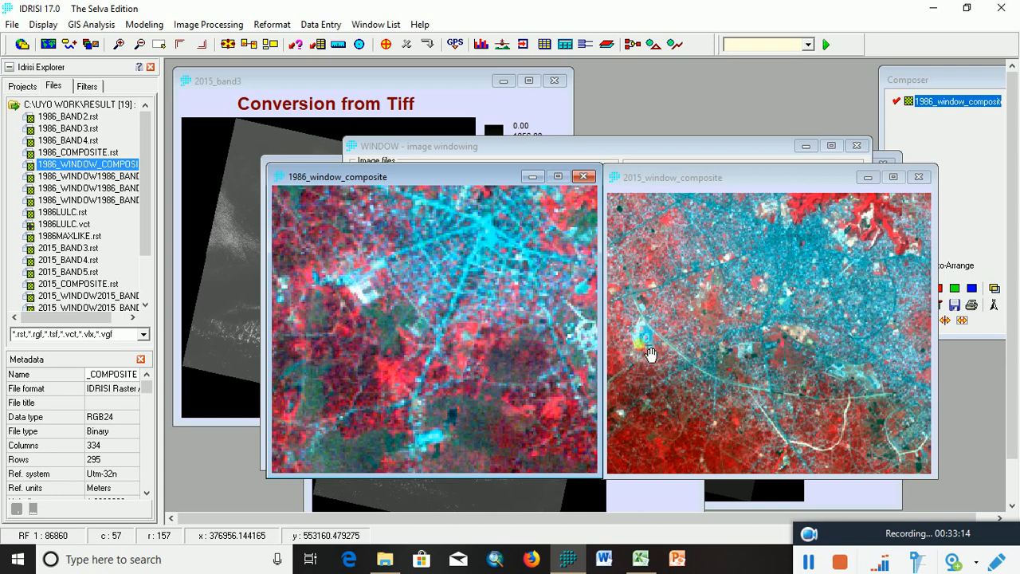
pyautogui.click(819, 348)
pyautogui.scroll(-2, 819, 345)
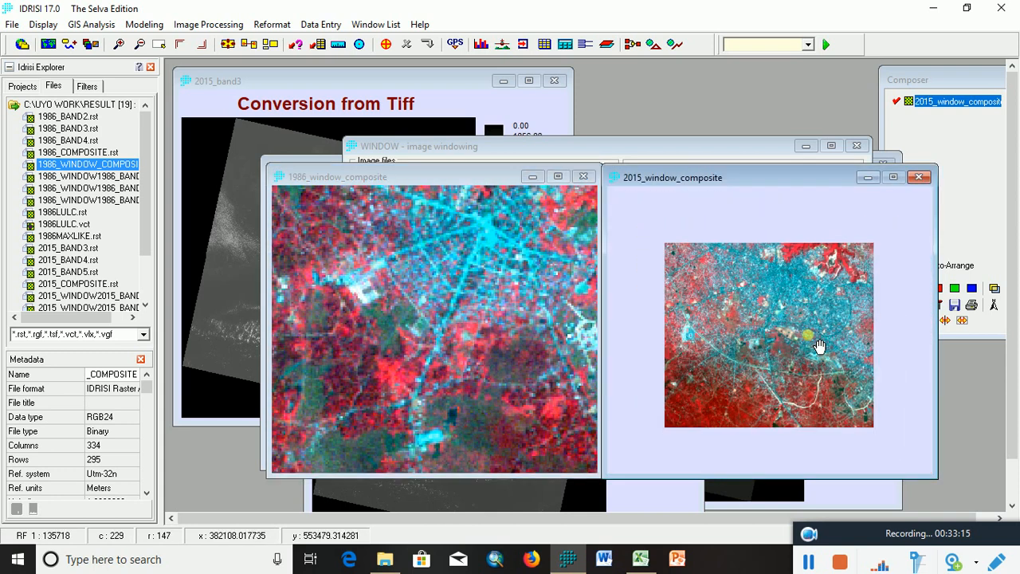
pyautogui.click(512, 319)
pyautogui.scroll(2, 804, 332)
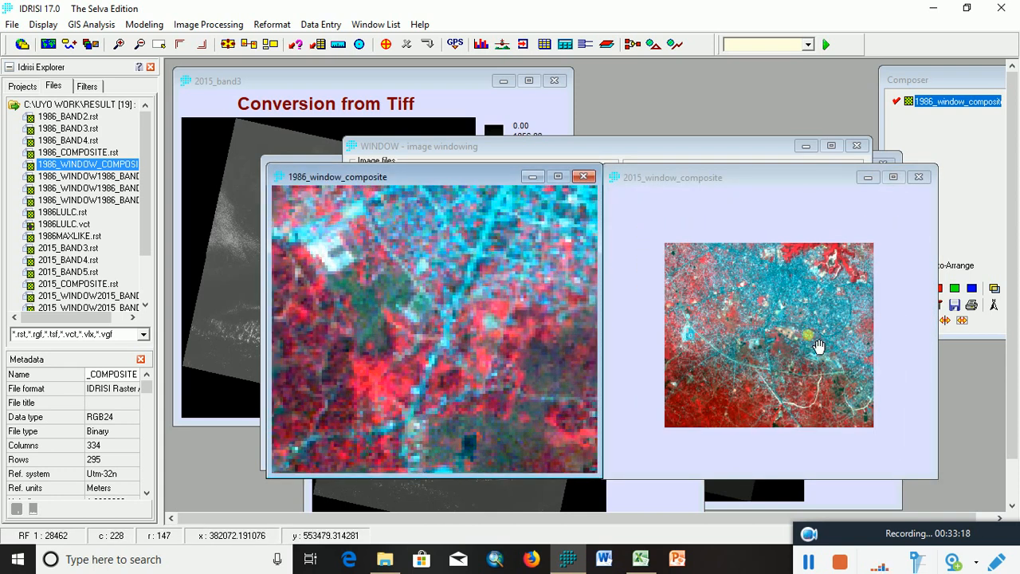
pyautogui.moveTo(791, 317); pyautogui.dragTo(794, 299)
pyautogui.click(537, 317)
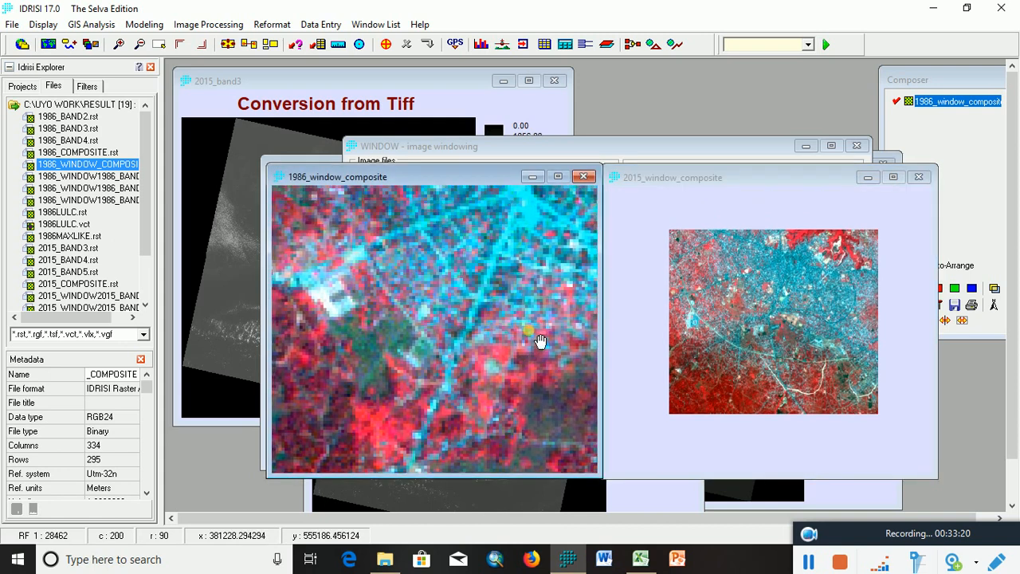
pyautogui.scroll(-3, 540, 338)
pyautogui.scroll(-1, 530, 330)
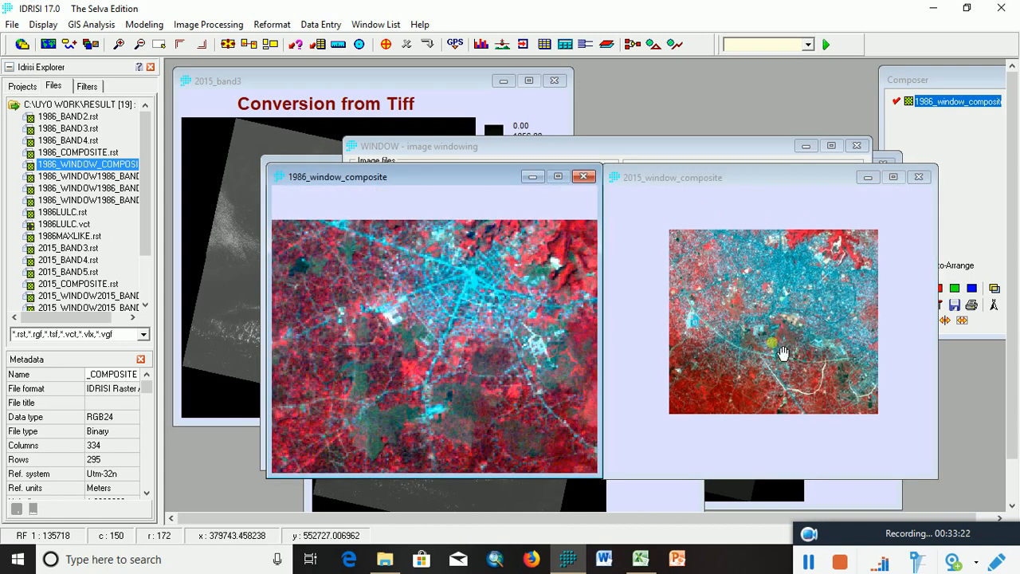
pyautogui.moveTo(823, 320); pyautogui.dragTo(818, 341)
pyautogui.scroll(2, 827, 347)
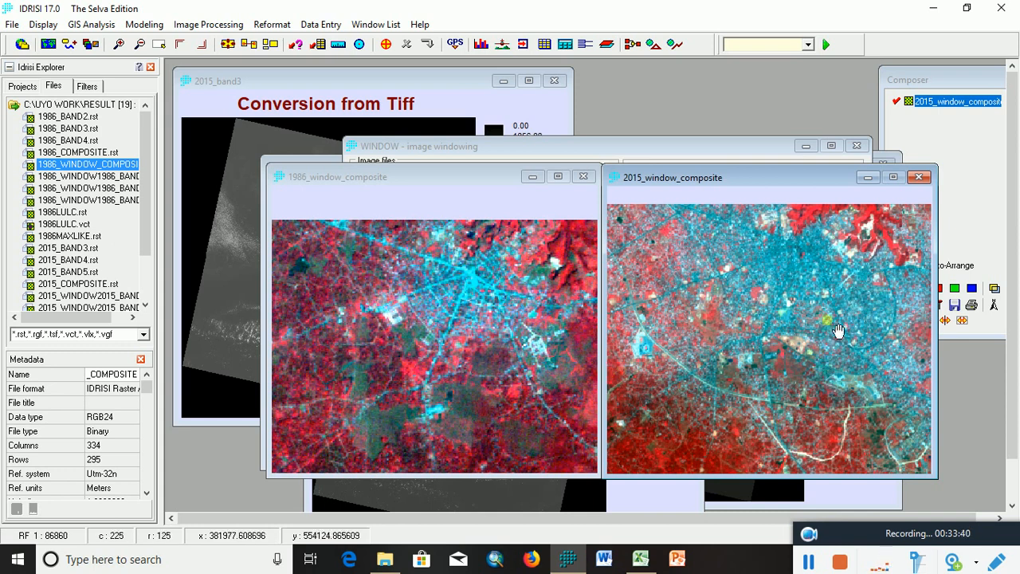
# - Examine the urban, vegetation and open-land patches of the 2015 windowed composite close up and at full extent
pyautogui.moveTo(844, 293); pyautogui.dragTo(813, 389)
pyautogui.moveTo(736, 431); pyautogui.dragTo(772, 340)
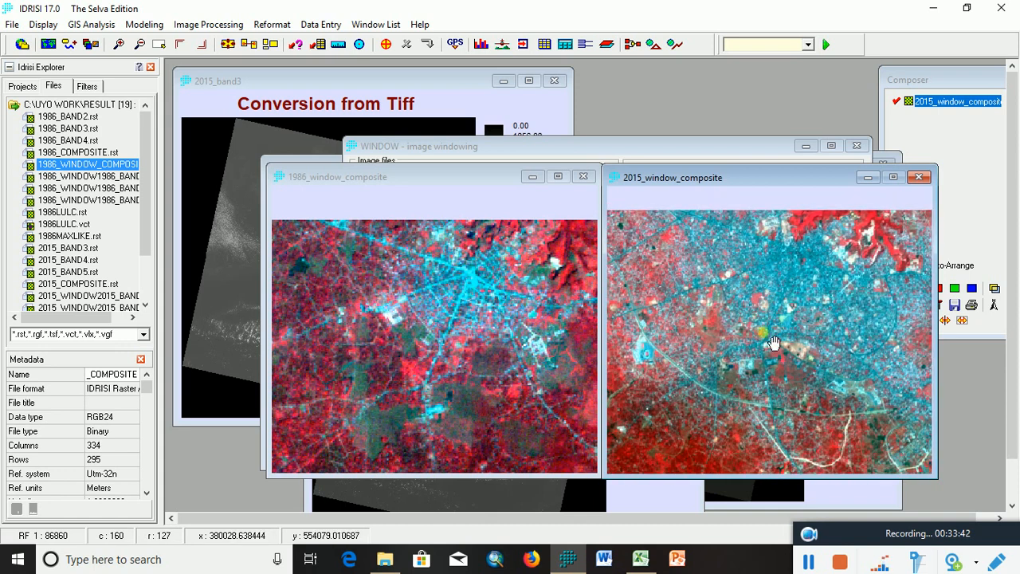
pyautogui.moveTo(845, 273); pyautogui.dragTo(815, 339)
pyautogui.scroll(5, 803, 319)
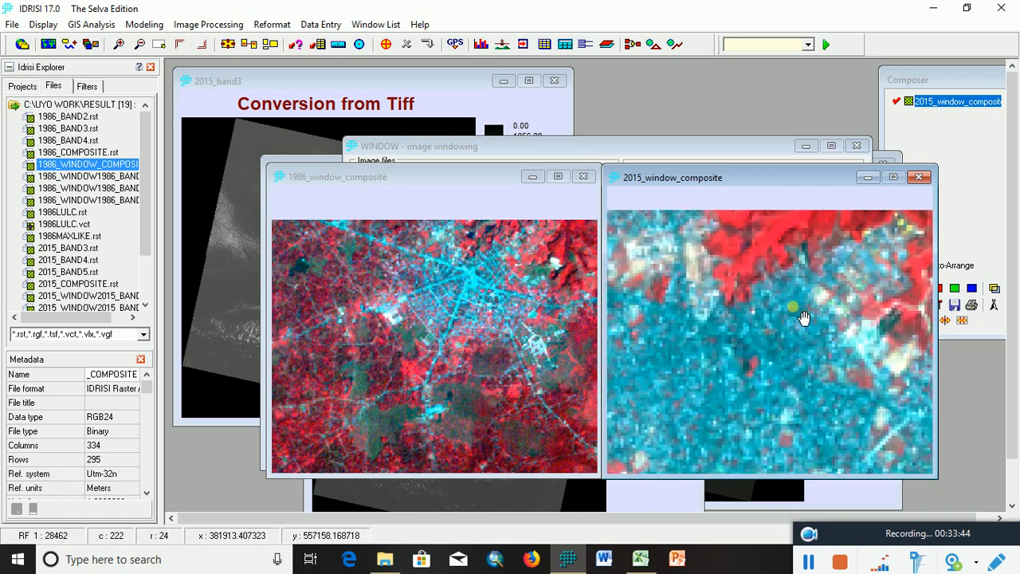
pyautogui.moveTo(802, 279); pyautogui.dragTo(797, 352)
pyautogui.scroll(4, 789, 349)
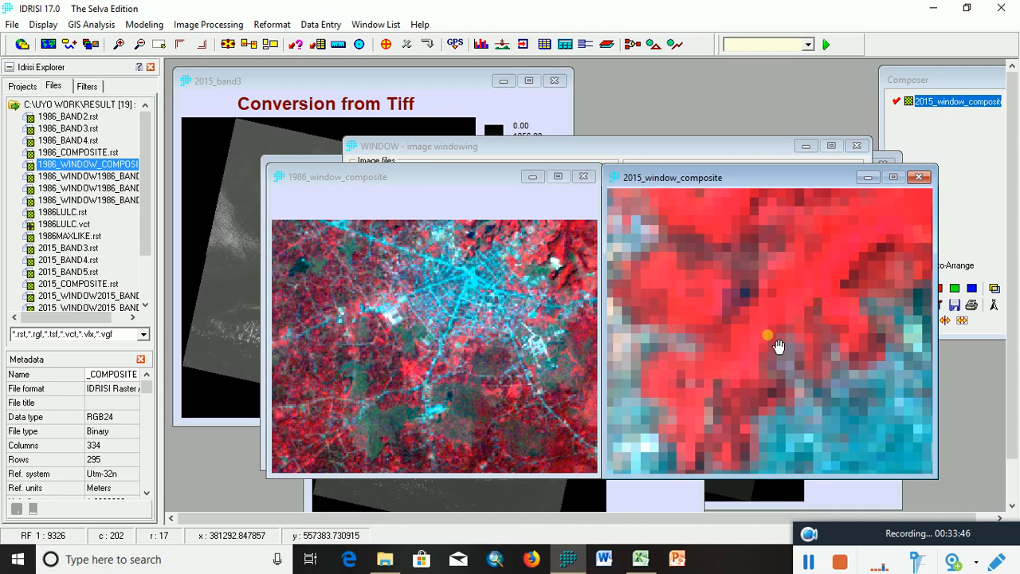
pyautogui.scroll(-5, 777, 351)
pyautogui.moveTo(694, 437); pyautogui.dragTo(829, 327)
pyautogui.moveTo(740, 362); pyautogui.dragTo(805, 384)
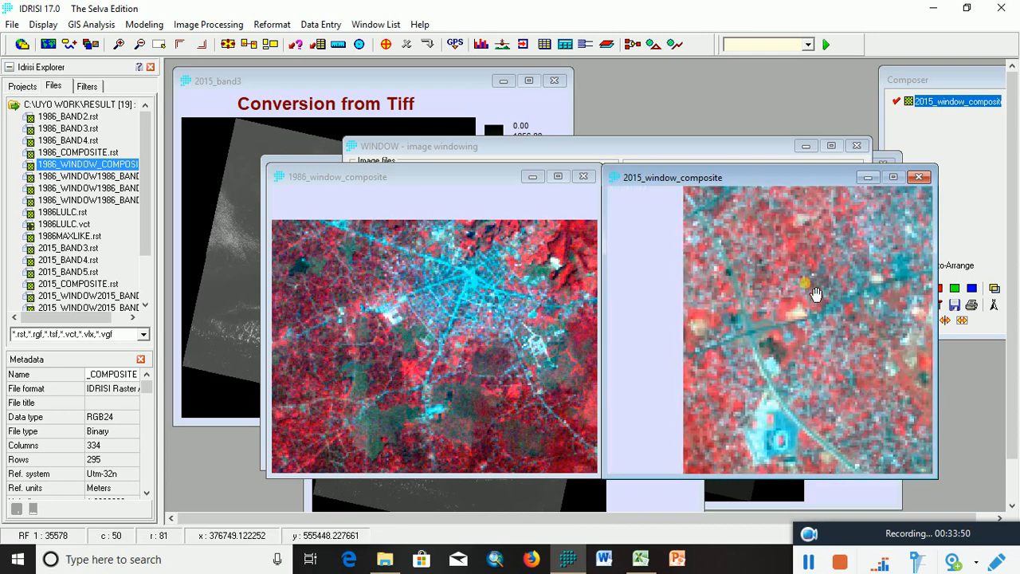
pyautogui.moveTo(812, 295); pyautogui.dragTo(713, 258)
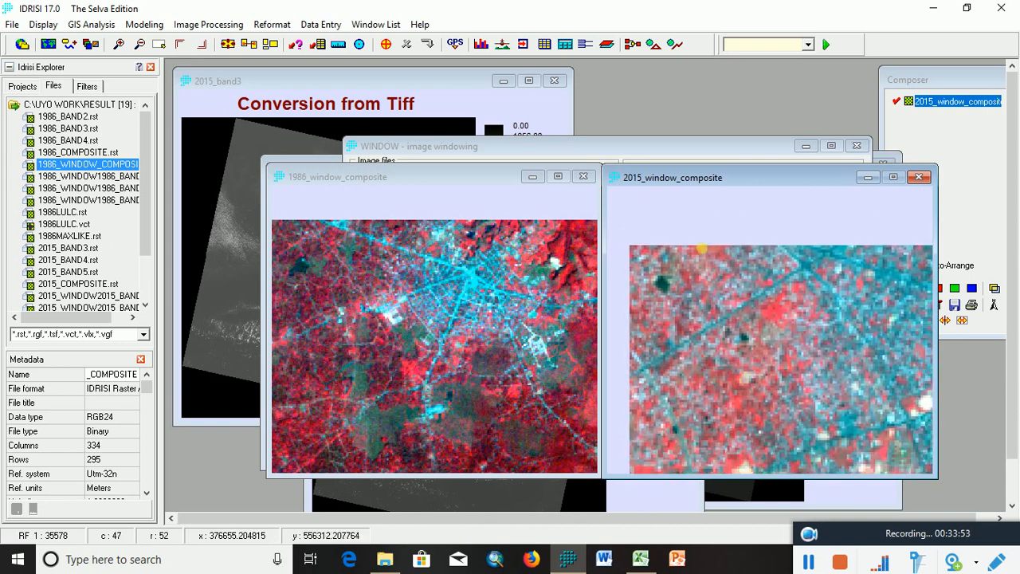
pyautogui.moveTo(775, 417); pyautogui.dragTo(718, 325)
pyautogui.moveTo(849, 353); pyautogui.dragTo(762, 373)
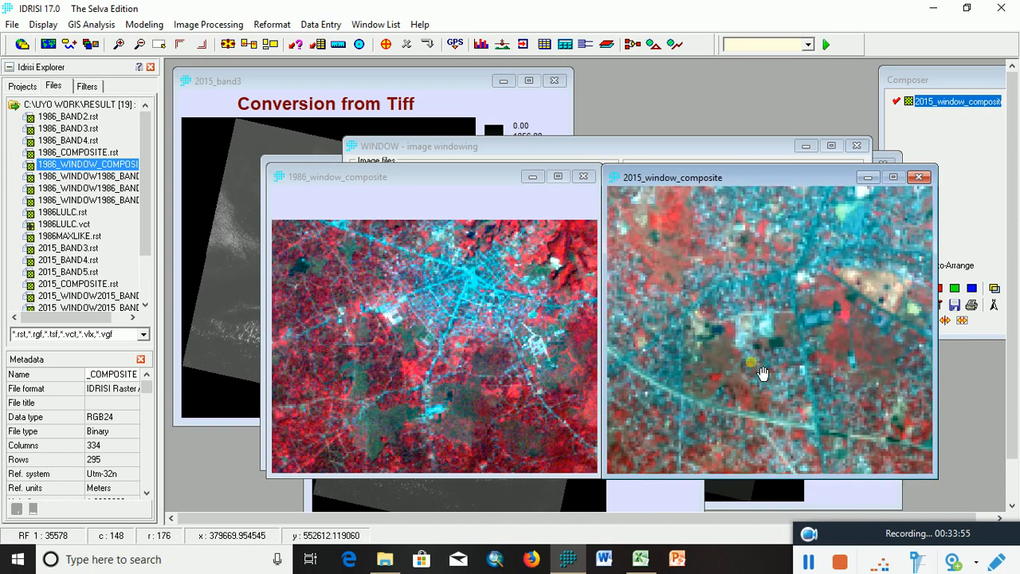
pyautogui.scroll(5, 729, 348)
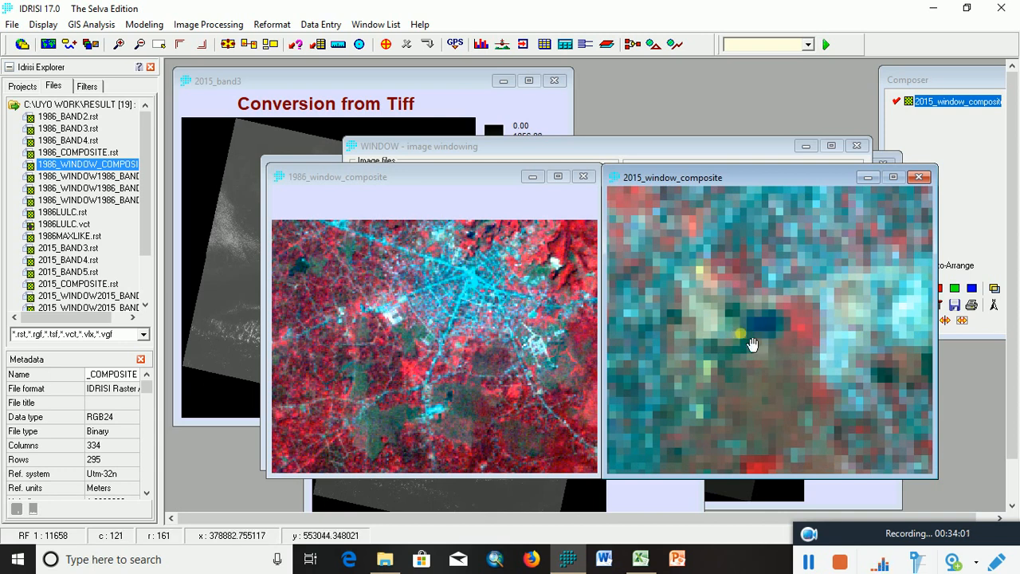
pyautogui.scroll(-10, 839, 349)
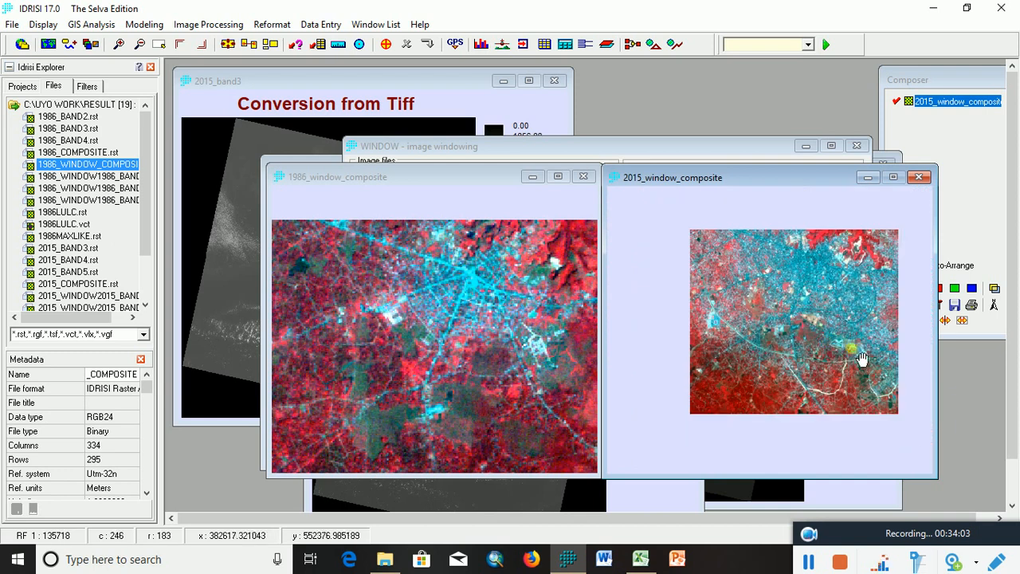
pyautogui.moveTo(834, 341); pyautogui.dragTo(791, 361)
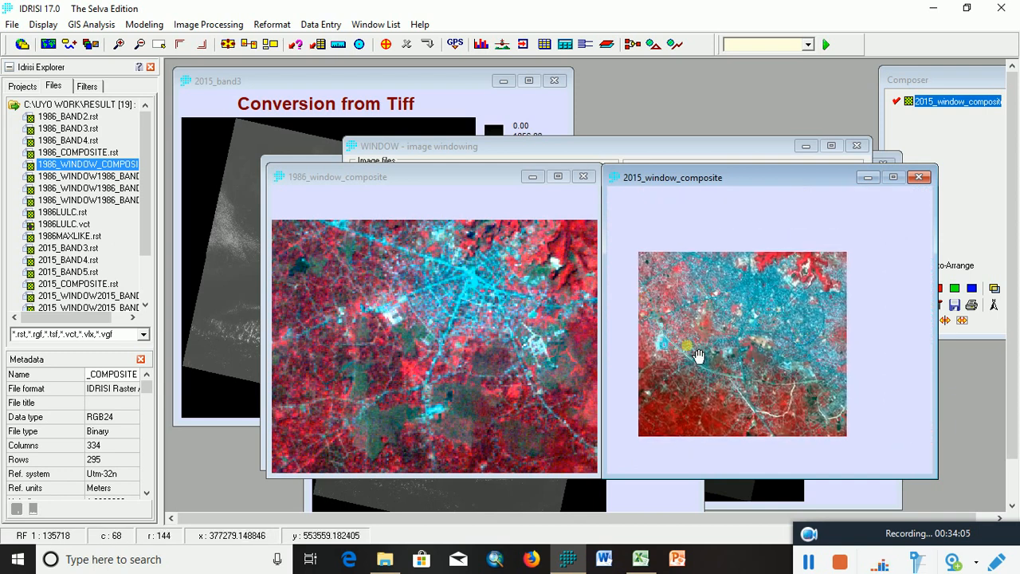
pyautogui.moveTo(725, 354); pyautogui.dragTo(747, 349)
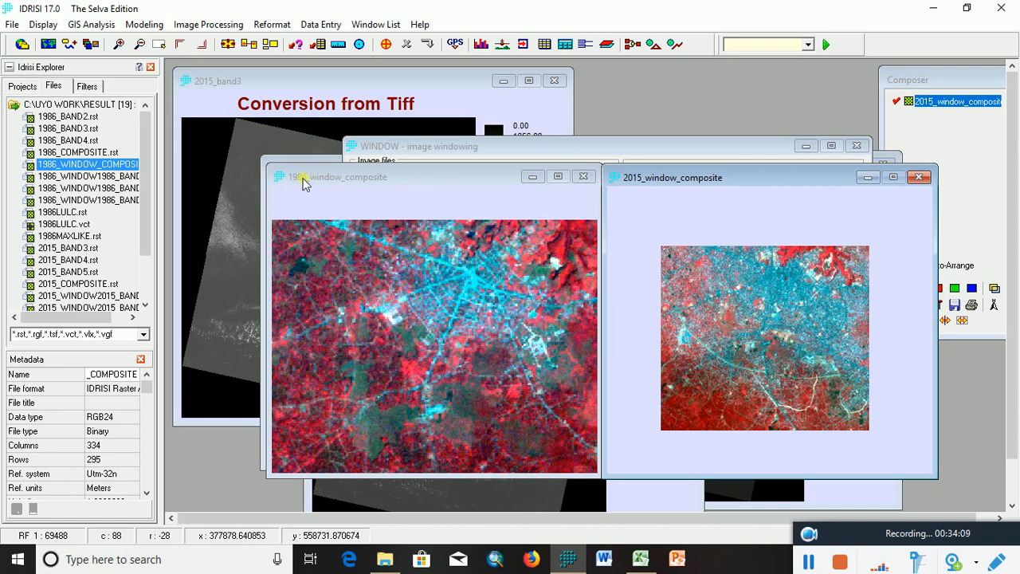
# - Close the 1986 windowed composite and rearrange the 2015_band5 and 2015_window_composite map windows
pyautogui.click(584, 178)
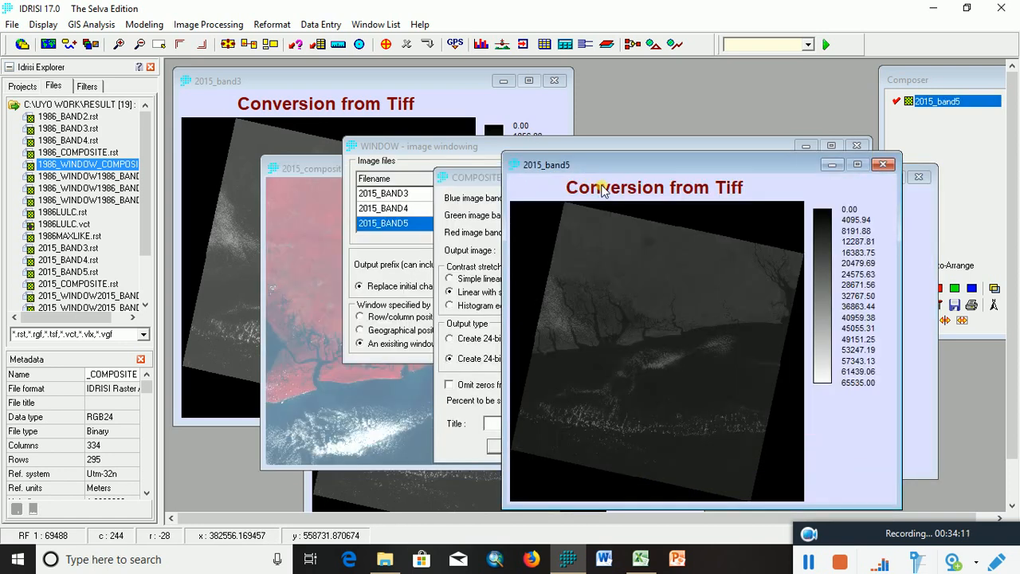
pyautogui.moveTo(573, 172); pyautogui.dragTo(278, 158)
pyautogui.click(727, 211)
pyautogui.moveTo(713, 177); pyautogui.dragTo(547, 157)
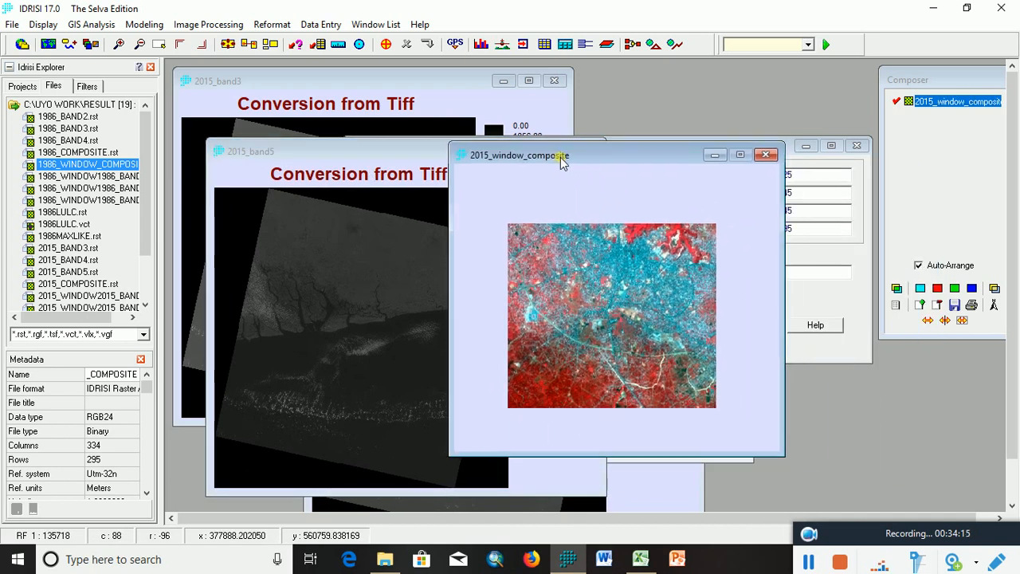
# - Start digitizing a new integer polygon layer named 2015LULC over the 2015 windowed composite, with symbol file Qual and ID 1
pyautogui.scroll(3, 604, 333)
pyautogui.moveTo(665, 279)
pyautogui.mouseDown()
pyautogui.moveTo(618, 327)
pyautogui.moveTo(620, 288)
pyautogui.moveTo(655, 265)
pyautogui.mouseUp()
pyautogui.scroll(1, 655, 265)
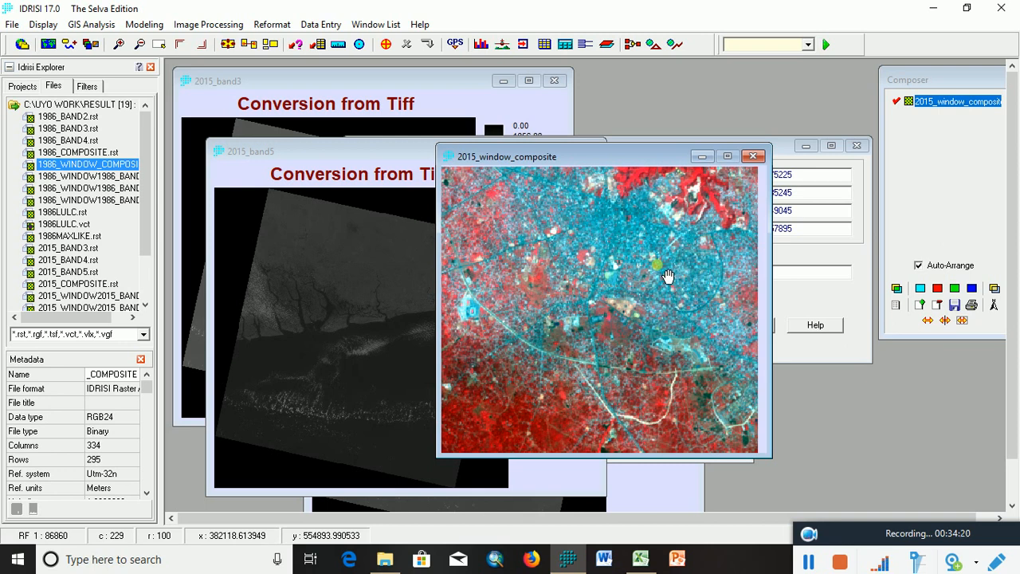
pyautogui.moveTo(623, 265); pyautogui.dragTo(620, 343)
pyautogui.scroll(3, 597, 246)
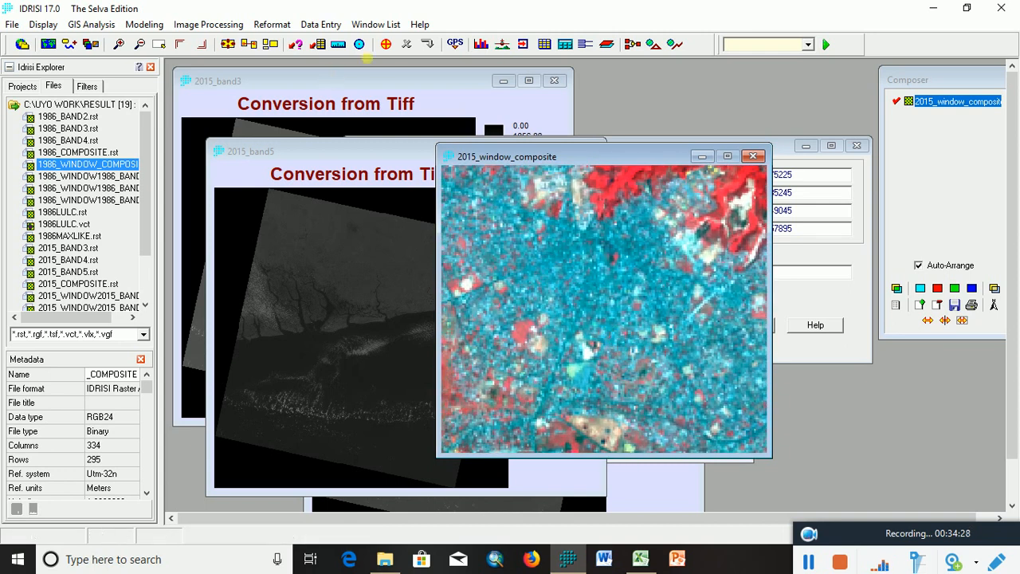
pyautogui.click(386, 44)
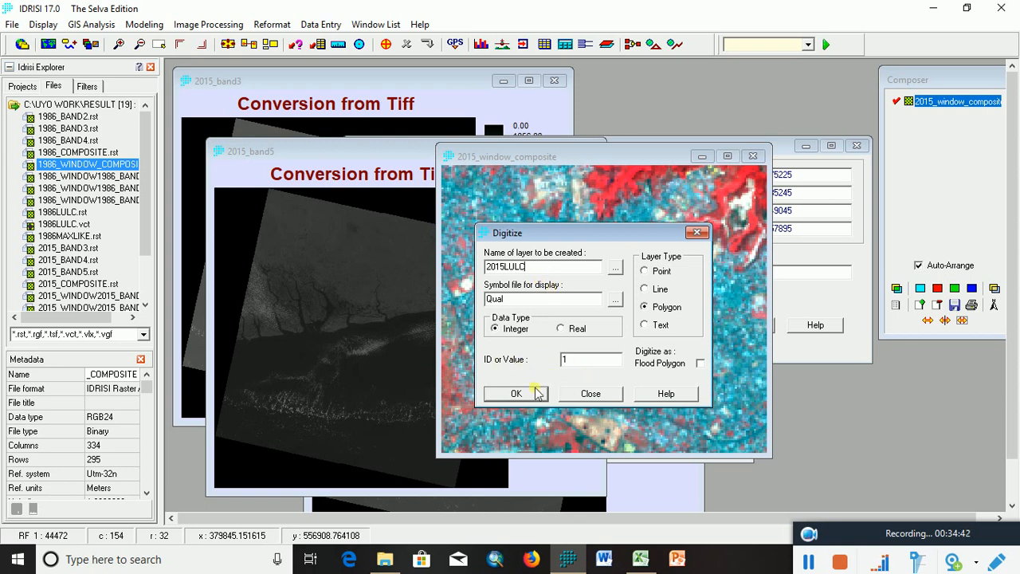
pyautogui.click(514, 396)
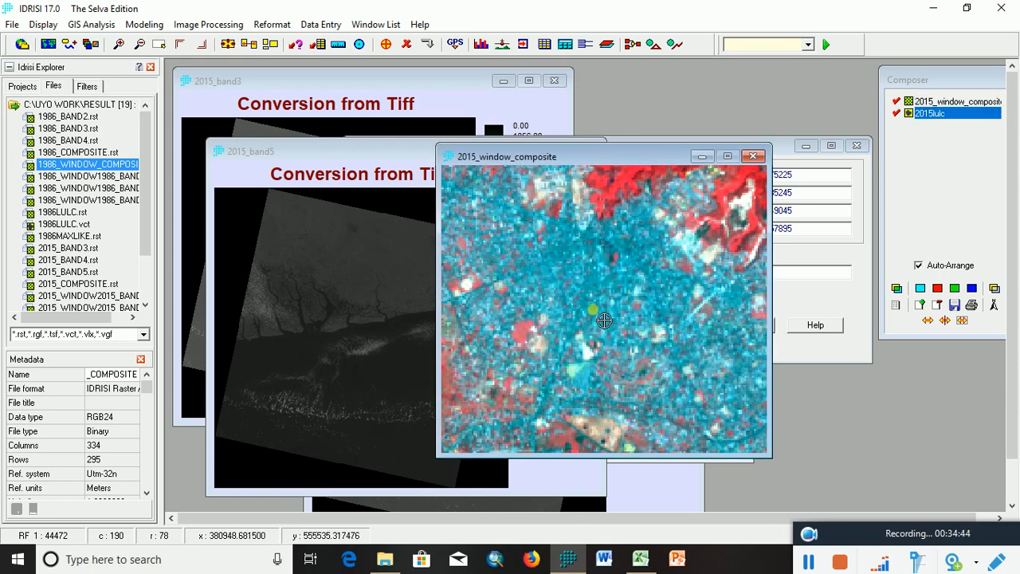
# - Digitize the first training polygon over the cyan built-up area just south of the bright red northern patch
pyautogui.click(640, 218)
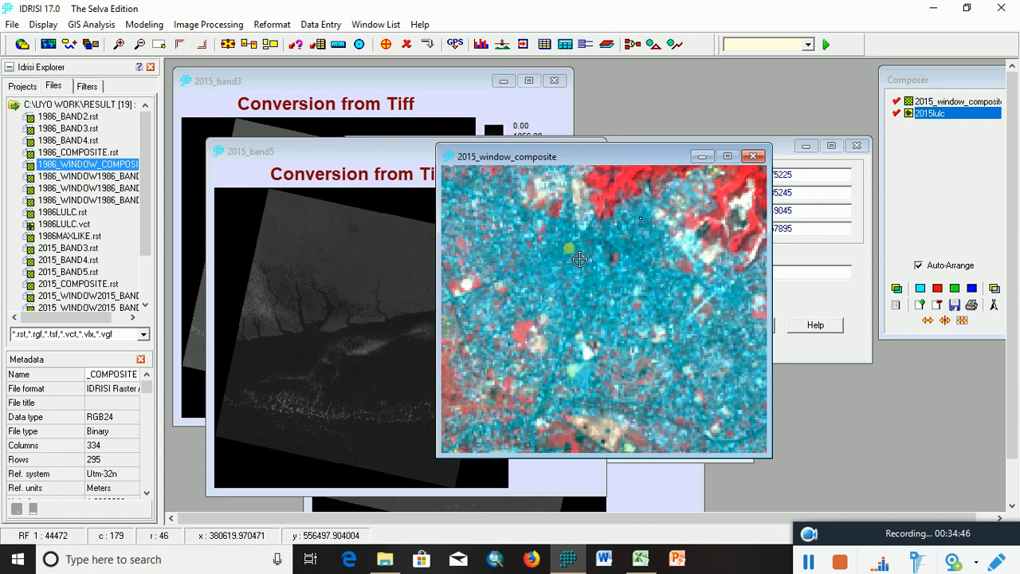
pyautogui.click(555, 245)
pyautogui.click(567, 321)
pyautogui.click(626, 326)
pyautogui.click(661, 305)
pyautogui.click(675, 278)
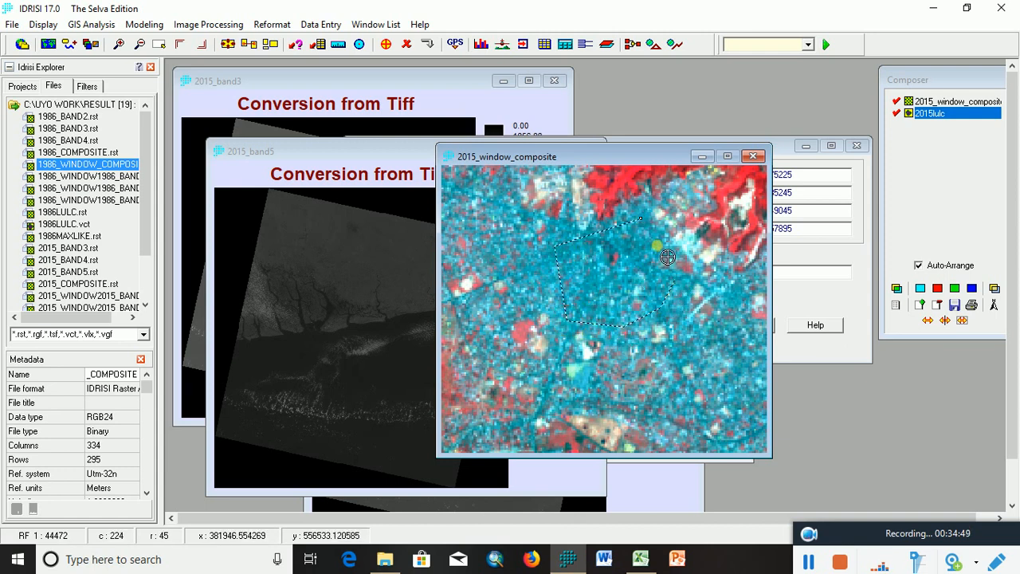
pyautogui.click(653, 222)
pyautogui.rightClick(655, 230)
# - Add a second rounded polygon to the 2015LULC layer over the built-up area inside the curved road, southeast of the first polygon
pyautogui.moveTo(715, 383); pyautogui.dragTo(547, 291)
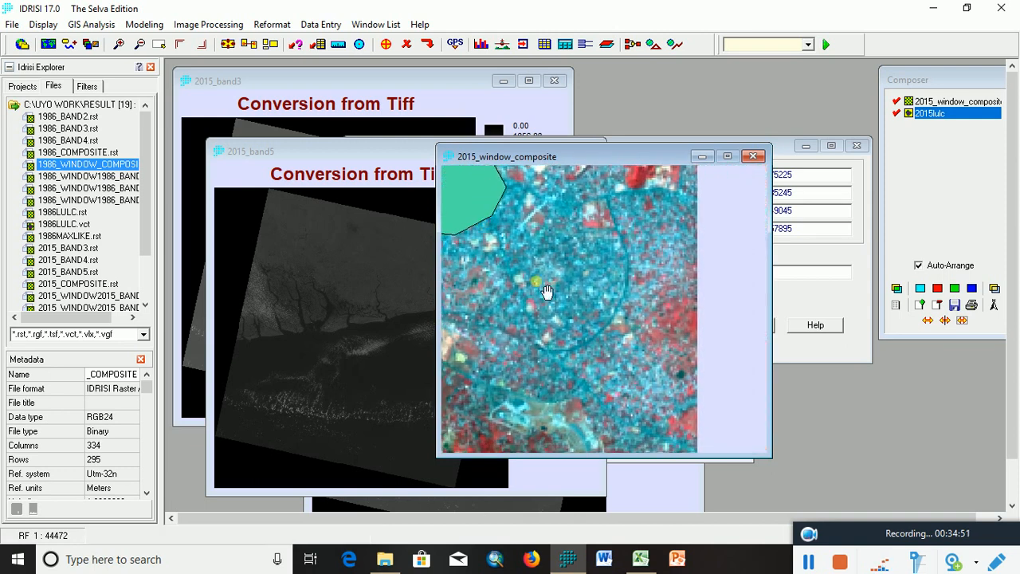
pyautogui.click(386, 44)
pyautogui.click(516, 393)
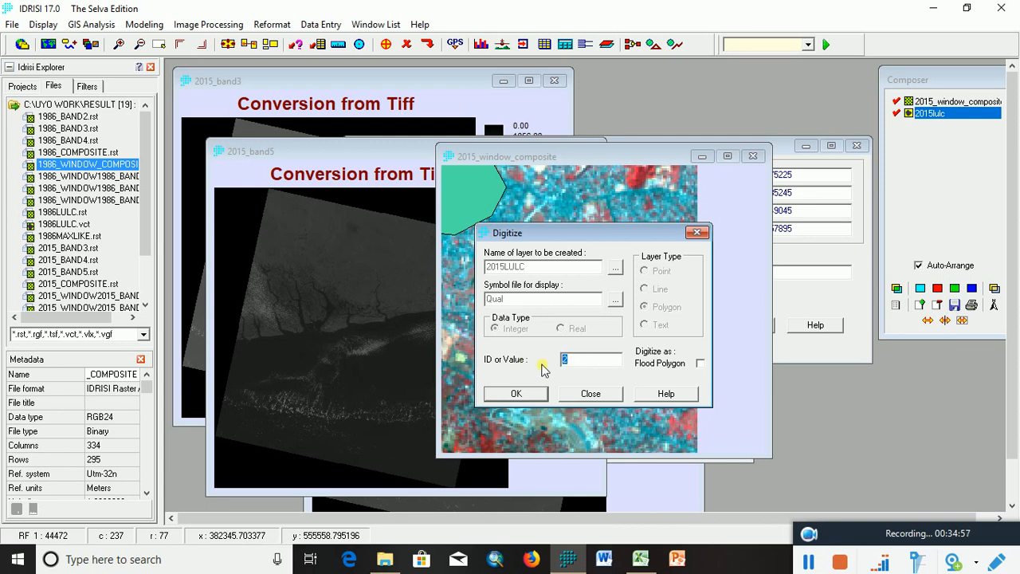
pyautogui.click(523, 394)
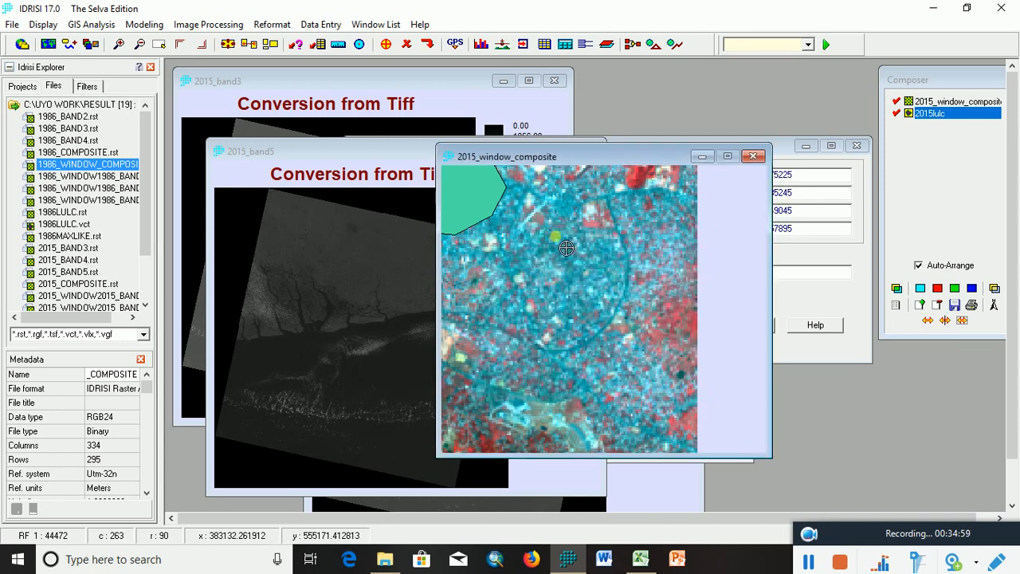
pyautogui.click(542, 228)
pyautogui.click(609, 248)
pyautogui.click(612, 287)
pyautogui.click(598, 331)
pyautogui.click(565, 354)
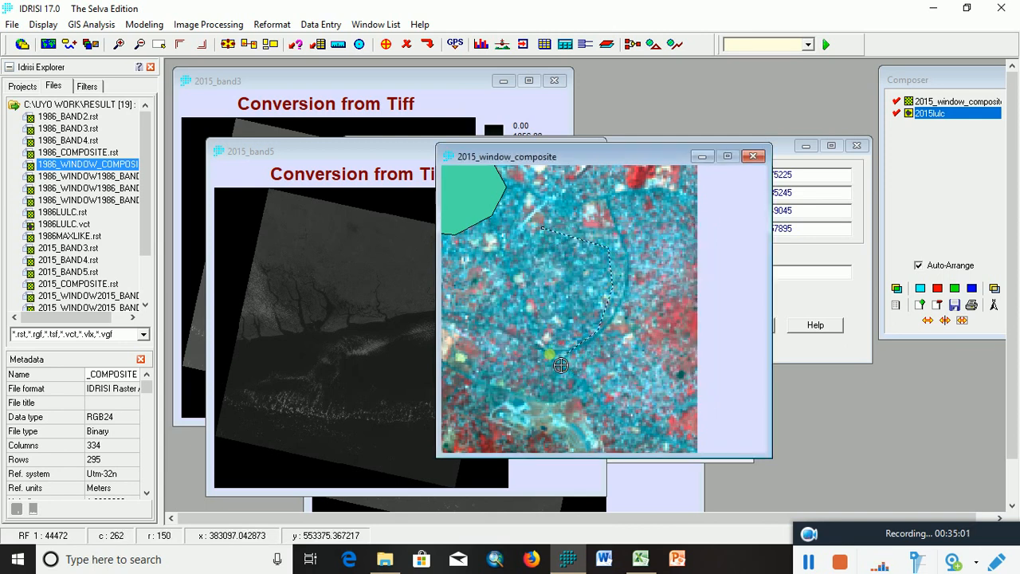
pyautogui.click(517, 341)
pyautogui.click(476, 307)
pyautogui.click(463, 275)
pyautogui.click(471, 243)
pyautogui.click(504, 227)
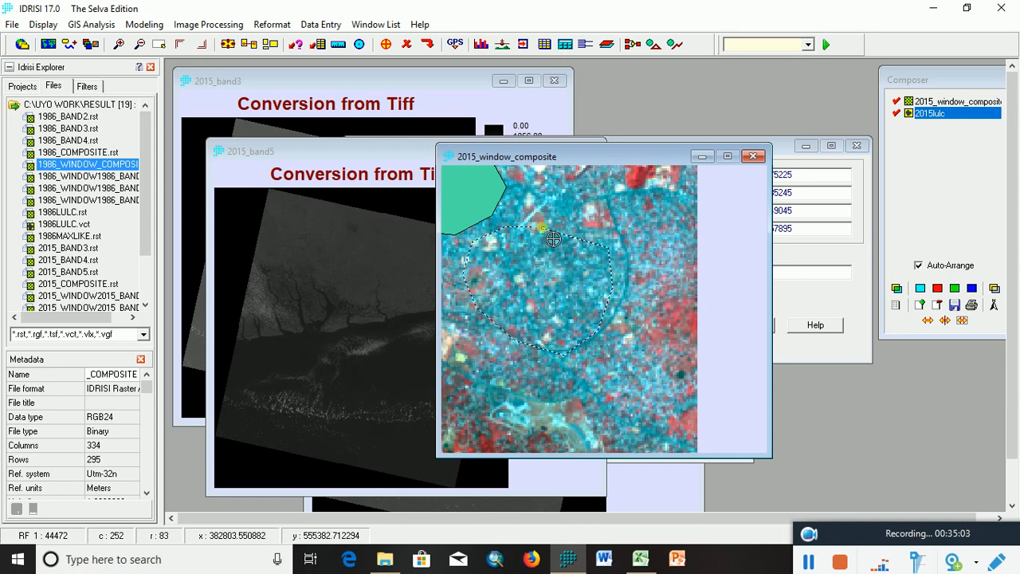
pyautogui.rightClick(544, 228)
# - Add a polygon with ID 1 to the 2015LULC layer over the cyan built-up area northwest of the two existing polygons
pyautogui.scroll(-6, 544, 228)
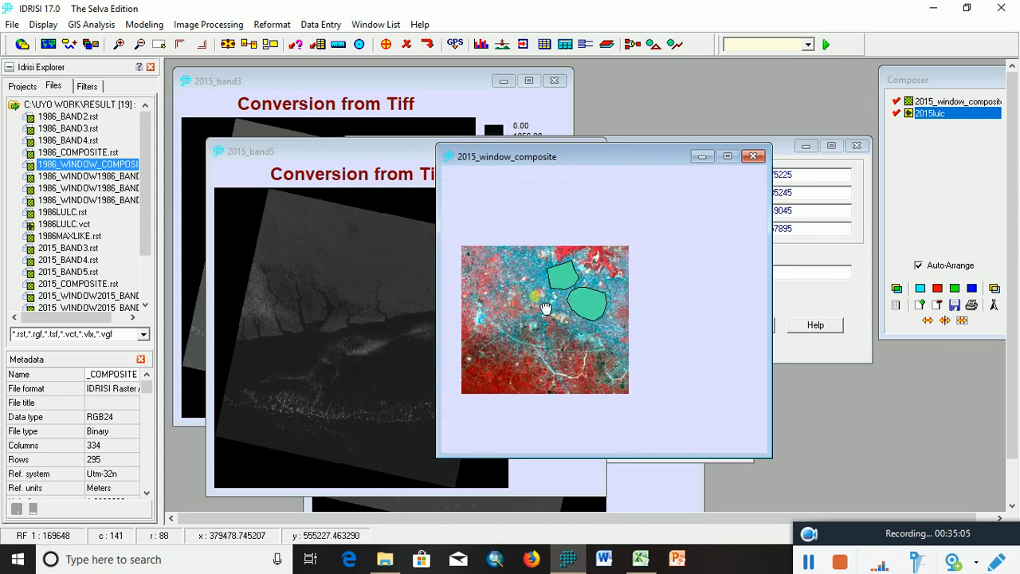
pyautogui.moveTo(526, 278); pyautogui.dragTo(671, 256)
pyautogui.scroll(6, 556, 349)
pyautogui.scroll(5, 547, 275)
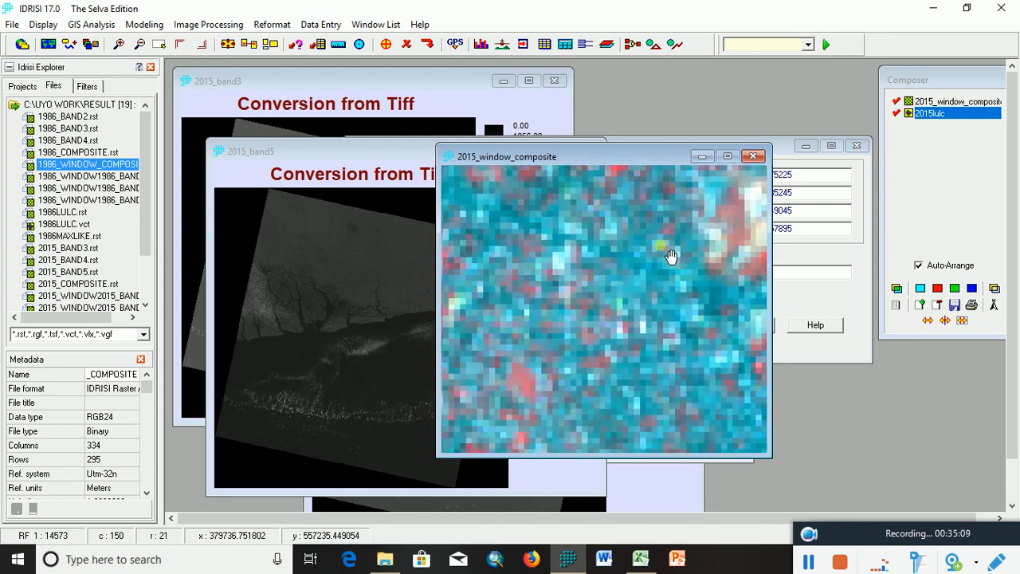
pyautogui.click(383, 44)
pyautogui.click(519, 391)
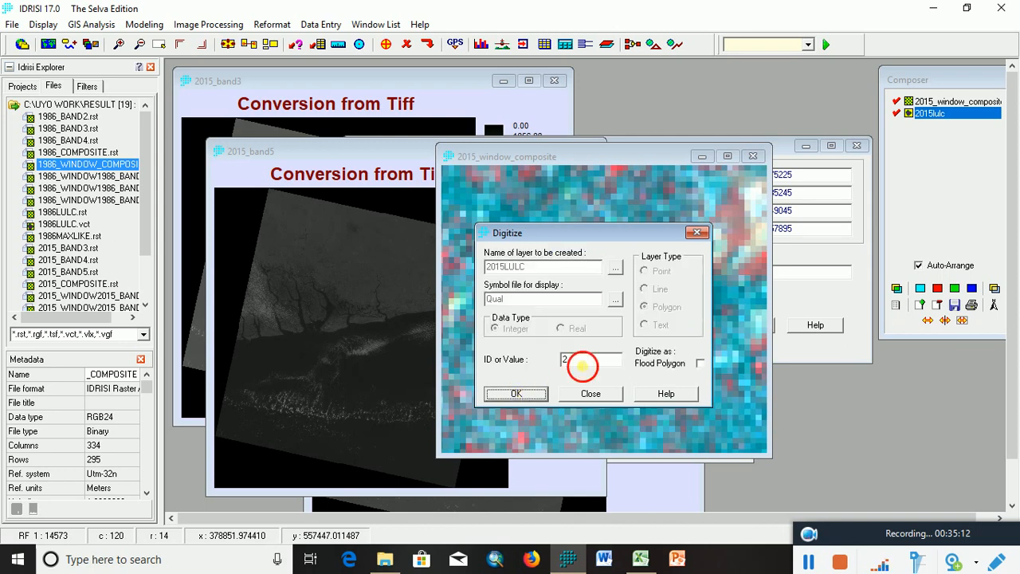
pyautogui.moveTo(582, 365); pyautogui.dragTo(554, 367)
pyautogui.write('1')
pyautogui.click(517, 392)
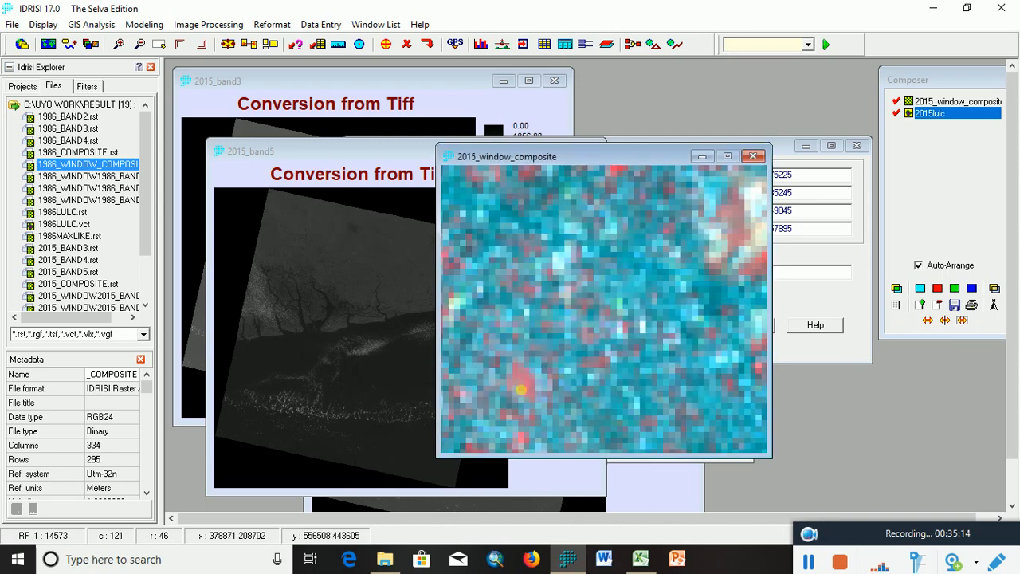
pyautogui.click(588, 187)
pyautogui.click(498, 238)
pyautogui.click(538, 342)
pyautogui.click(610, 399)
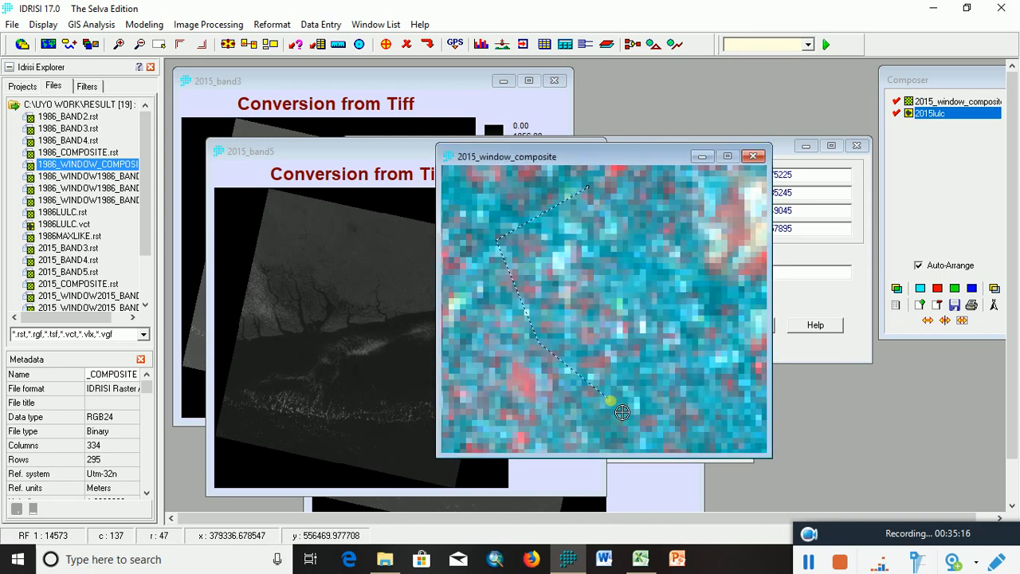
pyautogui.click(691, 396)
pyautogui.click(713, 353)
pyautogui.click(707, 290)
pyautogui.click(688, 213)
pyautogui.click(662, 186)
pyautogui.click(633, 179)
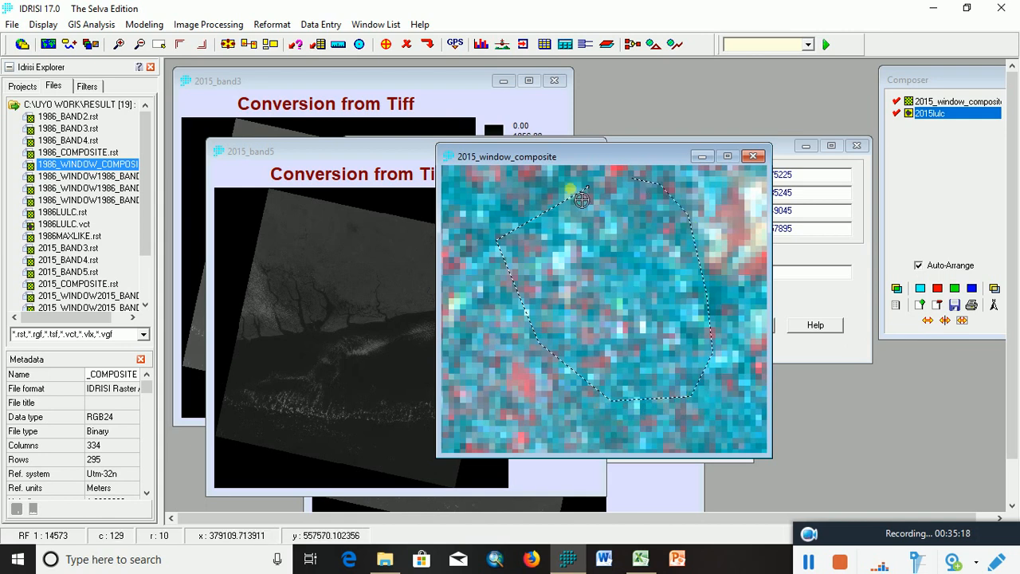
pyautogui.click(587, 188)
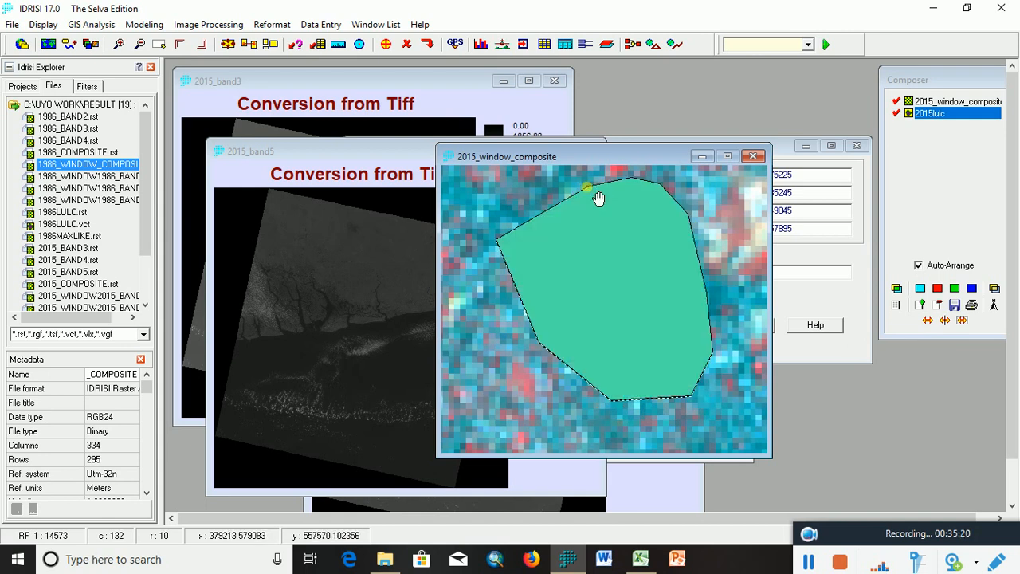
# - Add a polygon with ID 2 to the 2015LULC layer over bright red vegetation near the image's southern edge, west of the white road
pyautogui.scroll(-11, 587, 189)
pyautogui.moveTo(652, 356); pyautogui.dragTo(609, 282)
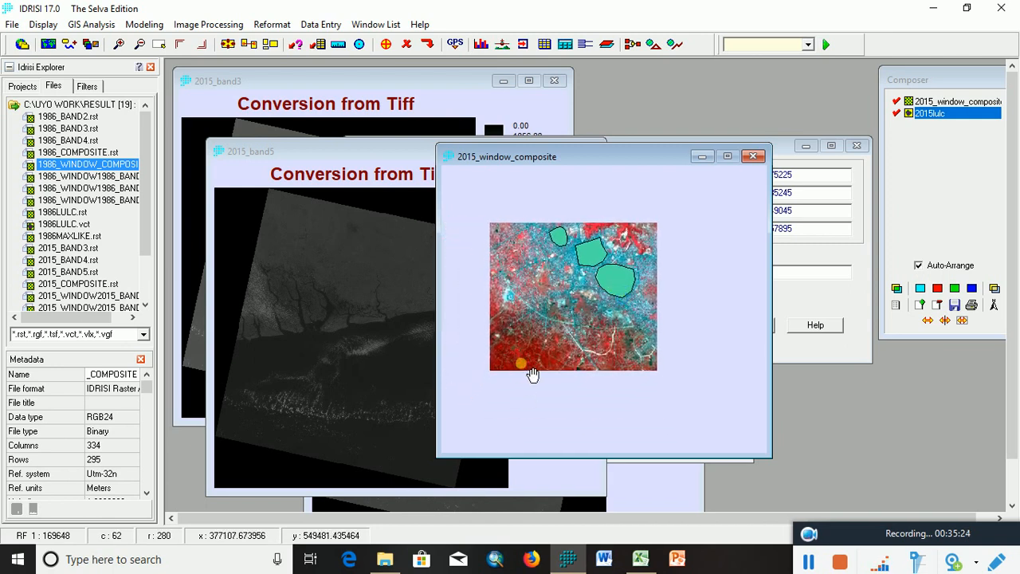
pyautogui.scroll(5, 533, 375)
pyautogui.moveTo(524, 417); pyautogui.dragTo(630, 273)
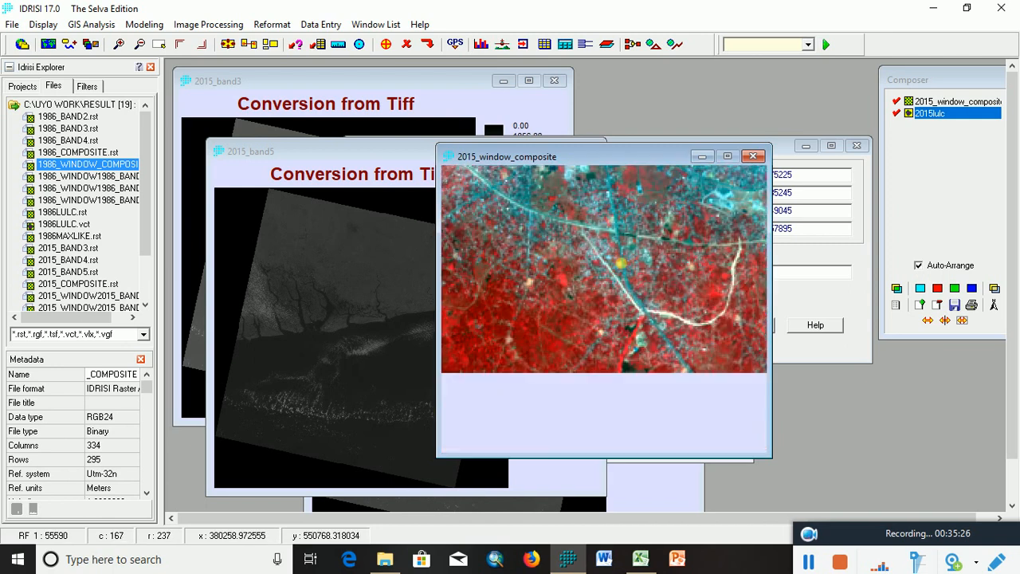
pyautogui.moveTo(568, 370); pyautogui.dragTo(610, 318)
pyautogui.scroll(3, 604, 309)
pyautogui.scroll(6, 604, 311)
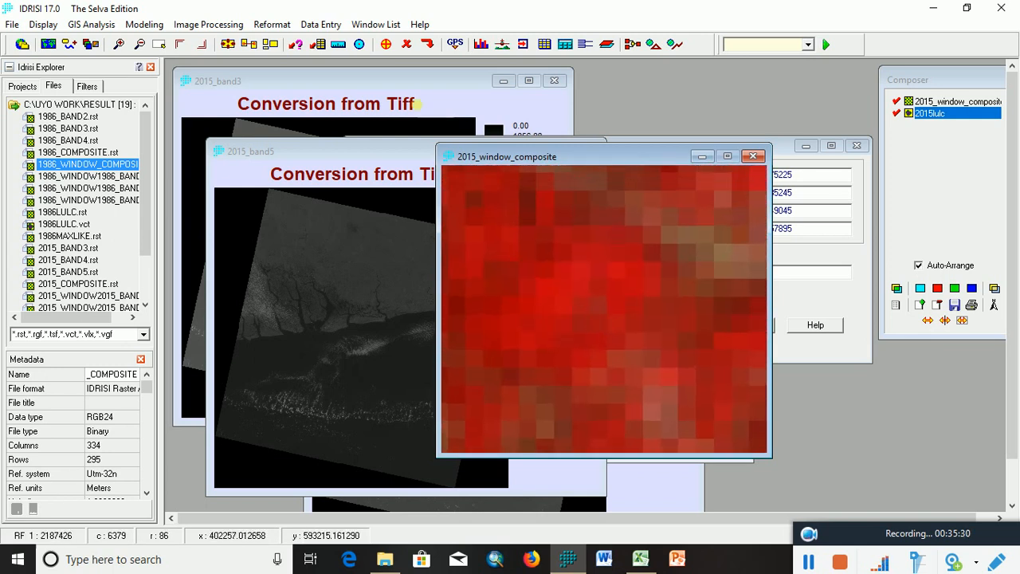
pyautogui.click(385, 45)
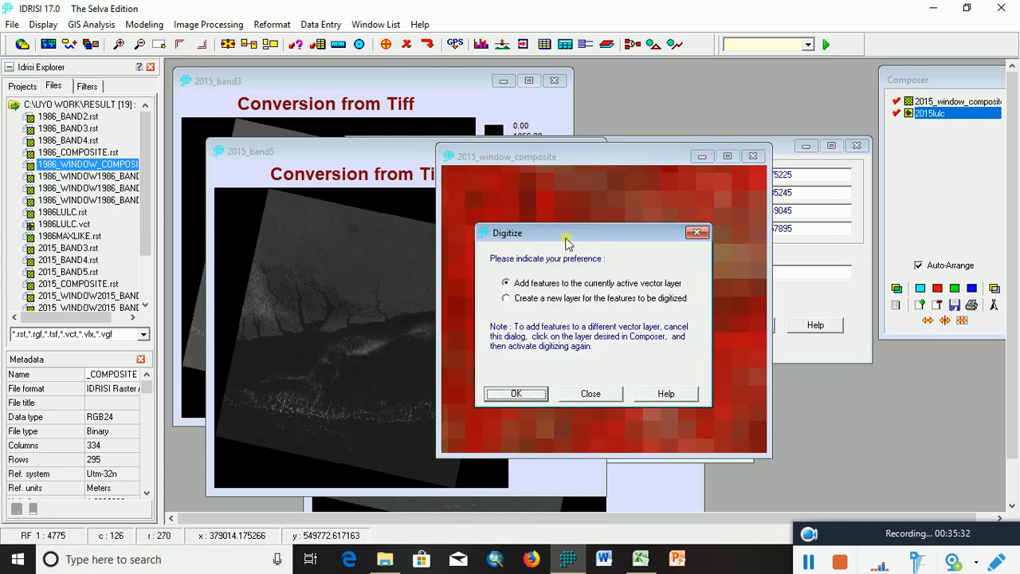
pyautogui.click(507, 392)
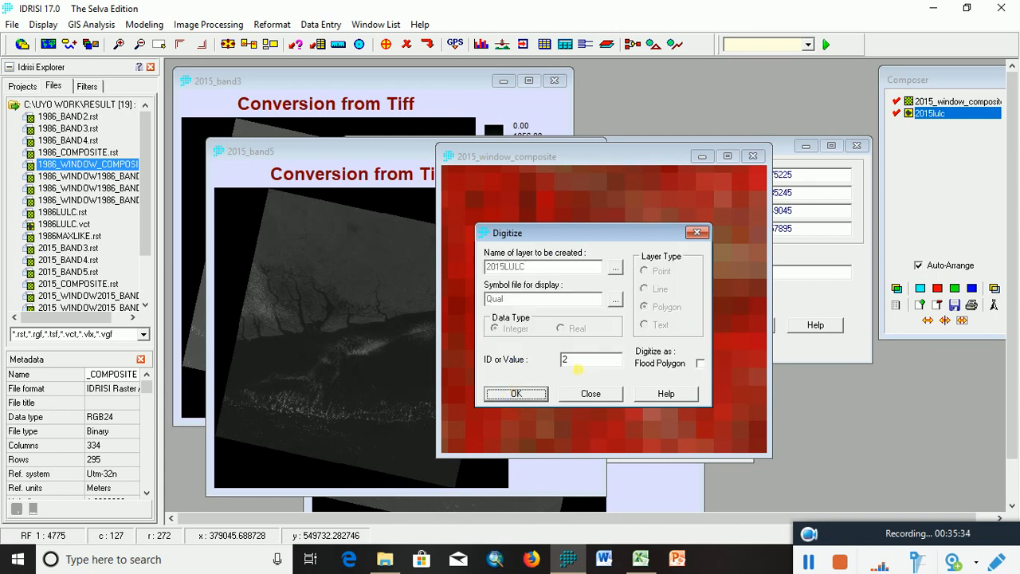
pyautogui.click(516, 393)
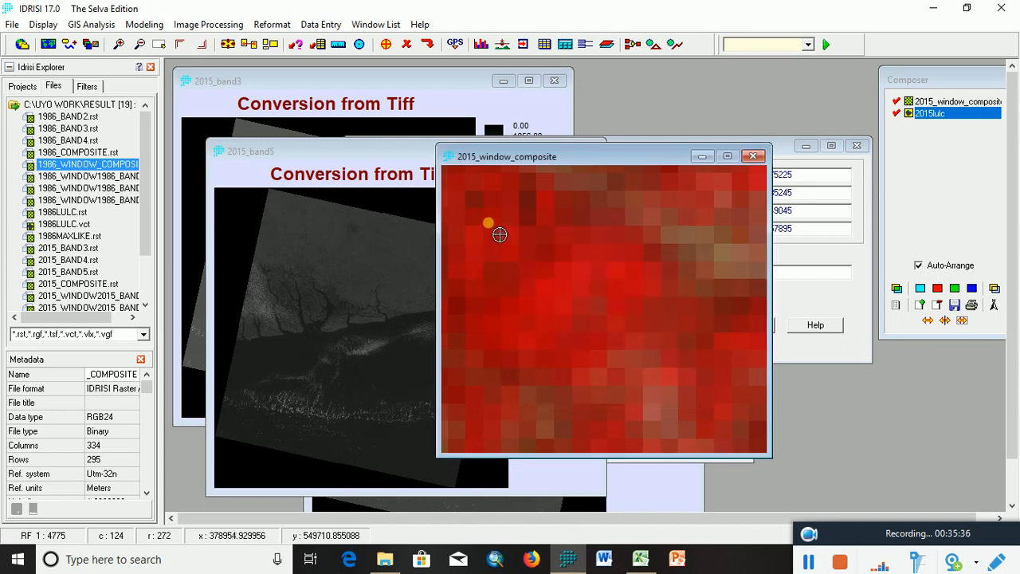
pyautogui.click(489, 182)
pyautogui.click(464, 228)
pyautogui.click(469, 300)
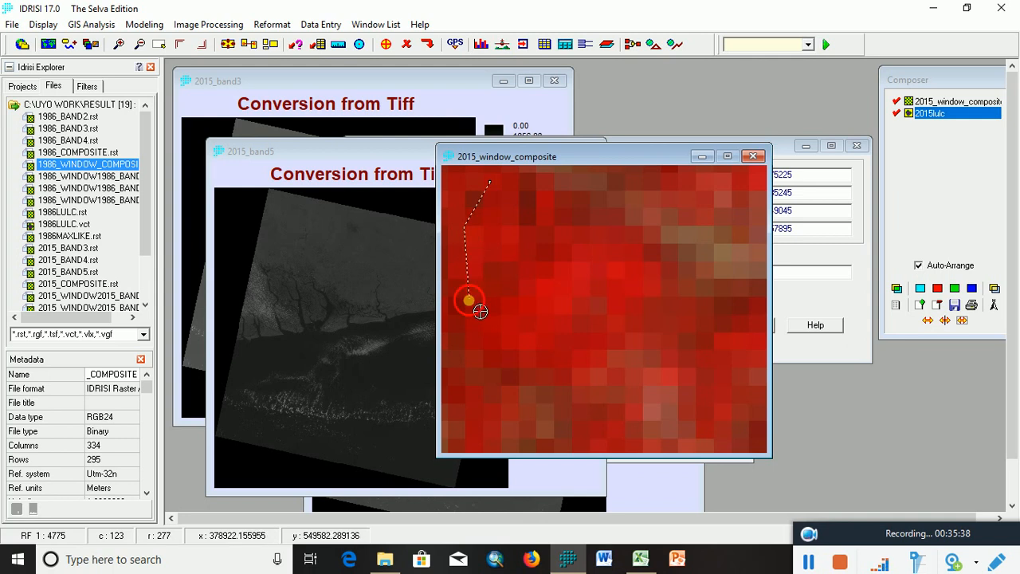
pyautogui.click(511, 352)
pyautogui.click(585, 349)
pyautogui.click(658, 337)
pyautogui.click(630, 265)
pyautogui.click(608, 235)
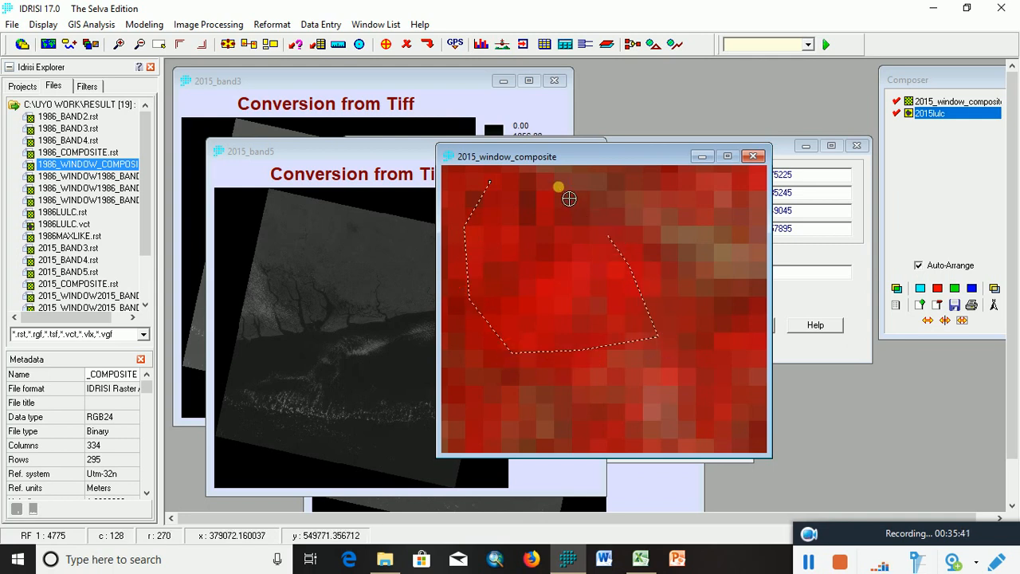
pyautogui.click(561, 188)
pyautogui.click(515, 171)
pyautogui.rightClick(494, 182)
# - Add another ID 2 polygon over the red vegetation west of the first vegetation polygon, curving its northern edge around the dark green pixels
pyautogui.scroll(-6, 494, 183)
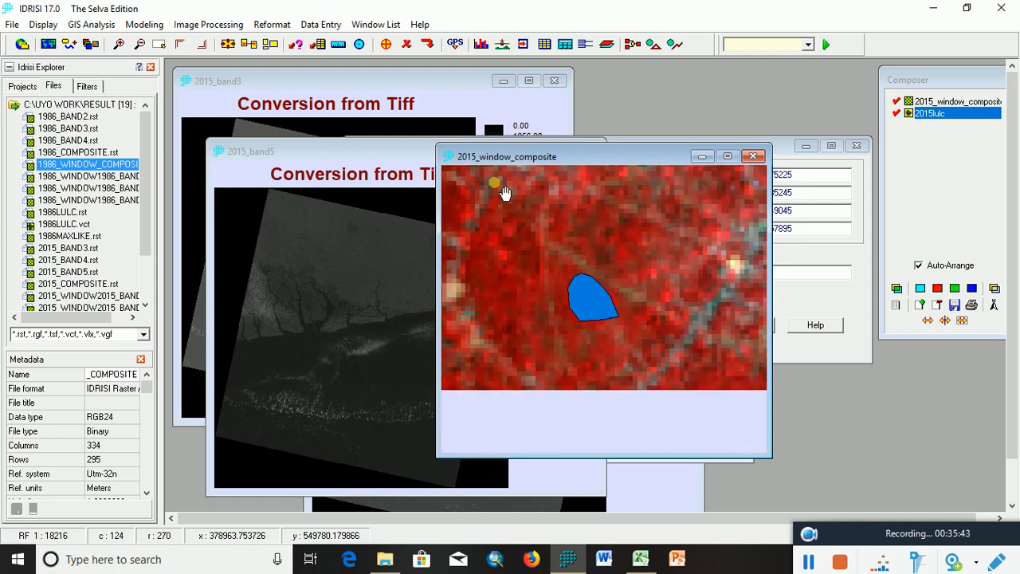
pyautogui.scroll(-4, 555, 311)
pyautogui.scroll(5, 638, 303)
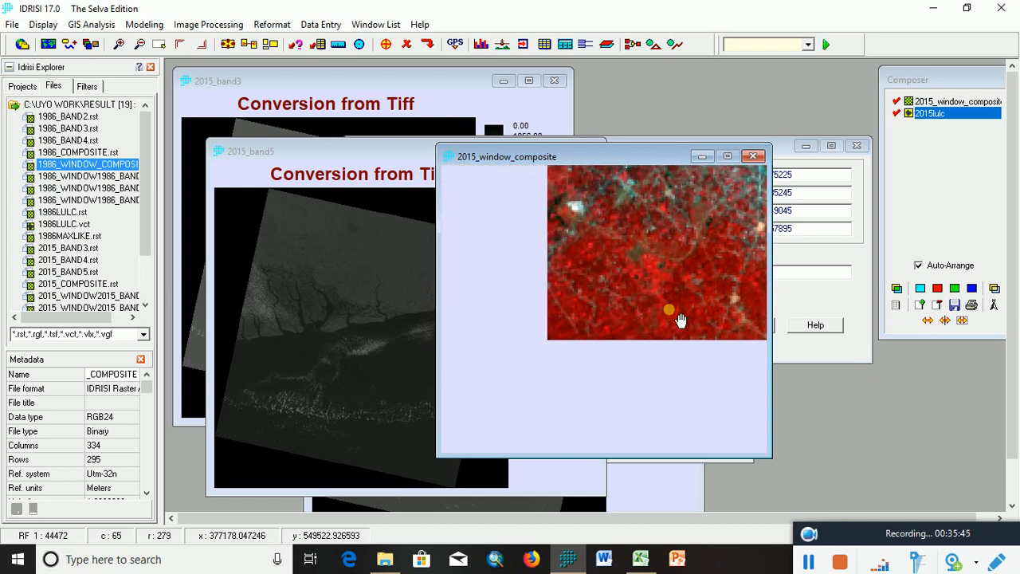
pyautogui.scroll(5, 577, 287)
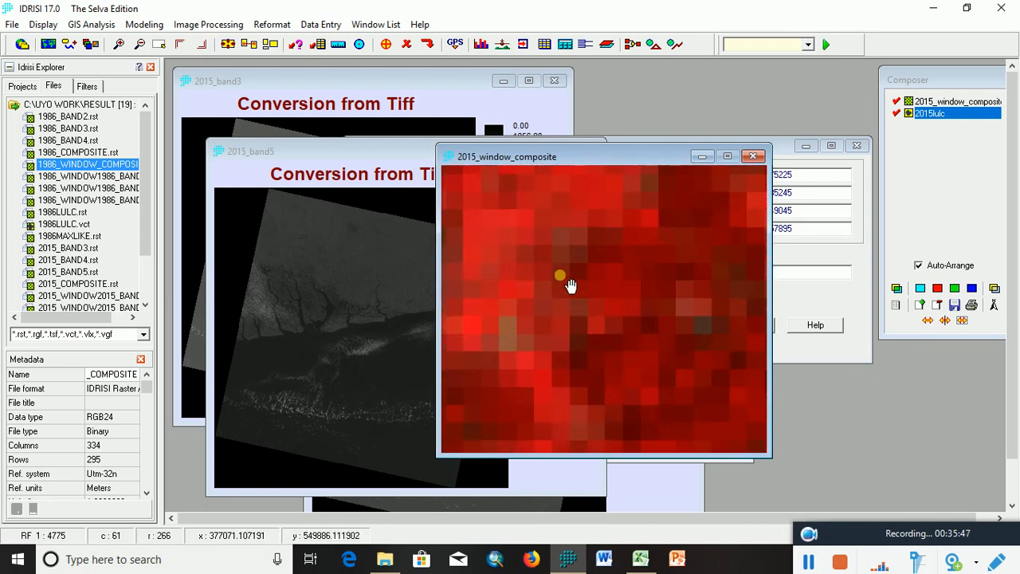
pyautogui.moveTo(606, 281); pyautogui.dragTo(641, 256)
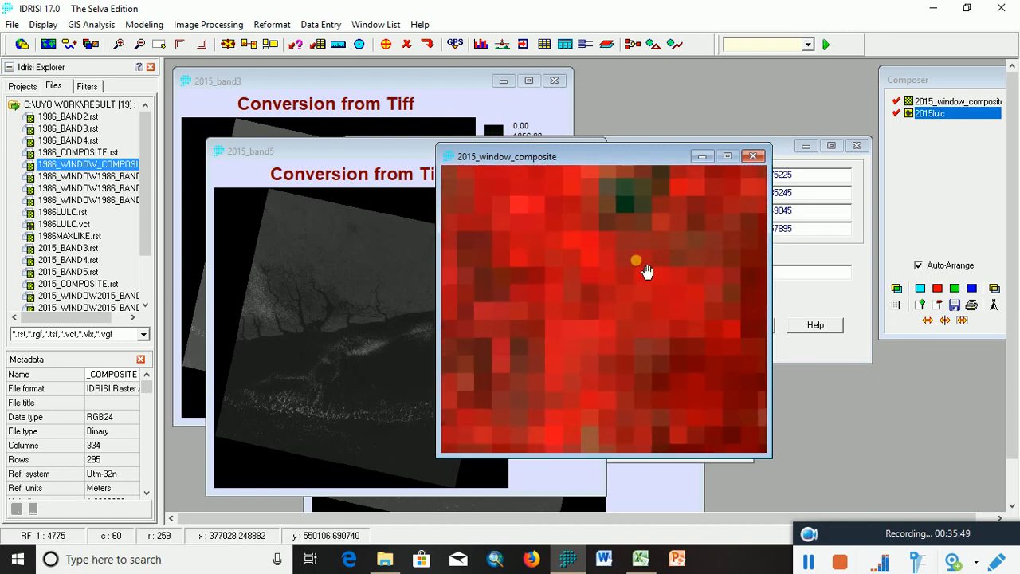
pyautogui.click(386, 45)
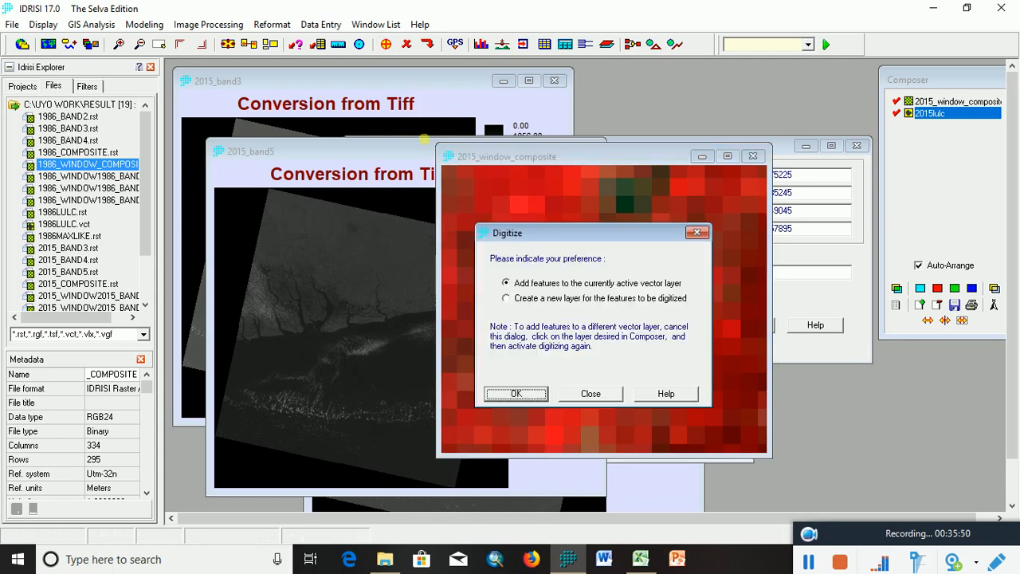
pyautogui.click(516, 395)
pyautogui.moveTo(578, 365); pyautogui.dragTo(558, 363)
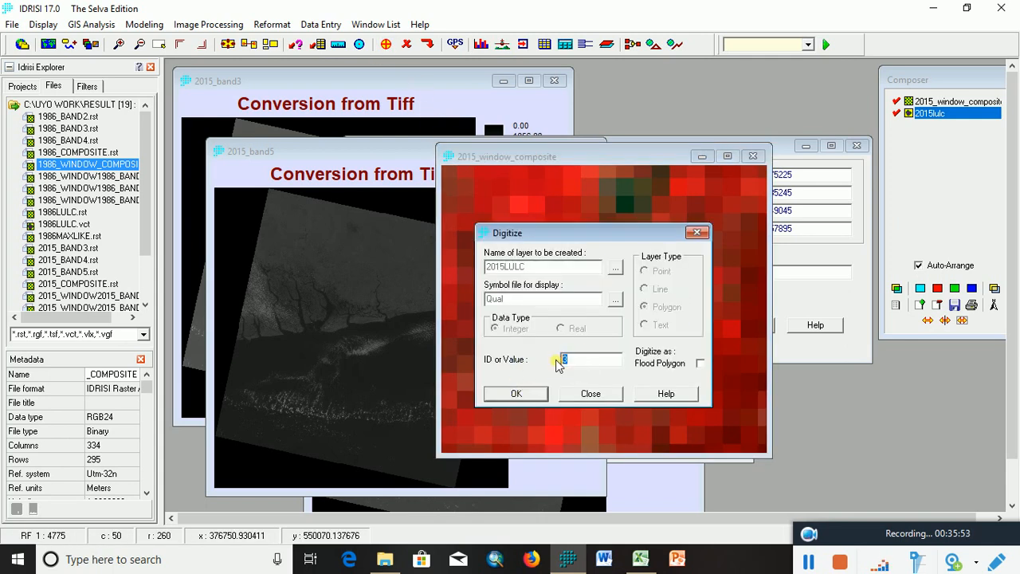
pyautogui.click(522, 396)
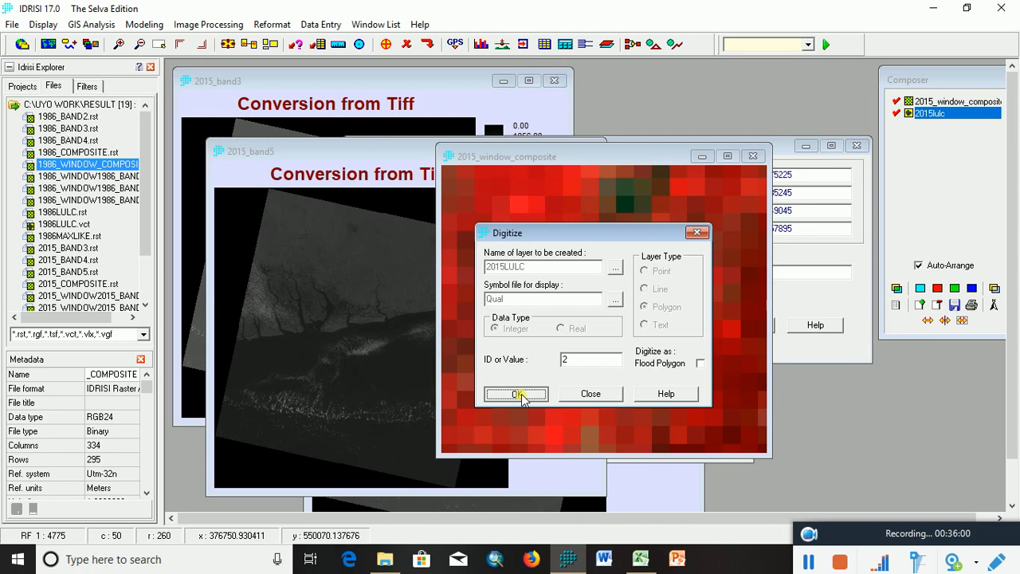
pyautogui.click(522, 395)
pyautogui.click(554, 189)
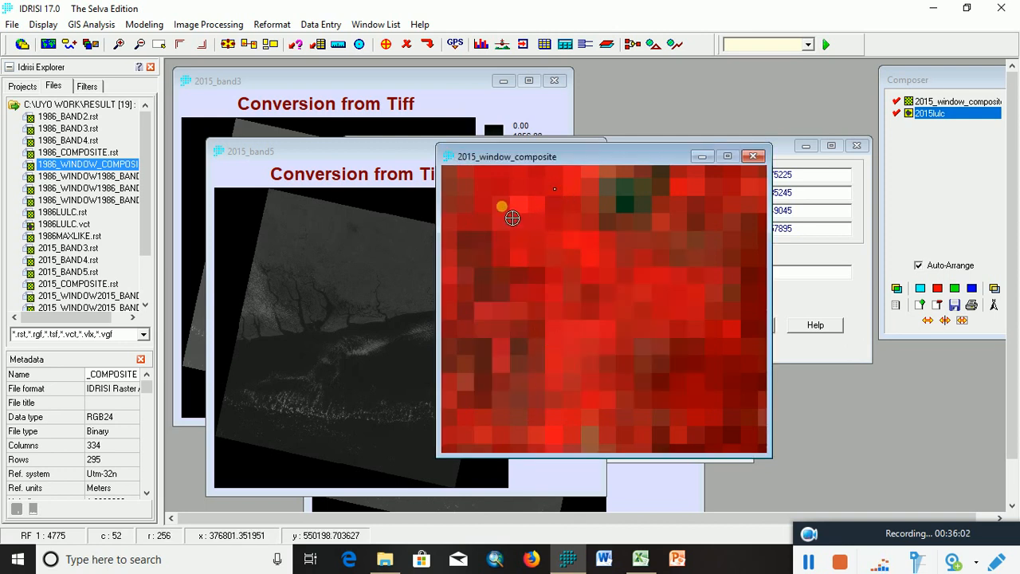
pyautogui.click(504, 207)
pyautogui.click(544, 350)
pyautogui.click(596, 360)
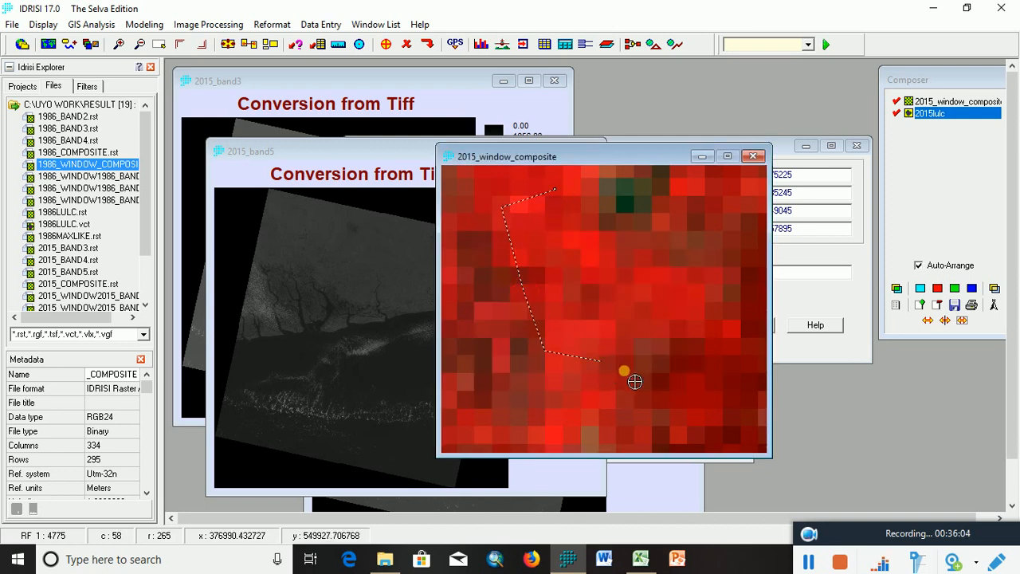
pyautogui.click(672, 391)
pyautogui.click(720, 376)
pyautogui.click(742, 335)
pyautogui.click(722, 188)
pyautogui.click(684, 197)
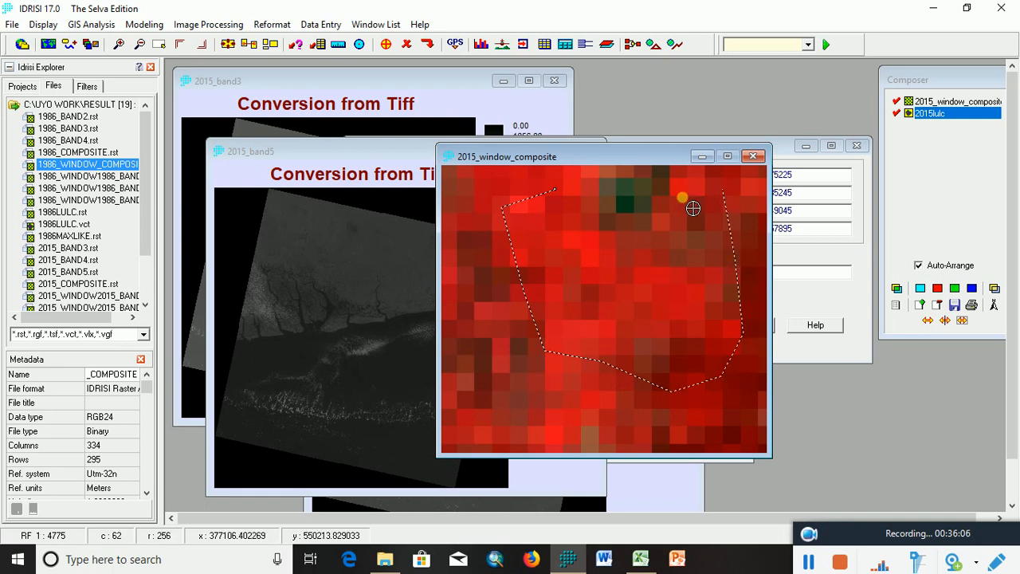
pyautogui.click(652, 231)
pyautogui.rightClick(565, 201)
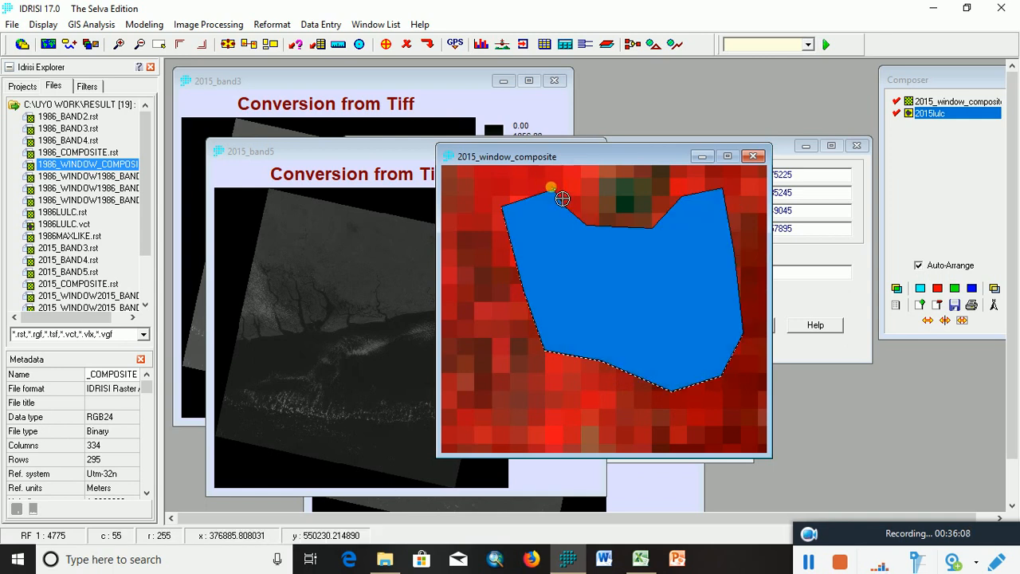
# - Add a third ID 2 polygon to the 2015LULC layer over dark red vegetation at the southern edge, southwest of the notched polygon
pyautogui.scroll(-3, 567, 202)
pyautogui.scroll(-2, 567, 203)
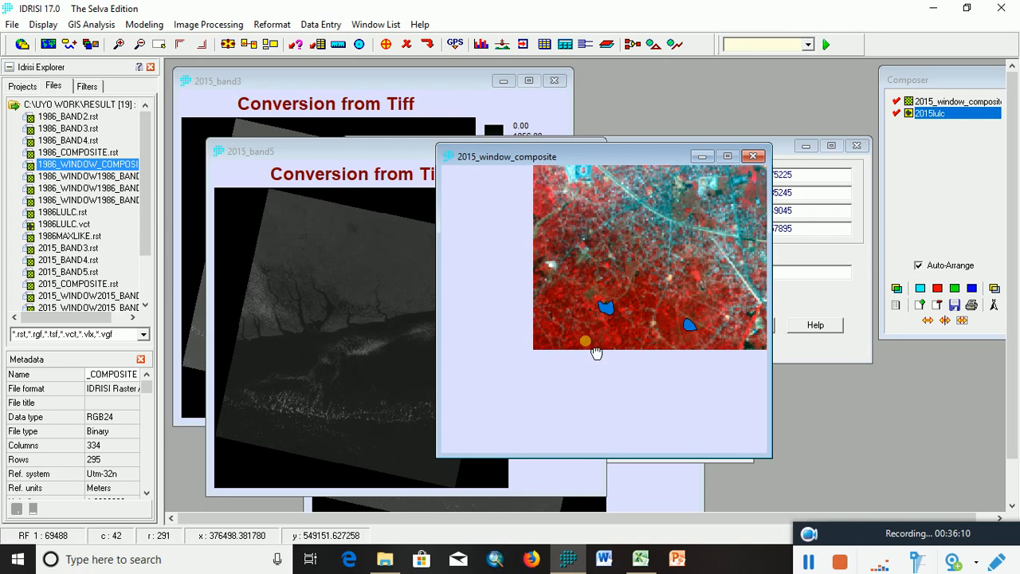
pyautogui.scroll(8, 596, 303)
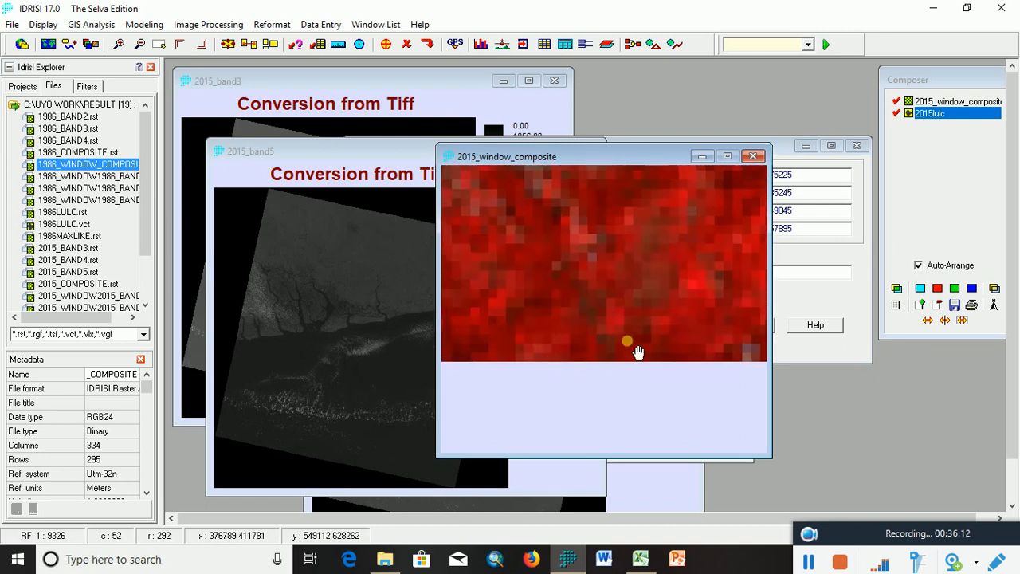
pyautogui.scroll(3, 633, 348)
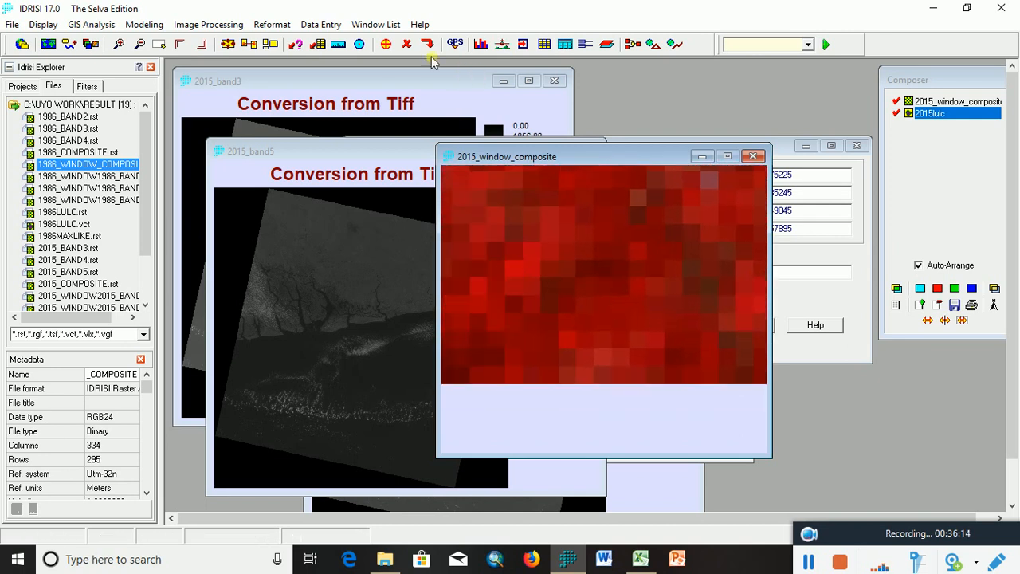
pyautogui.click(386, 44)
pyautogui.click(517, 393)
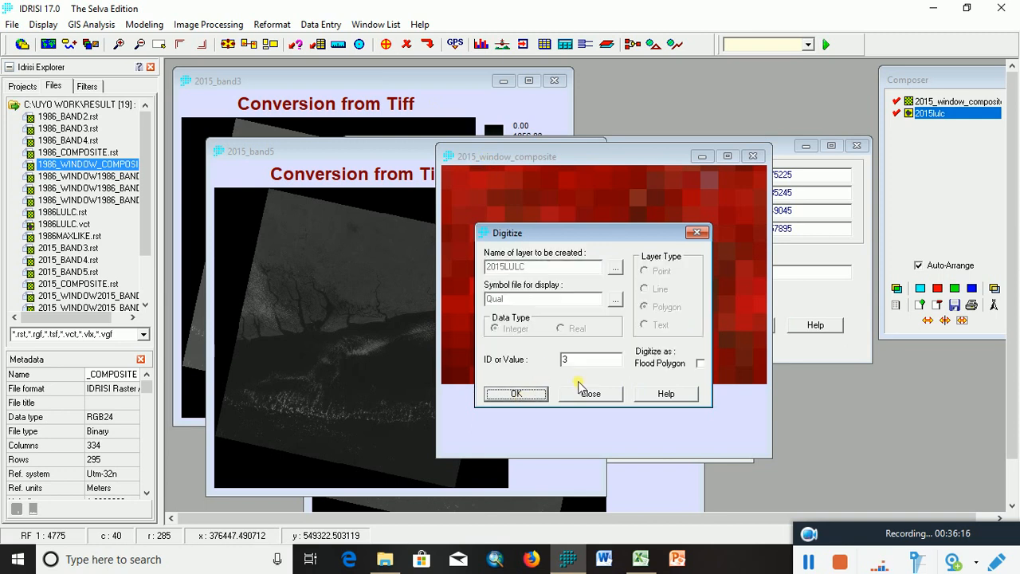
pyautogui.doubleClick(586, 366)
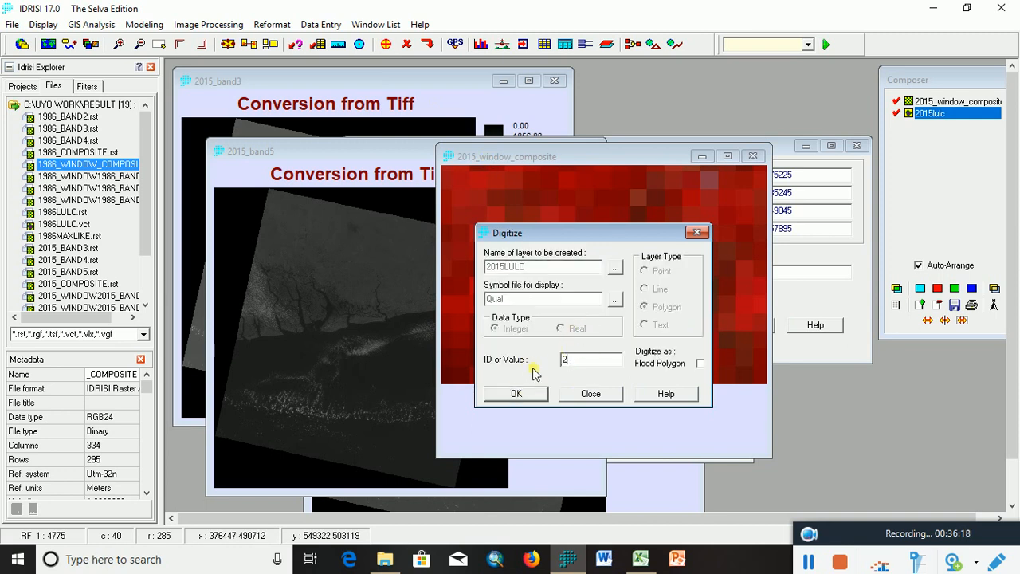
pyautogui.click(517, 394)
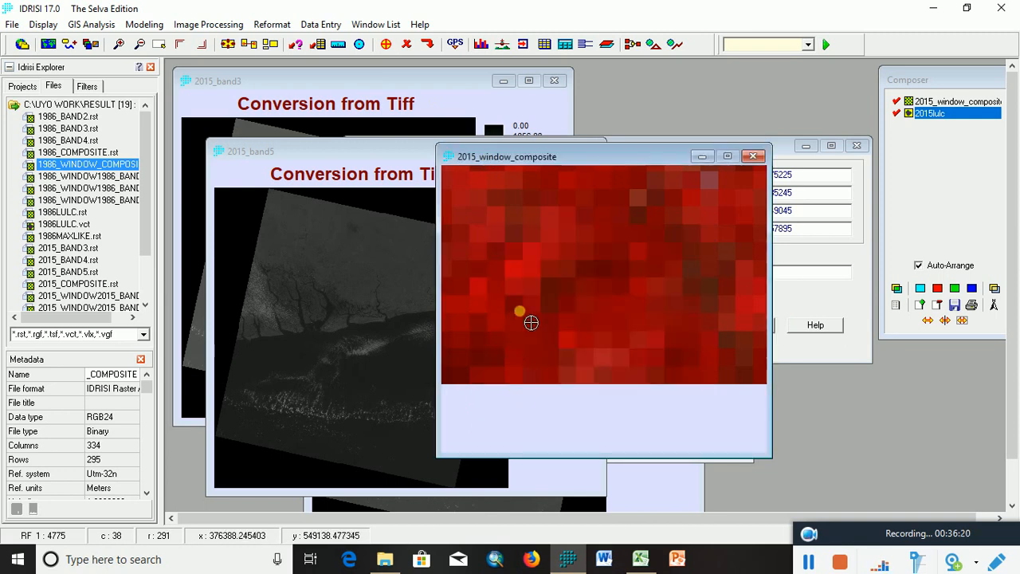
pyautogui.click(544, 177)
pyautogui.click(454, 227)
pyautogui.click(463, 324)
pyautogui.click(550, 354)
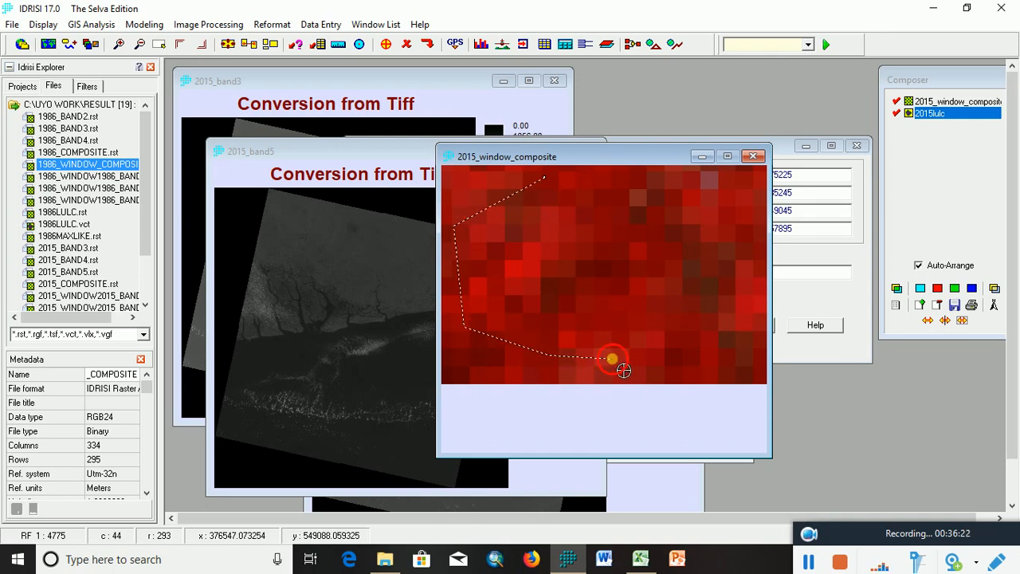
pyautogui.click(612, 358)
pyautogui.click(648, 319)
pyautogui.click(656, 252)
pyautogui.click(628, 179)
pyautogui.click(586, 175)
pyautogui.rightClick(555, 188)
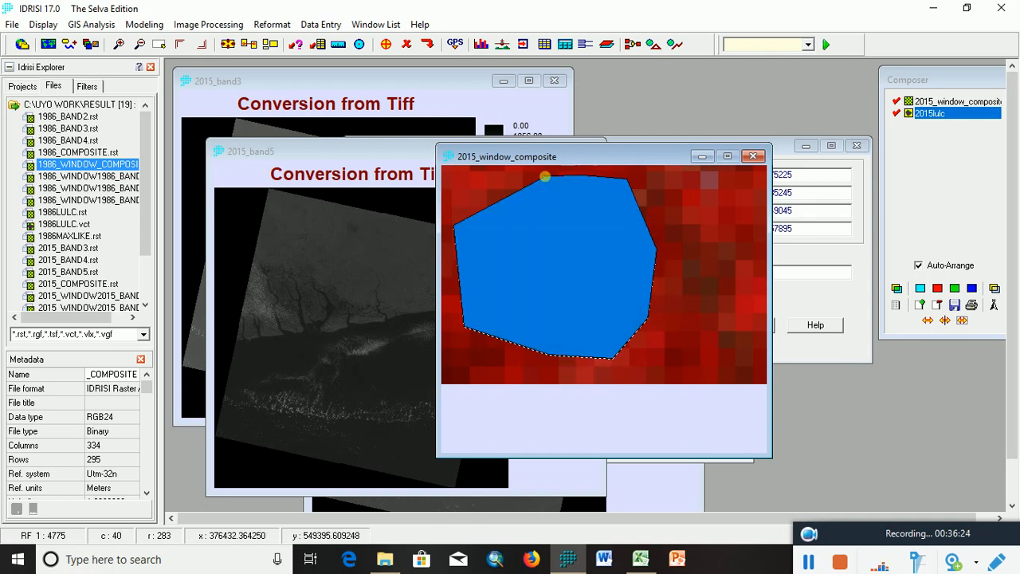
pyautogui.scroll(-4, 562, 236)
pyautogui.scroll(5, 703, 248)
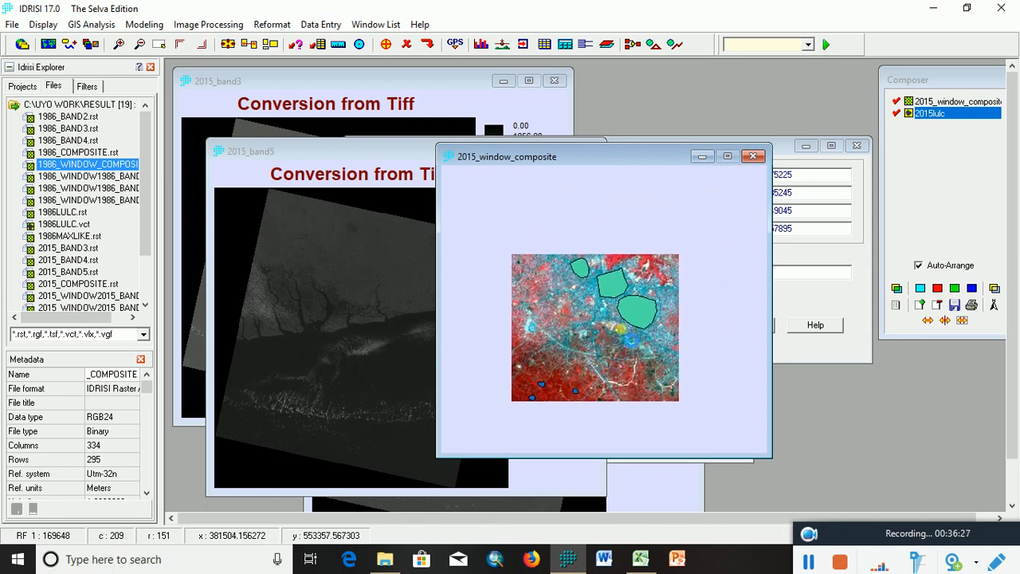
# - Add an elongated, curved polygon with ID 2 to the 2015LULC layer along the bright red vegetation at the image's northern edge
pyautogui.scroll(4, 609, 348)
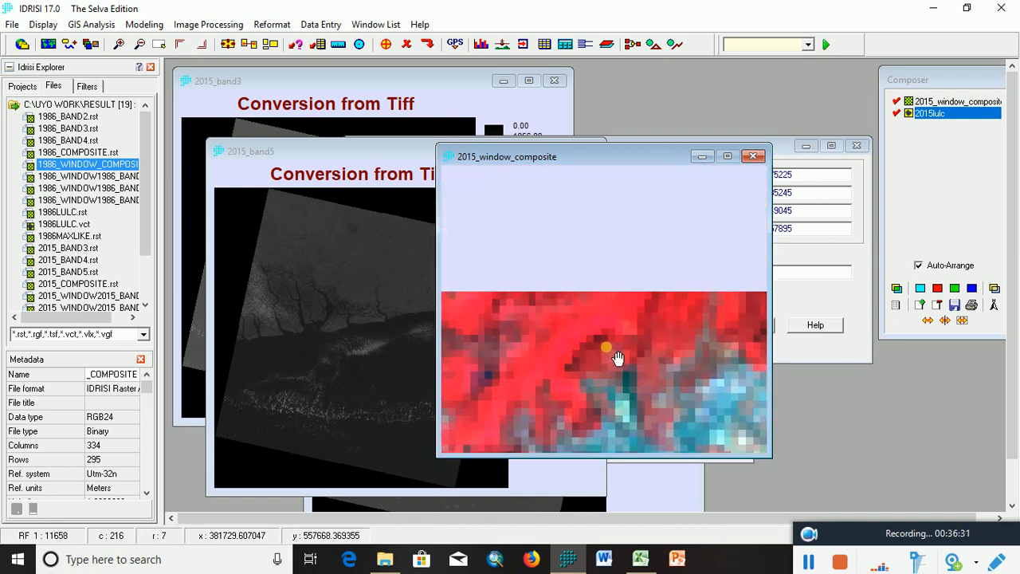
pyautogui.scroll(1, 605, 348)
pyautogui.moveTo(585, 349); pyautogui.dragTo(661, 293)
pyautogui.moveTo(606, 359); pyautogui.dragTo(582, 301)
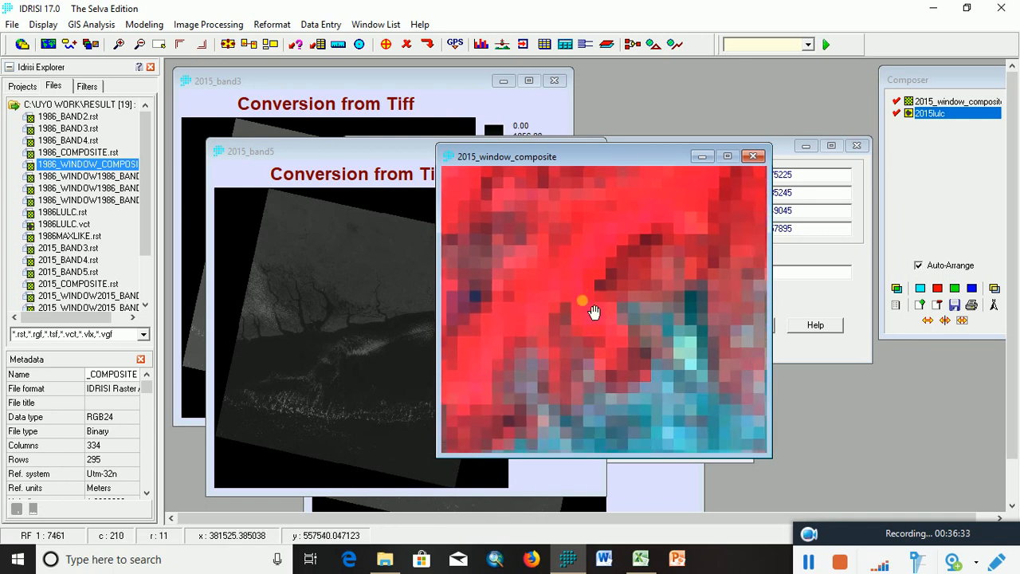
pyautogui.click(384, 46)
pyautogui.click(516, 394)
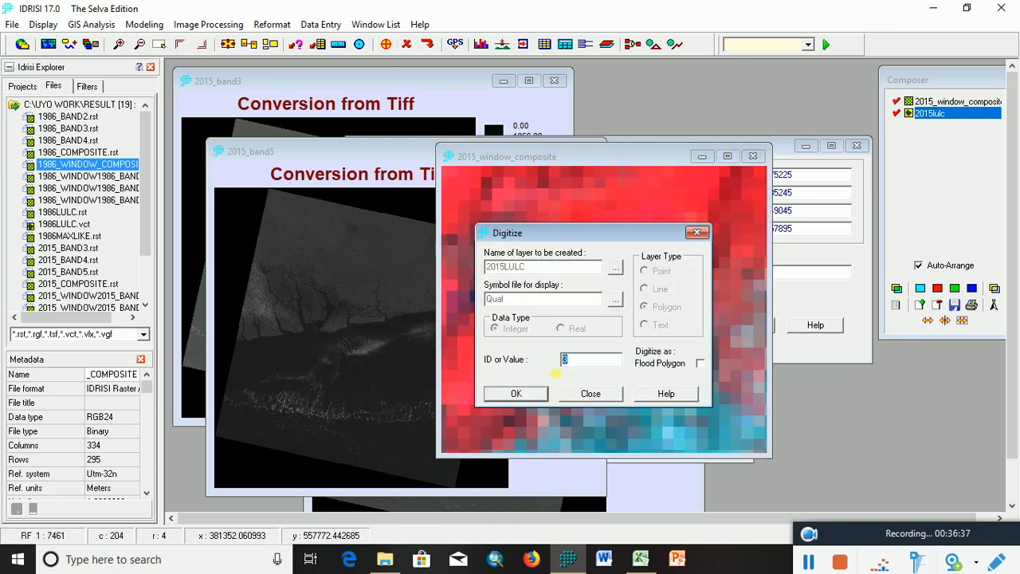
pyautogui.click(532, 397)
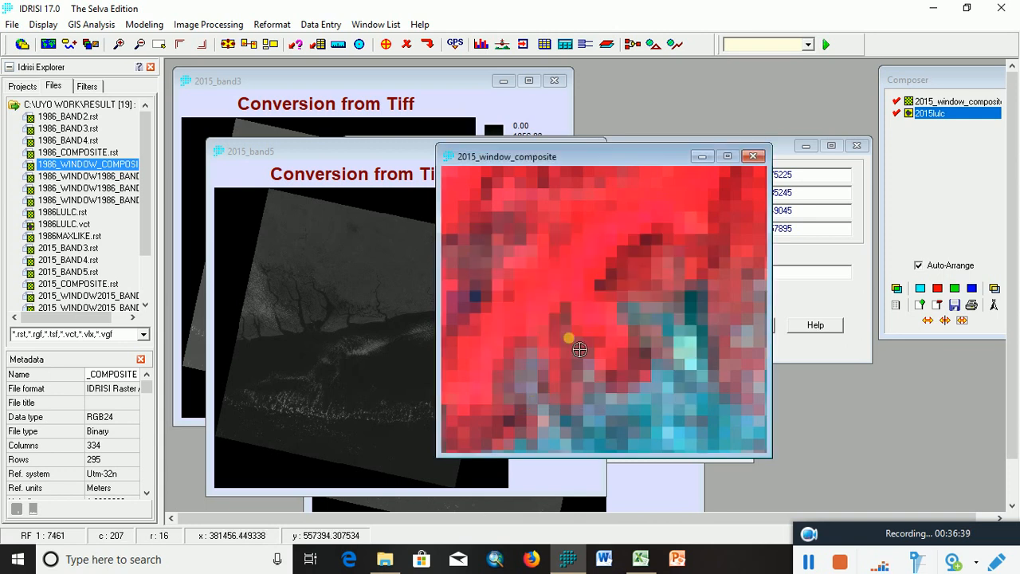
pyautogui.moveTo(653, 174); pyautogui.dragTo(480, 323)
pyautogui.moveTo(445, 383)
pyautogui.mouseDown()
pyautogui.moveTo(462, 412)
pyautogui.moveTo(486, 416)
pyautogui.moveTo(529, 323)
pyautogui.moveTo(650, 236)
pyautogui.moveTo(729, 217)
pyautogui.moveTo(744, 188)
pyautogui.moveTo(674, 187)
pyautogui.mouseUp()
pyautogui.rightClick(664, 186)
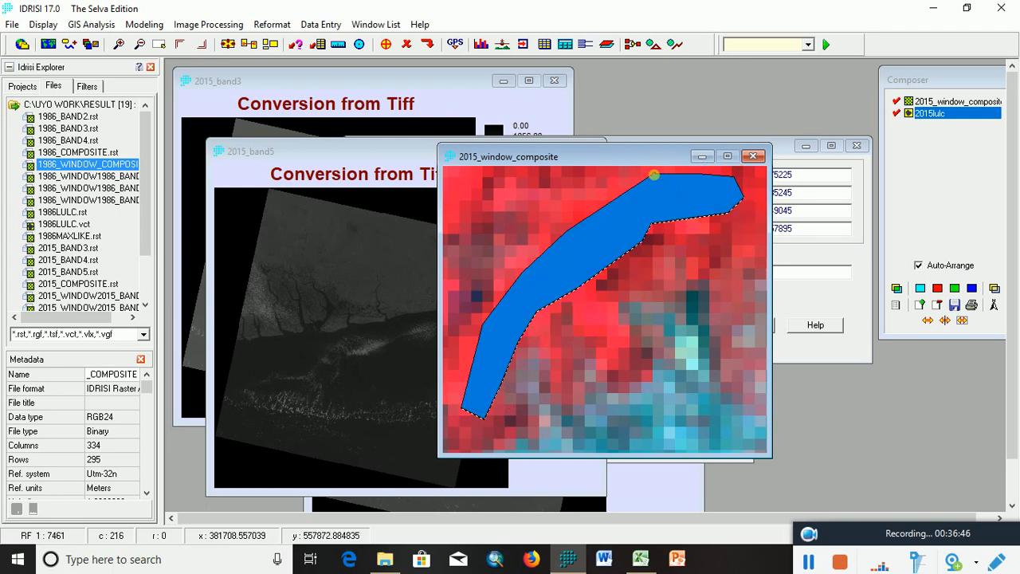
# - Add another ID 2 polygon to the 2015LULC layer along the narrow, bright red vegetation strip near the image's northeastern corner
pyautogui.scroll(-6, 665, 186)
pyautogui.moveTo(710, 332); pyautogui.dragTo(518, 246)
pyautogui.scroll(5, 654, 314)
pyautogui.moveTo(563, 255); pyautogui.dragTo(570, 341)
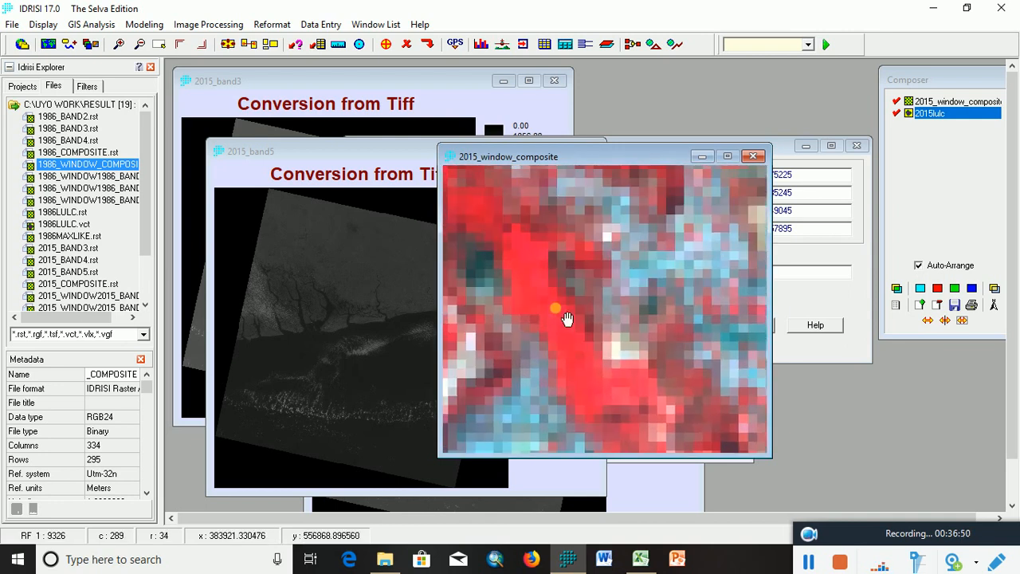
pyautogui.click(386, 44)
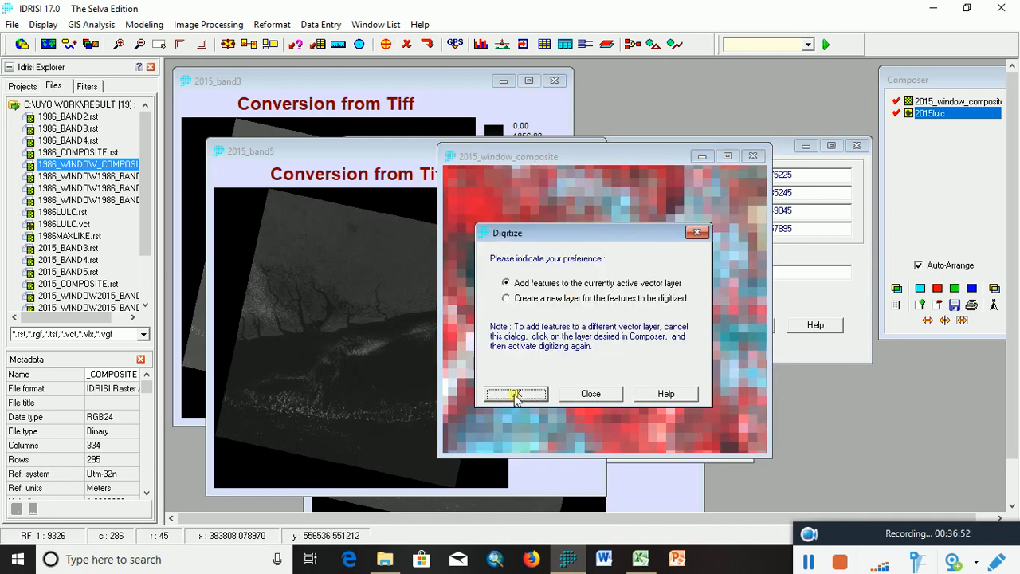
pyautogui.click(516, 393)
pyautogui.doubleClick(583, 363)
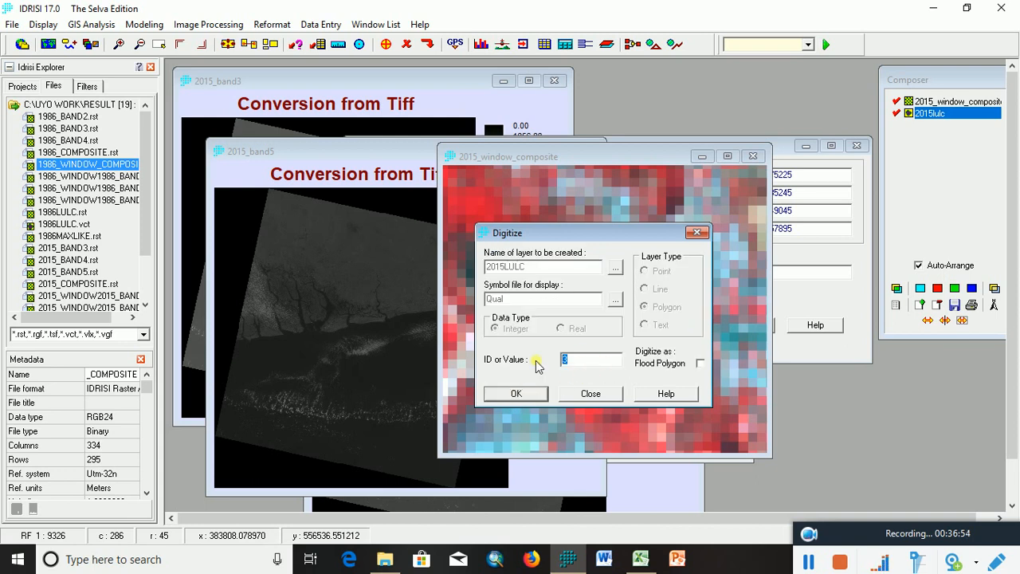
pyautogui.write('2')
pyautogui.click(525, 394)
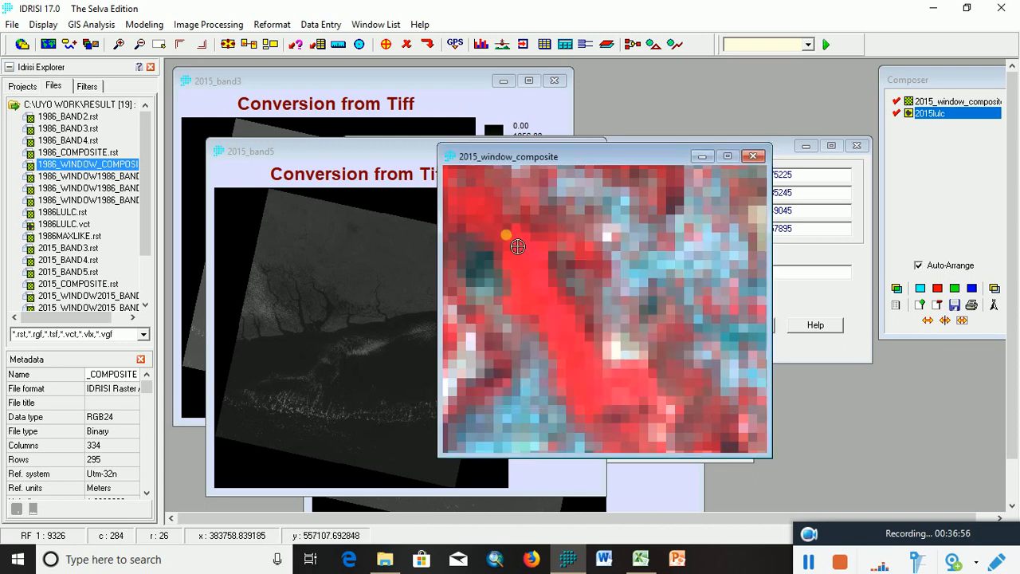
pyautogui.click(511, 238)
pyautogui.click(515, 303)
pyautogui.click(560, 346)
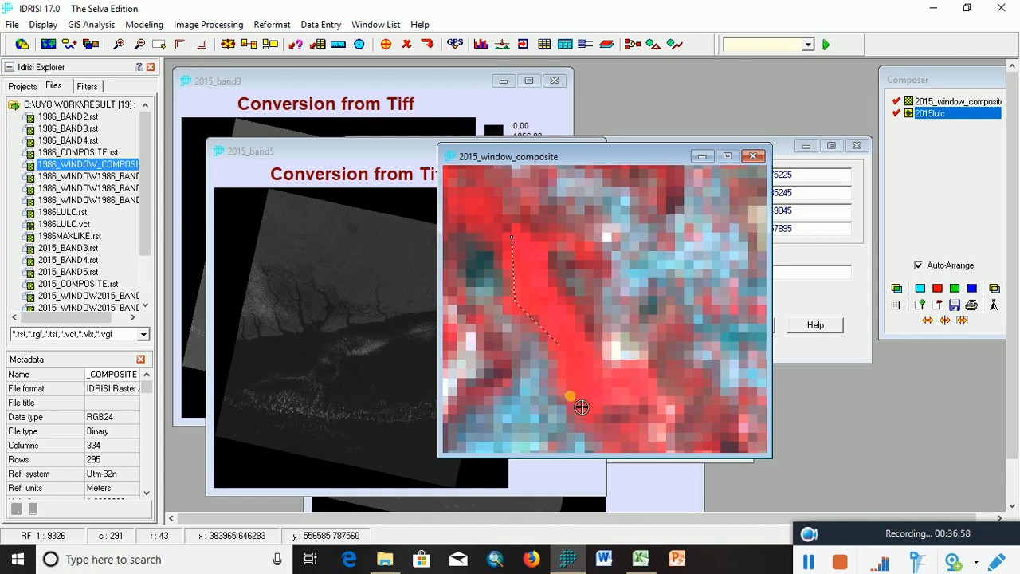
pyautogui.click(575, 403)
pyautogui.click(640, 378)
pyautogui.click(601, 371)
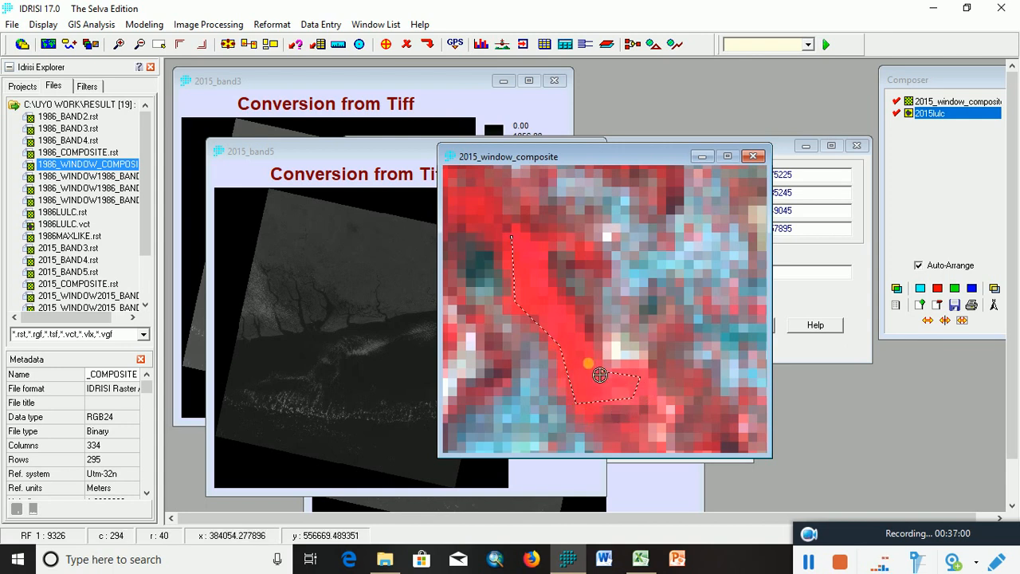
pyautogui.click(578, 345)
pyautogui.click(561, 306)
pyautogui.click(537, 285)
pyautogui.click(545, 245)
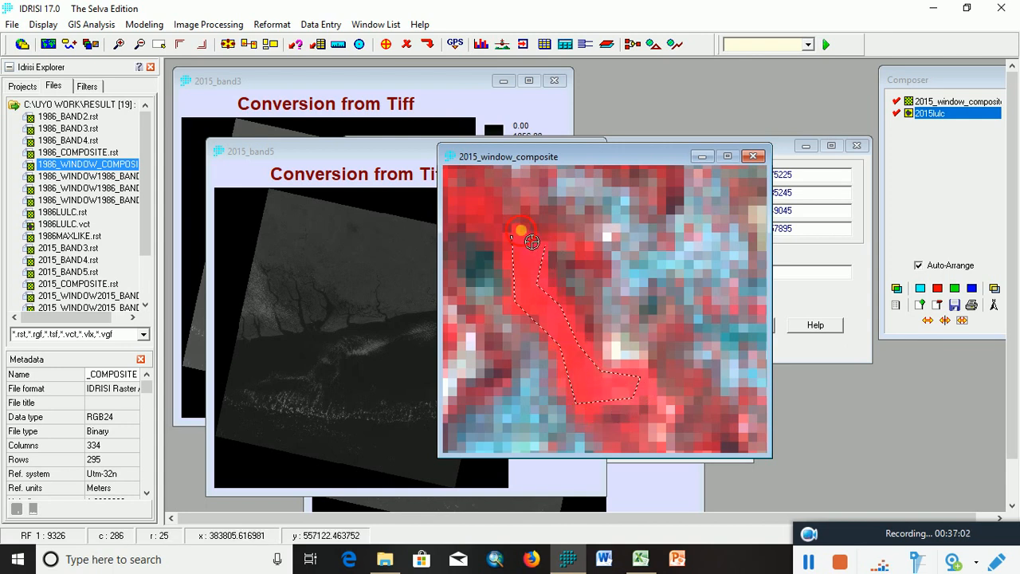
pyautogui.click(522, 232)
pyautogui.rightClick(520, 247)
# - Add a polygon with ID 3 to the 2015LULC layer around the small dark blue pixel cluster southwest of the largest built-up polygon
pyautogui.scroll(-6, 522, 244)
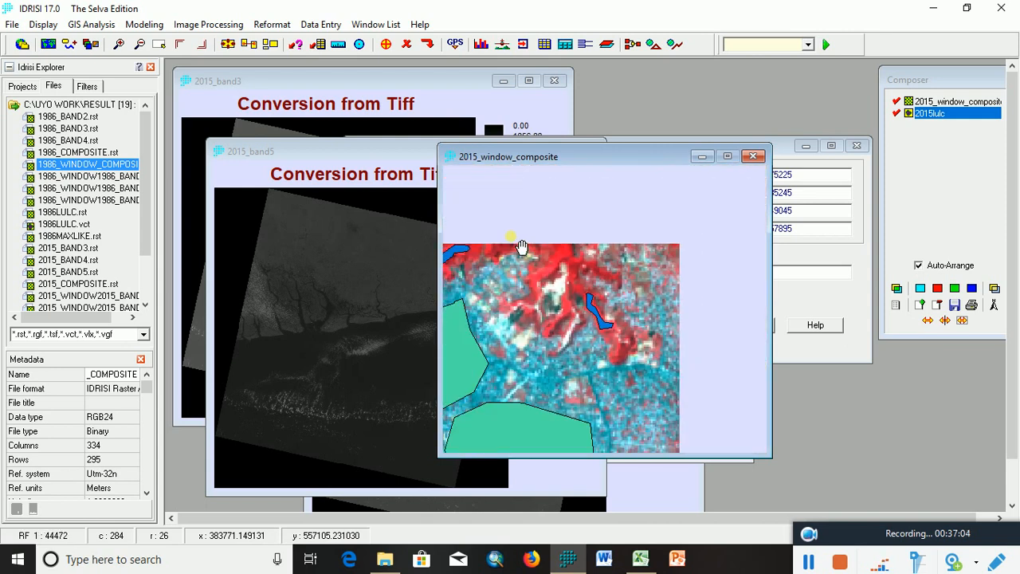
pyautogui.scroll(5, 596, 376)
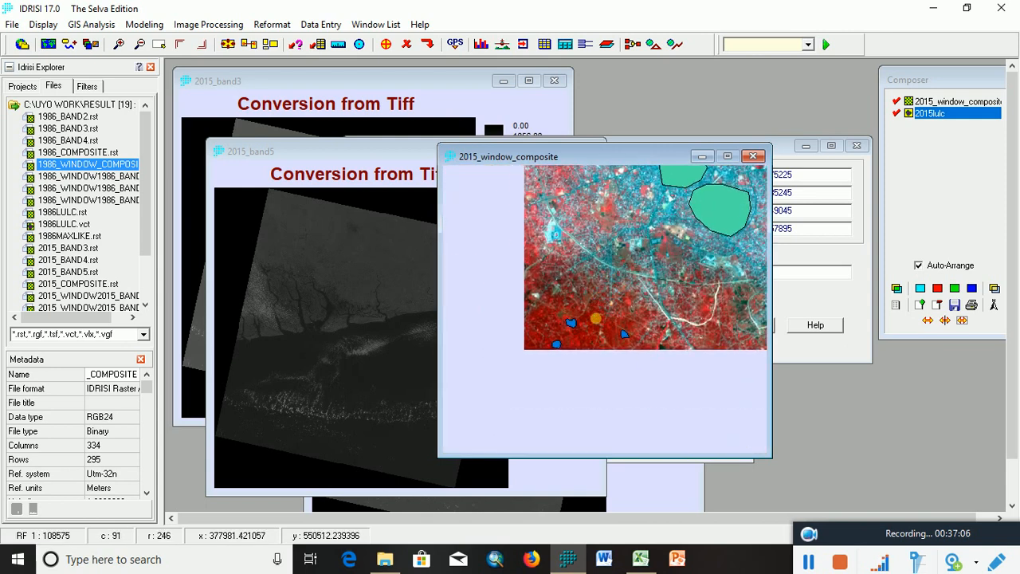
pyautogui.moveTo(665, 337); pyautogui.dragTo(625, 412)
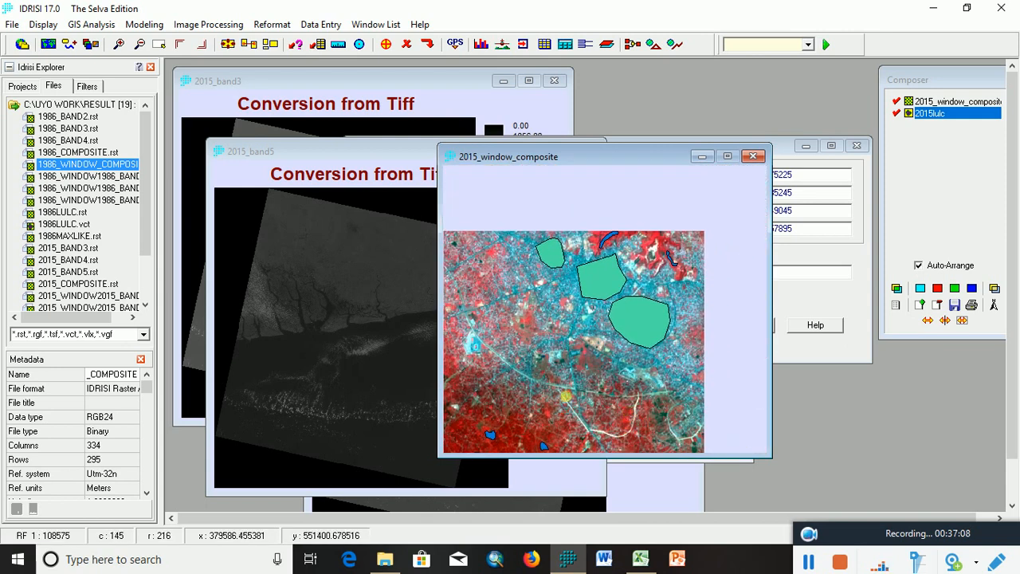
pyautogui.moveTo(559, 399); pyautogui.dragTo(612, 359)
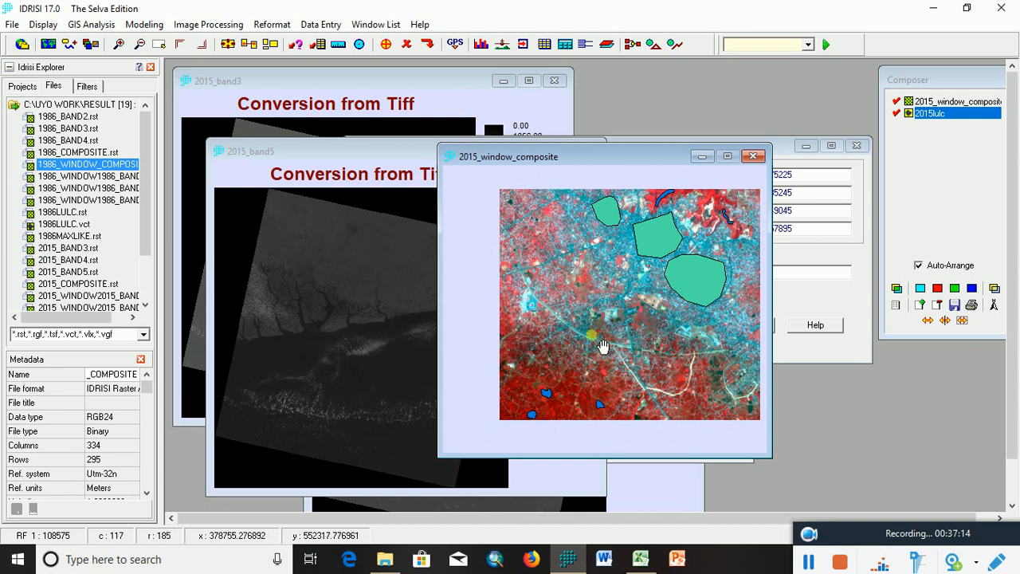
pyautogui.scroll(3, 603, 364)
pyautogui.scroll(2, 602, 363)
pyautogui.scroll(1, 594, 367)
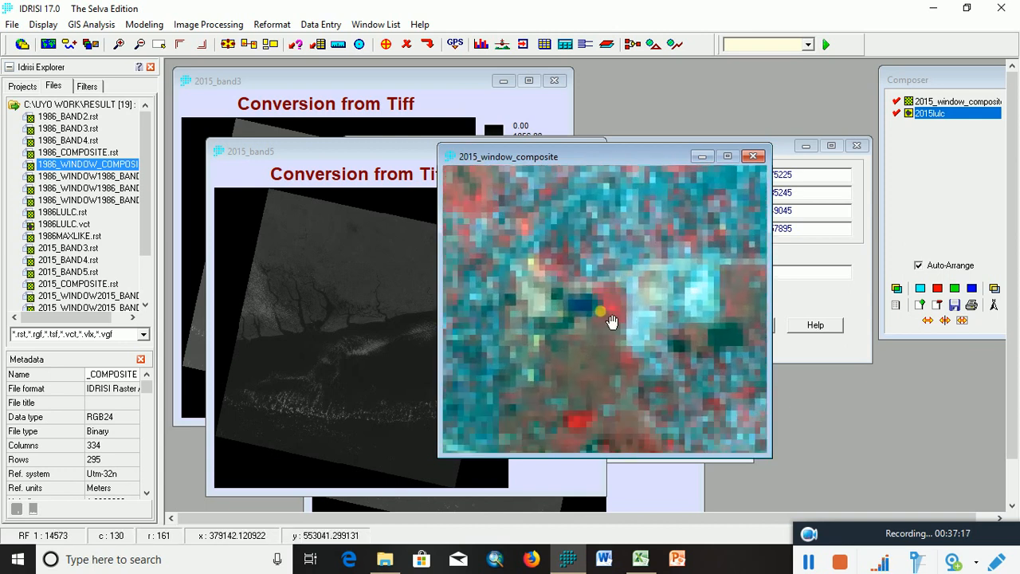
pyautogui.scroll(2, 605, 318)
pyautogui.scroll(3, 678, 280)
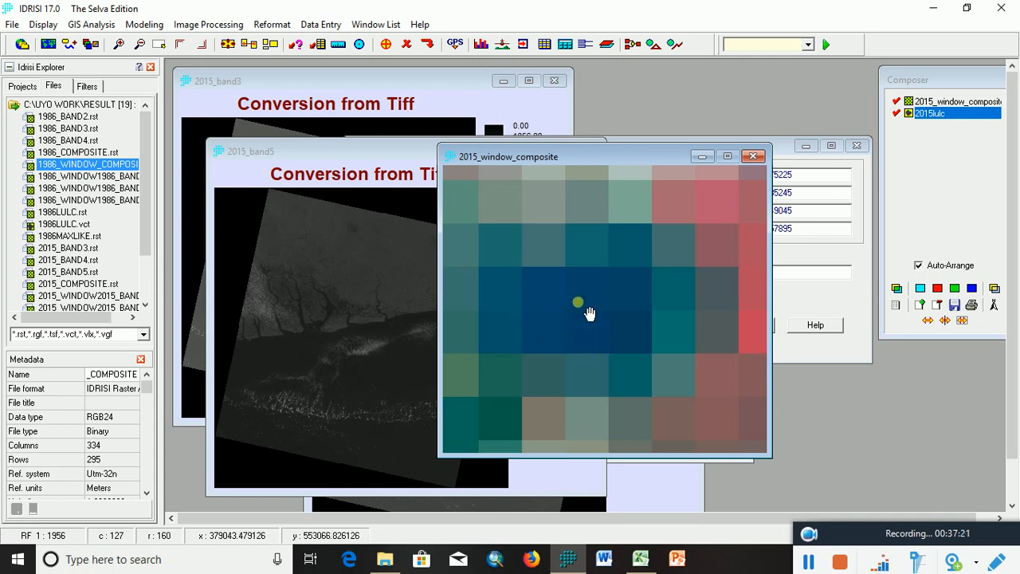
pyautogui.click(385, 44)
pyautogui.click(514, 391)
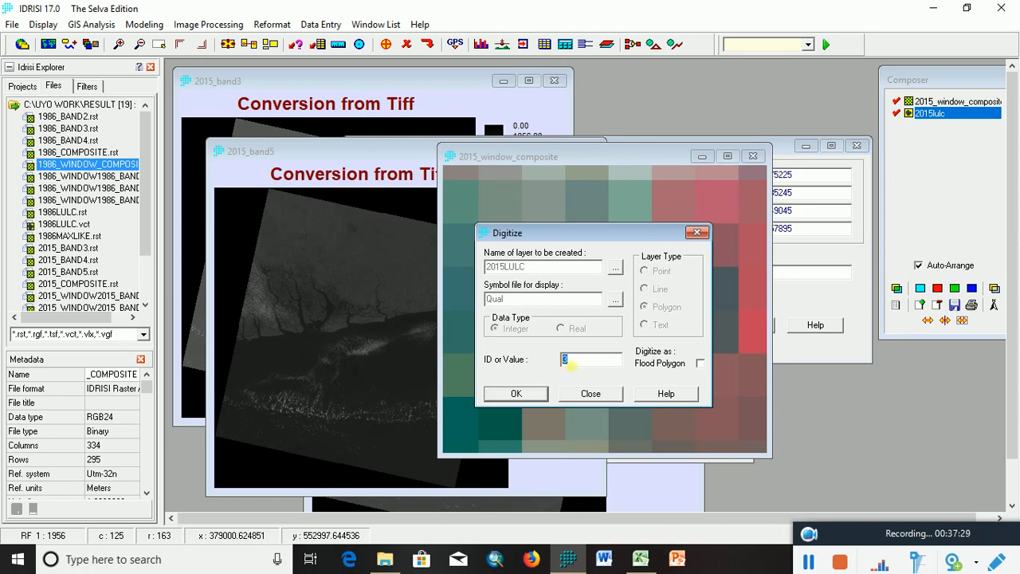
pyautogui.click(514, 394)
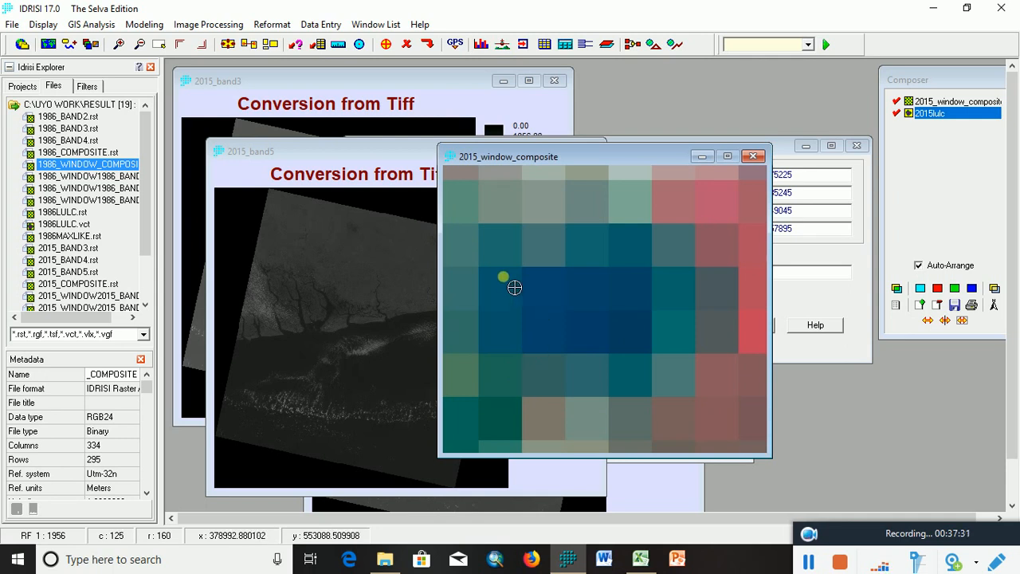
pyautogui.click(479, 303)
pyautogui.click(512, 372)
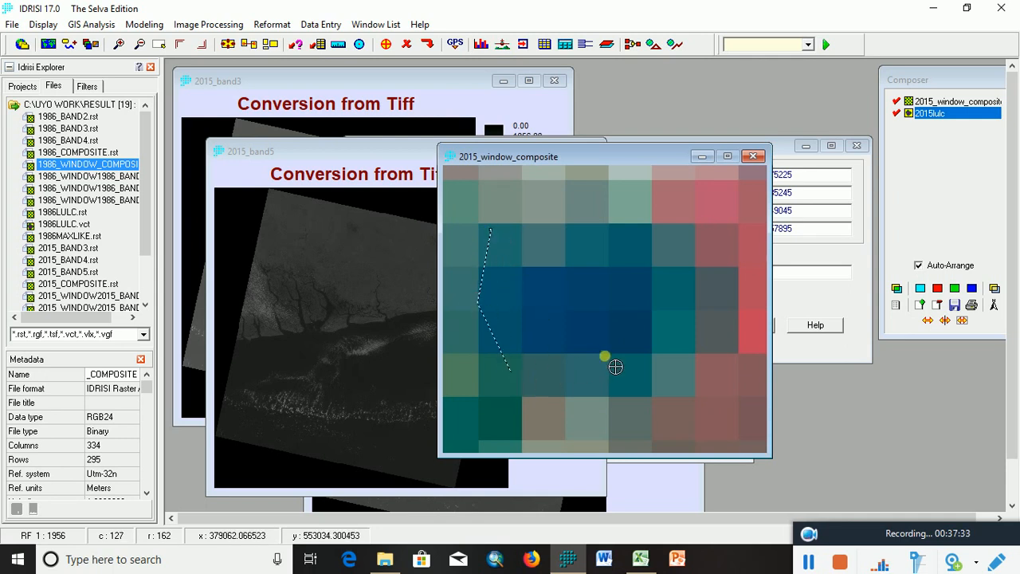
pyautogui.click(671, 344)
pyautogui.click(689, 325)
pyautogui.click(683, 275)
pyautogui.click(672, 247)
pyautogui.click(630, 229)
pyautogui.click(572, 227)
pyautogui.click(467, 232)
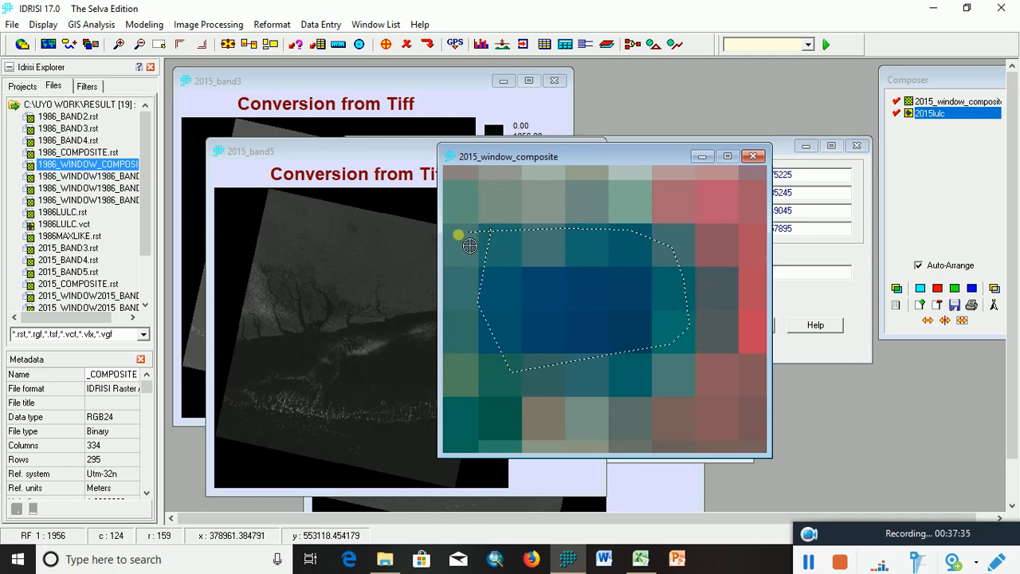
pyautogui.rightClick(492, 232)
# - Examine the composite around the built-up polygons and the southern roads for another land cover class to sample
pyautogui.scroll(-8, 504, 244)
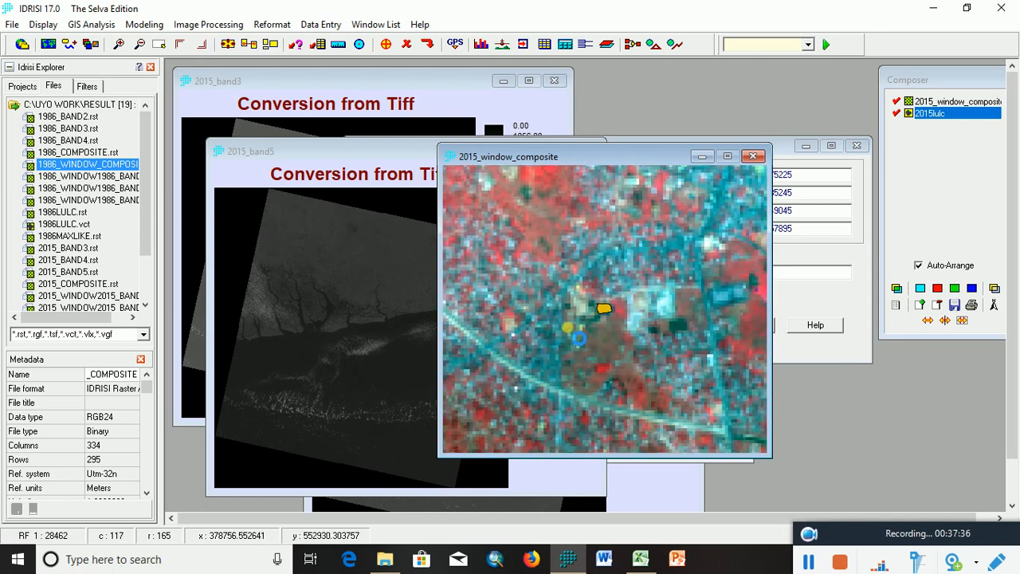
pyautogui.moveTo(681, 306); pyautogui.dragTo(583, 405)
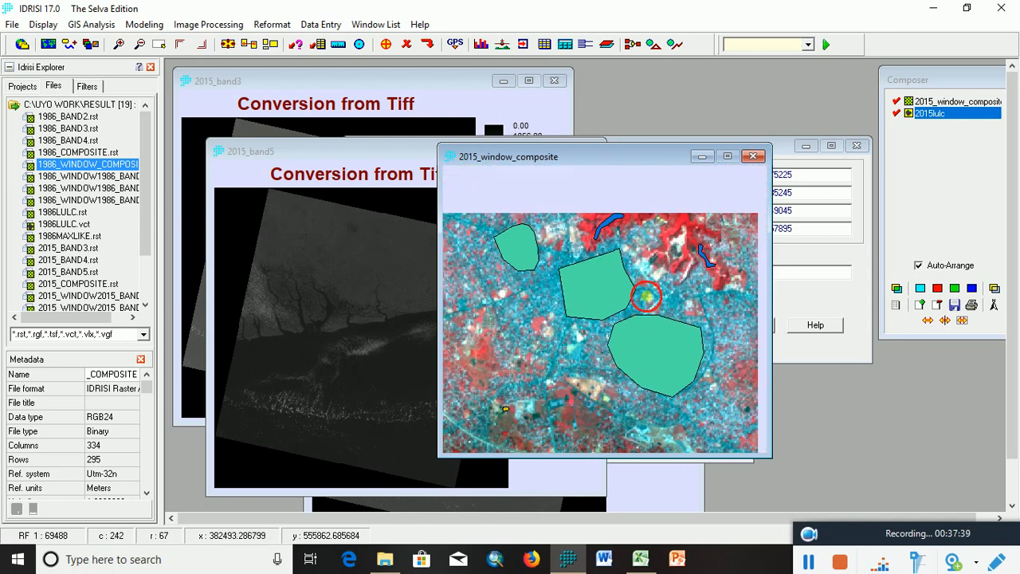
pyautogui.moveTo(658, 308); pyautogui.dragTo(564, 363)
pyautogui.moveTo(543, 398); pyautogui.dragTo(640, 269)
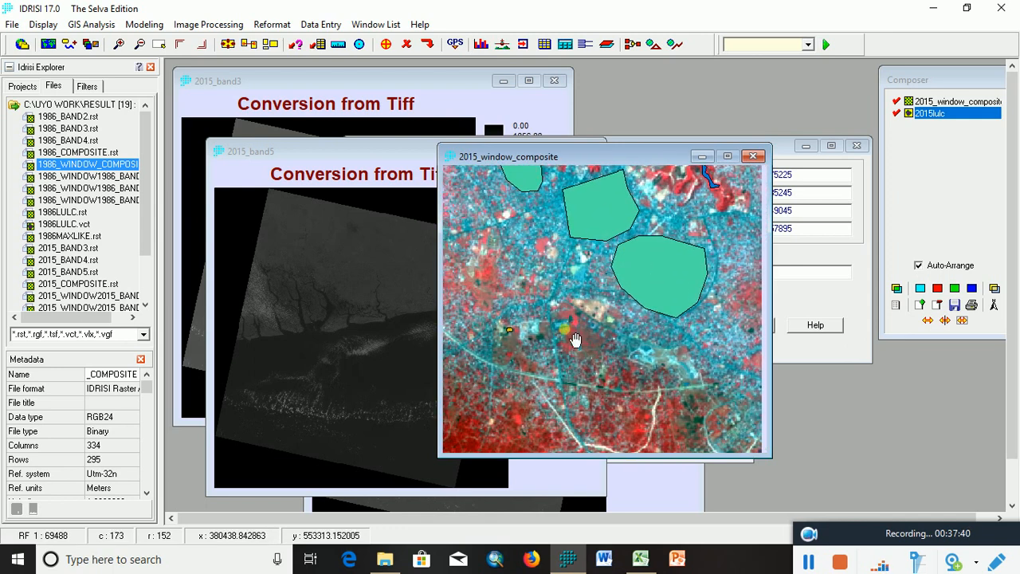
pyautogui.moveTo(574, 342); pyautogui.dragTo(549, 260)
pyautogui.moveTo(668, 373); pyautogui.dragTo(603, 292)
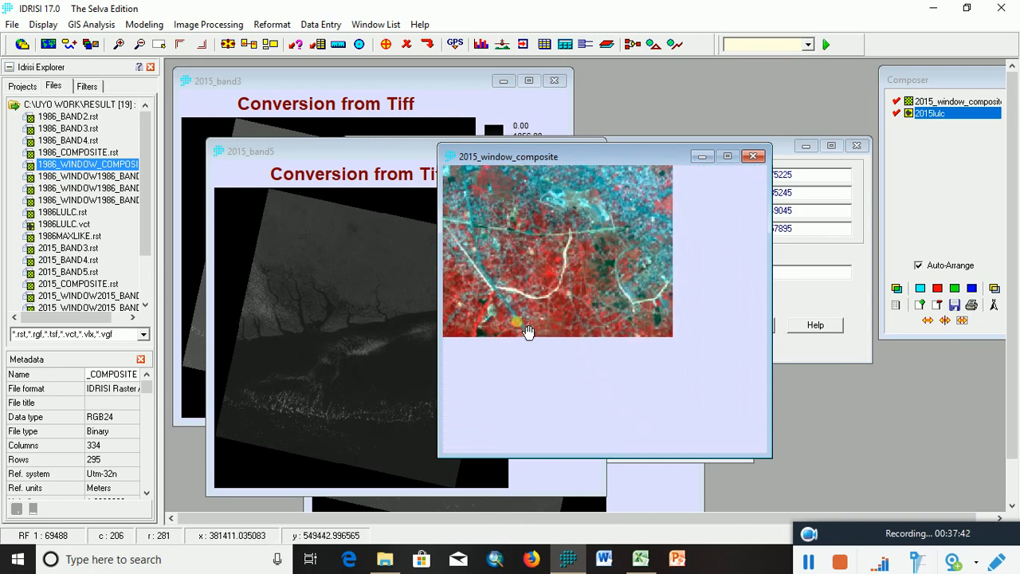
pyautogui.moveTo(528, 333); pyautogui.dragTo(627, 376)
pyautogui.scroll(-2, 601, 317)
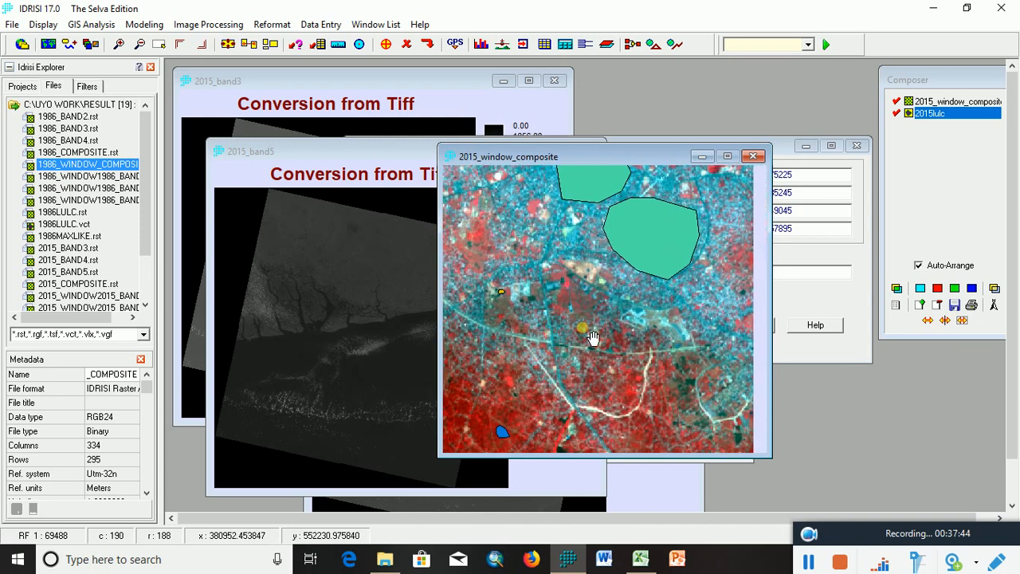
pyautogui.scroll(-2, 570, 328)
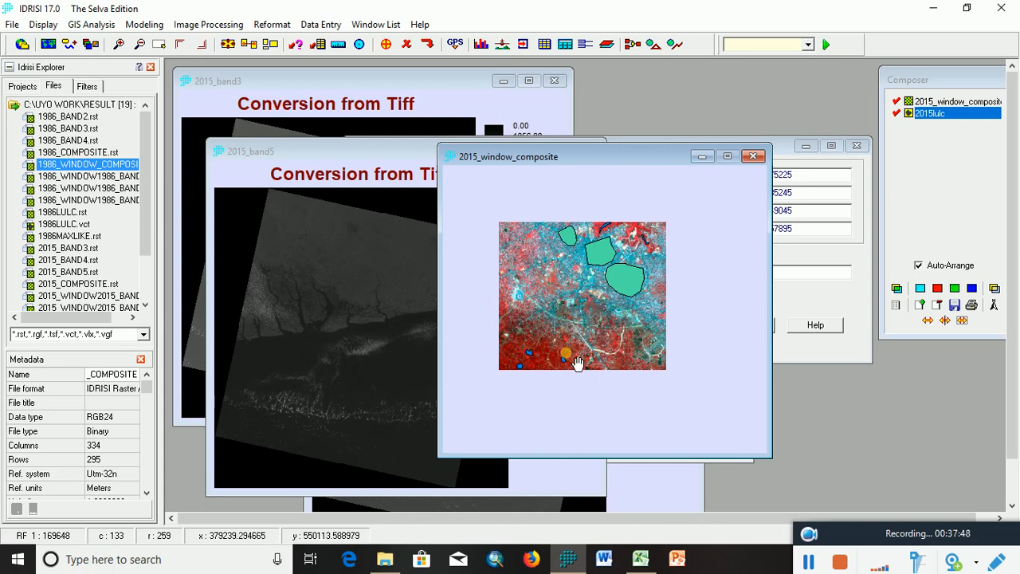
# - Add a curved polygon with ID 4 to the 2015LULC layer around the beige patch just southwest of the largest built-up polygon
pyautogui.scroll(2, 581, 363)
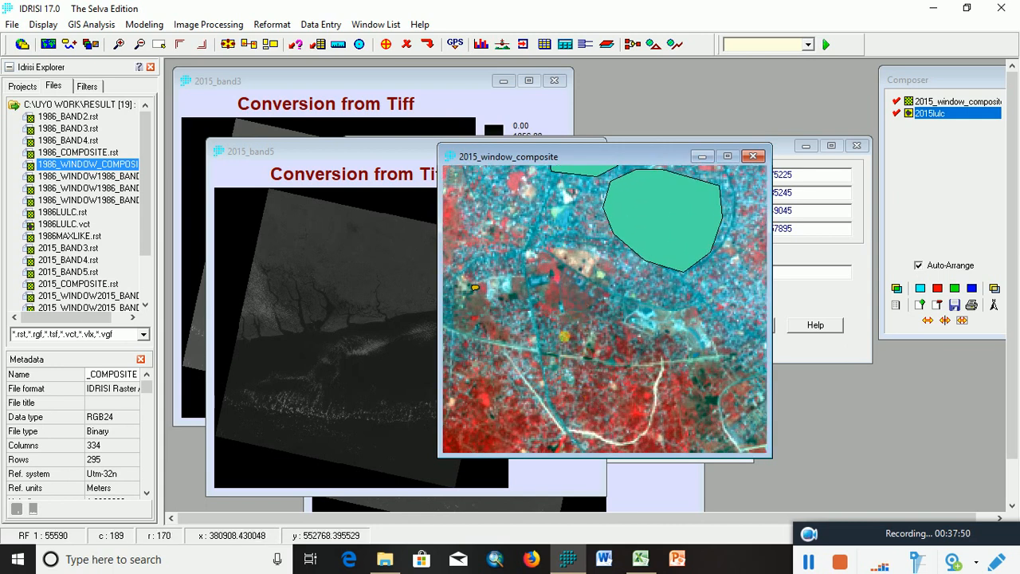
pyautogui.scroll(3, 590, 357)
pyautogui.scroll(4, 605, 347)
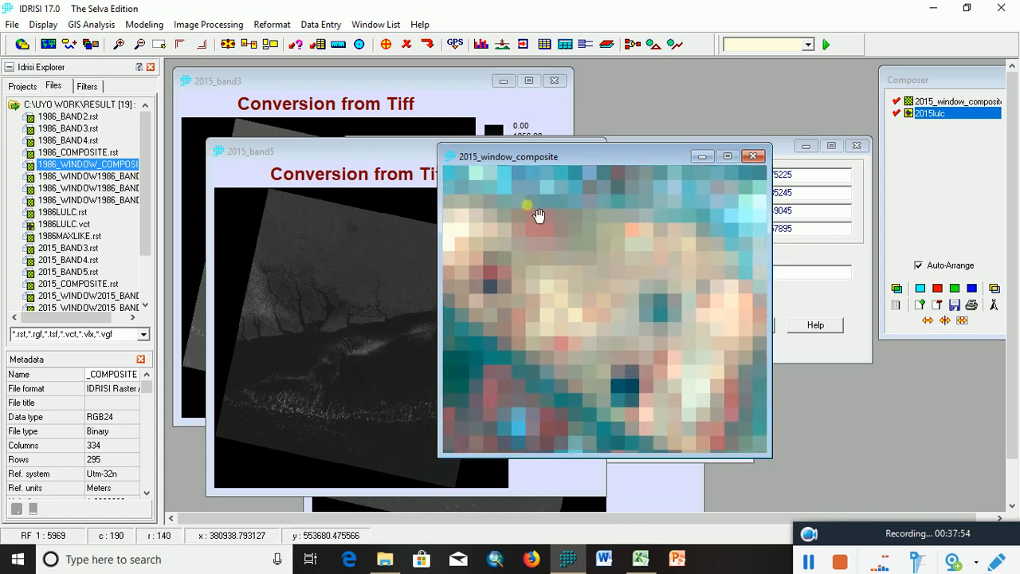
pyautogui.click(385, 45)
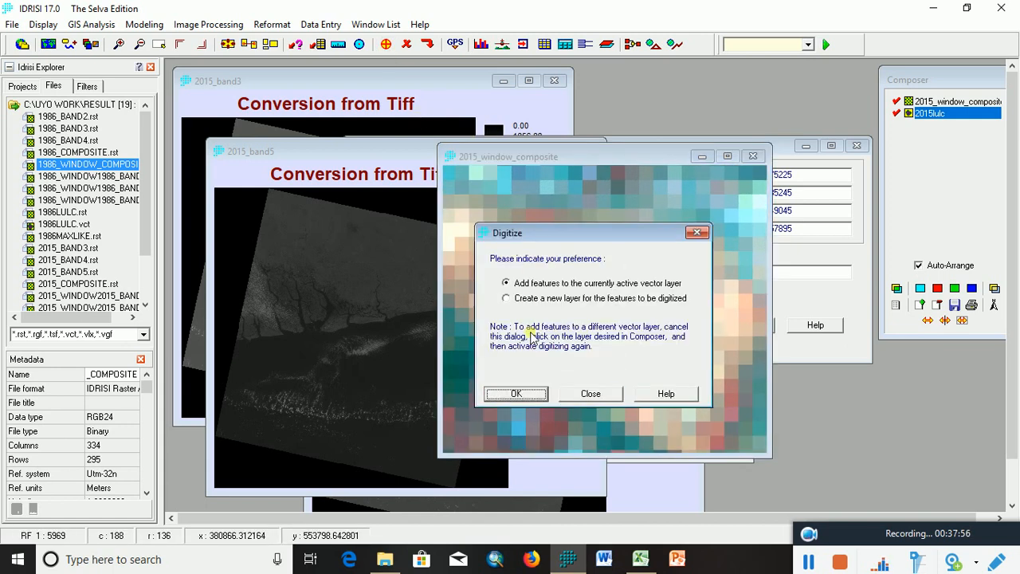
pyautogui.click(516, 394)
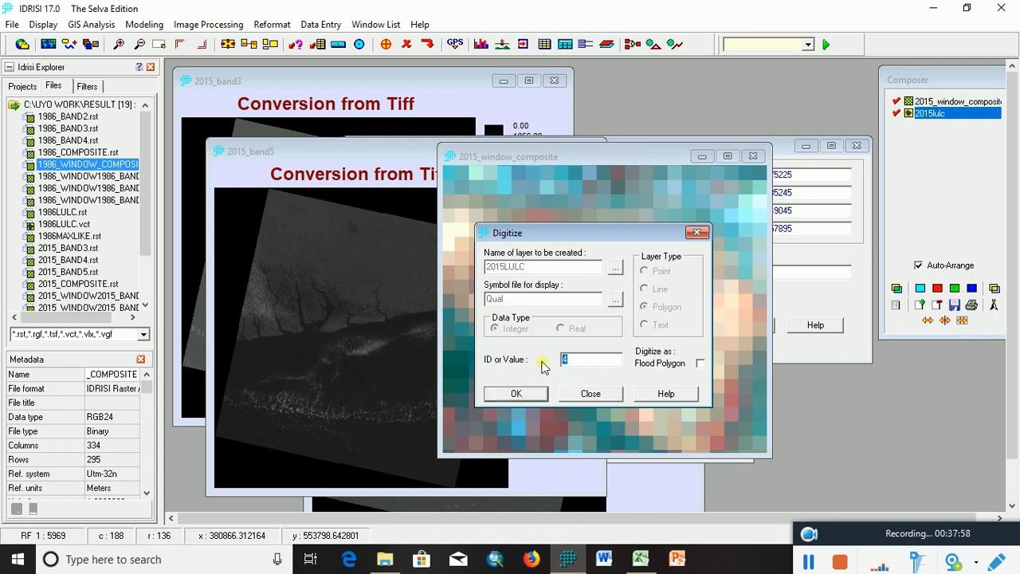
pyautogui.click(515, 393)
pyautogui.click(558, 259)
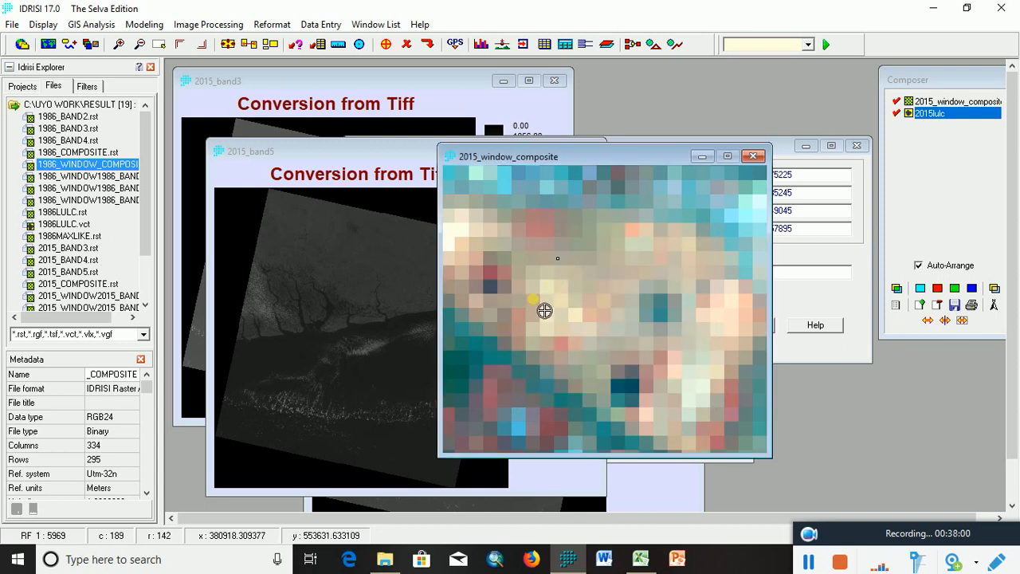
pyautogui.click(532, 302)
pyautogui.click(554, 356)
pyautogui.click(598, 366)
pyautogui.click(637, 279)
pyautogui.click(669, 275)
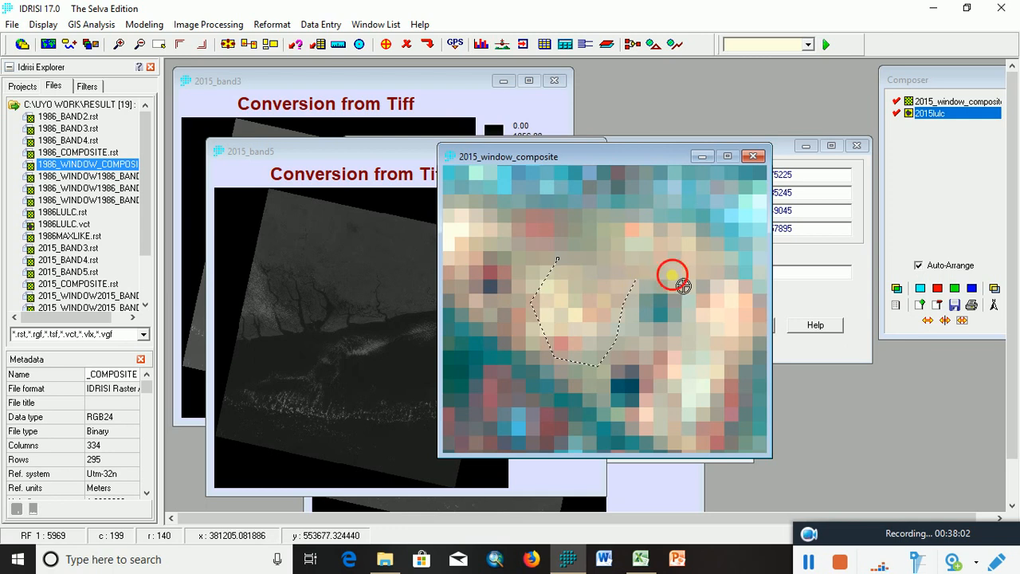
pyautogui.click(695, 300)
pyautogui.click(673, 373)
pyautogui.click(686, 441)
pyautogui.click(729, 398)
pyautogui.click(747, 365)
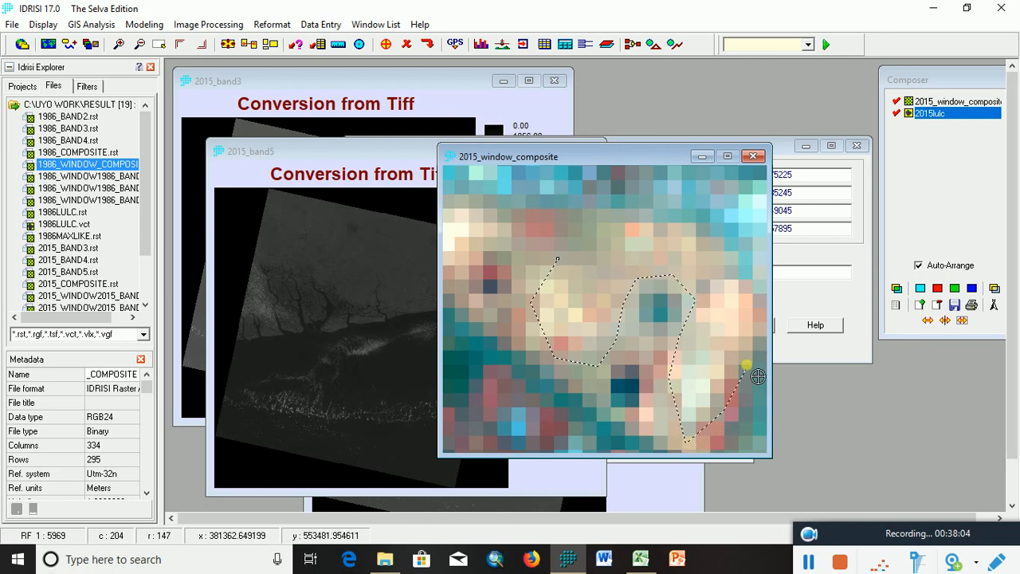
pyautogui.click(749, 323)
pyautogui.click(733, 287)
pyautogui.click(706, 249)
pyautogui.click(653, 220)
pyautogui.click(616, 225)
pyautogui.click(610, 246)
pyautogui.click(572, 271)
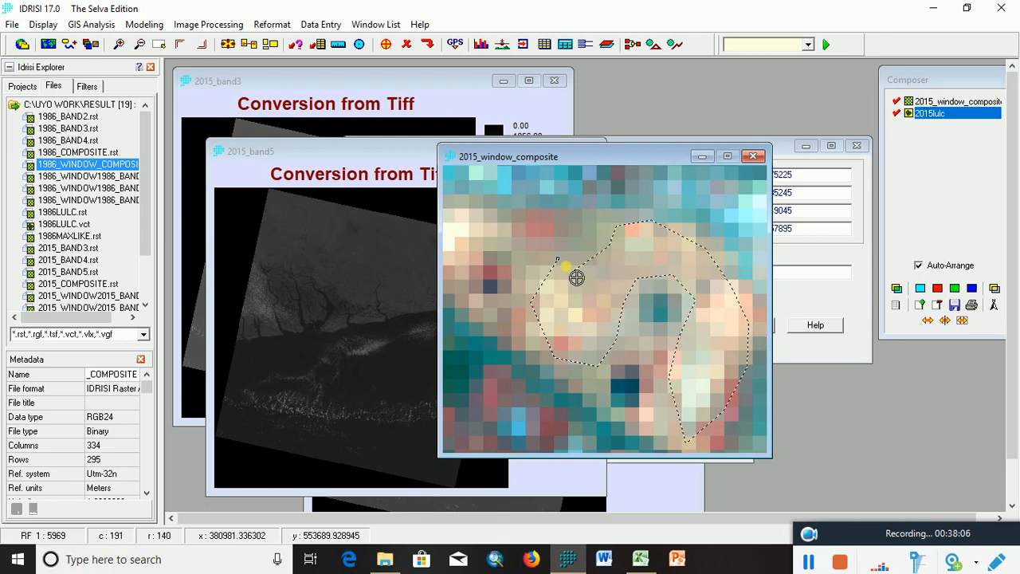
pyautogui.rightClick(565, 268)
# - Add a small polygon with ID 4 to the 2015LULC layer over the bright cream patch southwest of the northeastern vegetation polygon
pyautogui.press('Home')
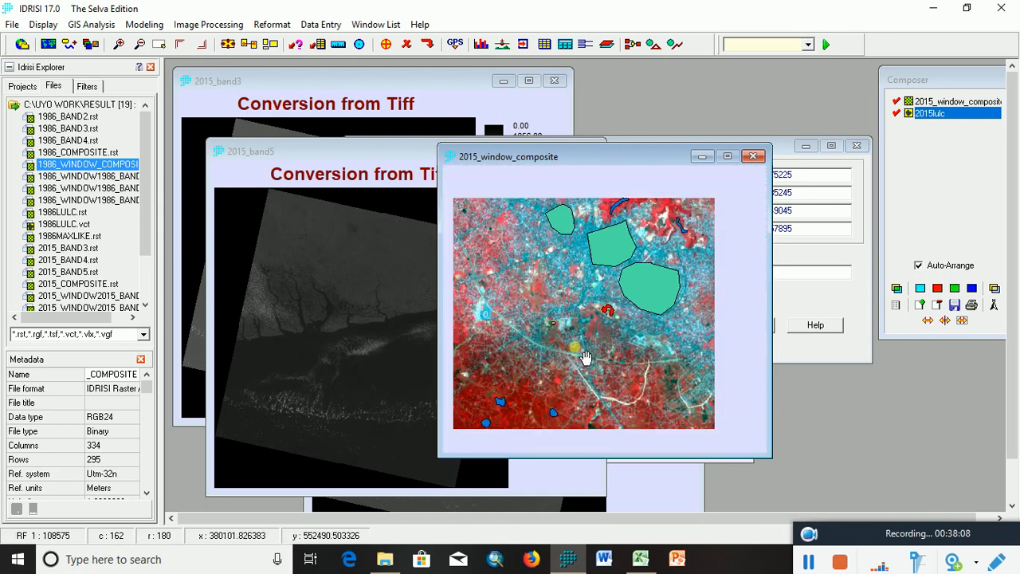
pyautogui.scroll(5, 572, 297)
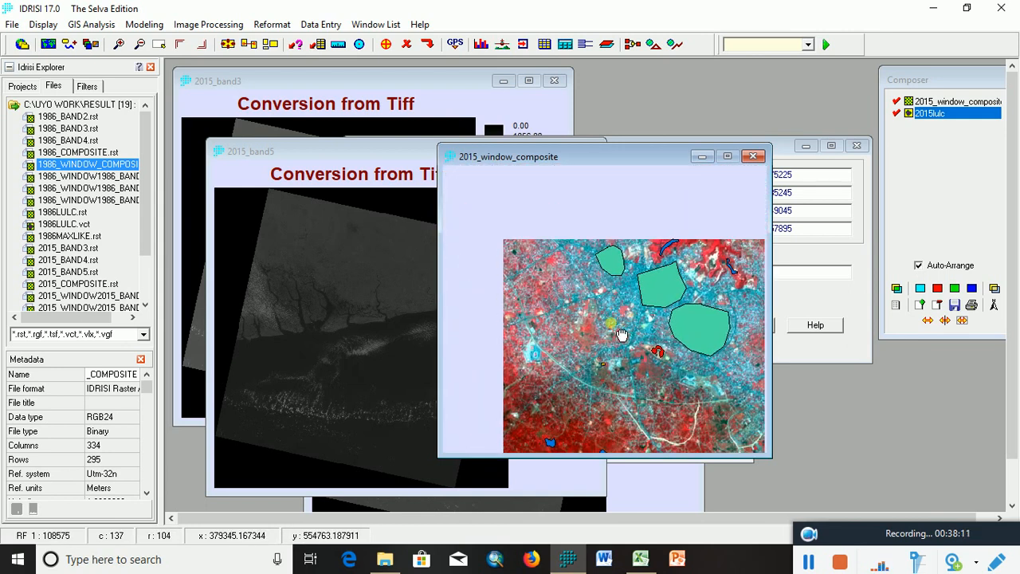
pyautogui.scroll(4, 612, 327)
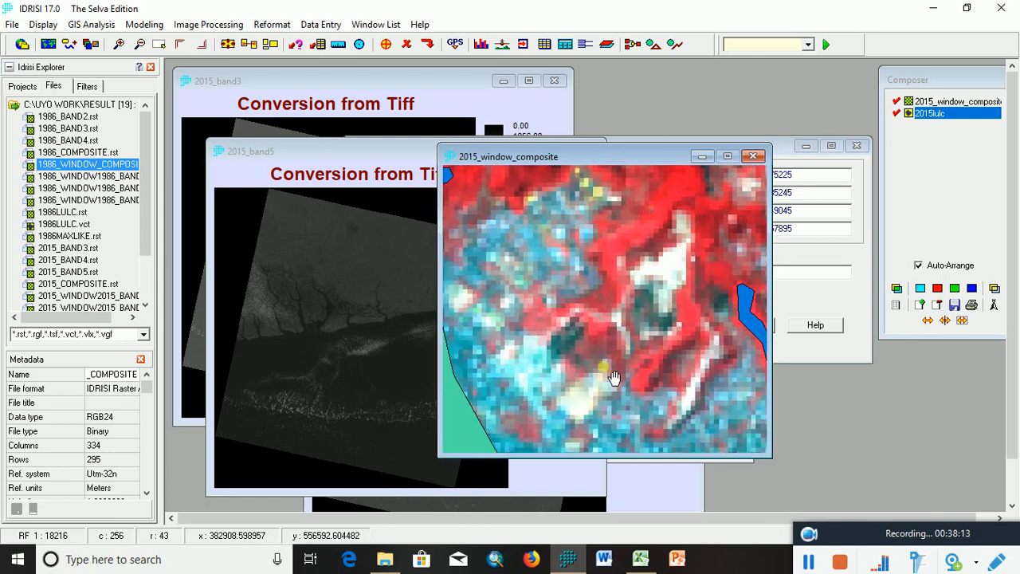
pyautogui.scroll(3, 612, 327)
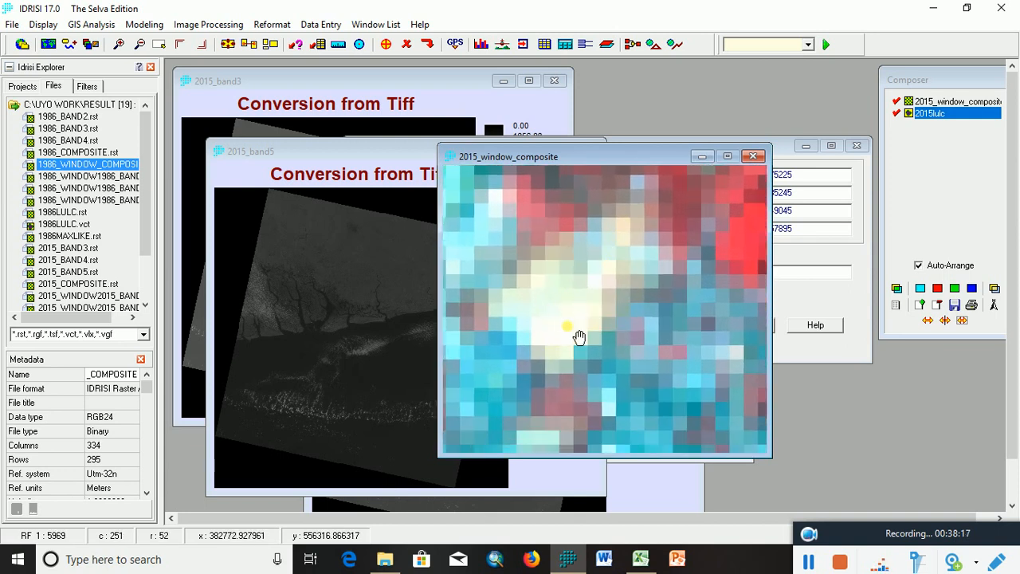
pyautogui.click(386, 45)
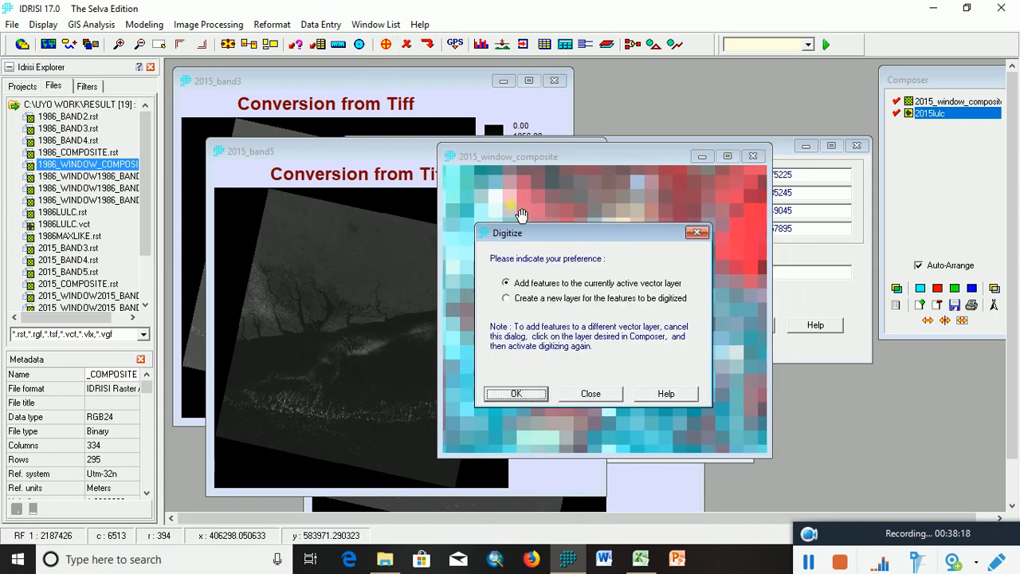
pyautogui.click(518, 392)
pyautogui.click(581, 362)
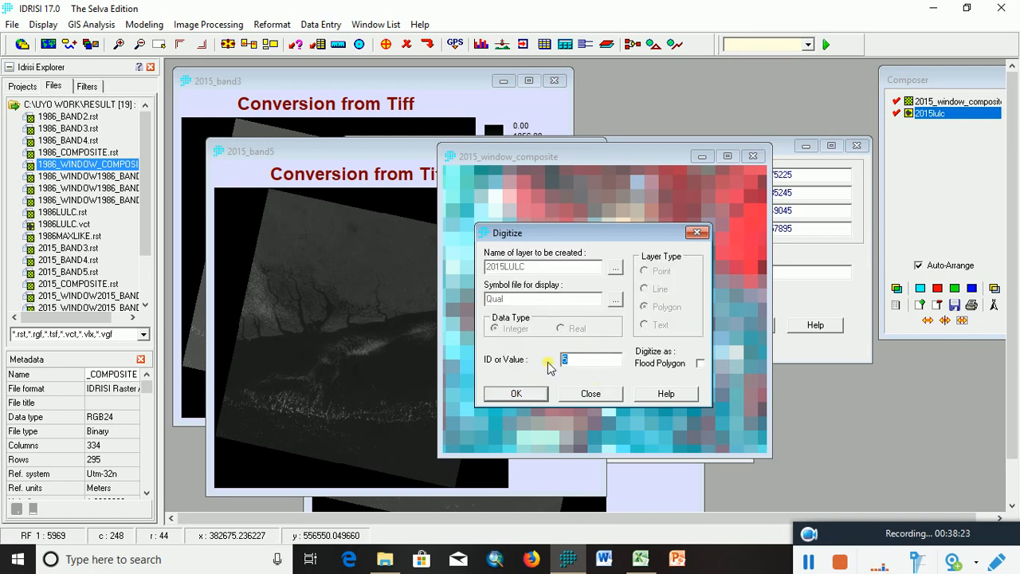
pyautogui.write('4')
pyautogui.click(518, 394)
pyautogui.click(612, 238)
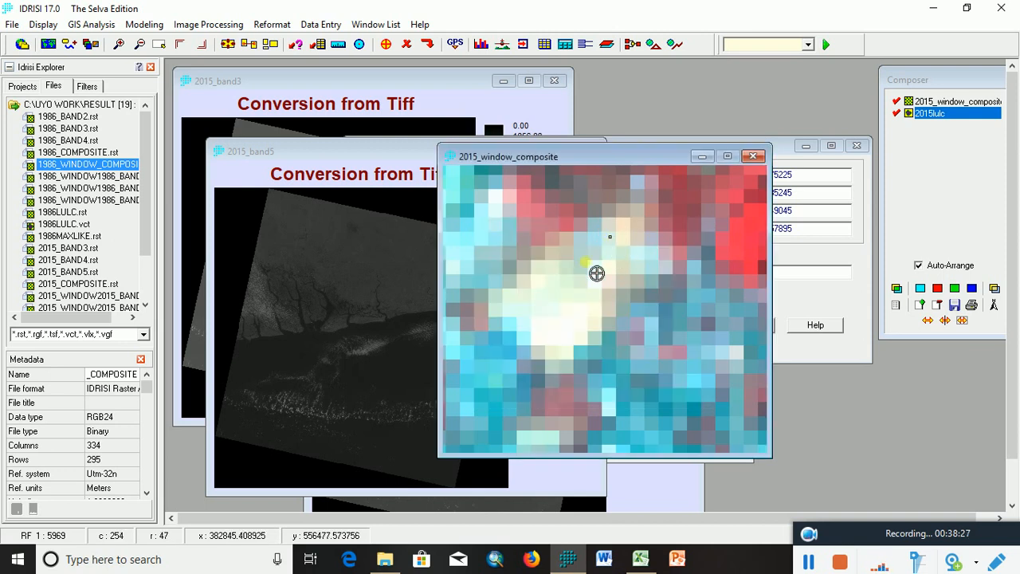
pyautogui.click(543, 345)
pyautogui.click(630, 294)
pyautogui.click(640, 256)
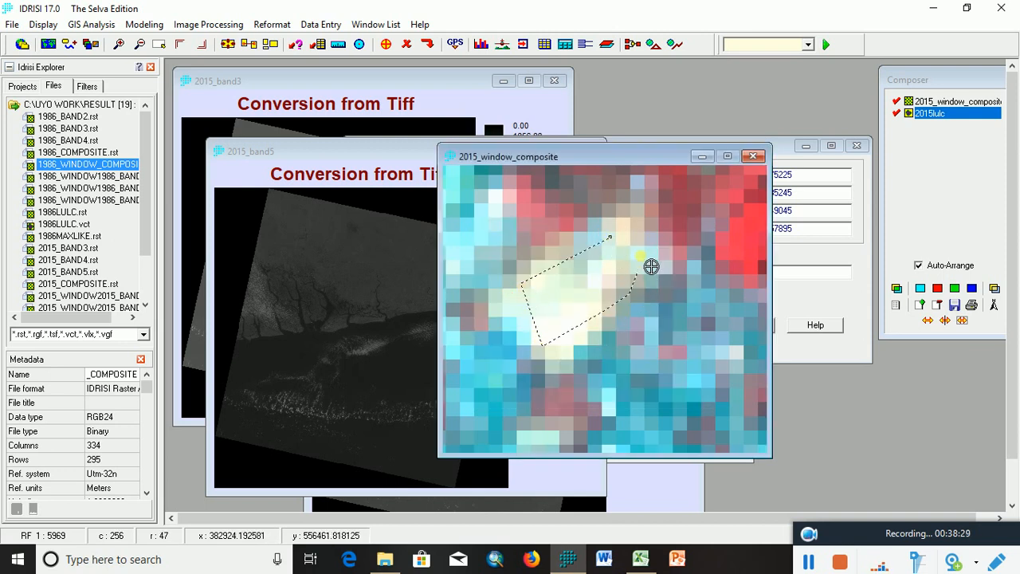
pyautogui.click(610, 238)
pyautogui.rightClick(611, 238)
# - Add another ID 4 polygon to the 2015LULC layer around the bright white patch enclosed by red vegetation, northwest of the northeastern vegetation polygon
pyautogui.scroll(-12, 611, 239)
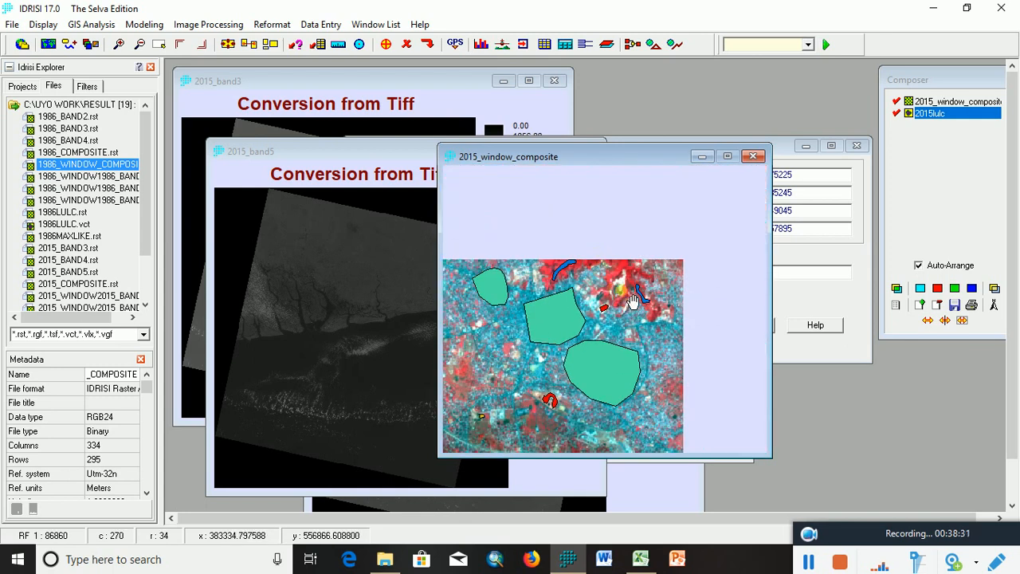
pyautogui.scroll(5, 646, 249)
pyautogui.scroll(4, 657, 256)
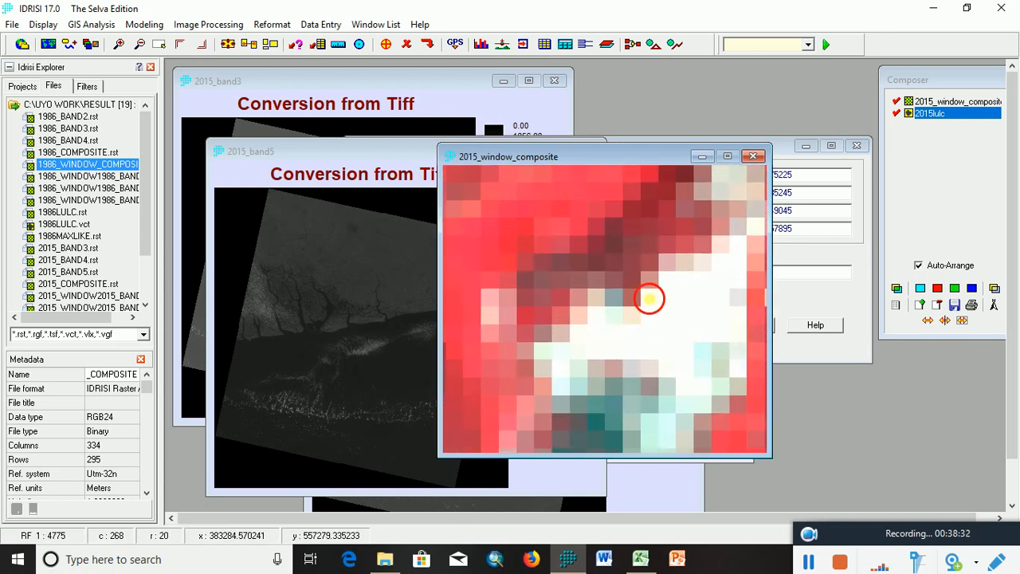
pyautogui.moveTo(508, 226); pyautogui.dragTo(582, 206)
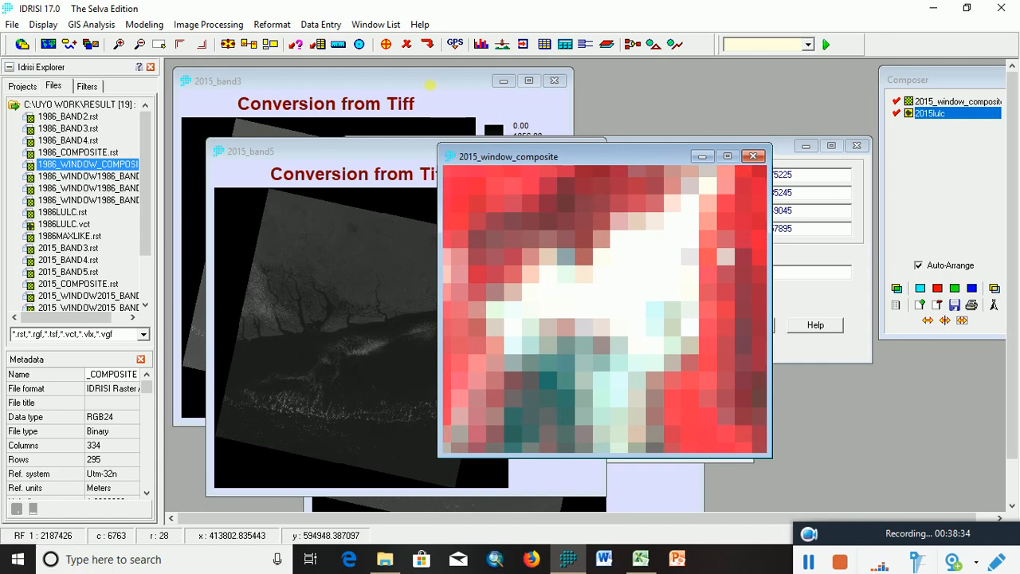
pyautogui.click(386, 44)
pyautogui.click(518, 395)
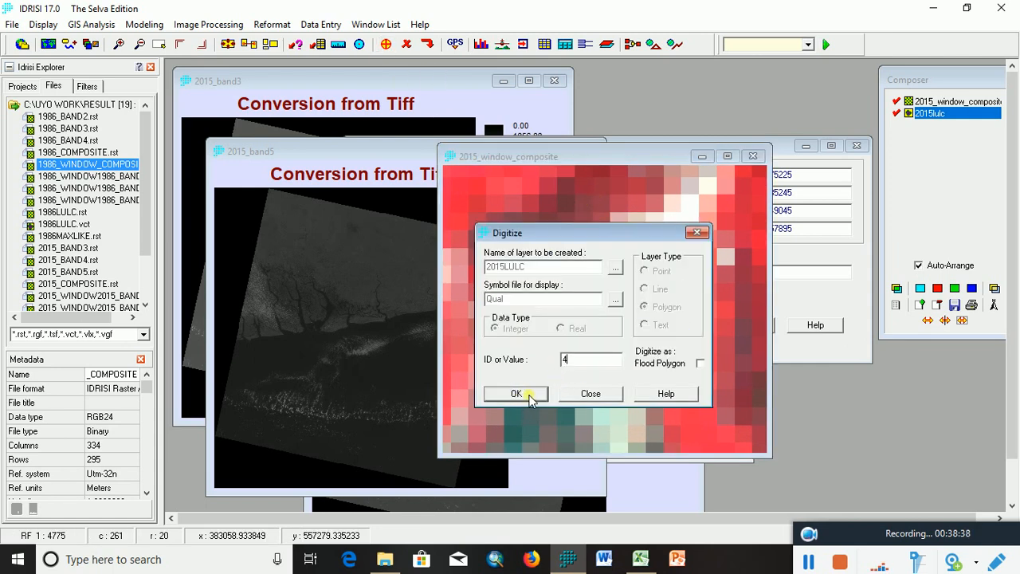
pyautogui.click(531, 400)
pyautogui.click(683, 212)
pyautogui.click(628, 245)
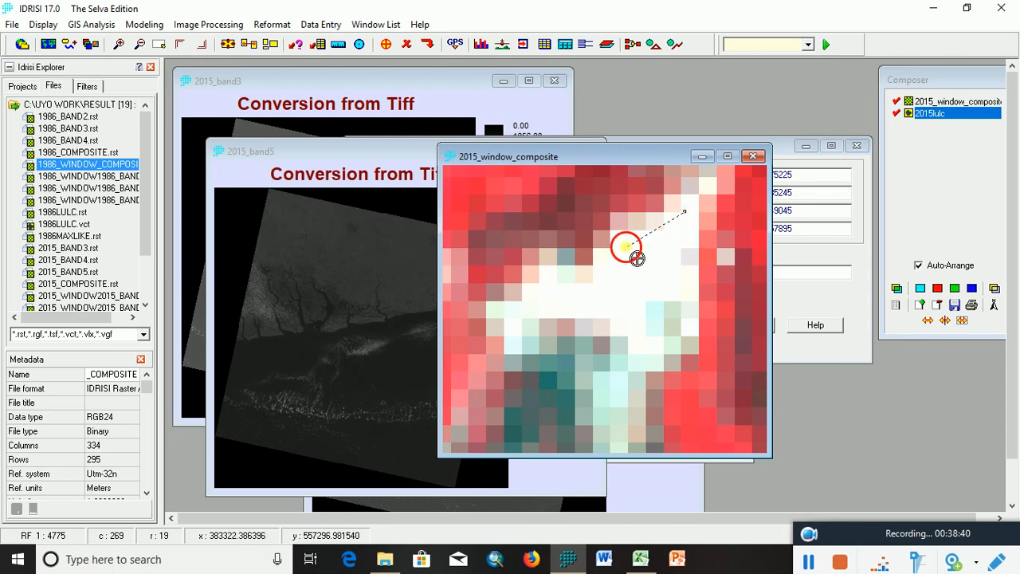
pyautogui.click(549, 273)
pyautogui.click(515, 332)
pyautogui.click(565, 307)
pyautogui.click(607, 309)
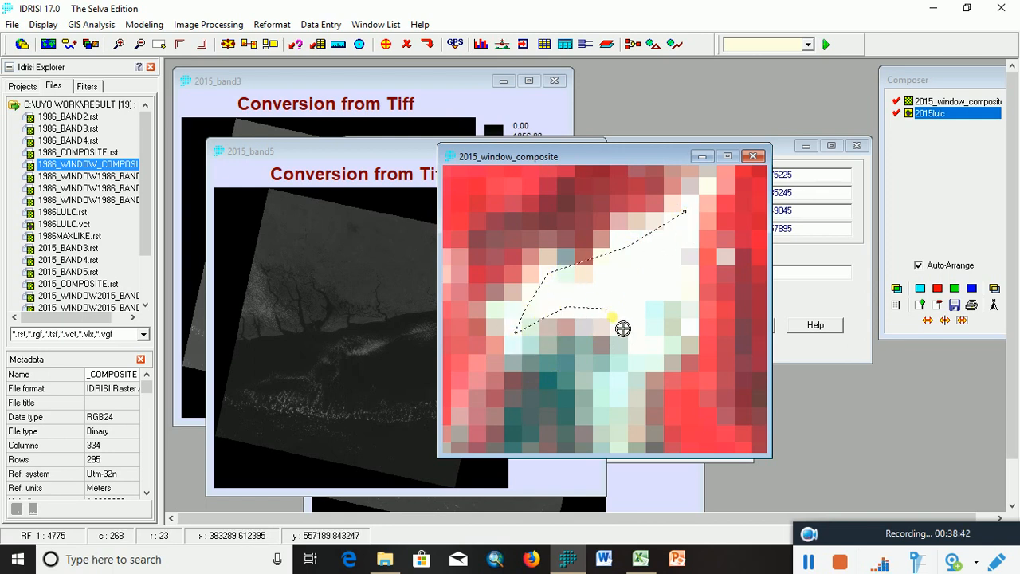
pyautogui.click(629, 341)
pyautogui.click(658, 351)
pyautogui.click(682, 339)
pyautogui.click(693, 233)
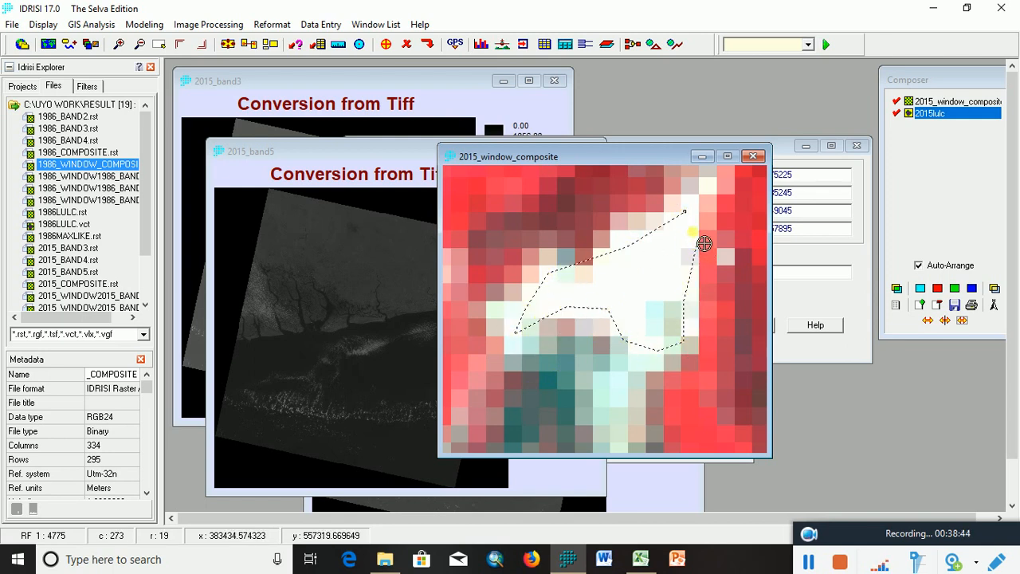
pyautogui.rightClick(697, 222)
# - Save the digitized training polygons to the 2015LULC vector layer
pyautogui.scroll(-4, 685, 239)
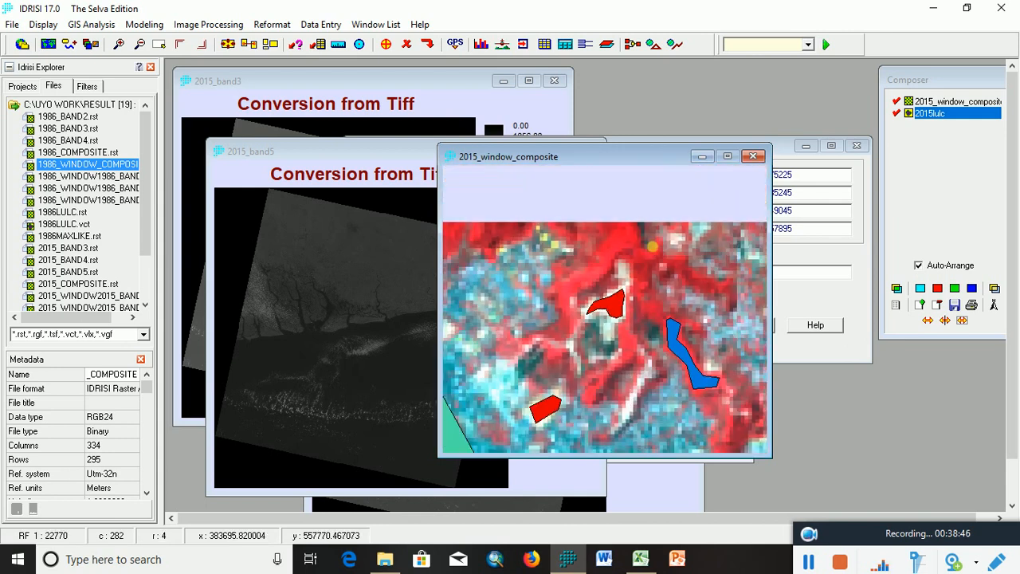
pyautogui.moveTo(459, 419); pyautogui.dragTo(573, 348)
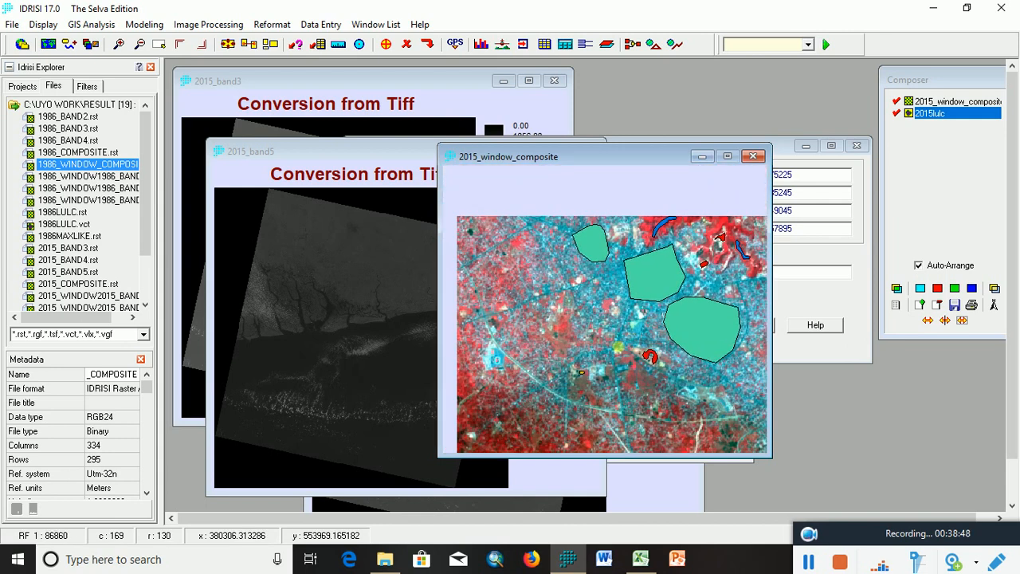
pyautogui.moveTo(506, 358); pyautogui.dragTo(572, 337)
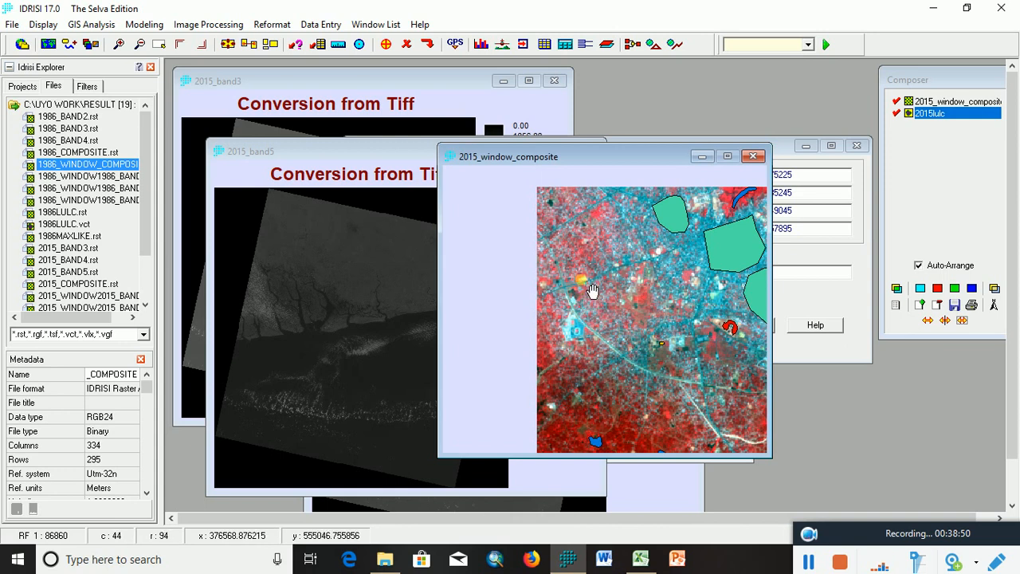
pyautogui.scroll(4, 591, 301)
pyautogui.scroll(-5, 644, 313)
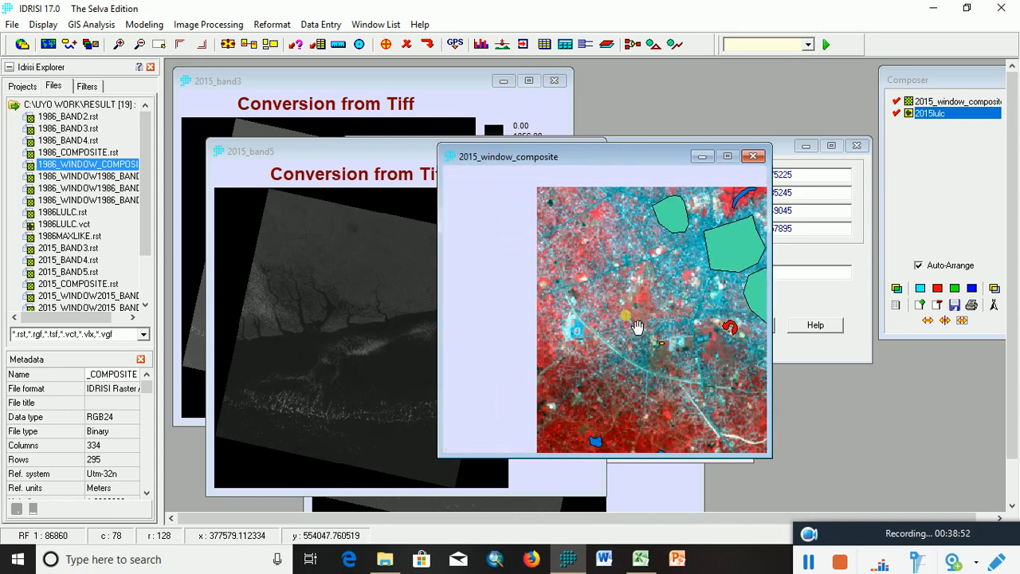
pyautogui.moveTo(710, 356); pyautogui.dragTo(632, 356)
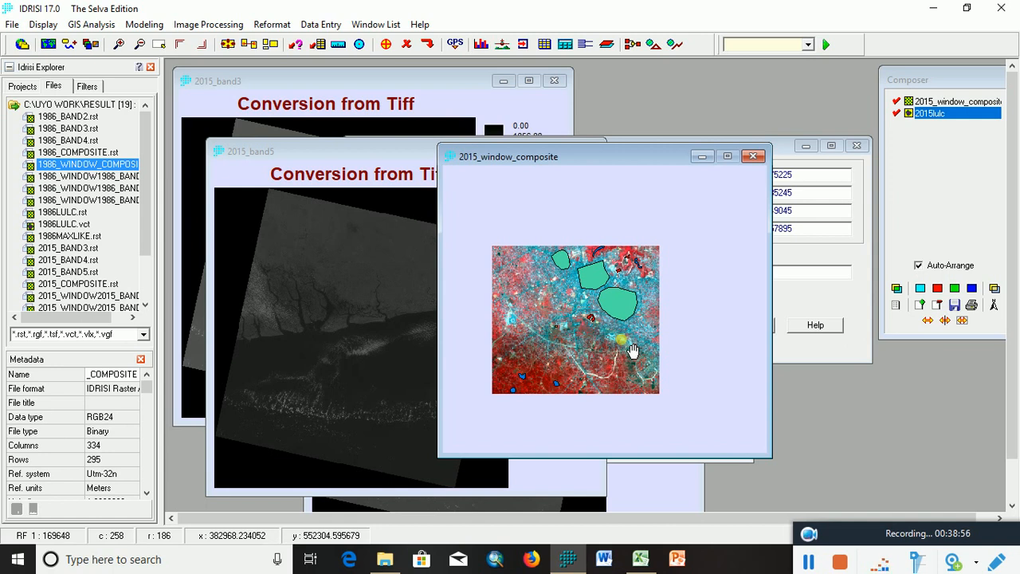
pyautogui.click(428, 44)
pyautogui.click(548, 323)
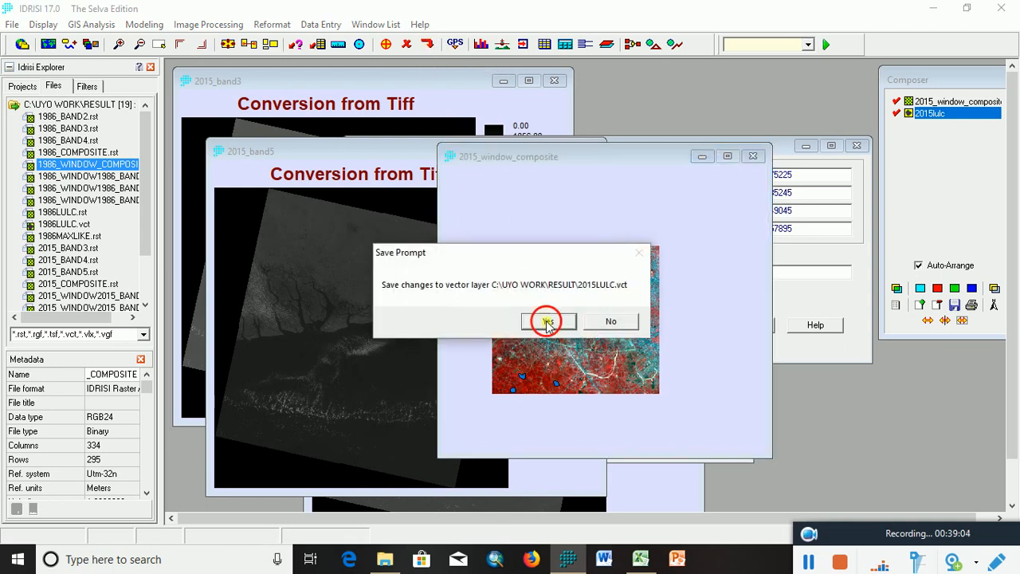
# - Start MAKESIG signature extraction and choose 2015LULC as the vector file defining the training sites
pyautogui.click(188, 25)
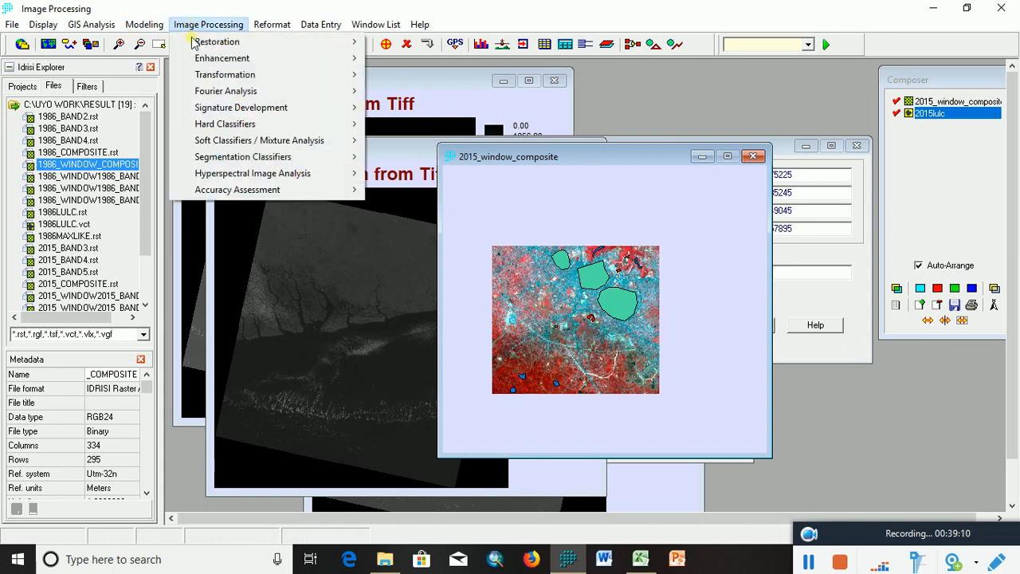
pyautogui.moveTo(231, 127)
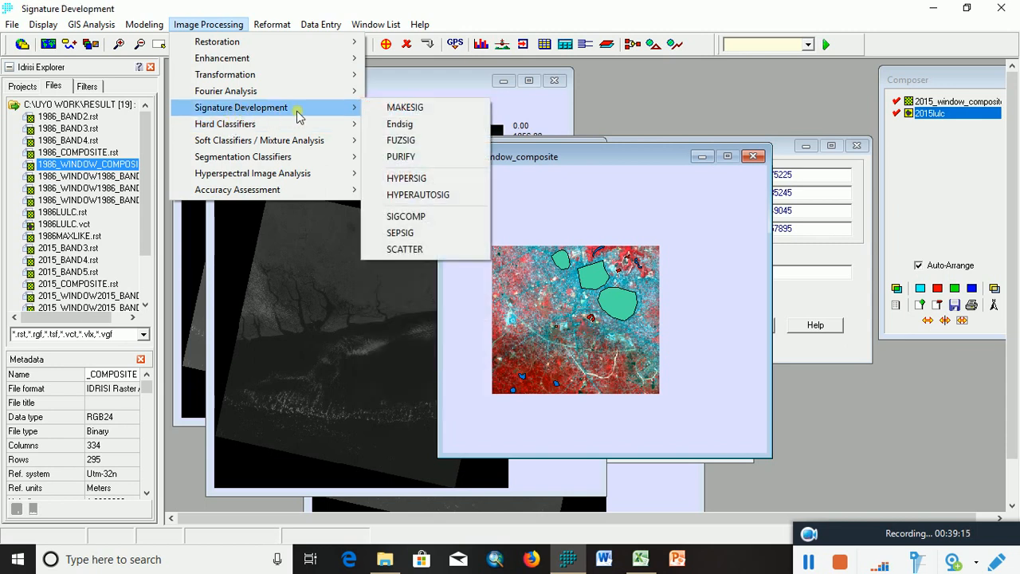
pyautogui.click(422, 110)
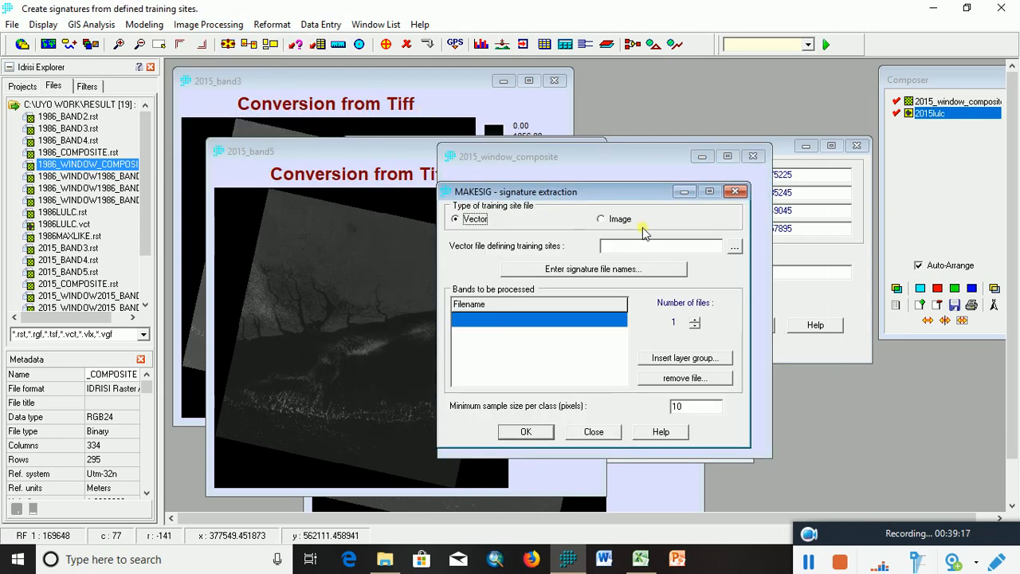
pyautogui.click(734, 248)
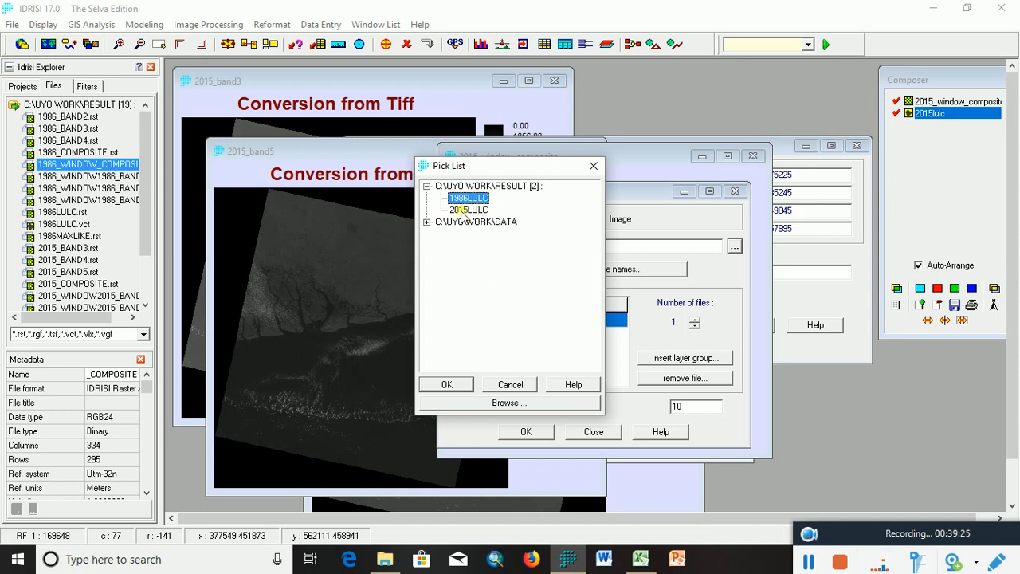
pyautogui.click(471, 210)
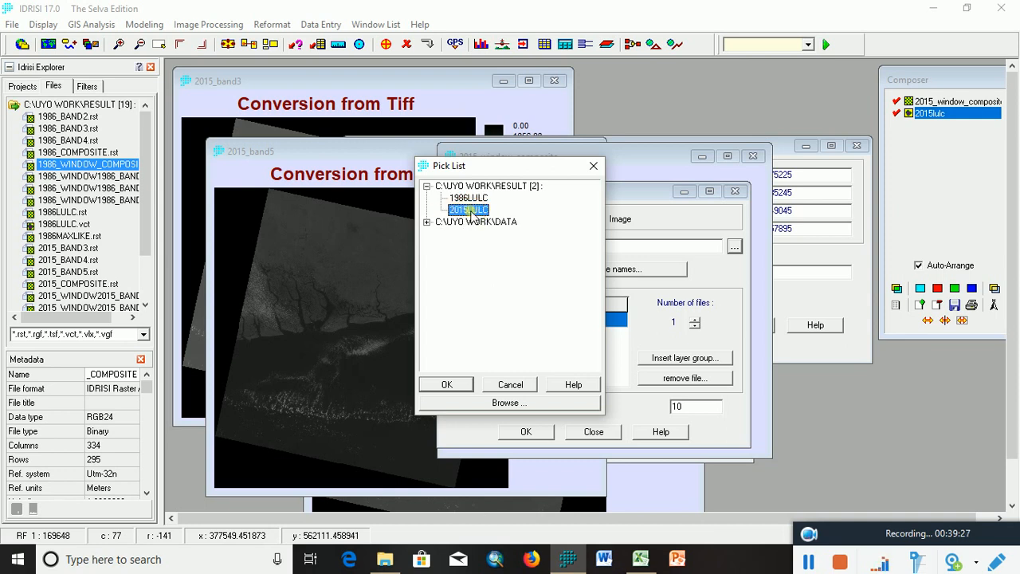
pyautogui.click(447, 385)
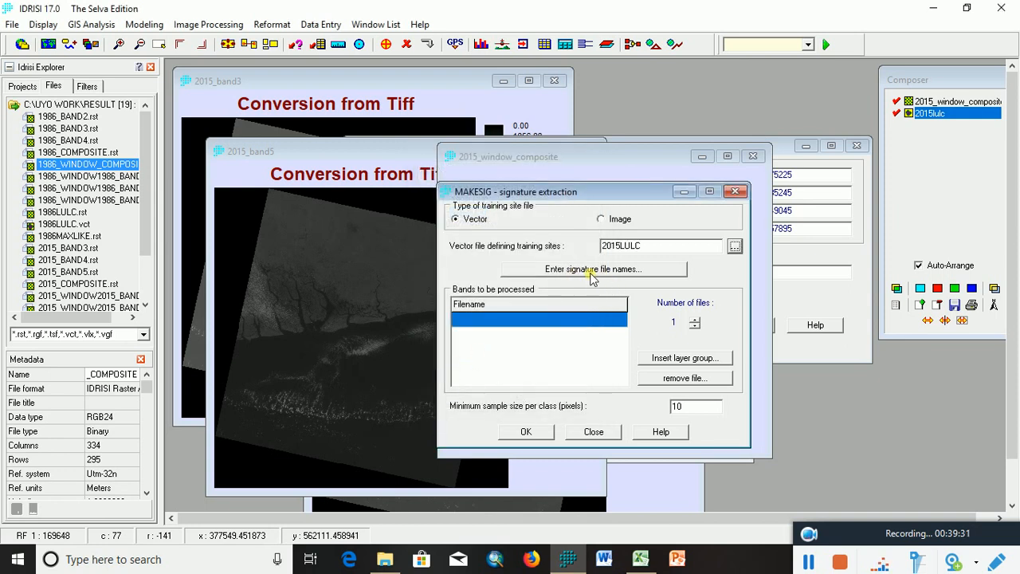
# - Name the signature files for training site IDs 1 to 4 BUILTUP, VEGETATION, WATERBODY and UNCULTIVATED LAND
pyautogui.click(591, 271)
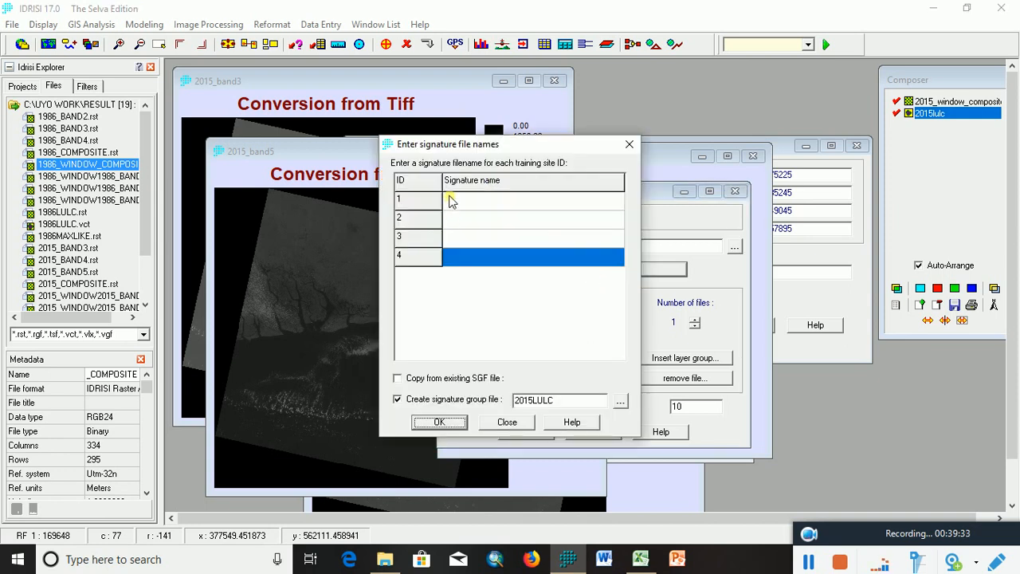
pyautogui.click(449, 202)
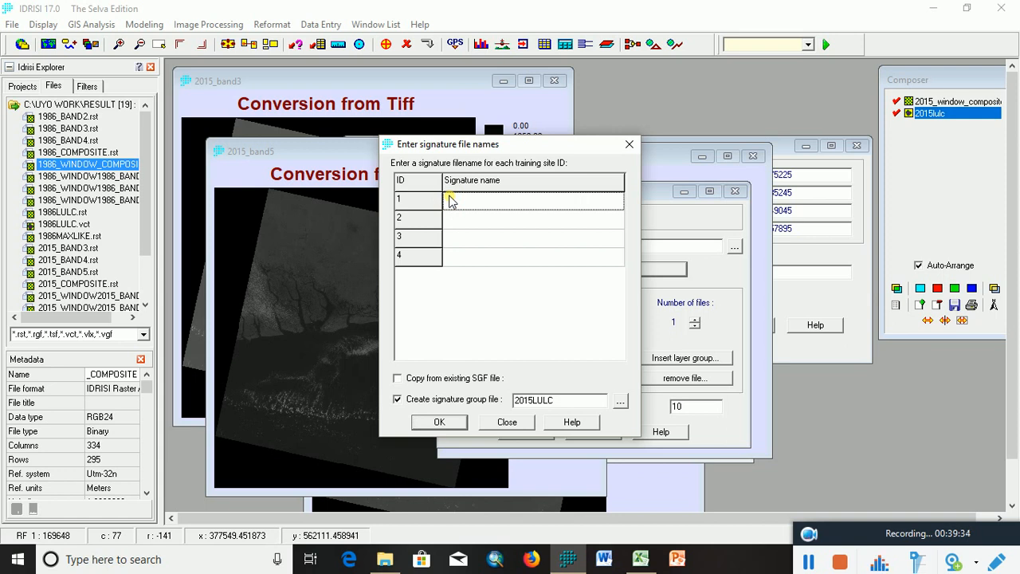
pyautogui.write('BUILTUP')
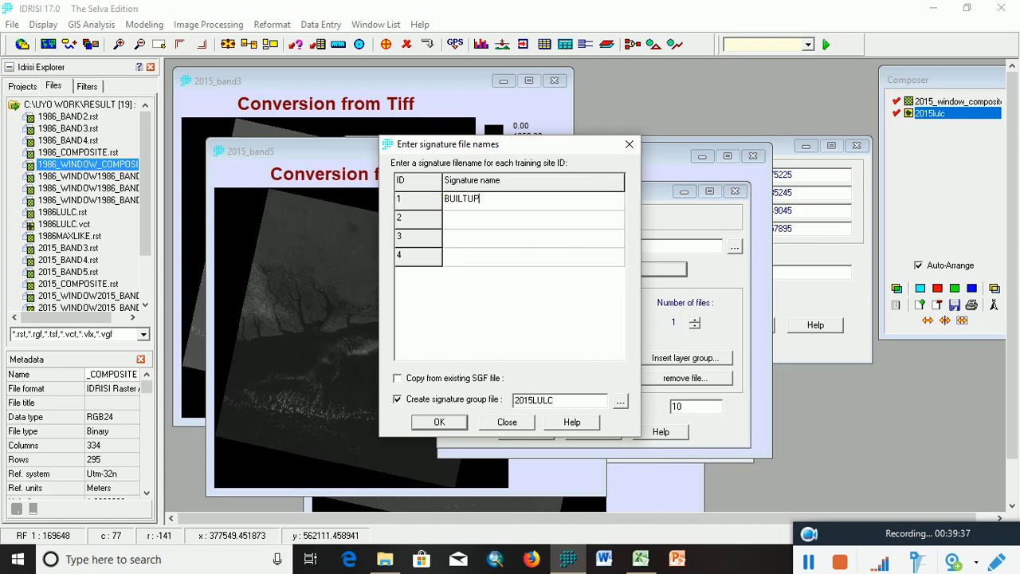
pyautogui.press('Return')
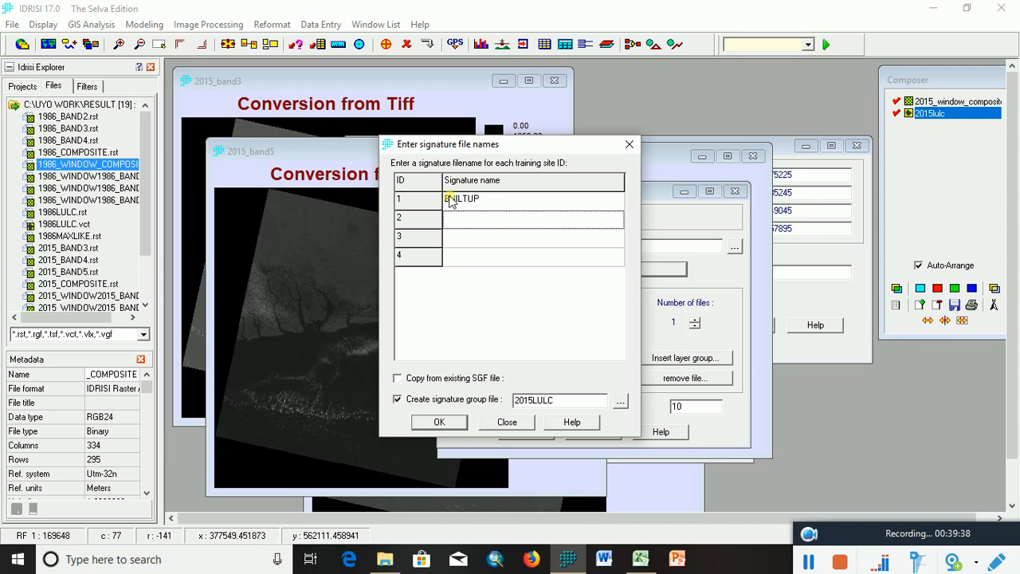
pyautogui.write('VEGETA')
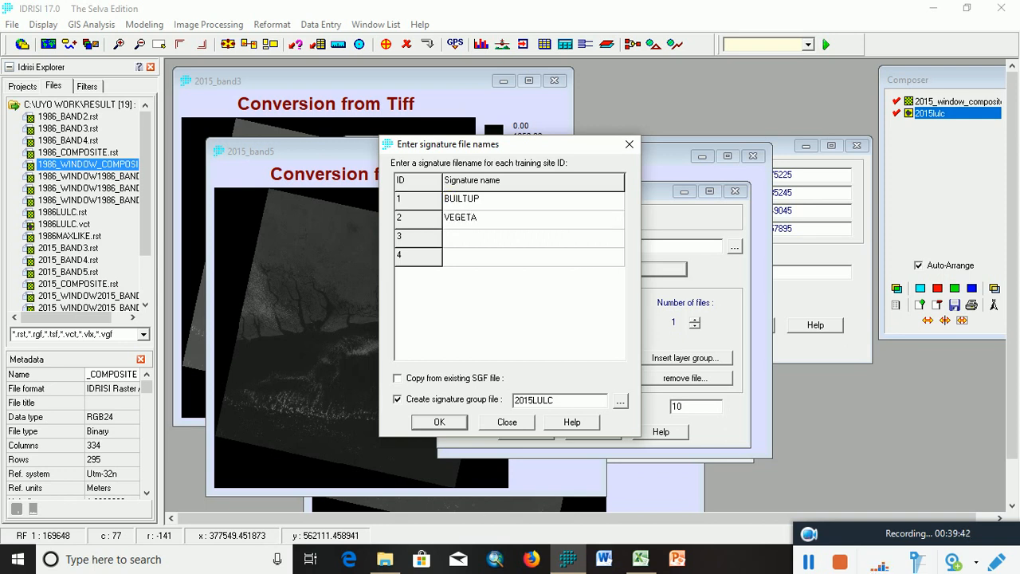
pyautogui.write('TION')
pyautogui.press('Return')
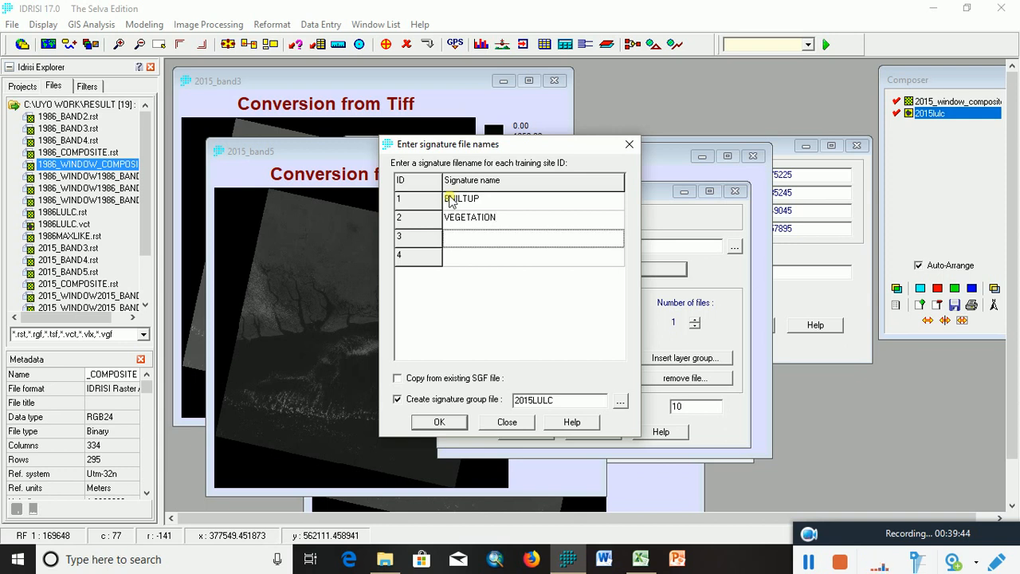
pyautogui.write('WATERBODY')
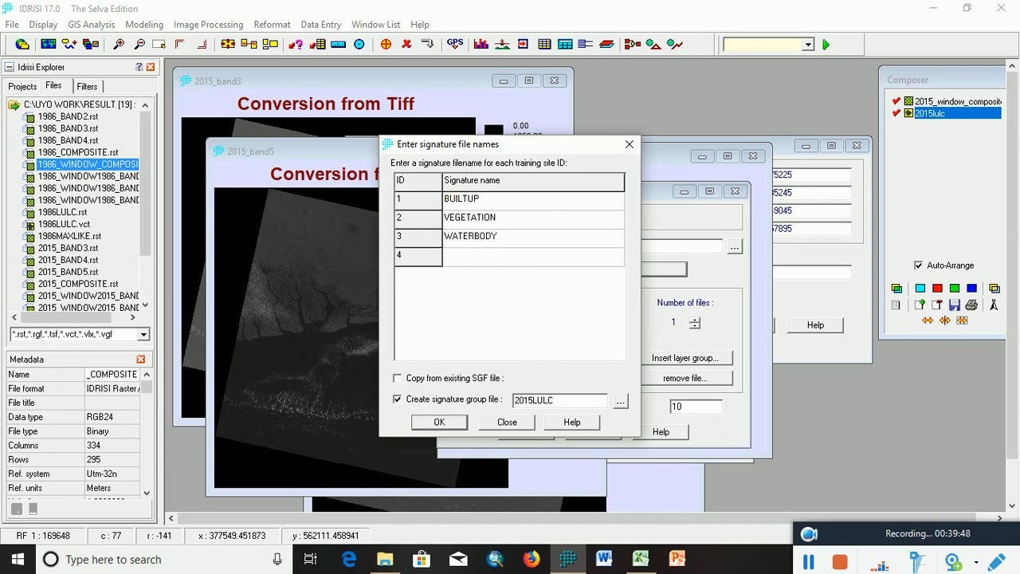
pyautogui.press('Return')
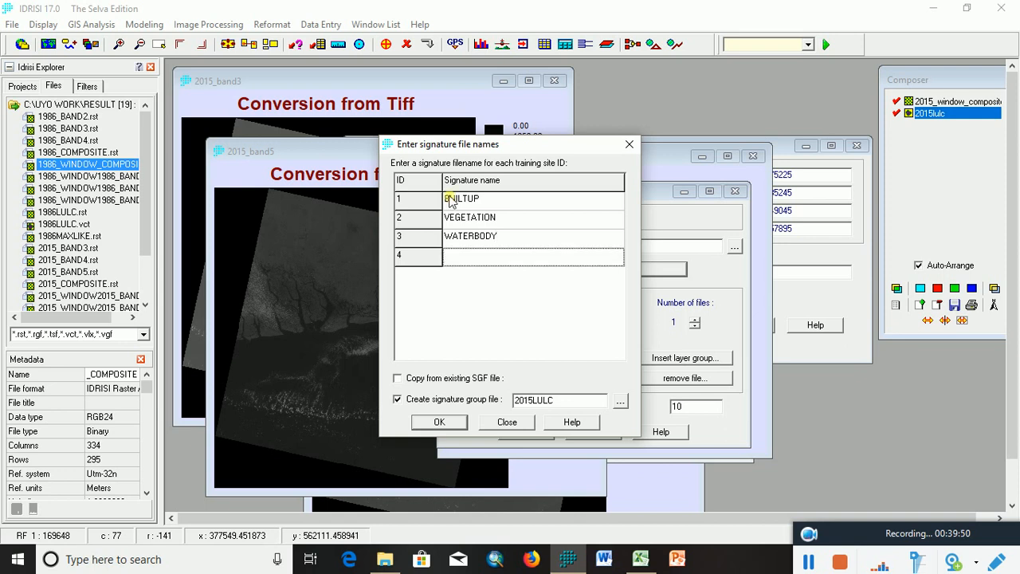
pyautogui.write('UNCULTIVATED LAND')
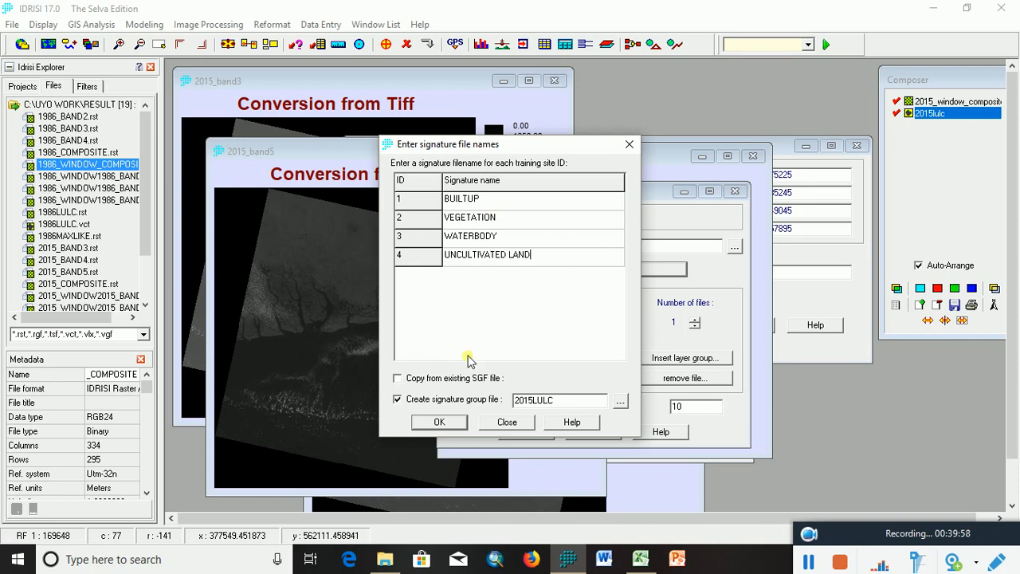
pyautogui.click(441, 424)
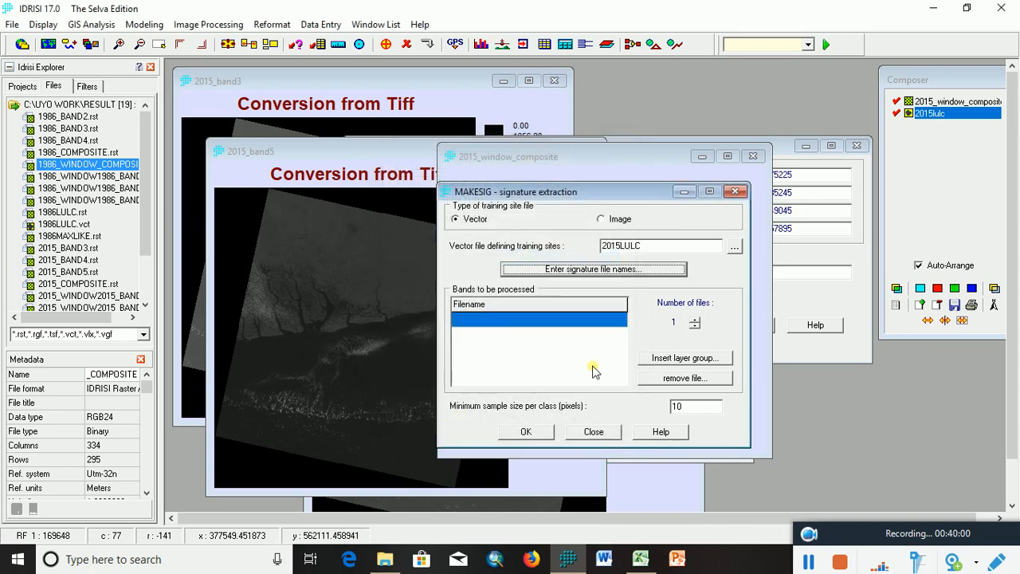
# - Set the number of band files to process to 3 and assign 2015_WINDOW2015_BAND3 as the first
pyautogui.click(695, 319)
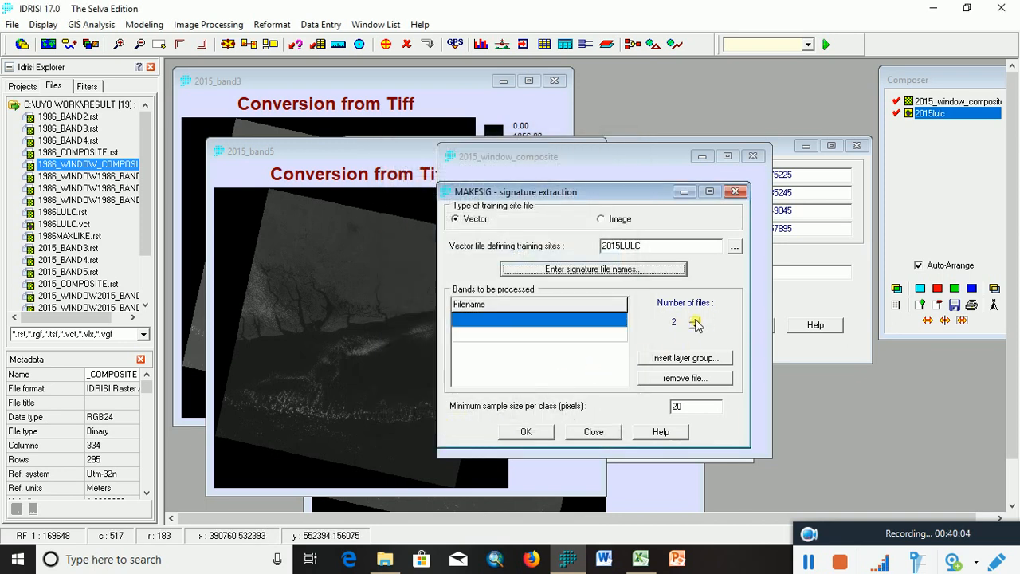
pyautogui.click(621, 321)
pyautogui.click(620, 321)
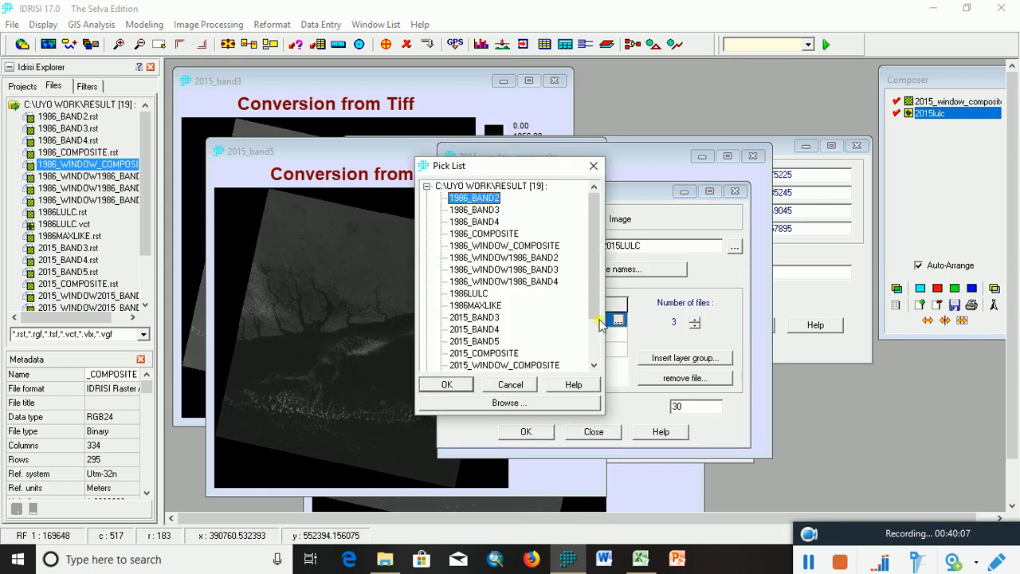
pyautogui.scroll(-1, 589, 329)
pyautogui.scroll(-1, 590, 330)
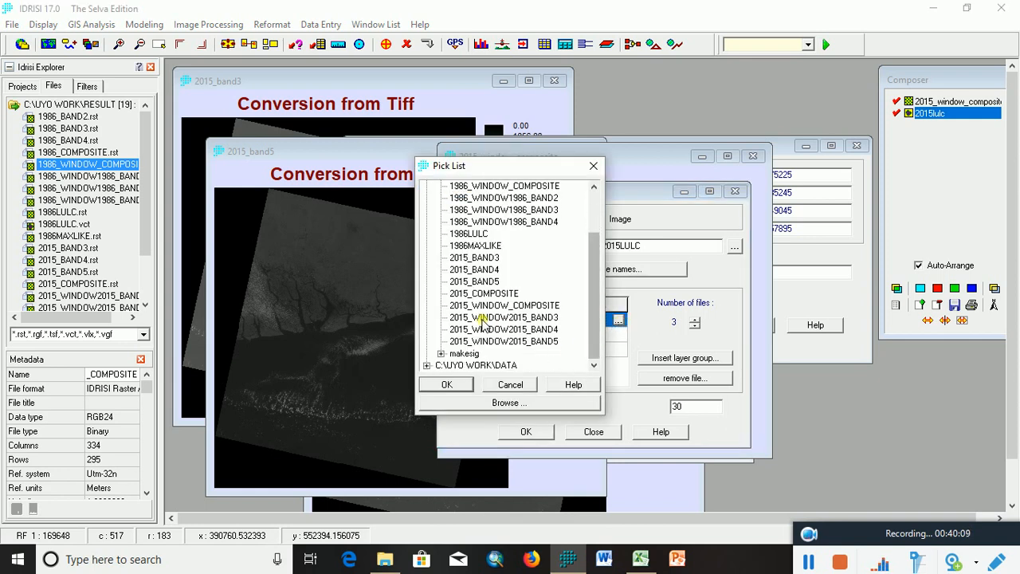
pyautogui.doubleClick(507, 319)
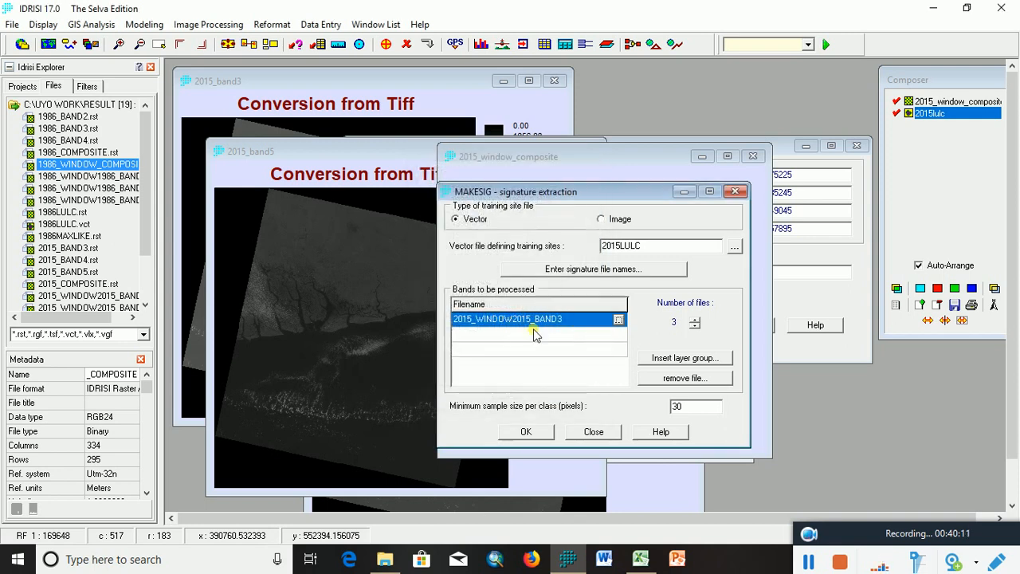
# - Assign 2015_WINDOW2015_BAND4 and 2015_WINDOW2015_BAND5 as the second and third bands to be processed
pyautogui.click(622, 337)
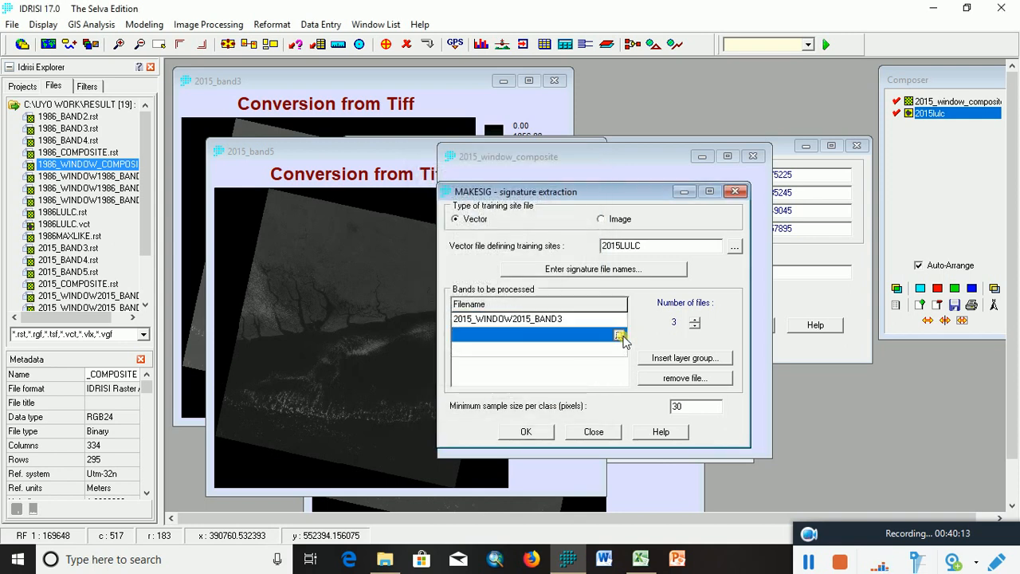
pyautogui.click(618, 334)
pyautogui.scroll(-2, 505, 351)
pyautogui.doubleClick(496, 329)
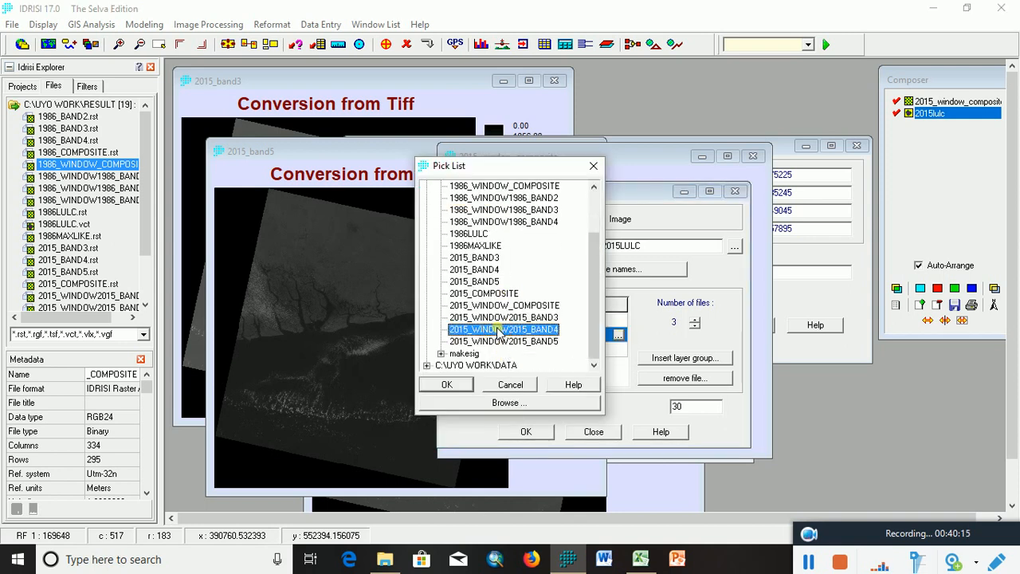
pyautogui.click(614, 351)
pyautogui.click(618, 351)
pyautogui.scroll(-2, 505, 354)
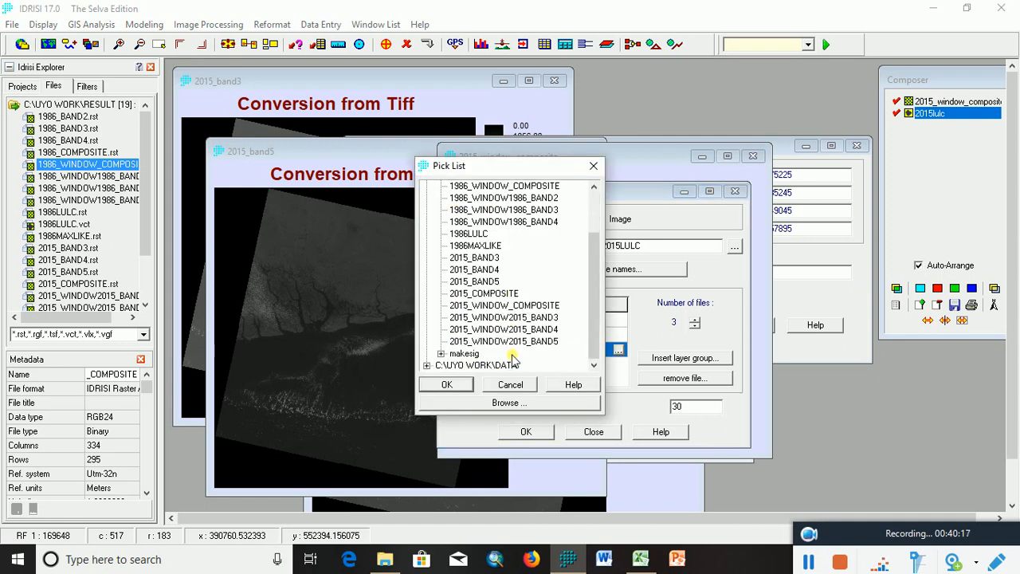
pyautogui.doubleClick(498, 341)
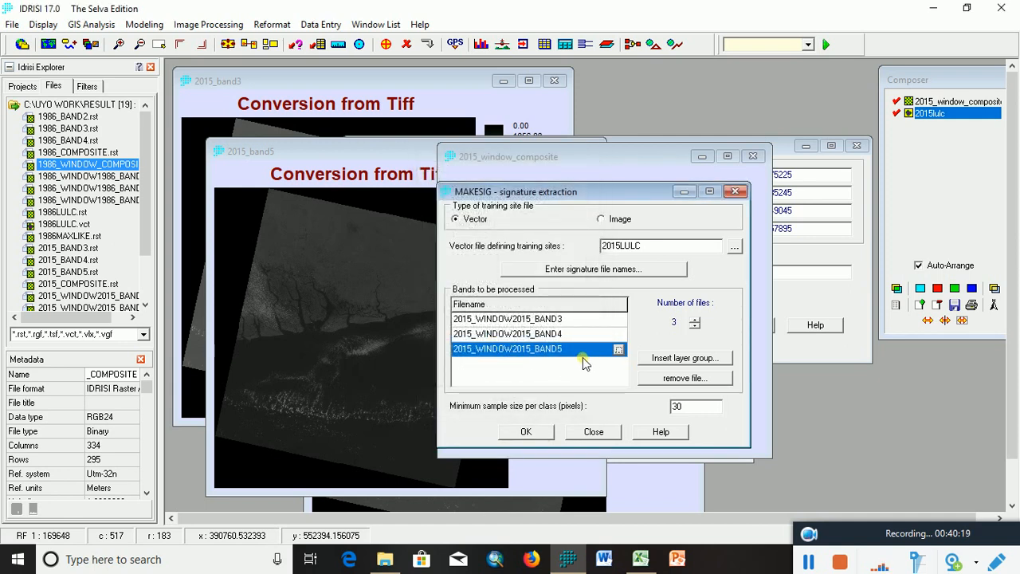
# - Run the signature extraction, overwriting all existing signature files of the same names
pyautogui.click(529, 432)
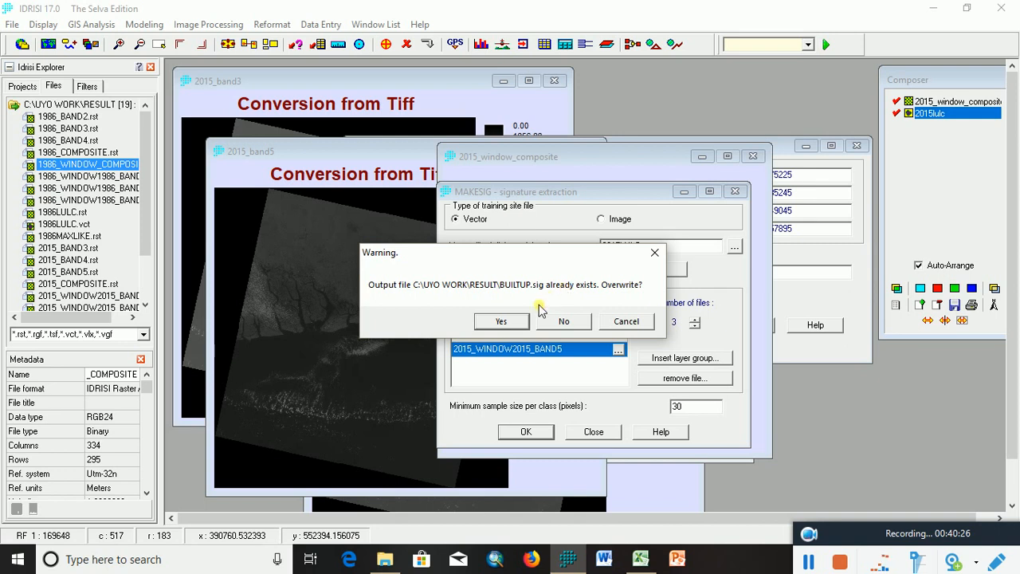
pyautogui.click(498, 326)
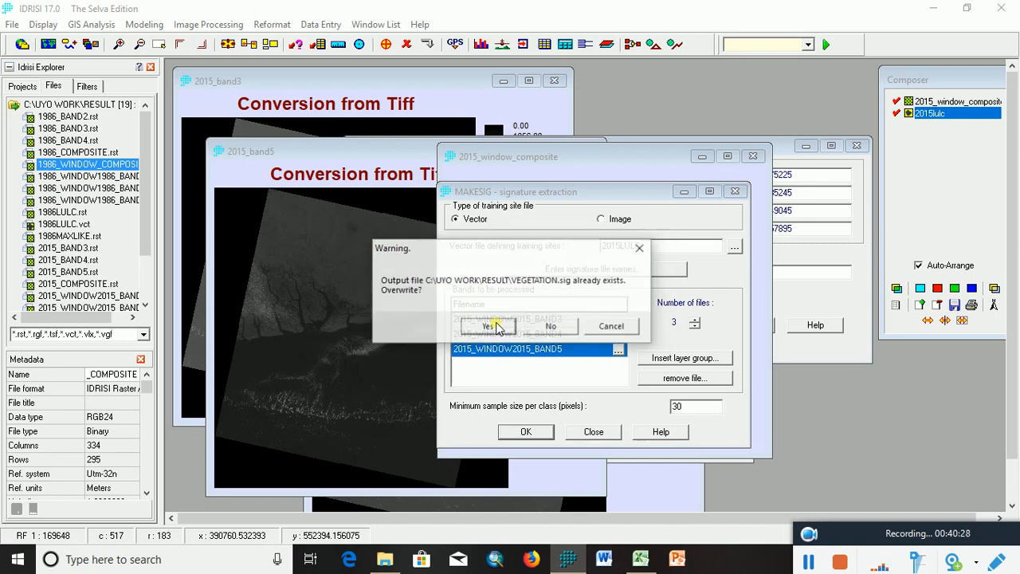
pyautogui.click(490, 326)
pyautogui.click(494, 326)
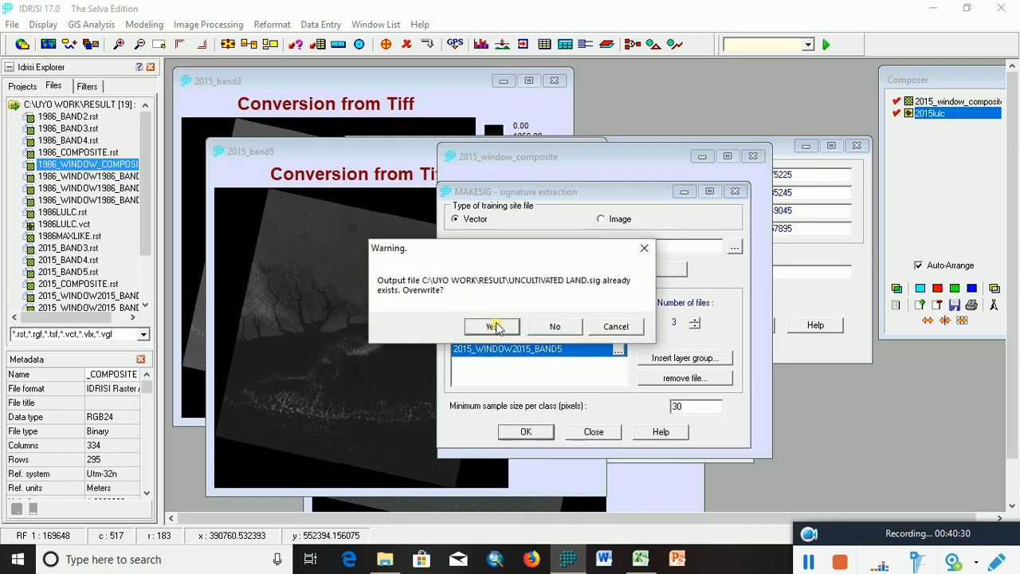
pyautogui.click(494, 327)
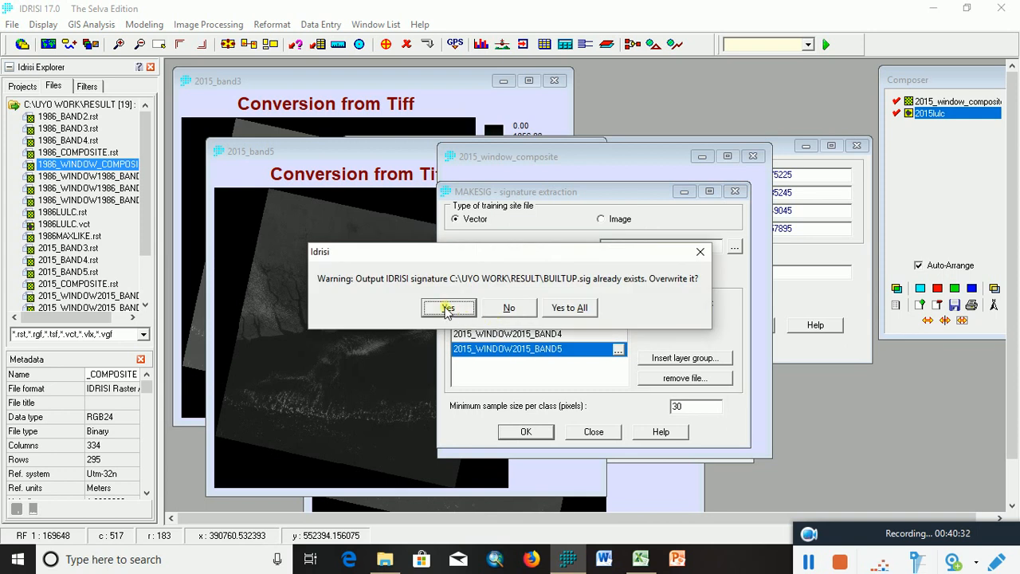
pyautogui.click(569, 308)
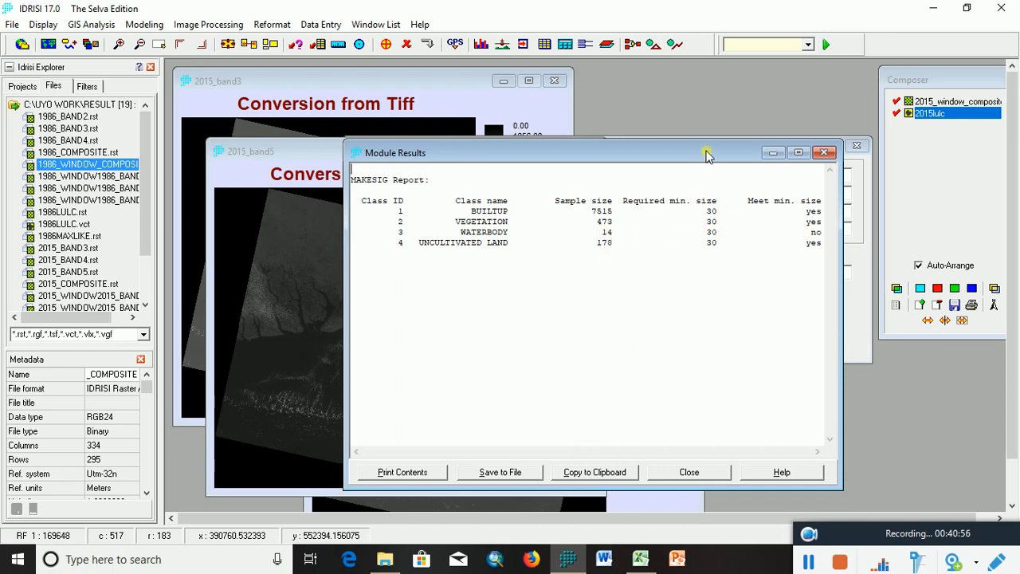
# - Check each class's sample size against the required minimum in the MAKESIG report, and close the report and MAKESIG
pyautogui.moveTo(707, 153); pyautogui.dragTo(657, 161)
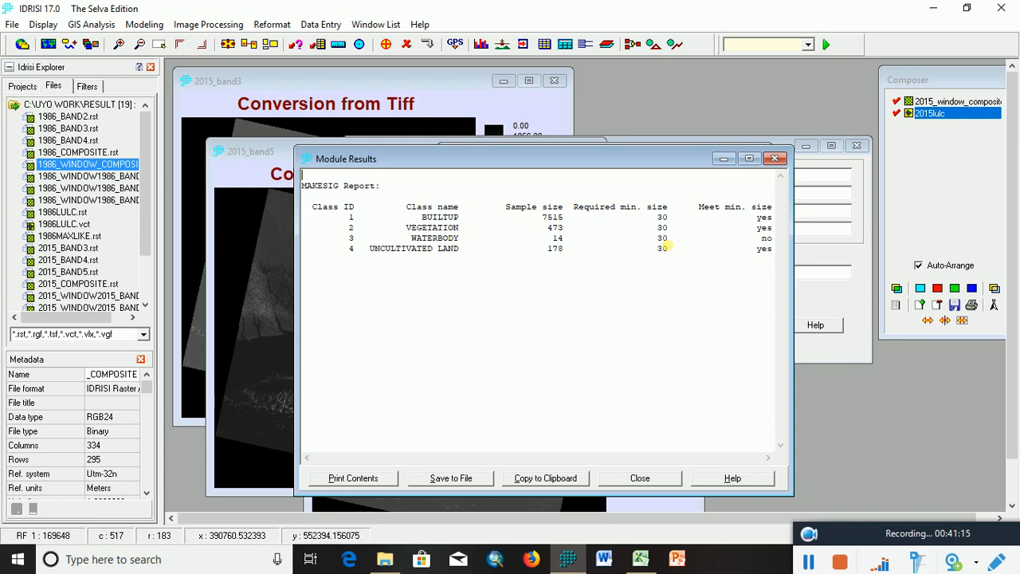
pyautogui.click(777, 160)
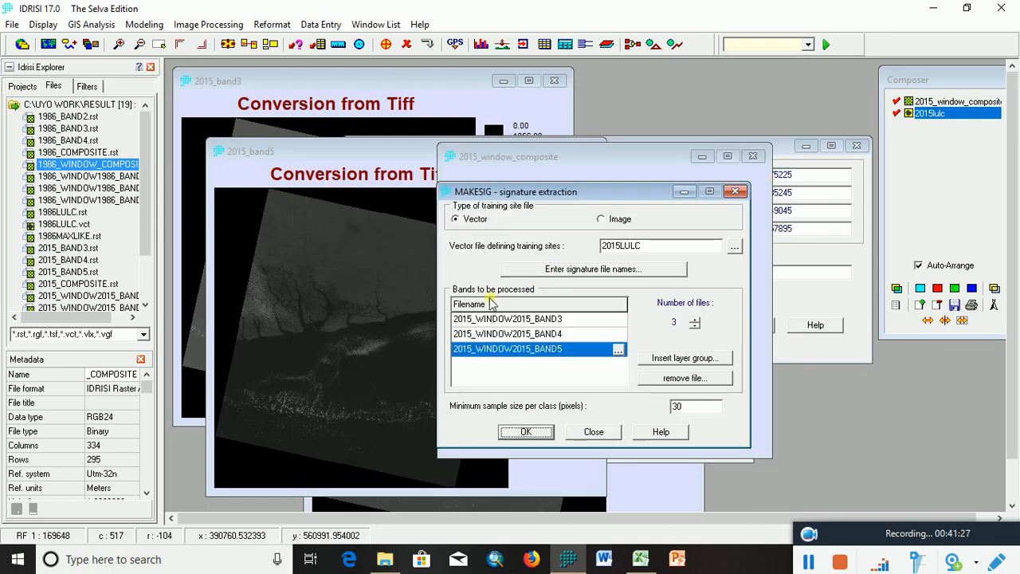
pyautogui.click(735, 191)
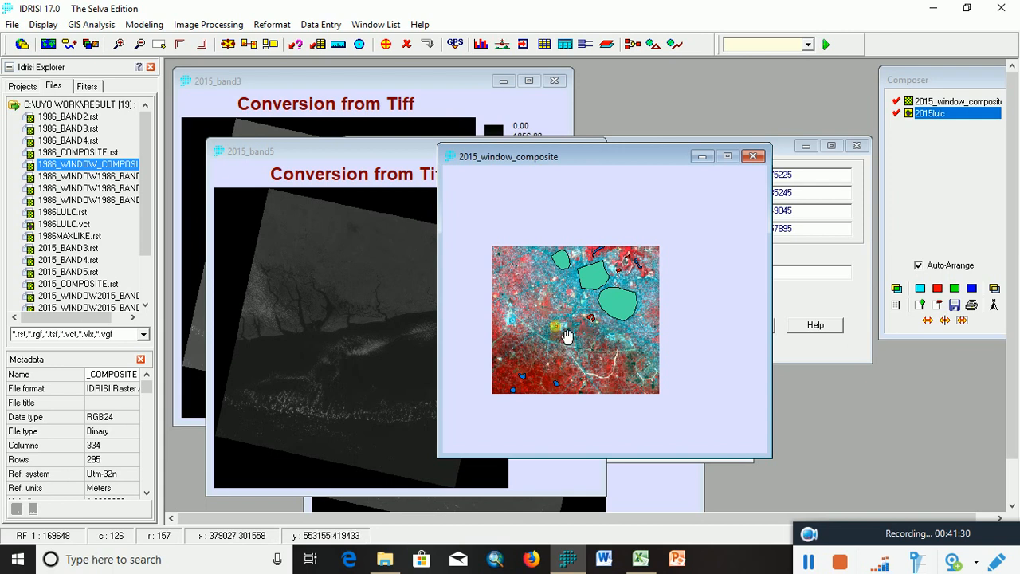
# - Examine the 2015 window composite for further undigitized dark-blue water pixels, from the northern polygons down to the southeastern edge
pyautogui.scroll(1, 567, 336)
pyautogui.scroll(4, 568, 336)
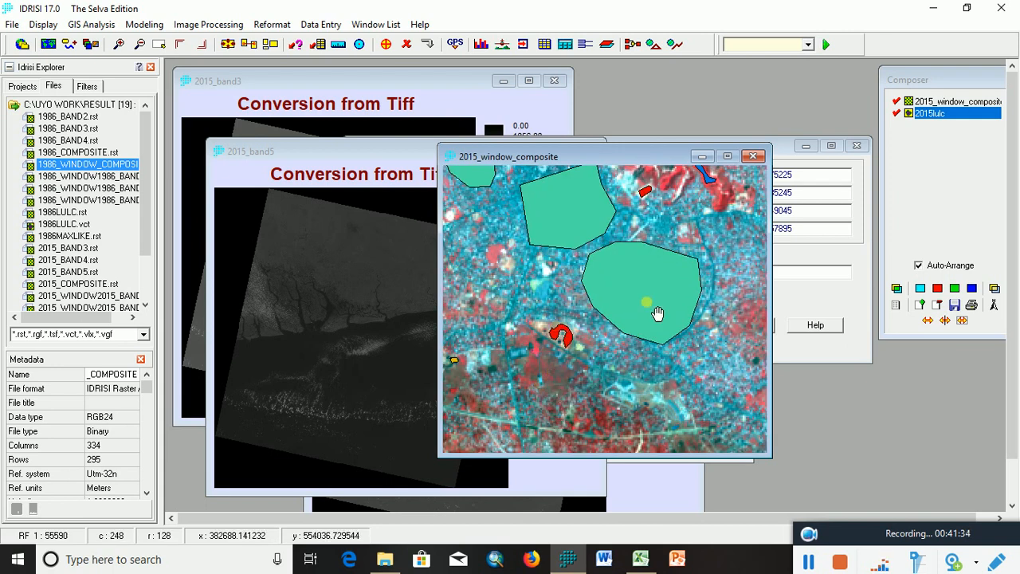
pyautogui.moveTo(658, 312); pyautogui.dragTo(620, 456)
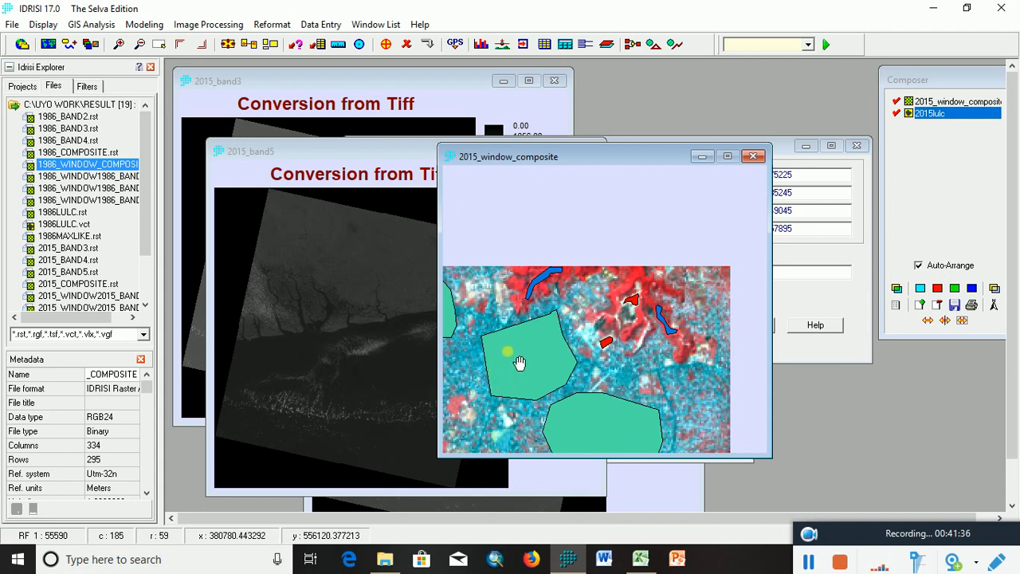
pyautogui.moveTo(526, 431); pyautogui.dragTo(529, 306)
pyautogui.moveTo(652, 414); pyautogui.dragTo(572, 289)
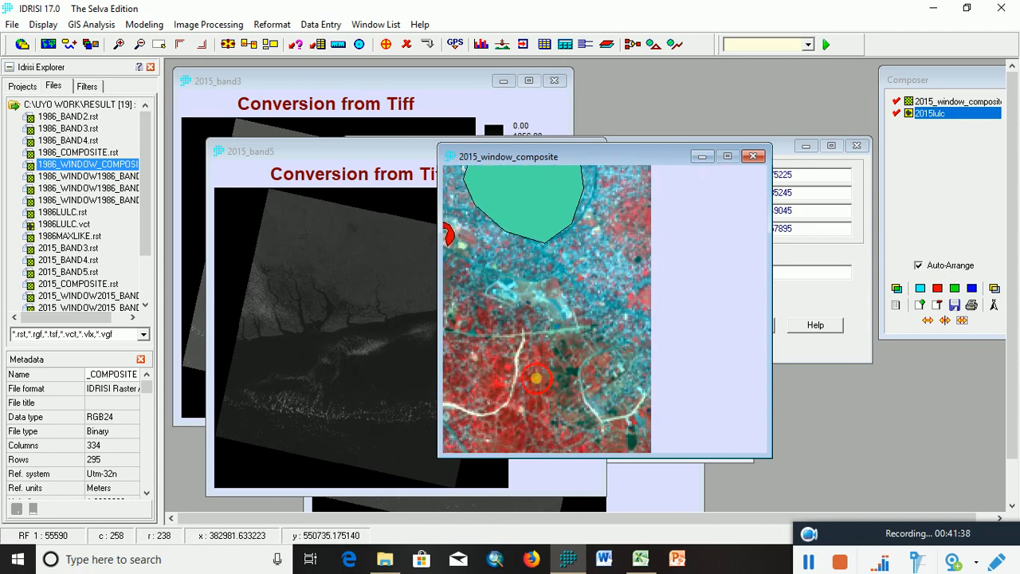
pyautogui.moveTo(537, 384); pyautogui.dragTo(565, 354)
pyautogui.moveTo(555, 401); pyautogui.dragTo(529, 363)
pyautogui.scroll(4, 662, 371)
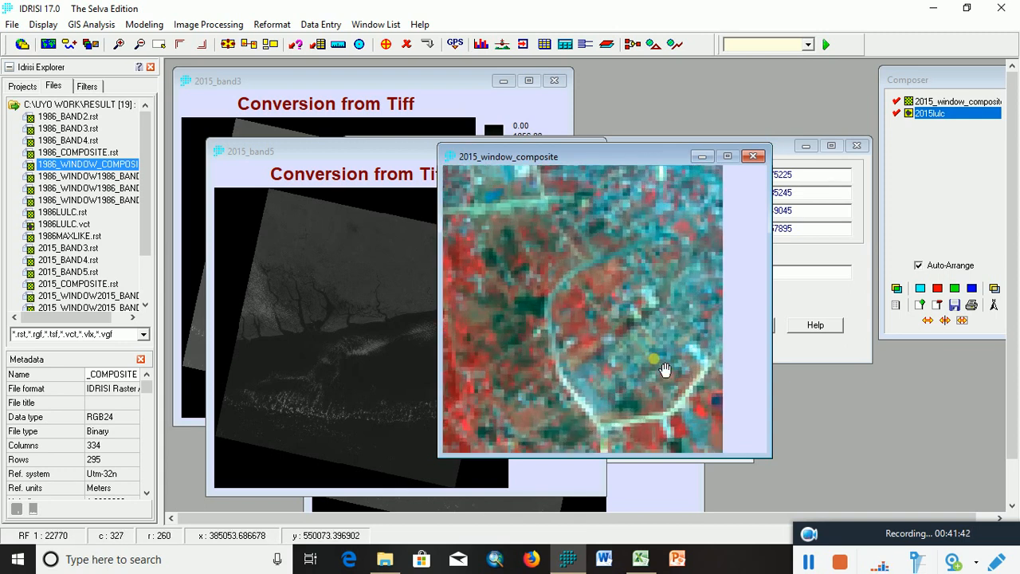
pyautogui.scroll(5, 612, 380)
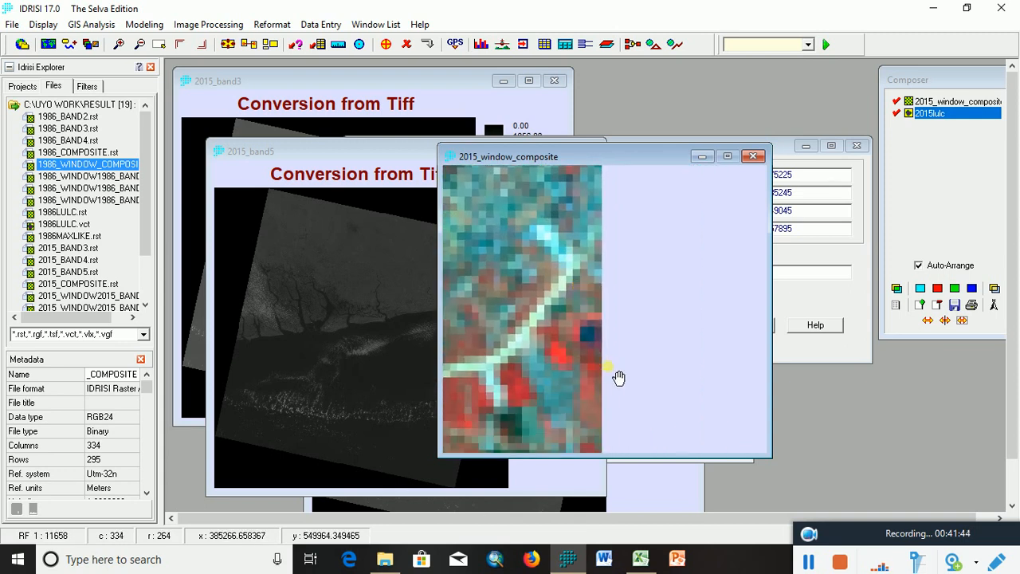
pyautogui.scroll(2, 562, 321)
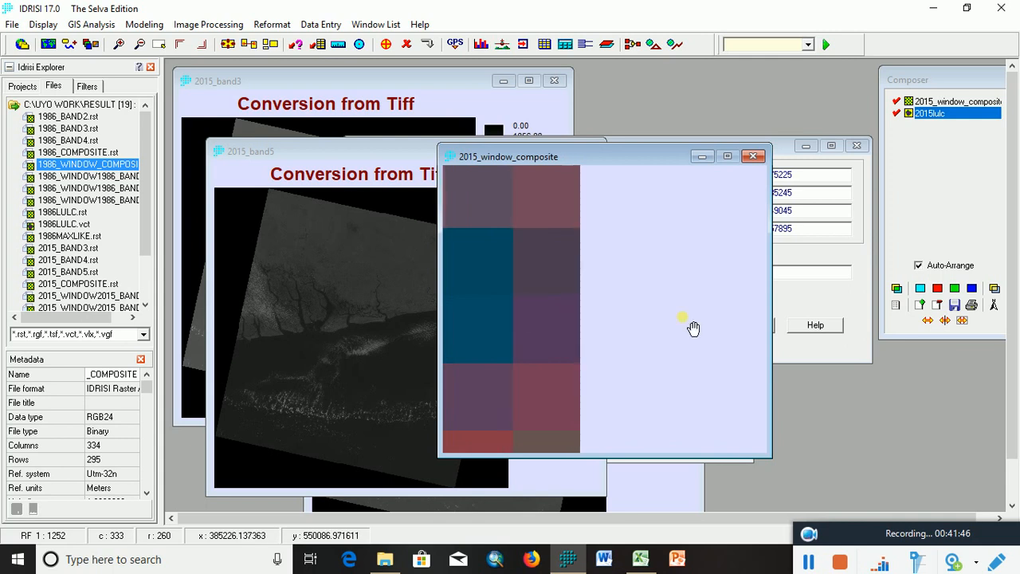
# - Digitize a square water-body polygon with ID 3 in the 2015LULC layer around the four dark-blue pixels near the southeastern edge
pyautogui.click(386, 46)
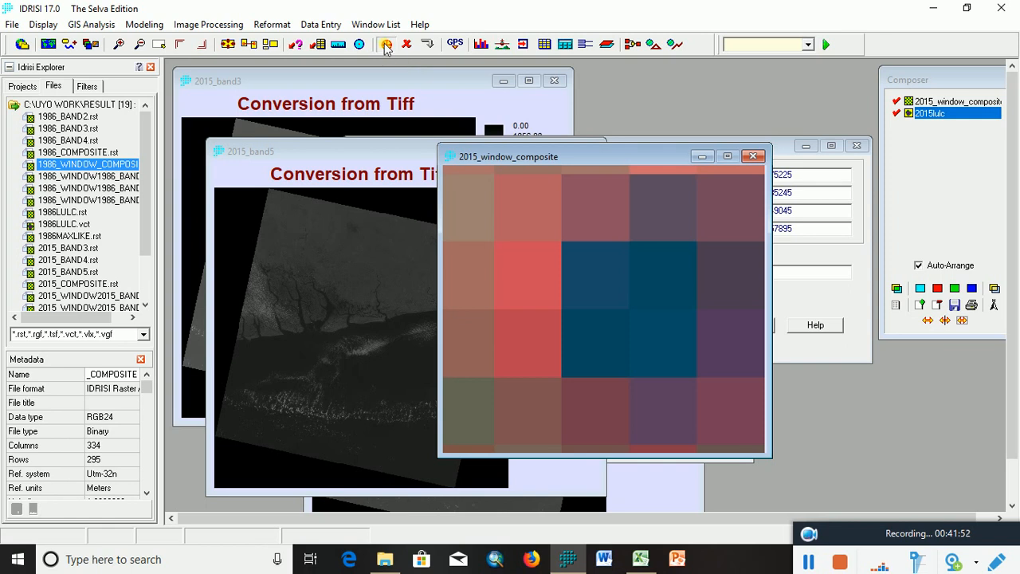
pyautogui.click(512, 394)
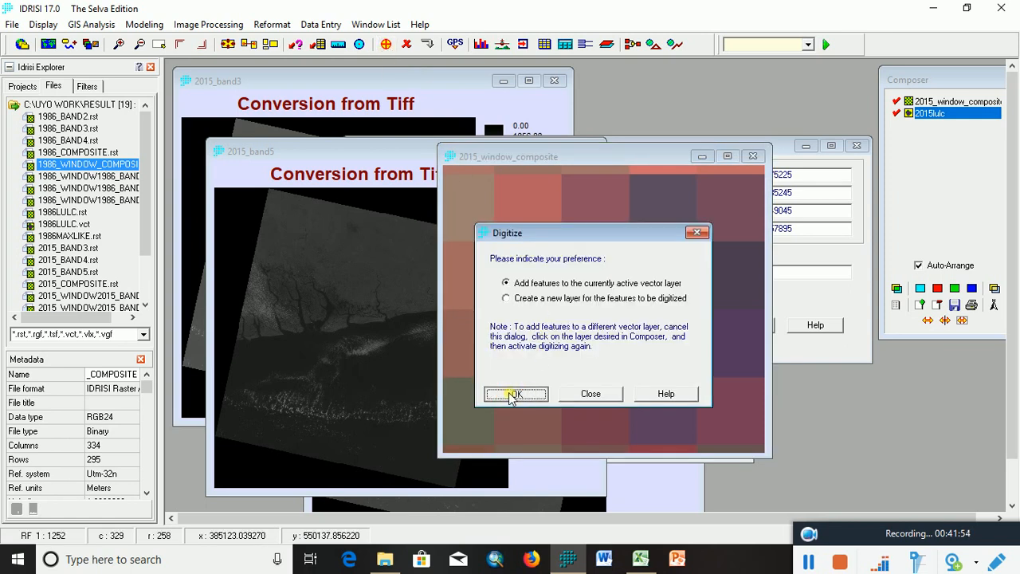
pyautogui.doubleClick(581, 361)
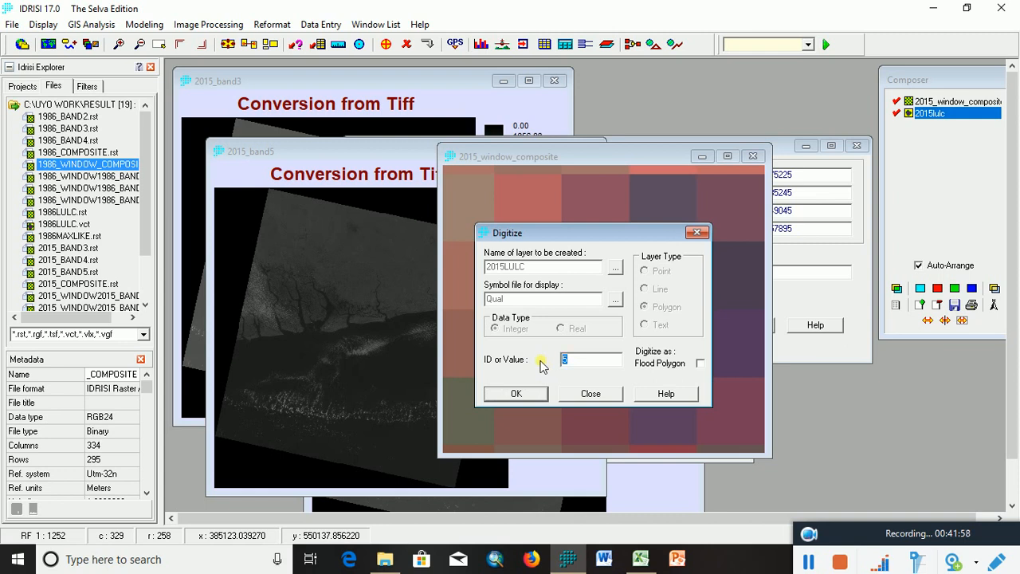
pyautogui.click(516, 393)
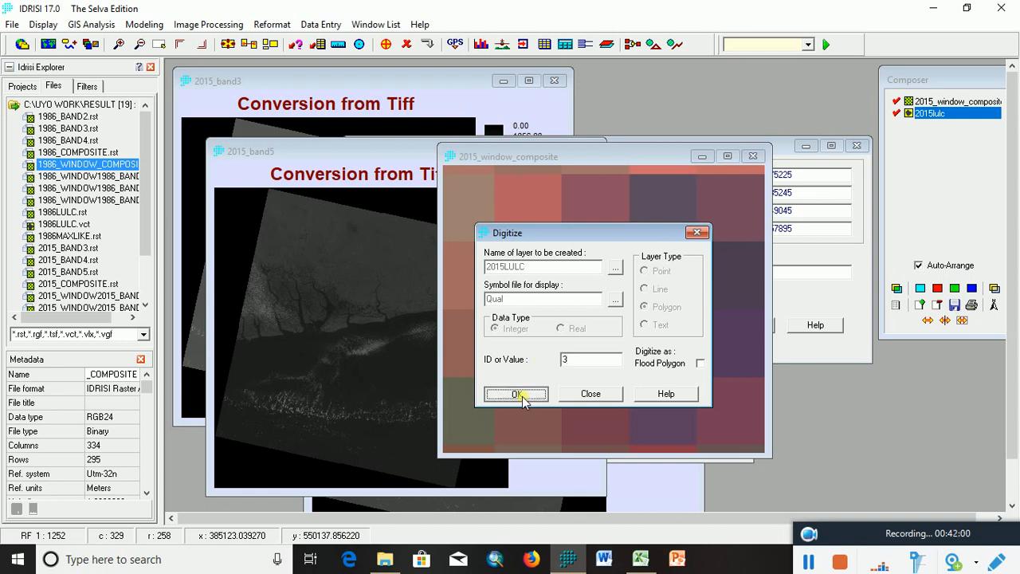
pyautogui.click(685, 245)
pyautogui.click(565, 244)
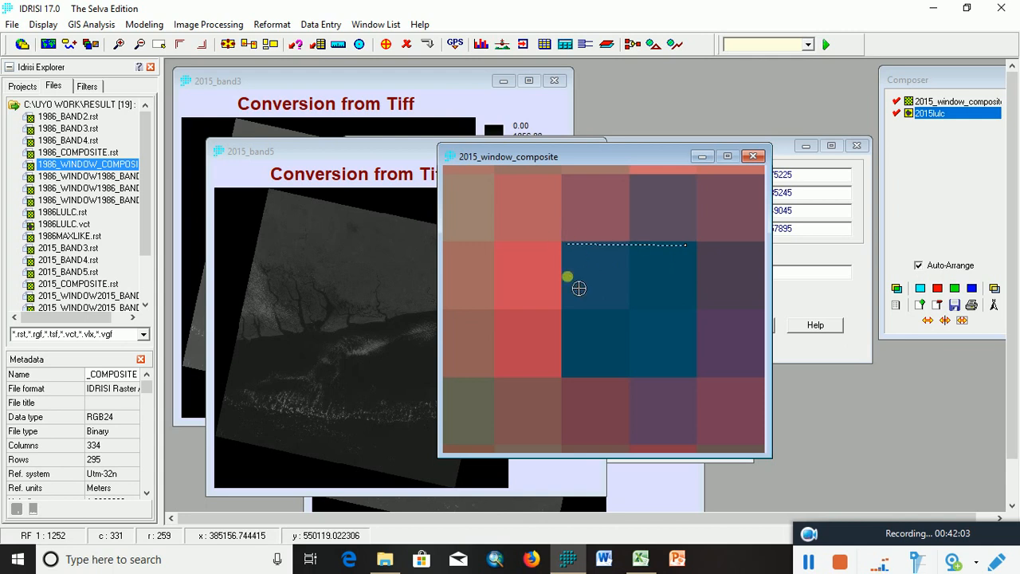
pyautogui.click(567, 367)
pyautogui.click(665, 375)
pyautogui.click(686, 371)
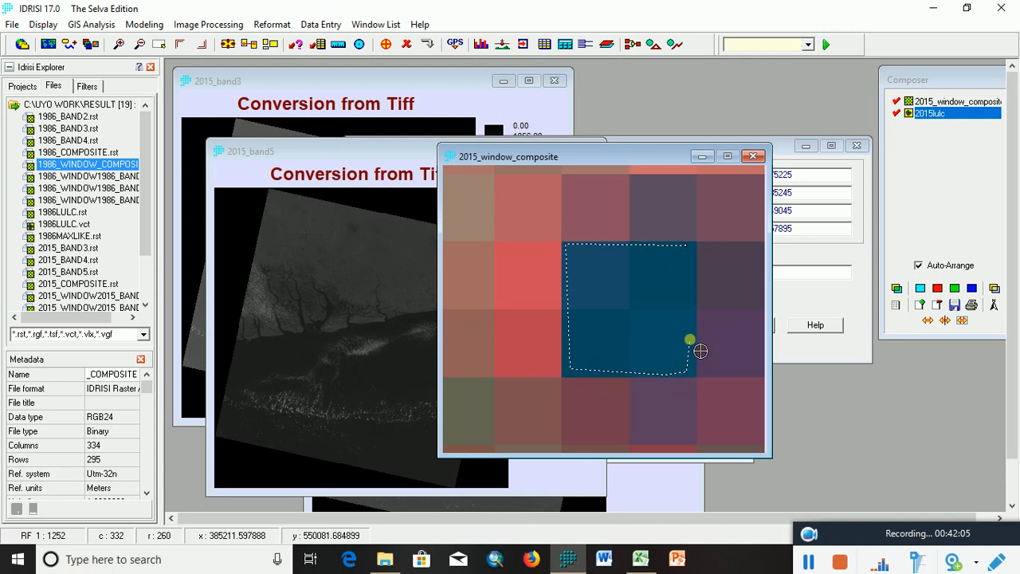
pyautogui.rightClick(687, 249)
# - Add another ID 3 polygon to 2015LULC around the elongated bright-blue pixel cluster just north of the pale east-west road
pyautogui.scroll(-5, 699, 255)
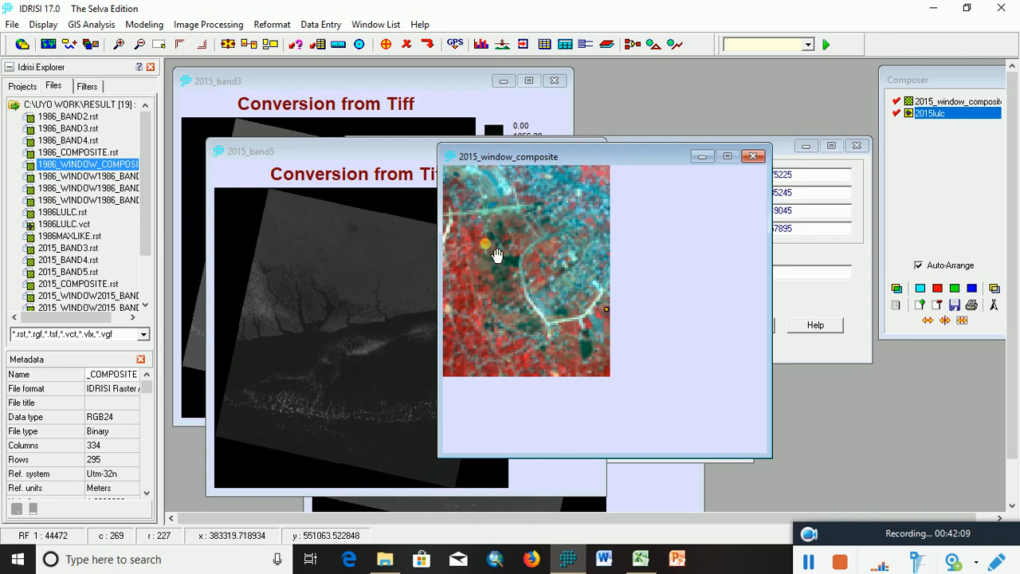
pyautogui.scroll(2, 496, 253)
pyautogui.scroll(3, 591, 322)
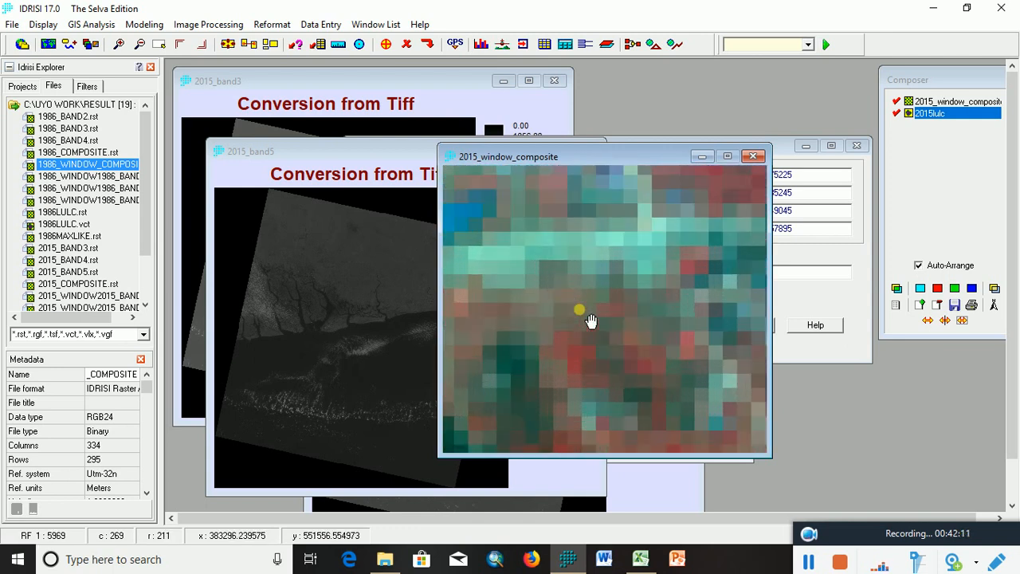
pyautogui.scroll(2, 483, 247)
pyautogui.scroll(2, 605, 358)
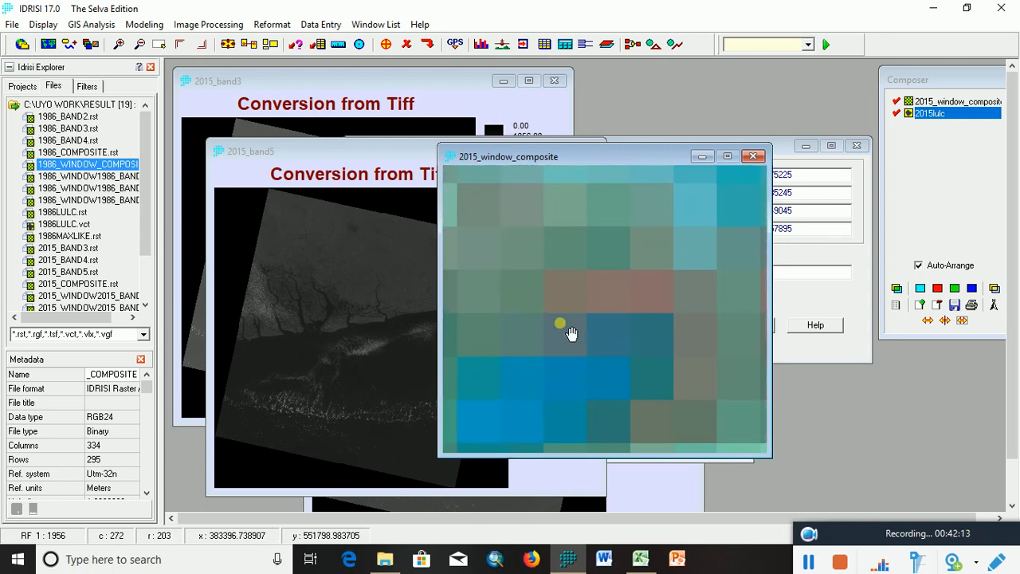
pyautogui.scroll(2, 619, 255)
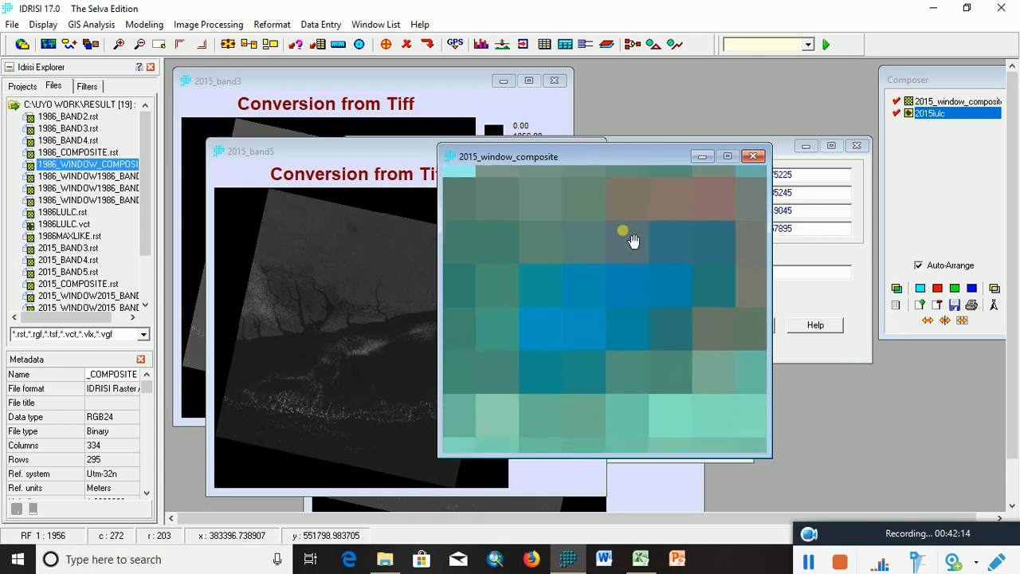
pyautogui.click(385, 44)
pyautogui.click(516, 396)
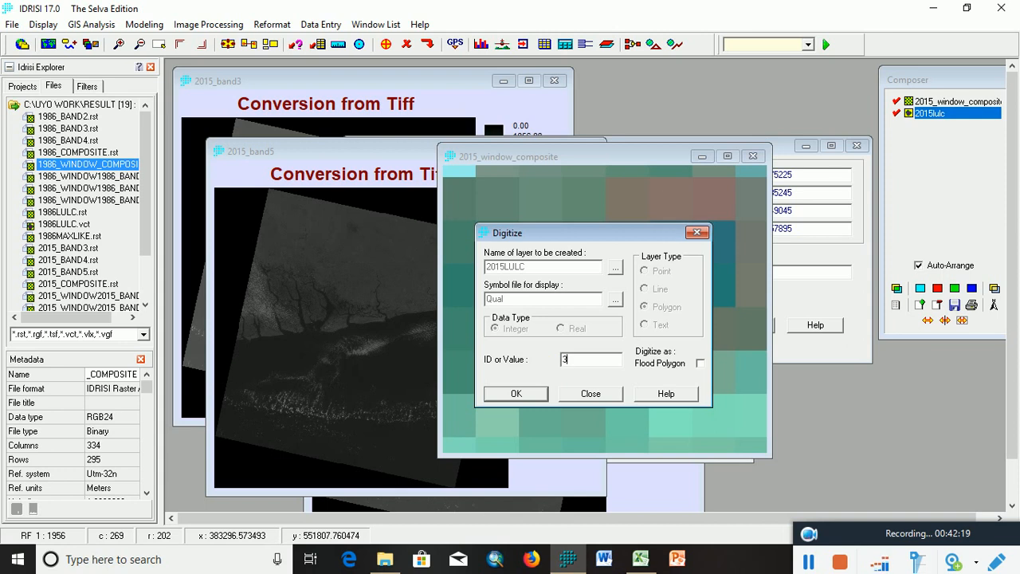
pyautogui.click(518, 393)
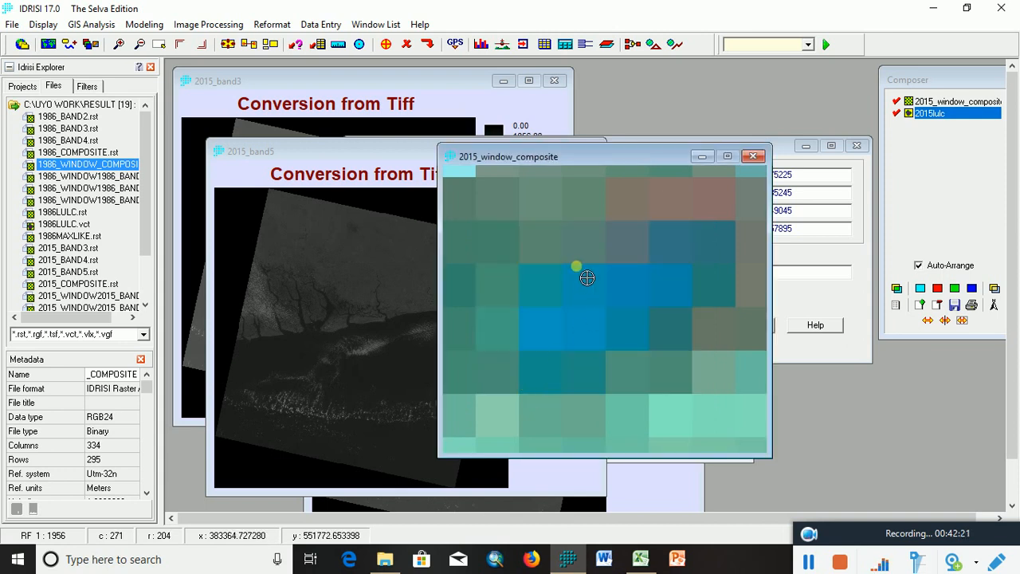
pyautogui.click(576, 264)
pyautogui.click(523, 271)
pyautogui.click(525, 335)
pyautogui.moveTo(585, 357)
pyautogui.mouseDown()
pyautogui.moveTo(632, 360)
pyautogui.moveTo(726, 272)
pyautogui.moveTo(677, 236)
pyautogui.moveTo(592, 253)
pyautogui.moveTo(585, 271)
pyautogui.mouseUp()
pyautogui.rightClick(590, 277)
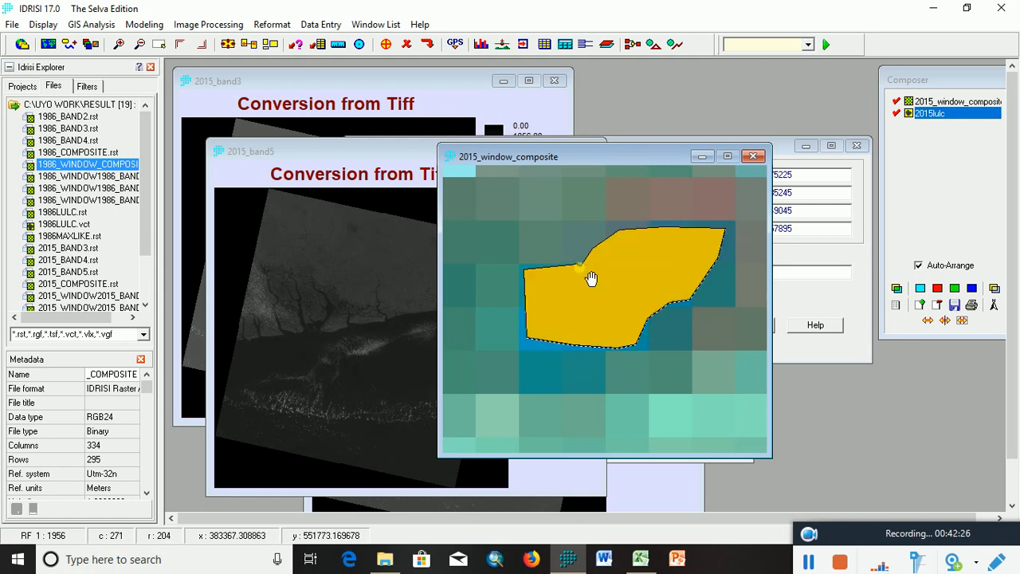
# - Add a third ID 3 polygon to 2015LULC around the small dark-blue pixel cluster southwest of the bright cyan patch
pyautogui.scroll(-4, 590, 279)
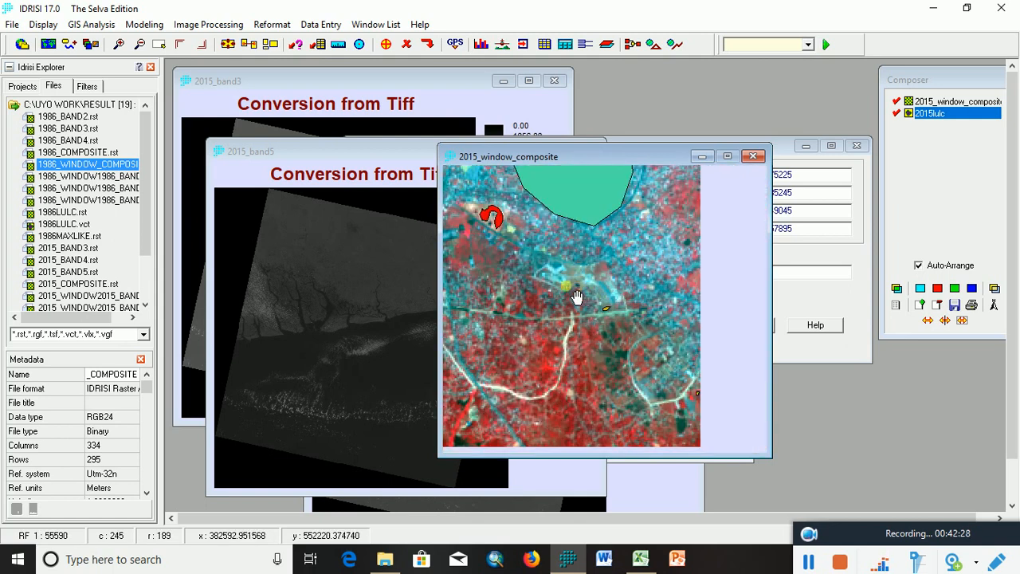
pyautogui.scroll(6, 581, 296)
pyautogui.scroll(3, 594, 351)
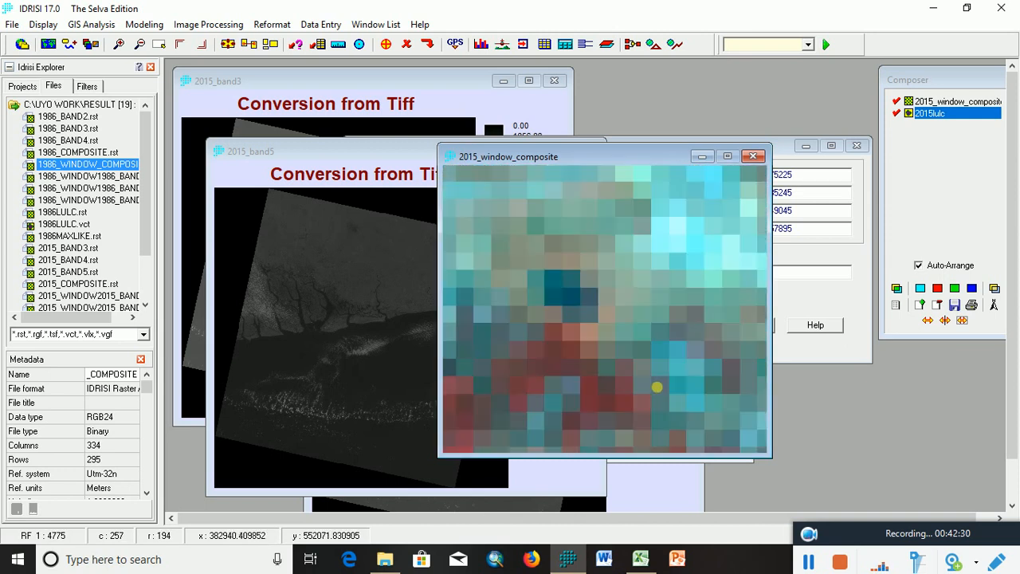
pyautogui.click(386, 44)
pyautogui.click(516, 394)
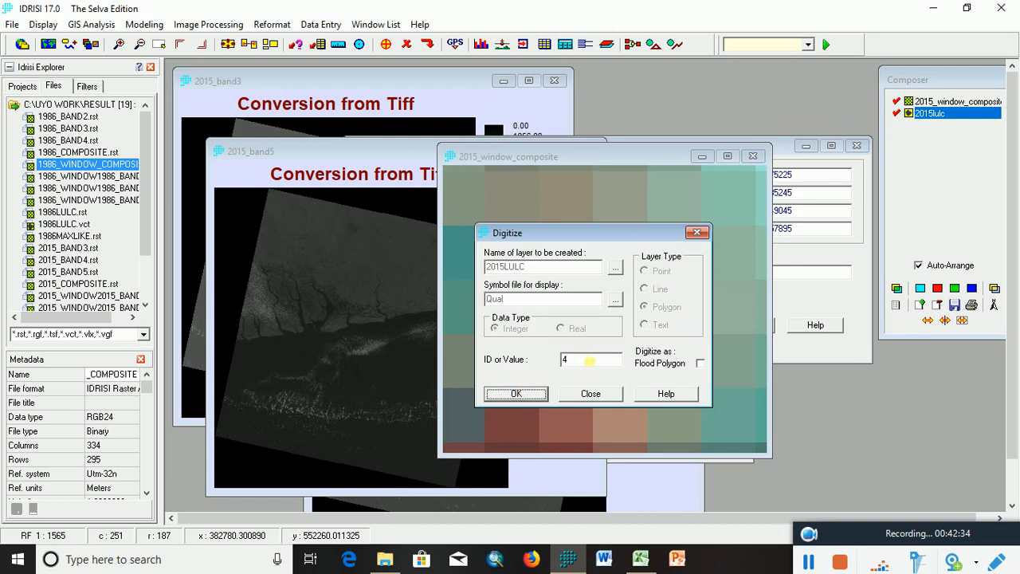
pyautogui.click(517, 394)
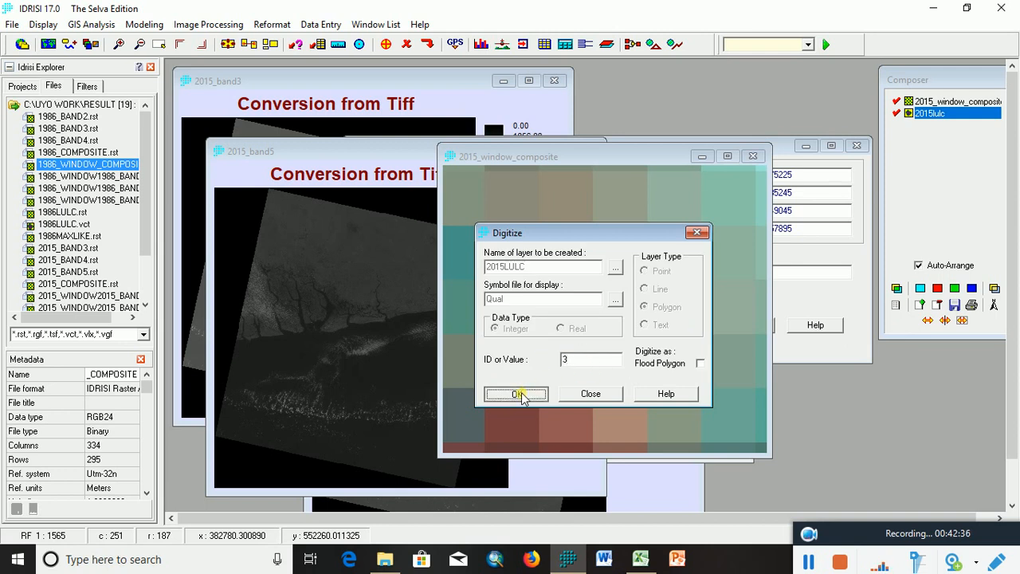
pyautogui.click(503, 221)
pyautogui.click(492, 259)
pyautogui.click(500, 313)
pyautogui.click(540, 335)
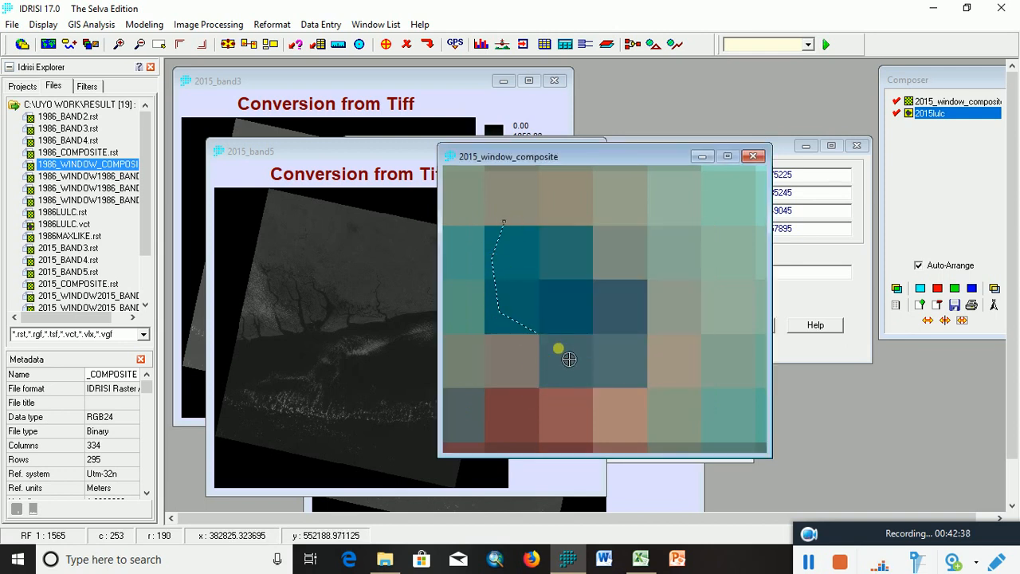
pyautogui.click(559, 358)
pyautogui.click(608, 366)
pyautogui.click(619, 333)
pyautogui.click(623, 287)
pyautogui.click(612, 261)
pyautogui.click(593, 242)
pyautogui.click(544, 227)
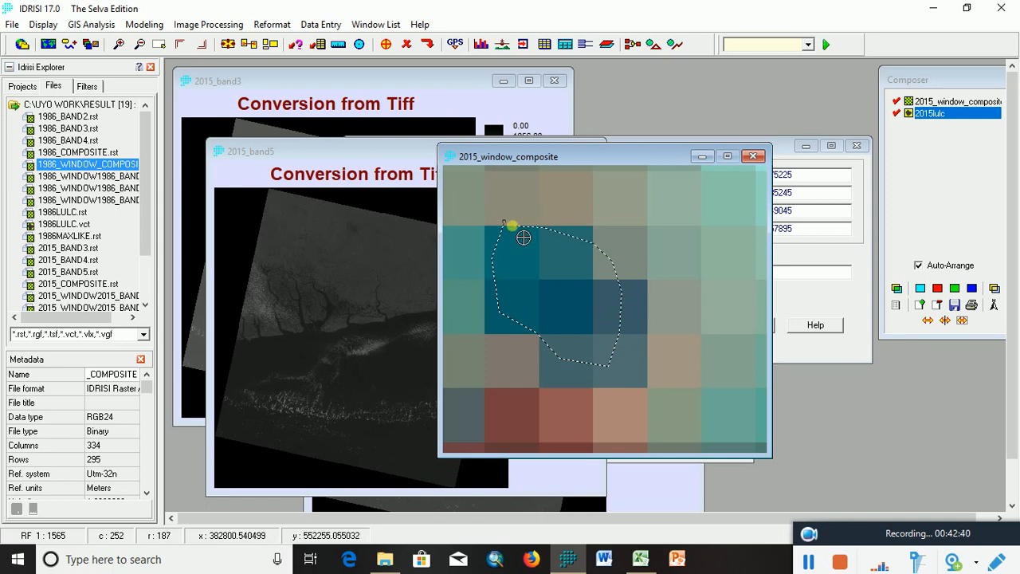
pyautogui.click(506, 225)
pyautogui.rightClick(506, 227)
# - Save the newly digitized polygons to the 2015LULC vector layer
pyautogui.scroll(-5, 518, 237)
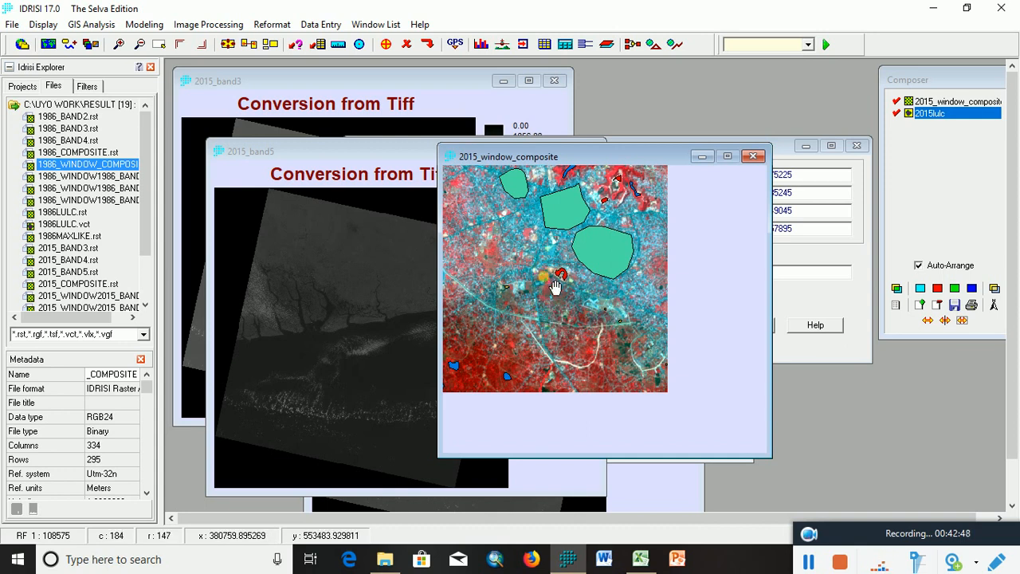
pyautogui.moveTo(559, 274); pyautogui.dragTo(546, 310)
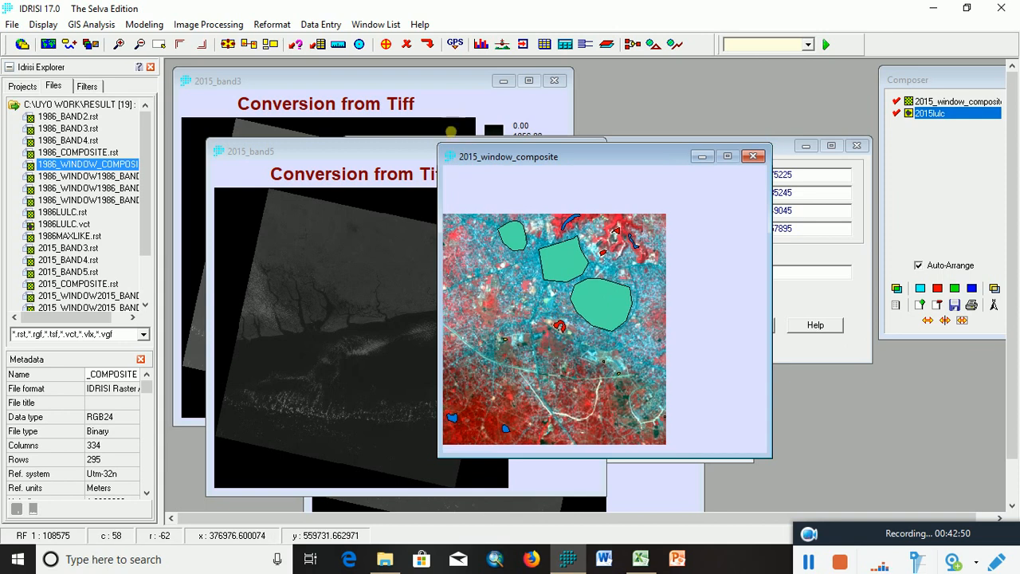
pyautogui.click(426, 45)
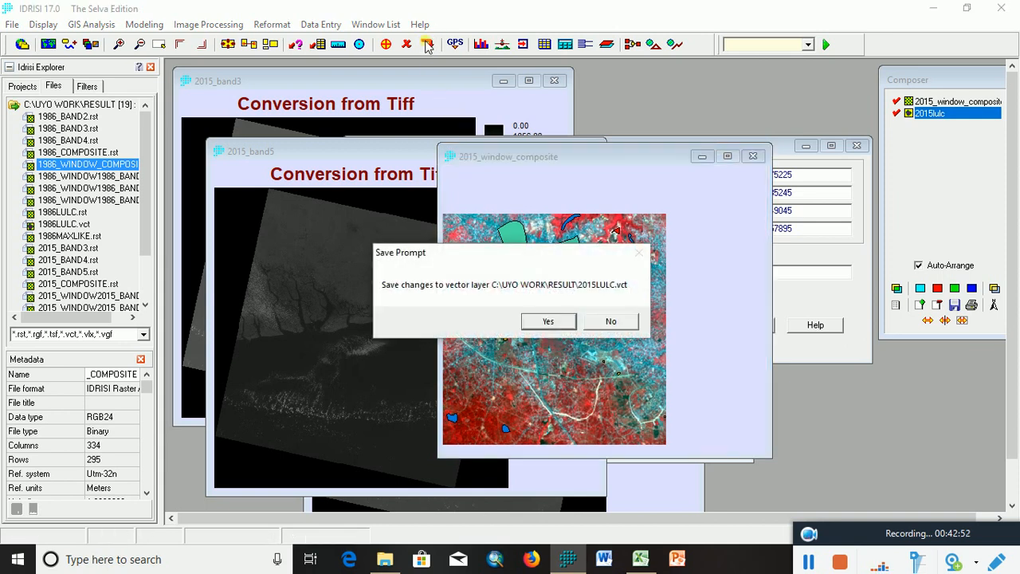
pyautogui.click(548, 323)
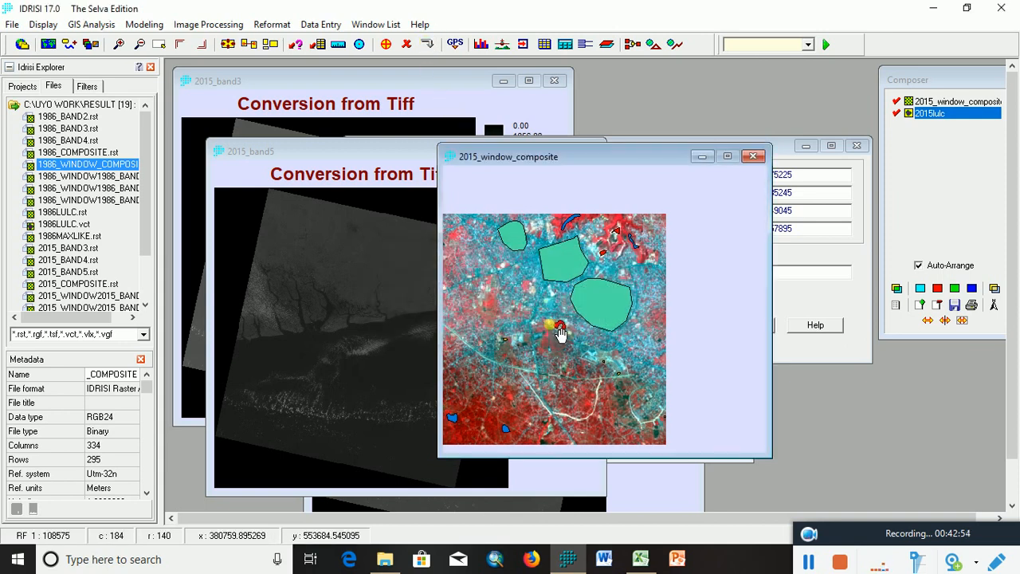
# - Start MAKESIG with 2015LULC as the vector file defining the training sites, and open its signature file name entry
pyautogui.click(186, 28)
pyautogui.moveTo(236, 111)
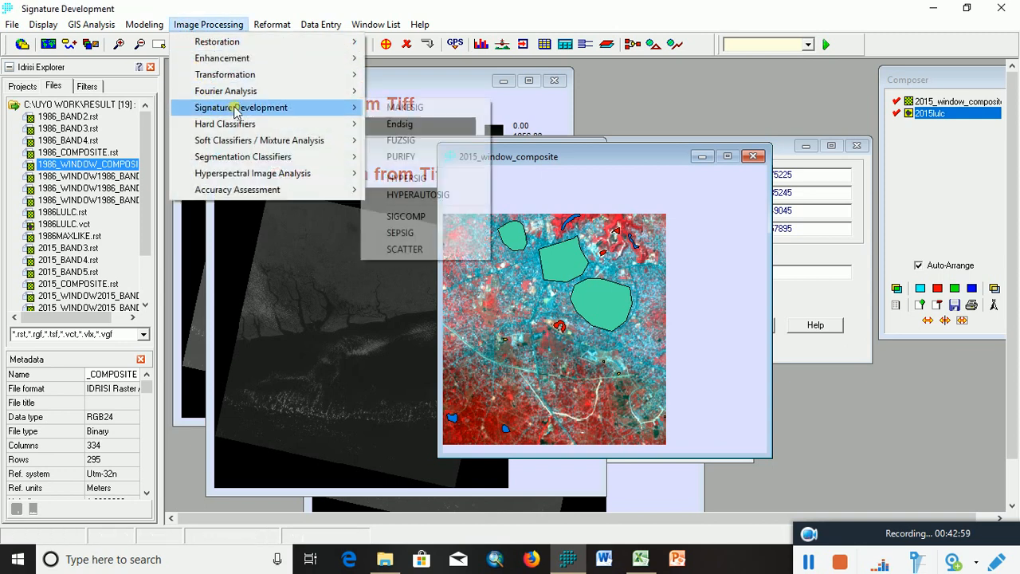
pyautogui.click(414, 107)
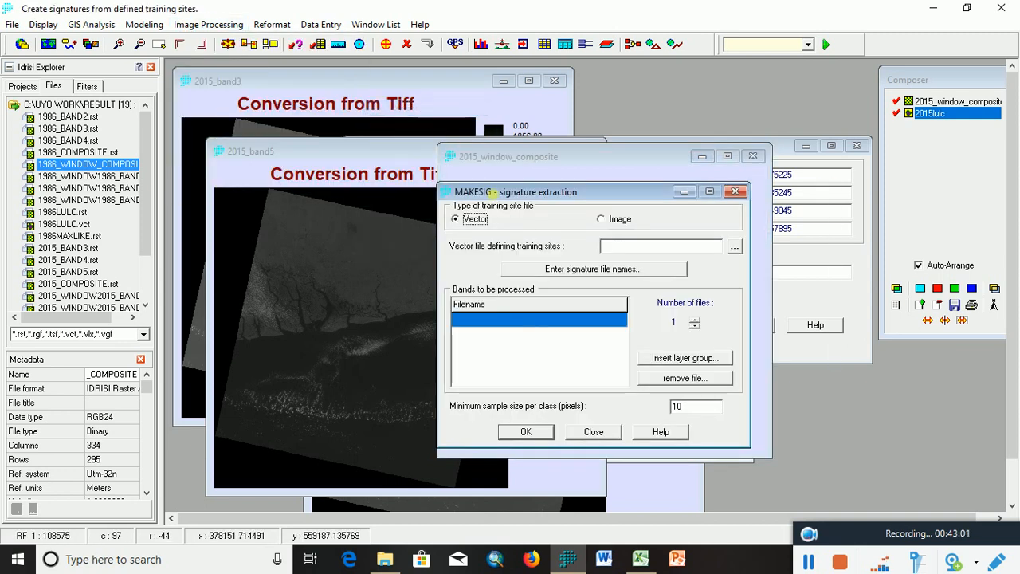
pyautogui.click(735, 249)
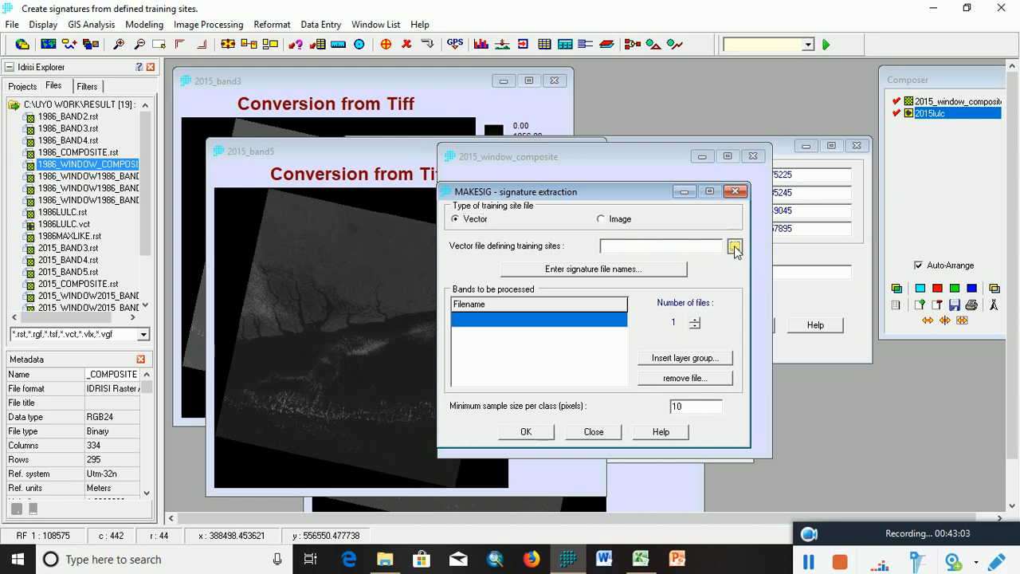
pyautogui.click(478, 211)
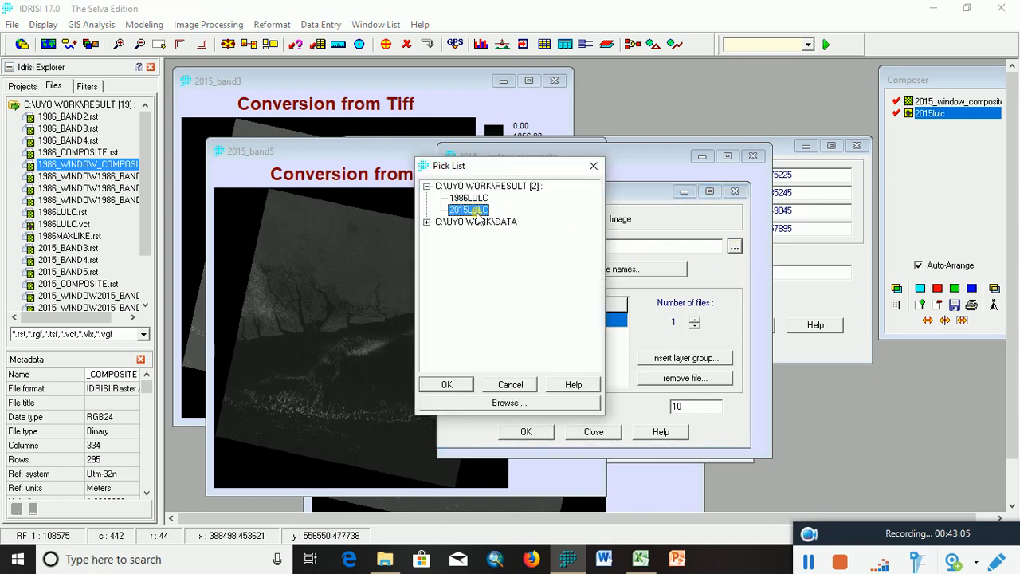
pyautogui.click(448, 385)
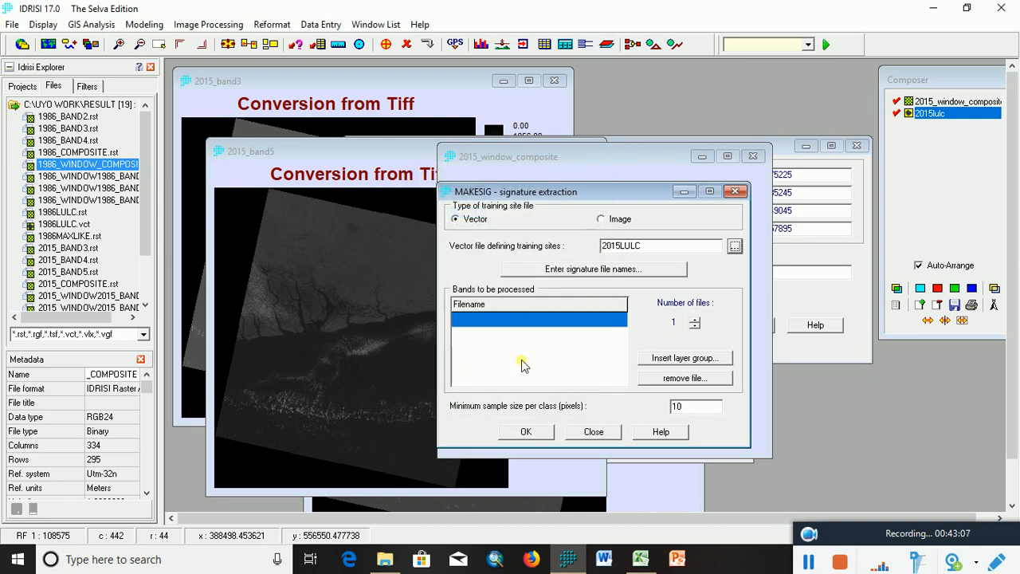
pyautogui.click(588, 271)
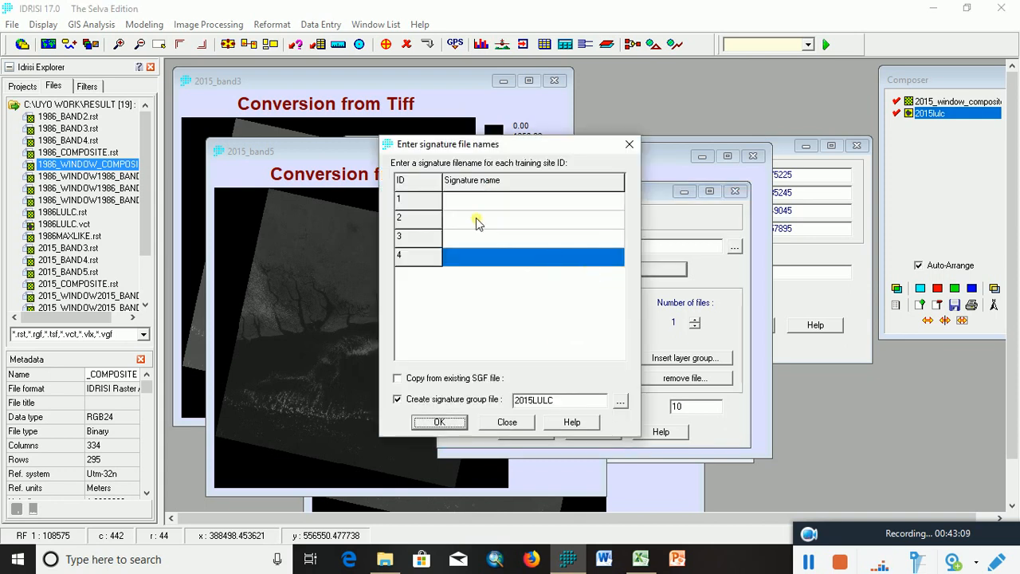
# - Name the signatures for IDs 1 to 4 BUILTUP, VEGETATION, WATERBODY and UNCULTIVATED LAND, keeping 2015LULC as the signature group file
pyautogui.click(470, 205)
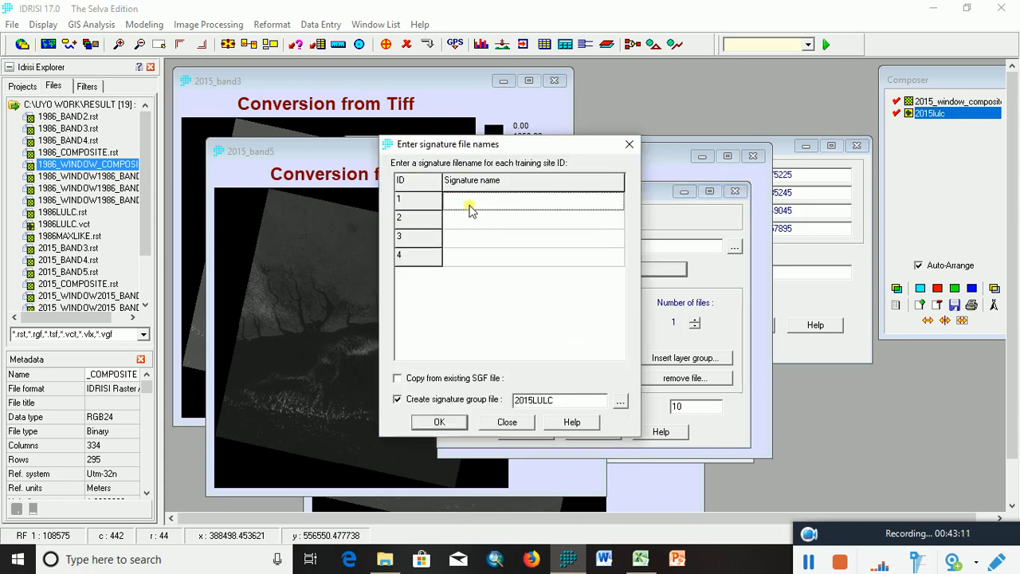
pyautogui.write('BUILTUP')
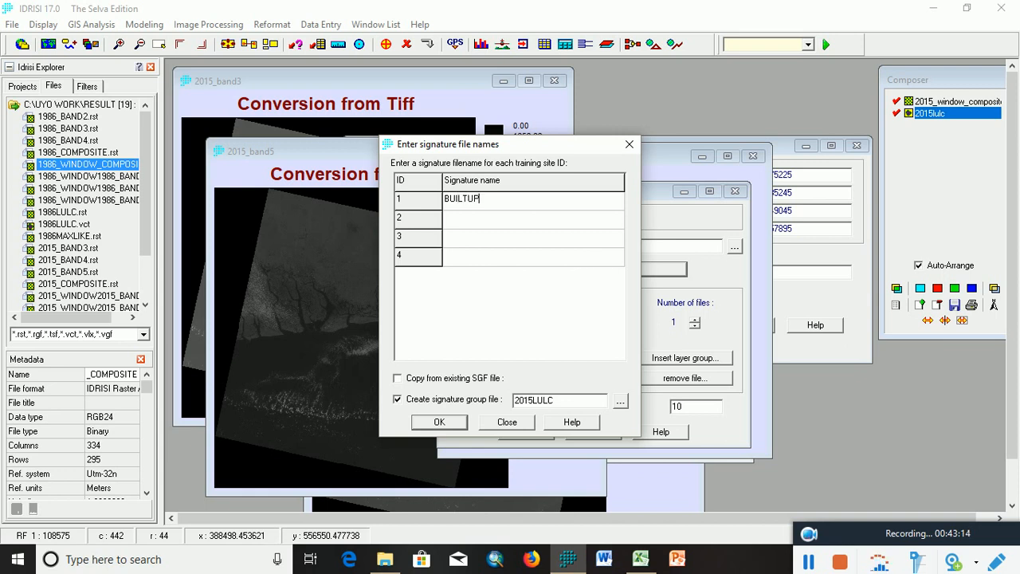
pyautogui.press('Return')
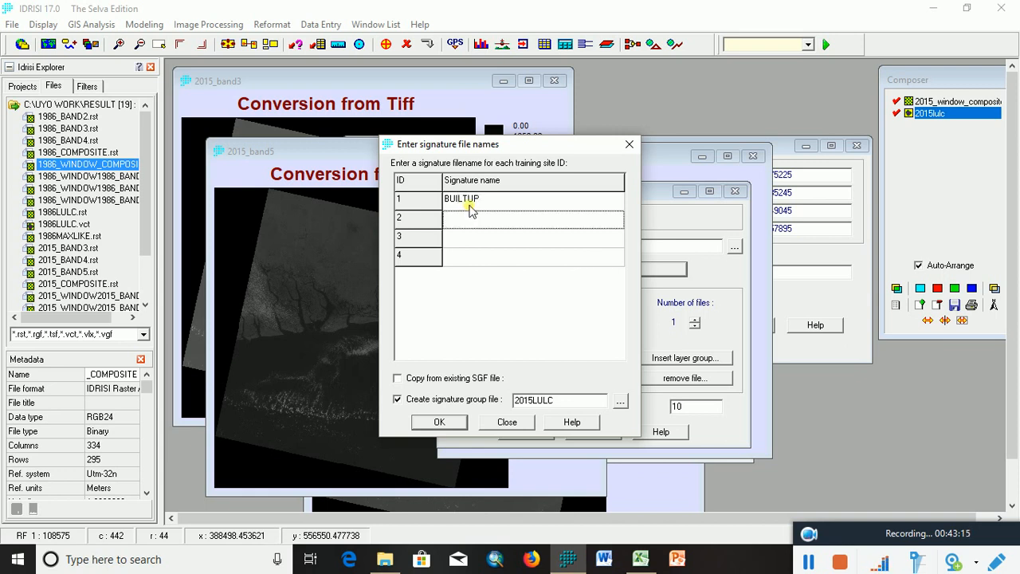
pyautogui.write('VEGETATION')
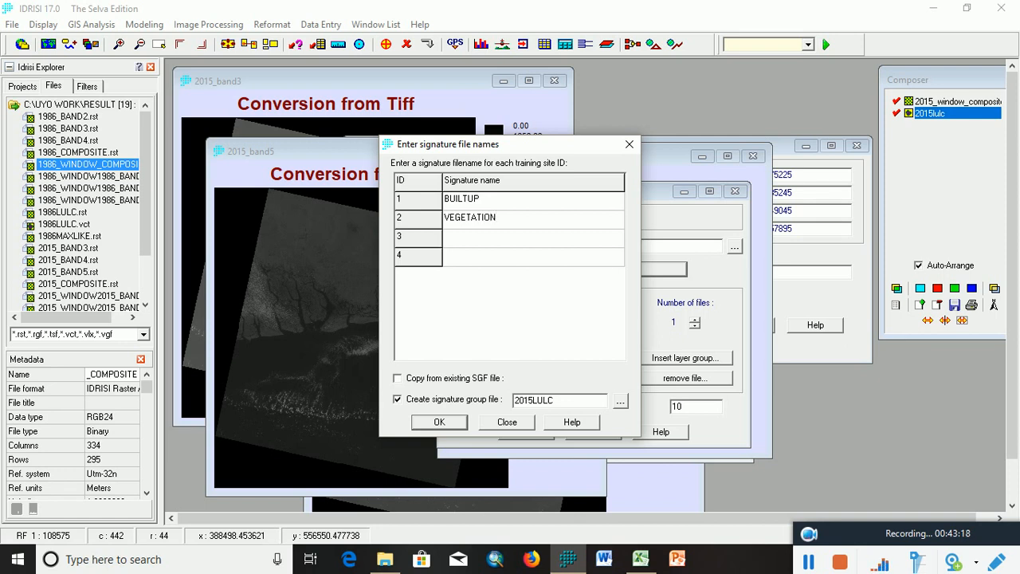
pyautogui.press('Return')
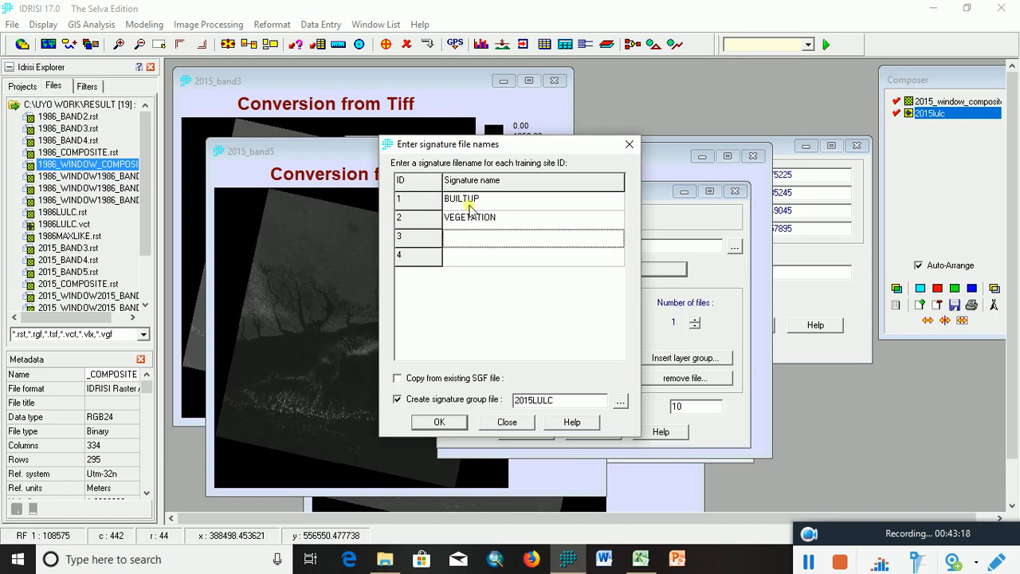
pyautogui.write('WATERBODY')
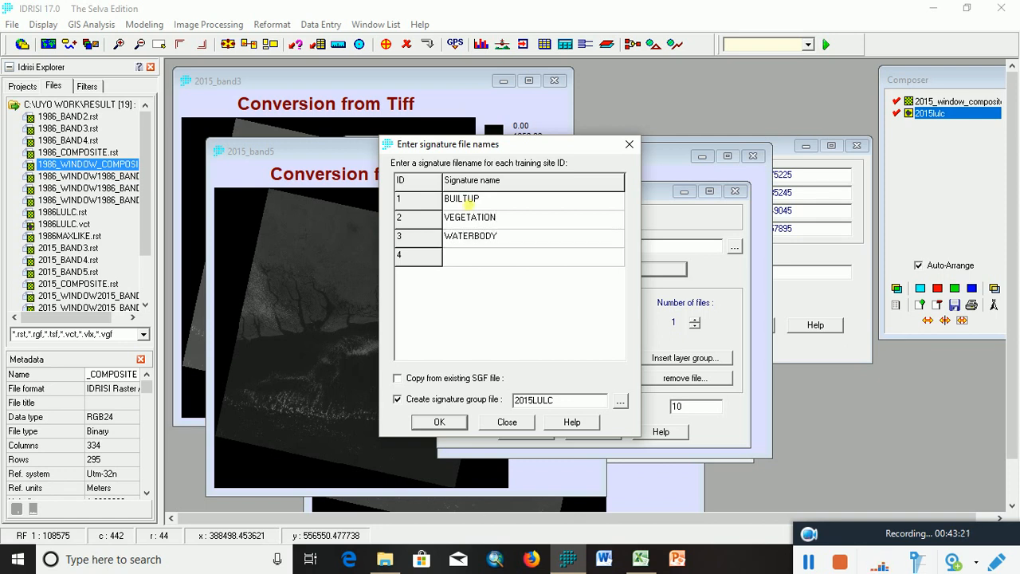
pyautogui.press('Return')
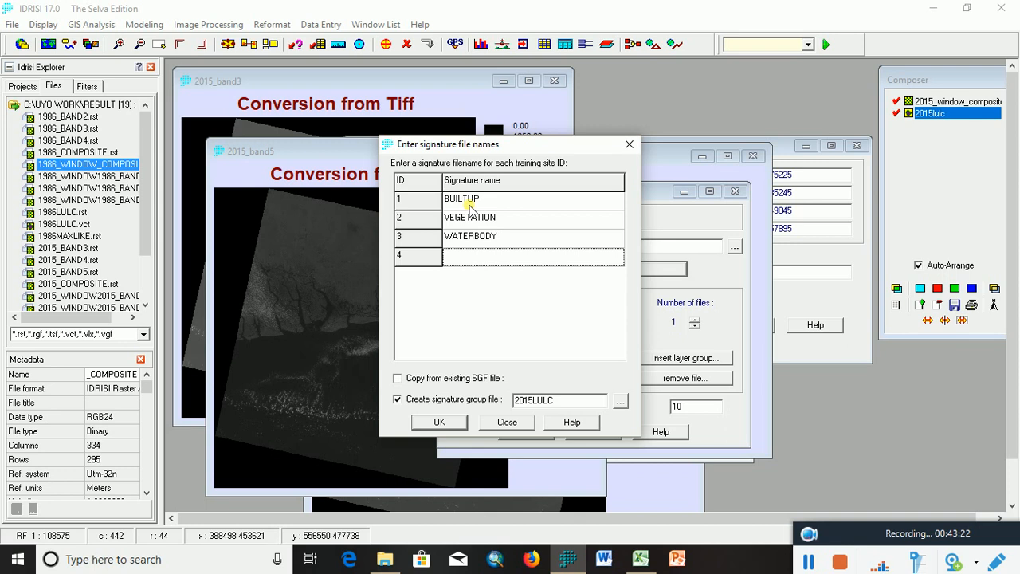
pyautogui.write('UNCULTIVATED LAND')
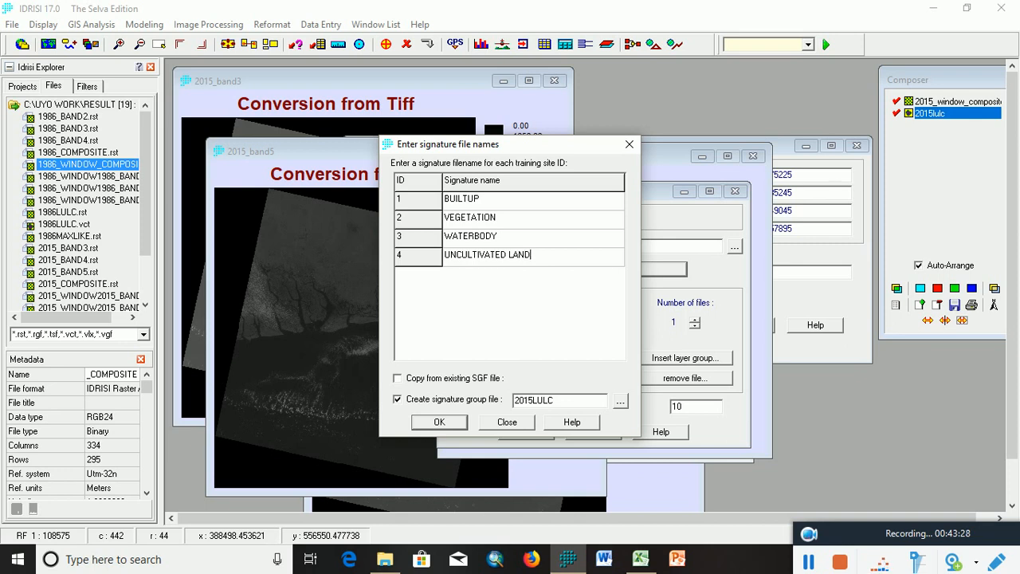
pyautogui.click(440, 425)
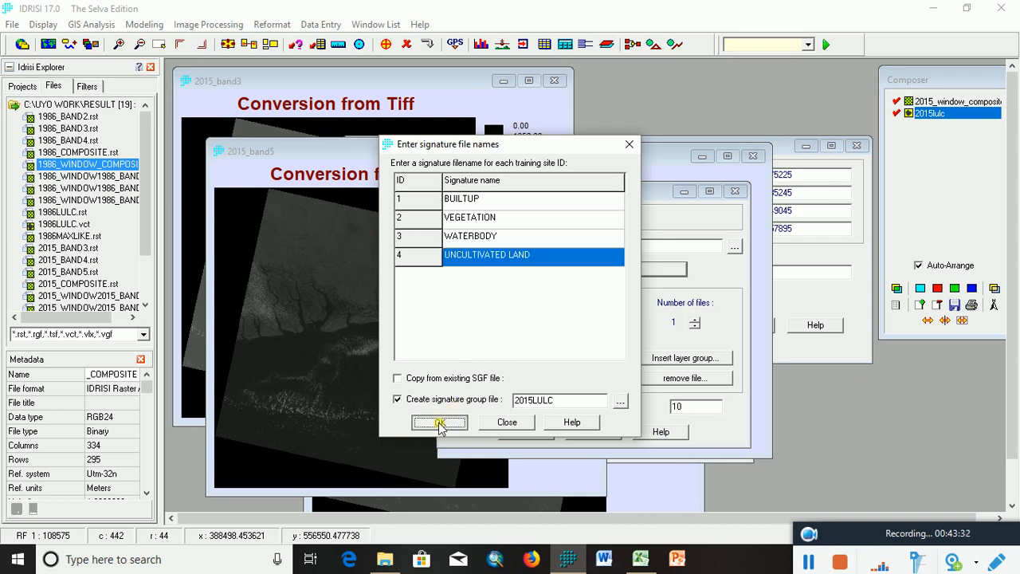
# - Set MAKESIG to process 3 band files and assign 2015_WINDOW2015_BAND3 as the first one
pyautogui.click(473, 326)
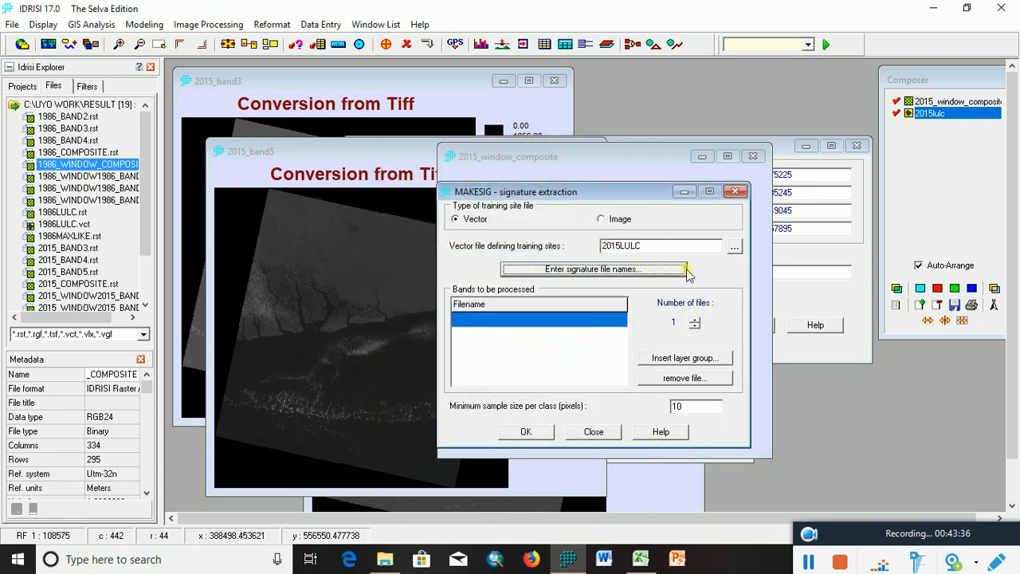
pyautogui.click(694, 320)
pyautogui.click(695, 320)
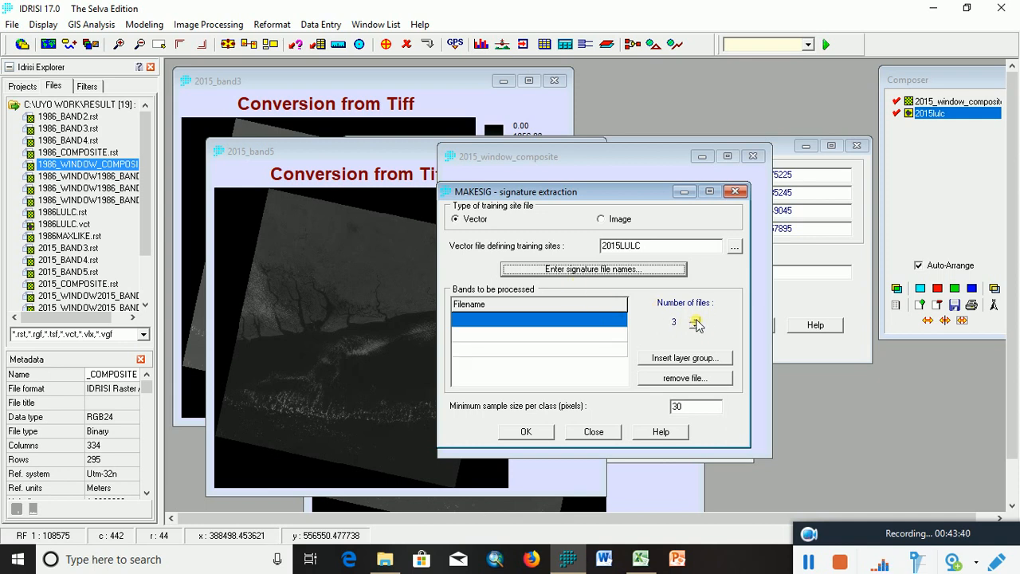
pyautogui.click(619, 320)
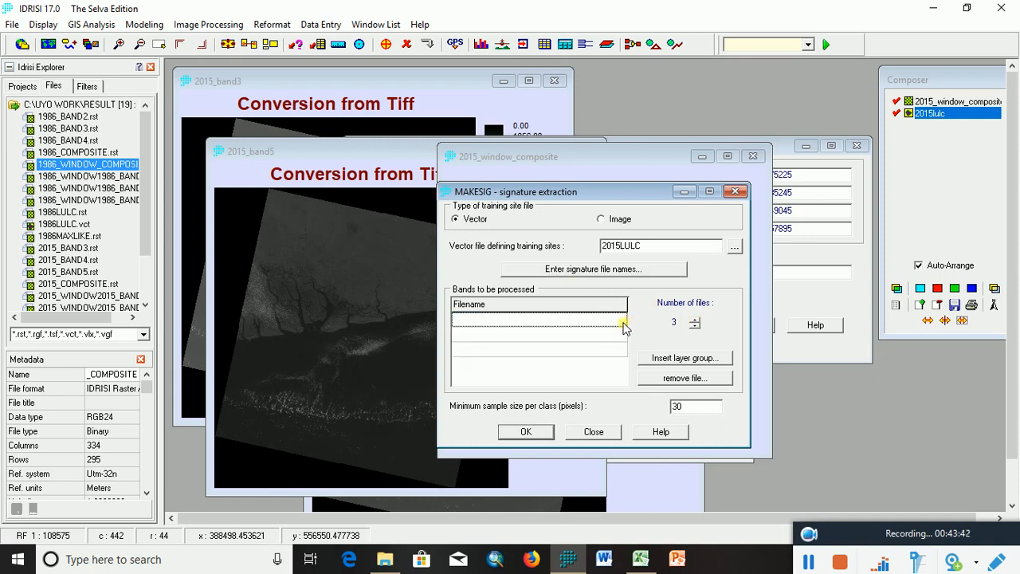
pyautogui.click(619, 320)
pyautogui.scroll(-2, 542, 340)
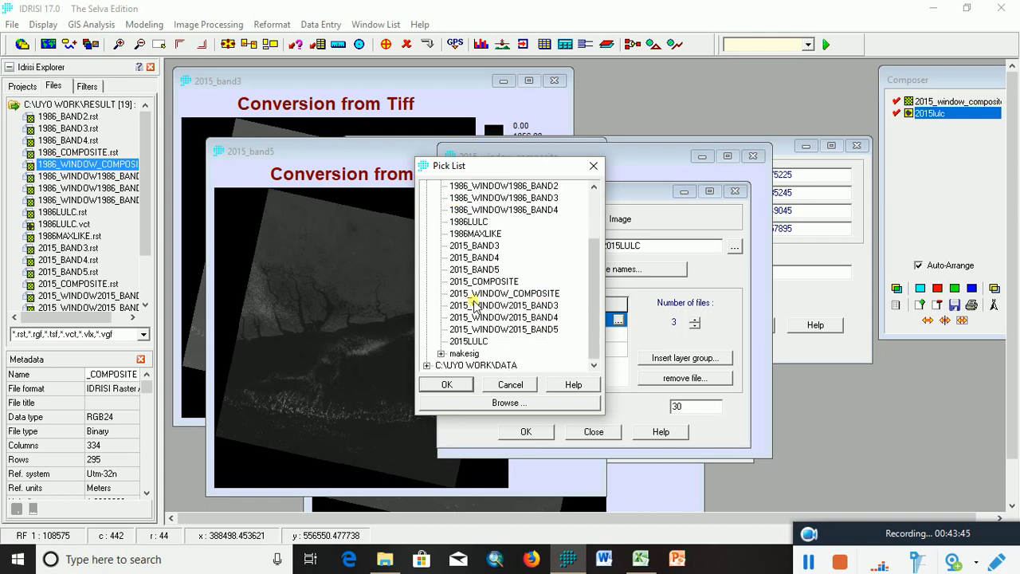
pyautogui.doubleClick(510, 306)
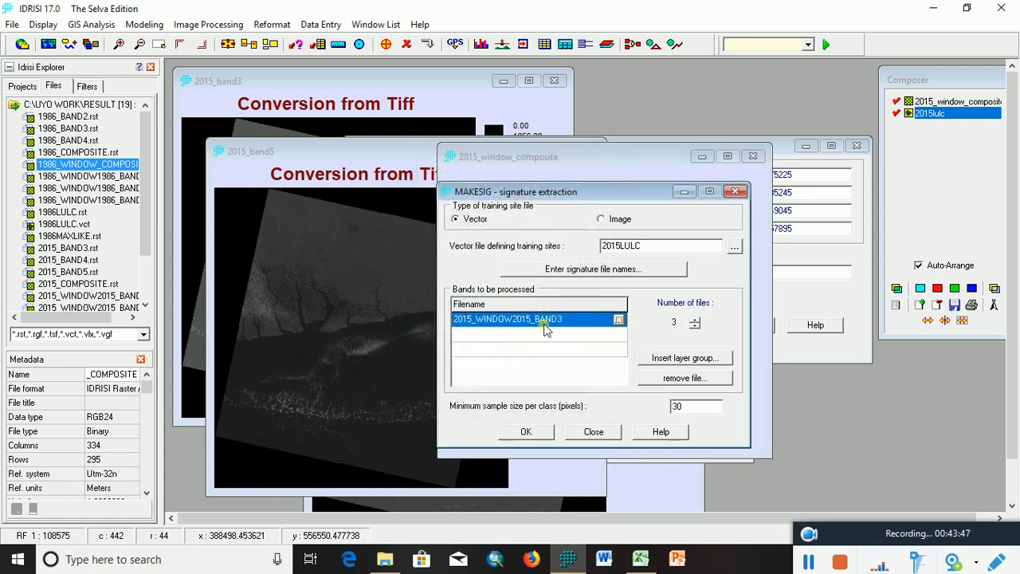
# - Assign 2015_WINDOW2015_BAND4 and 2015_WINDOW2015_BAND5 as the second and third bands to be processed
pyautogui.click(618, 334)
pyautogui.click(618, 334)
pyautogui.scroll(-2, 493, 328)
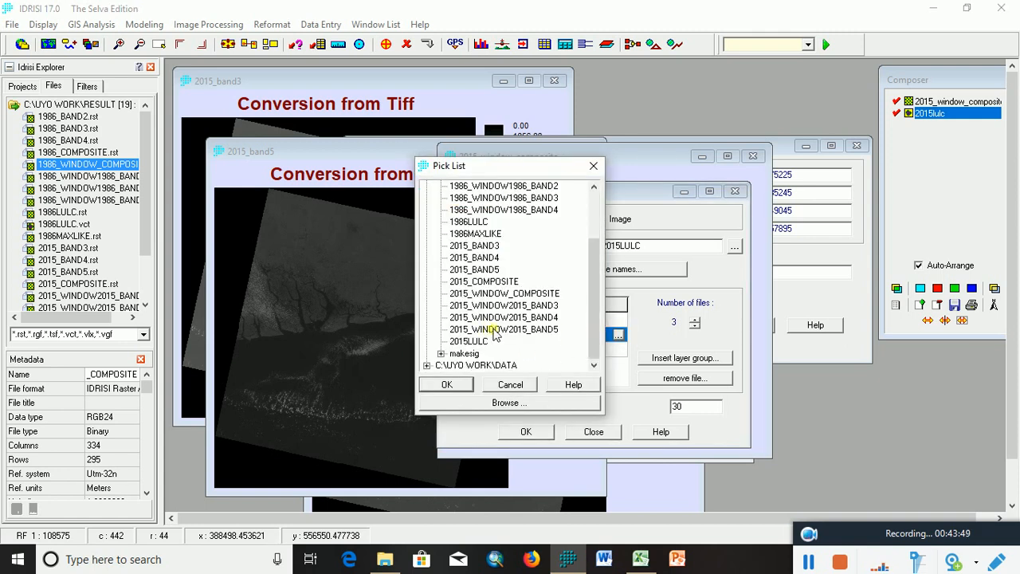
pyautogui.doubleClick(493, 326)
pyautogui.click(619, 349)
pyautogui.click(618, 349)
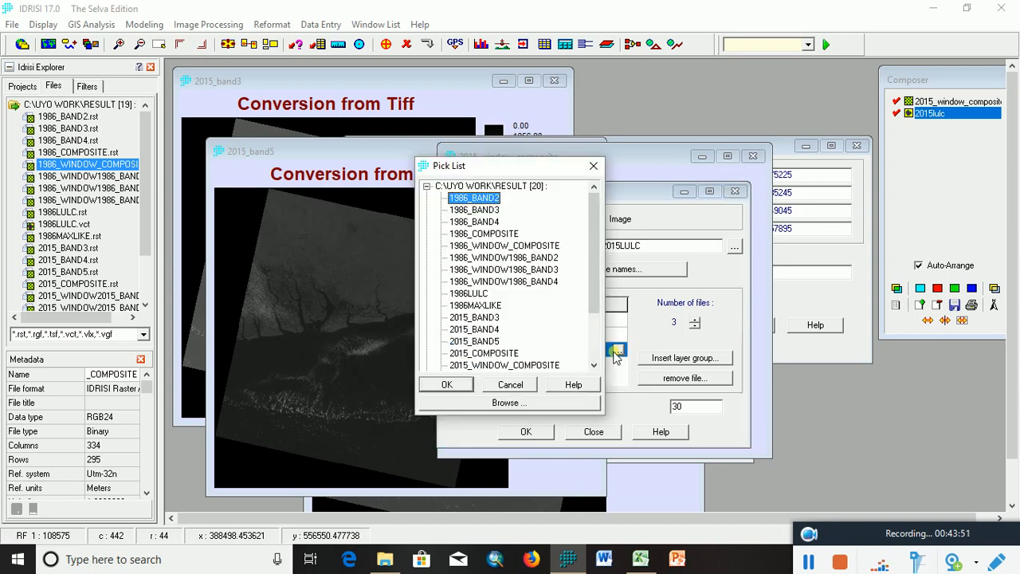
pyautogui.scroll(-2, 553, 346)
pyautogui.doubleClick(519, 329)
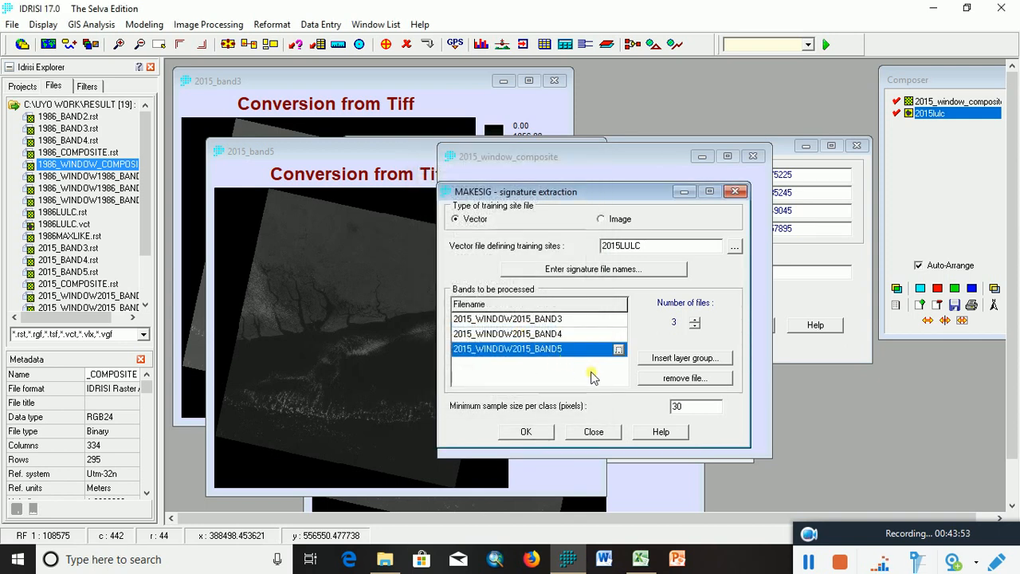
# - Run the signature extraction, overwriting the existing signature files such as BUILTUP and UNCULTIVATED LAND
pyautogui.click(532, 435)
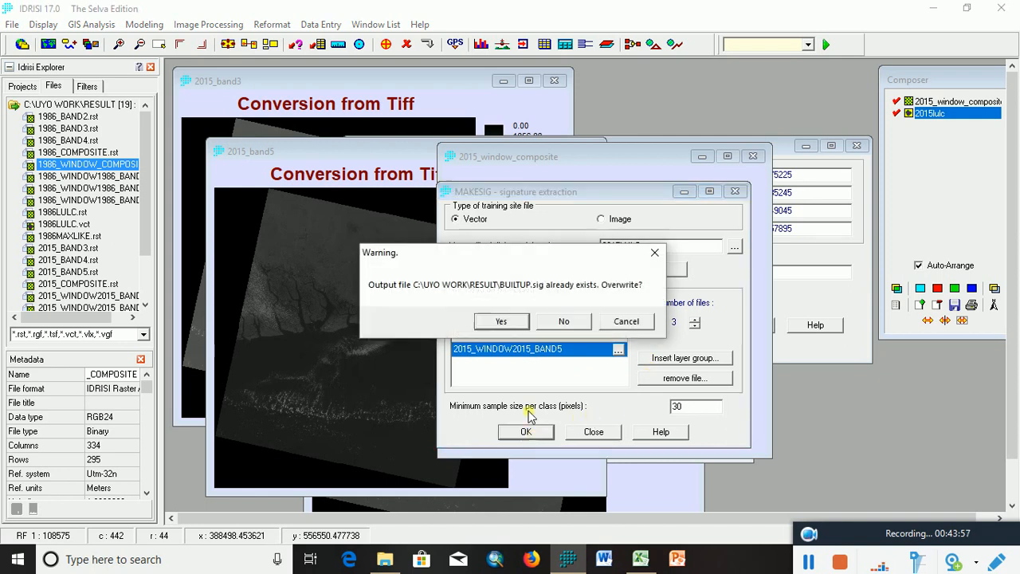
pyautogui.click(494, 327)
pyautogui.click(494, 328)
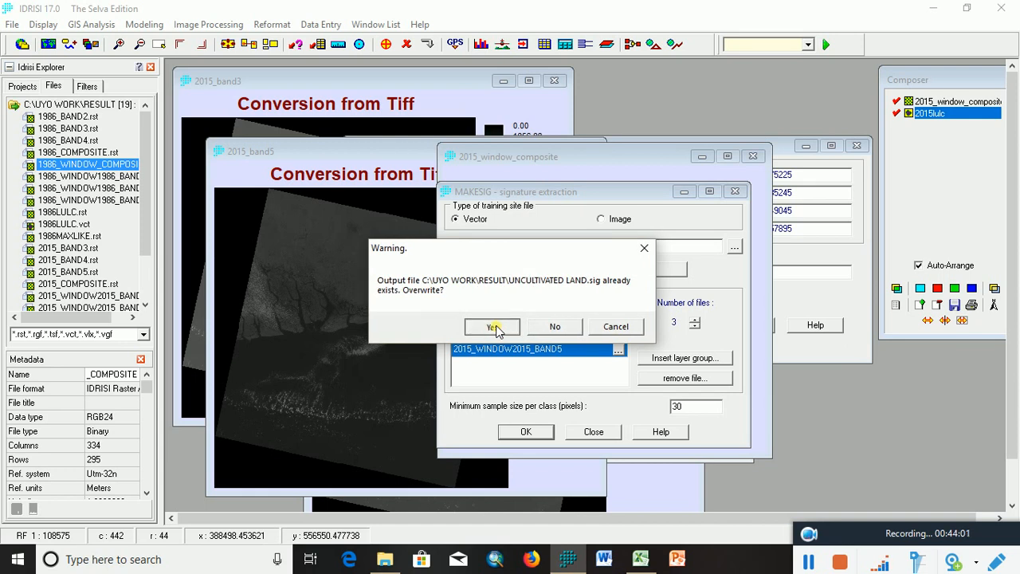
pyautogui.click(495, 328)
pyautogui.click(574, 309)
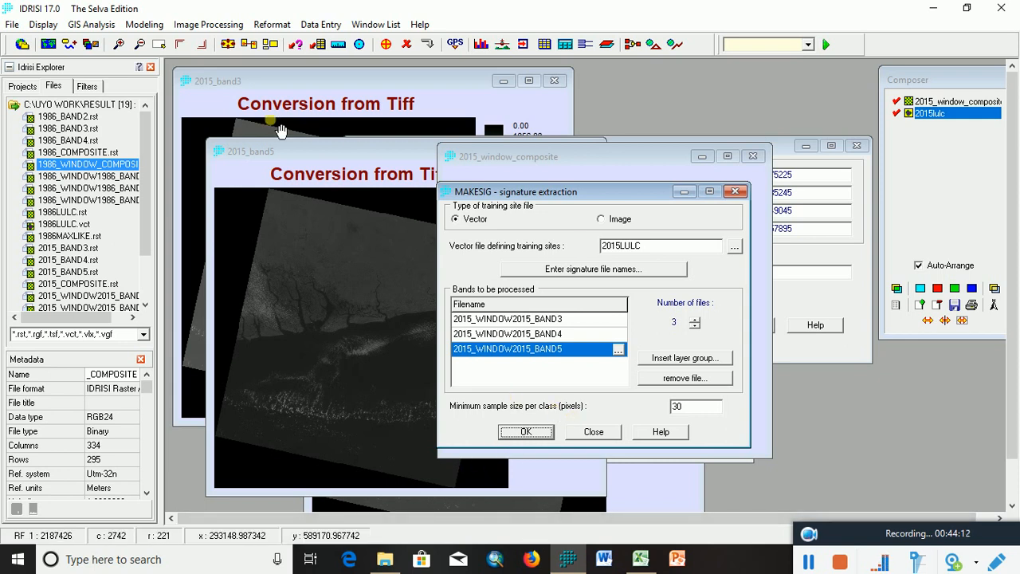
# - Run a MAXLIKE classification with equal prior probabilities on the 2015LULC signature group, writing the output image 2015MAXLIKE
pyautogui.click(196, 24)
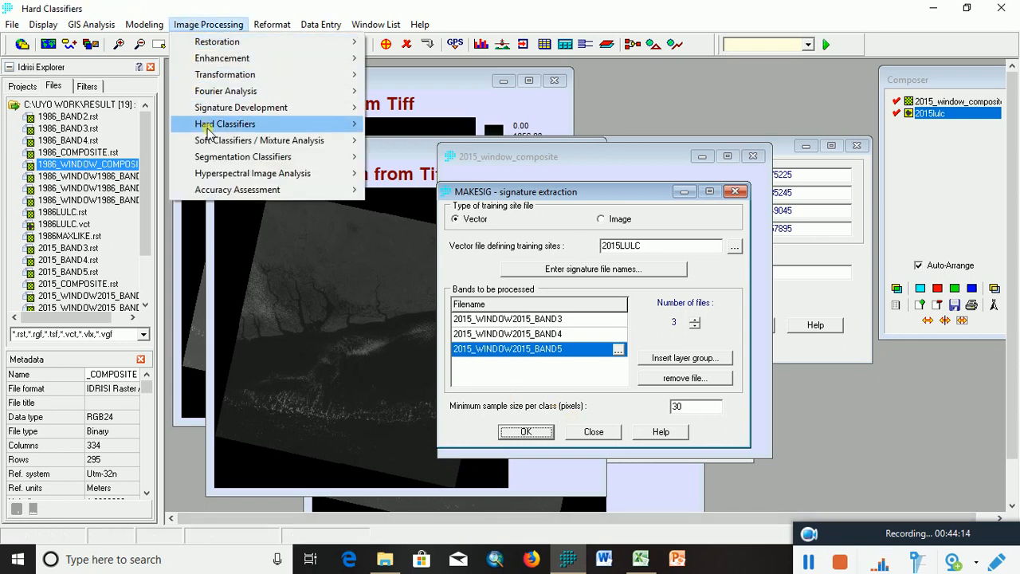
pyautogui.moveTo(235, 128)
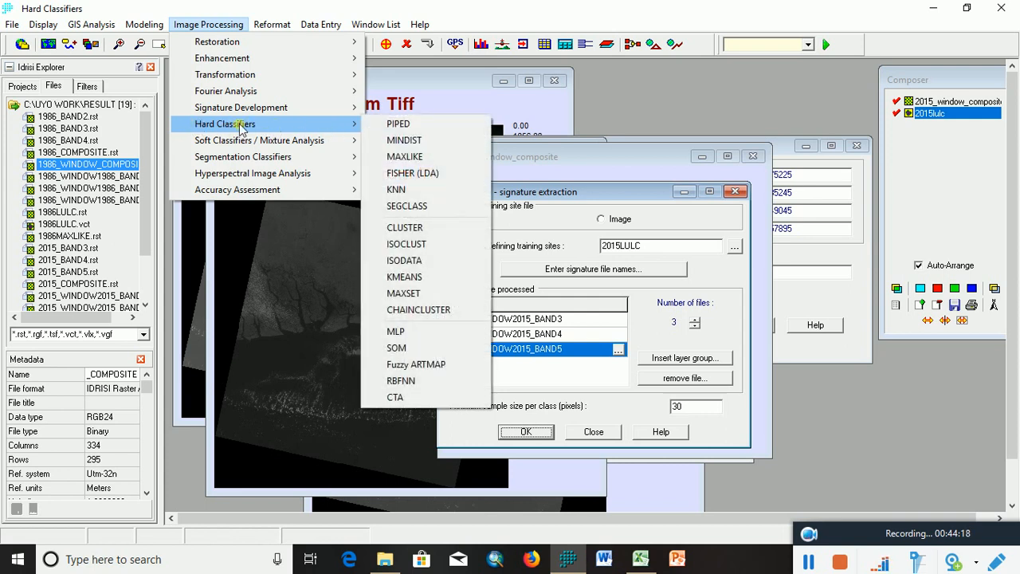
pyautogui.click(418, 162)
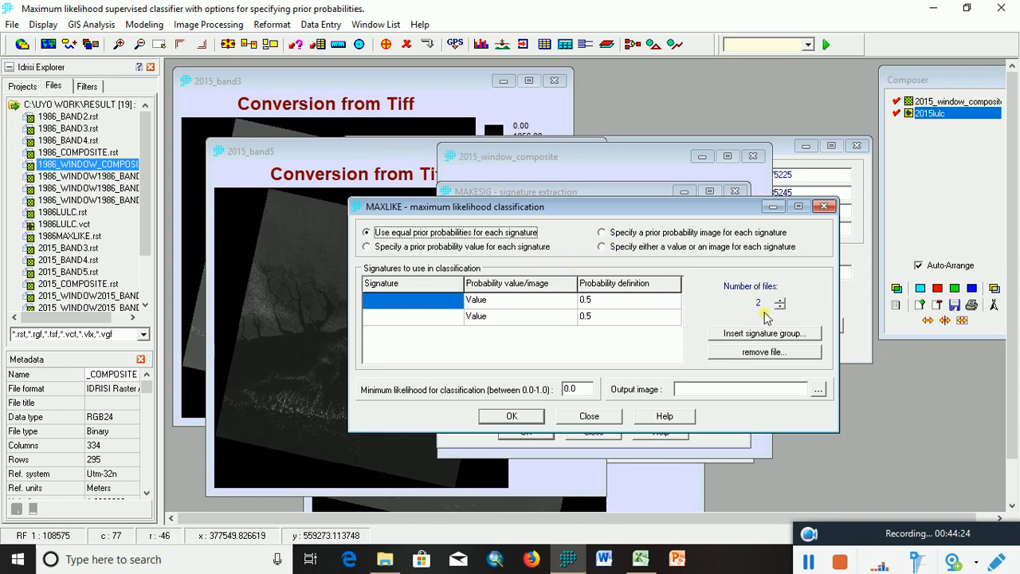
pyautogui.click(756, 336)
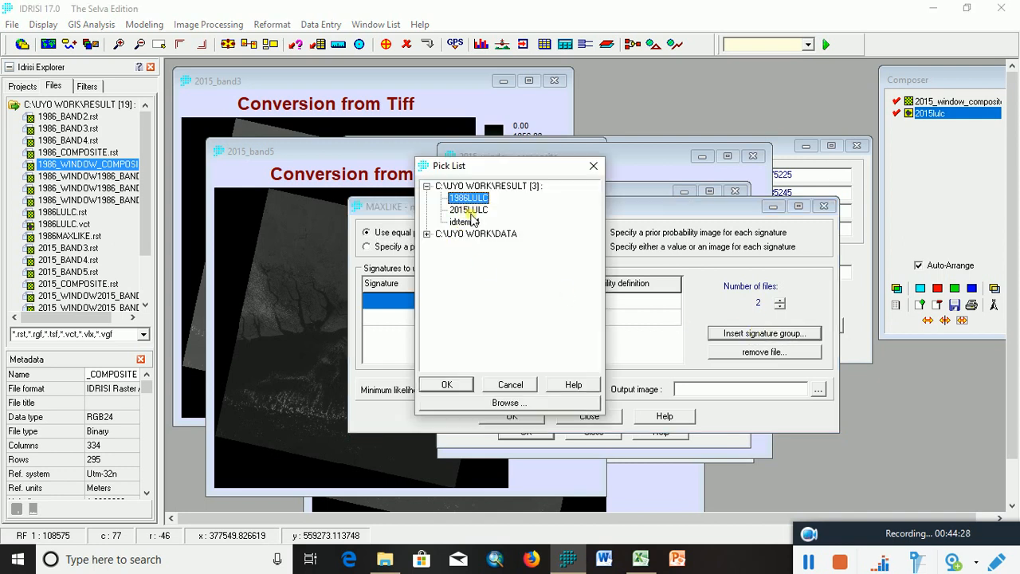
pyautogui.click(472, 211)
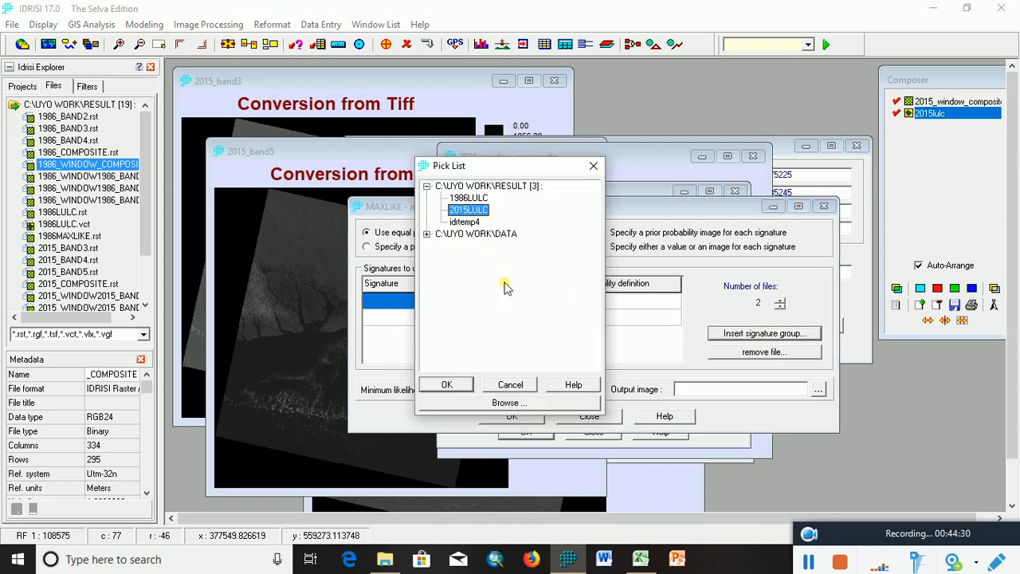
pyautogui.click(449, 386)
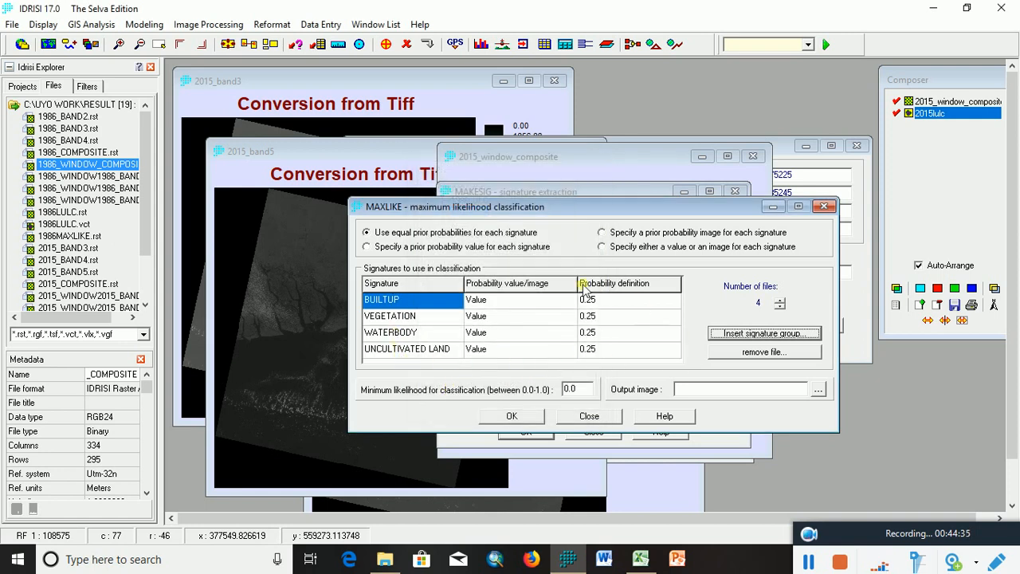
pyautogui.click(709, 394)
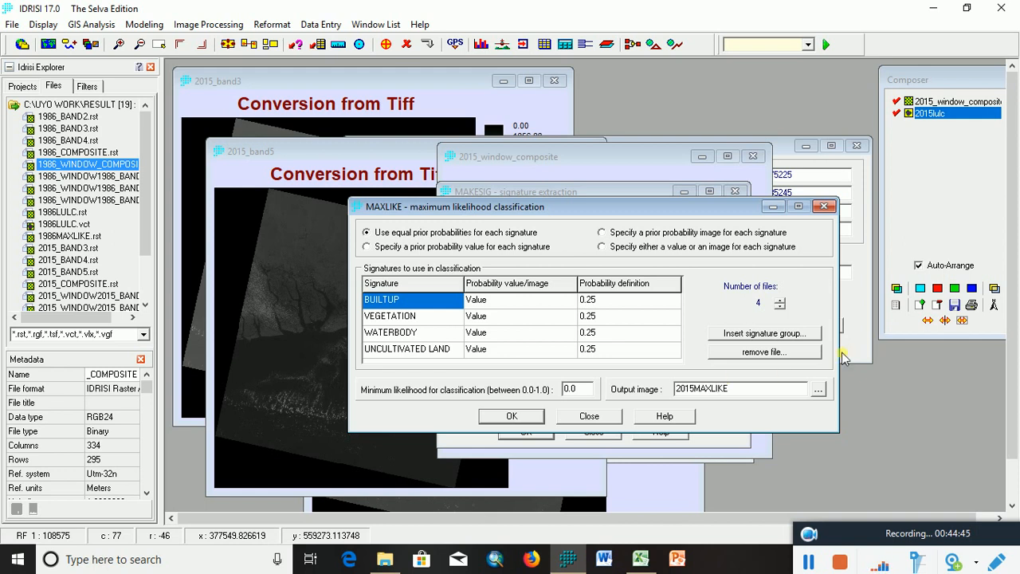
pyautogui.click(509, 417)
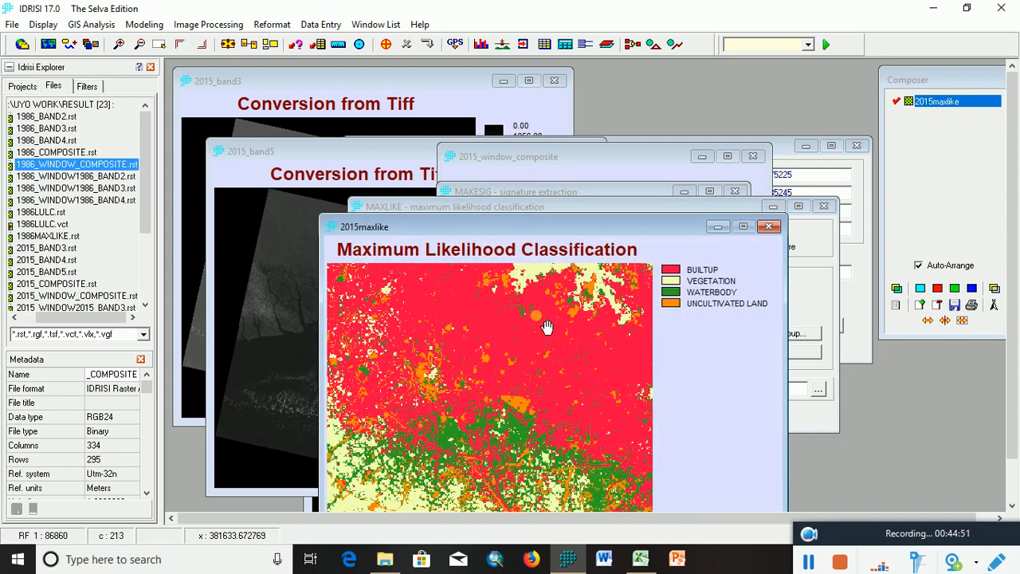
# - Display the 1986MAXLIKE image and arrange its map window side by side with the 2015maxlike map for comparison
pyautogui.moveTo(522, 225); pyautogui.dragTo(655, 83)
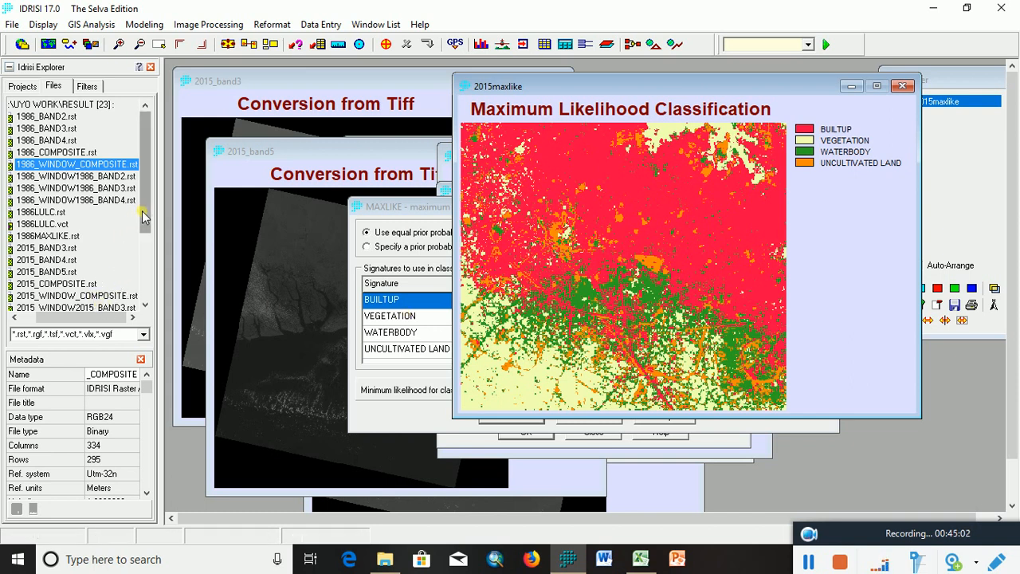
pyautogui.moveTo(145, 219); pyautogui.dragTo(144, 229)
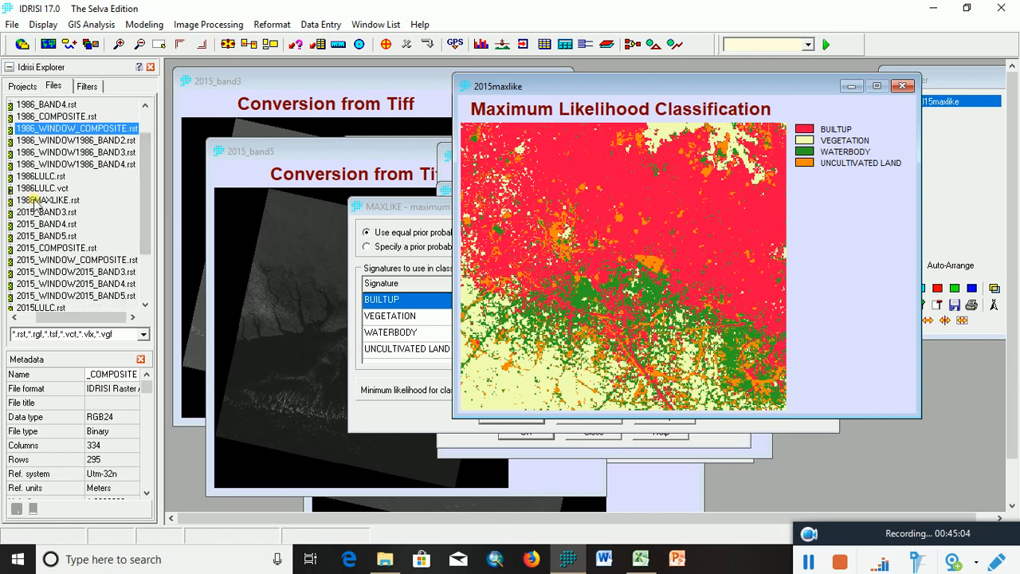
pyautogui.doubleClick(34, 201)
pyautogui.moveTo(446, 255); pyautogui.dragTo(288, 184)
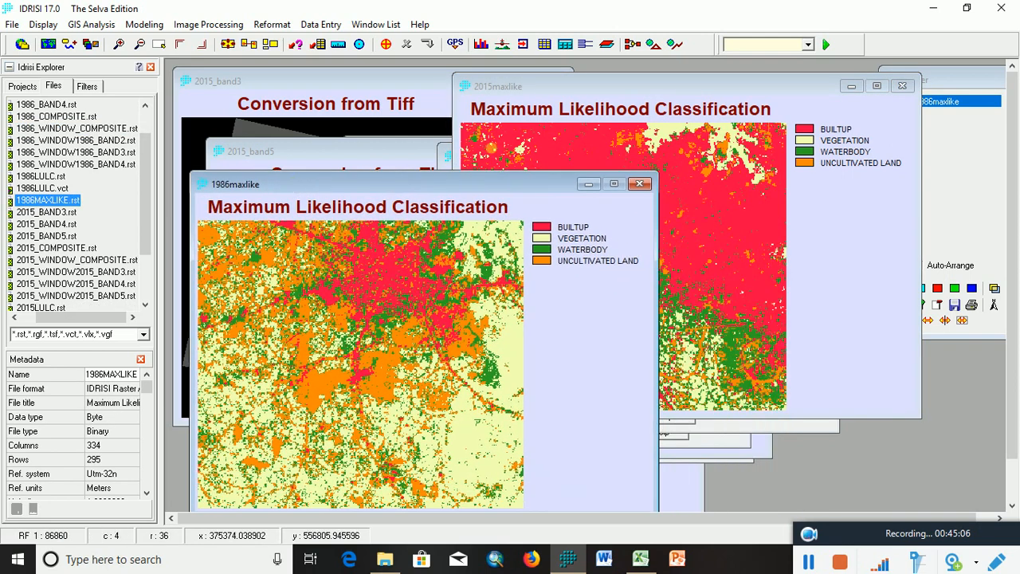
pyautogui.moveTo(522, 95); pyautogui.dragTo(732, 153)
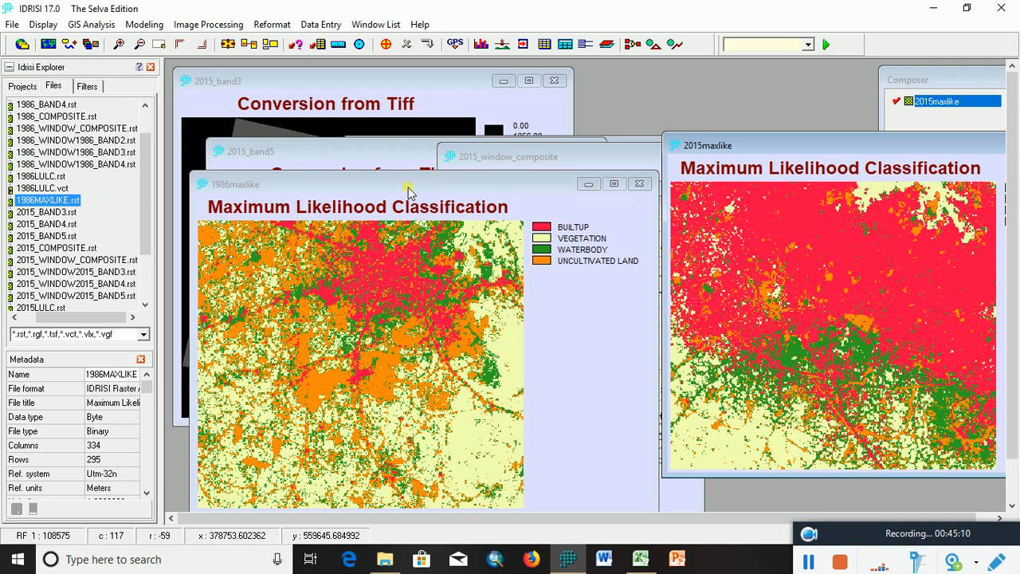
pyautogui.moveTo(412, 182); pyautogui.dragTo(404, 118)
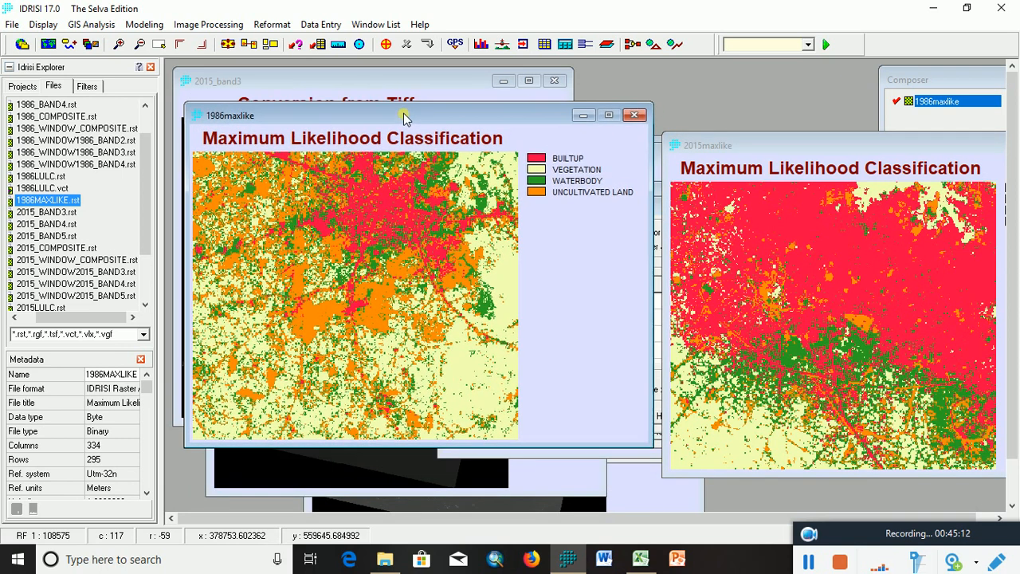
pyautogui.moveTo(785, 153); pyautogui.dragTo(777, 110)
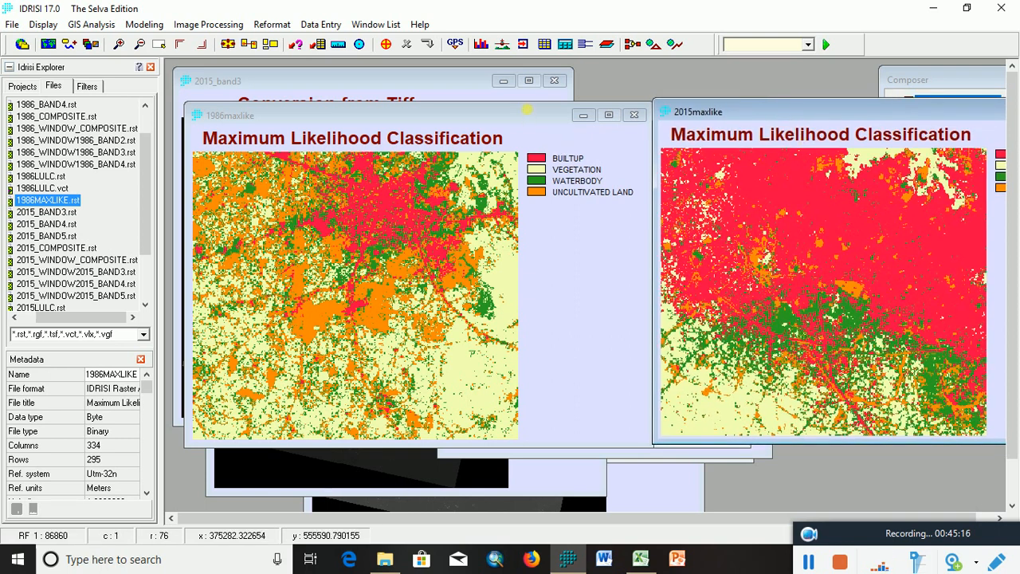
pyautogui.moveTo(527, 116); pyautogui.dragTo(509, 103)
pyautogui.moveTo(733, 114); pyautogui.dragTo(679, 104)
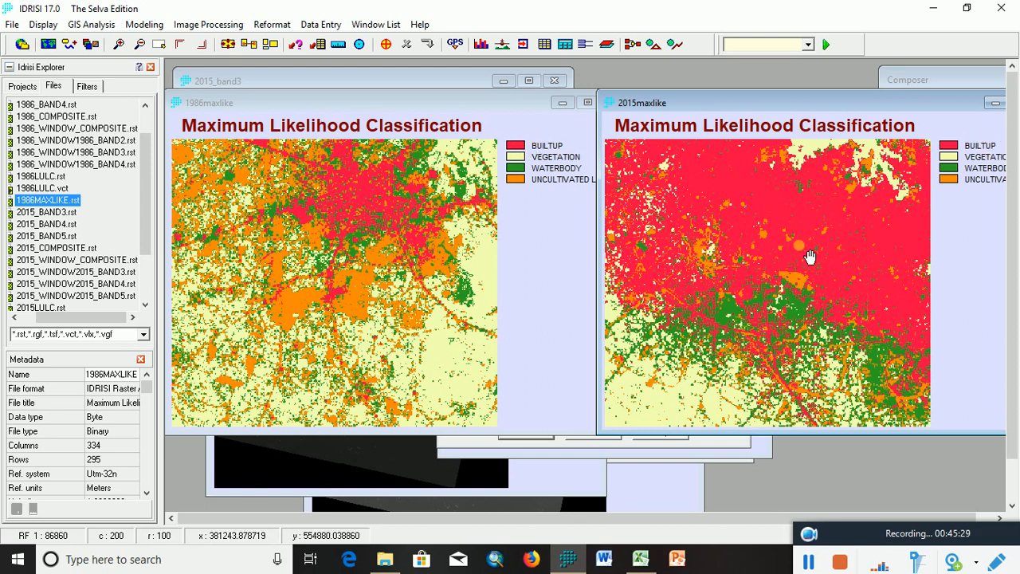
# - Calculate the area of each land-cover class on the 2015maxlike map in square kilometers, and minimize the results window after reading it
pyautogui.rightClick(976, 148)
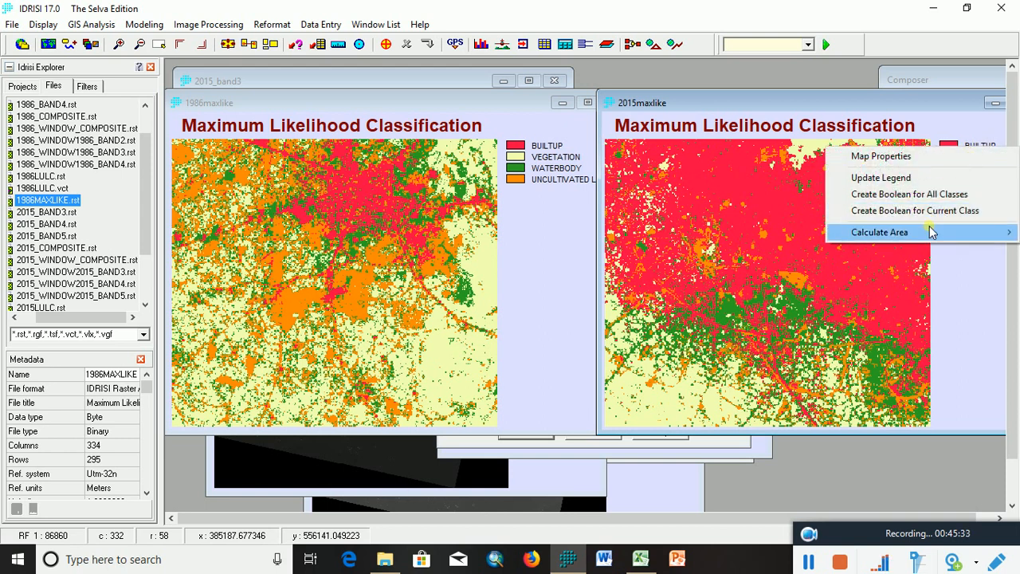
pyautogui.moveTo(932, 233)
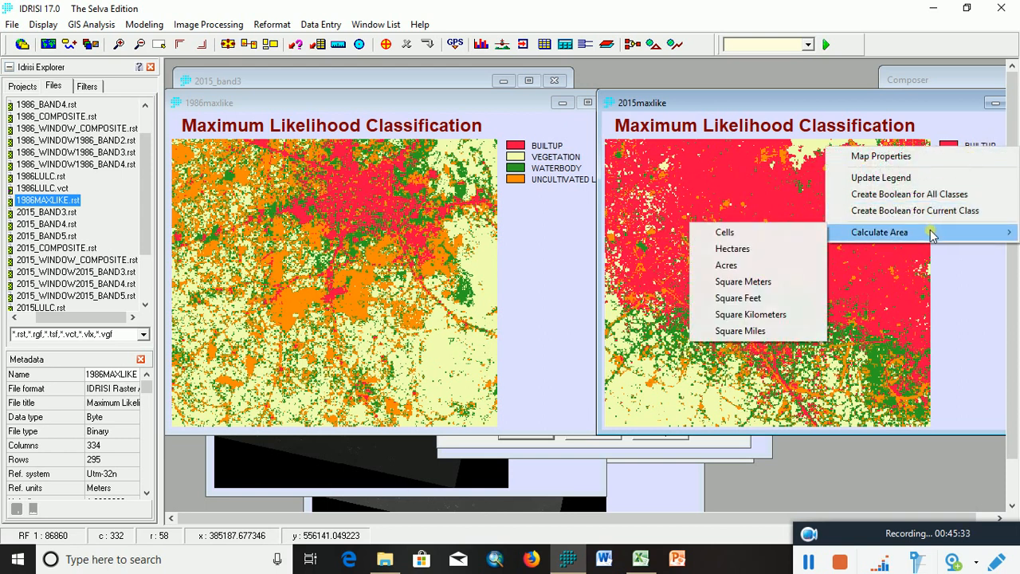
pyautogui.click(762, 314)
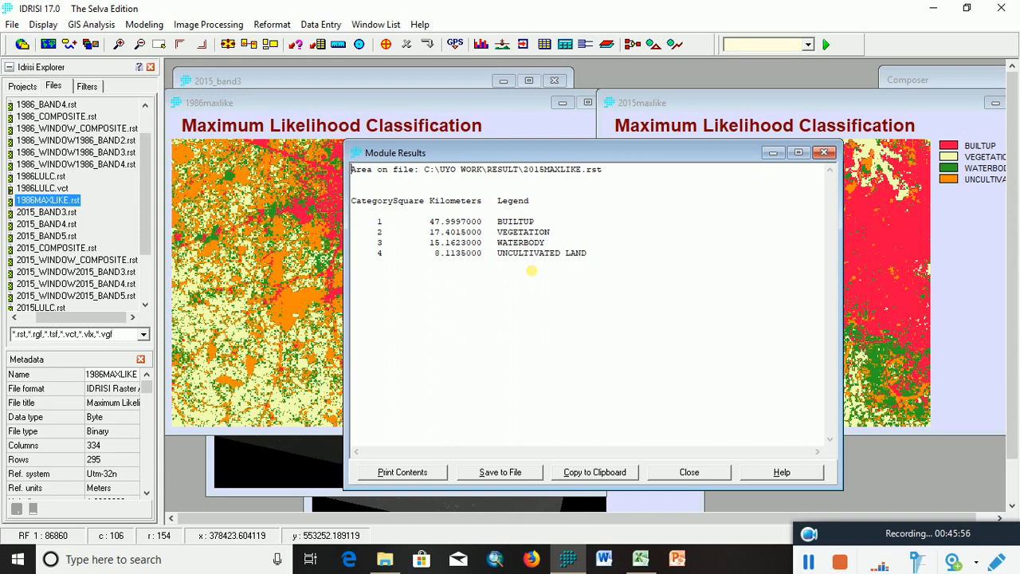
pyautogui.click(771, 152)
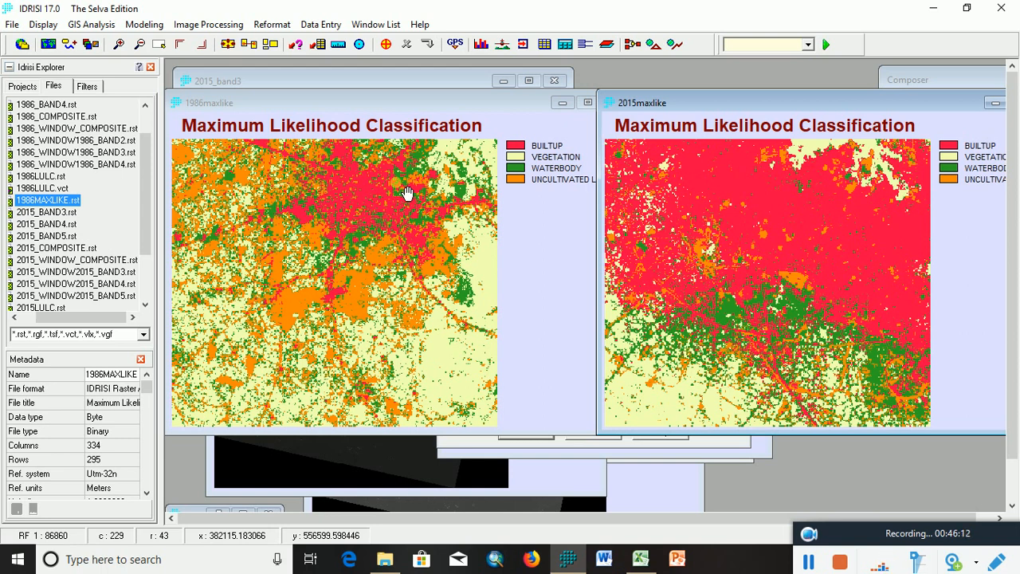
# - Open the Land Change Modeler: ES from the environmental and simulation models
pyautogui.click(145, 26)
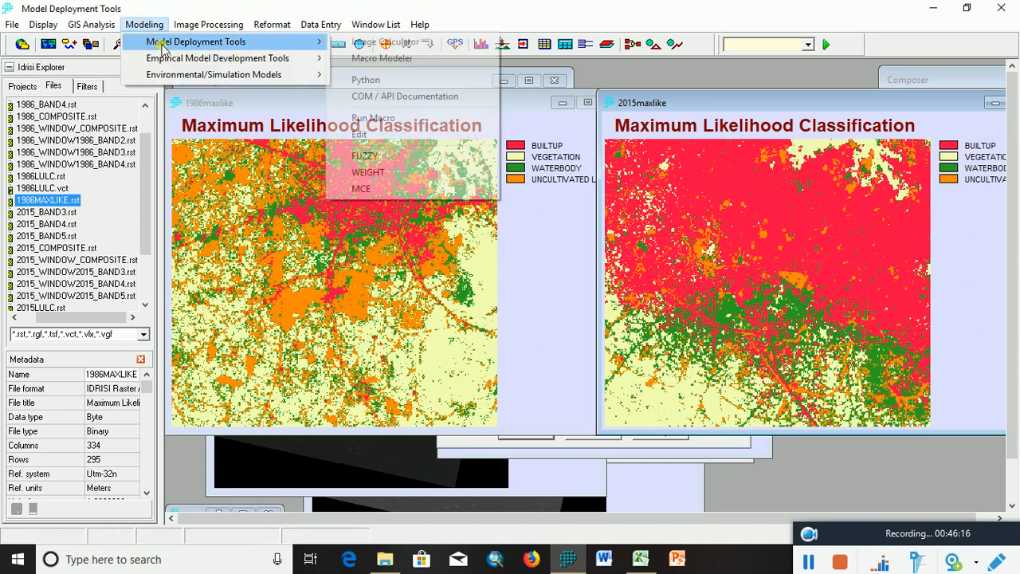
pyautogui.moveTo(171, 62)
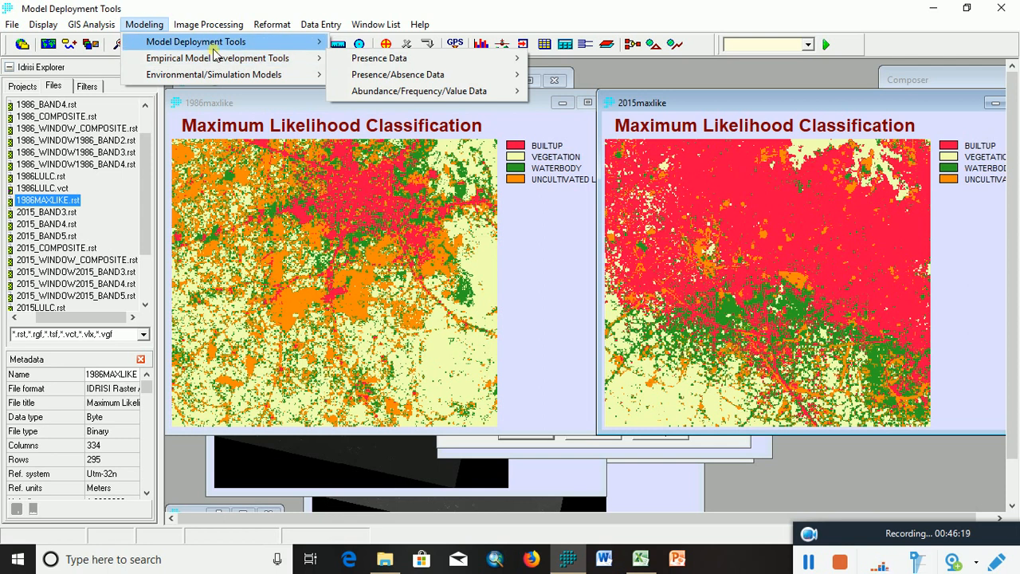
pyautogui.moveTo(214, 49)
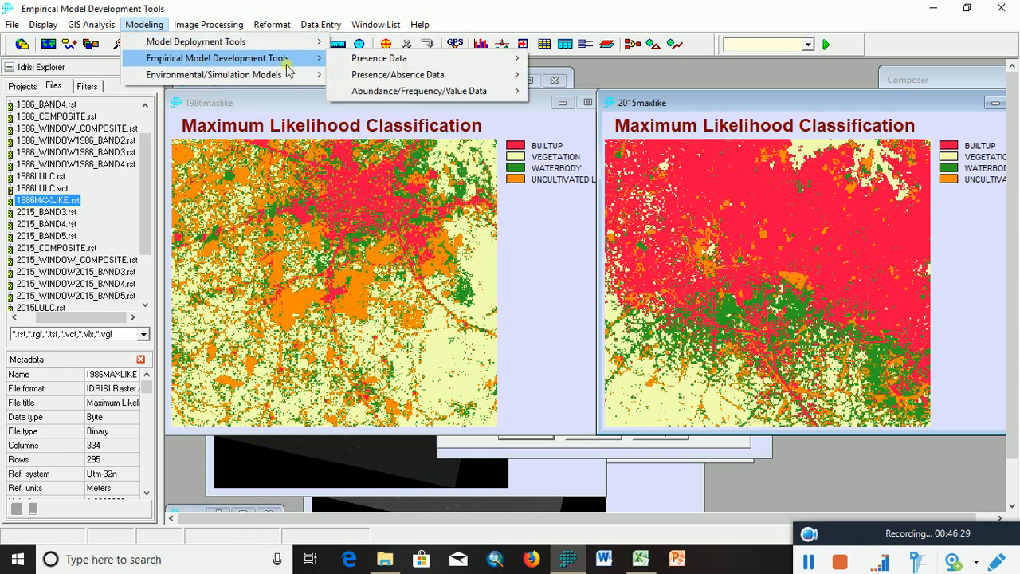
pyautogui.moveTo(228, 77)
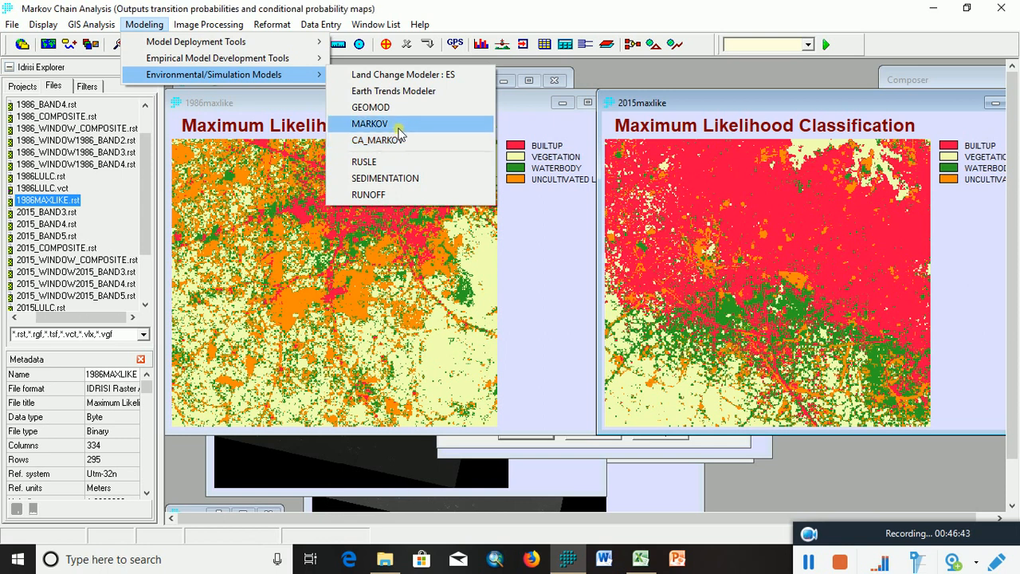
pyautogui.click(425, 77)
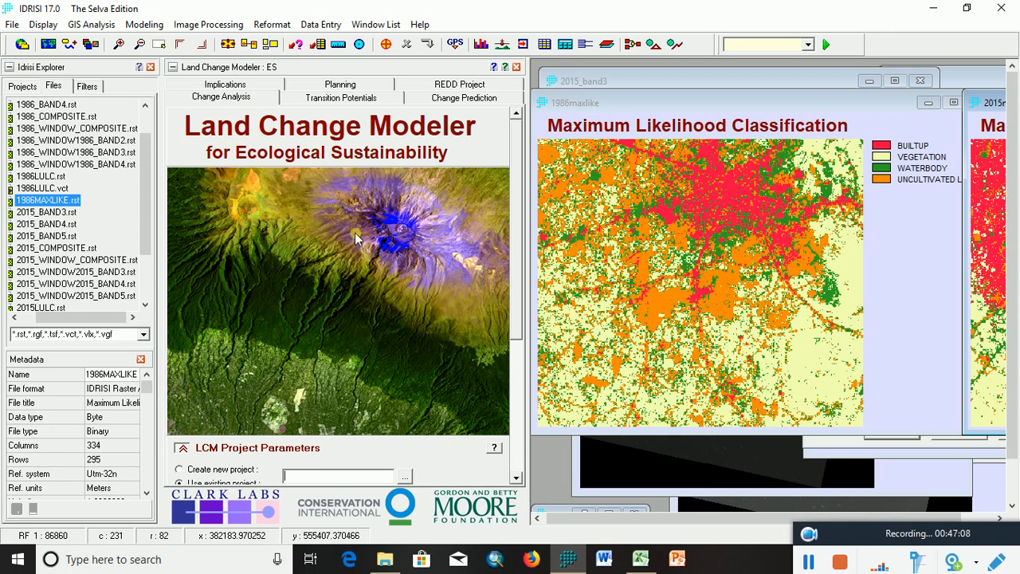
# - Set the LCM project parameters to create a new project named 19862015LCM
pyautogui.click(514, 422)
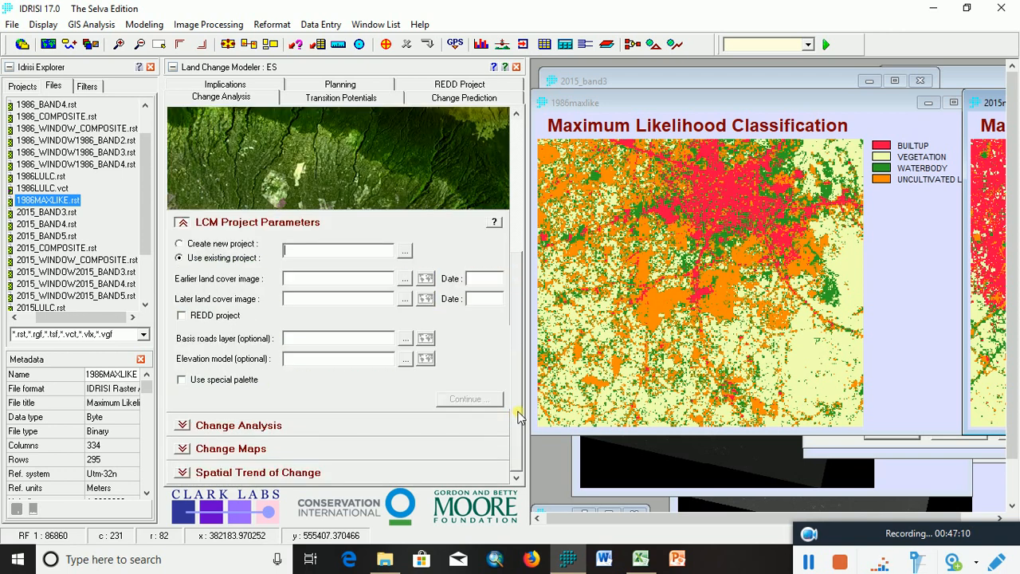
pyautogui.moveTo(526, 290); pyautogui.dragTo(516, 422)
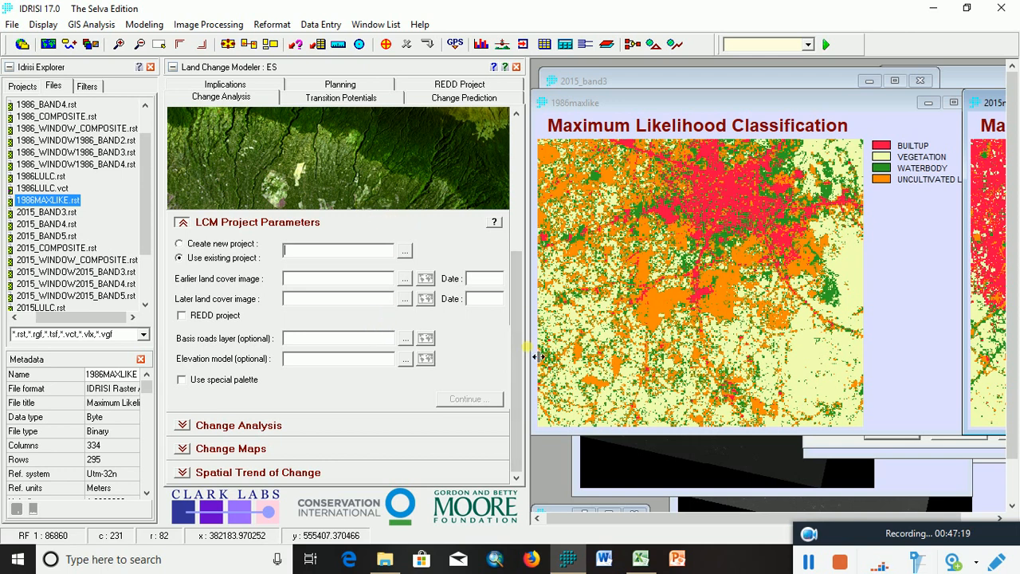
pyautogui.moveTo(516, 357); pyautogui.dragTo(520, 407)
pyautogui.click(186, 257)
pyautogui.click(180, 244)
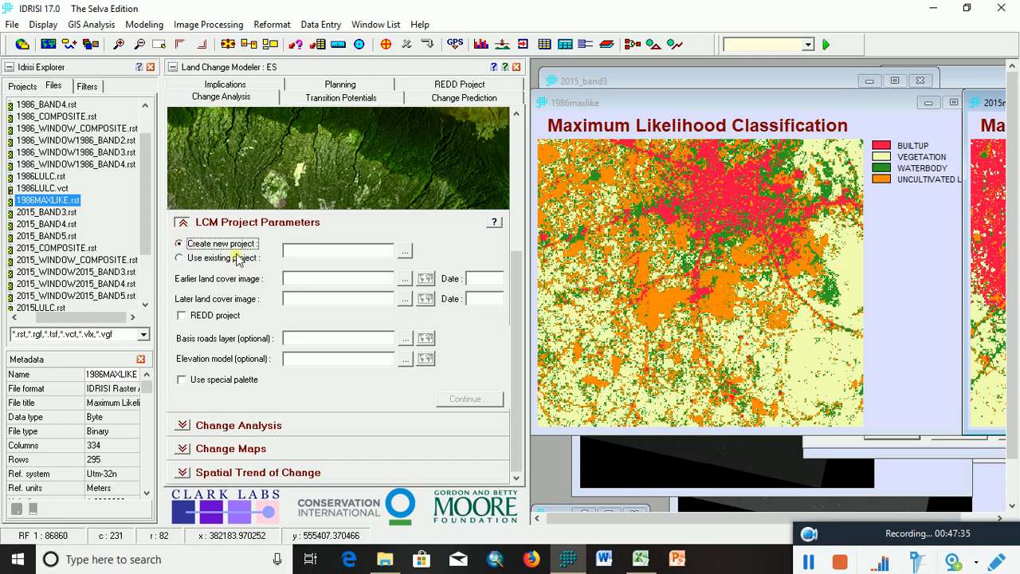
pyautogui.click(313, 254)
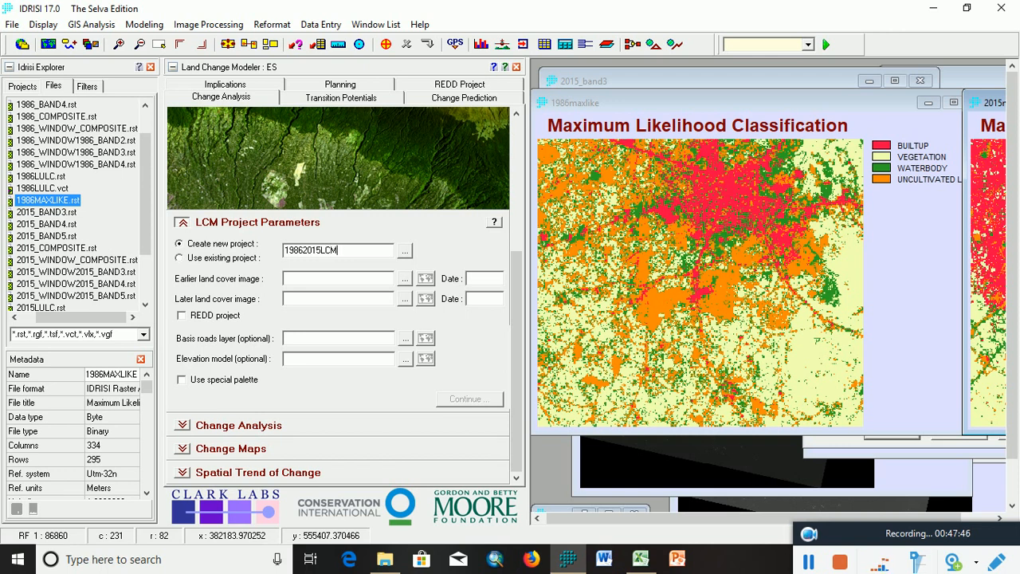
pyautogui.click(404, 254)
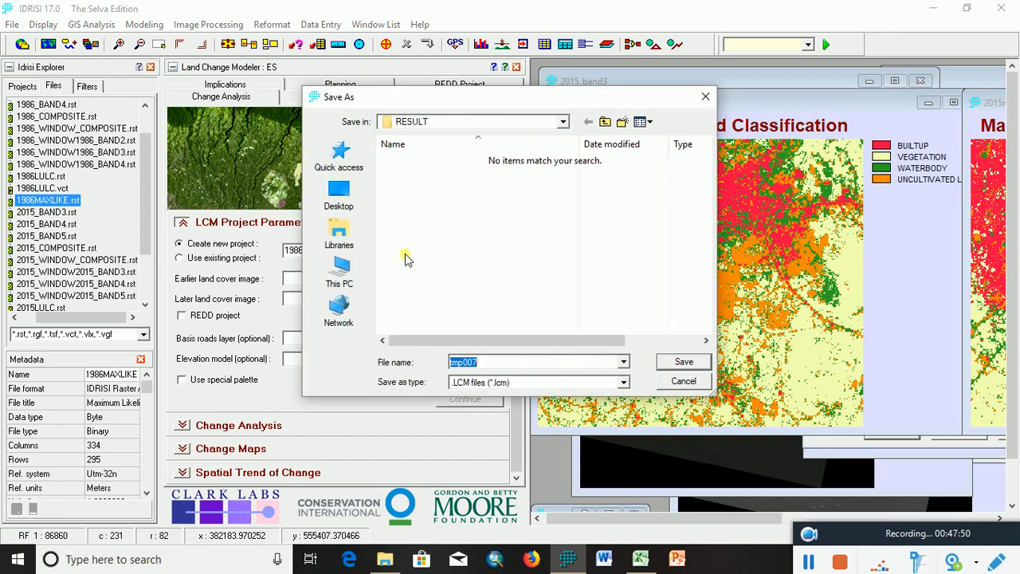
pyautogui.click(706, 96)
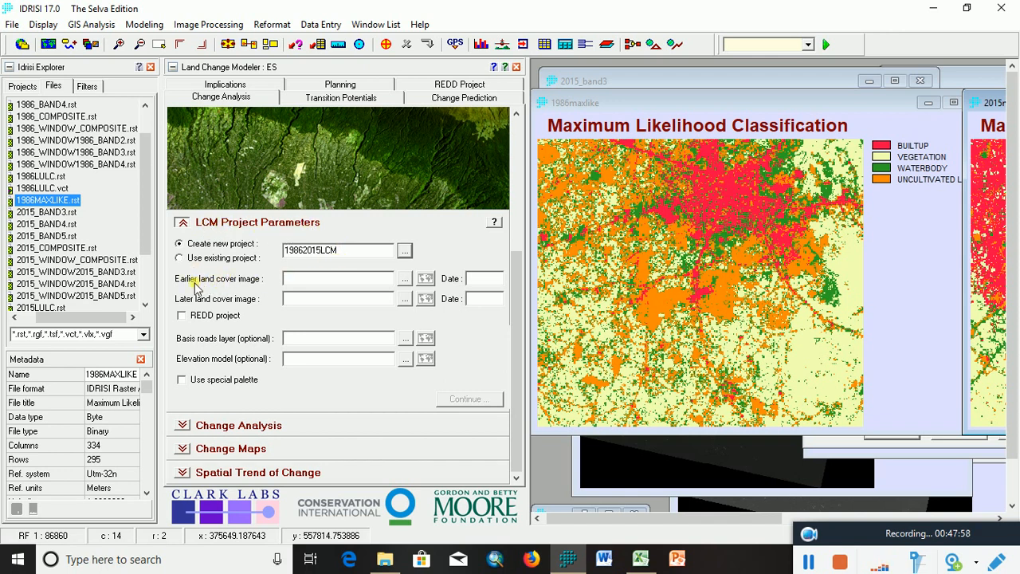
# - Assign 1986MAXLIKE as the earlier land cover image of the LCM project
pyautogui.click(316, 286)
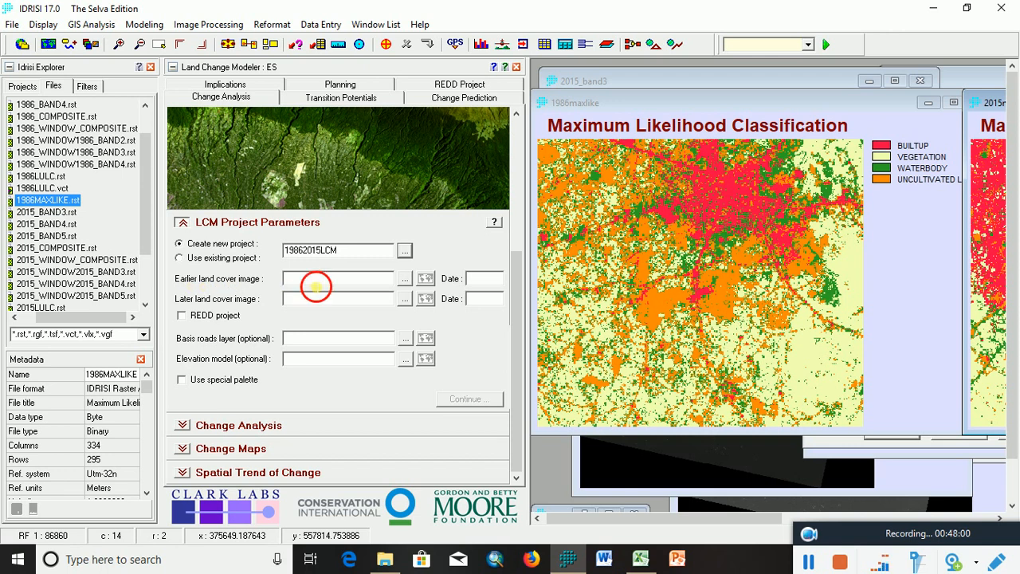
pyautogui.click(405, 279)
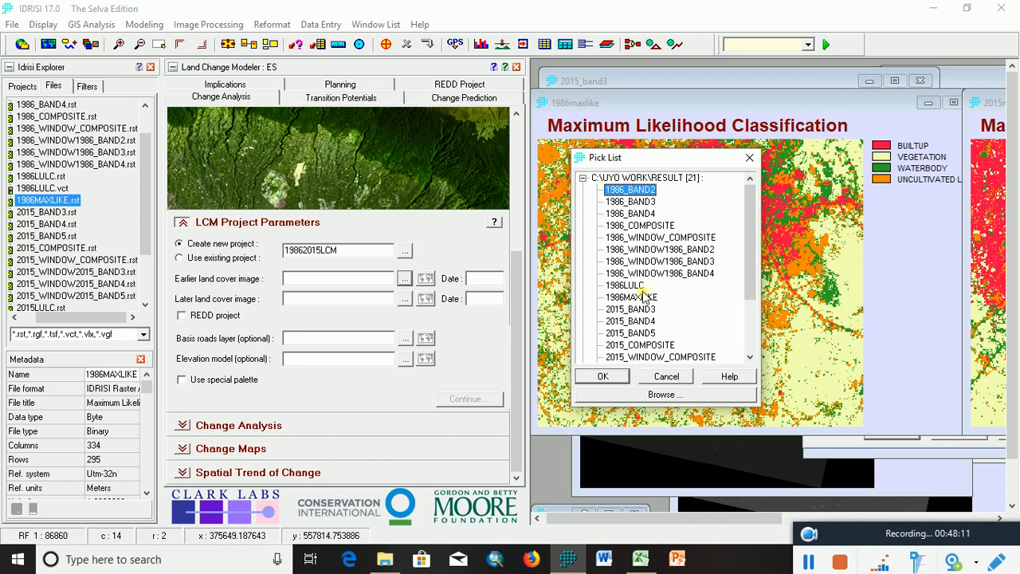
pyautogui.click(631, 298)
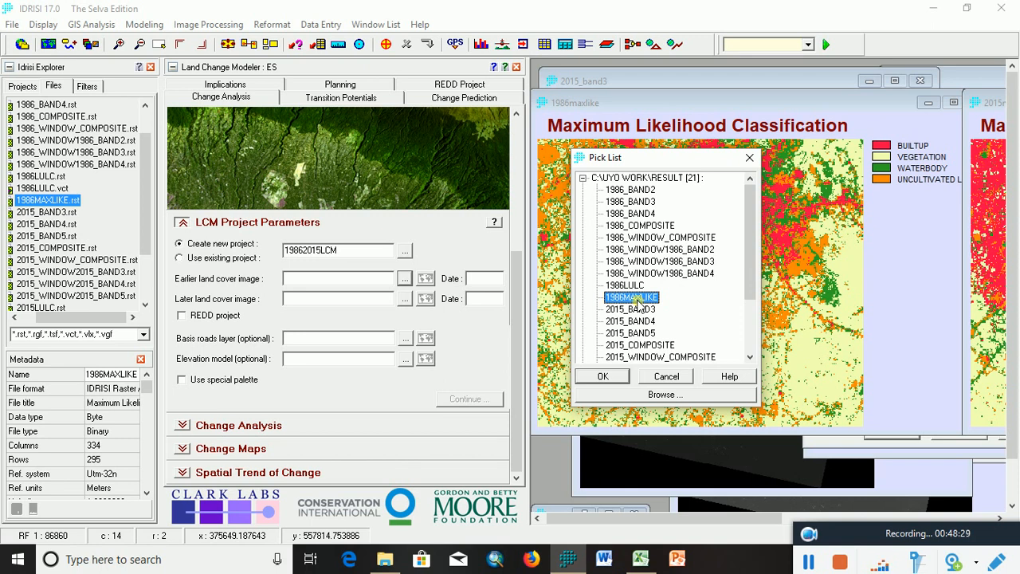
pyautogui.click(611, 381)
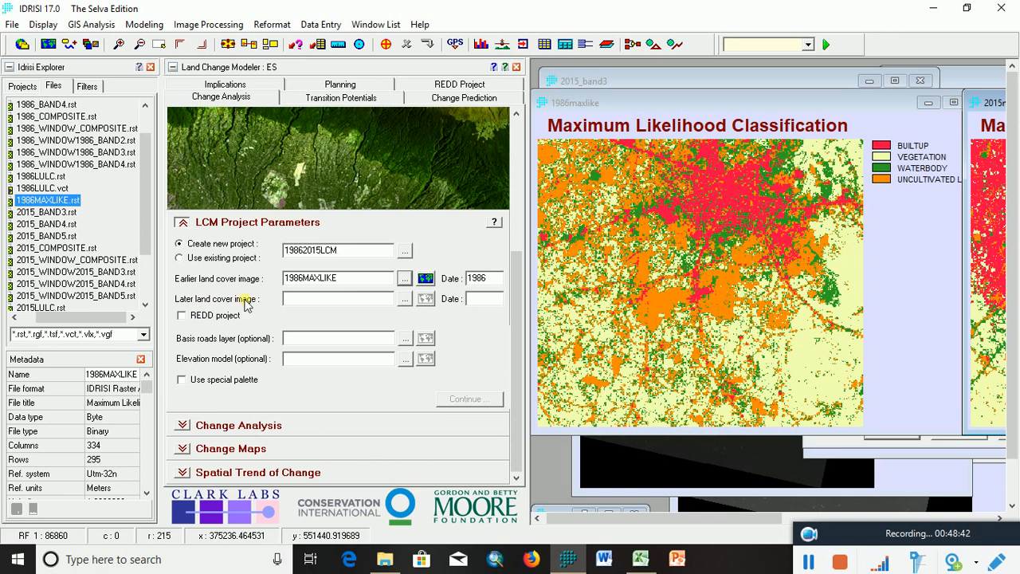
# - Assign 2015MAXLIKE as the later land cover image of the LCM project
pyautogui.click(405, 299)
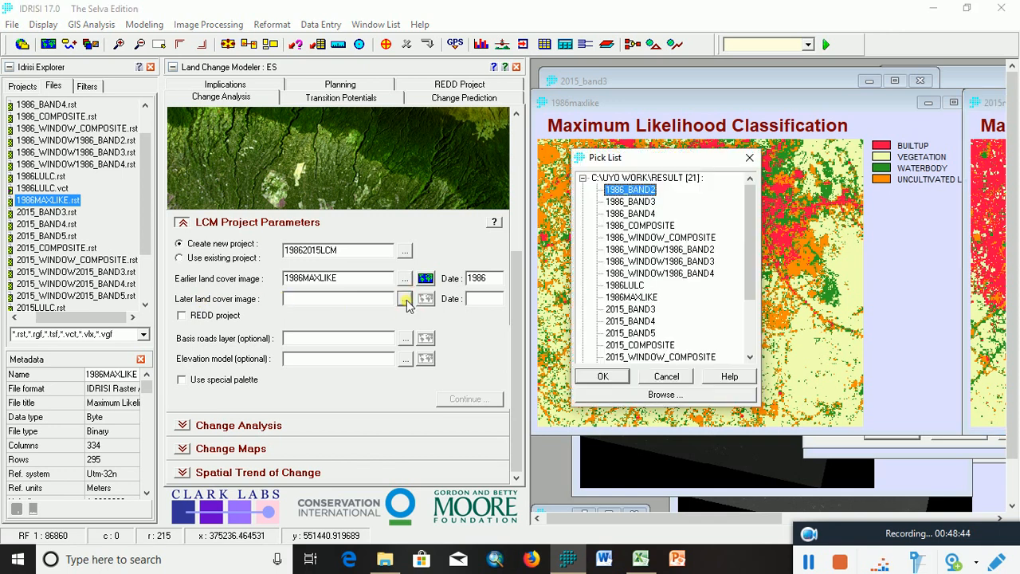
pyautogui.scroll(-3, 667, 296)
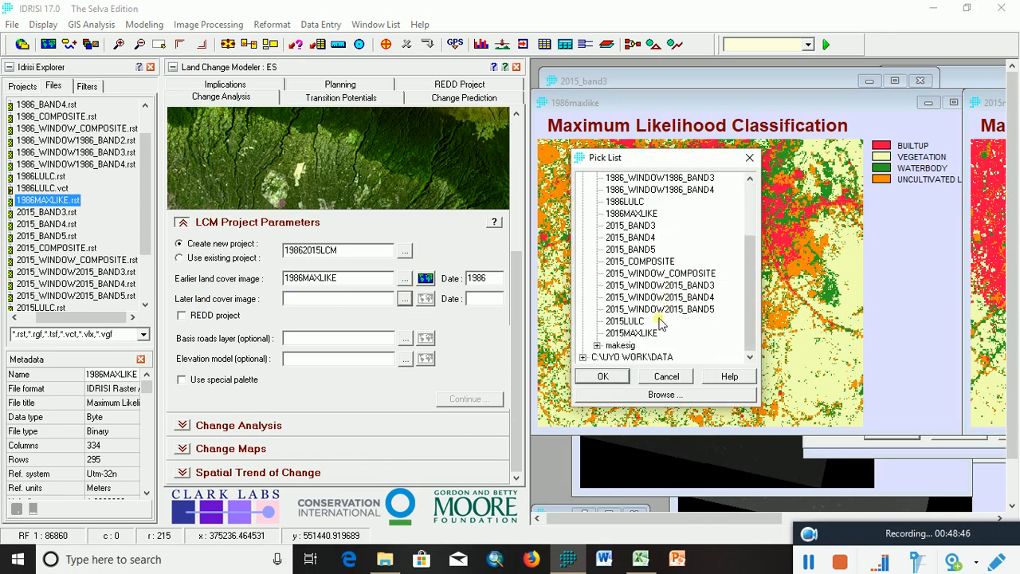
pyautogui.click(622, 333)
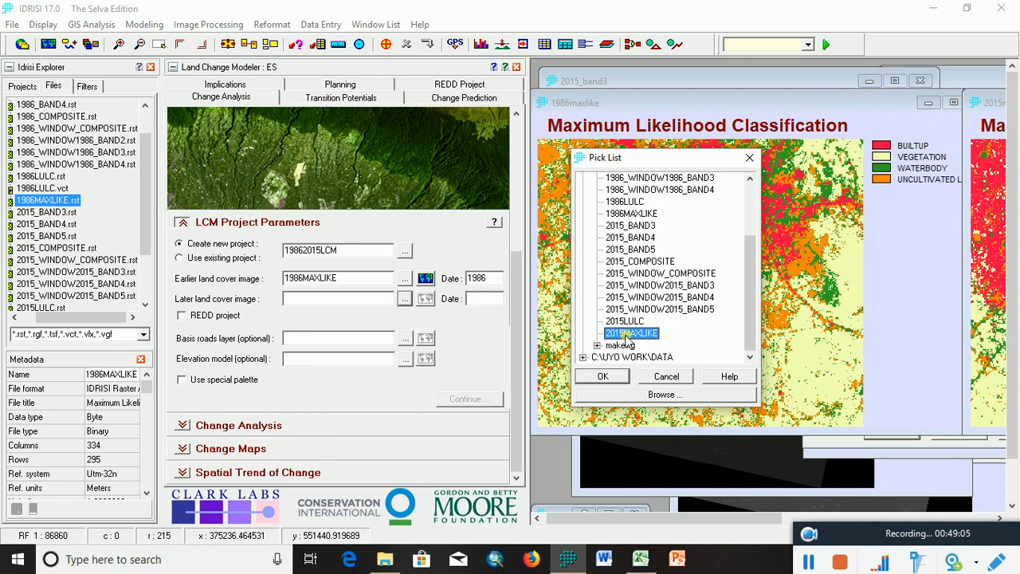
pyautogui.click(604, 376)
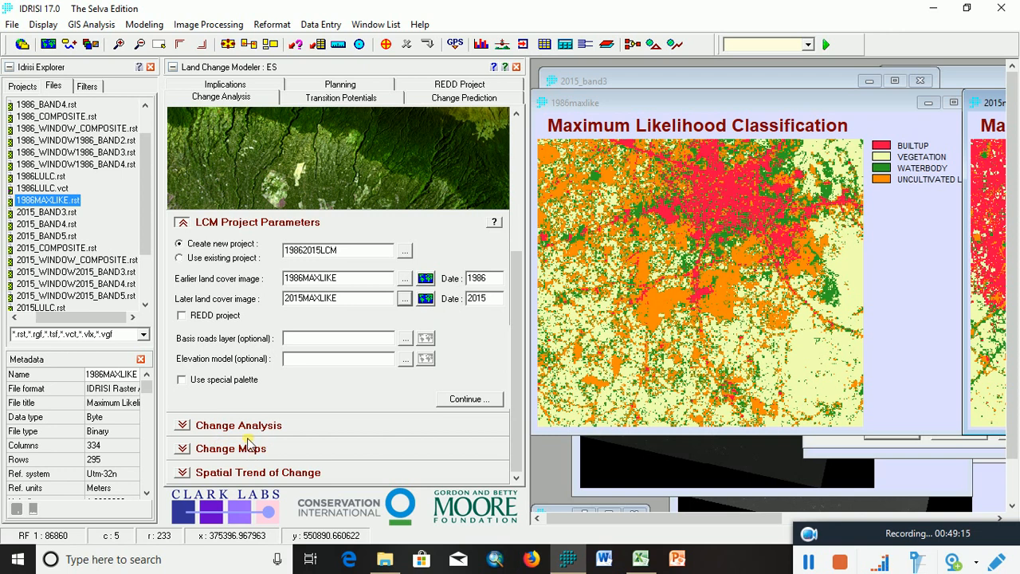
# - Run the change analysis between 1986 and 2015 and examine the gains and losses of each land-cover category in cells
pyautogui.click(183, 425)
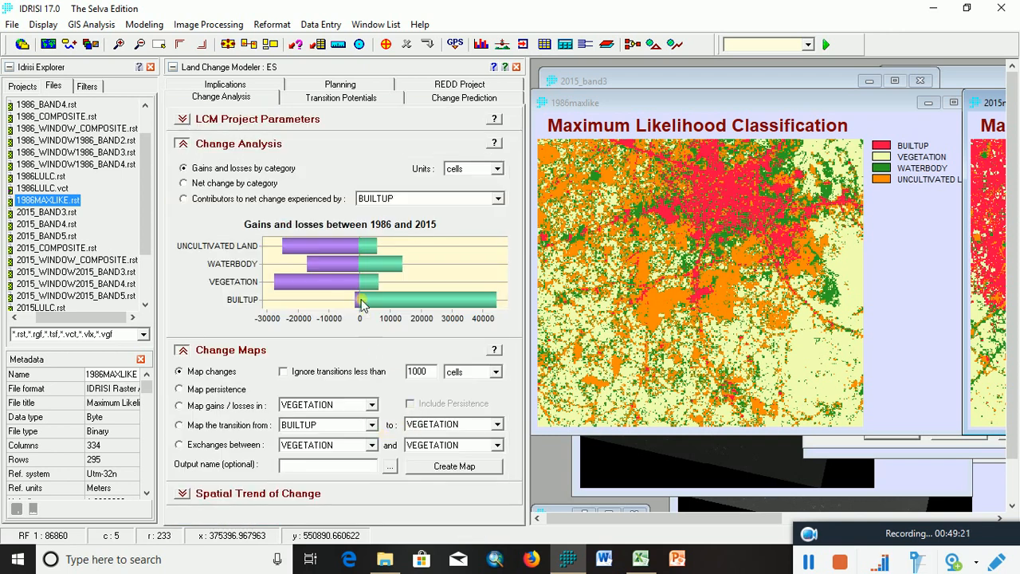
pyautogui.moveTo(361, 295)
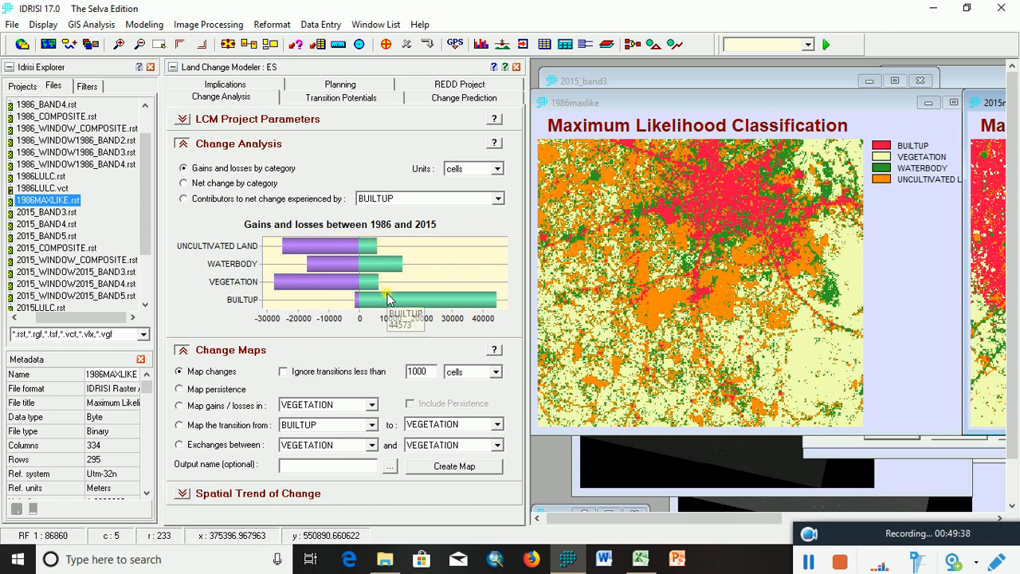
pyautogui.moveTo(388, 305)
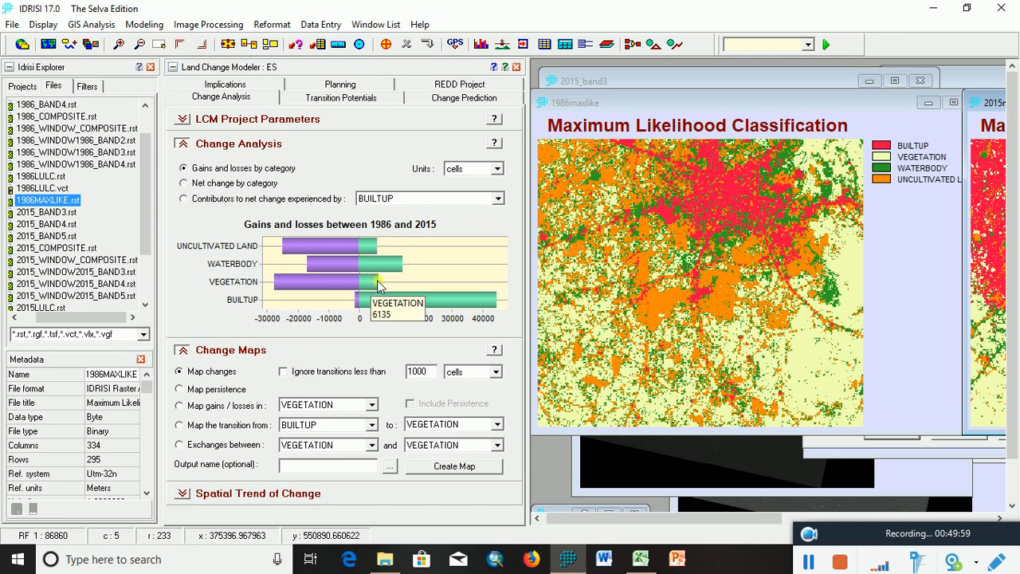
pyautogui.moveTo(393, 268)
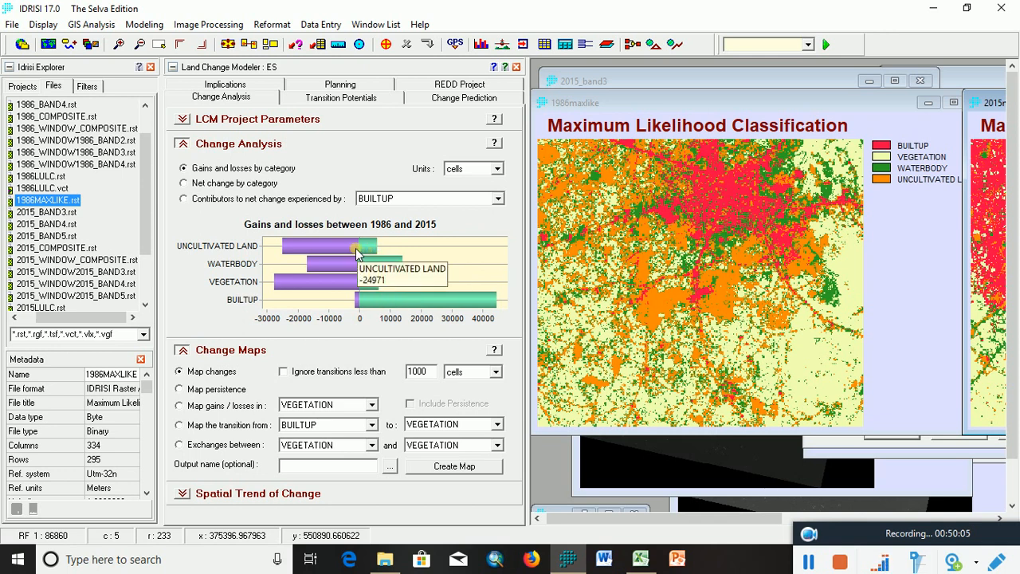
pyautogui.moveTo(373, 248)
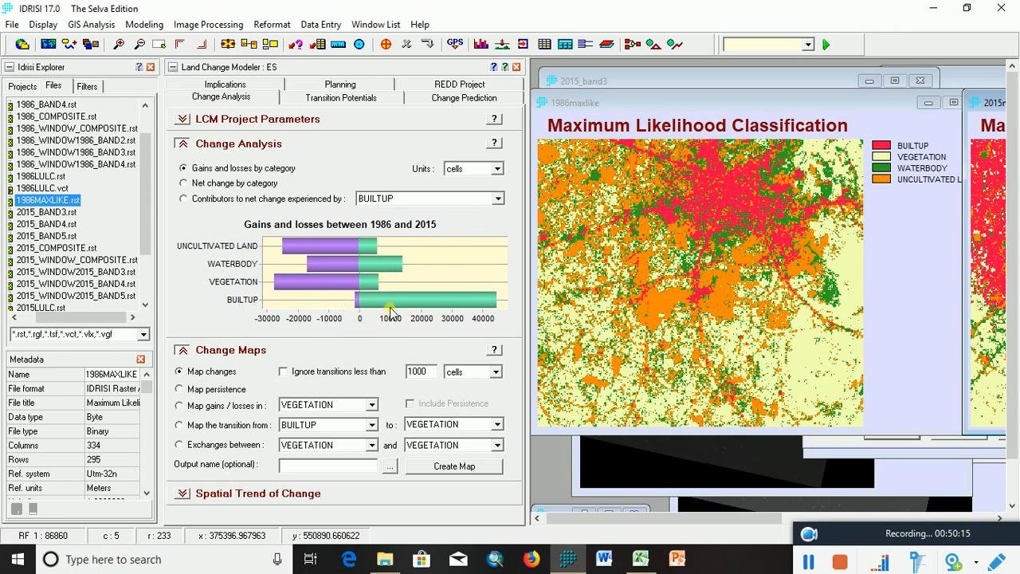
pyautogui.moveTo(390, 310)
# - Launch the Windows Calculator, shrink its window and place it beside the gains and losses chart
pyautogui.click(54, 563)
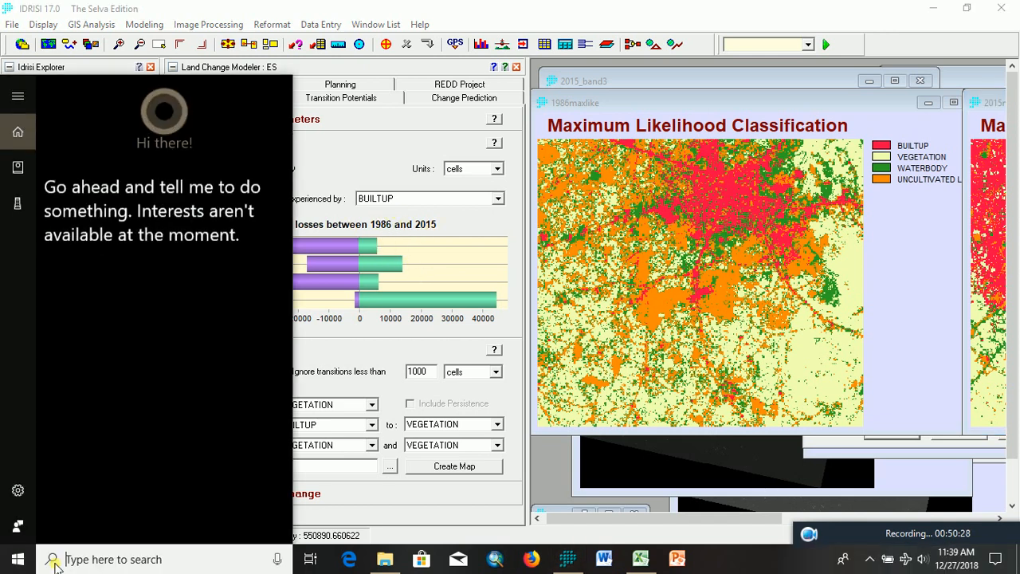
pyautogui.write('CAL')
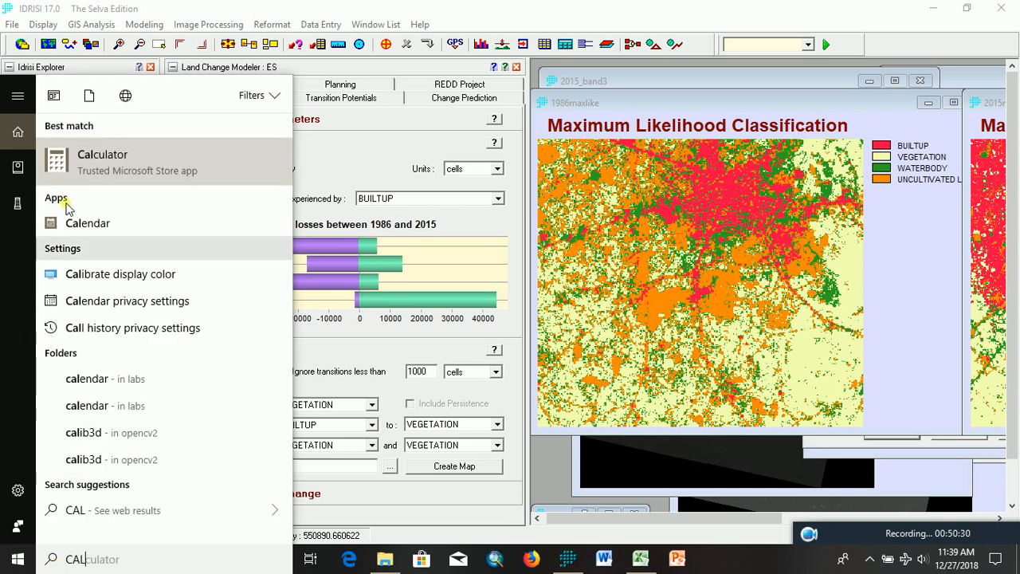
pyautogui.click(72, 164)
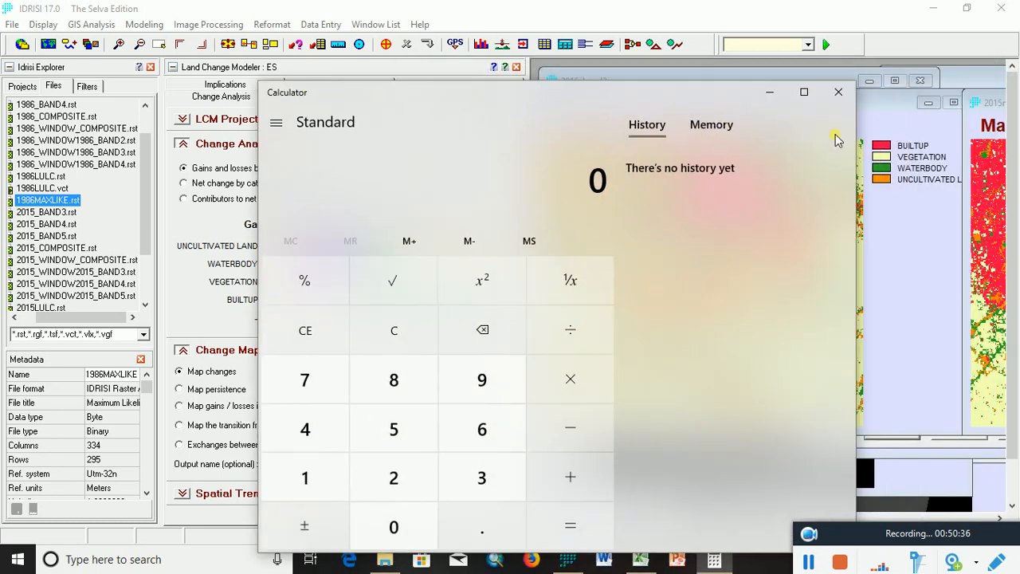
pyautogui.moveTo(860, 141); pyautogui.dragTo(560, 151)
pyautogui.moveTo(424, 108); pyautogui.dragTo(795, 81)
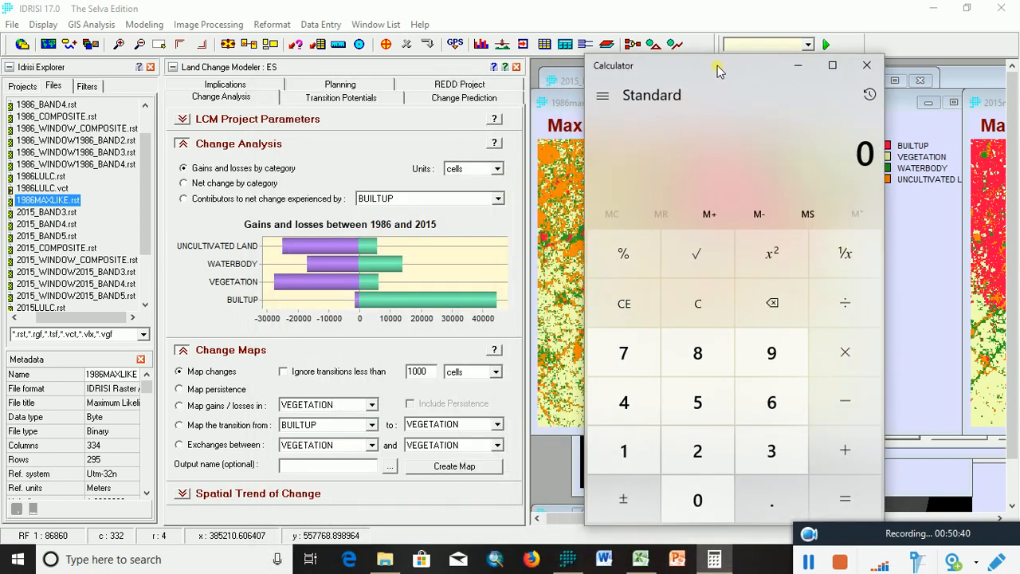
# - Calculate 2015 minus 1986 in the Calculator to get the interval between the two image dates, then minimize it
pyautogui.click(700, 452)
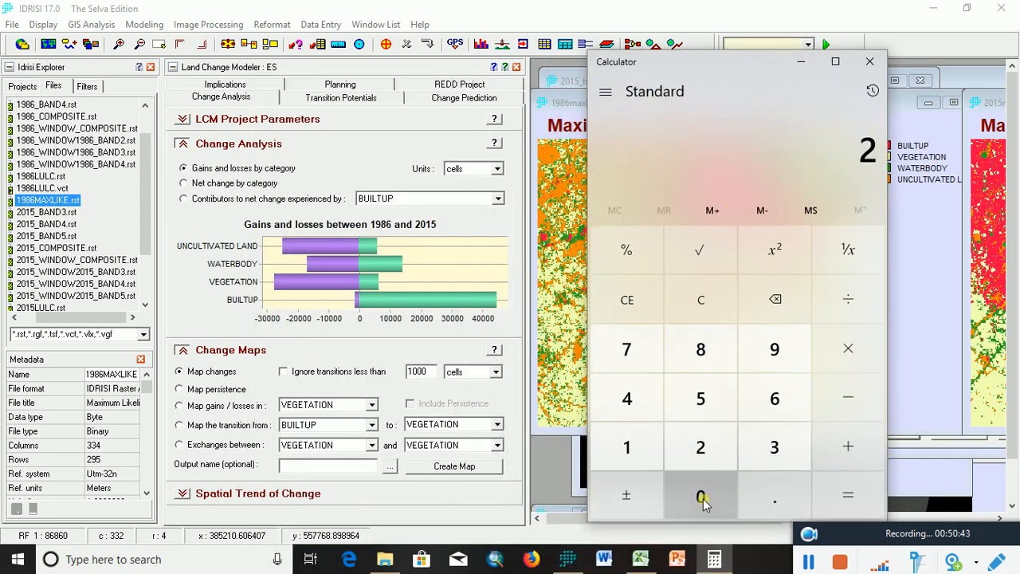
pyautogui.click(702, 496)
pyautogui.click(629, 450)
pyautogui.click(703, 398)
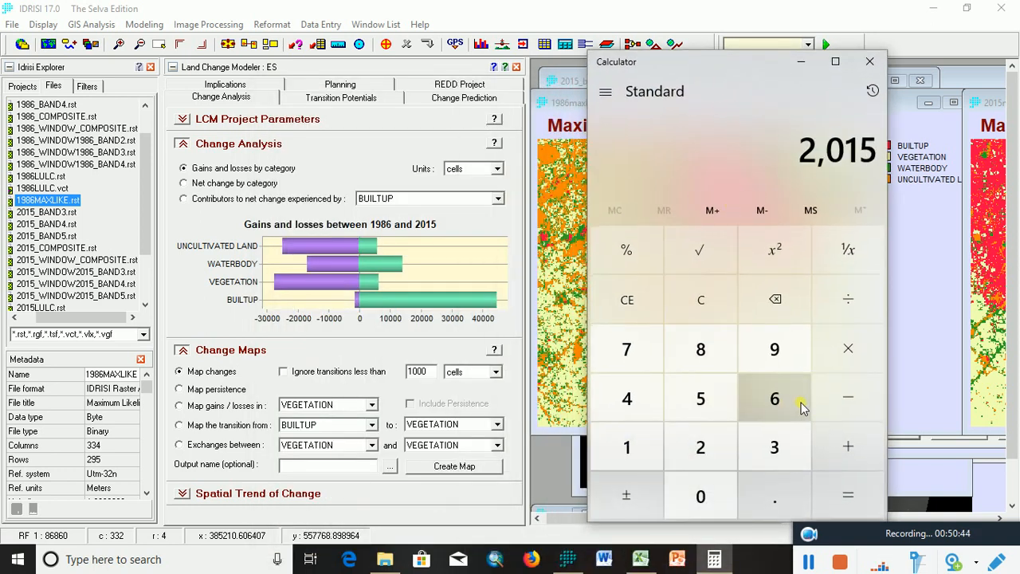
pyautogui.click(847, 397)
pyautogui.click(624, 452)
pyautogui.click(769, 357)
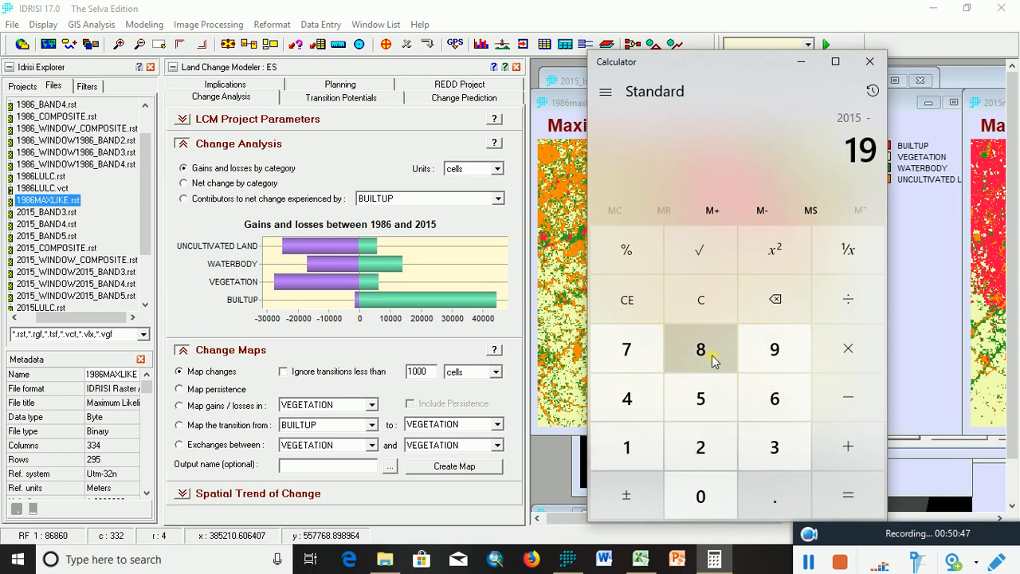
pyautogui.click(710, 355)
pyautogui.click(772, 402)
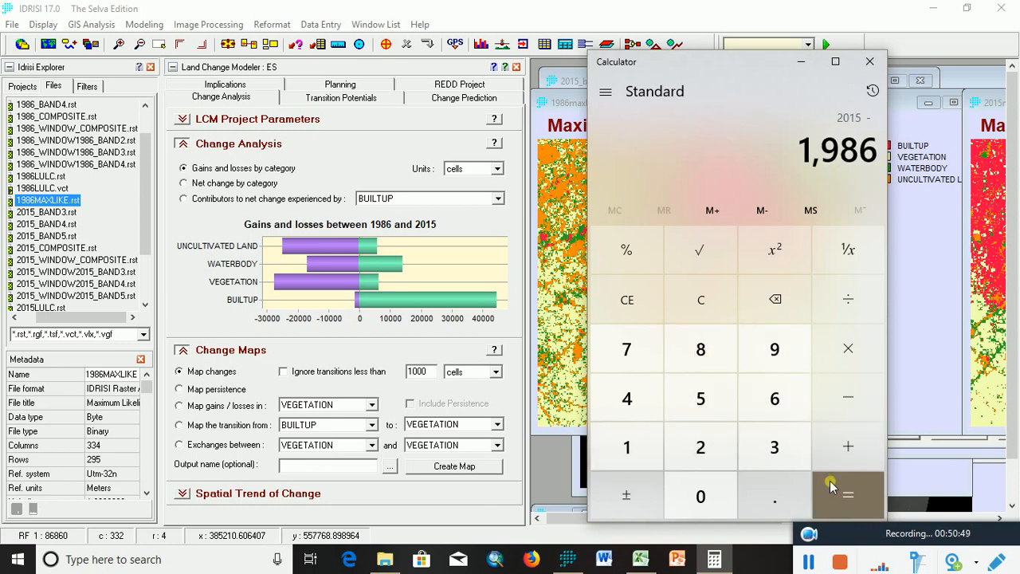
pyautogui.click(843, 489)
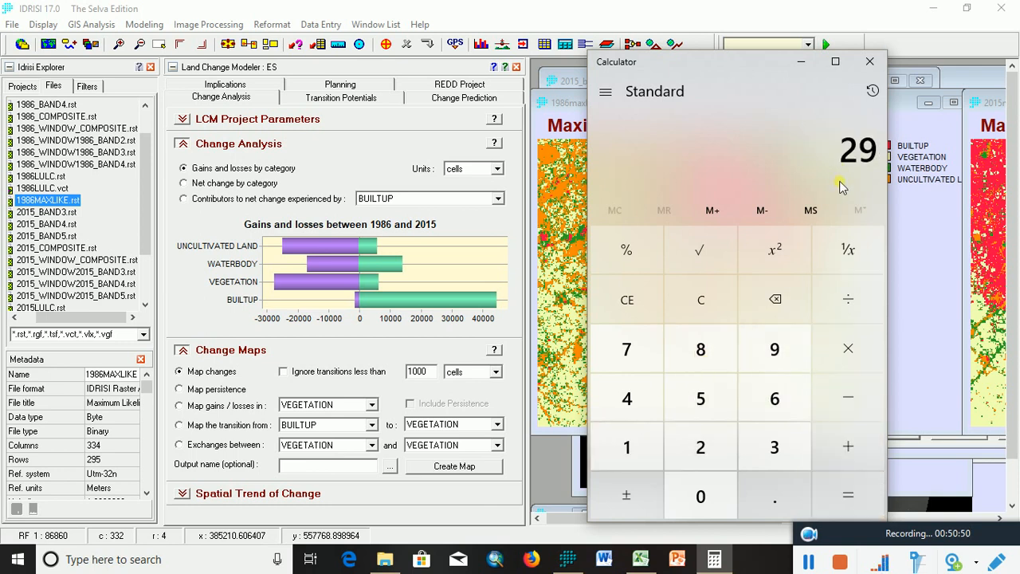
pyautogui.click(800, 62)
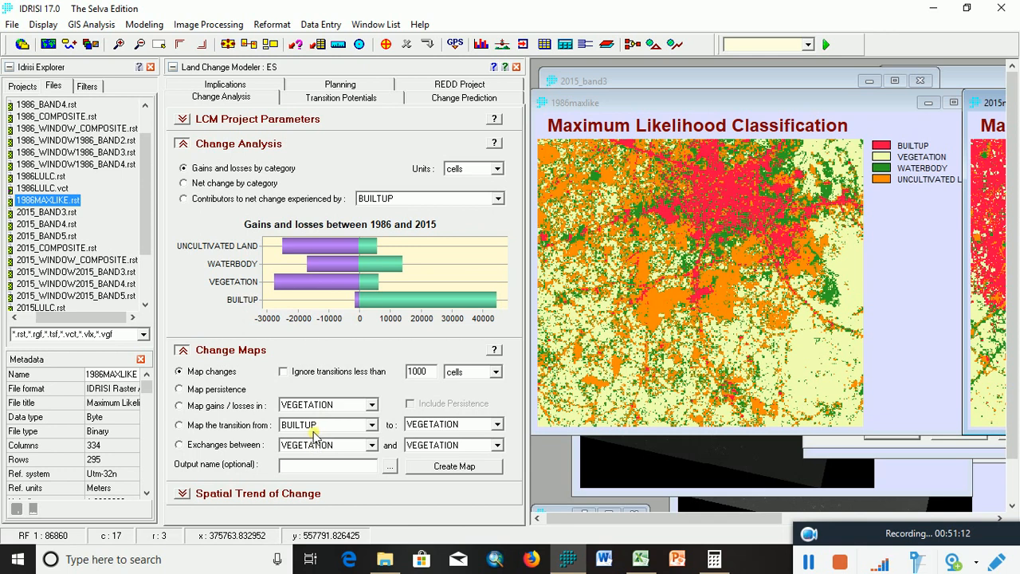
# - Collapse the Change Analysis section and expand the LCM Project Parameters and Spatial Trend of Change sections
pyautogui.click(181, 144)
pyautogui.click(183, 119)
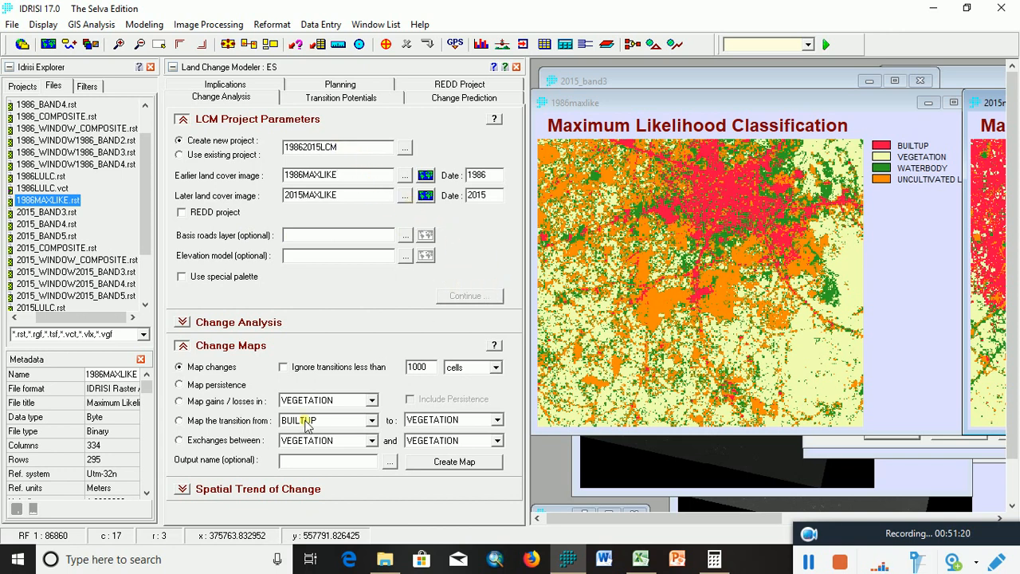
pyautogui.scroll(-2, 294, 420)
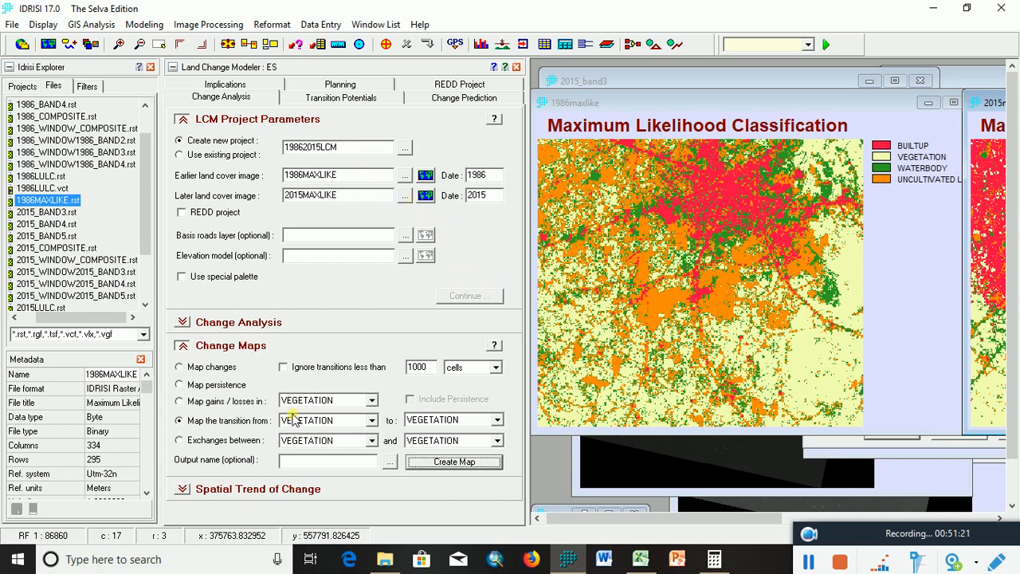
pyautogui.click(182, 489)
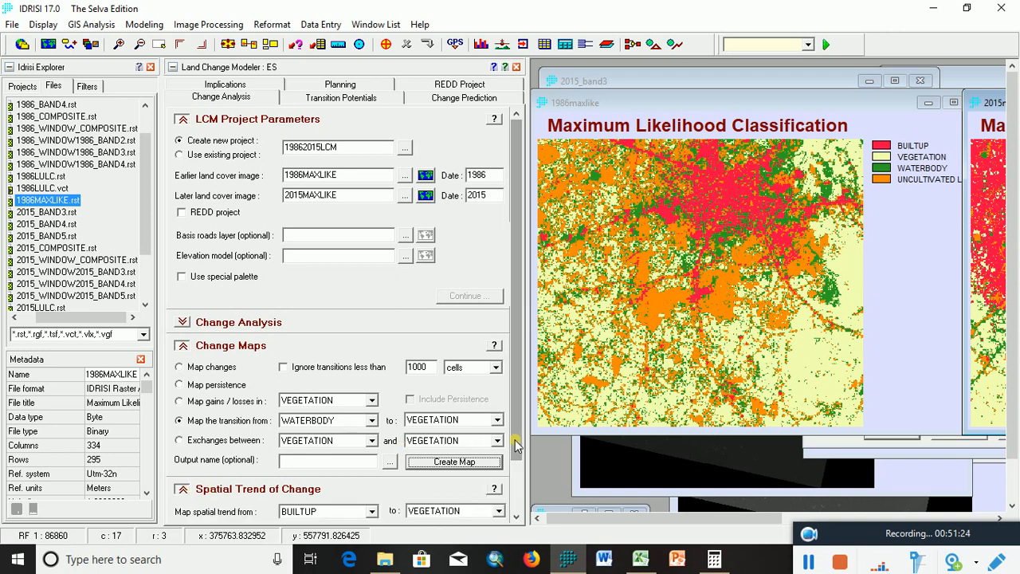
pyautogui.scroll(-2, 514, 506)
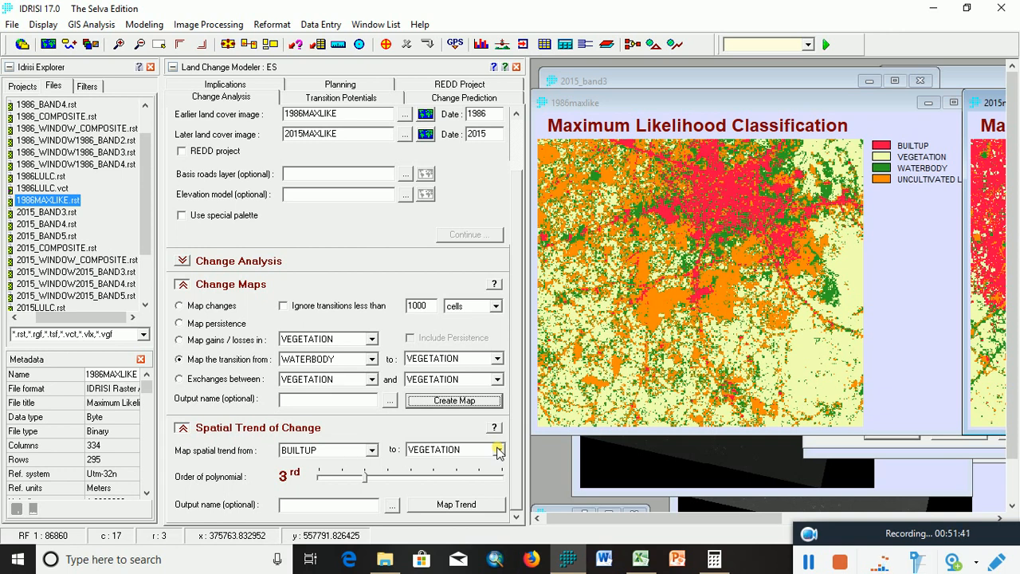
# - Map the 3rd-order spatial trend of change from VEGETATION to BUILTUP
pyautogui.click(373, 452)
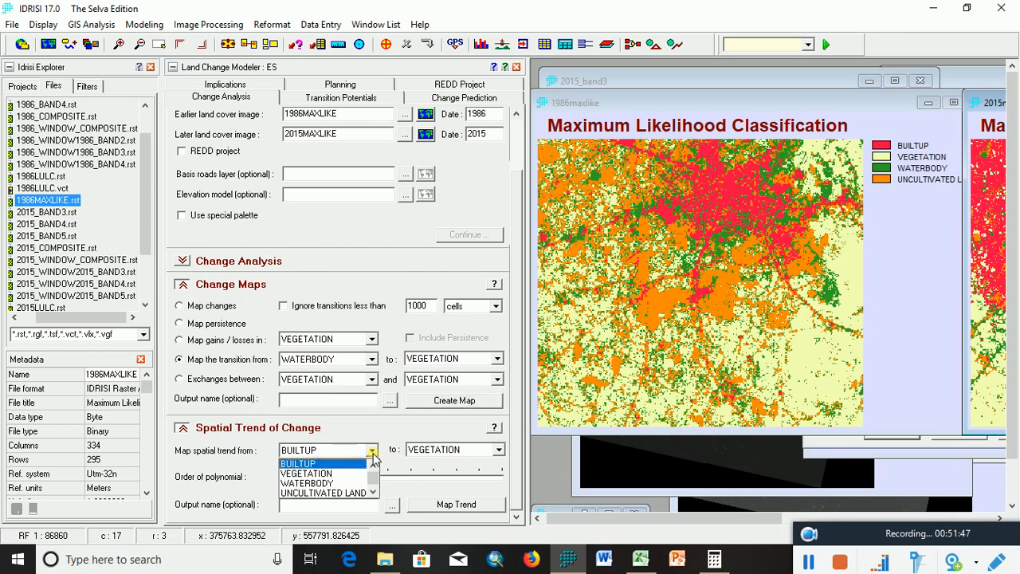
pyautogui.click(329, 474)
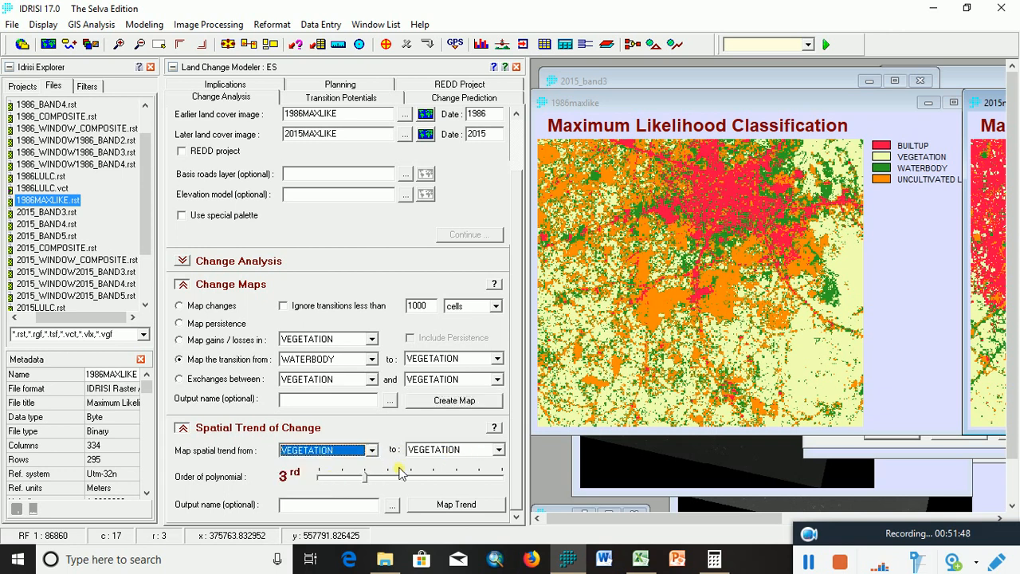
pyautogui.click(499, 451)
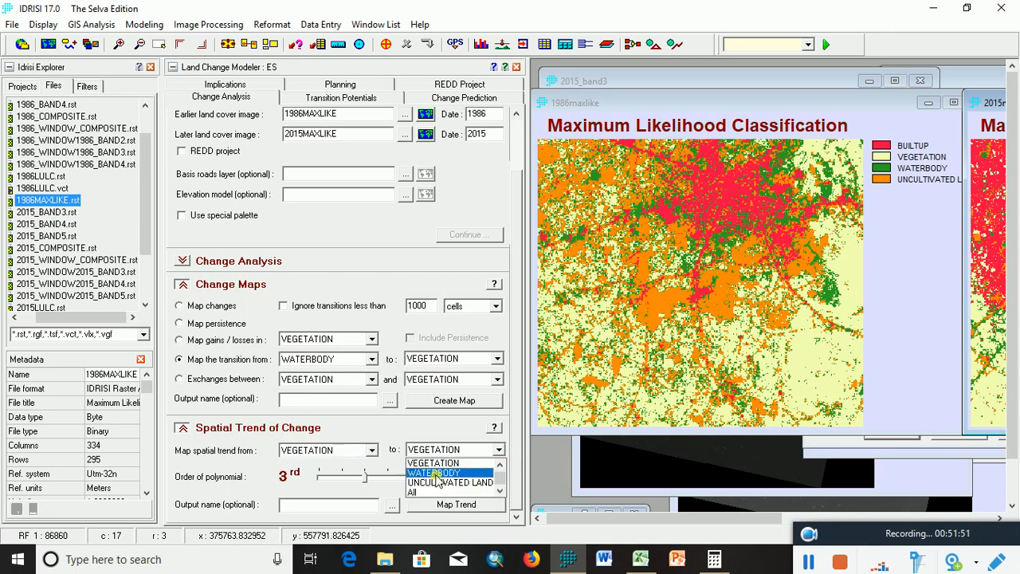
pyautogui.click(500, 491)
pyautogui.click(500, 466)
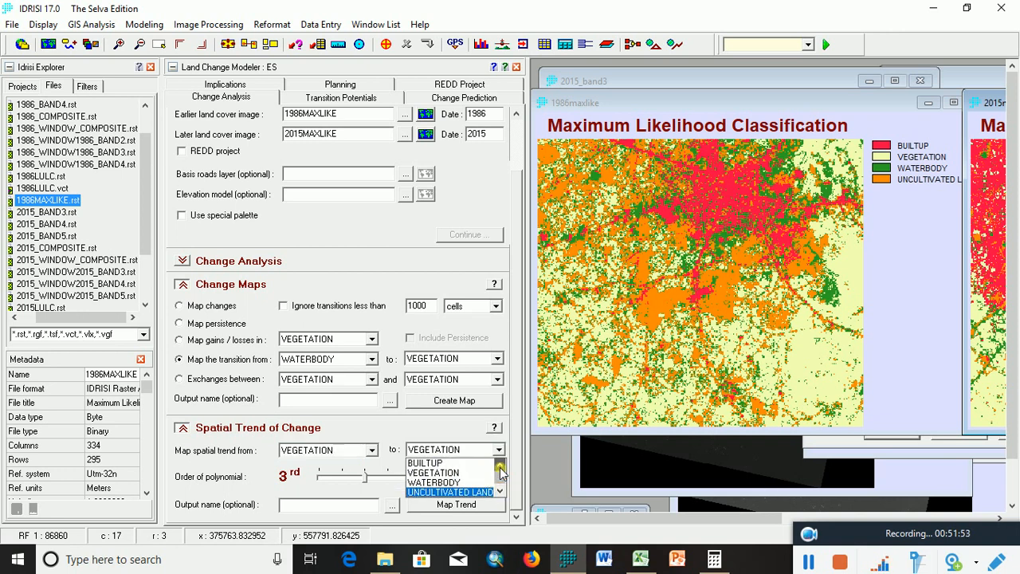
pyautogui.click(446, 463)
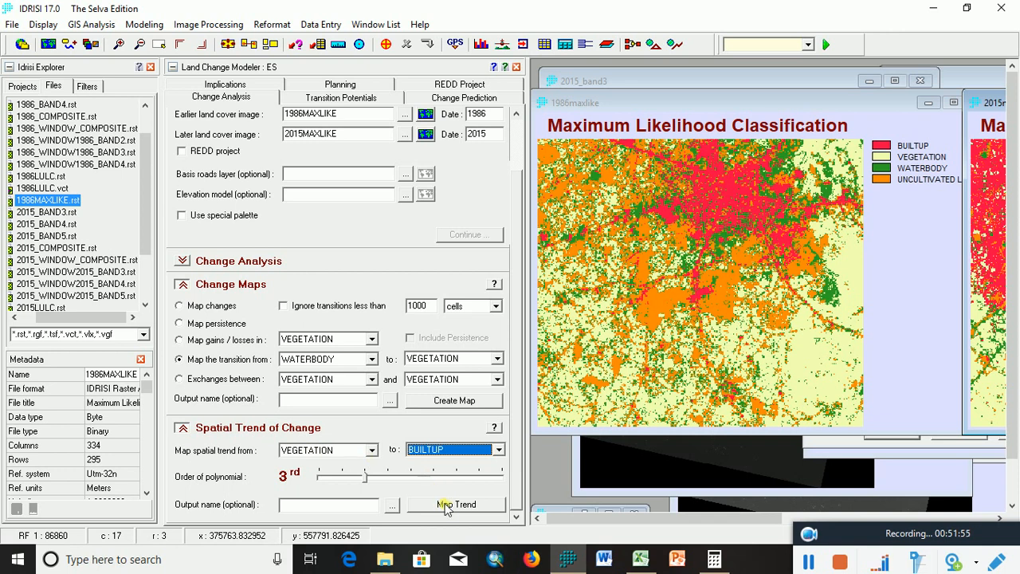
pyautogui.click(450, 506)
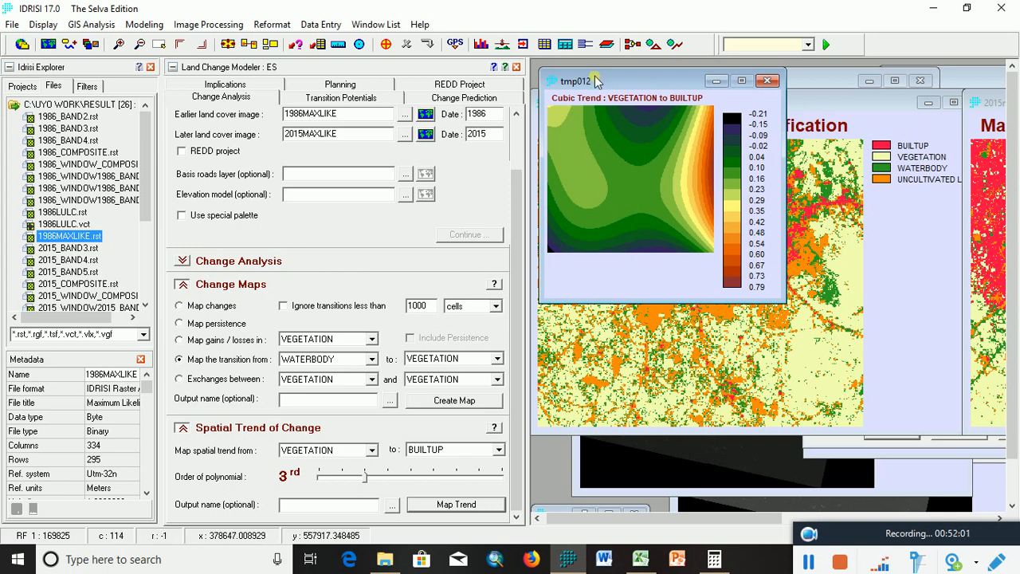
# - Move the cubic trend map clear of the other windows, examine its pattern closely against the legend, and minimize it
pyautogui.moveTo(605, 86); pyautogui.dragTo(654, 125)
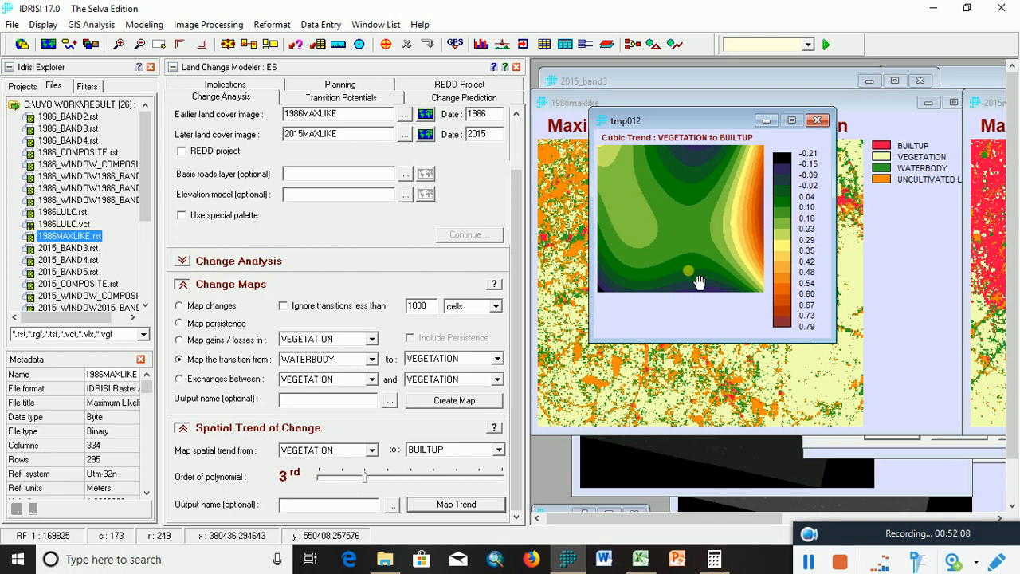
pyautogui.scroll(-3, 713, 270)
pyautogui.scroll(5, 713, 269)
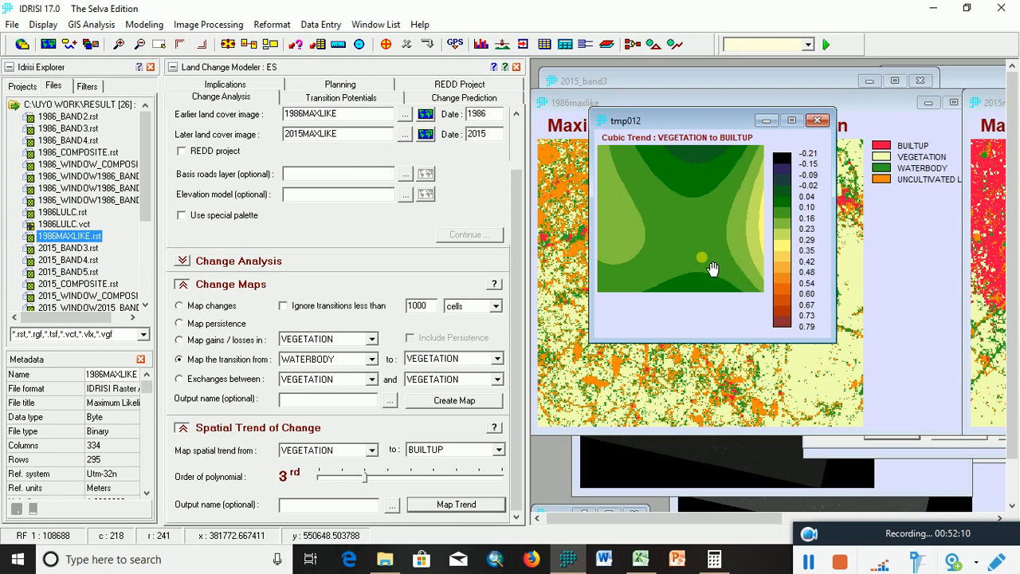
pyautogui.scroll(-1, 712, 269)
pyautogui.scroll(-2, 746, 230)
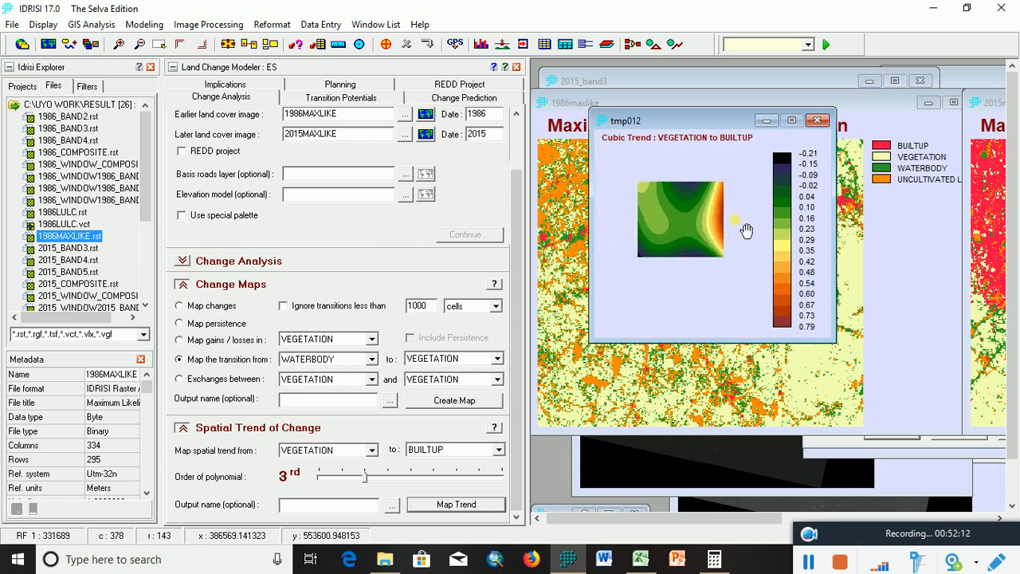
pyautogui.scroll(3, 746, 230)
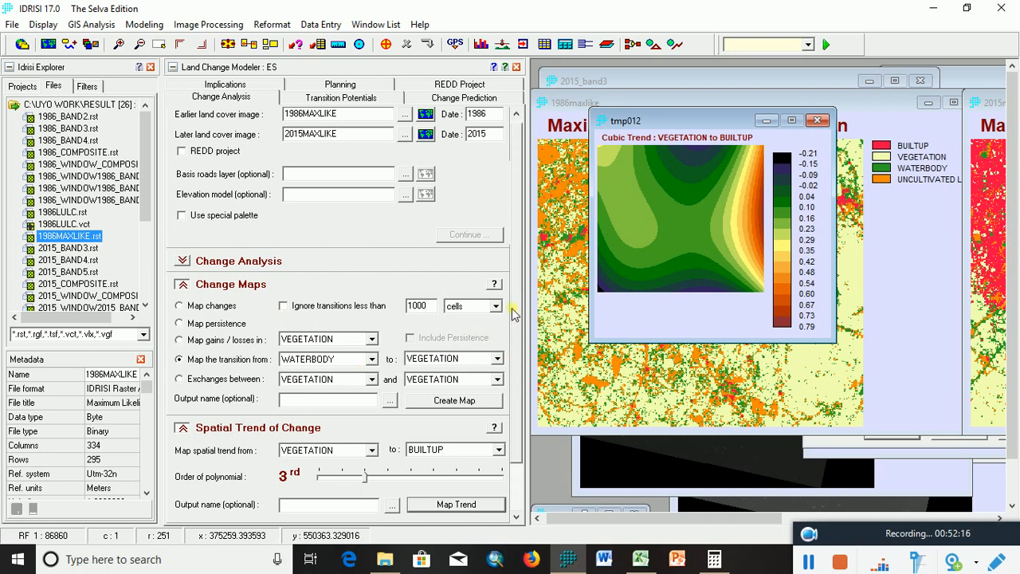
pyautogui.scroll(2, 515, 199)
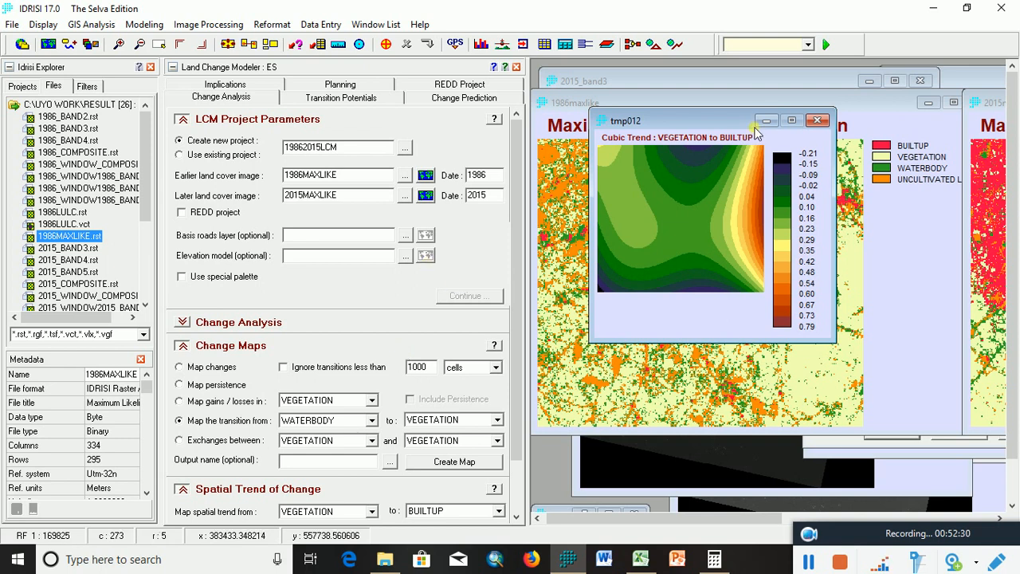
pyautogui.click(766, 120)
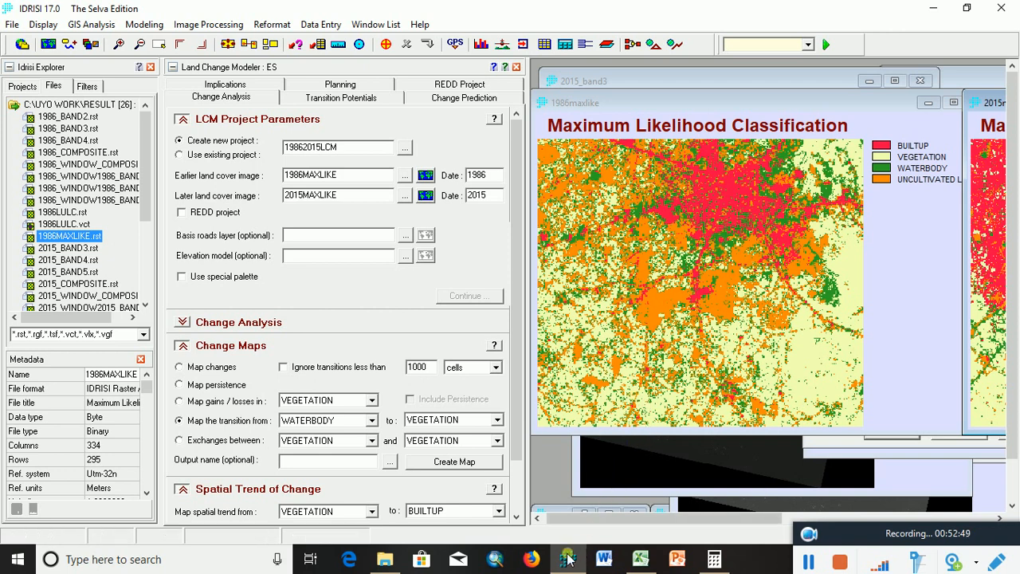
# - Switch to the Calculator, compute 2015 plus 60 for a projection year, and minimize it
pyautogui.click(715, 562)
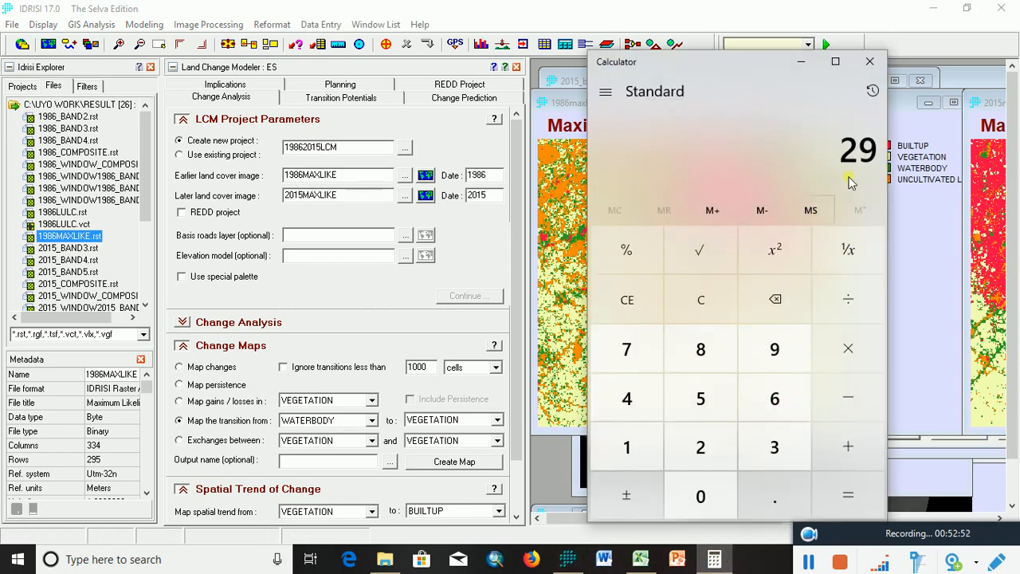
pyautogui.click(701, 303)
pyautogui.click(701, 447)
pyautogui.click(700, 494)
pyautogui.click(642, 460)
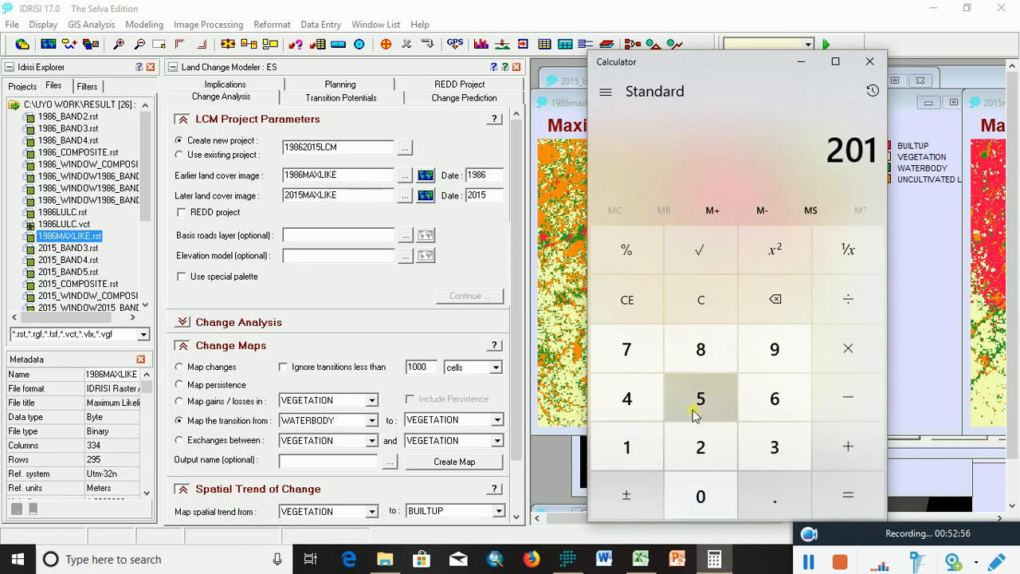
pyautogui.click(695, 409)
pyautogui.click(848, 448)
pyautogui.click(775, 414)
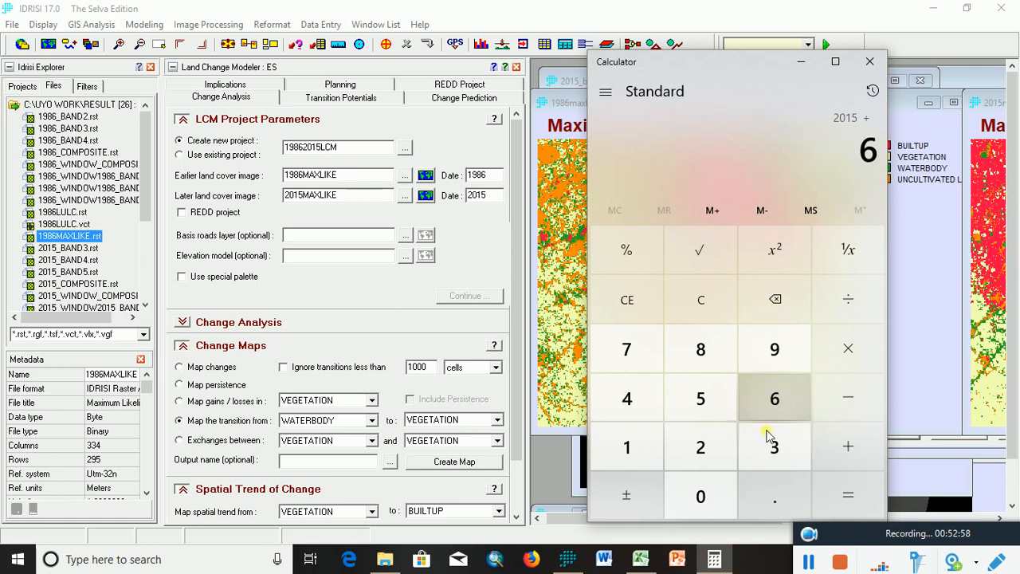
pyautogui.click(700, 494)
pyautogui.click(847, 496)
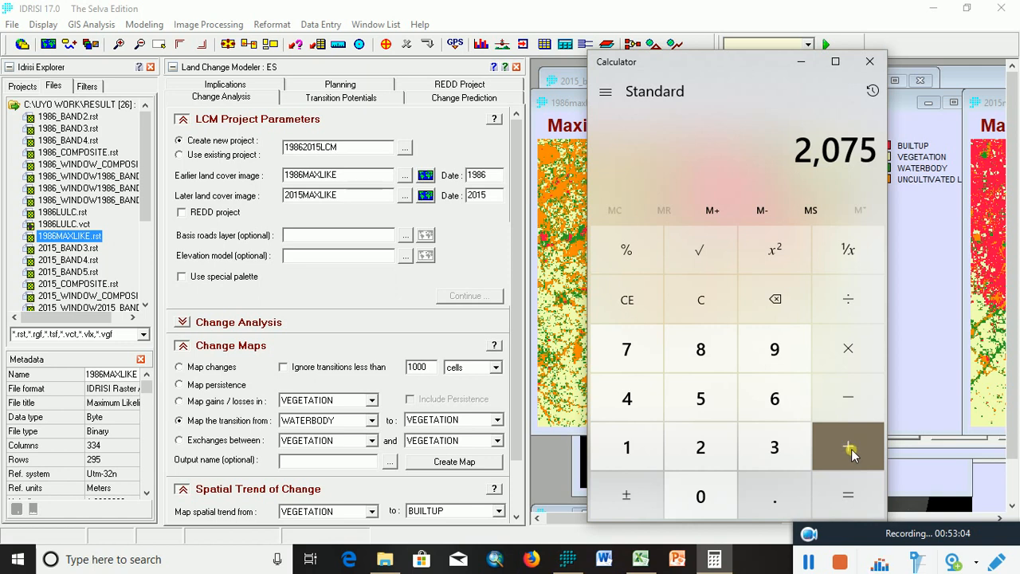
pyautogui.click(801, 63)
pyautogui.click(742, 287)
pyautogui.scroll(2, 743, 288)
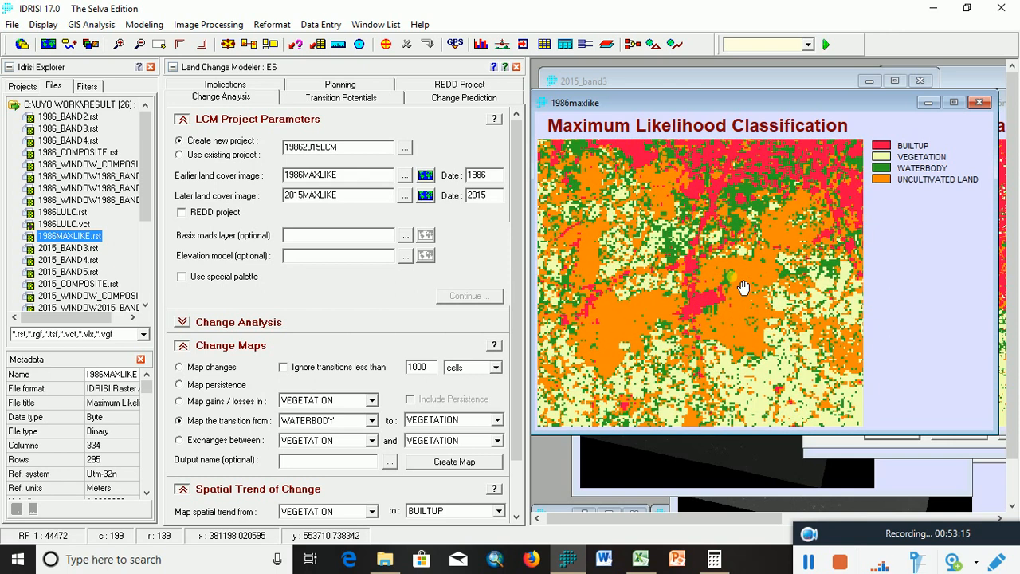
pyautogui.scroll(-4, 743, 288)
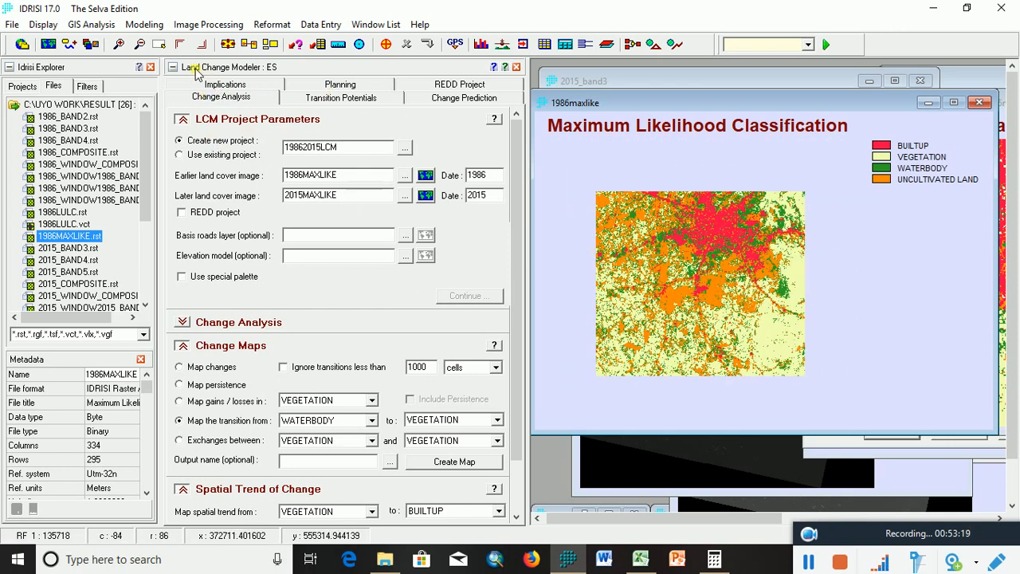
# - Review the Change Demand Modeling and Dynamic Road Development settings available for change prediction
pyautogui.click(461, 101)
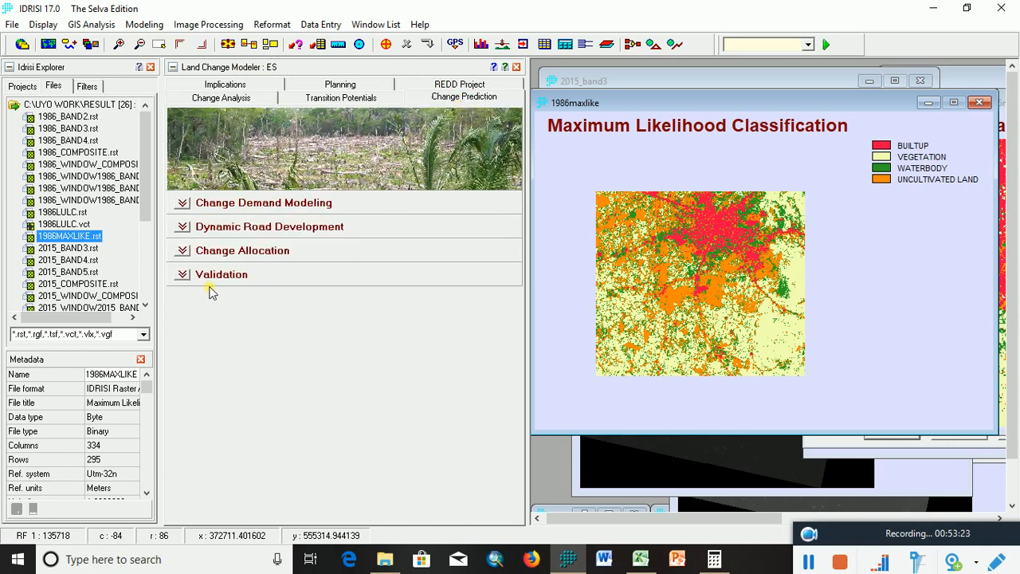
pyautogui.click(183, 204)
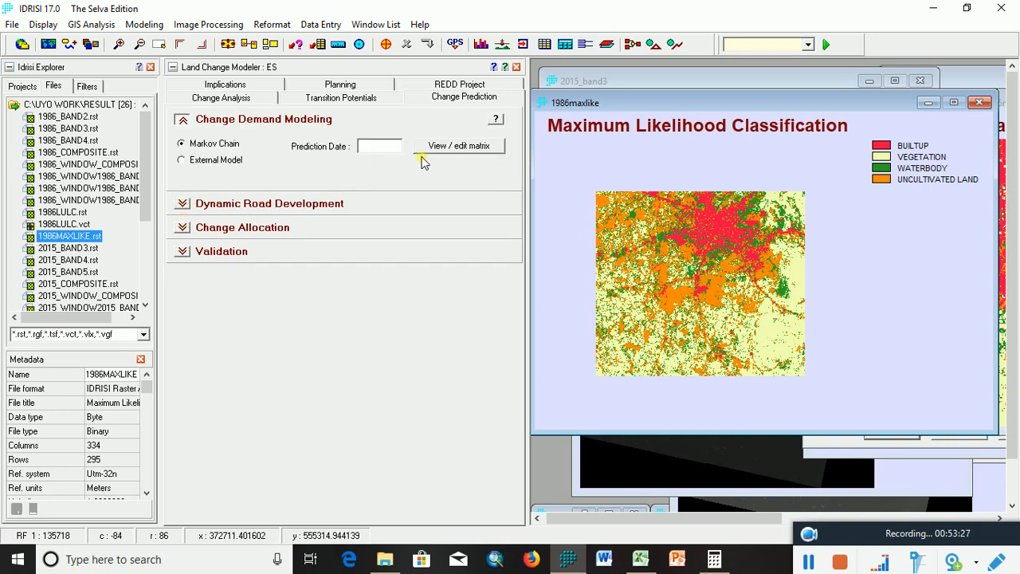
pyautogui.click(185, 205)
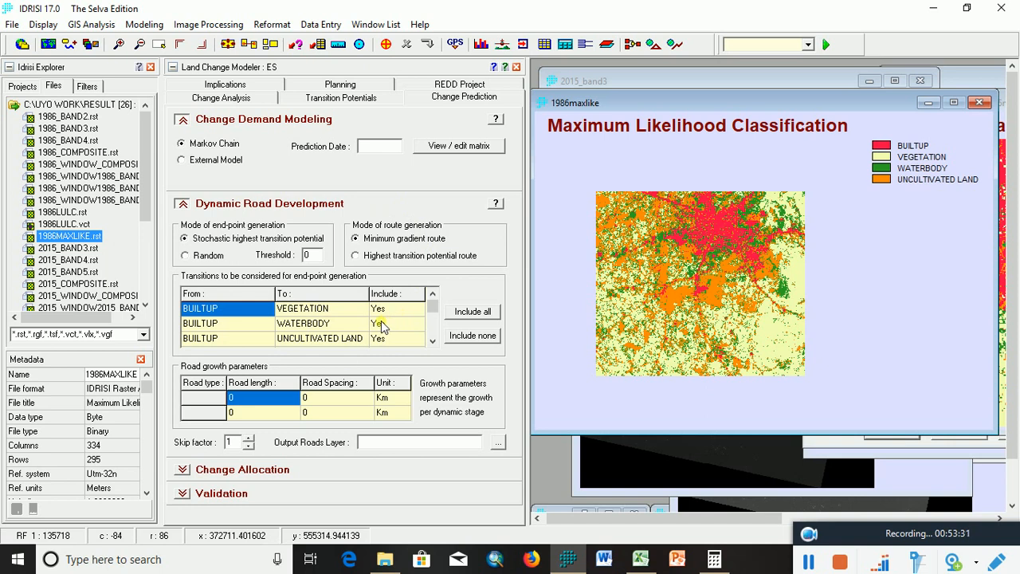
pyautogui.click(185, 205)
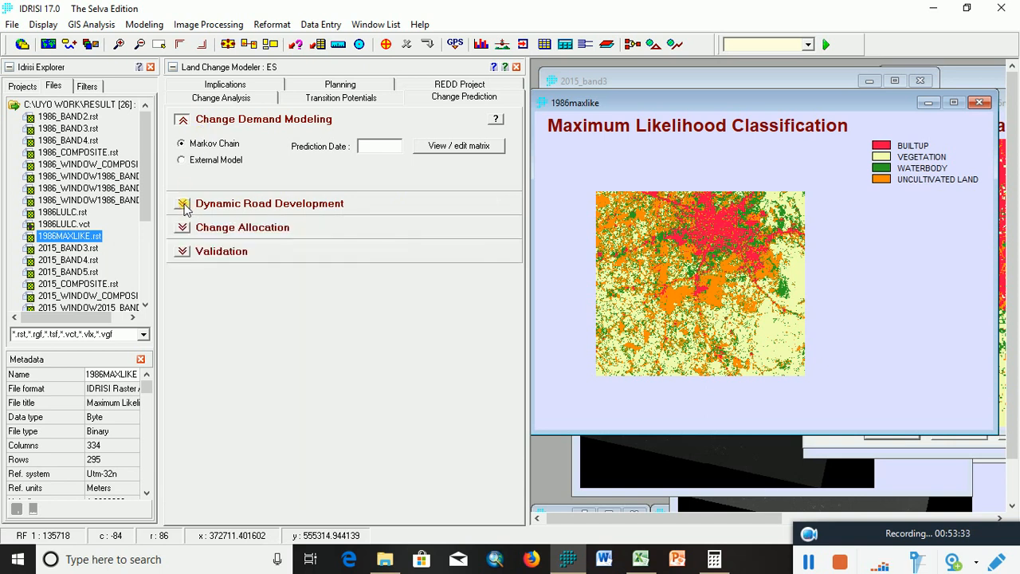
# - Return to the change analysis settings and close the Land Change Modeler, saving the LCM project
pyautogui.click(227, 98)
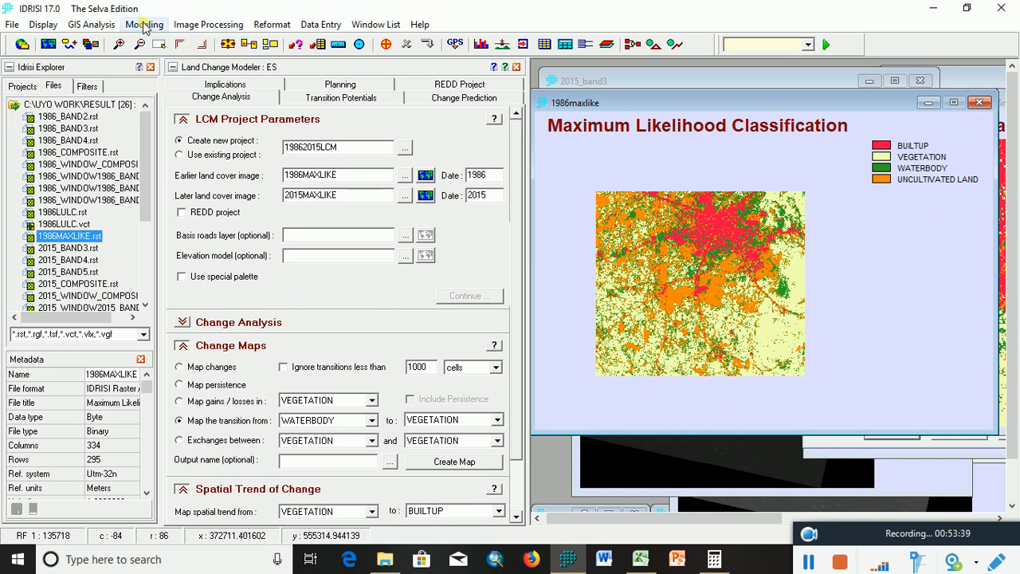
pyautogui.click(515, 68)
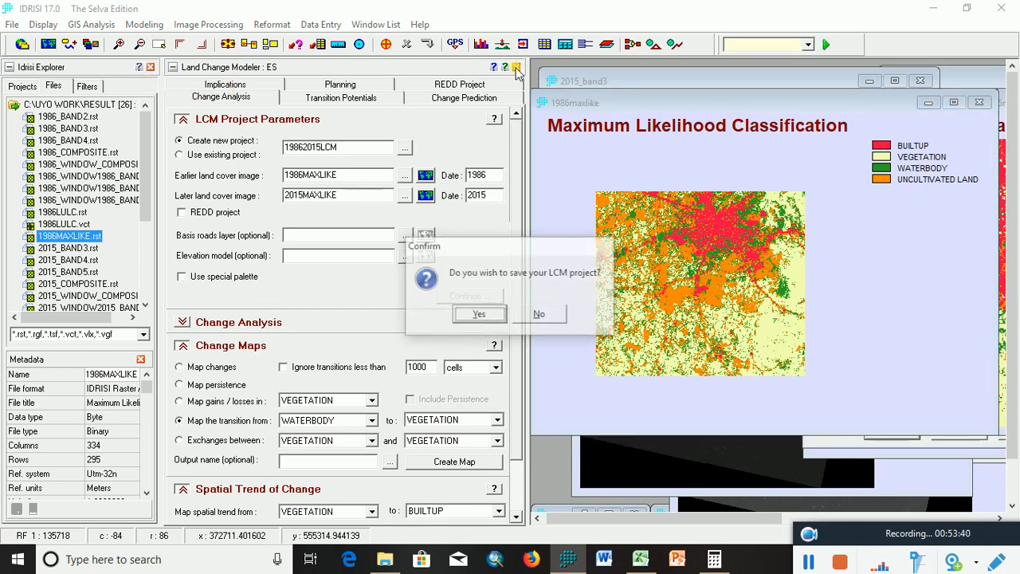
pyautogui.click(481, 316)
# - Open the MARKOV transition estimator, move it clear, and set the first (earlier) land cover image to 1986MAXLIKE
pyautogui.click(136, 25)
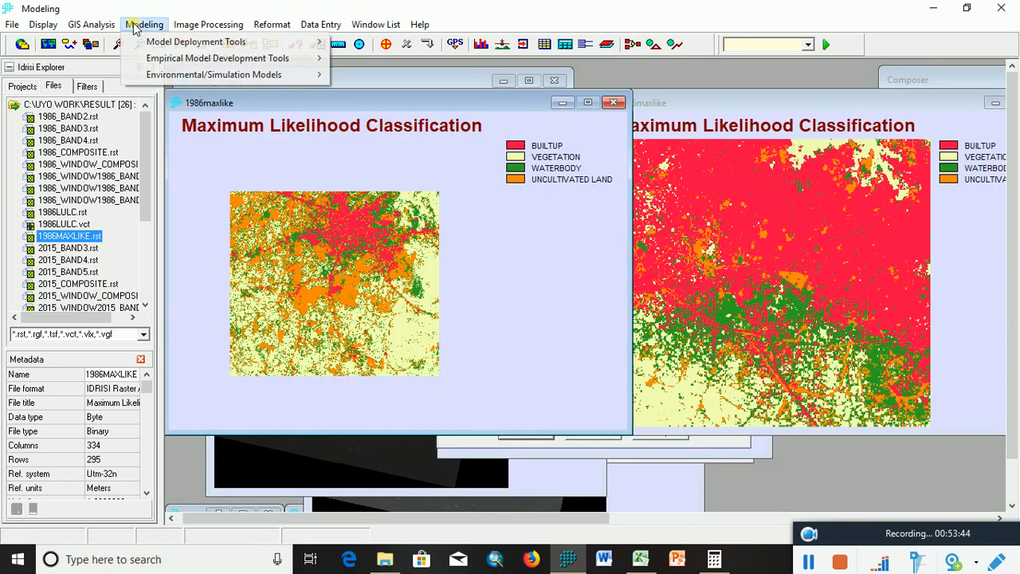
pyautogui.moveTo(185, 76)
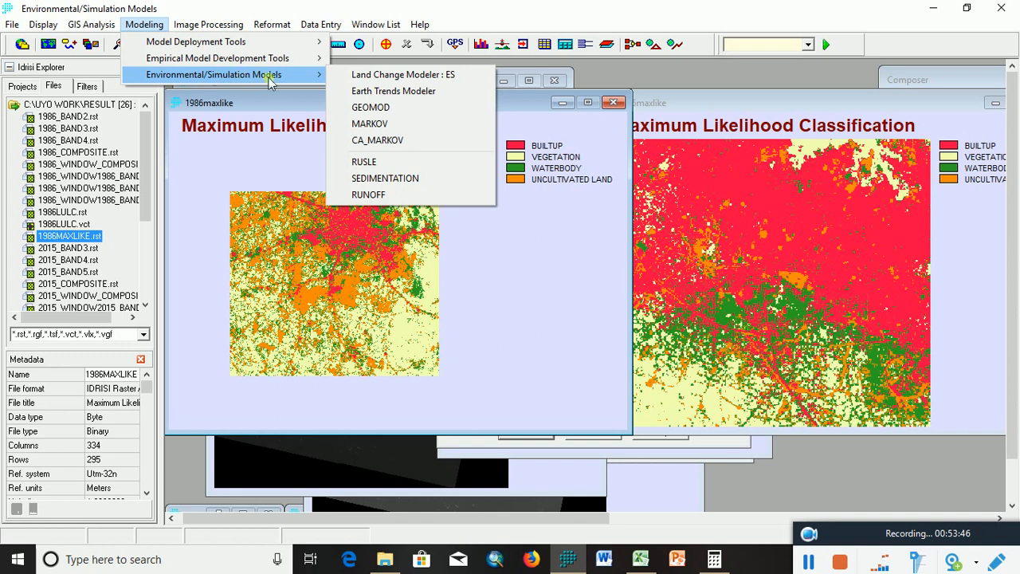
pyautogui.click(401, 130)
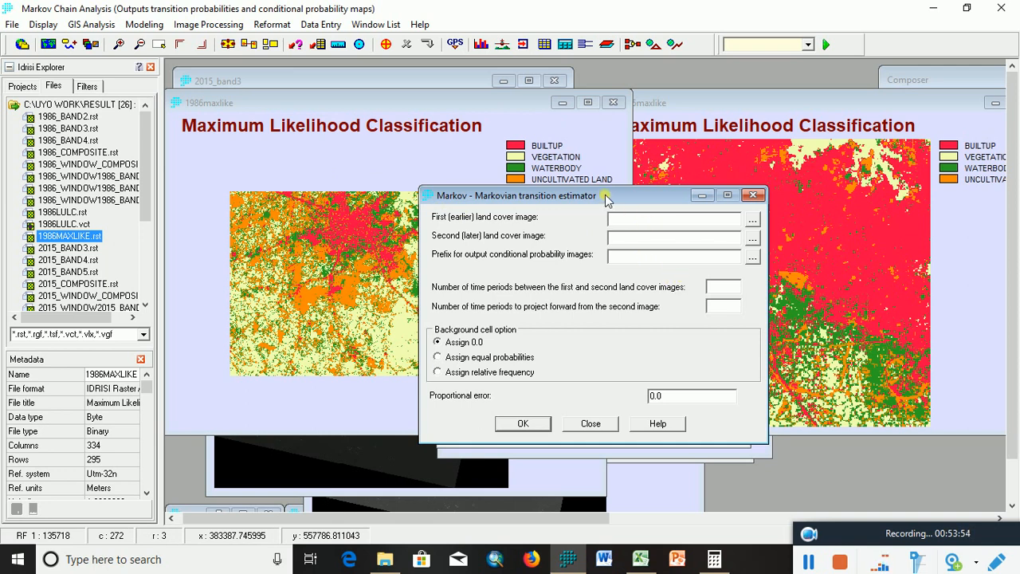
pyautogui.moveTo(606, 198); pyautogui.dragTo(515, 162)
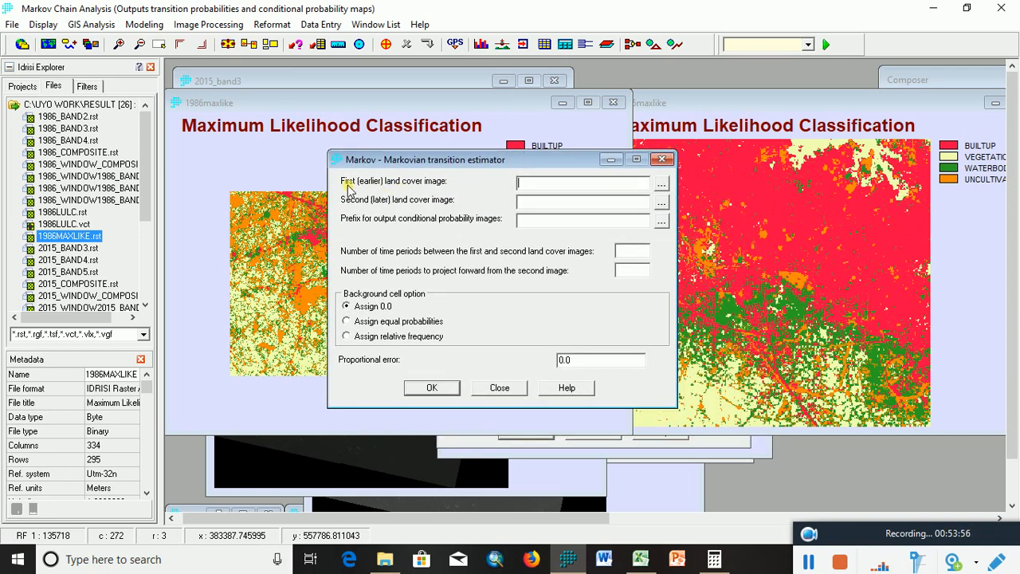
pyautogui.click(663, 184)
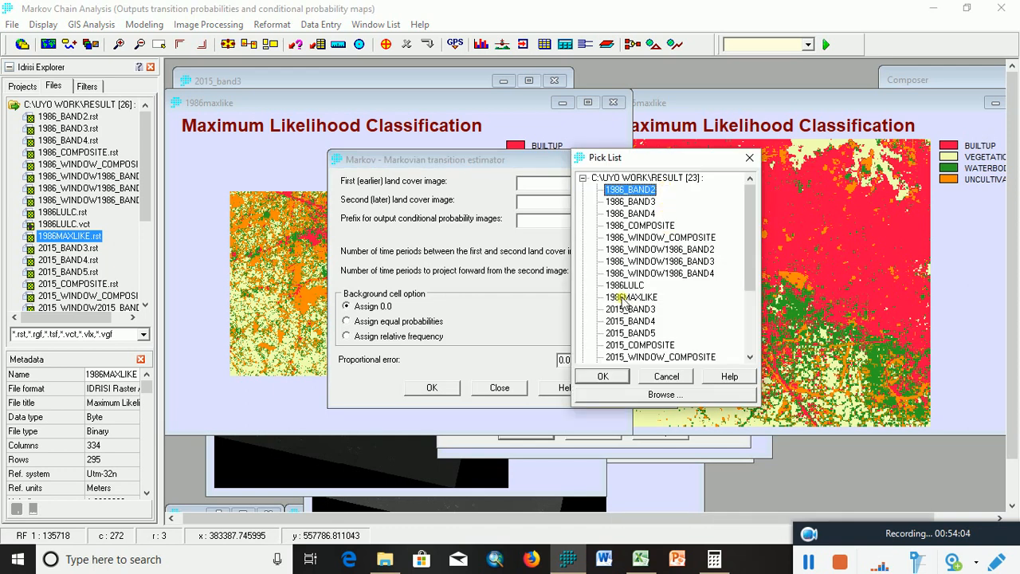
pyautogui.click(628, 297)
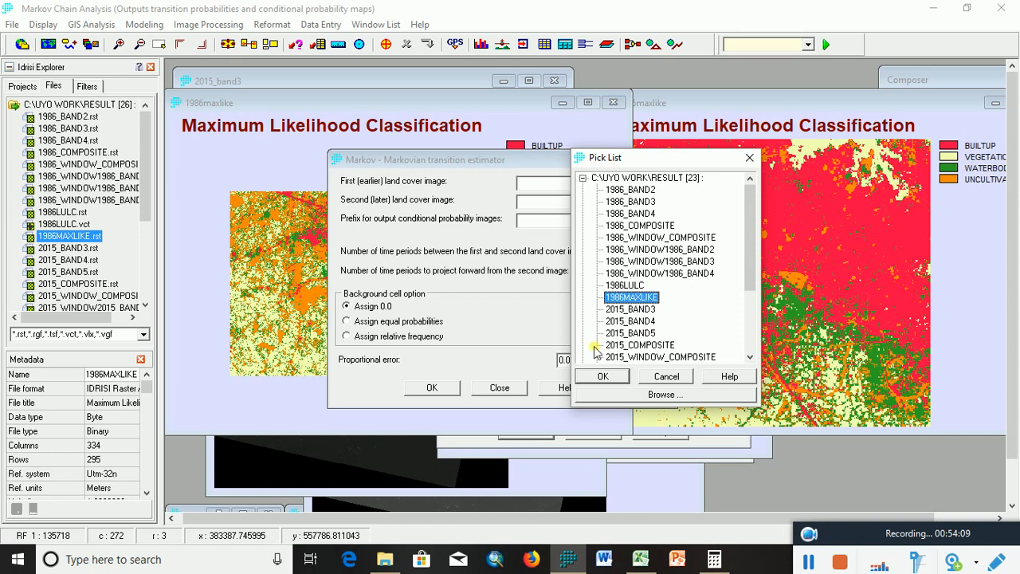
pyautogui.click(603, 376)
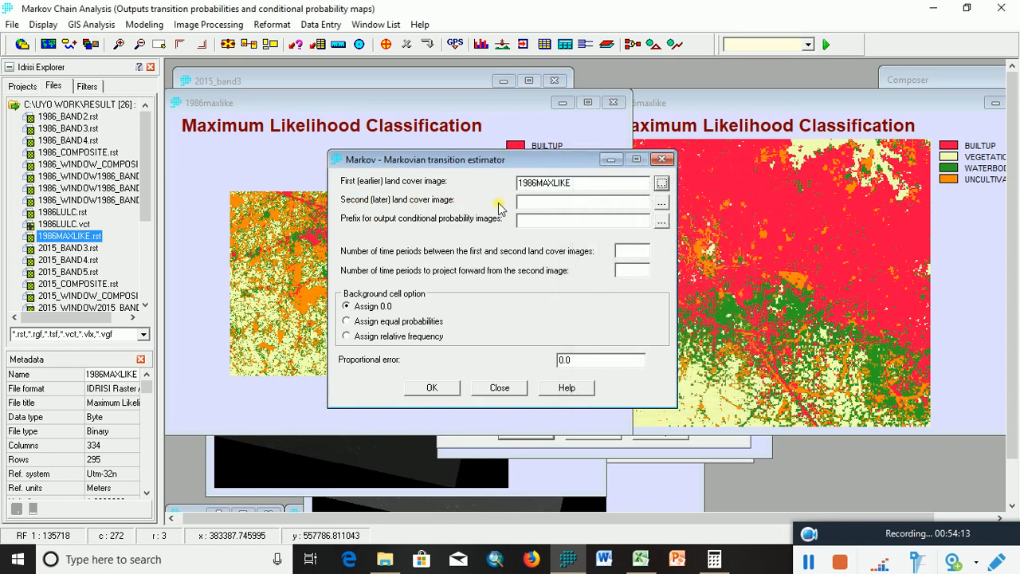
# - Set the second (later) land cover image of the Markov transition estimator to 2015MAXLIKE
pyautogui.click(661, 202)
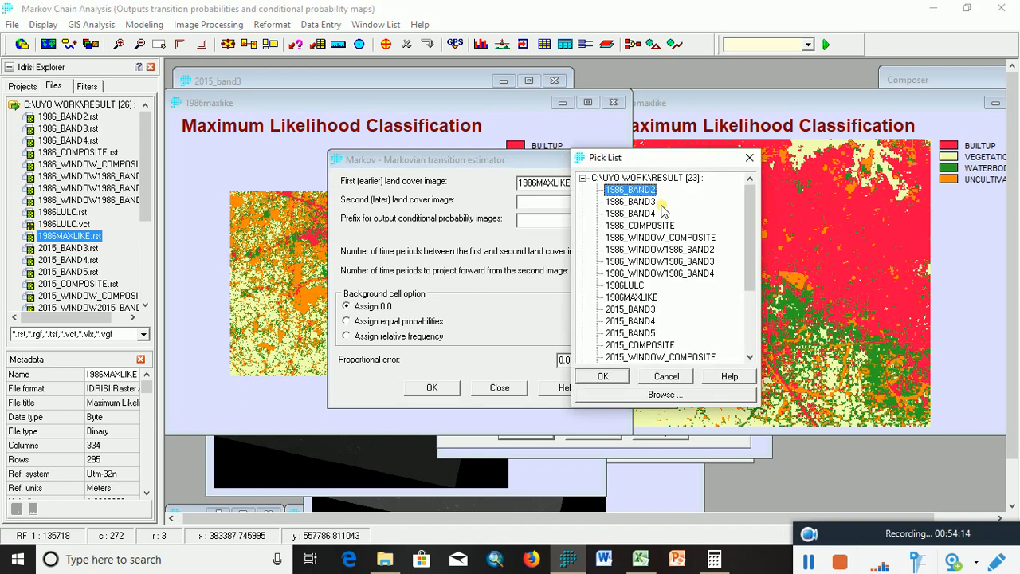
pyautogui.scroll(-3, 647, 327)
pyautogui.click(631, 309)
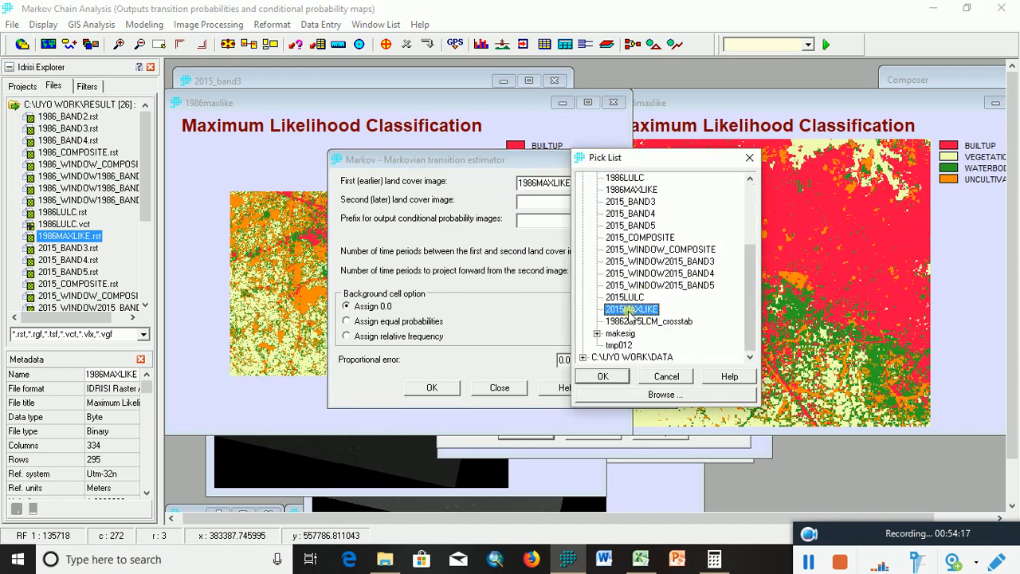
pyautogui.click(602, 376)
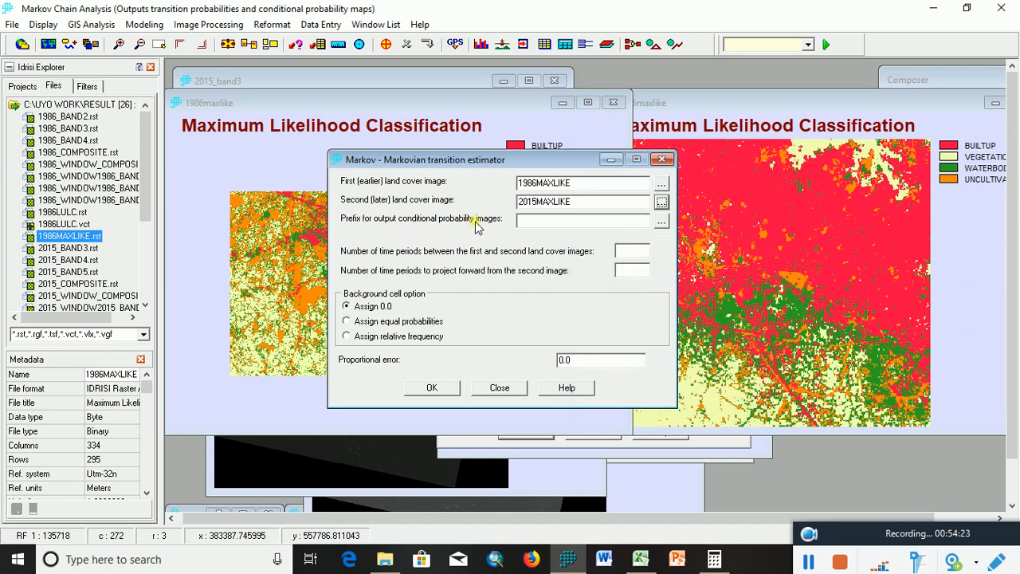
pyautogui.click(663, 223)
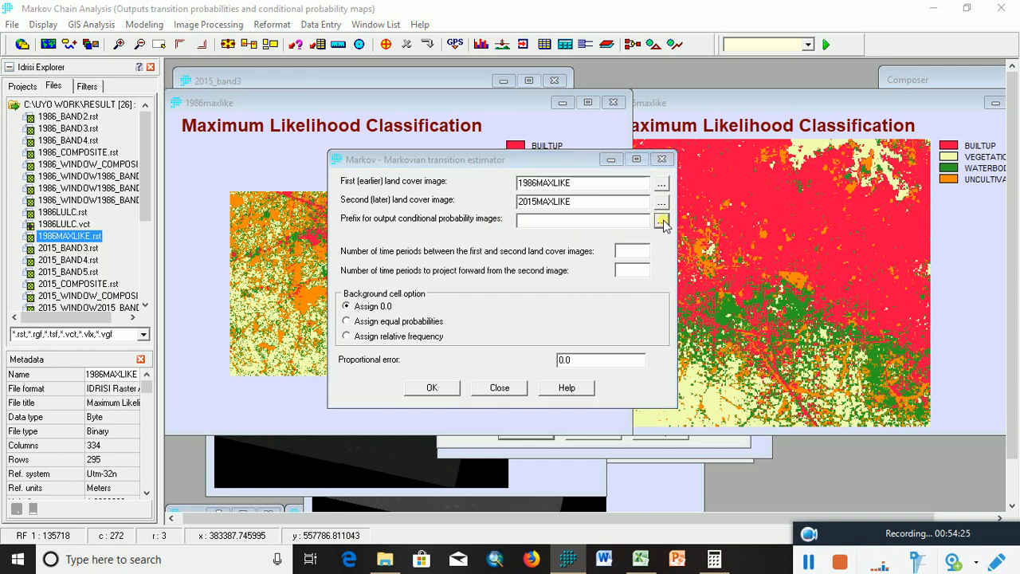
pyautogui.scroll(-4, 514, 251)
pyautogui.scroll(-8, 514, 252)
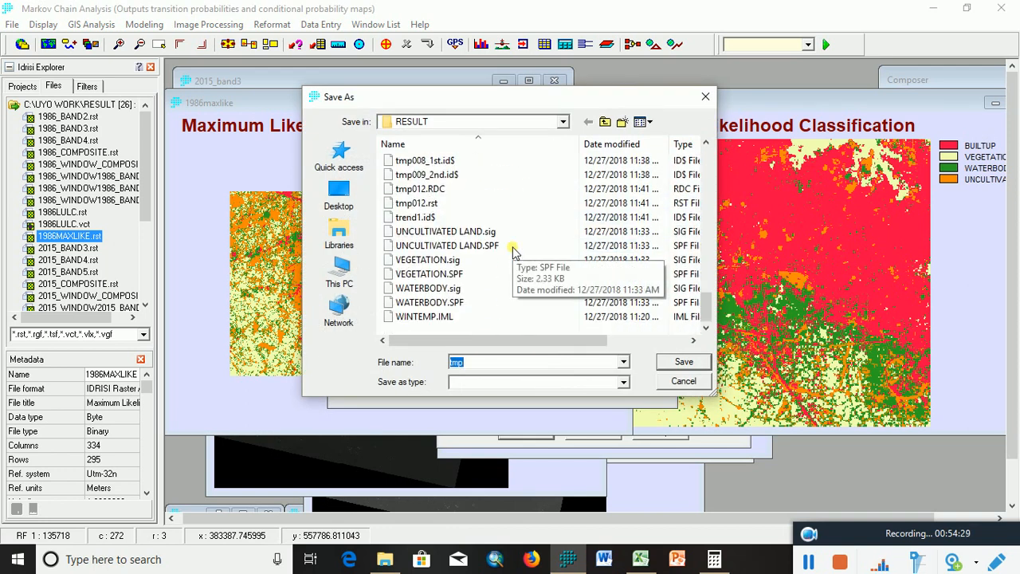
pyautogui.scroll(8, 514, 252)
pyautogui.click(705, 97)
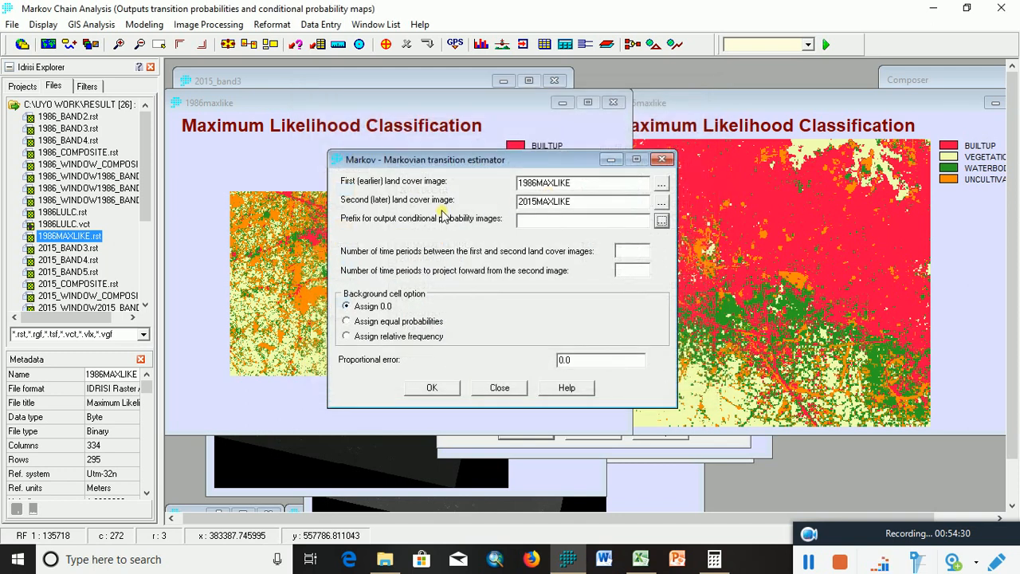
# - Open the CA_MARKOV change prediction model and arrange its window beside the Markov transition estimator
pyautogui.click(145, 25)
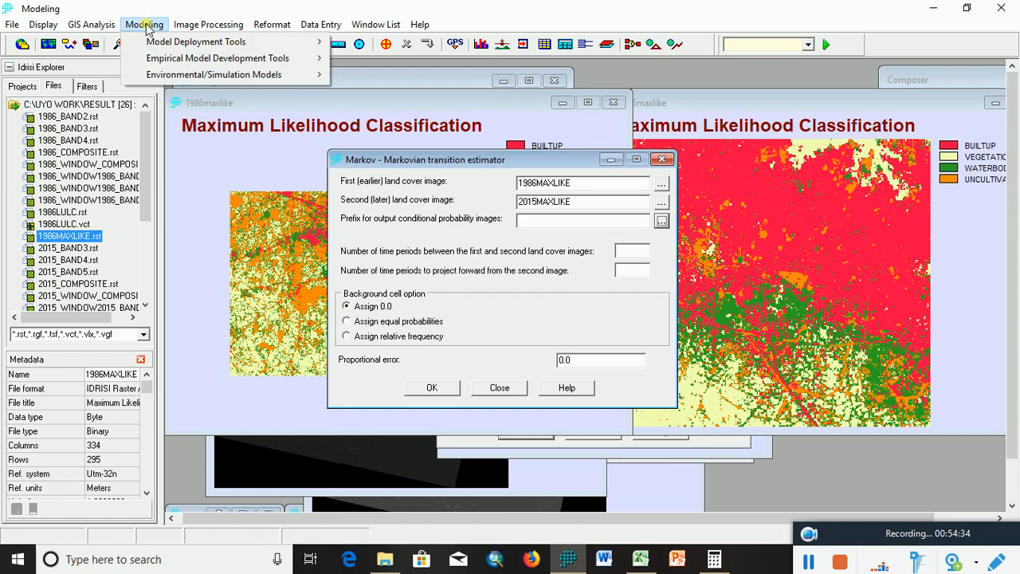
pyautogui.moveTo(205, 79)
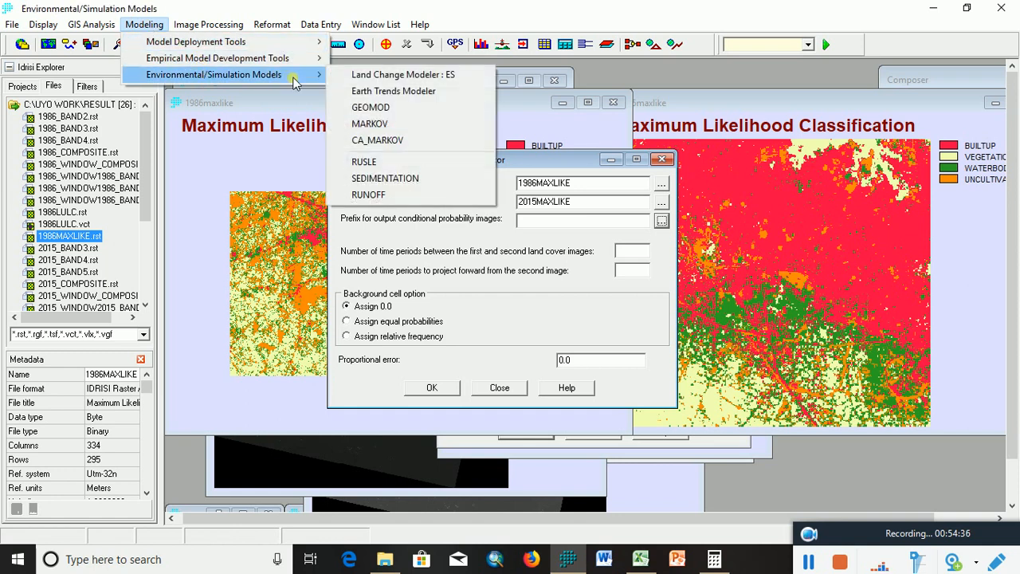
pyautogui.click(381, 141)
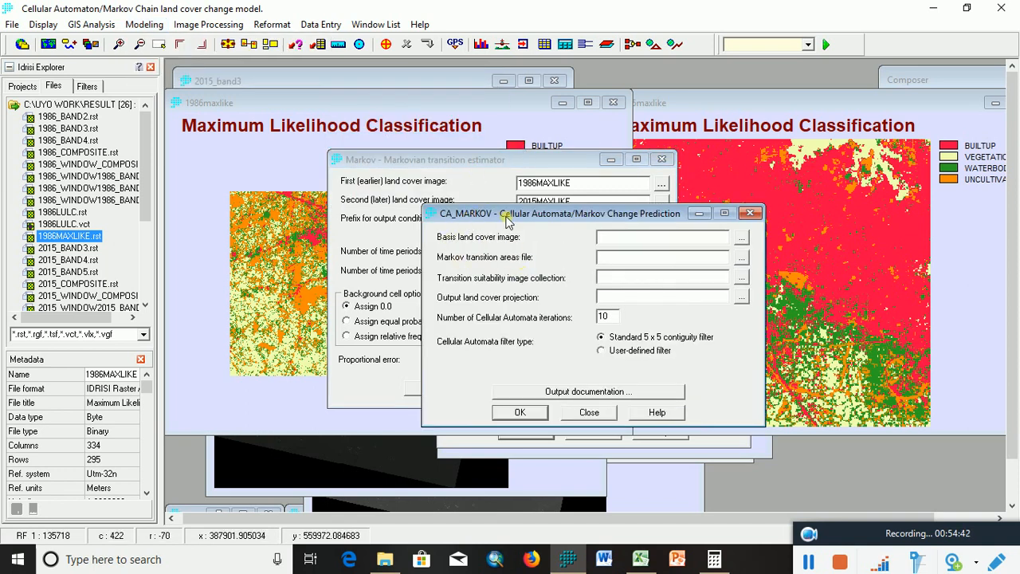
pyautogui.moveTo(504, 214); pyautogui.dragTo(710, 206)
pyautogui.moveTo(505, 156); pyautogui.dragTo(360, 144)
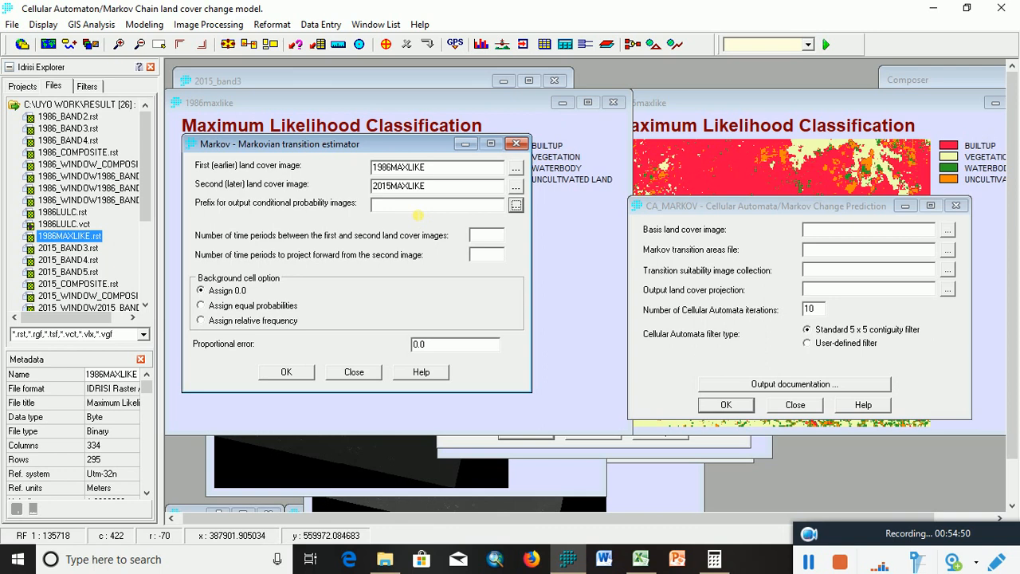
pyautogui.click(809, 562)
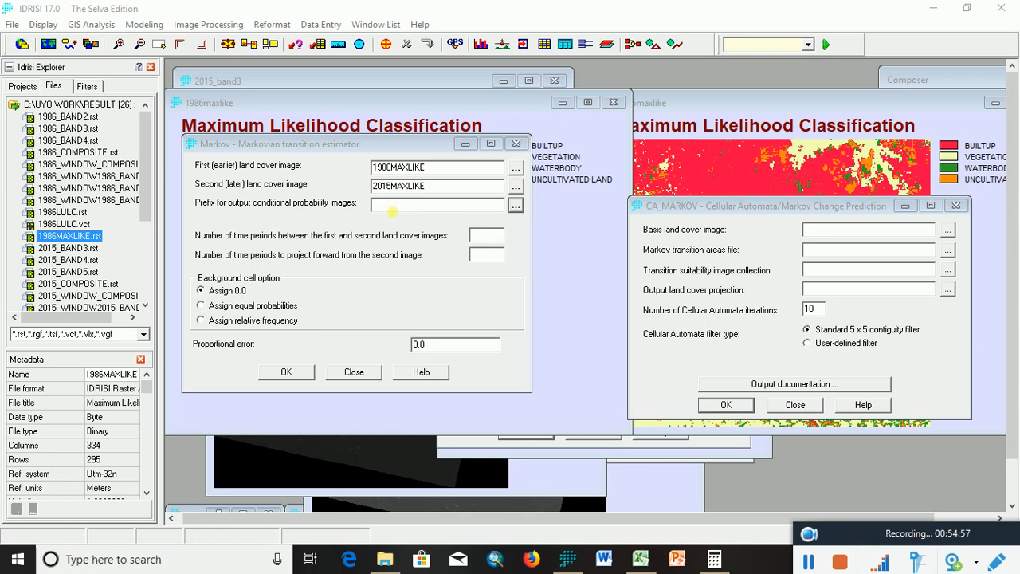
# - Run the Markov estimation with output prefix 2075_UYO, 29 periods between images and 60 periods forward, and review and close the transition probabilities
pyautogui.click(393, 210)
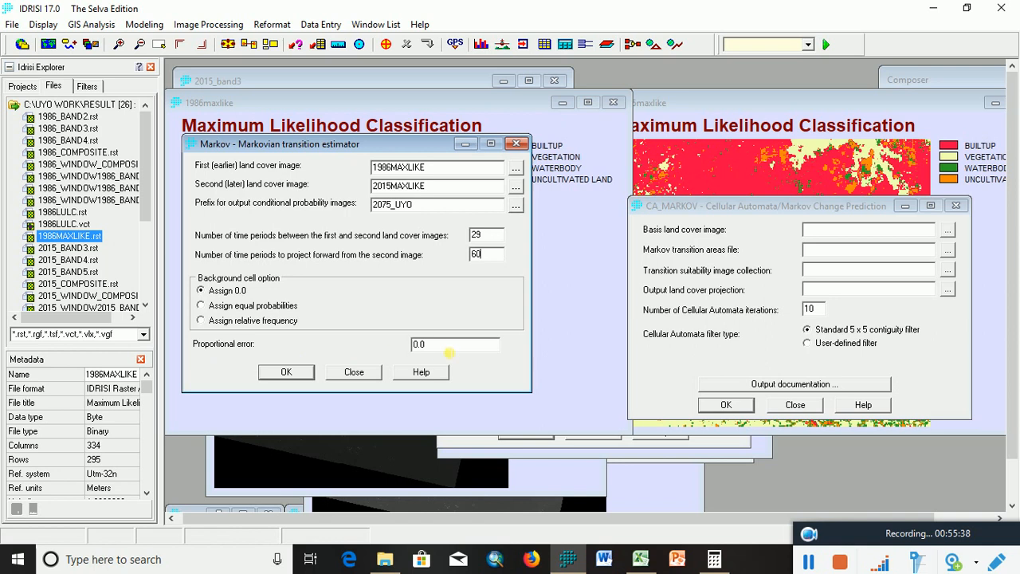
pyautogui.click(286, 372)
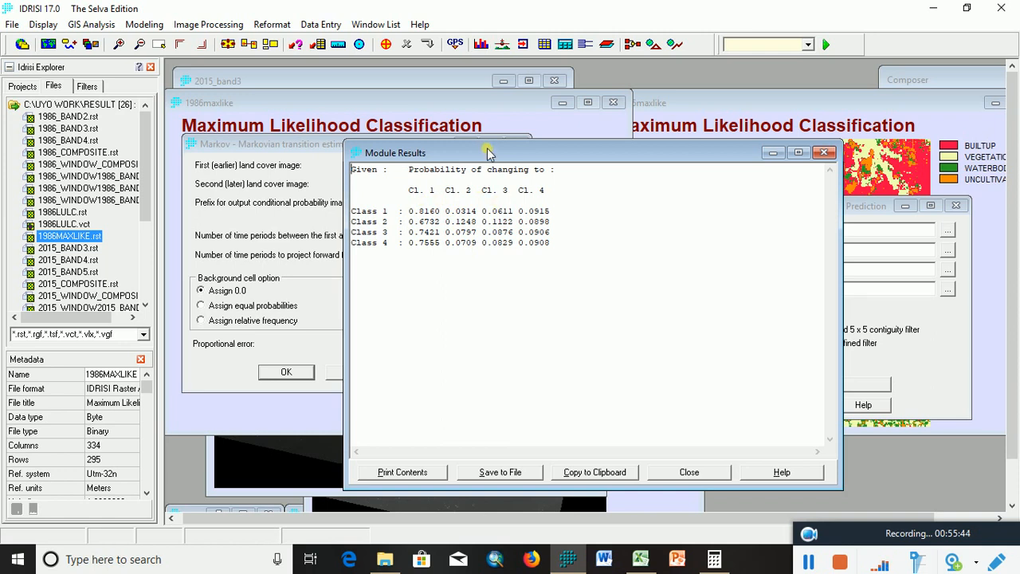
pyautogui.moveTo(487, 147); pyautogui.dragTo(339, 86)
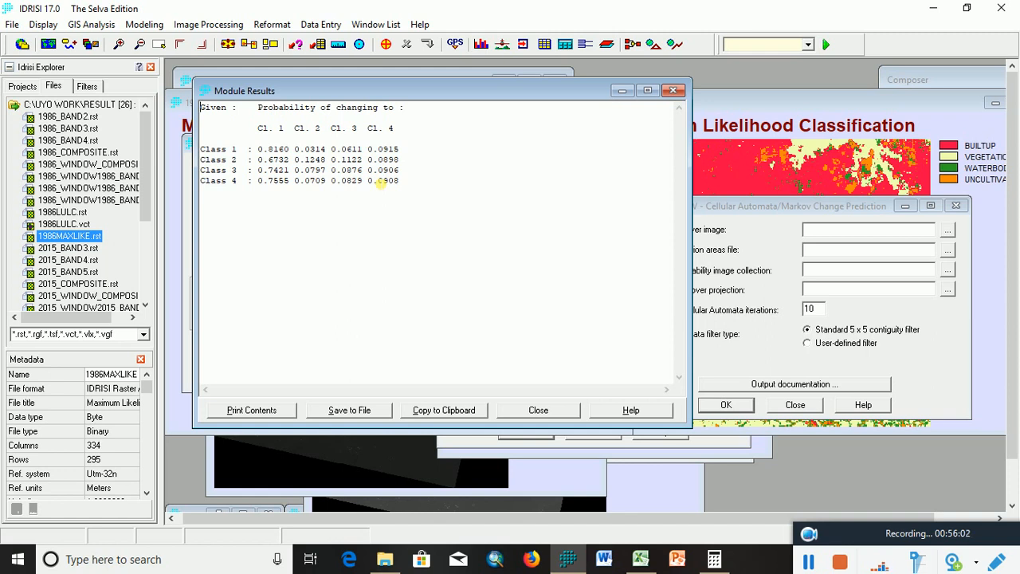
pyautogui.moveTo(359, 90); pyautogui.dragTo(348, 165)
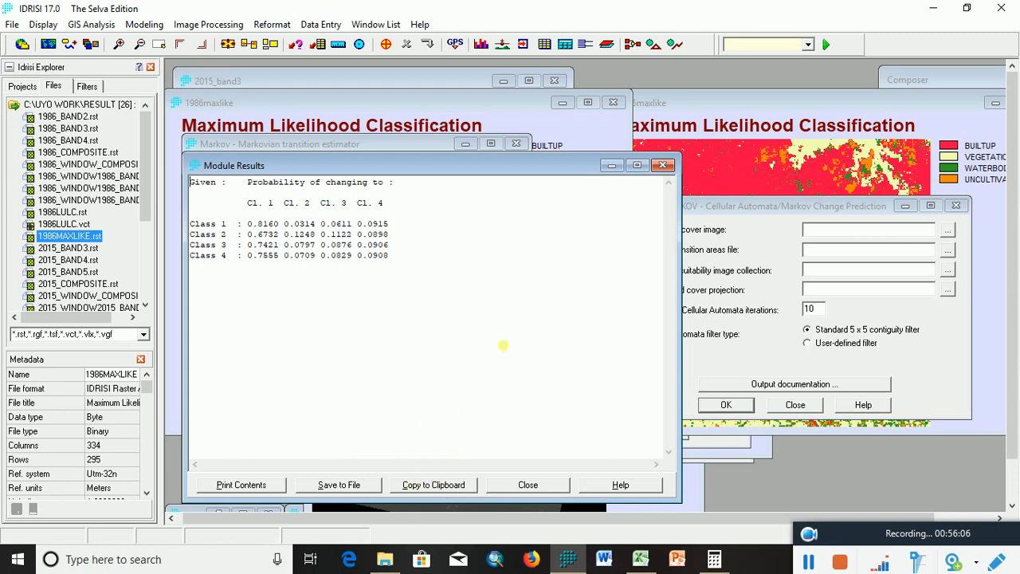
pyautogui.click(662, 165)
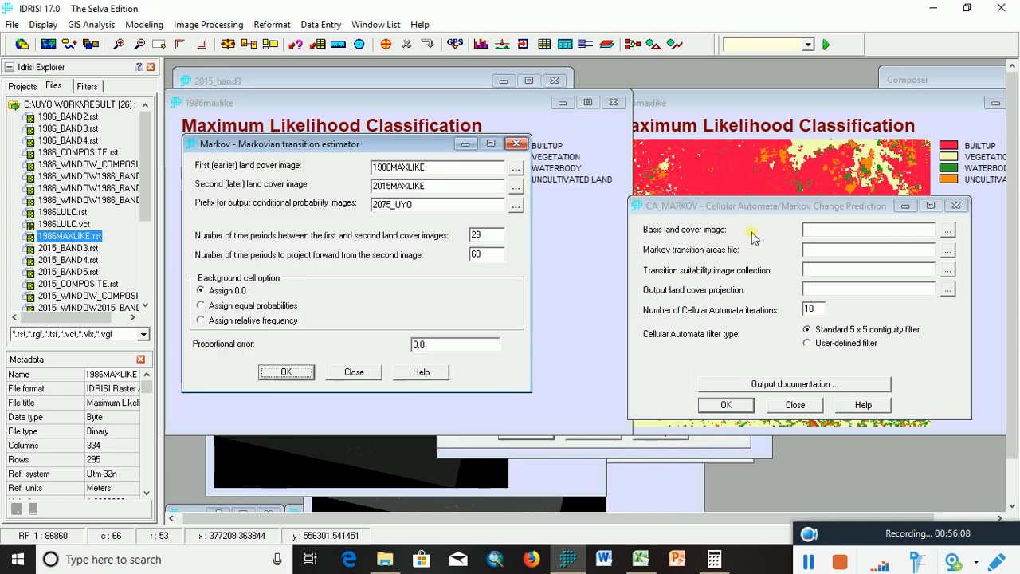
# - Move the CA_MARKOV window closer to the Markov estimator and set its basis land cover image to 1986MAXLIKE
pyautogui.moveTo(737, 209); pyautogui.dragTo(647, 163)
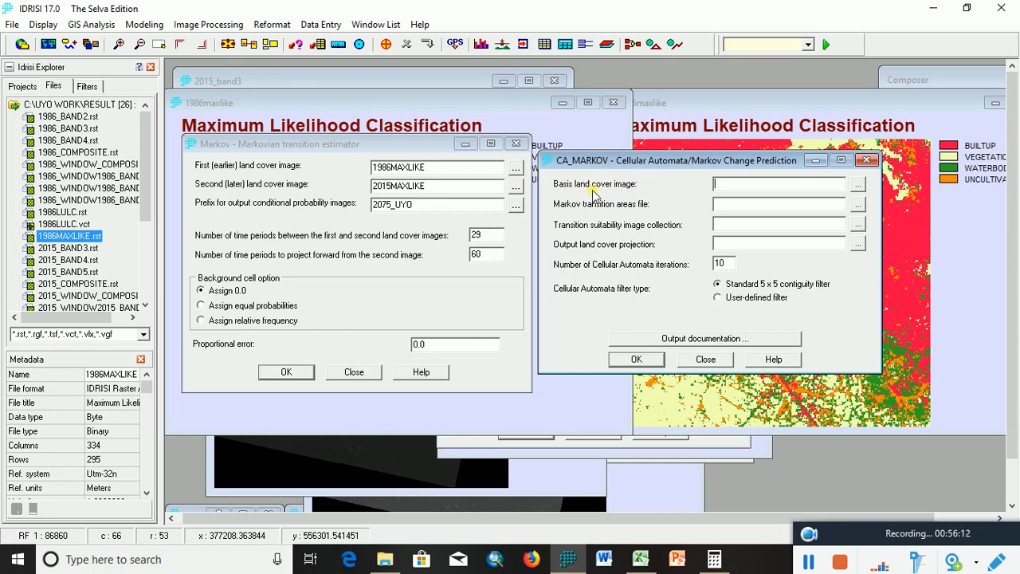
pyautogui.click(858, 184)
pyautogui.scroll(-5, 660, 326)
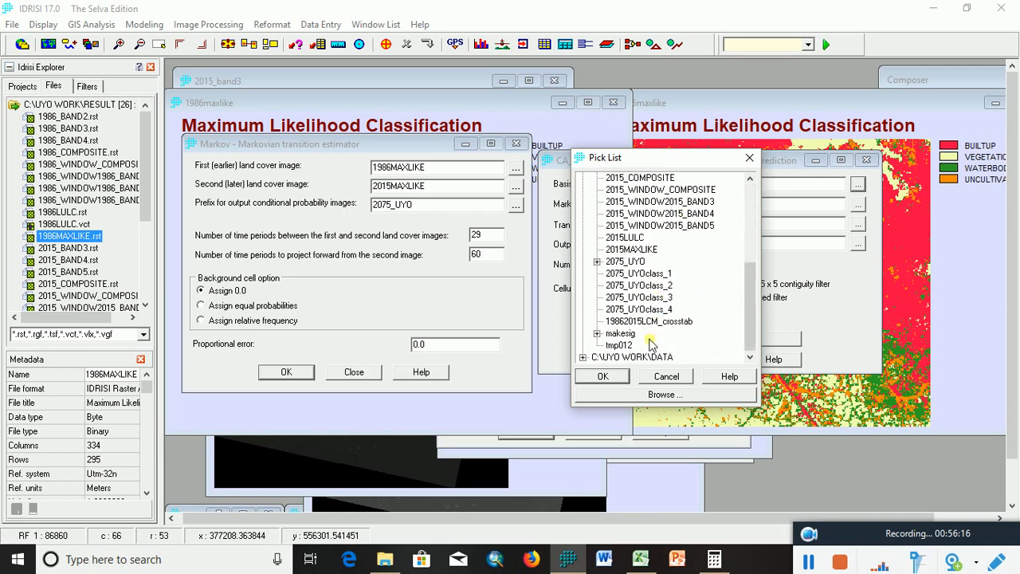
pyautogui.scroll(5, 645, 295)
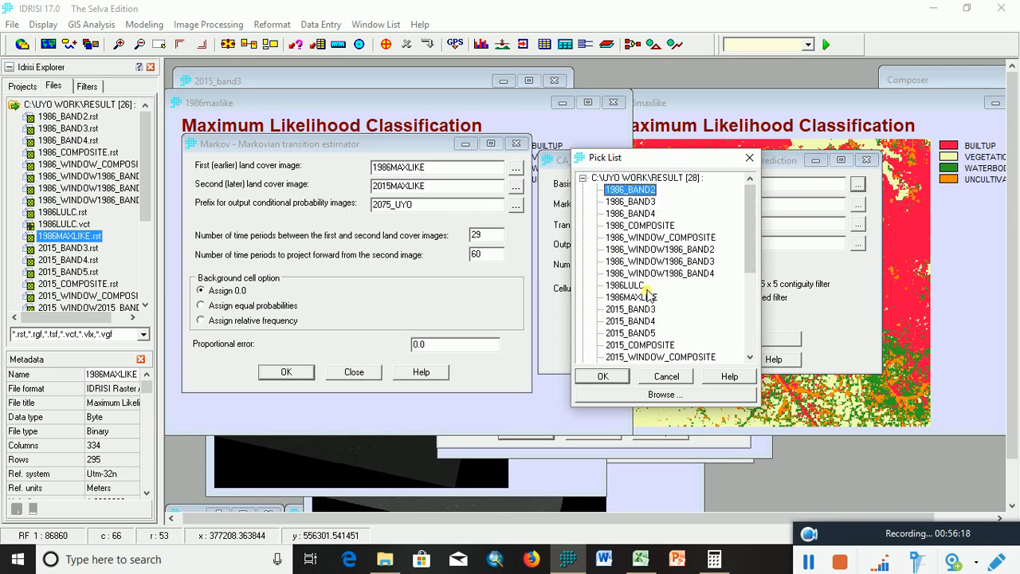
pyautogui.click(632, 297)
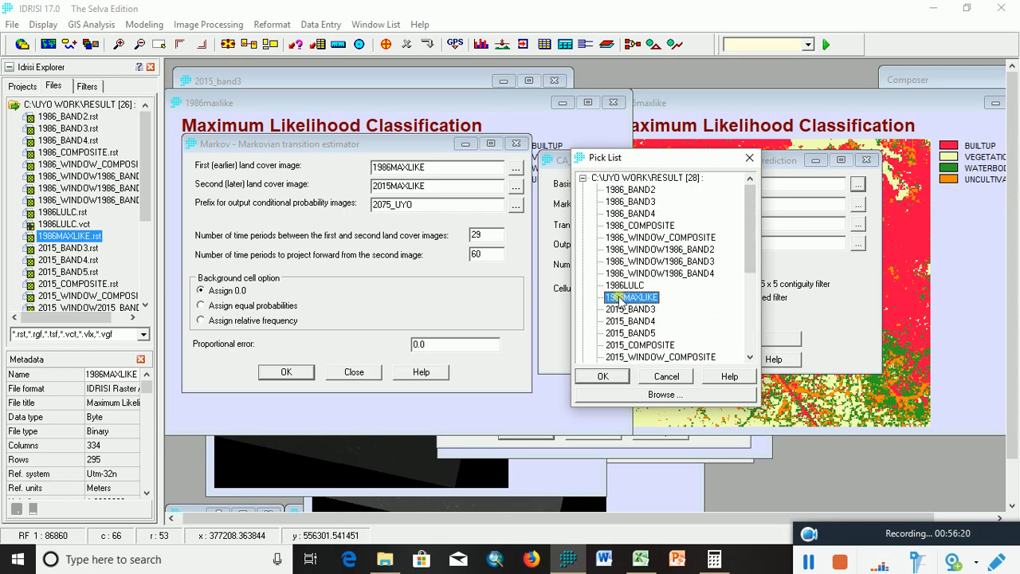
pyautogui.click(605, 378)
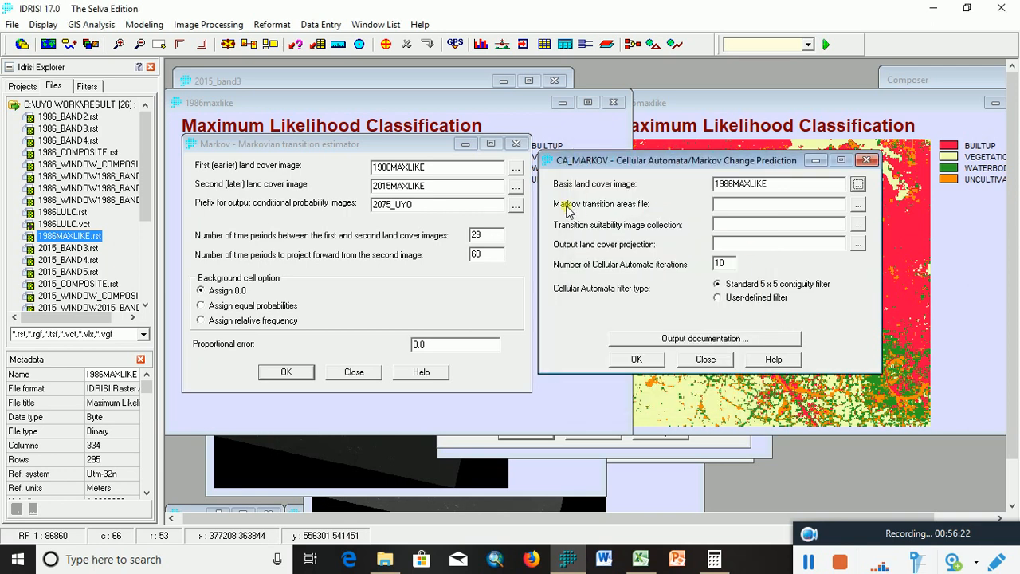
# - Set the Markov transition areas file to 2075_UYOtransition_areas and the transition suitability image collection to 2075_UYO
pyautogui.click(857, 205)
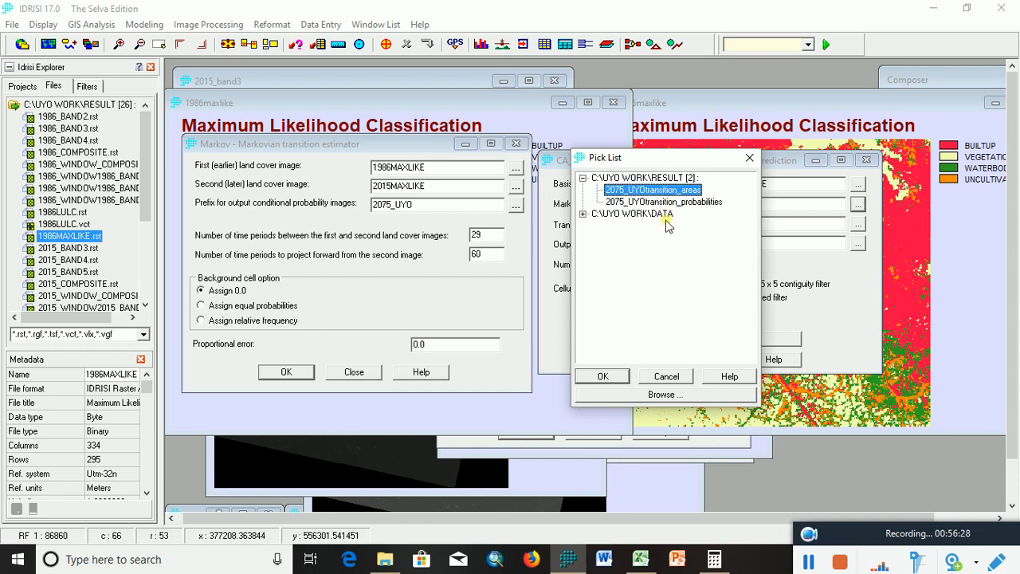
pyautogui.click(604, 377)
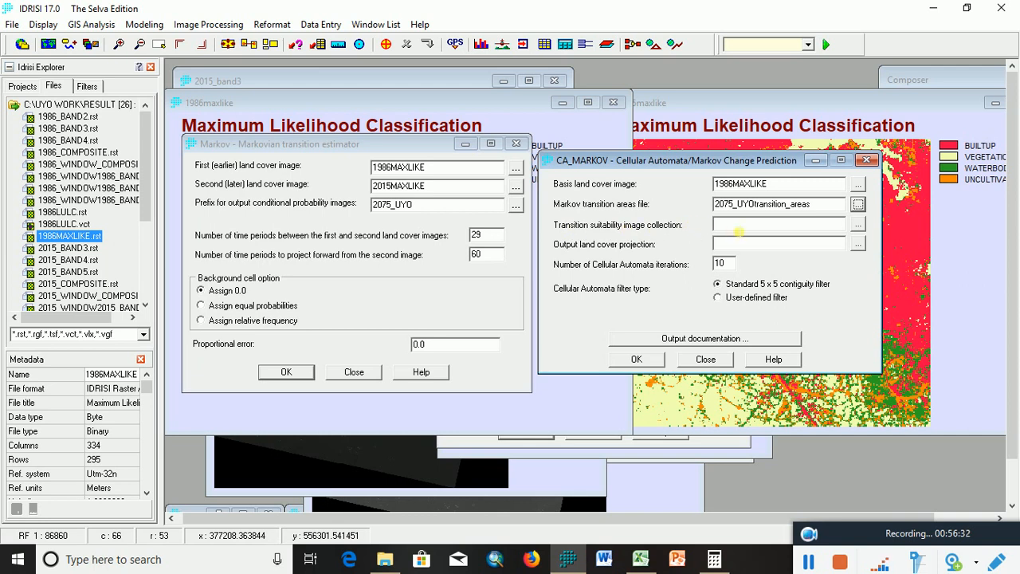
pyautogui.click(857, 224)
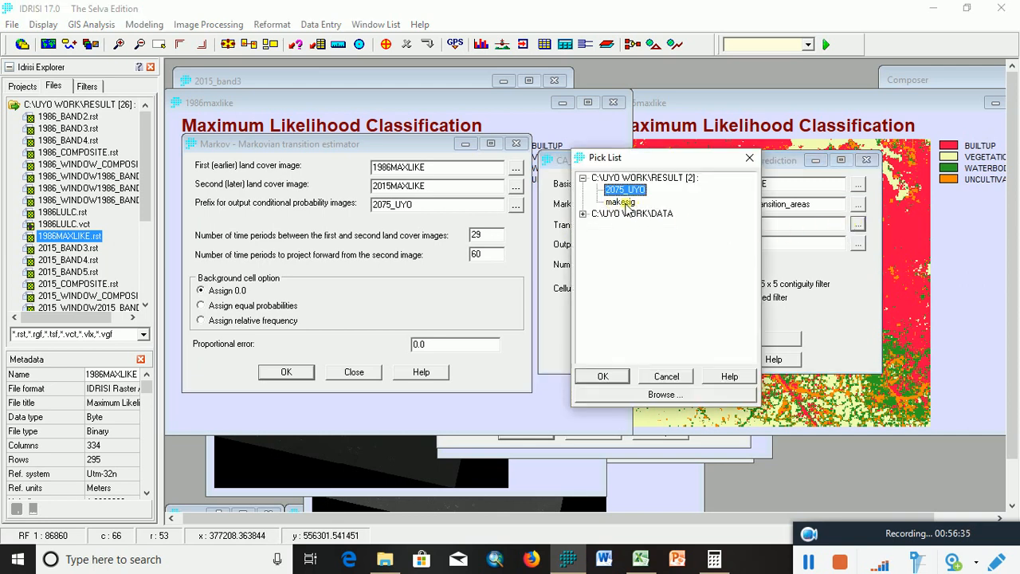
pyautogui.click(625, 190)
pyautogui.click(602, 375)
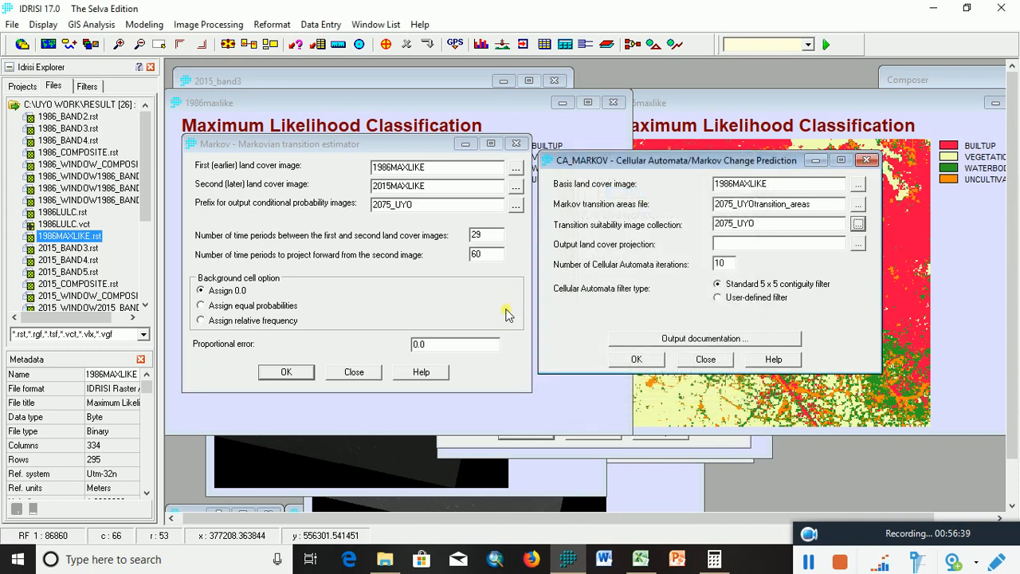
# - Name the output land cover projection 2075_PREDICTION and run the CA_MARKOV prediction with 10 iterations and the standard 5 x 5 contiguity filter
pyautogui.click(722, 244)
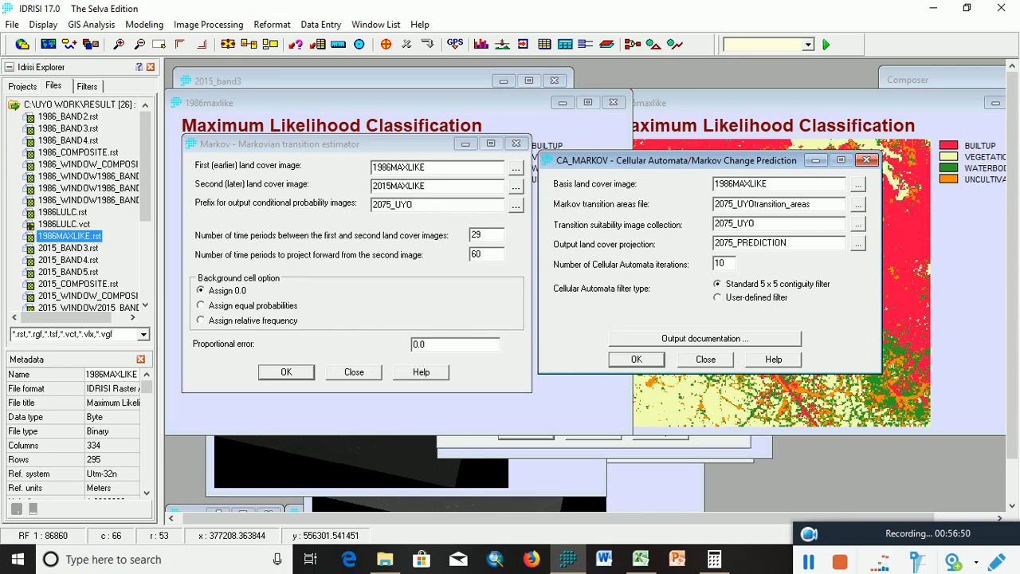
pyautogui.click(636, 360)
pyautogui.click(637, 360)
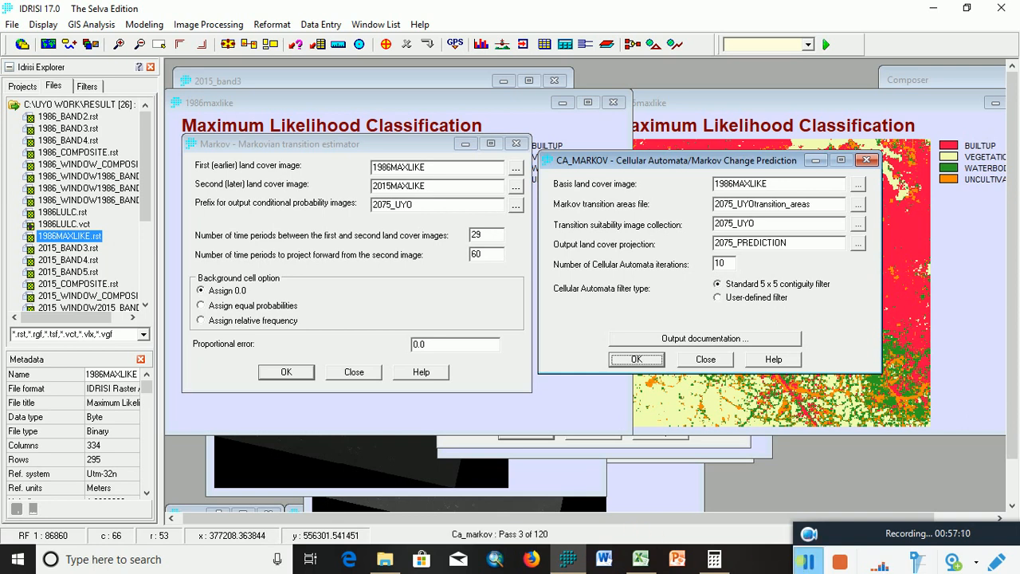
pyautogui.click(810, 563)
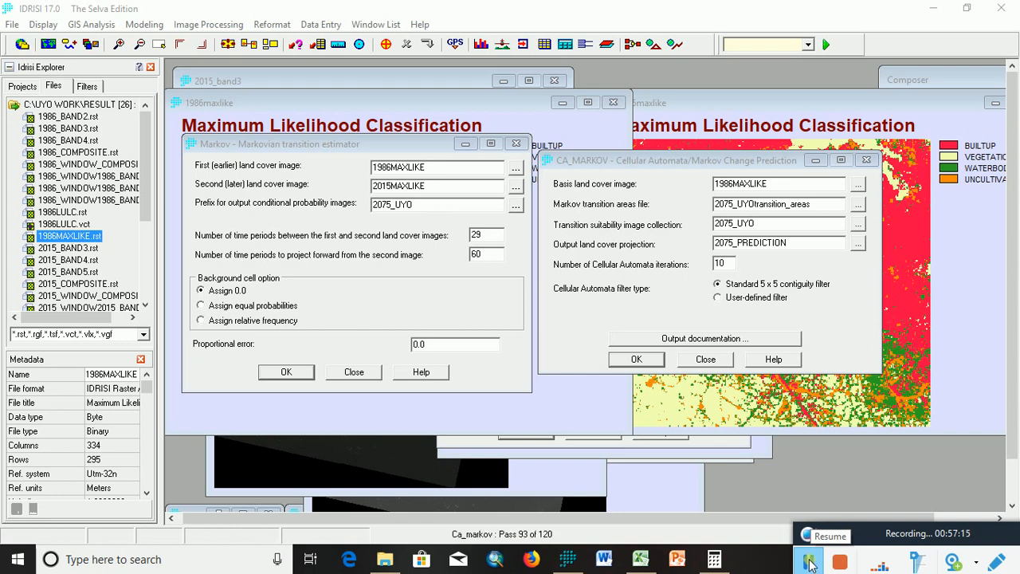
pyautogui.click(811, 562)
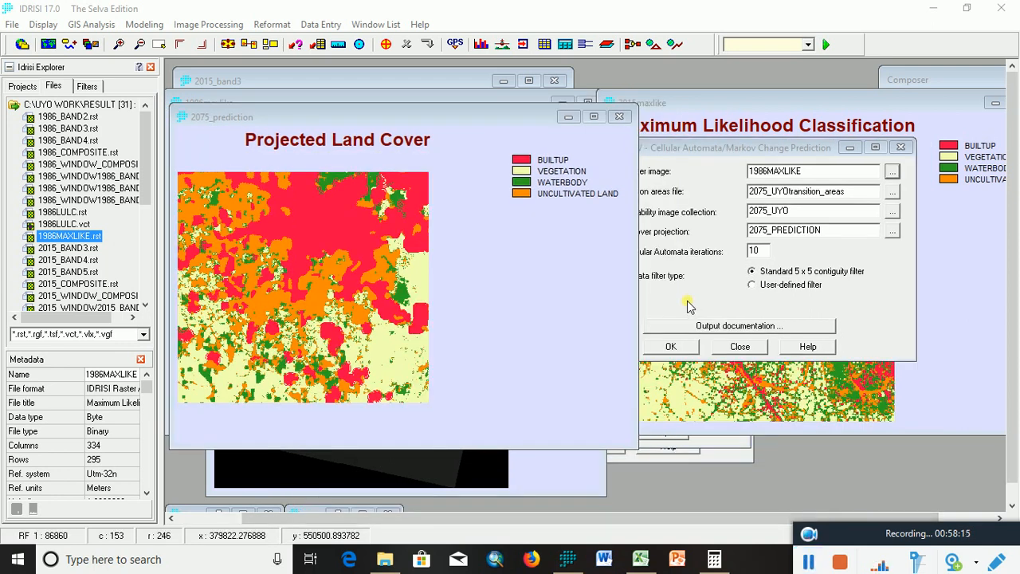
# - Examine the distribution of the land cover classes in the 2075_PREDICTION map and bring the CA_MARKOV settings into view beside it
pyautogui.click(342, 339)
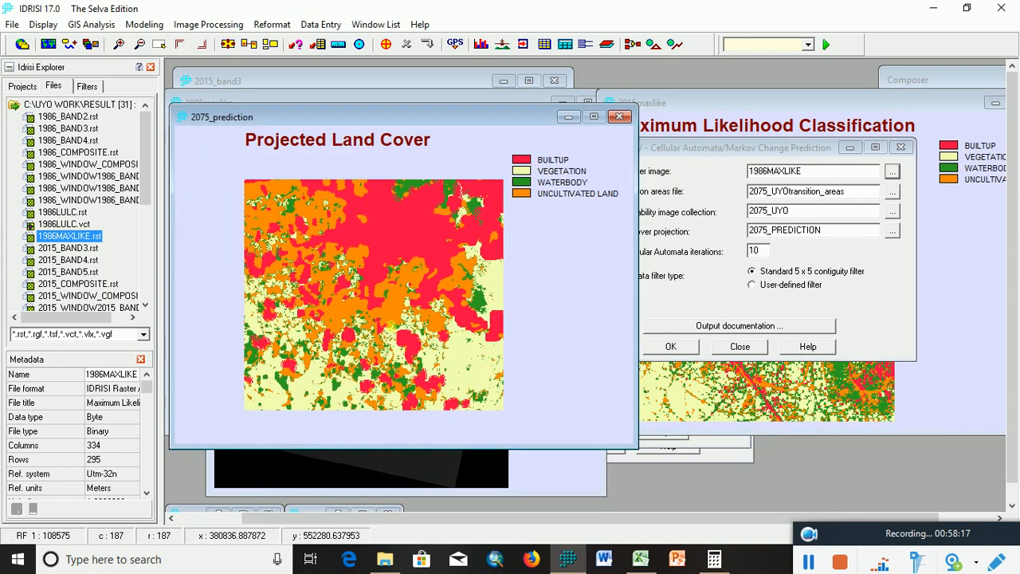
pyautogui.moveTo(390, 325); pyautogui.dragTo(358, 337)
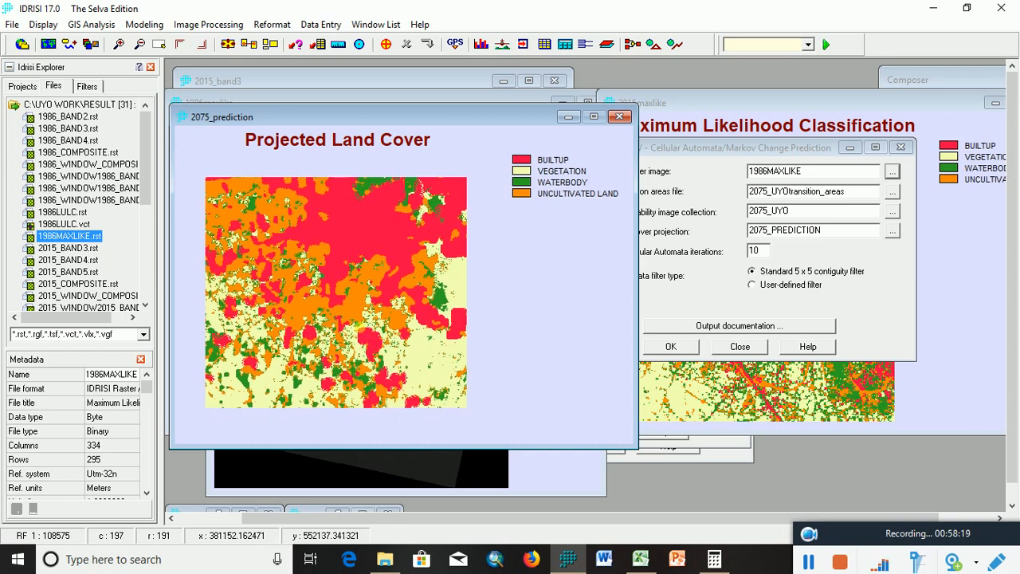
pyautogui.moveTo(657, 148); pyautogui.dragTo(667, 142)
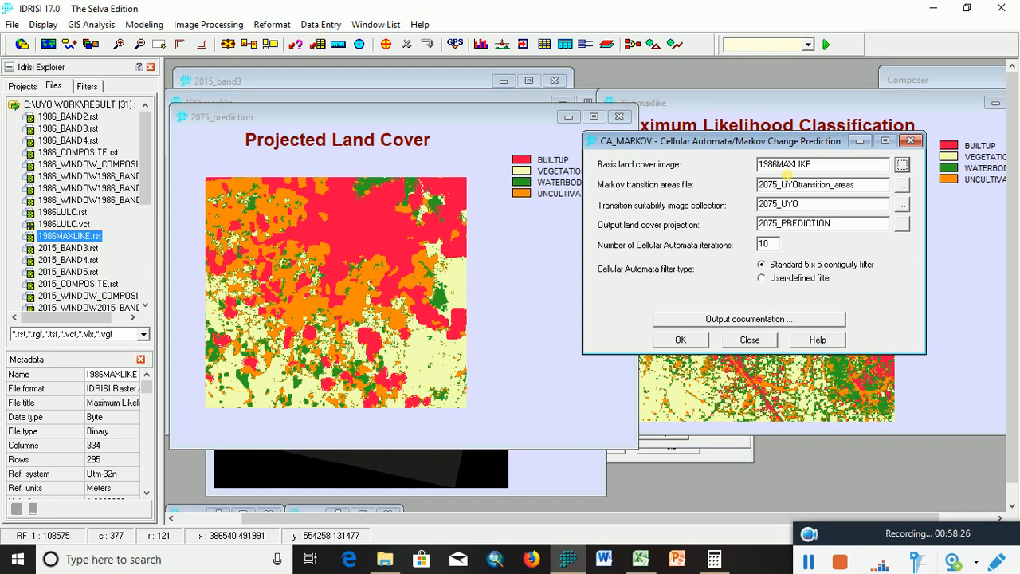
pyautogui.moveTo(378, 299); pyautogui.dragTo(395, 292)
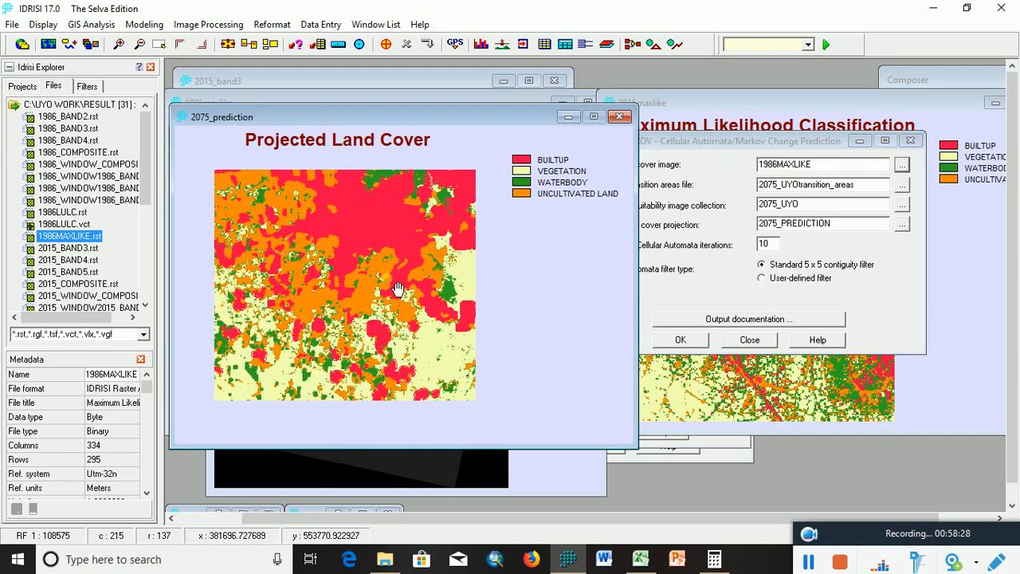
pyautogui.scroll(1, 395, 291)
pyautogui.scroll(-1, 397, 289)
pyautogui.scroll(-1, 397, 289)
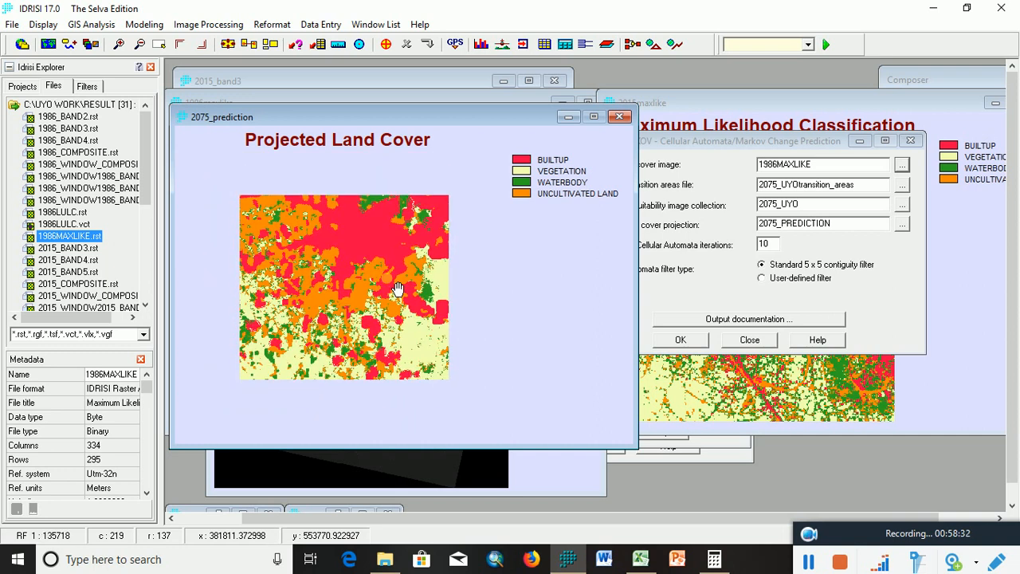
# - Change the CA_MARKOV basis land cover image to 2015MAXLIKE
pyautogui.click(902, 165)
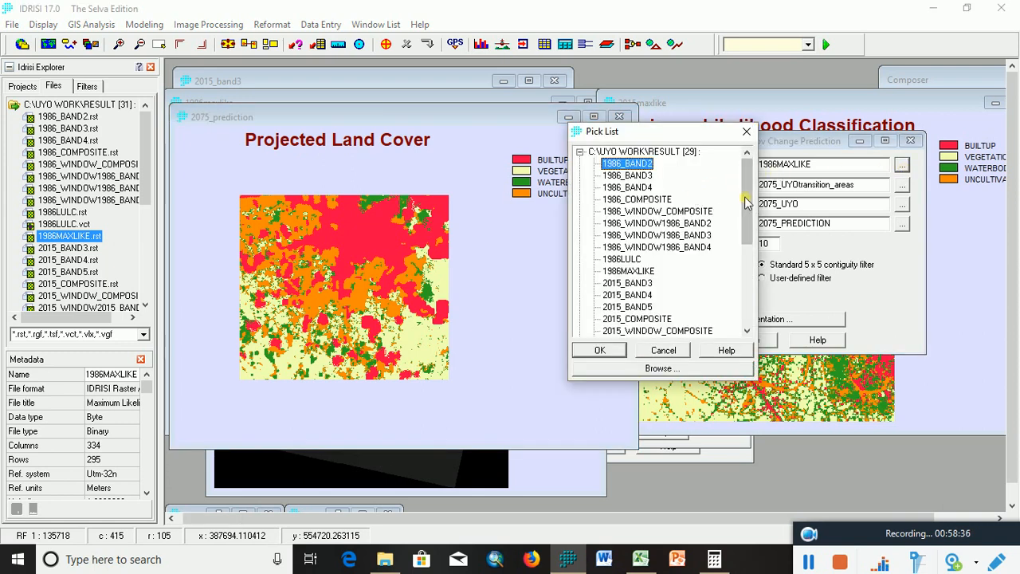
pyautogui.moveTo(746, 203); pyautogui.dragTo(727, 309)
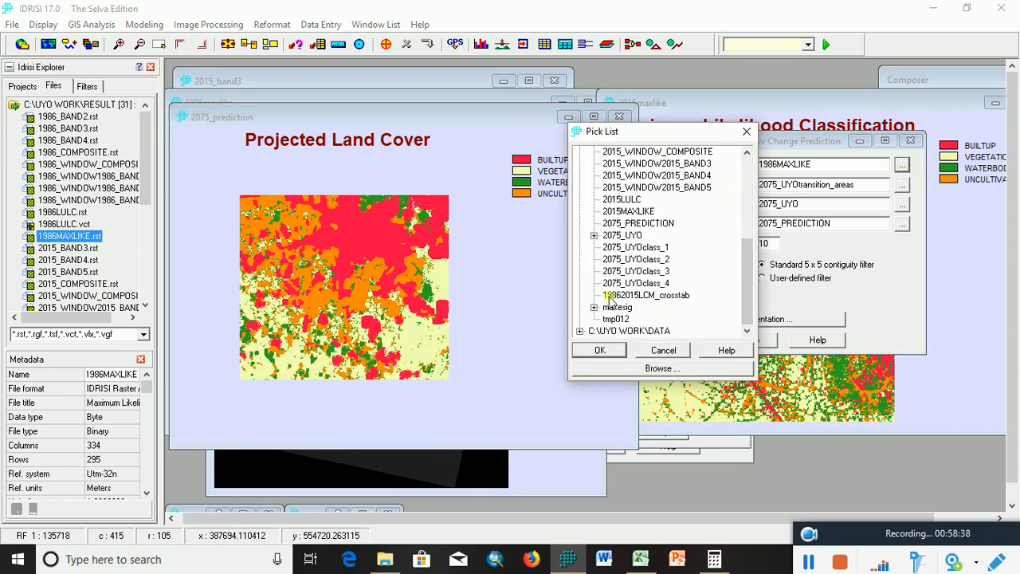
pyautogui.click(625, 212)
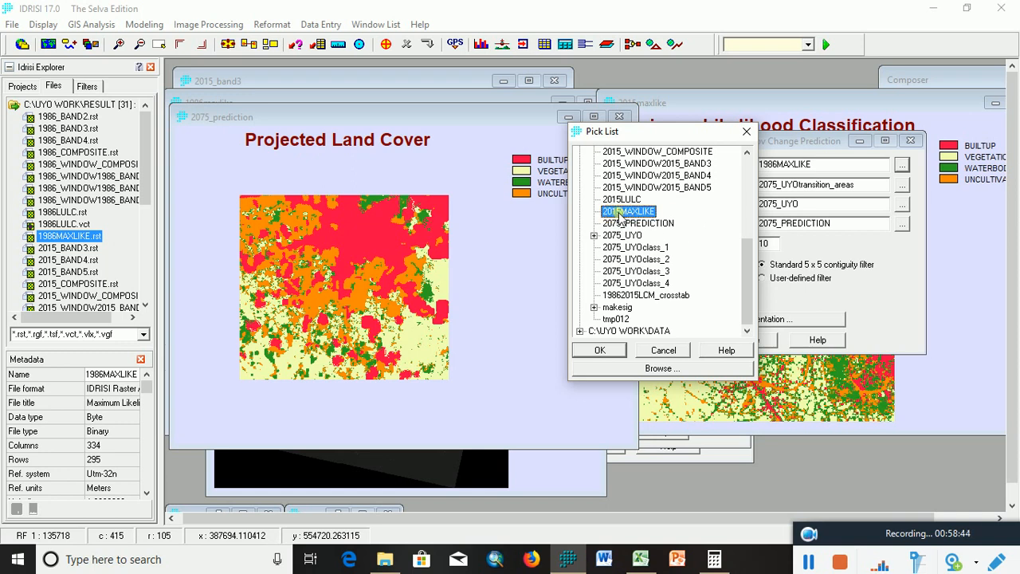
pyautogui.moveTo(669, 128); pyautogui.dragTo(669, 274)
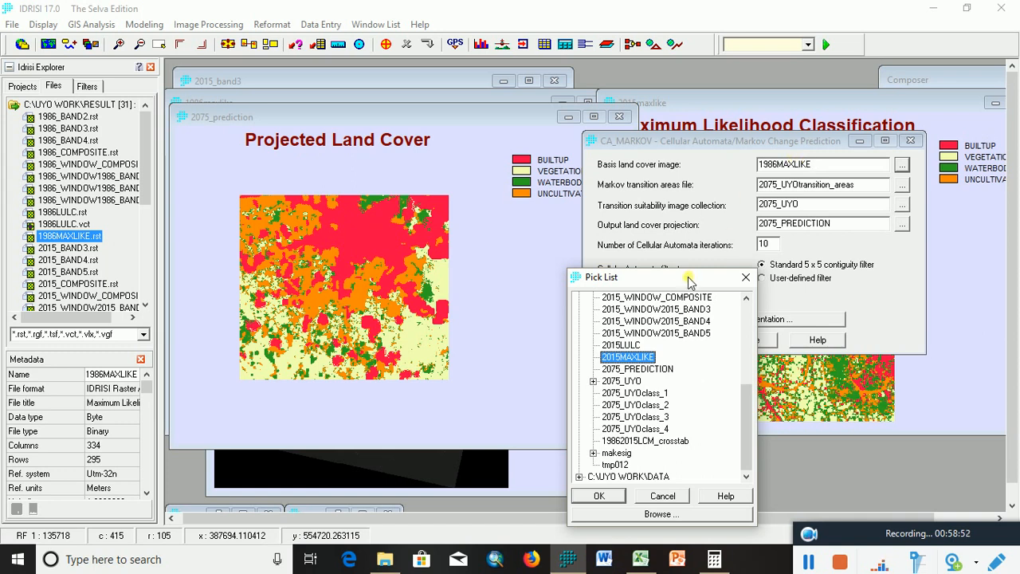
pyautogui.moveTo(667, 280); pyautogui.dragTo(661, 153)
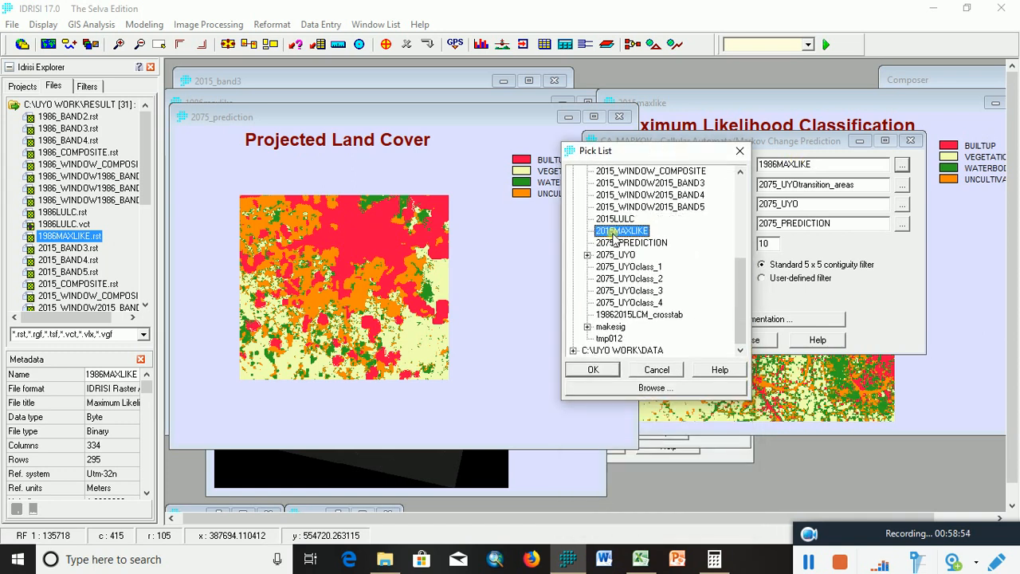
pyautogui.click(598, 368)
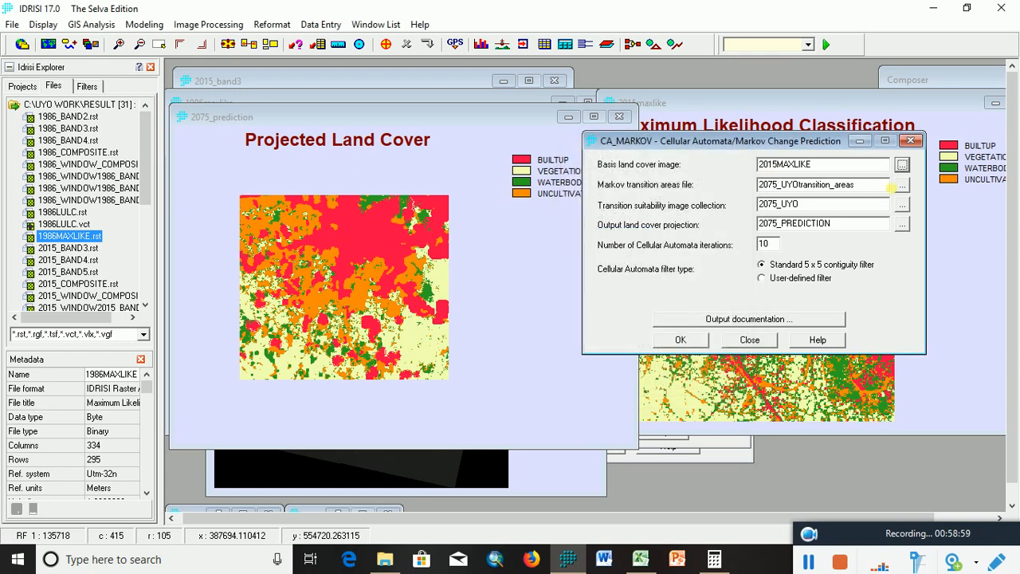
# - Reselect 2075_UYOtransition_areas as the Markov transition areas file and open the choices for the transition suitability image collection
pyautogui.click(901, 184)
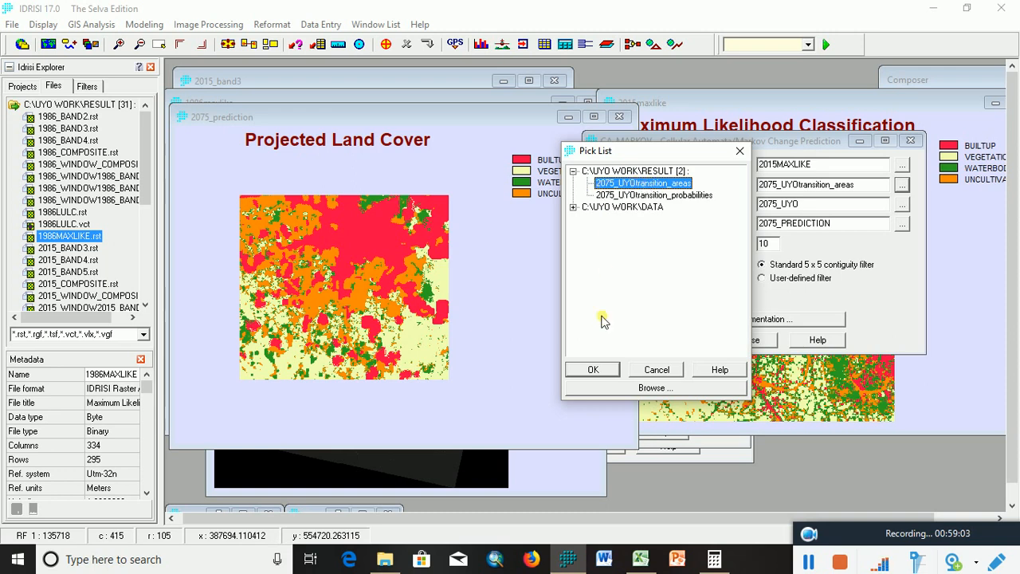
pyautogui.click(589, 369)
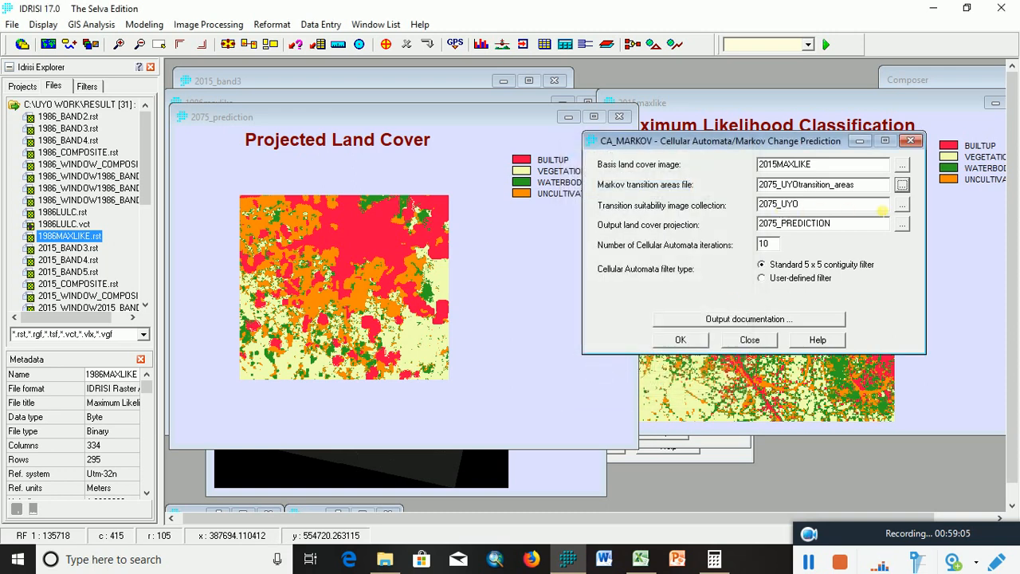
pyautogui.click(902, 205)
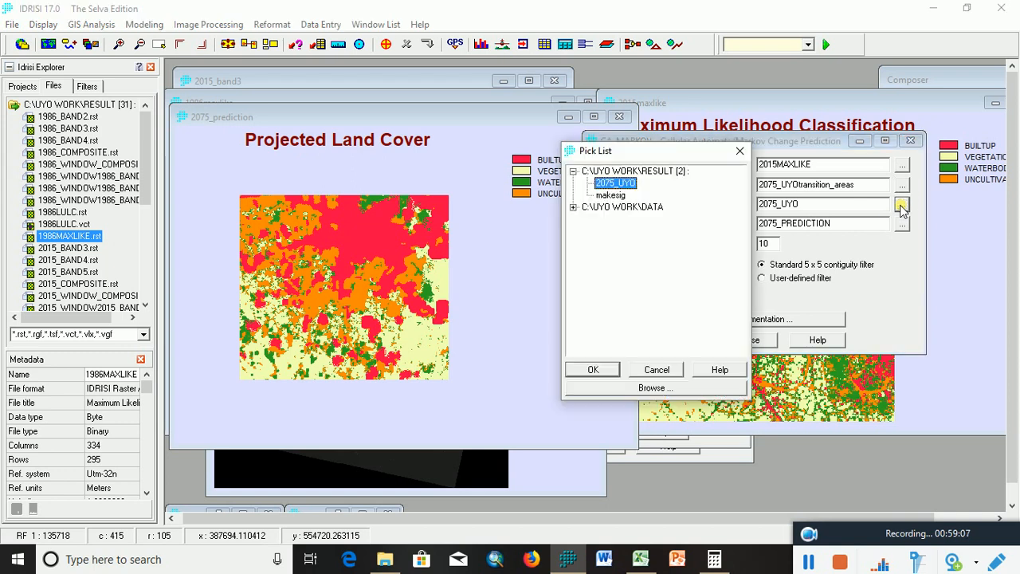